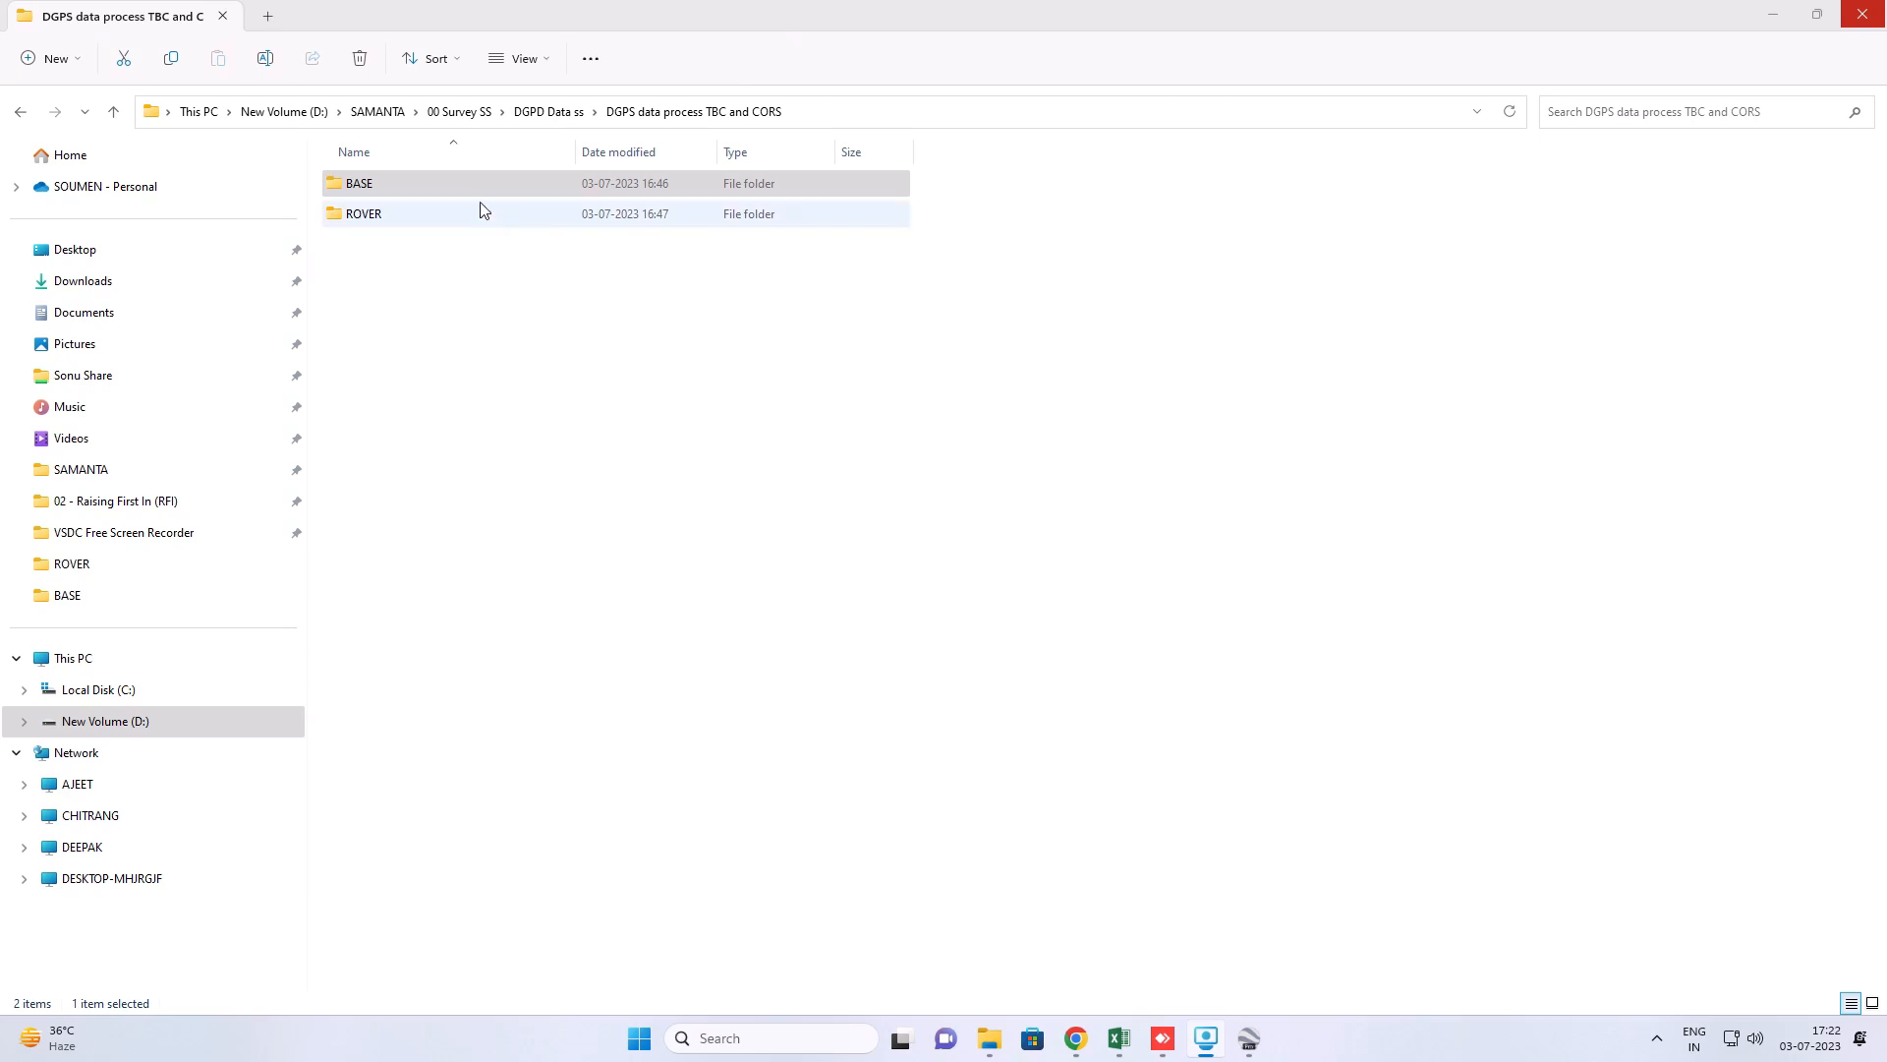
- Open the BASE folder inside "DGPS data process TBC and CORS" and examine its T02 observation files
left_click(548, 111)
double_click(425, 194)
left_click(393, 186)
left_click(407, 219)
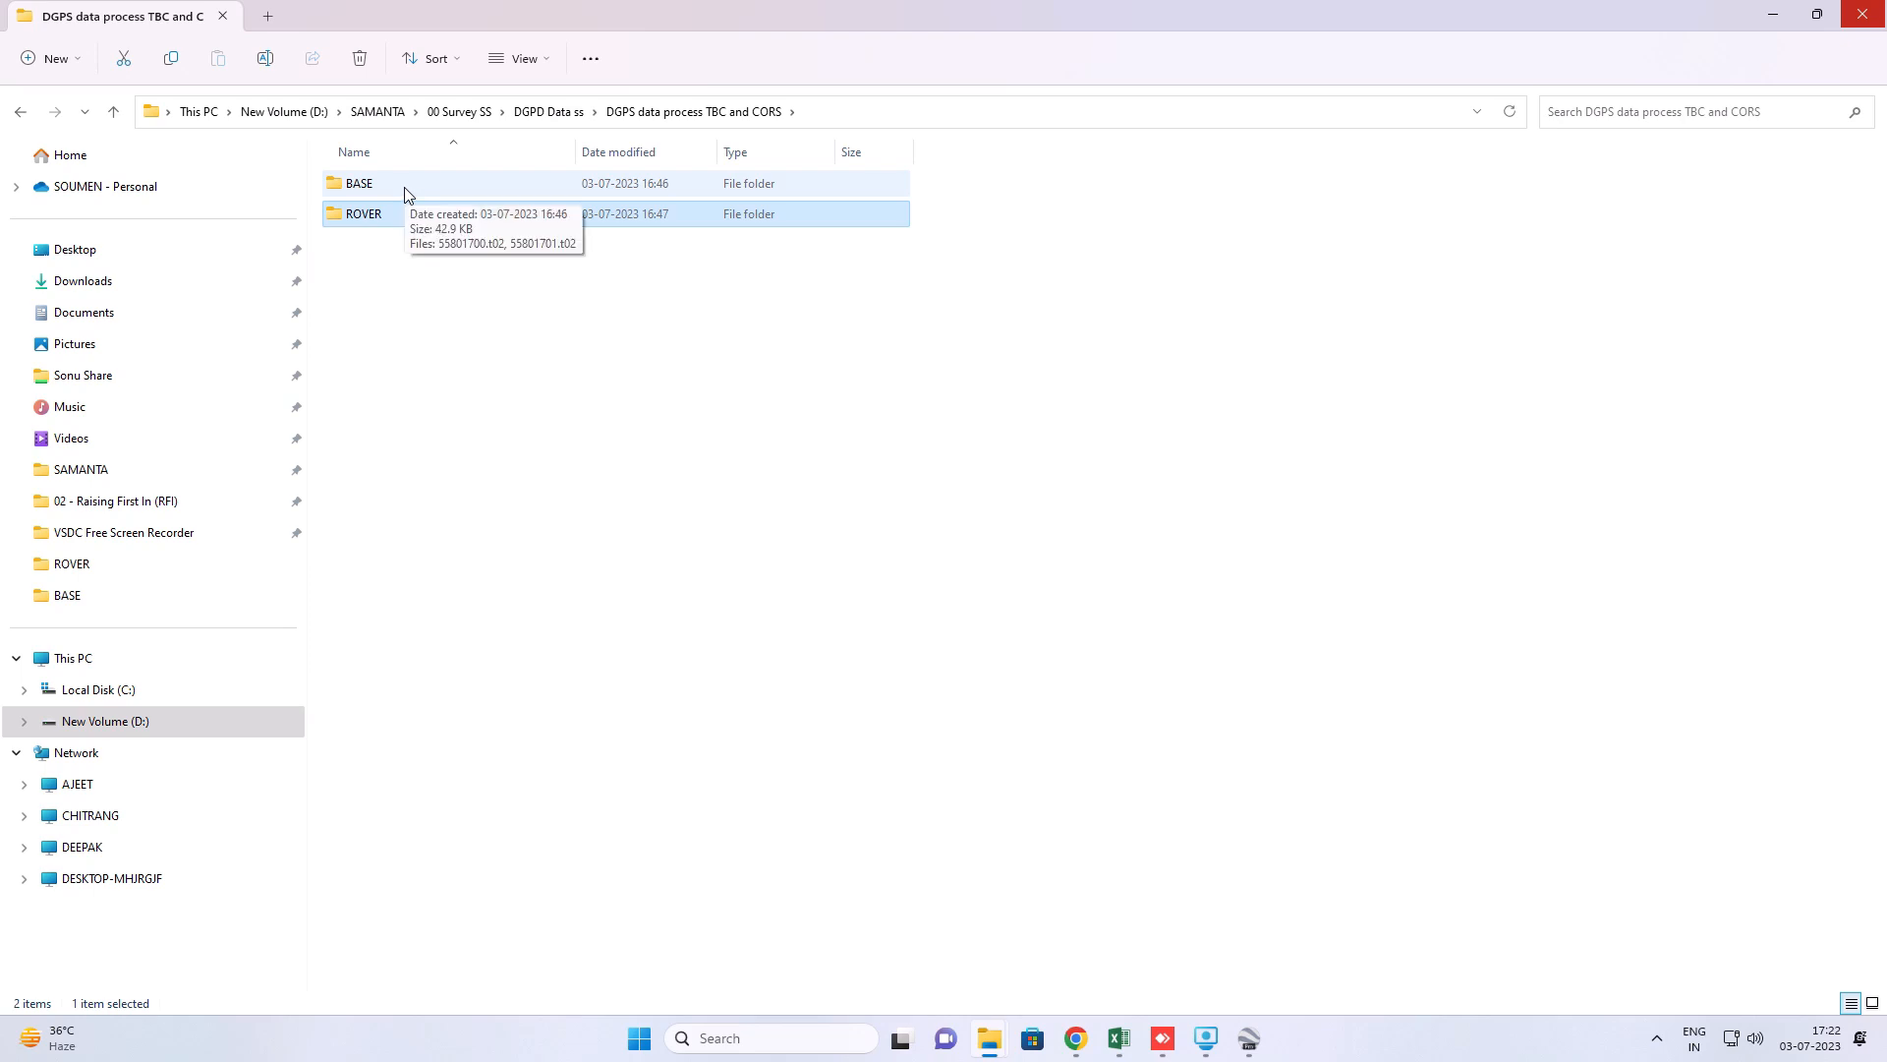
double_click(404, 187)
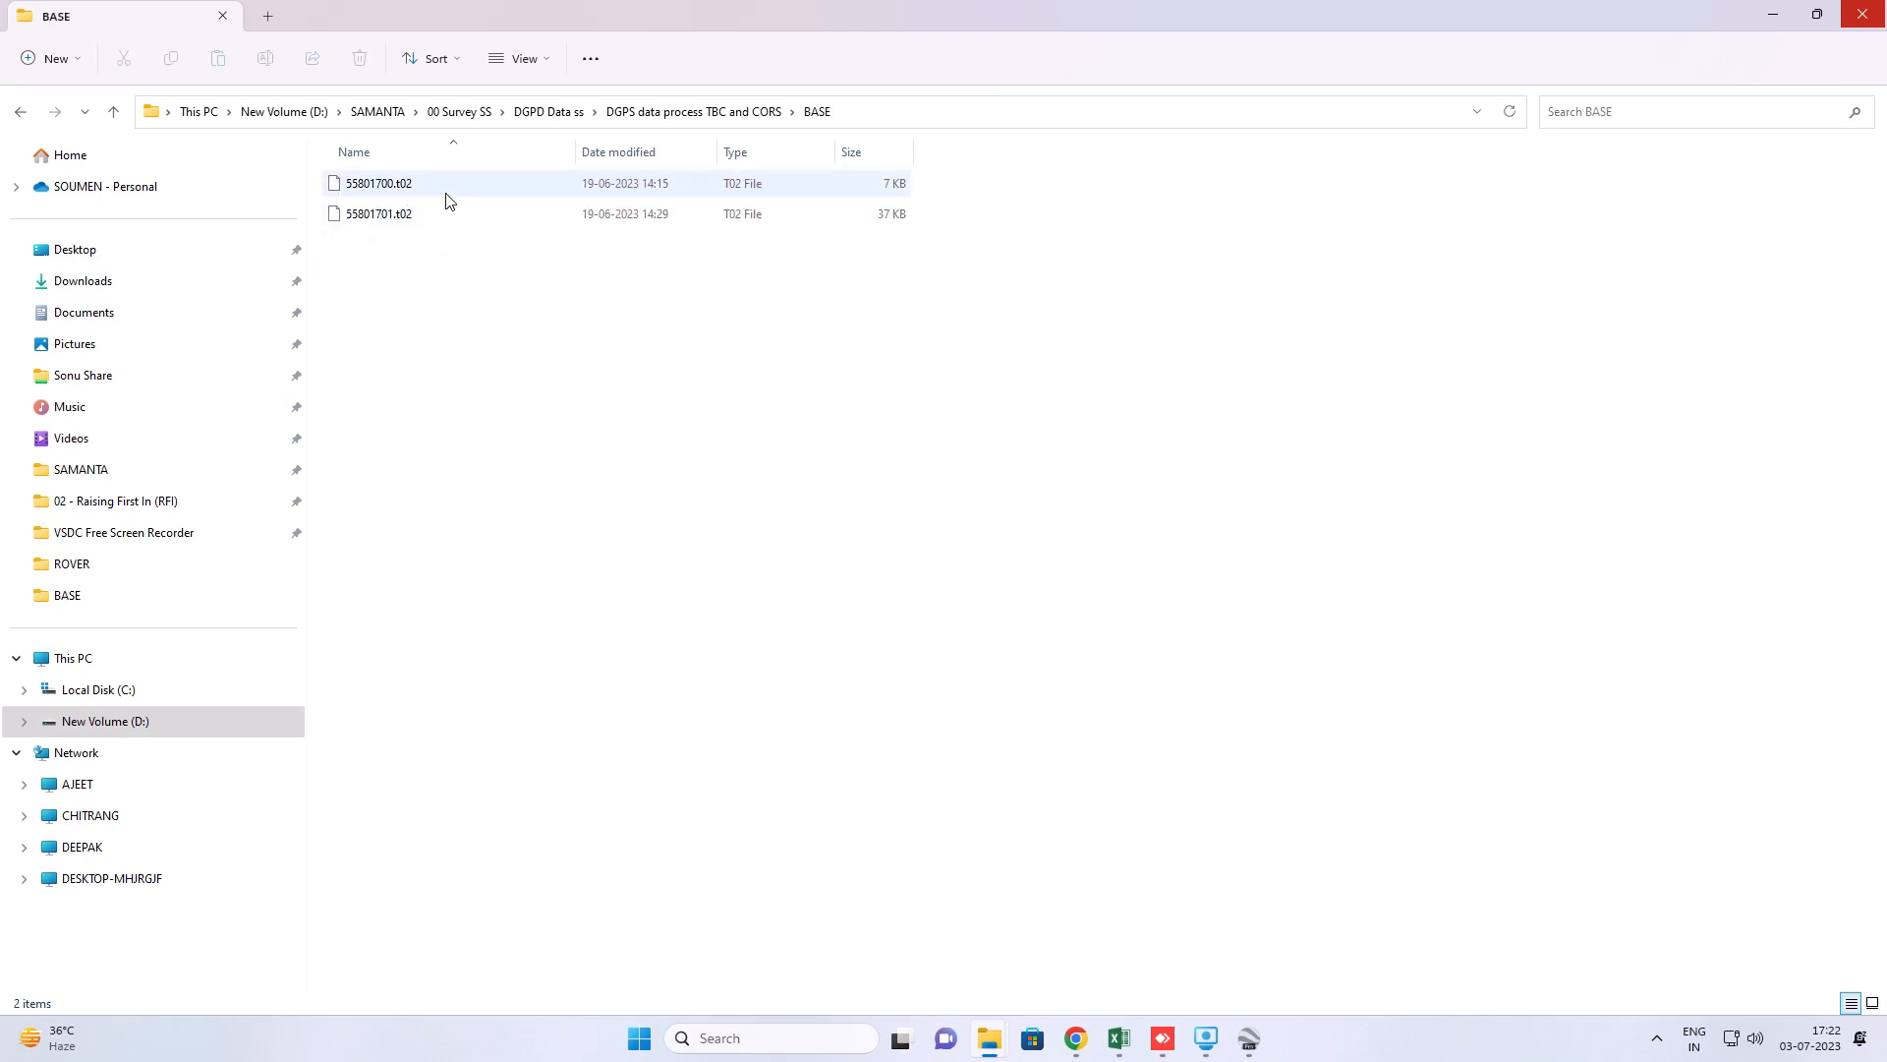
left_click(393, 219)
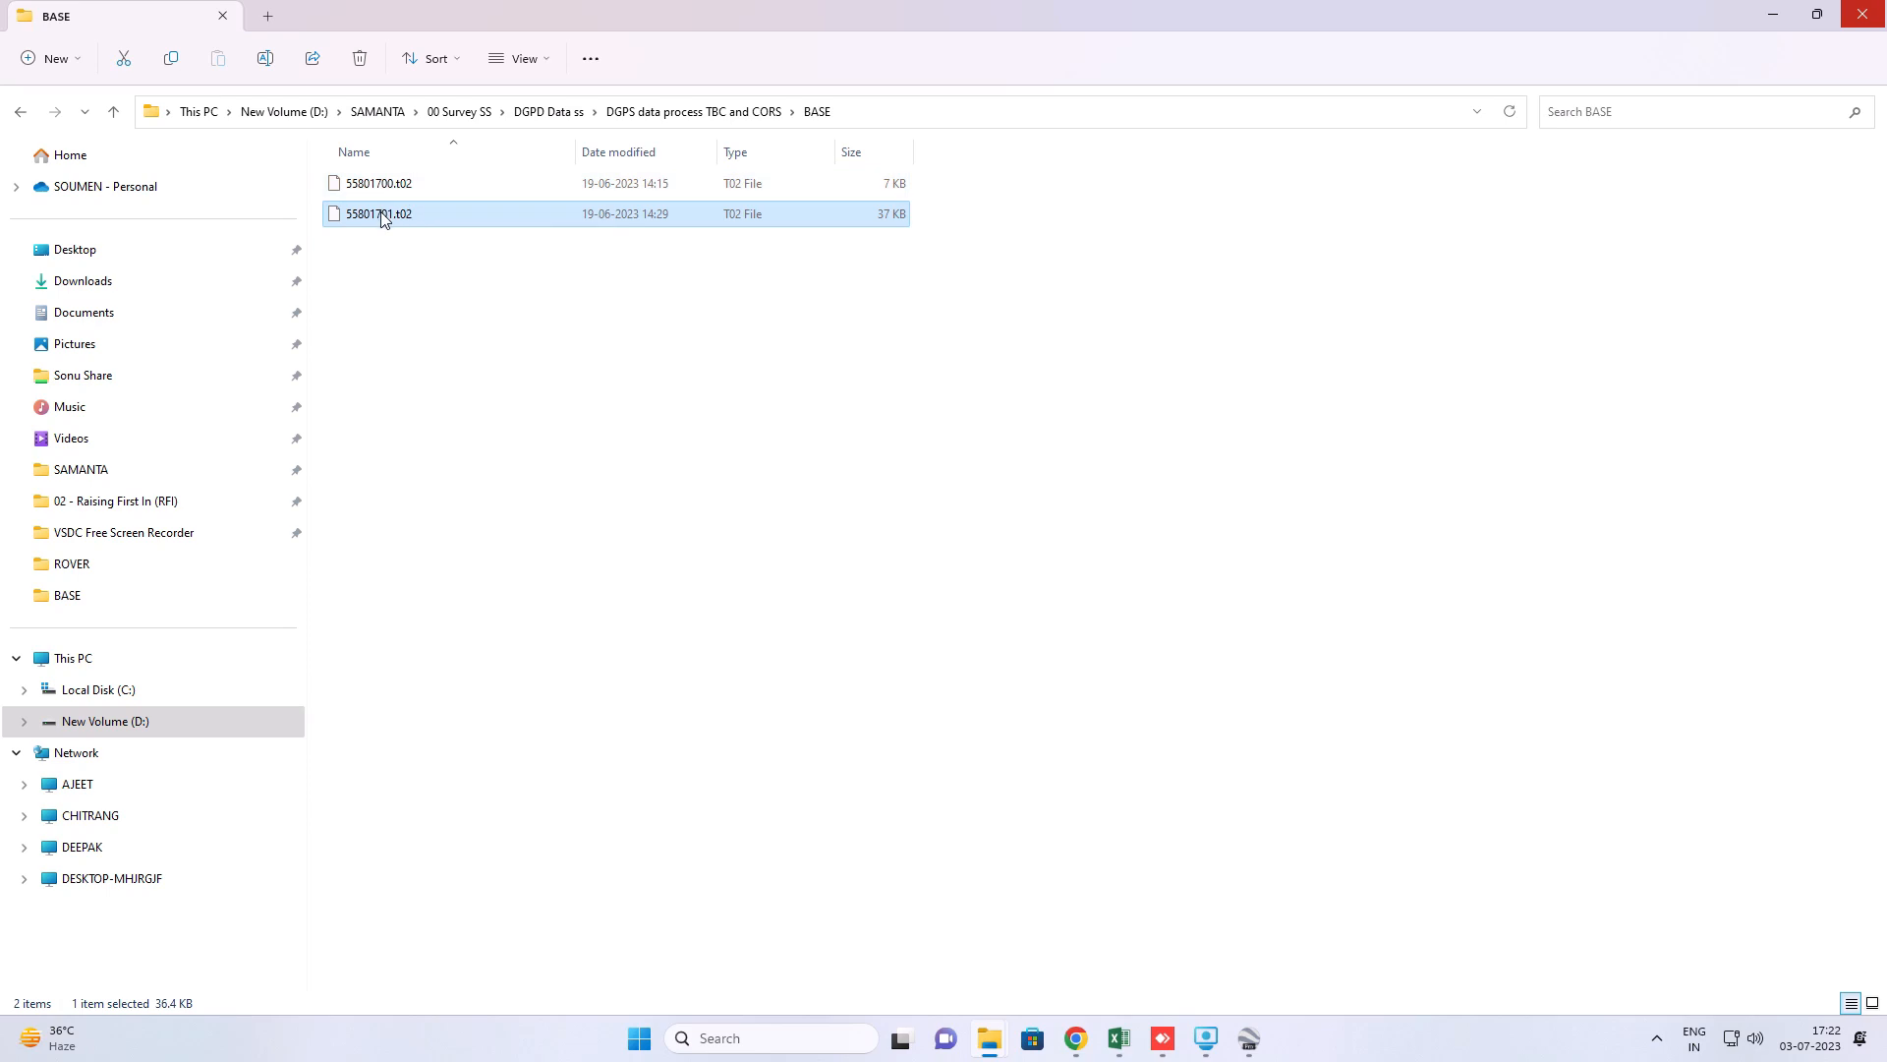
- Open the ROVER folder inside "DGPS data process TBC and CORS" and examine the rover file 72971700.t02
left_click(658, 111)
double_click(442, 214)
left_click(402, 194)
left_click(659, 115)
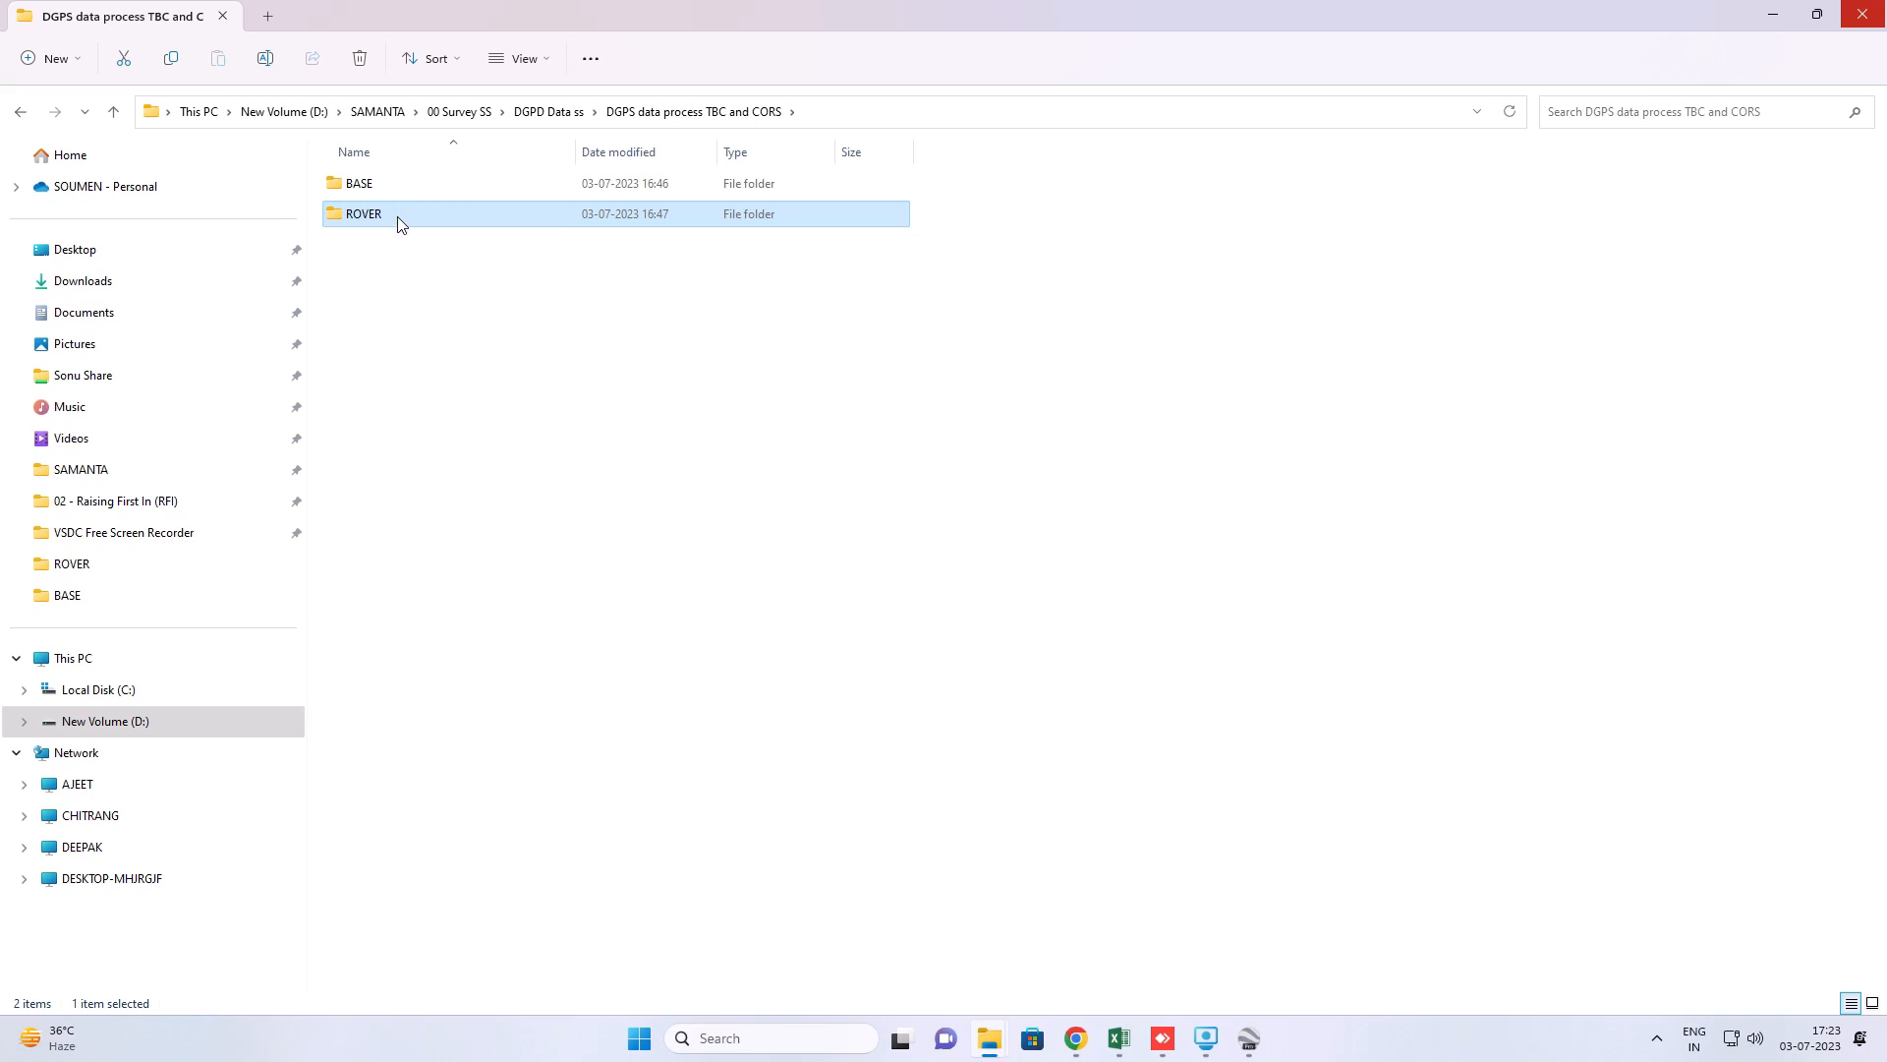
double_click(397, 216)
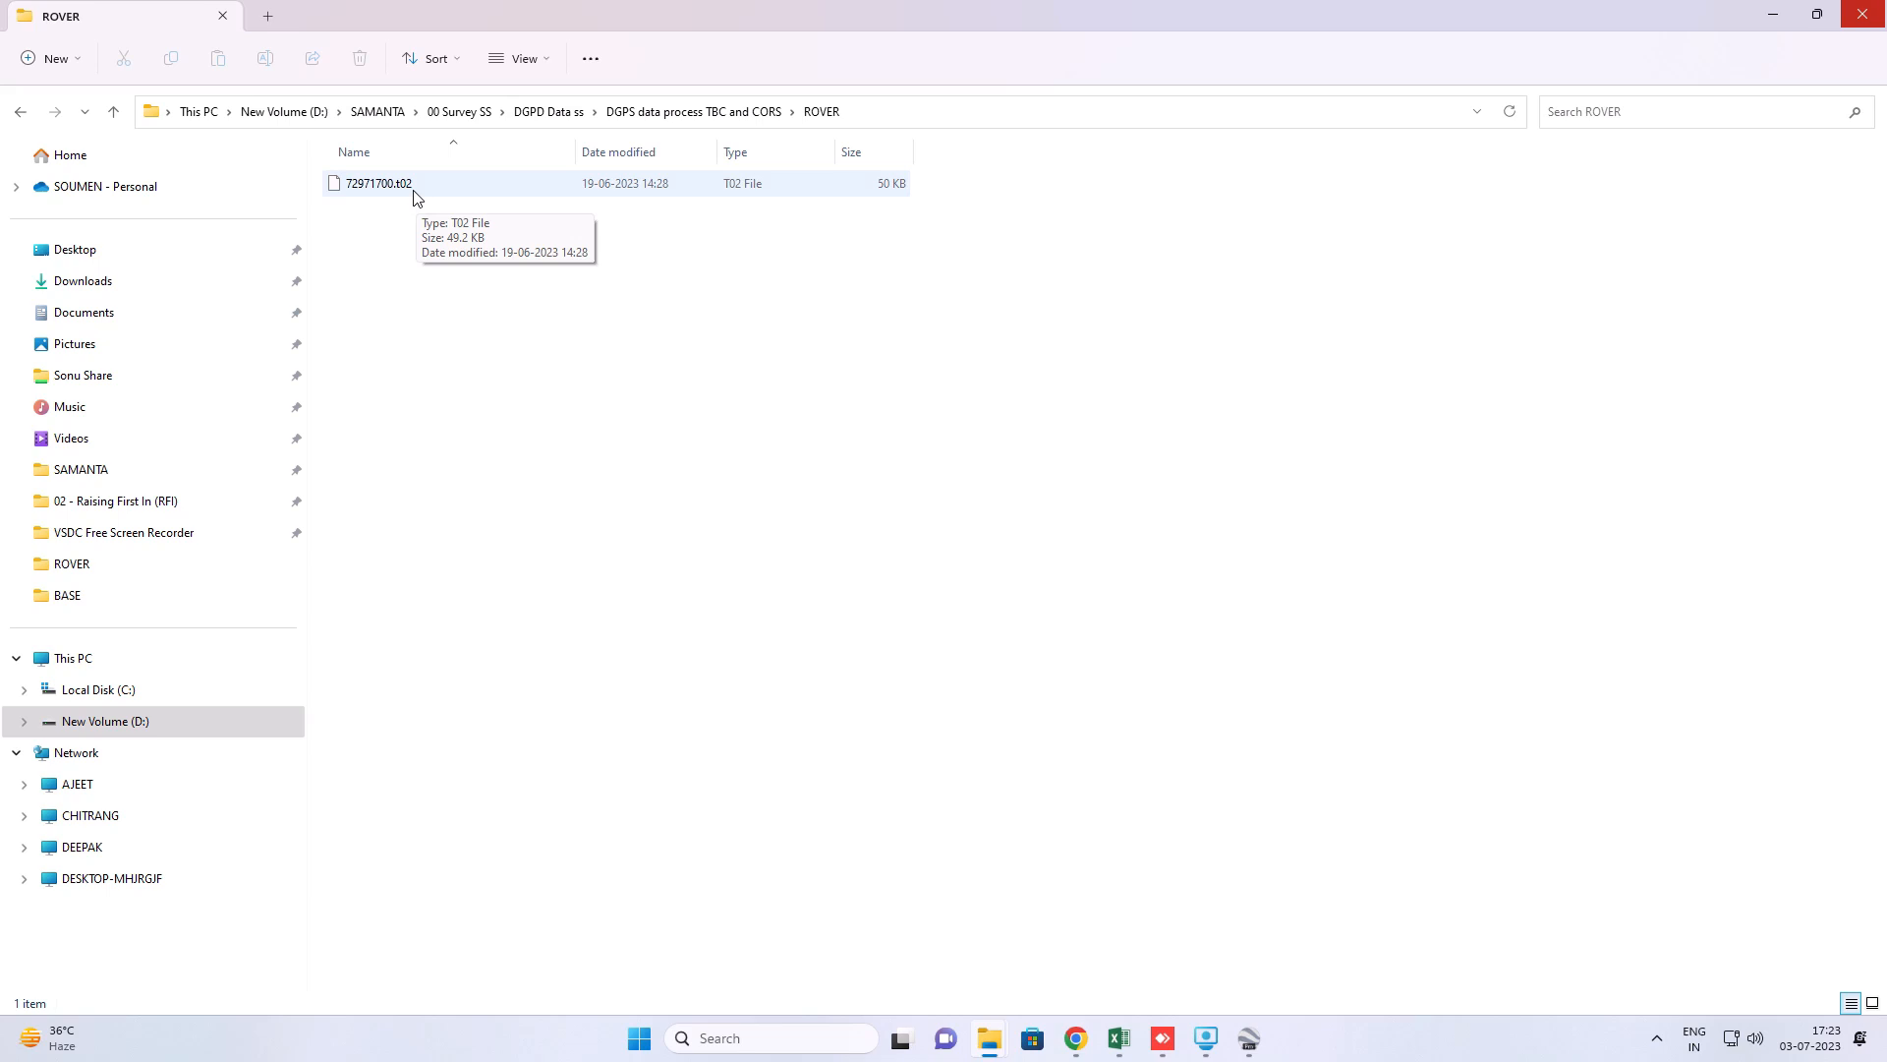
left_click(417, 197)
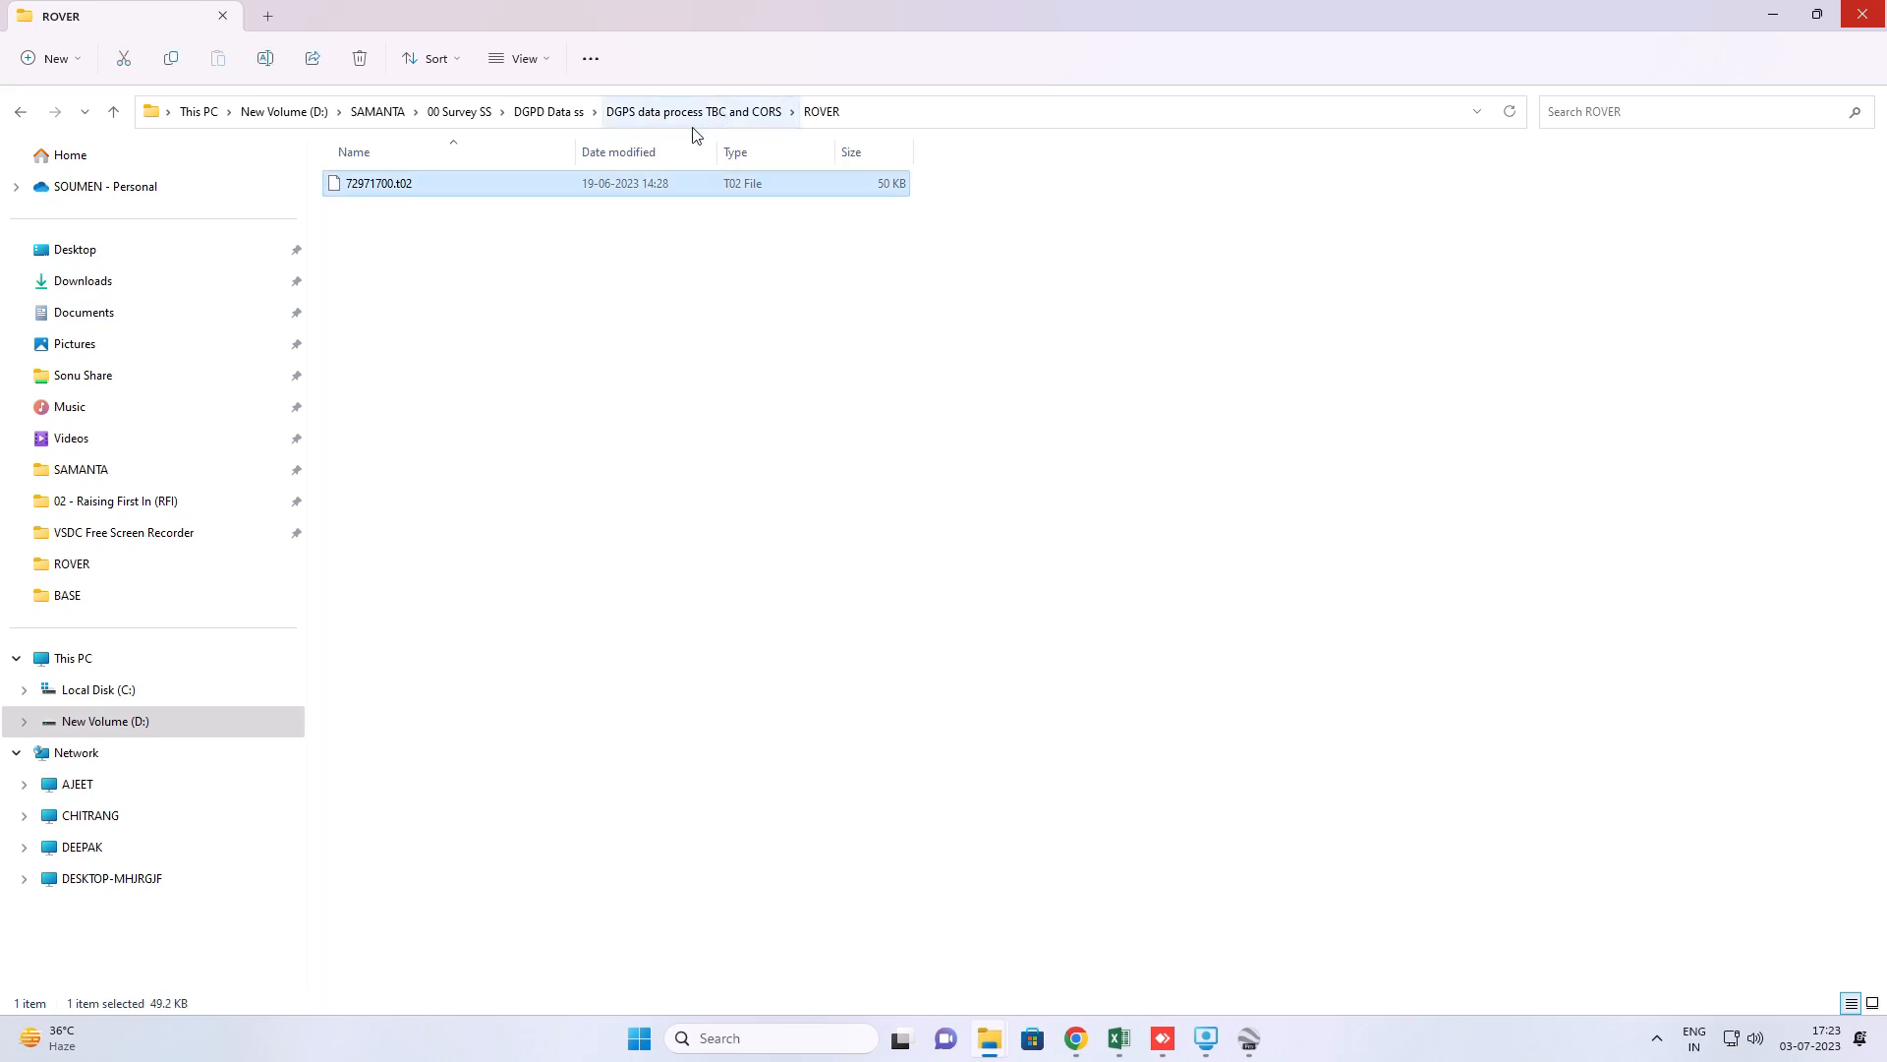
left_click(667, 115)
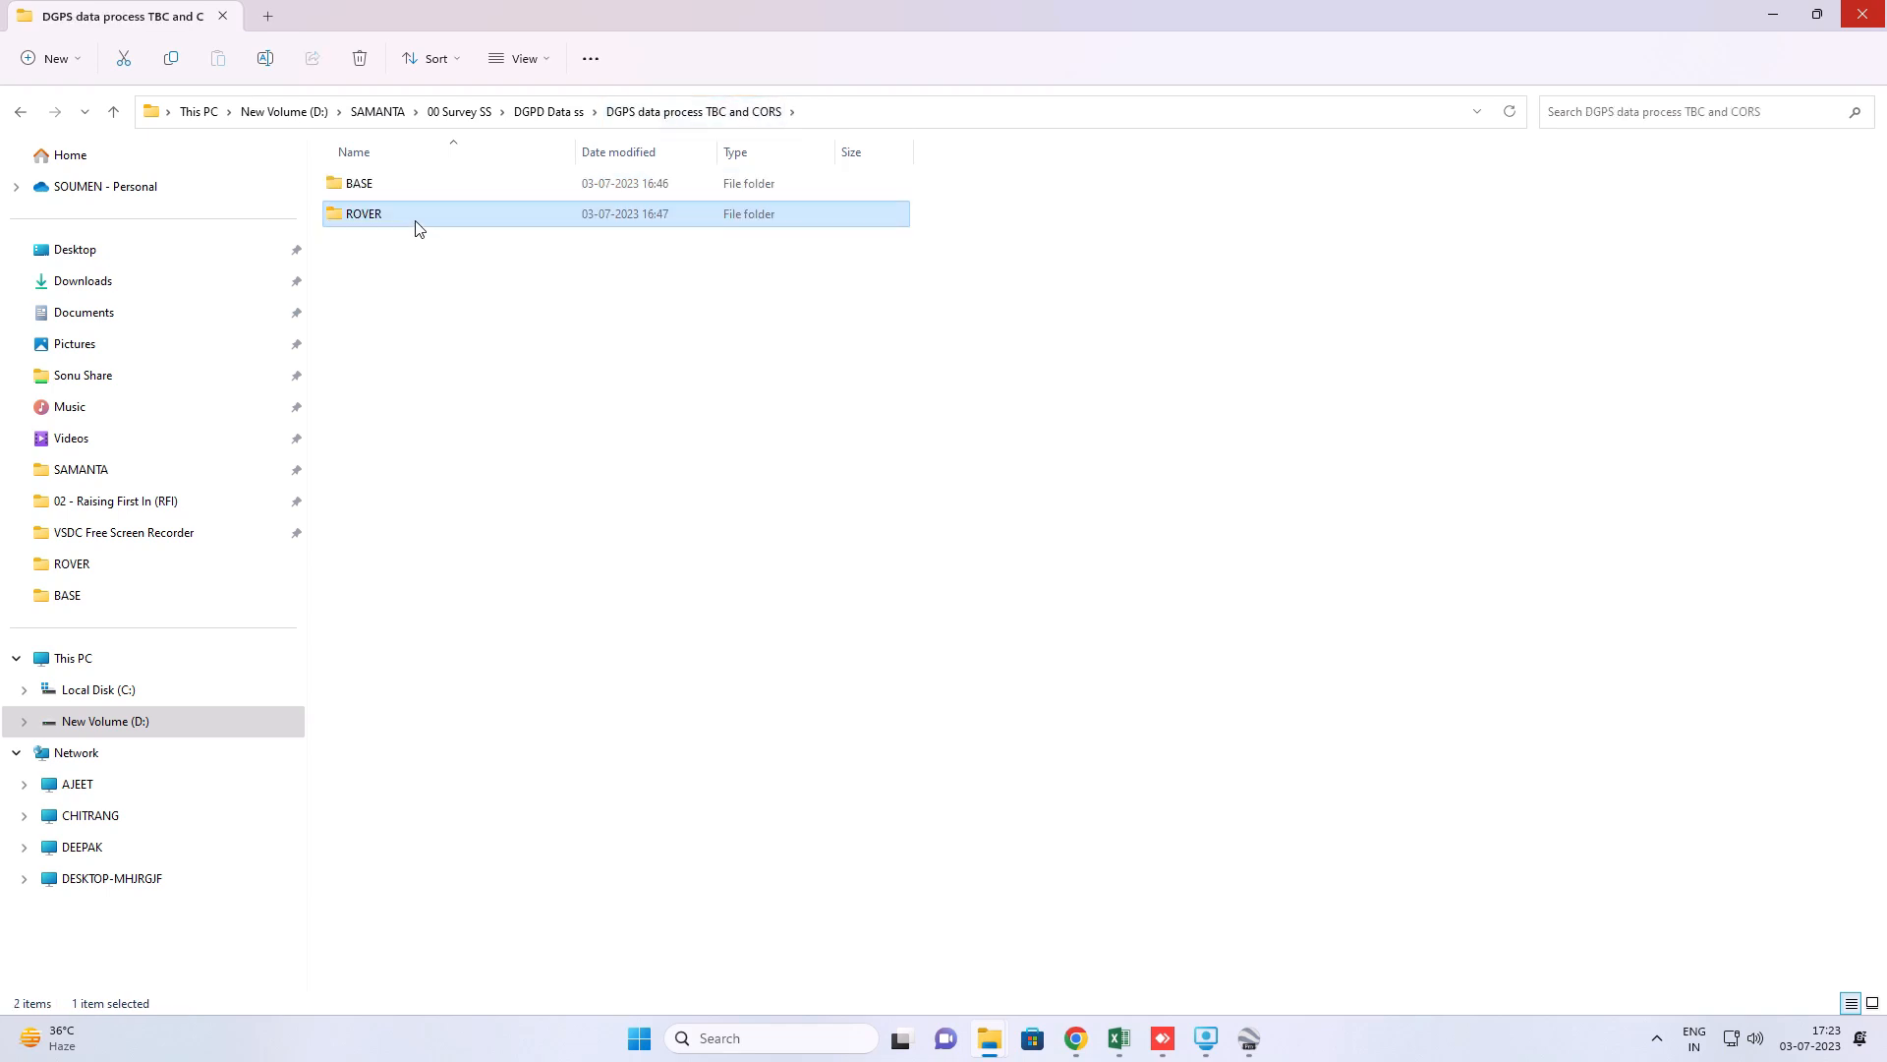
double_click(416, 226)
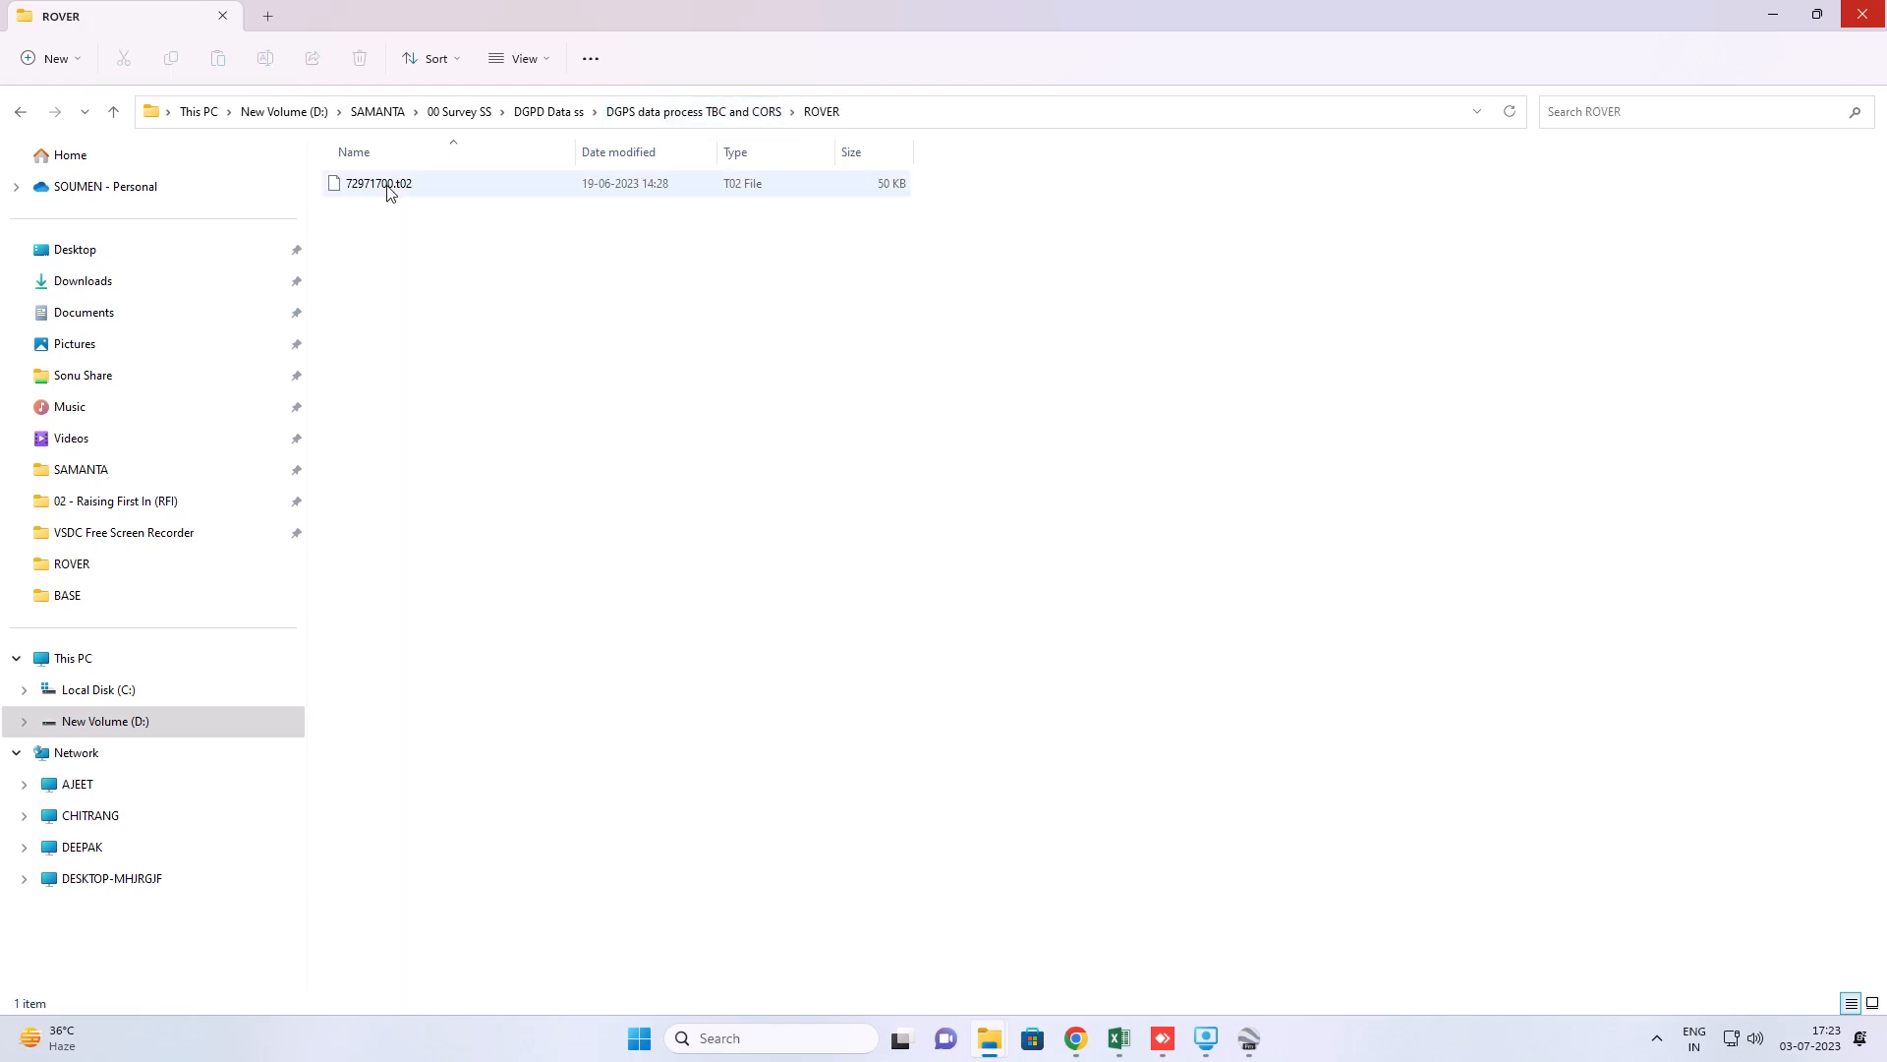
left_click(428, 187)
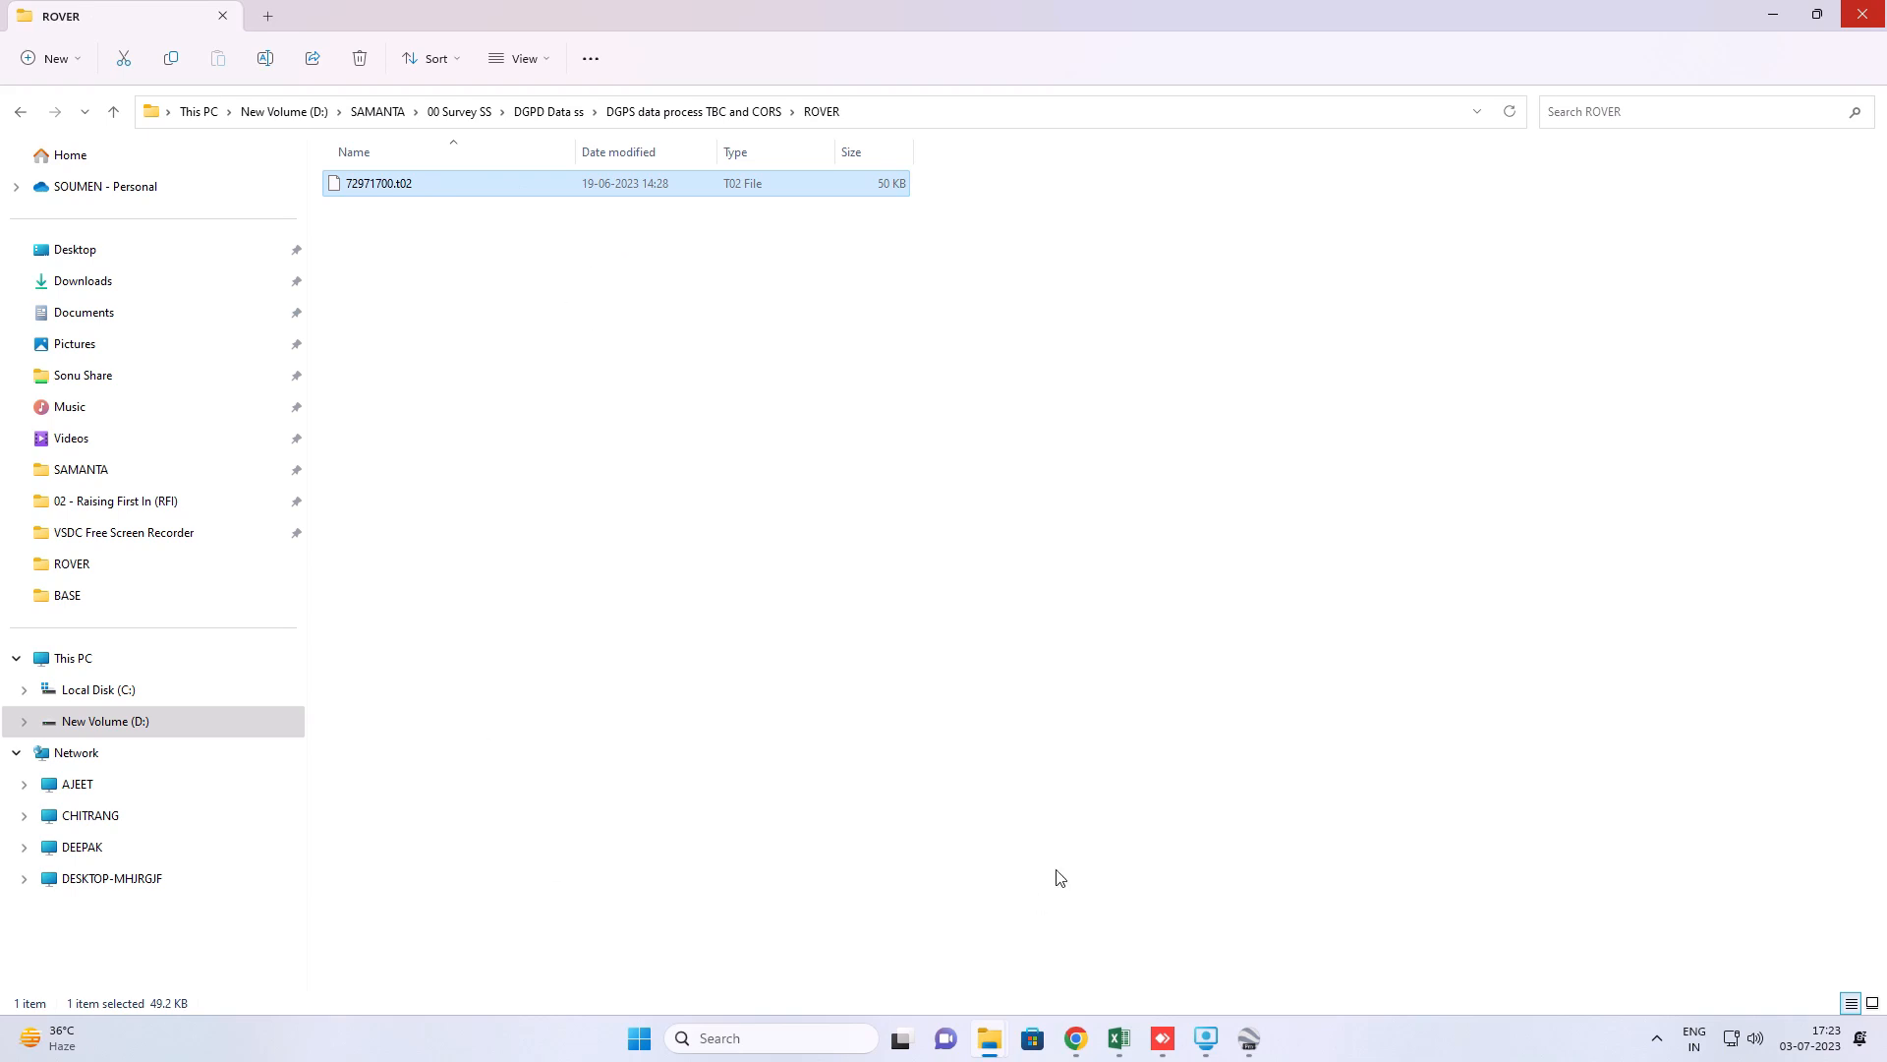
- Switch to Chrome, search Google for "cors" and look through the results
mouse_move(1089, 1055)
left_click(1053, 934)
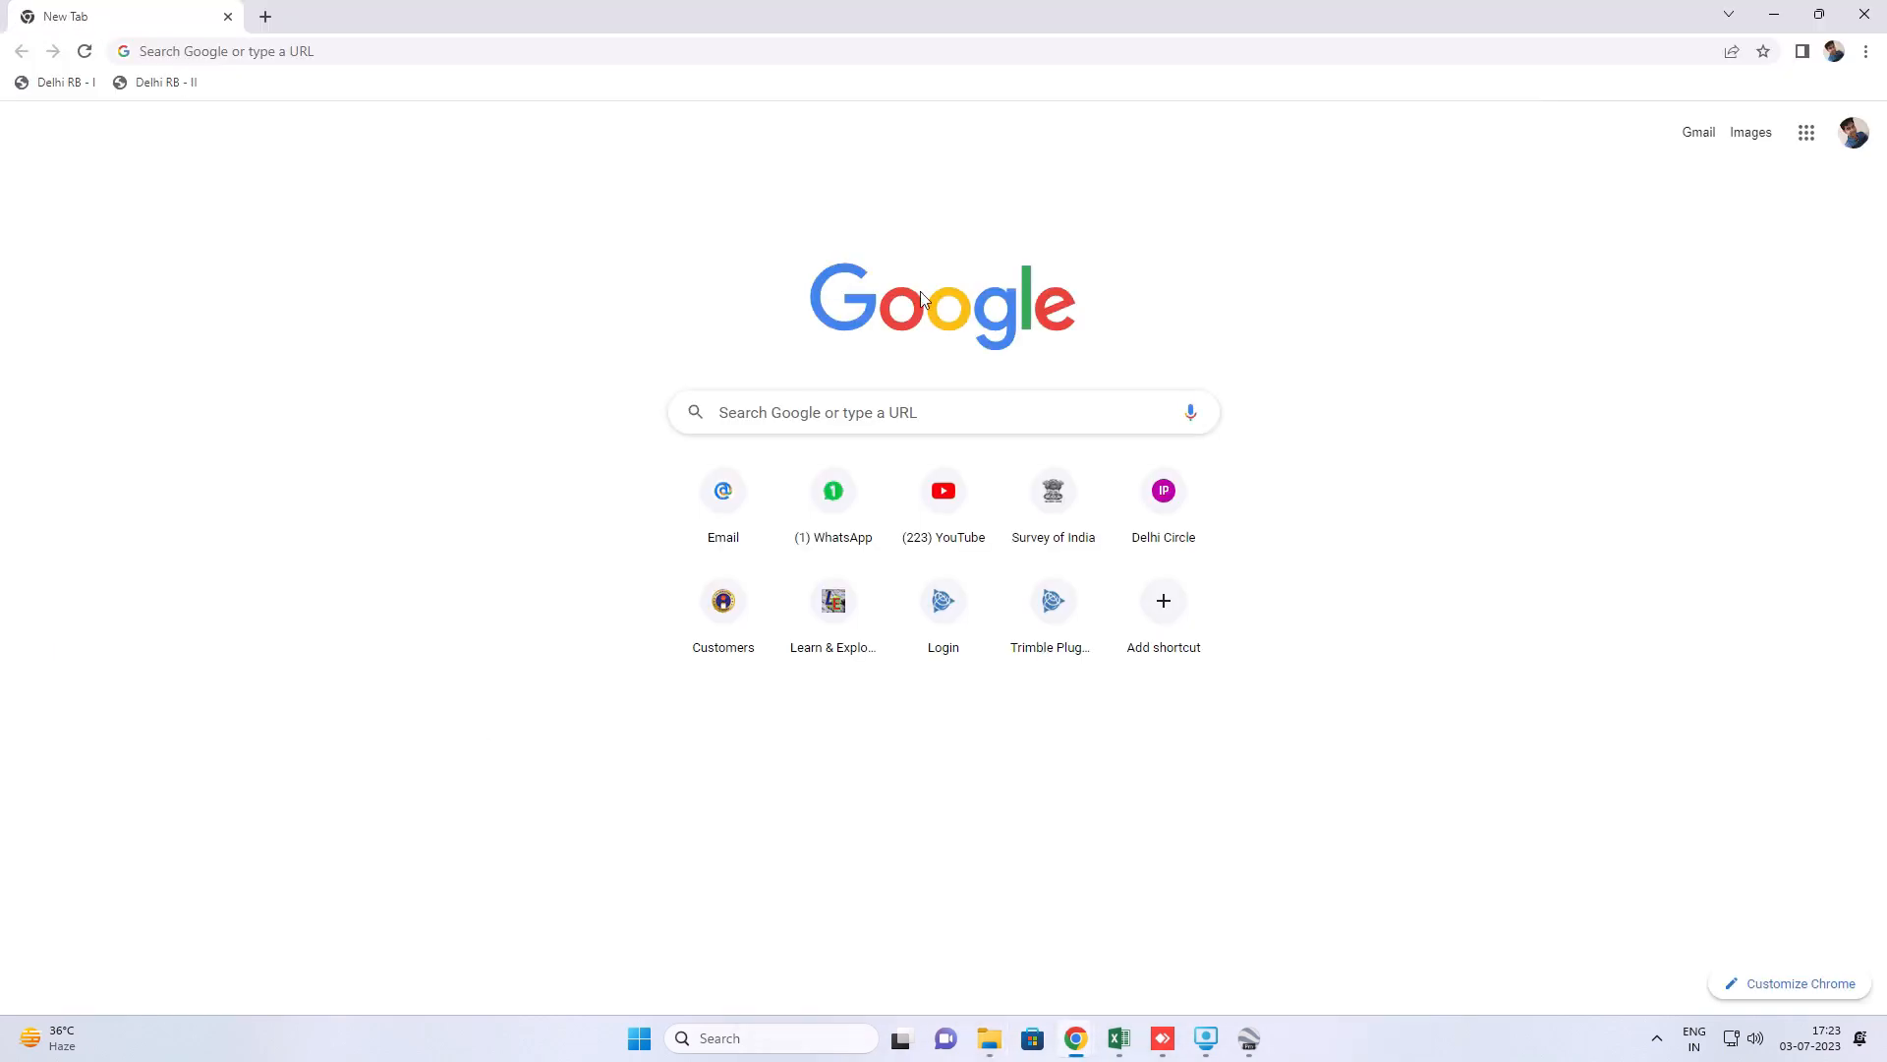
left_click(733, 413)
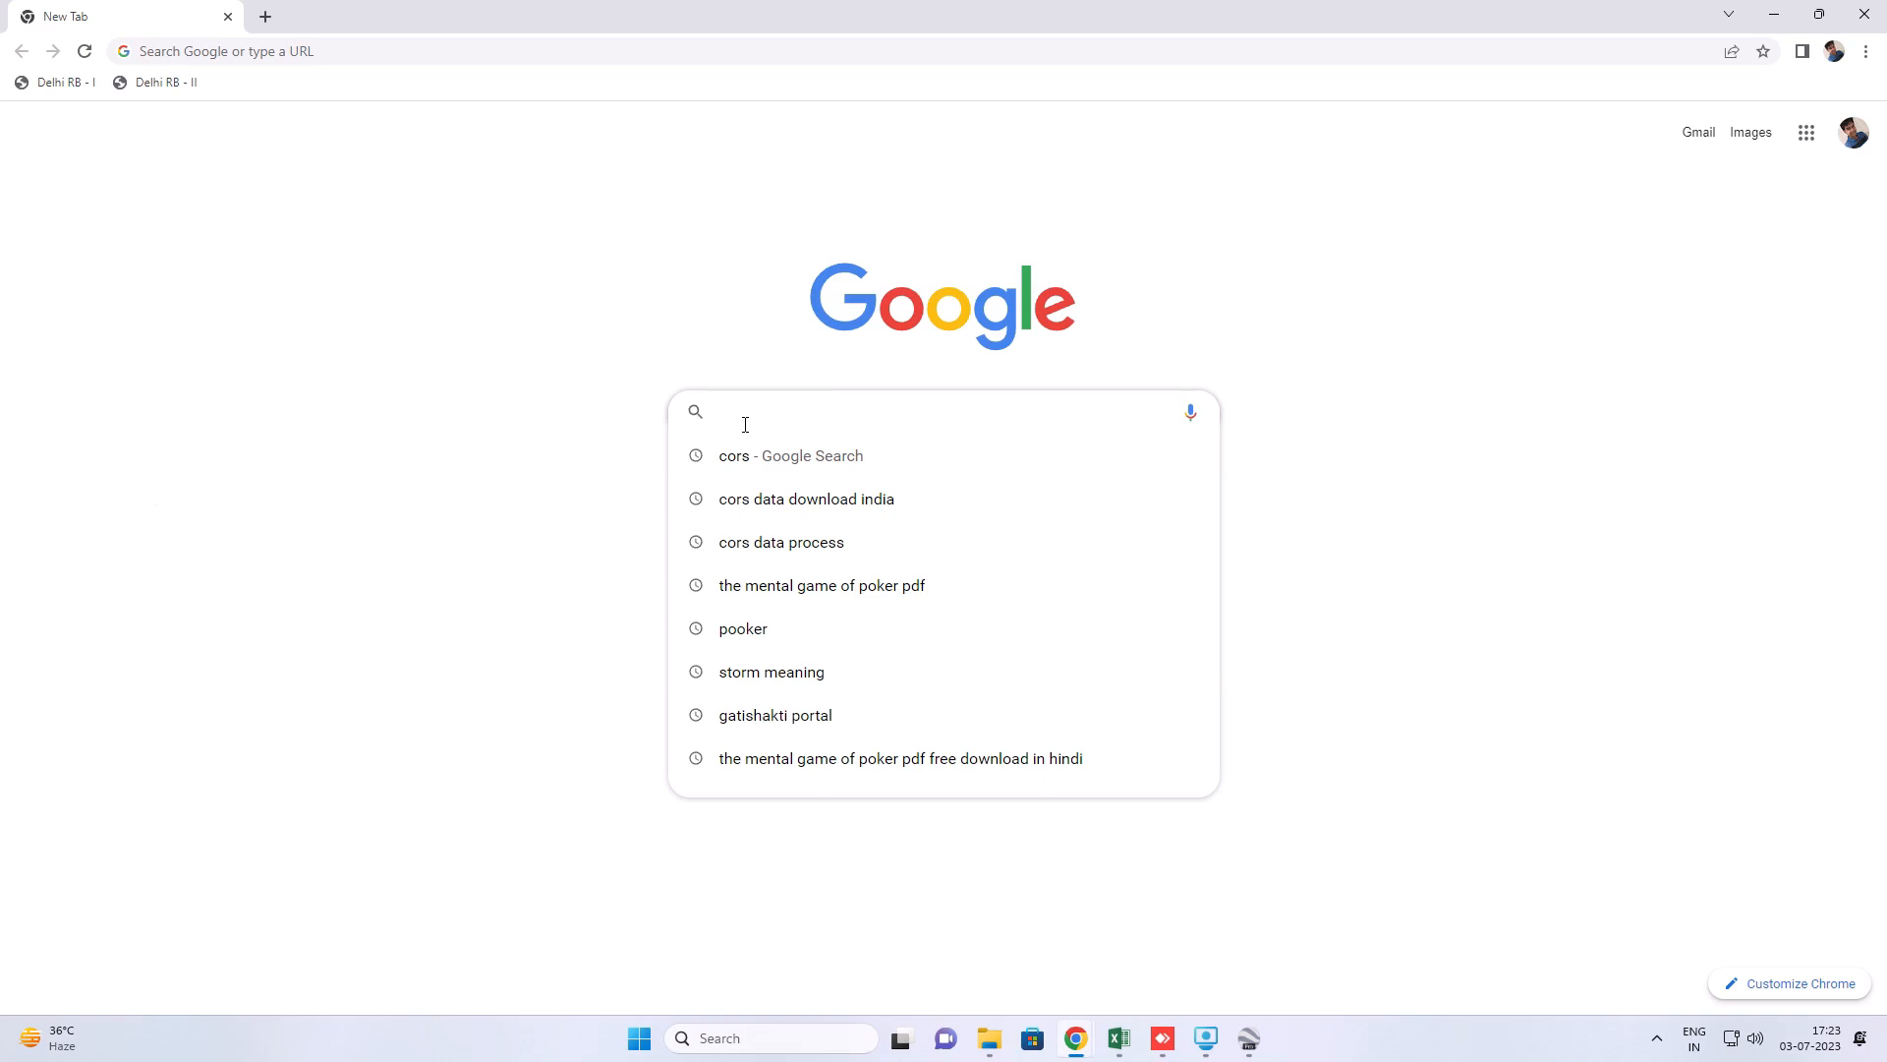
left_click(762, 457)
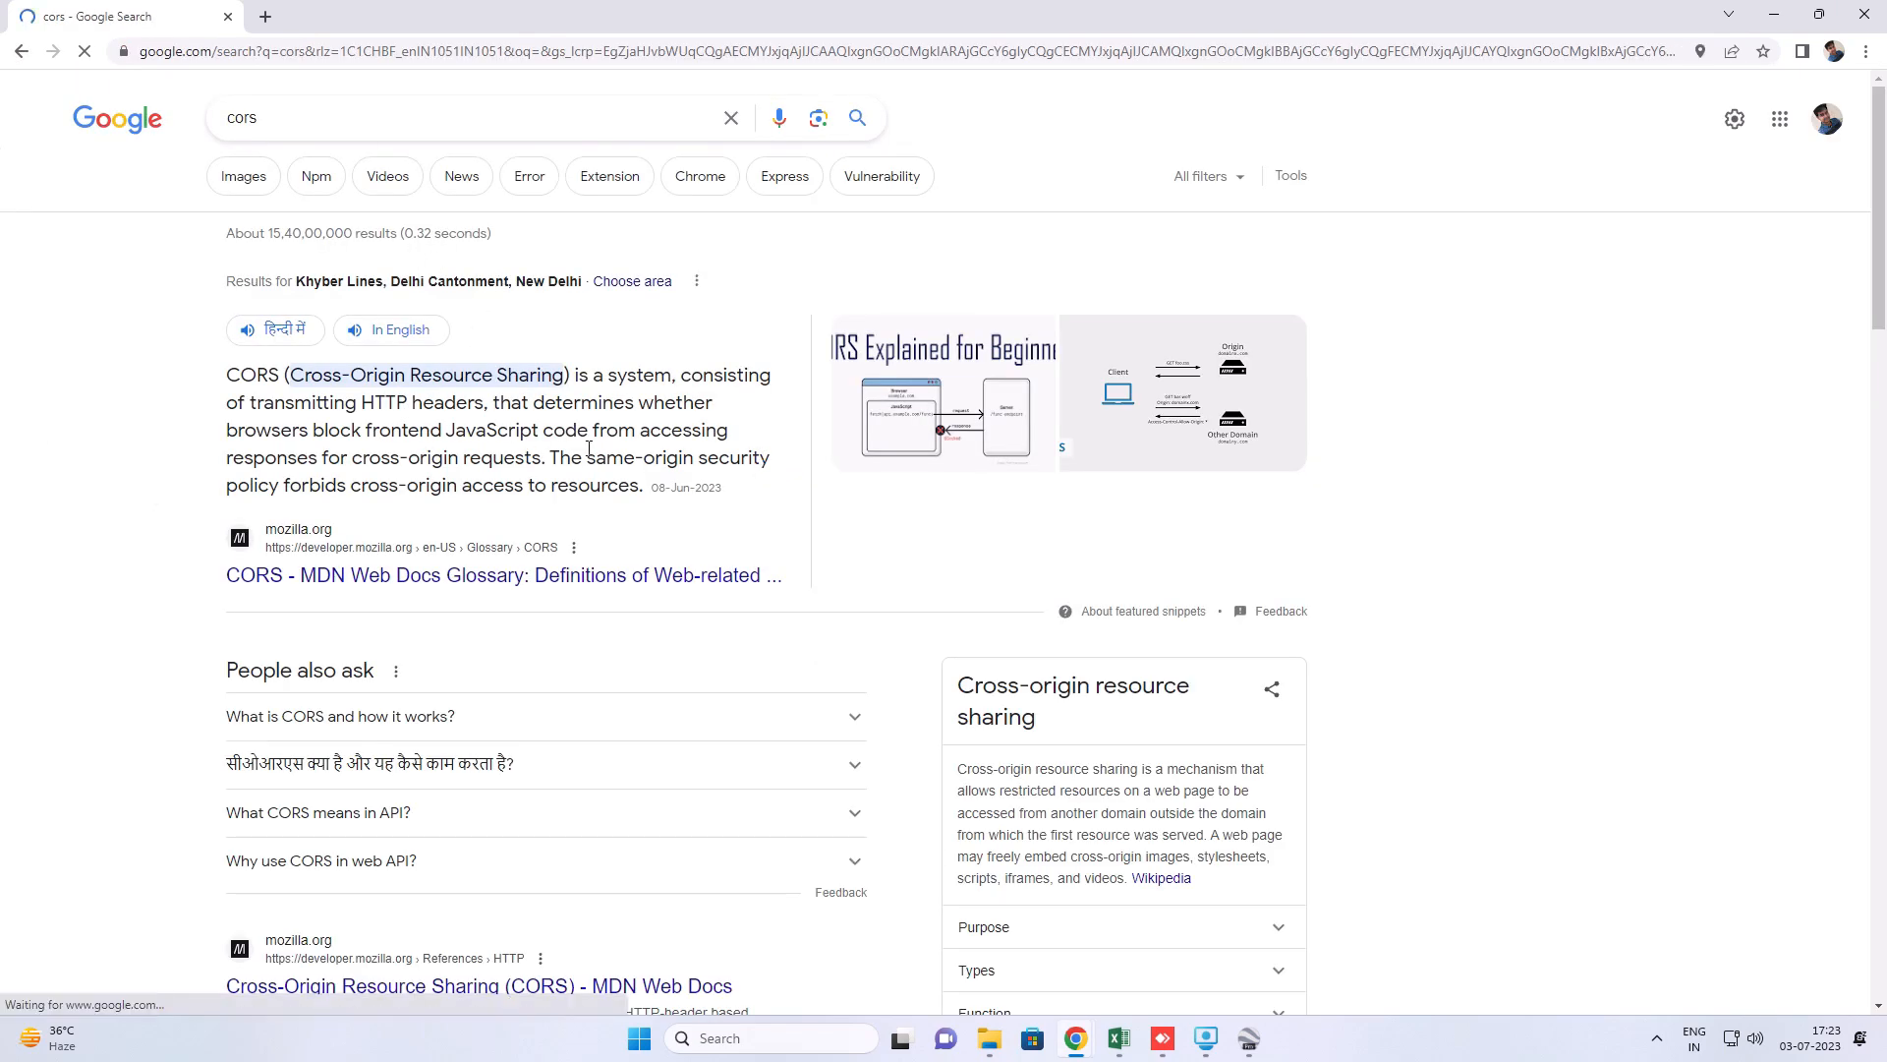
scroll(599, 443, "down", 3)
scroll(609, 521, "down", 2)
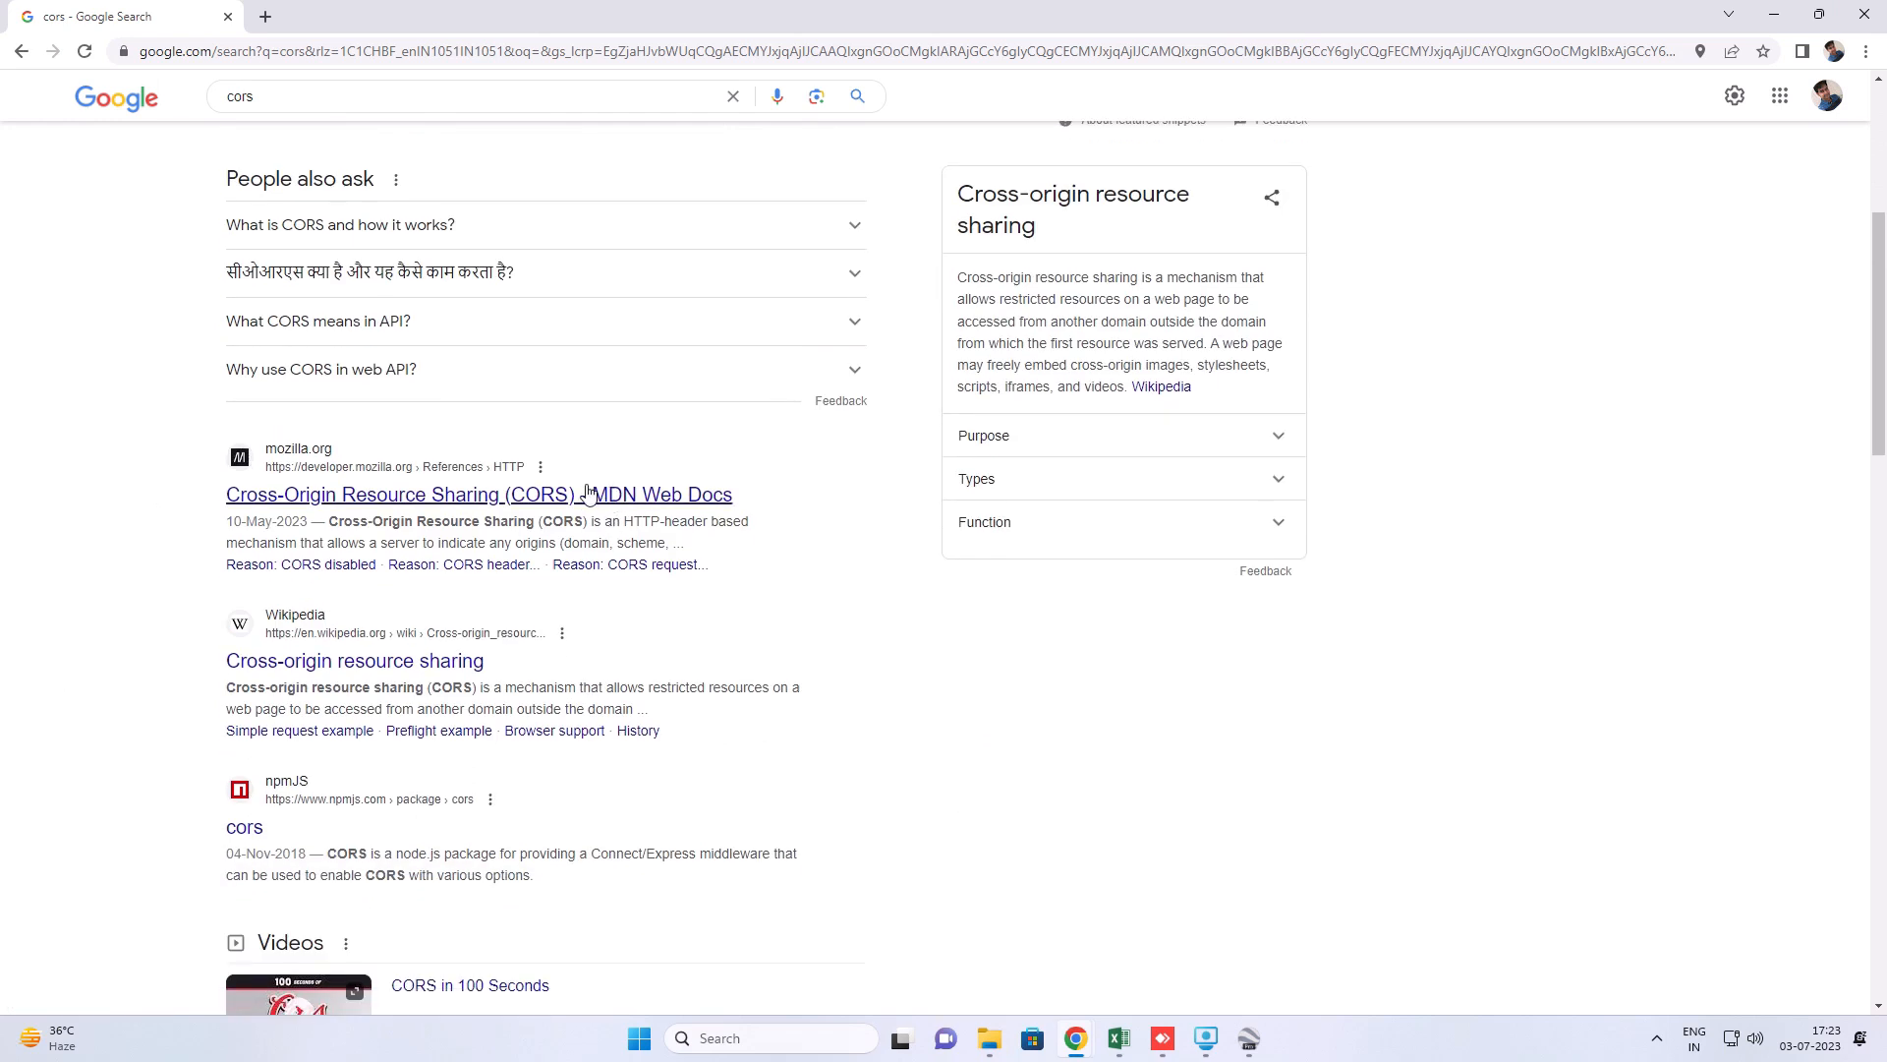
scroll(587, 491, "down", 4)
scroll(417, 318, "up", 8)
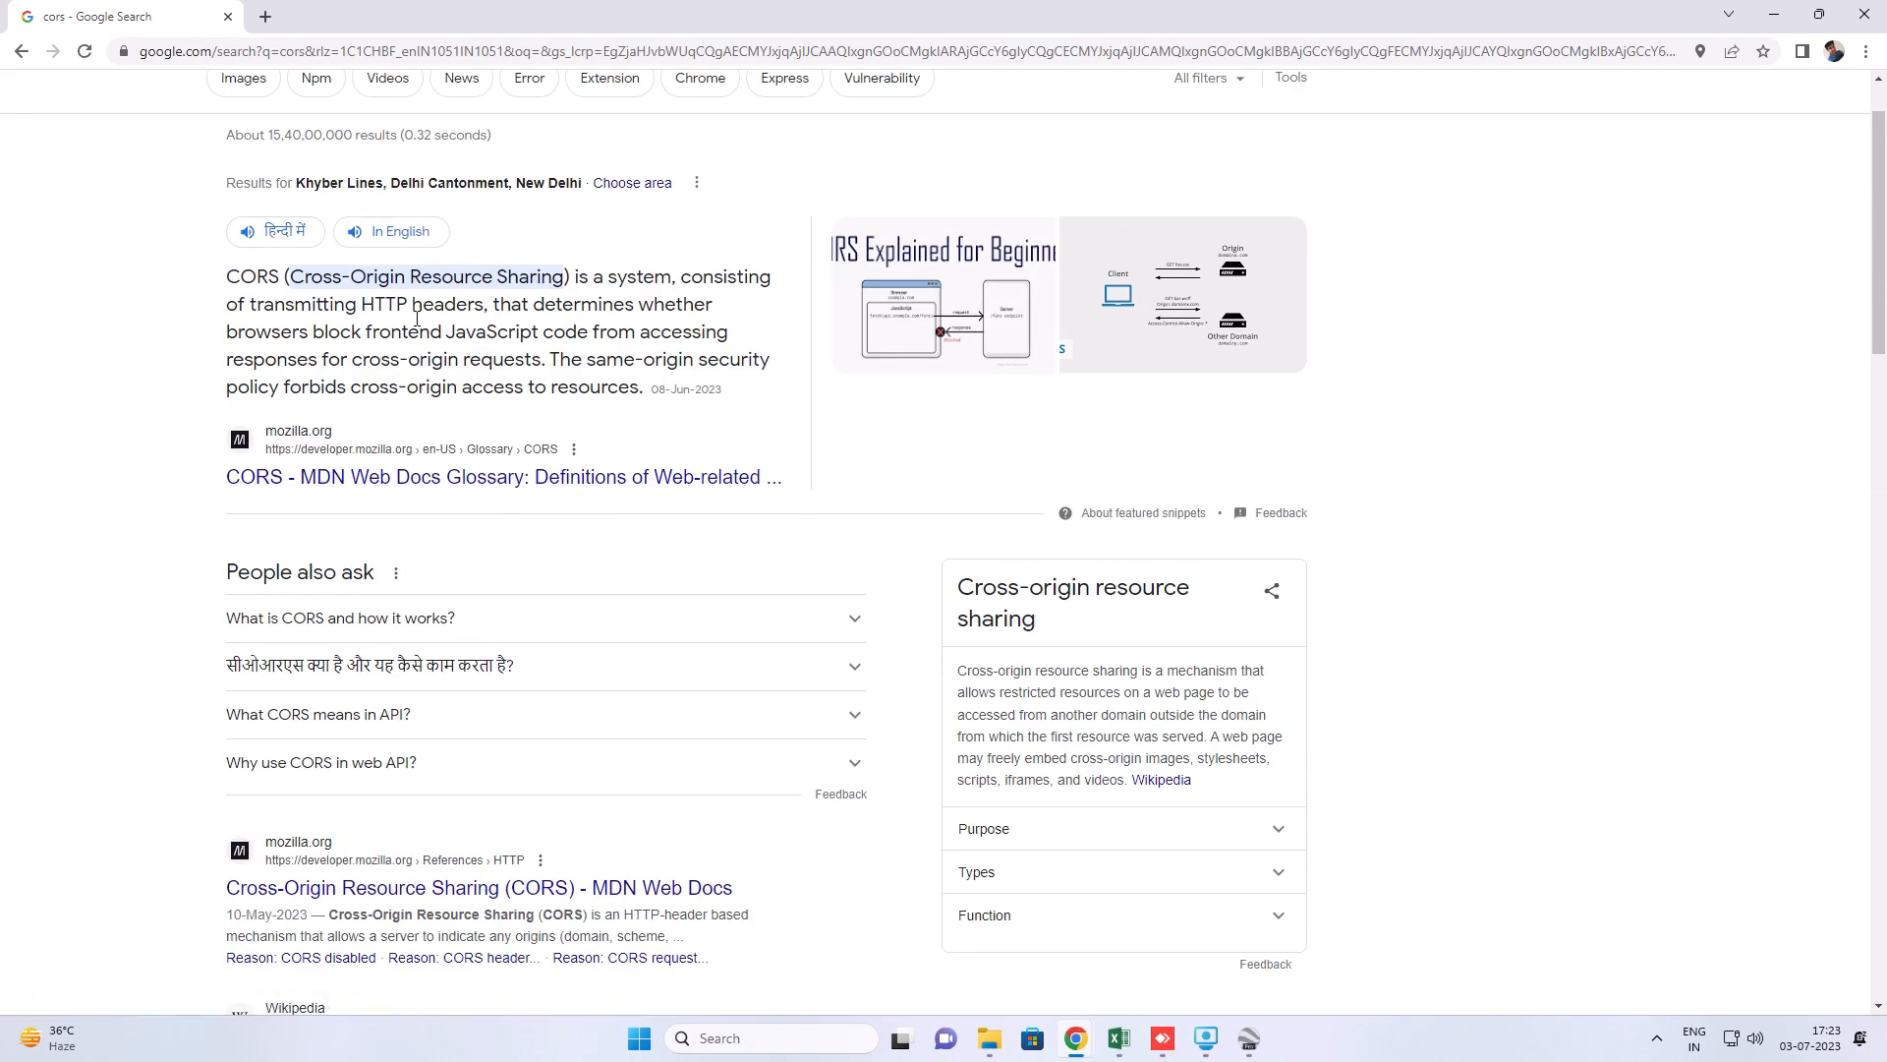
scroll(417, 318, "up", 1)
- Refine the Google search to "cors SURVEY OF INDIA"
left_click(298, 120)
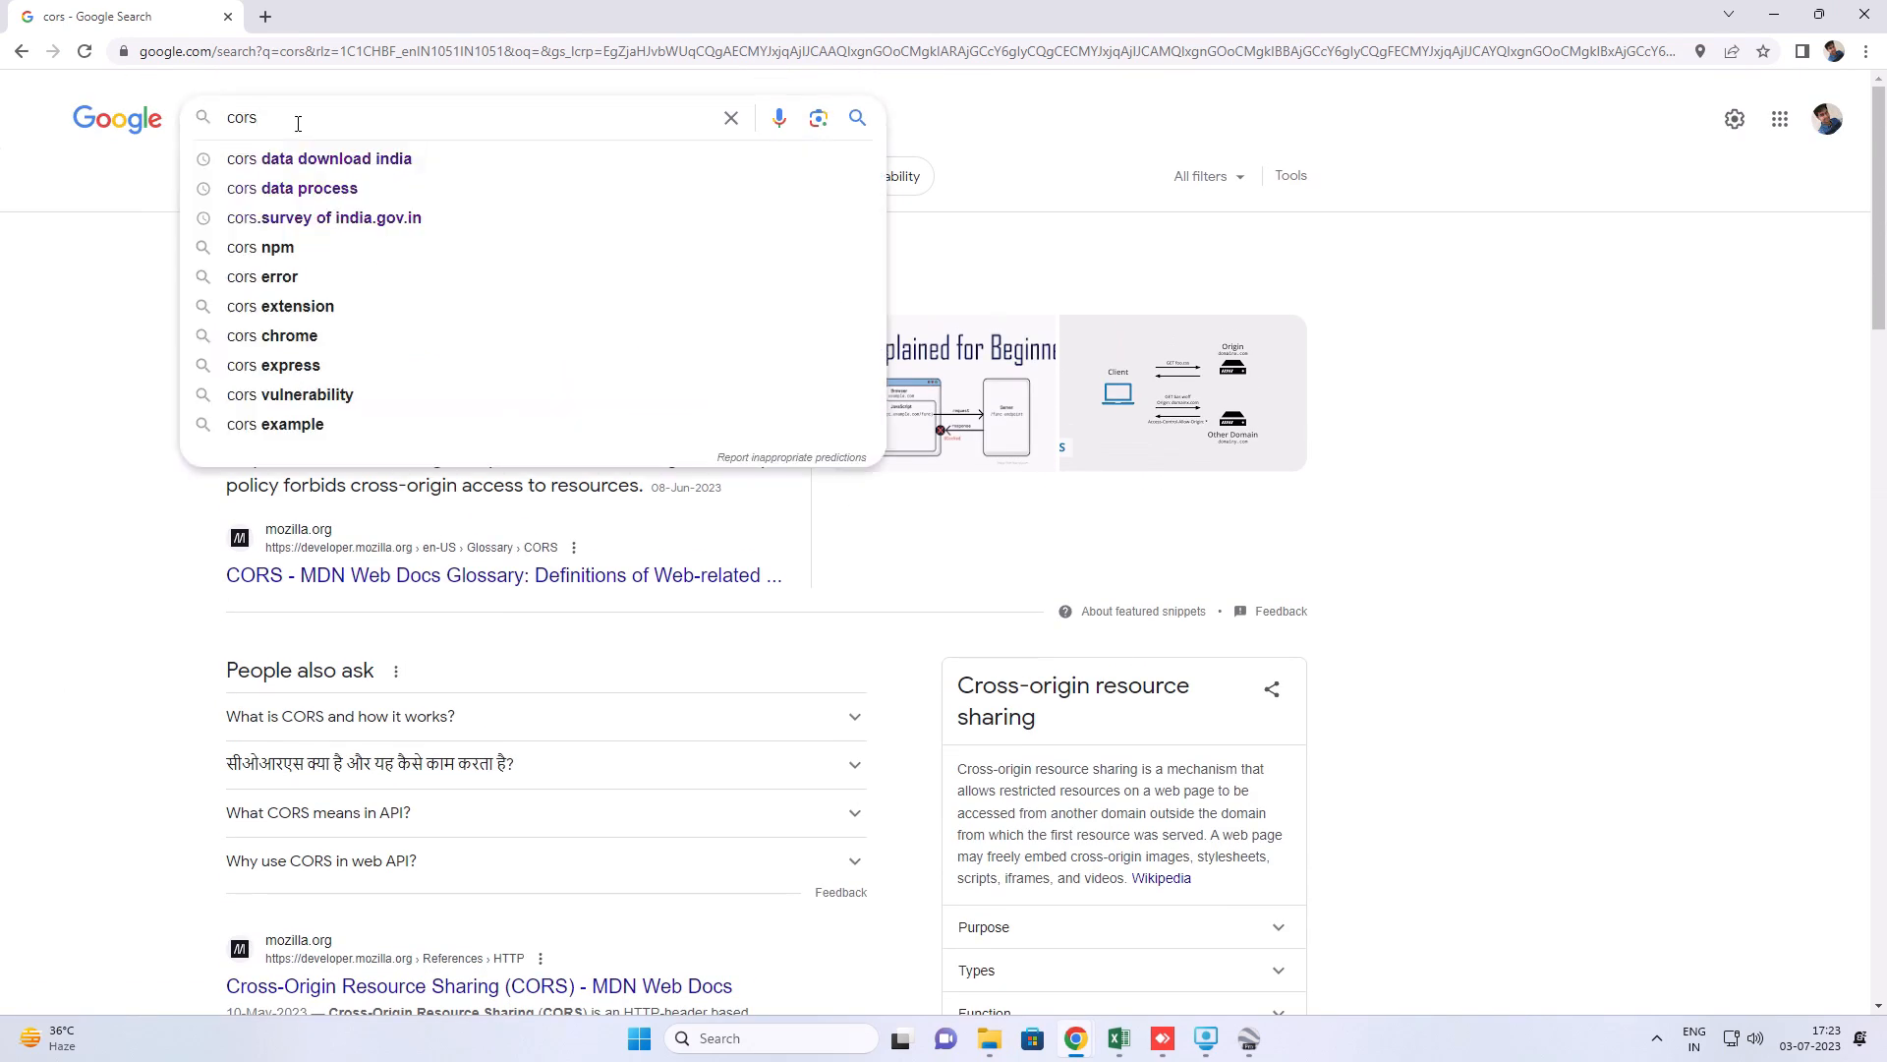
type("SO")
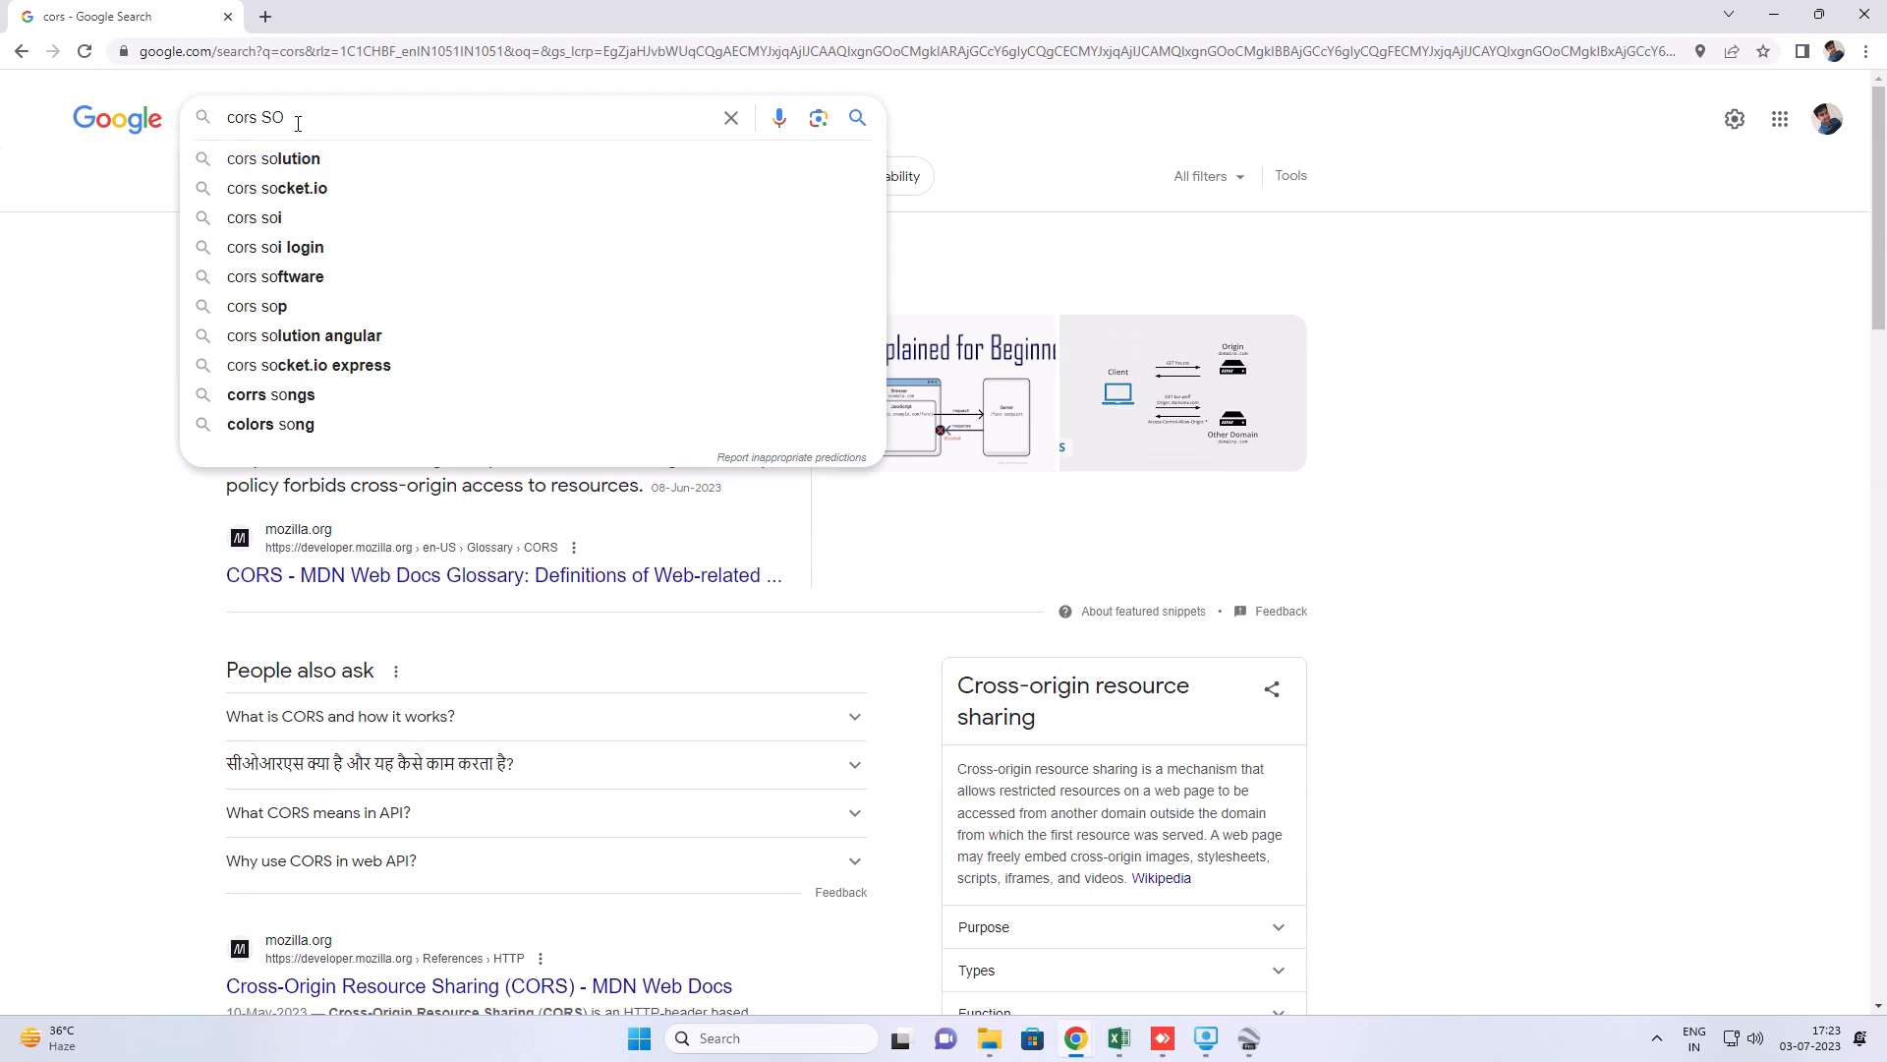
key("BackSpace")
type("URVEY ")
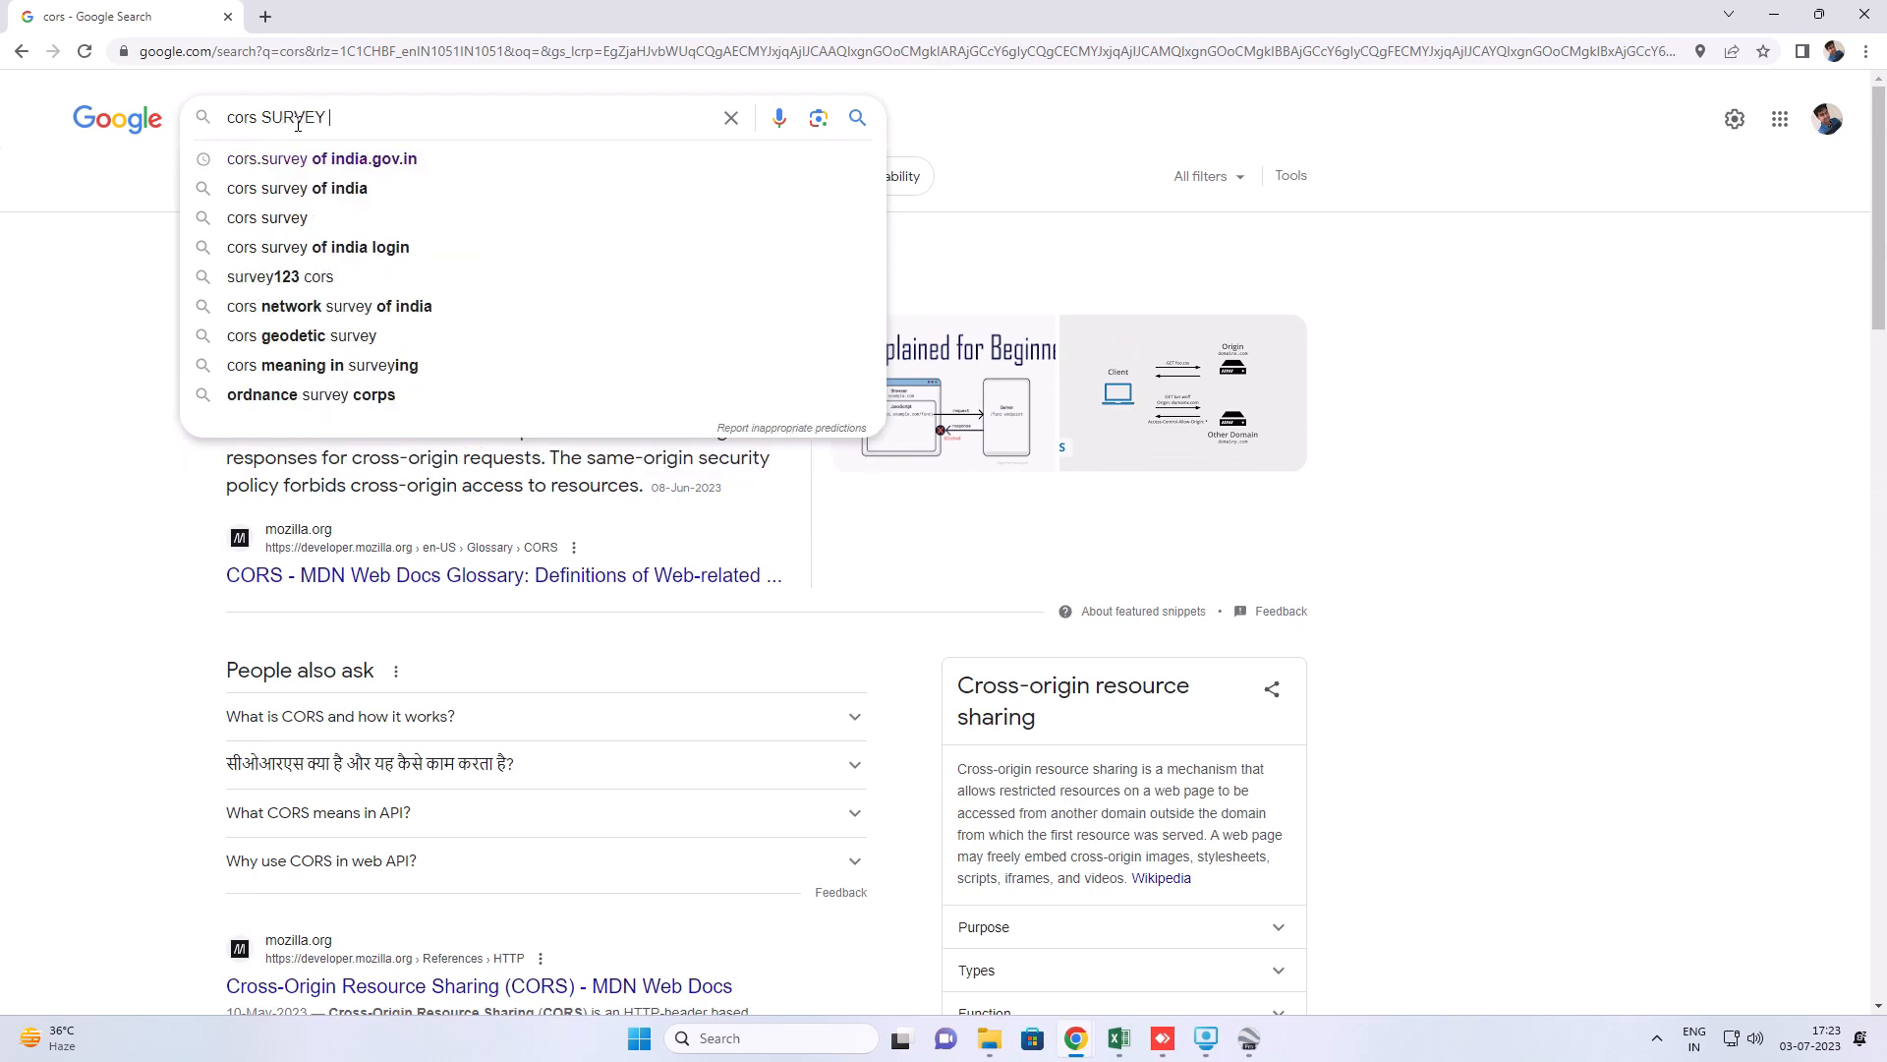
type("OF INDIA")
key("Return")
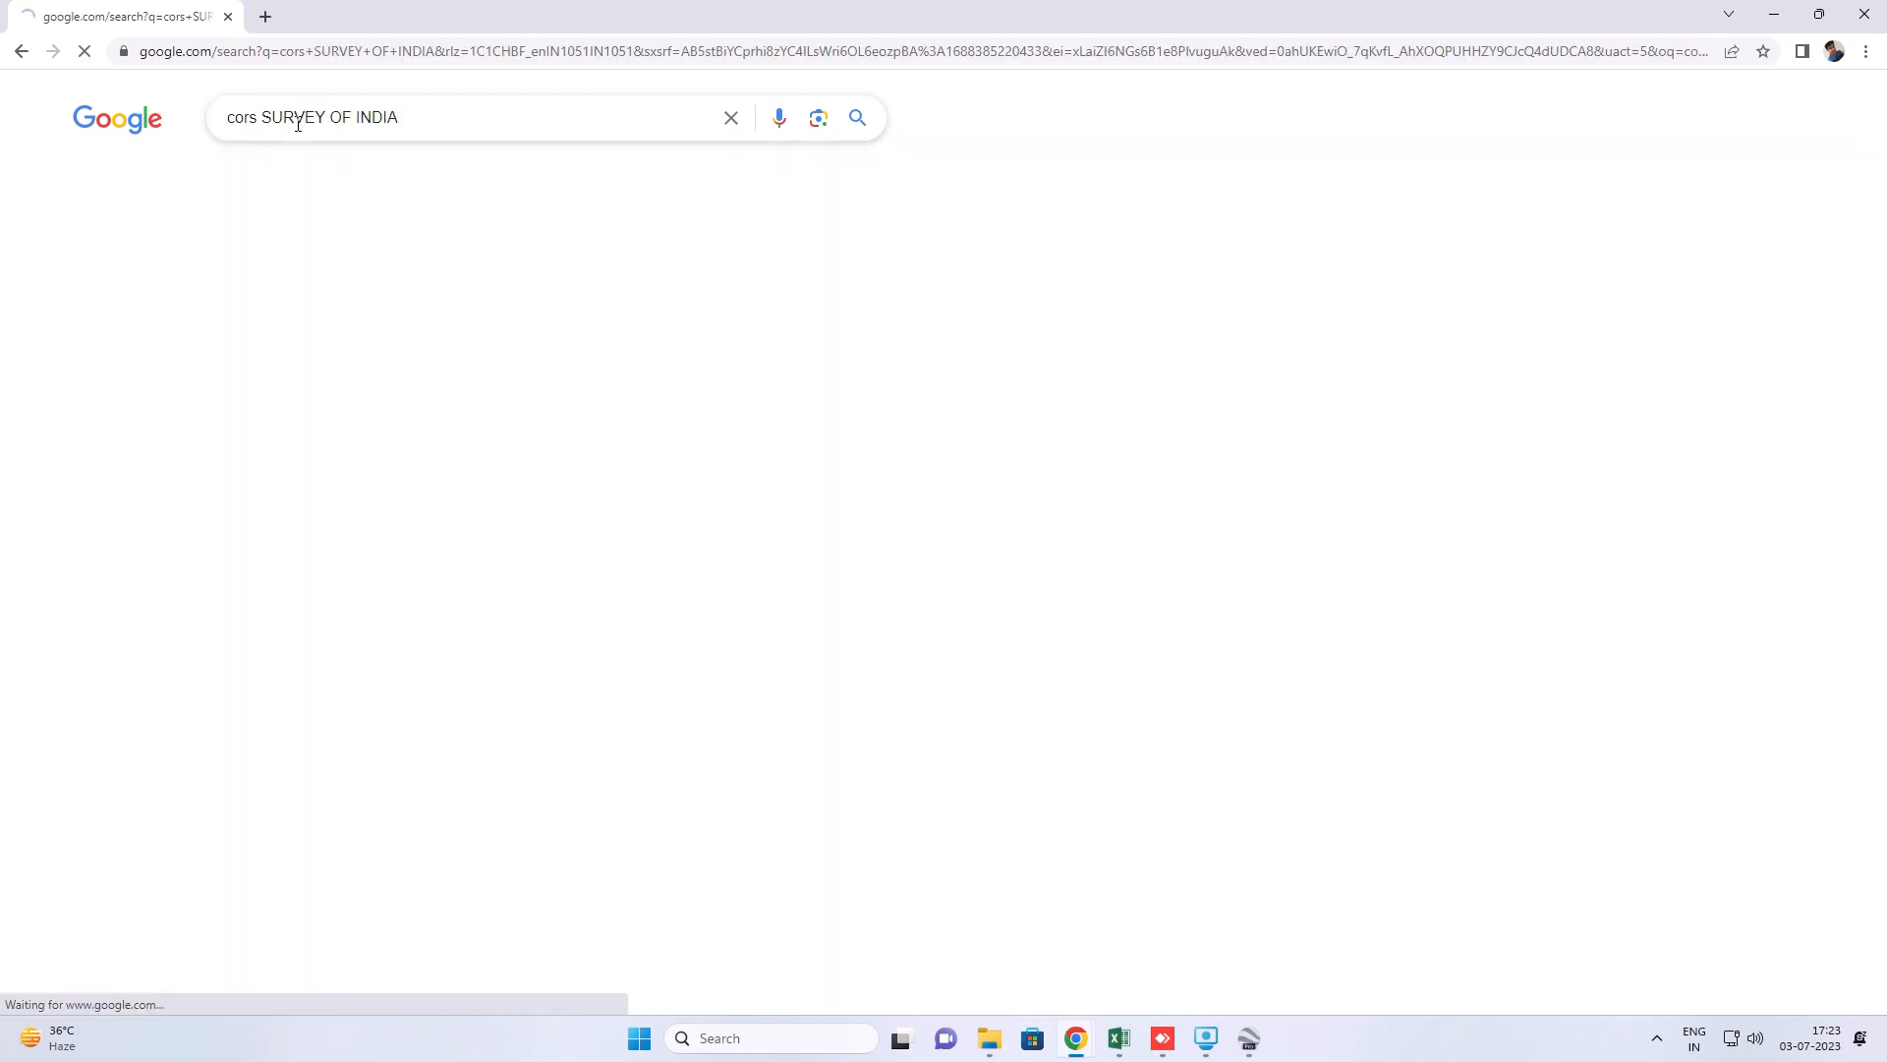
- Open the Survey of India CORS portal, dismiss its subscription notice and go to the sign-in page
left_click(372, 319)
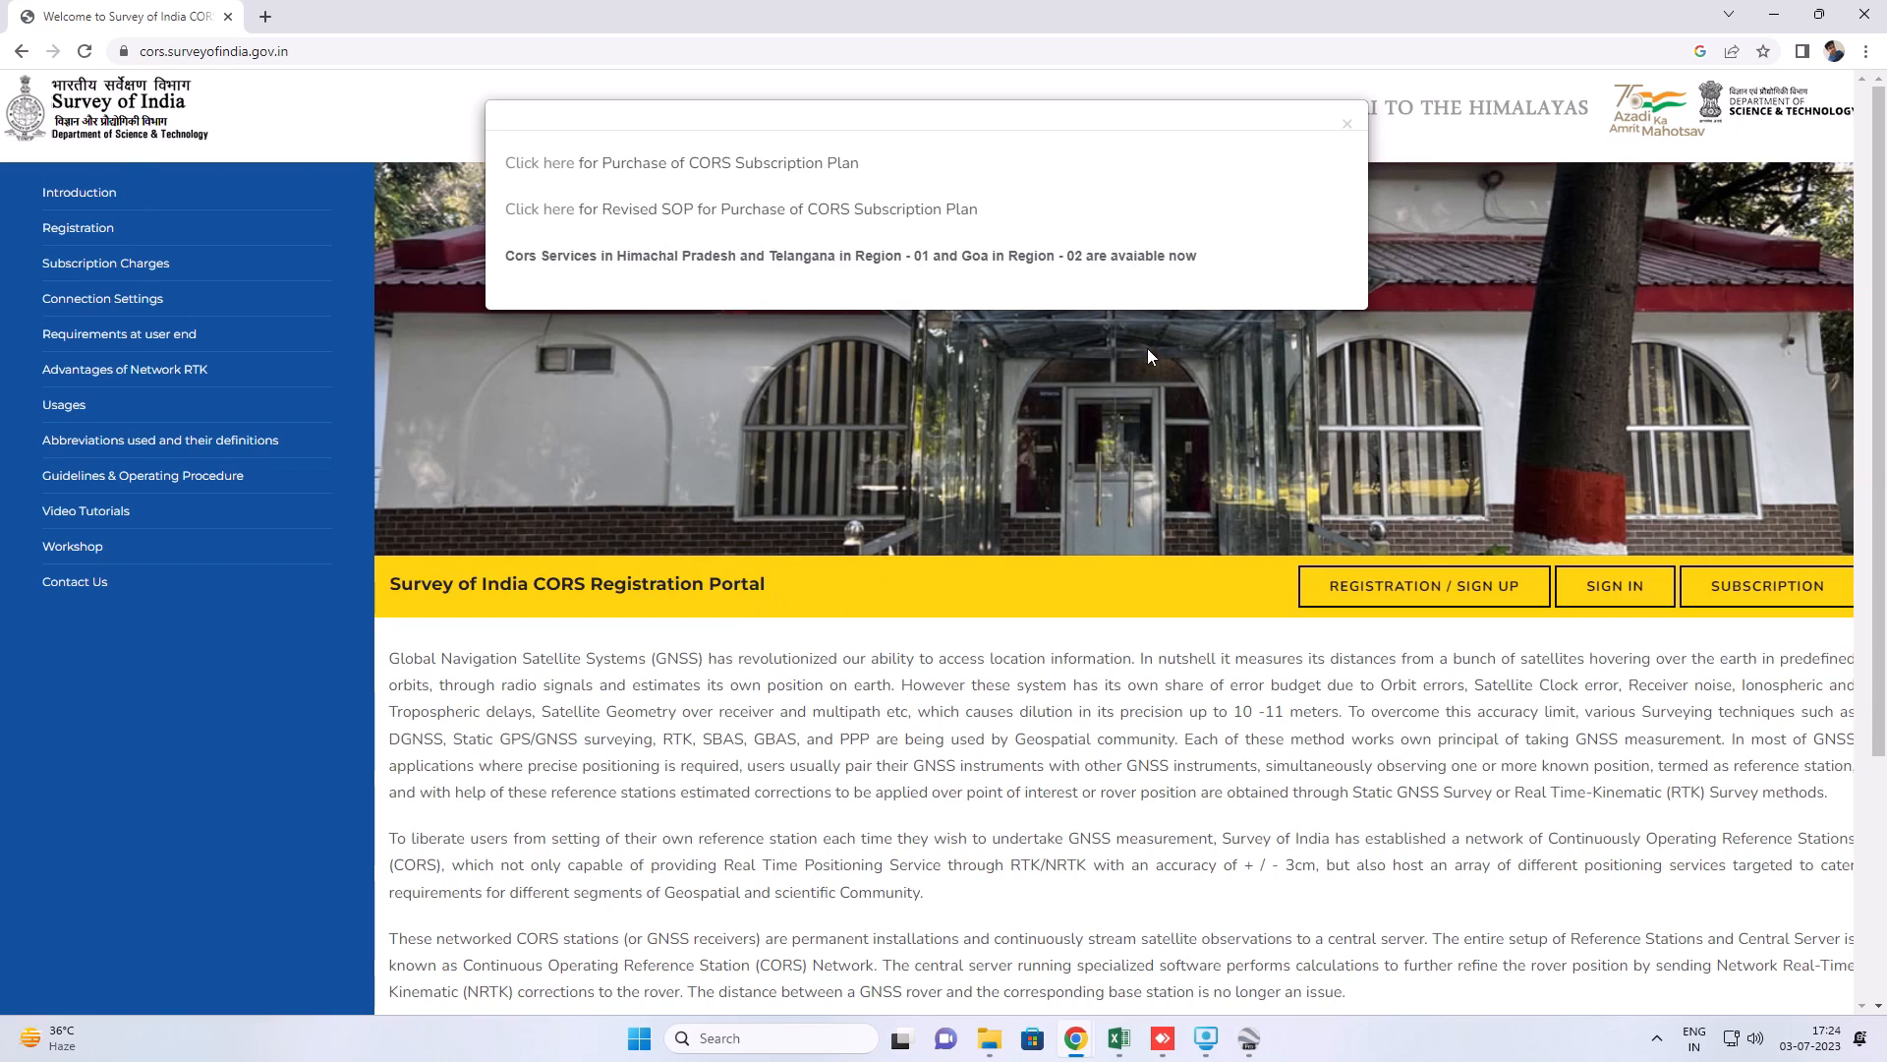
left_click(1349, 123)
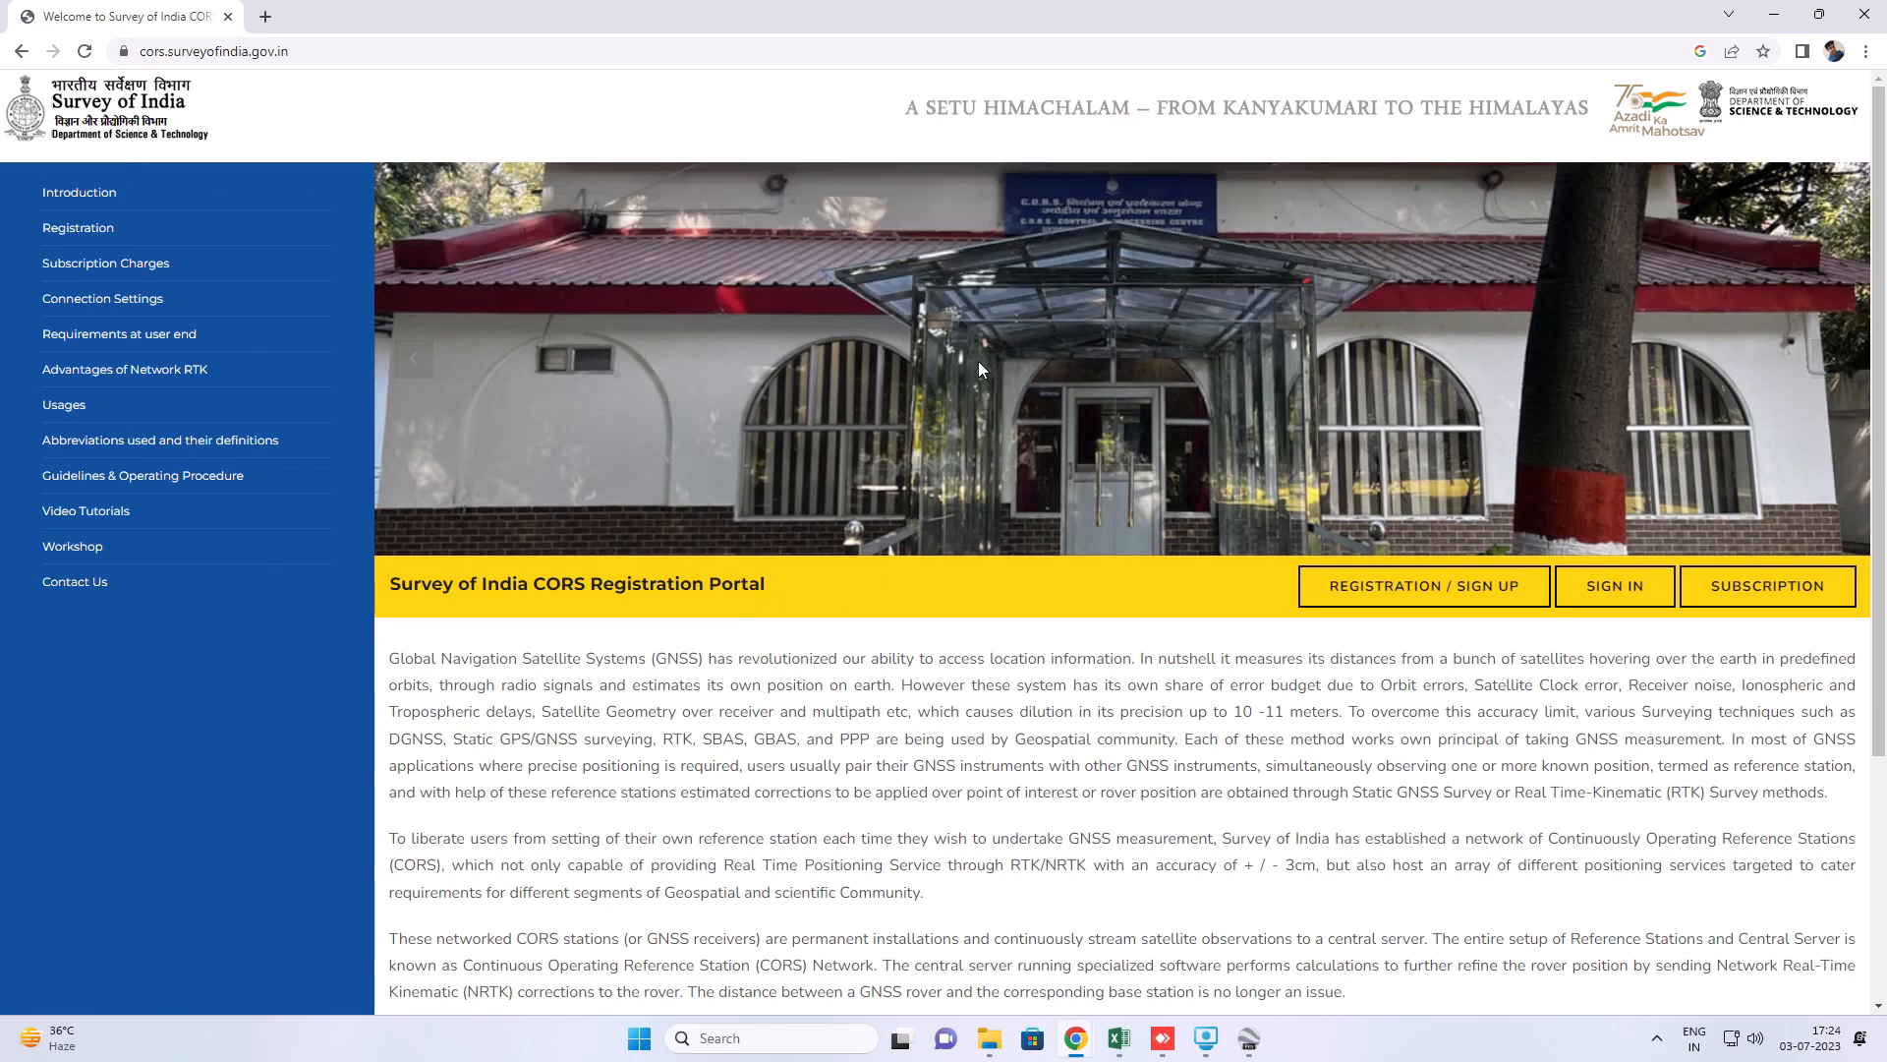
left_click(1619, 588)
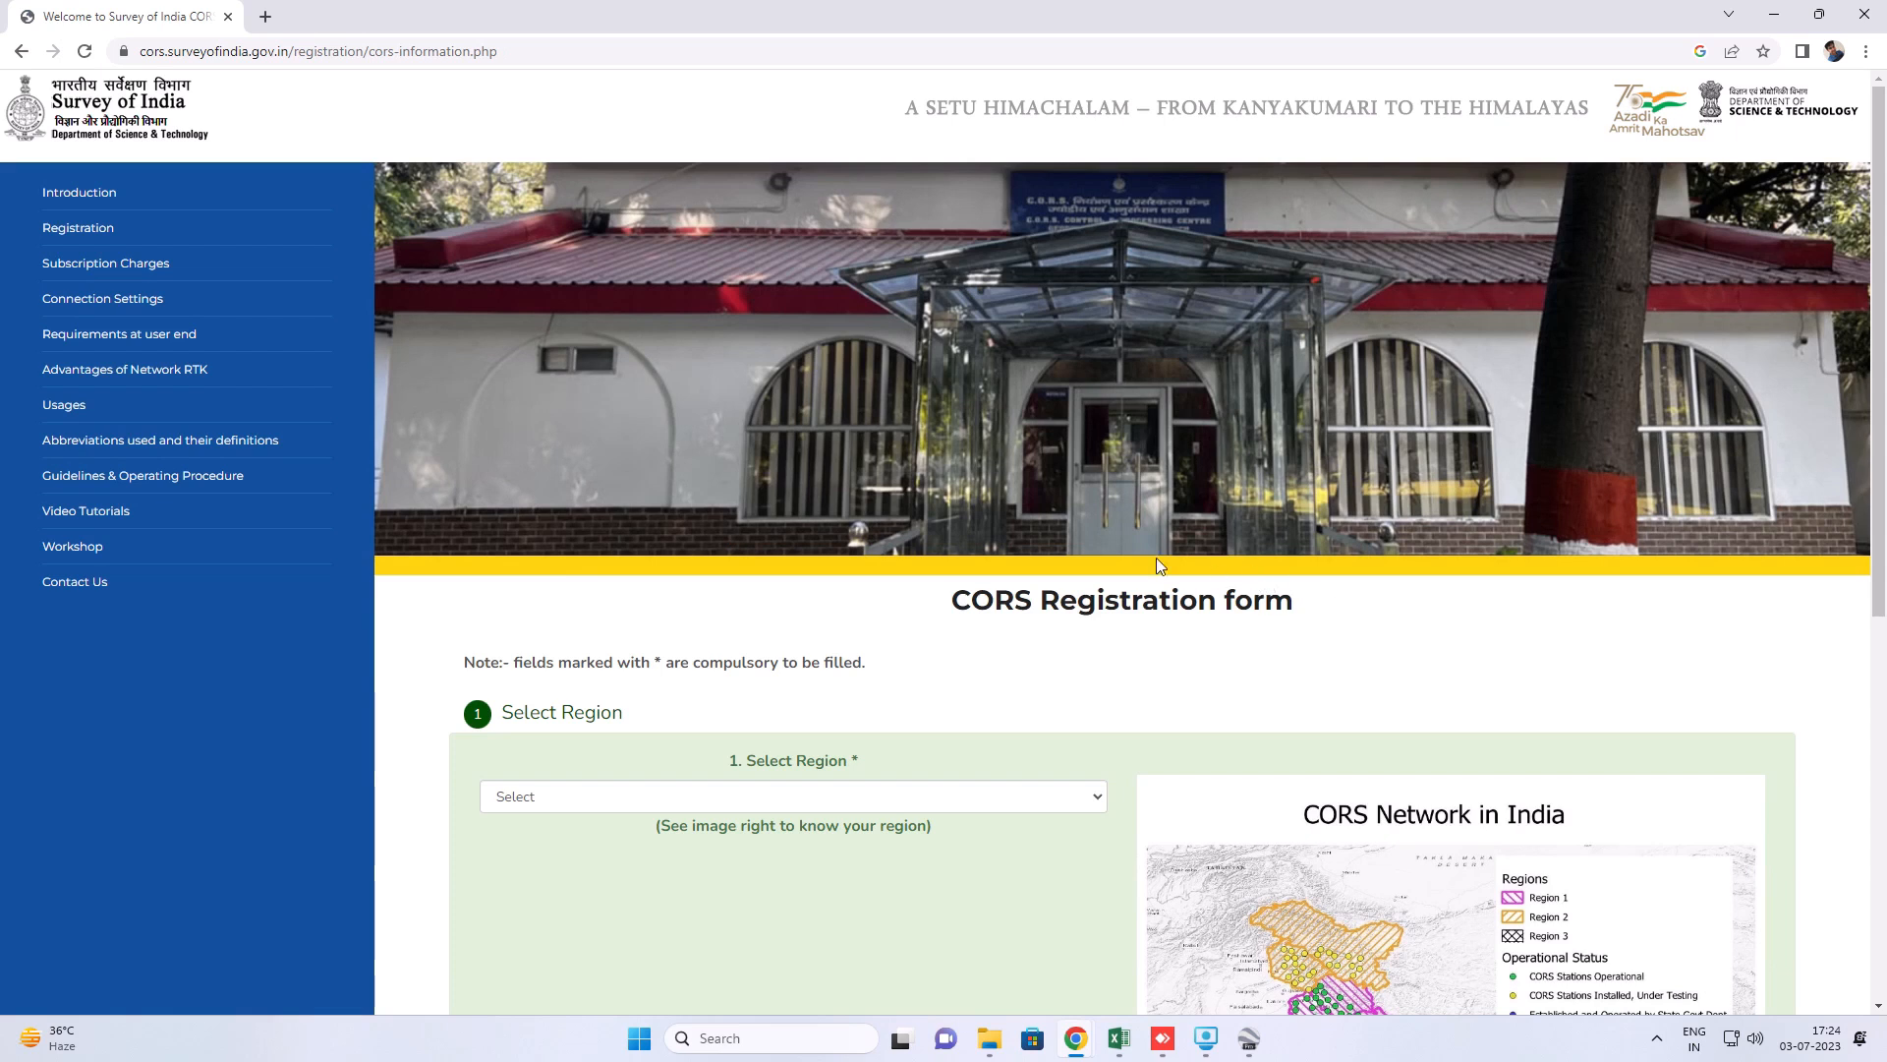
- Select Region-1 as the CORS region and open that region's login page
scroll(1156, 564, "down", 1)
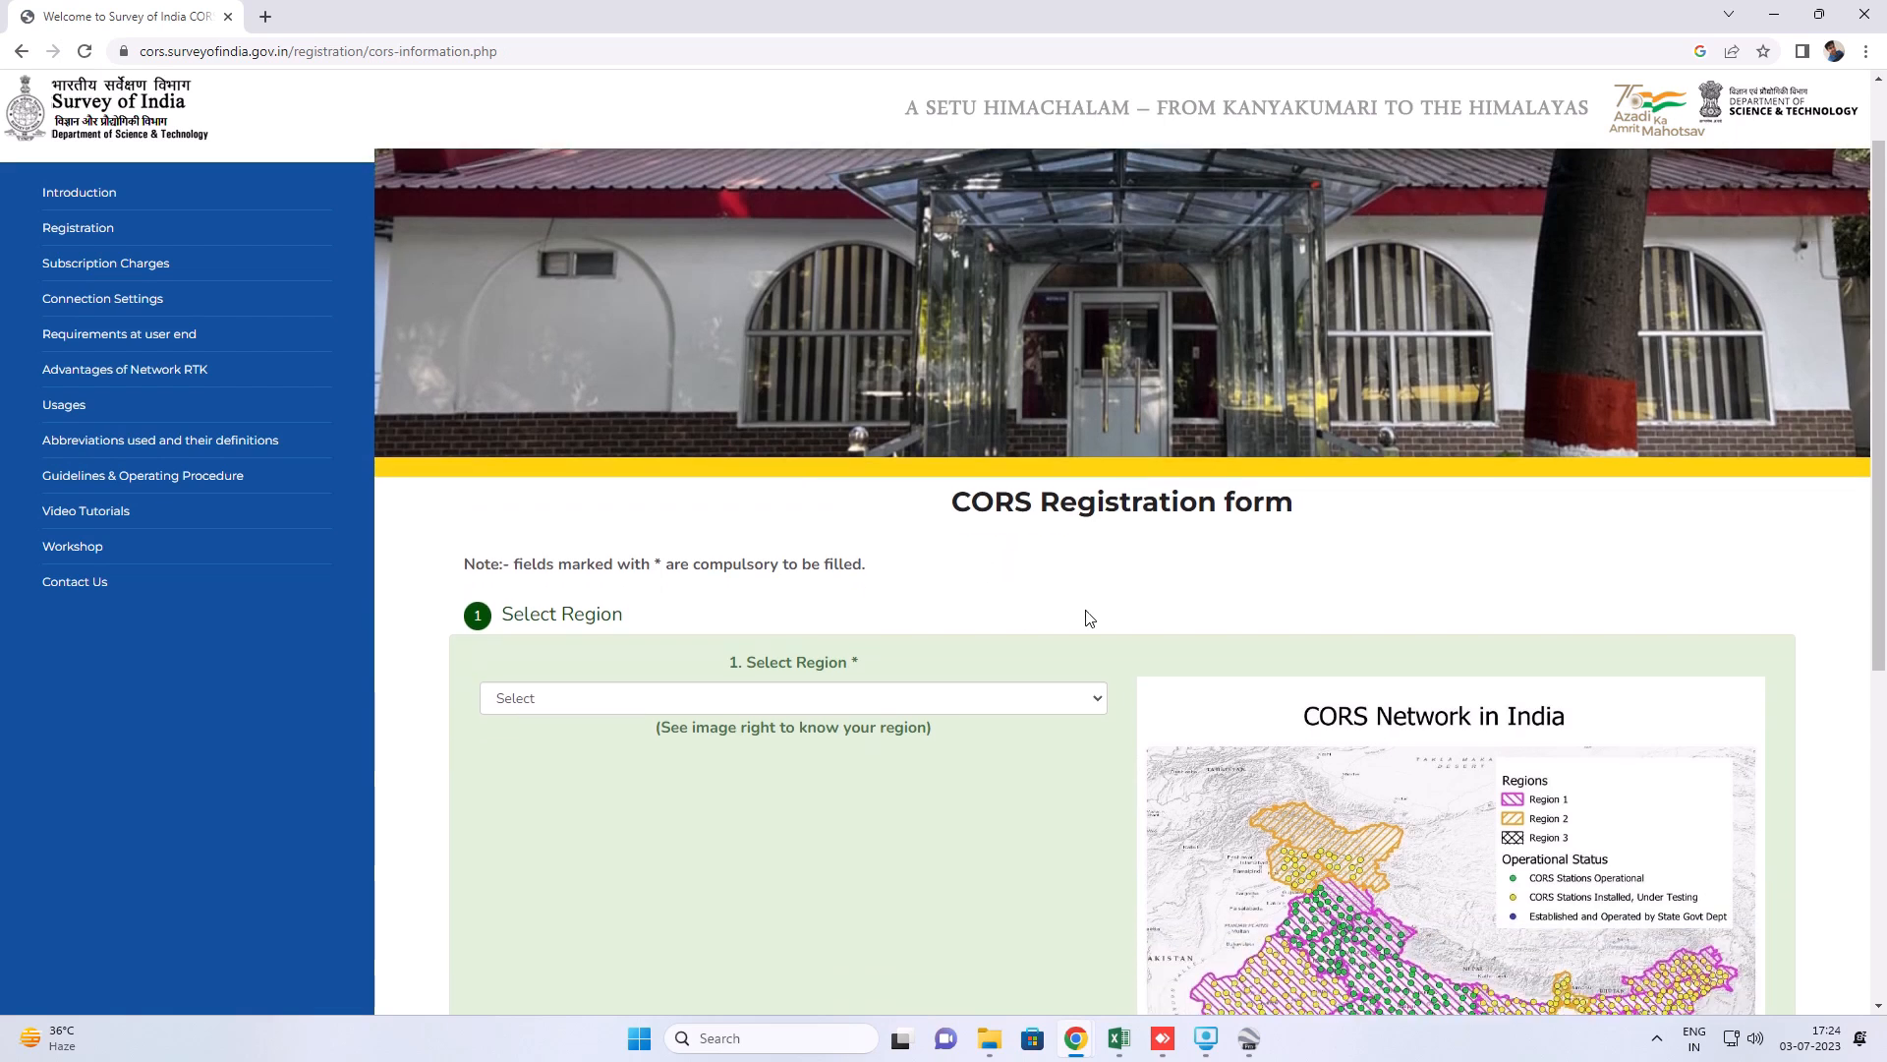
scroll(1089, 617, "down", 4)
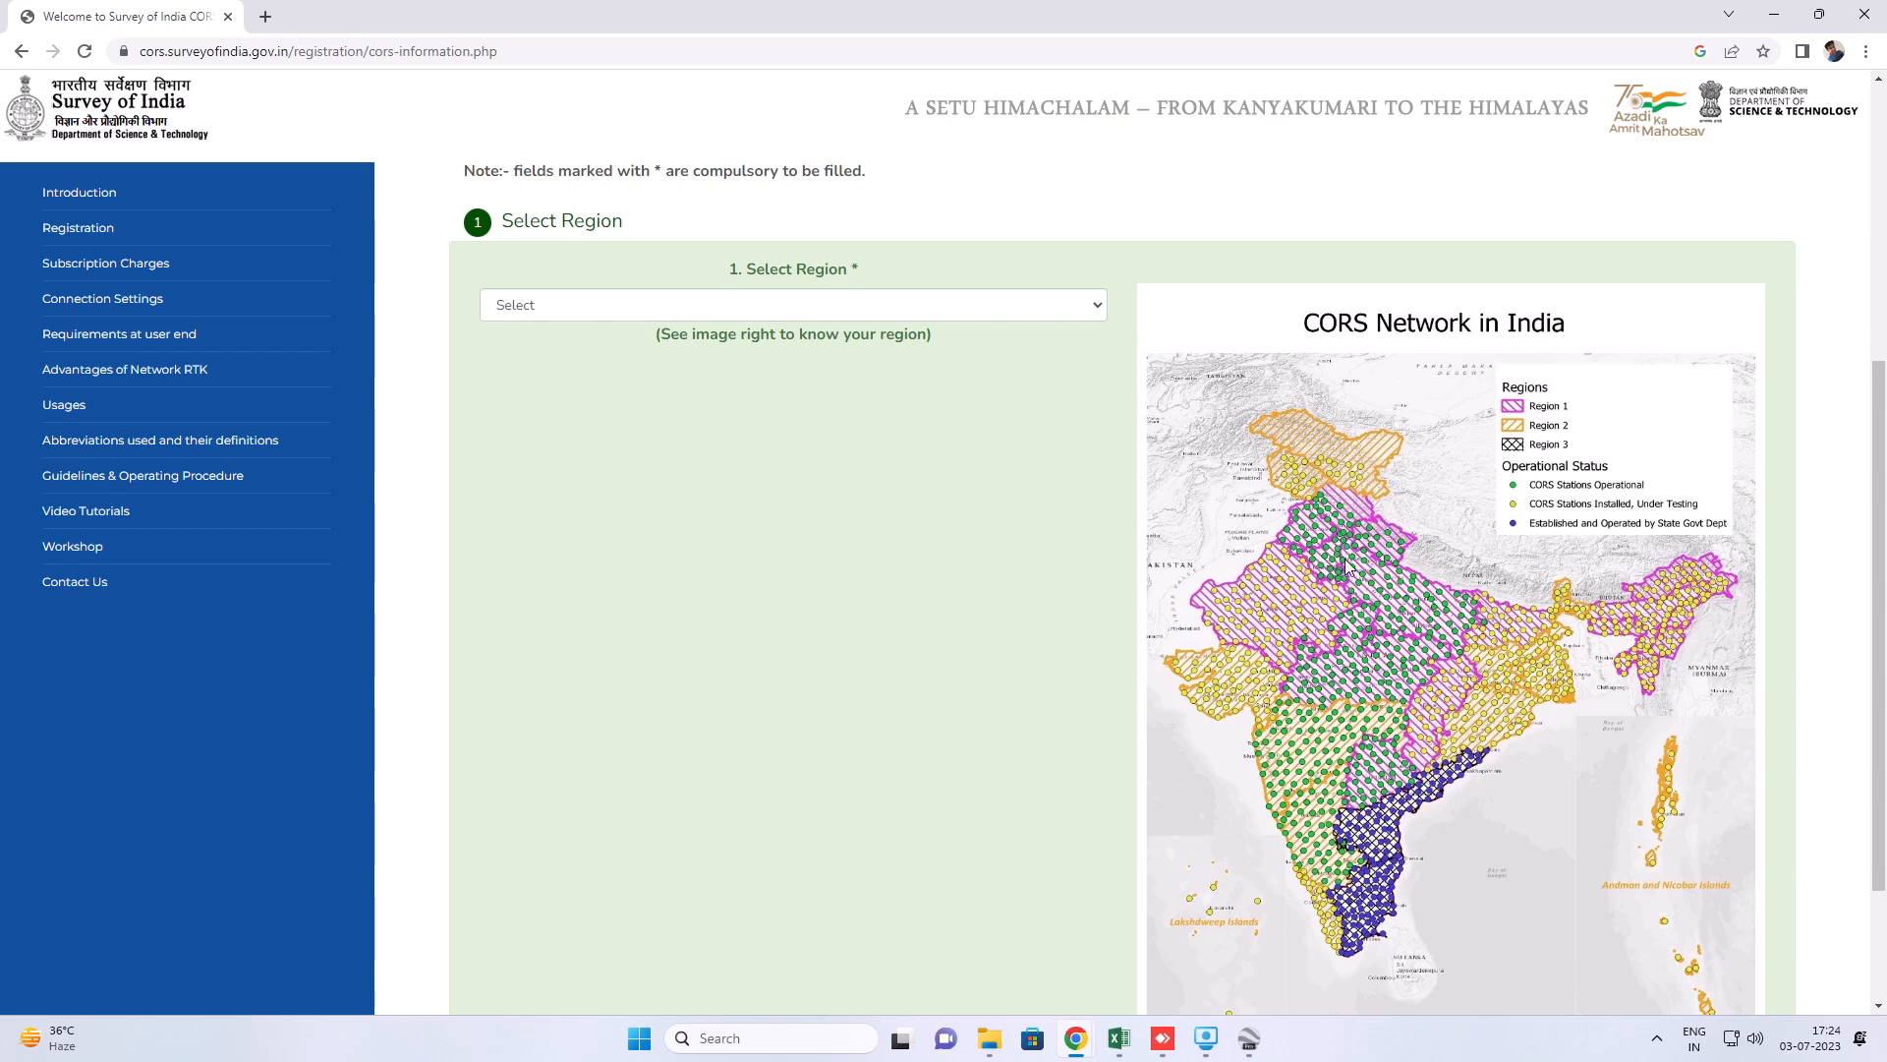
left_click(943, 304)
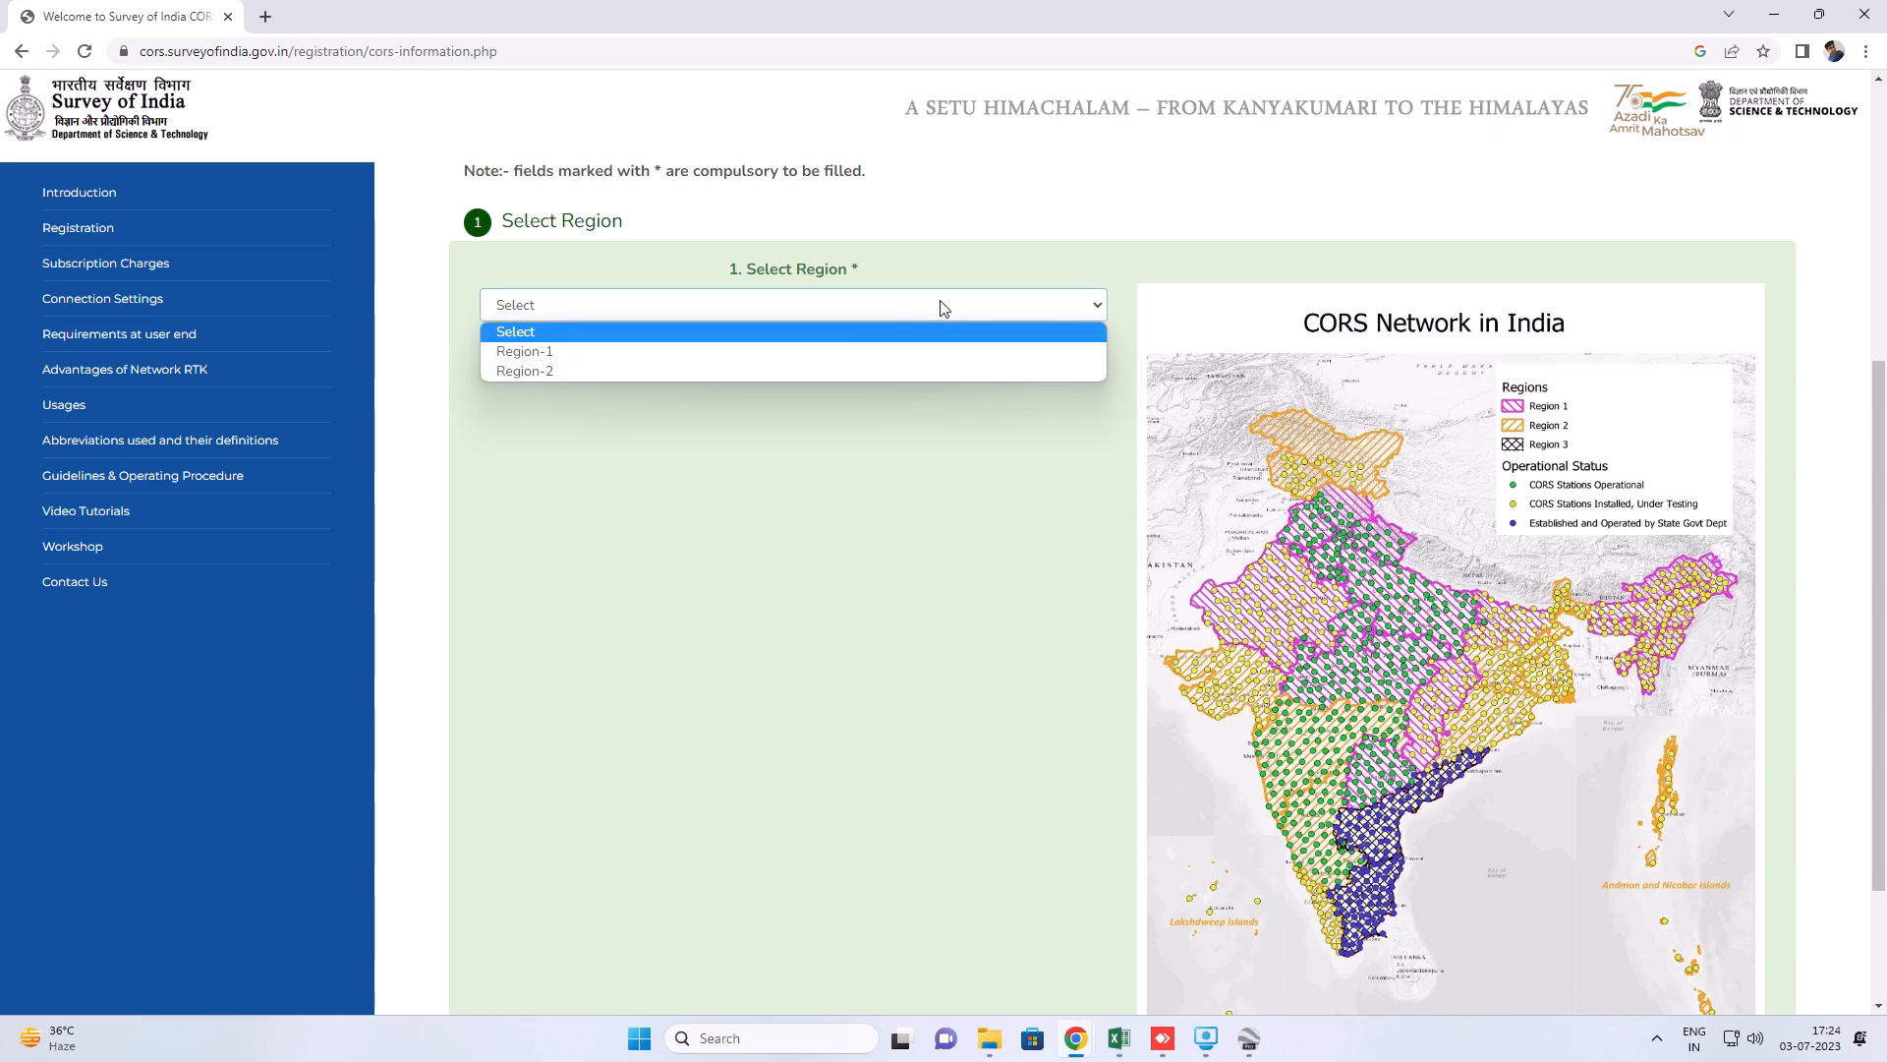
left_click(649, 352)
left_click(756, 381)
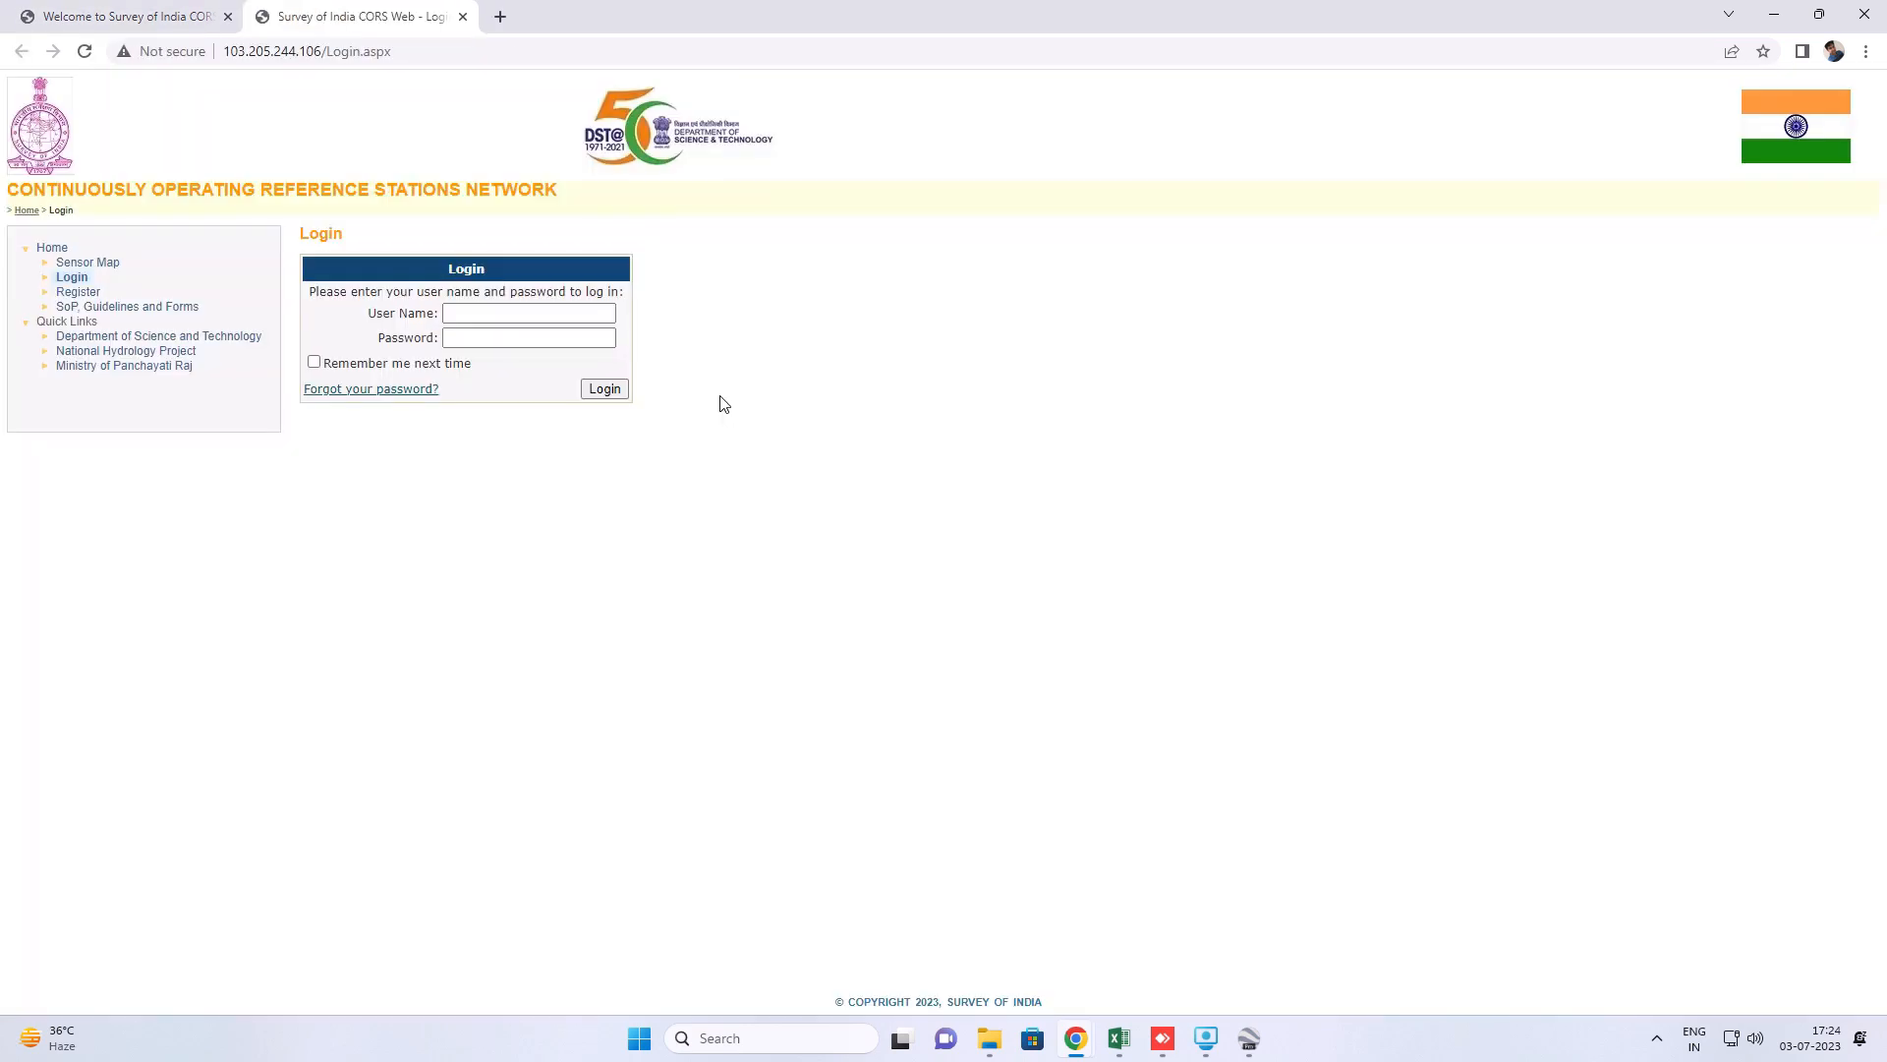
- Log in with the saved user name and password, and open the Online Post Processing service
left_click(513, 315)
left_click(511, 376)
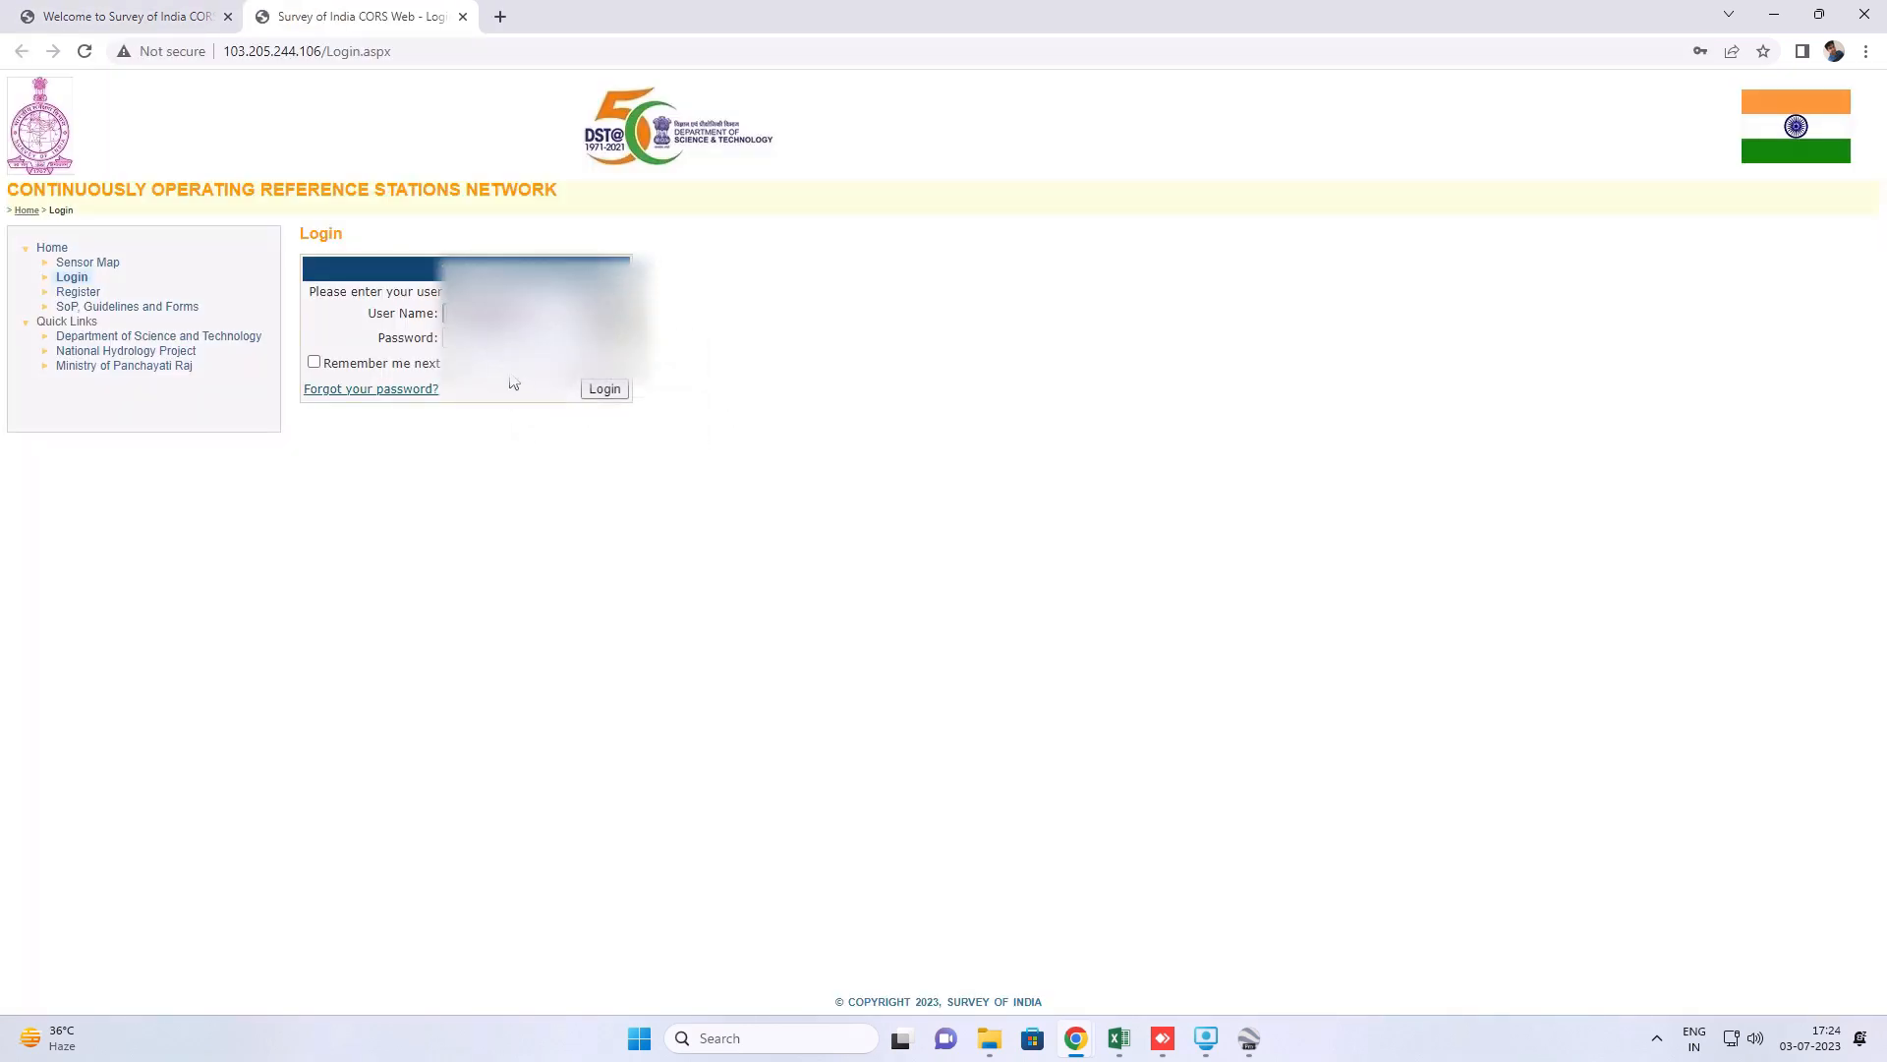
left_click(605, 390)
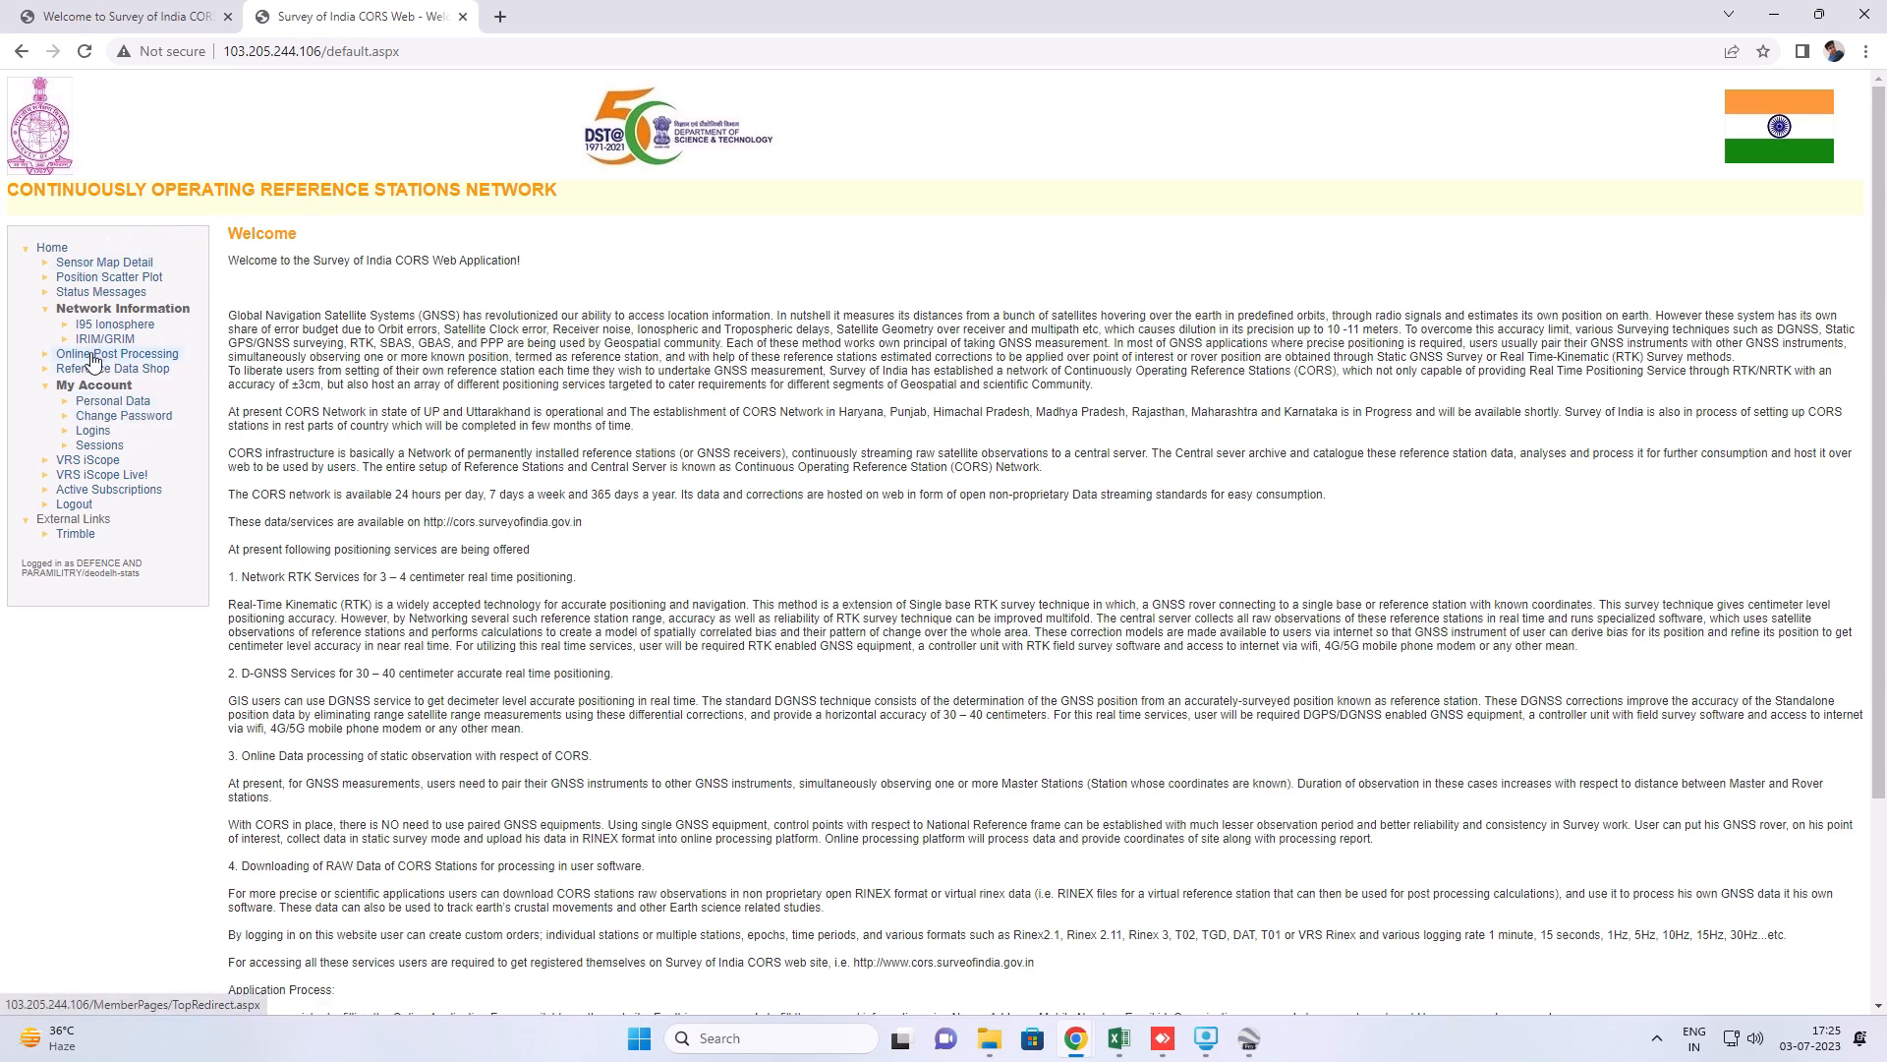
left_click(166, 355)
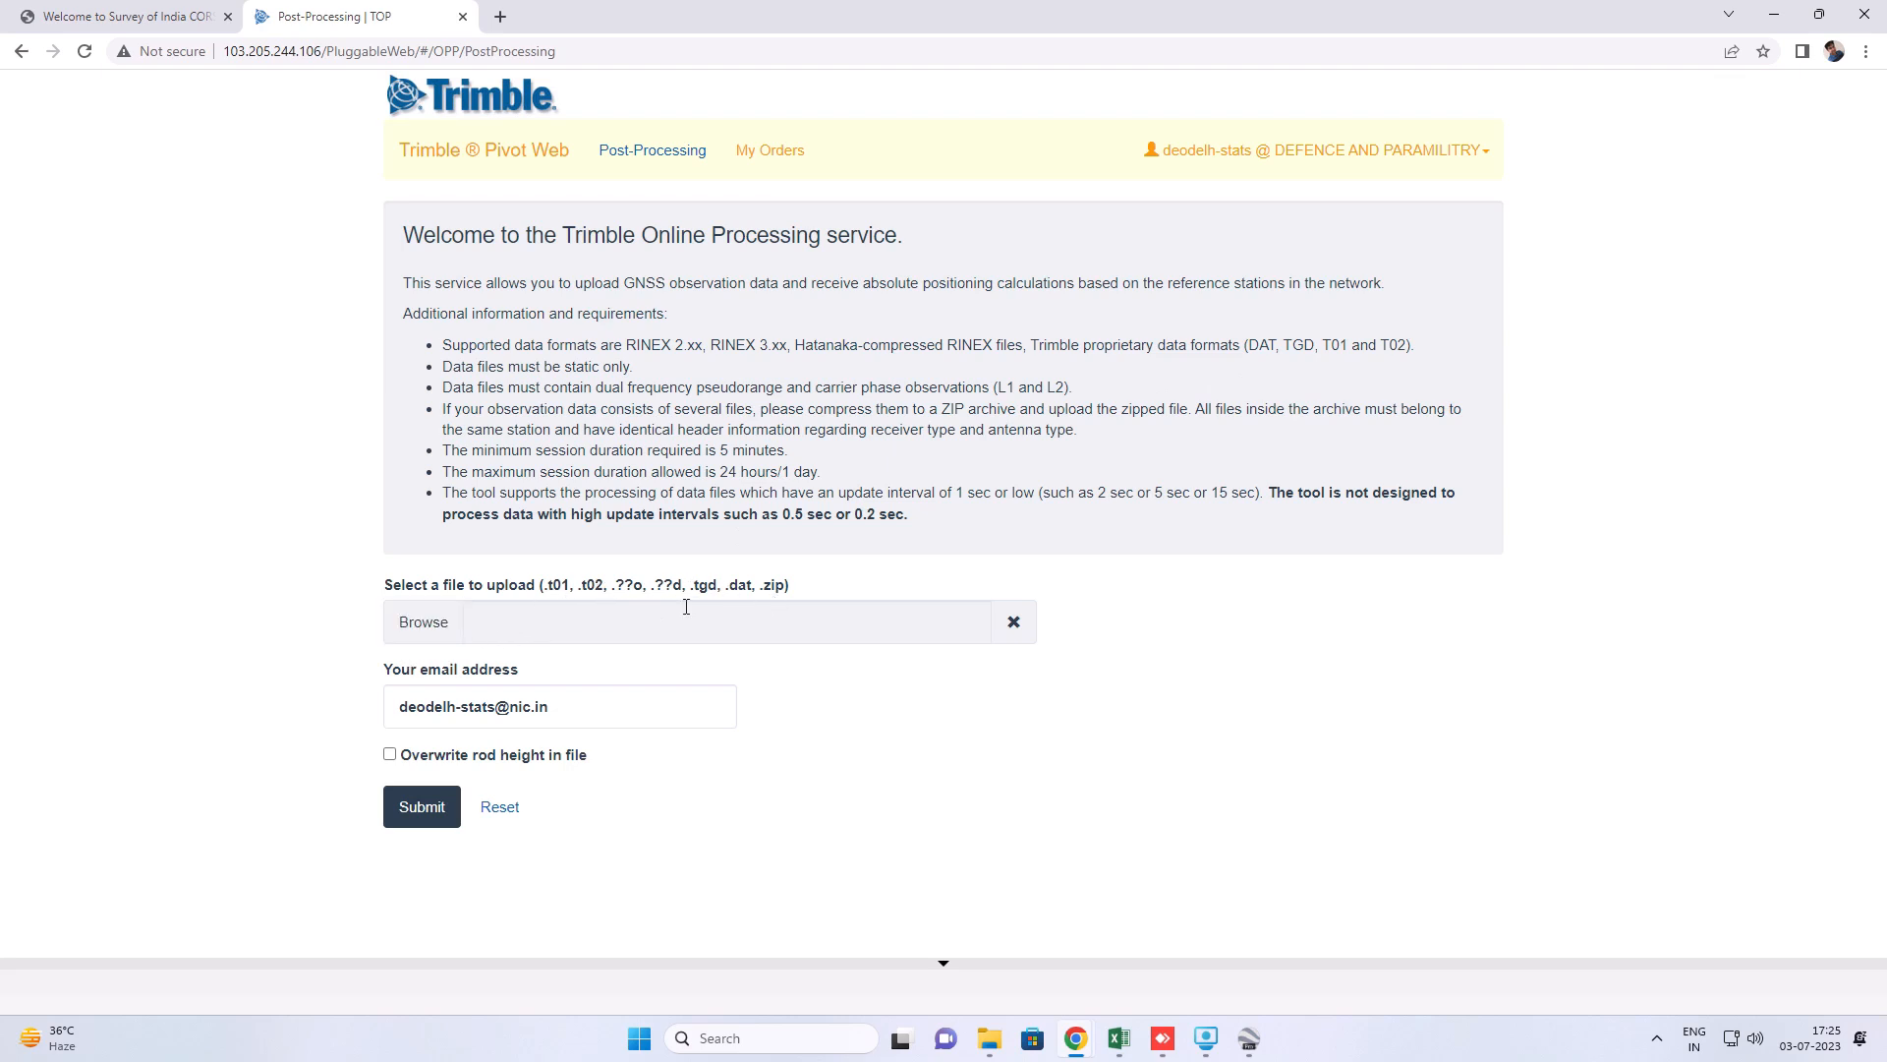
- Start choosing the observation file to upload and browse to the 00 Survey SS folder
left_click(414, 630)
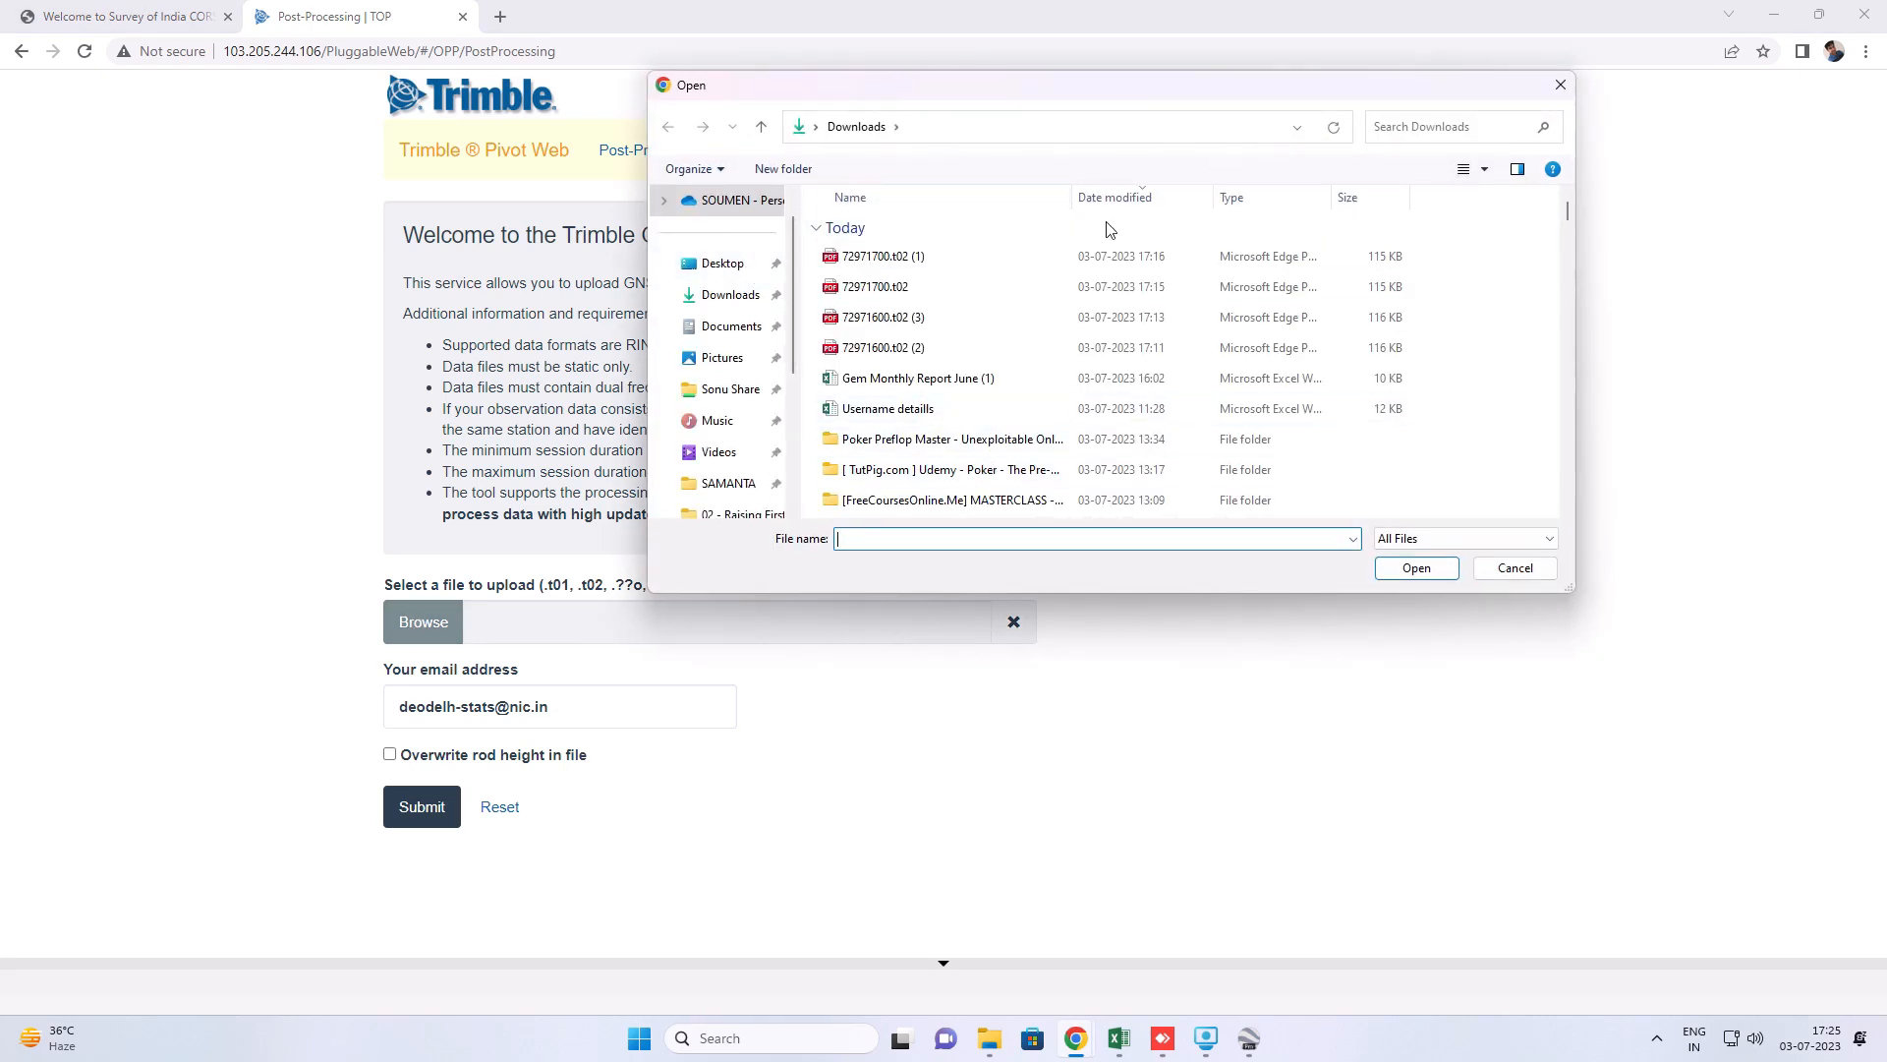
scroll(942, 423, "down", 3)
scroll(939, 424, "up", 1)
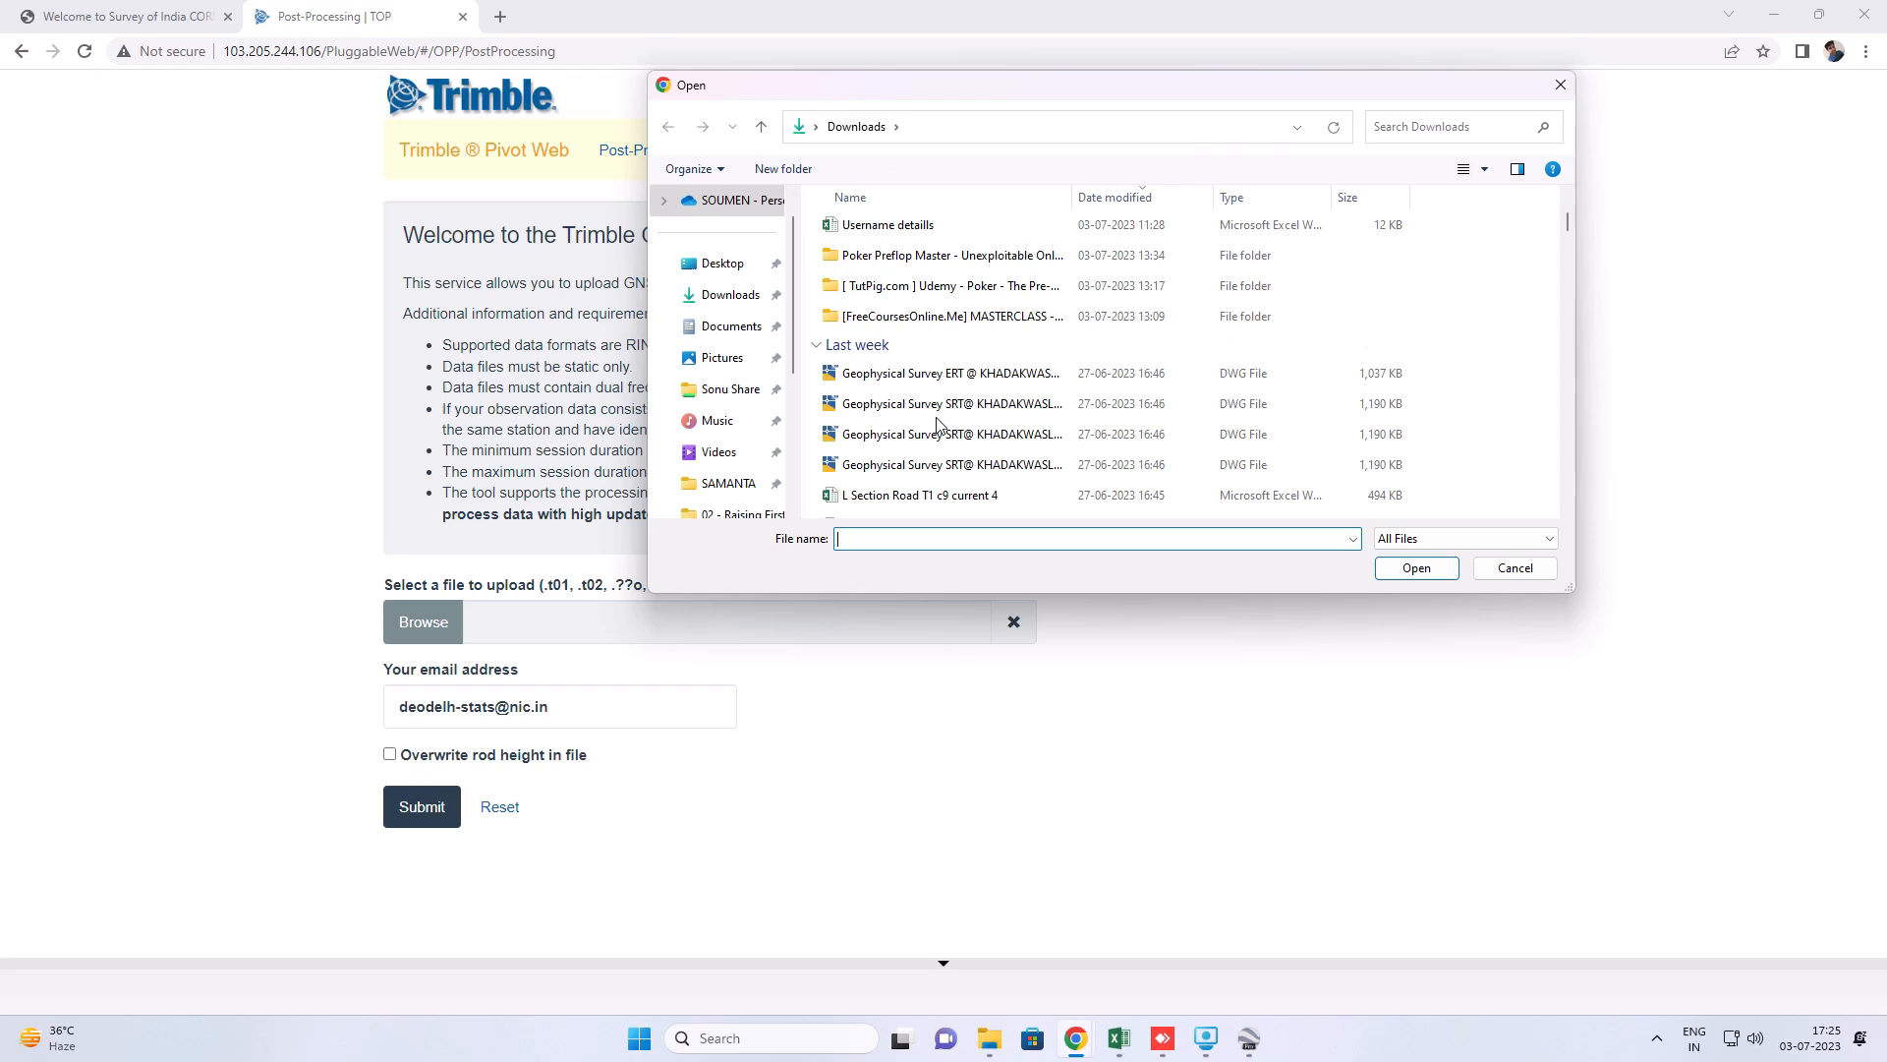
scroll(931, 424, "down", 3)
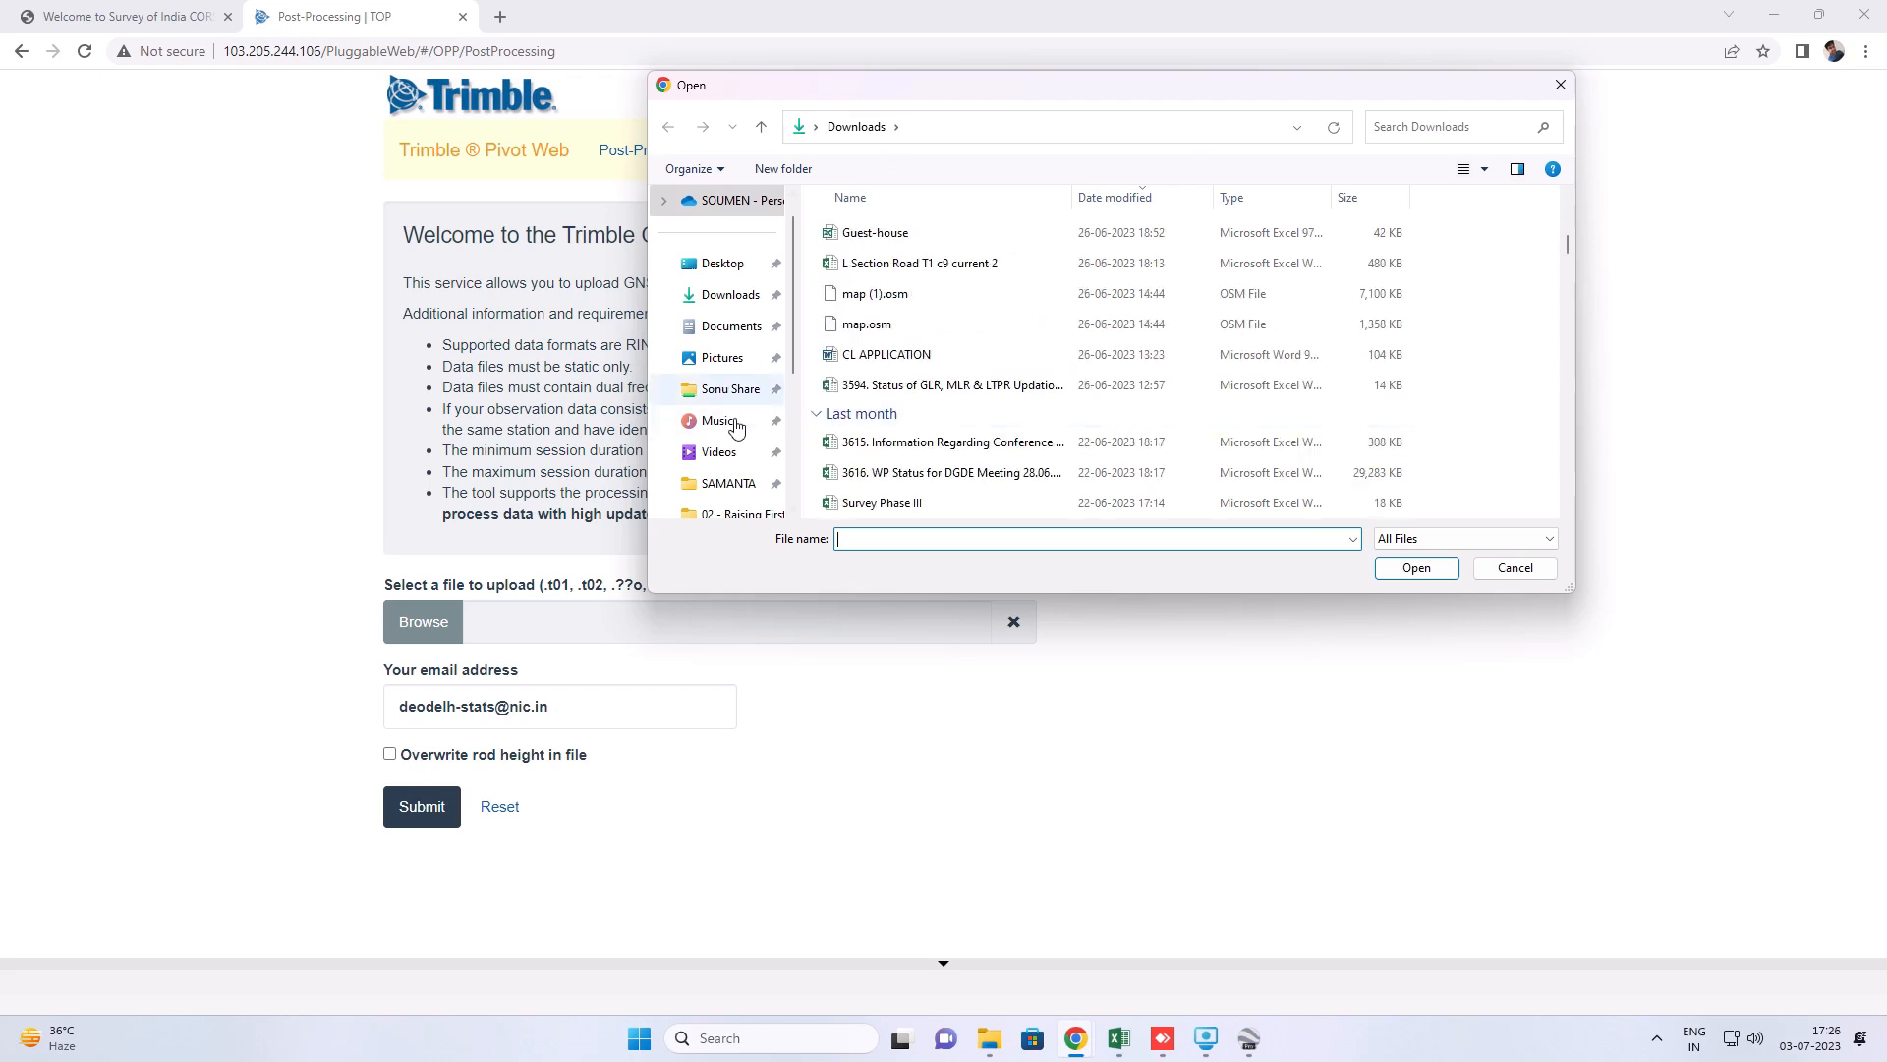
left_click(715, 482)
double_click(897, 232)
- Choose 72971700.t02 from DGPD Data ss > DGPS data process TBC and CORS > ROVER as the file to upload
scroll(928, 443, "down", 2)
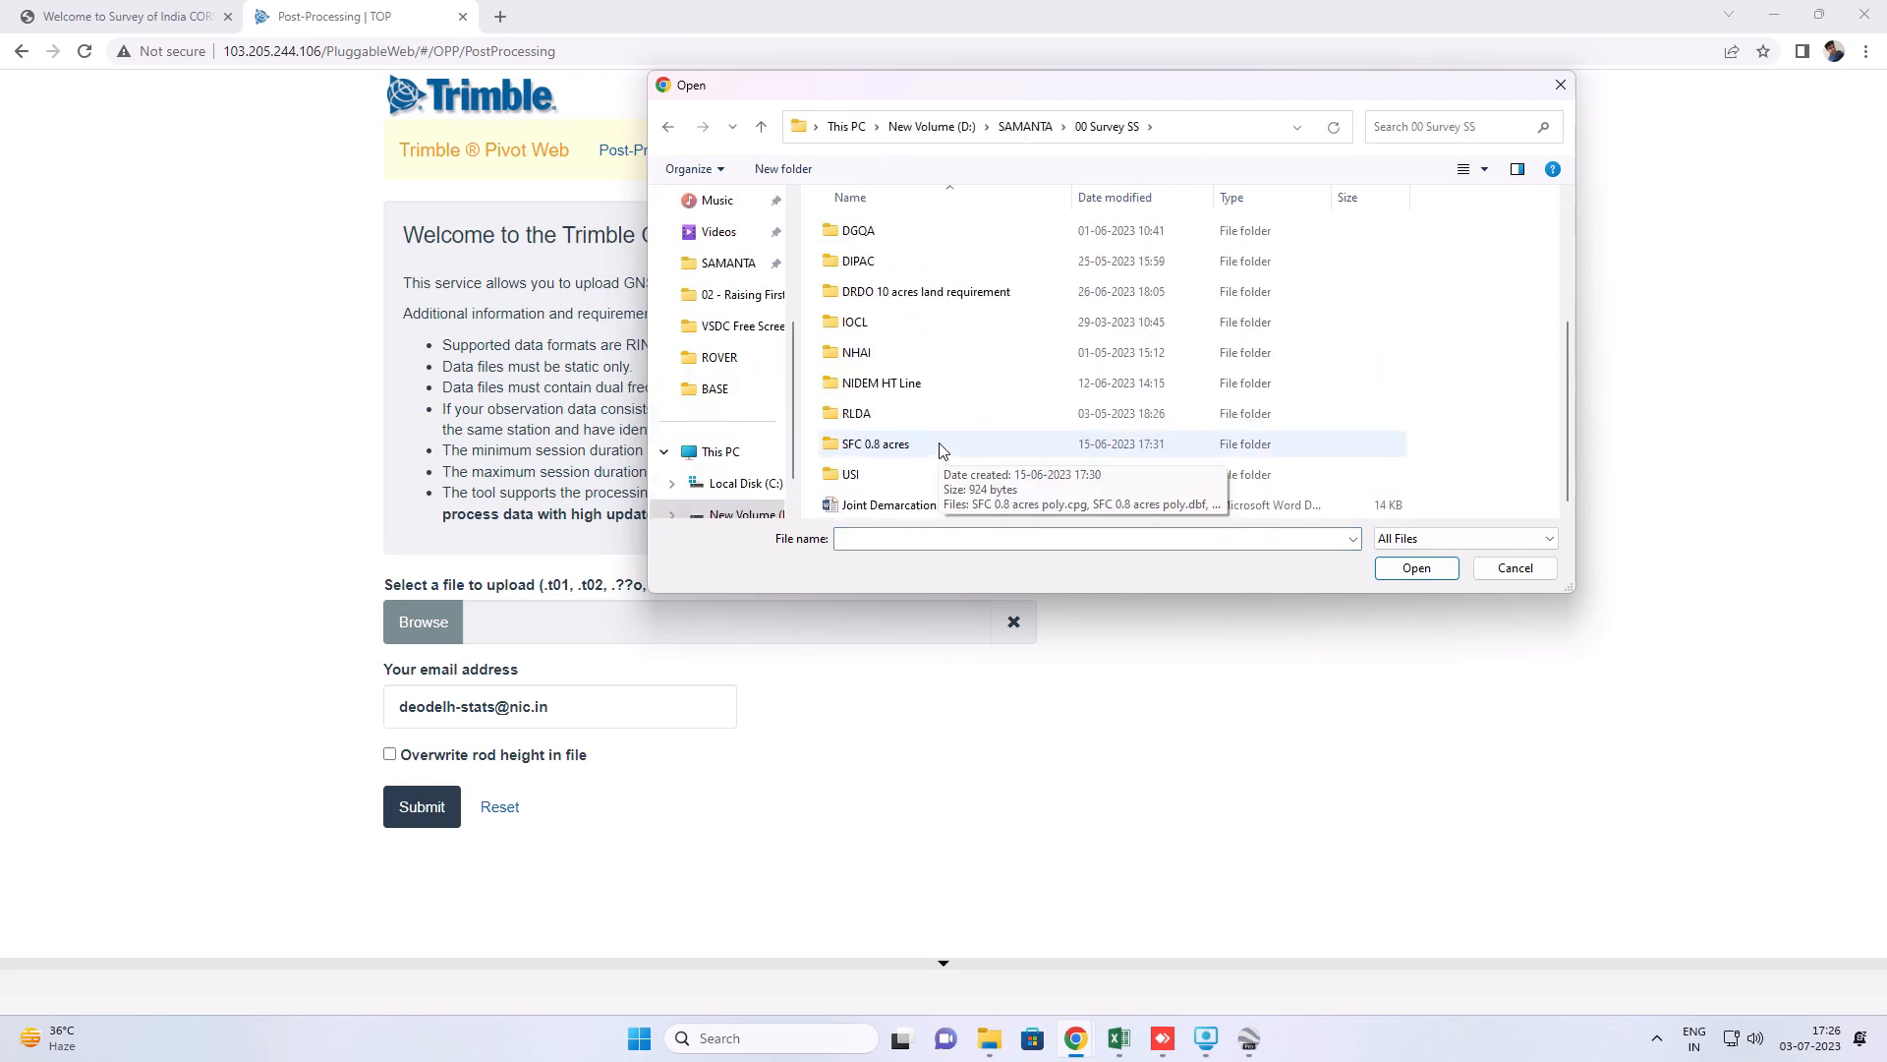
left_click(872, 292)
key("d")
key("d")
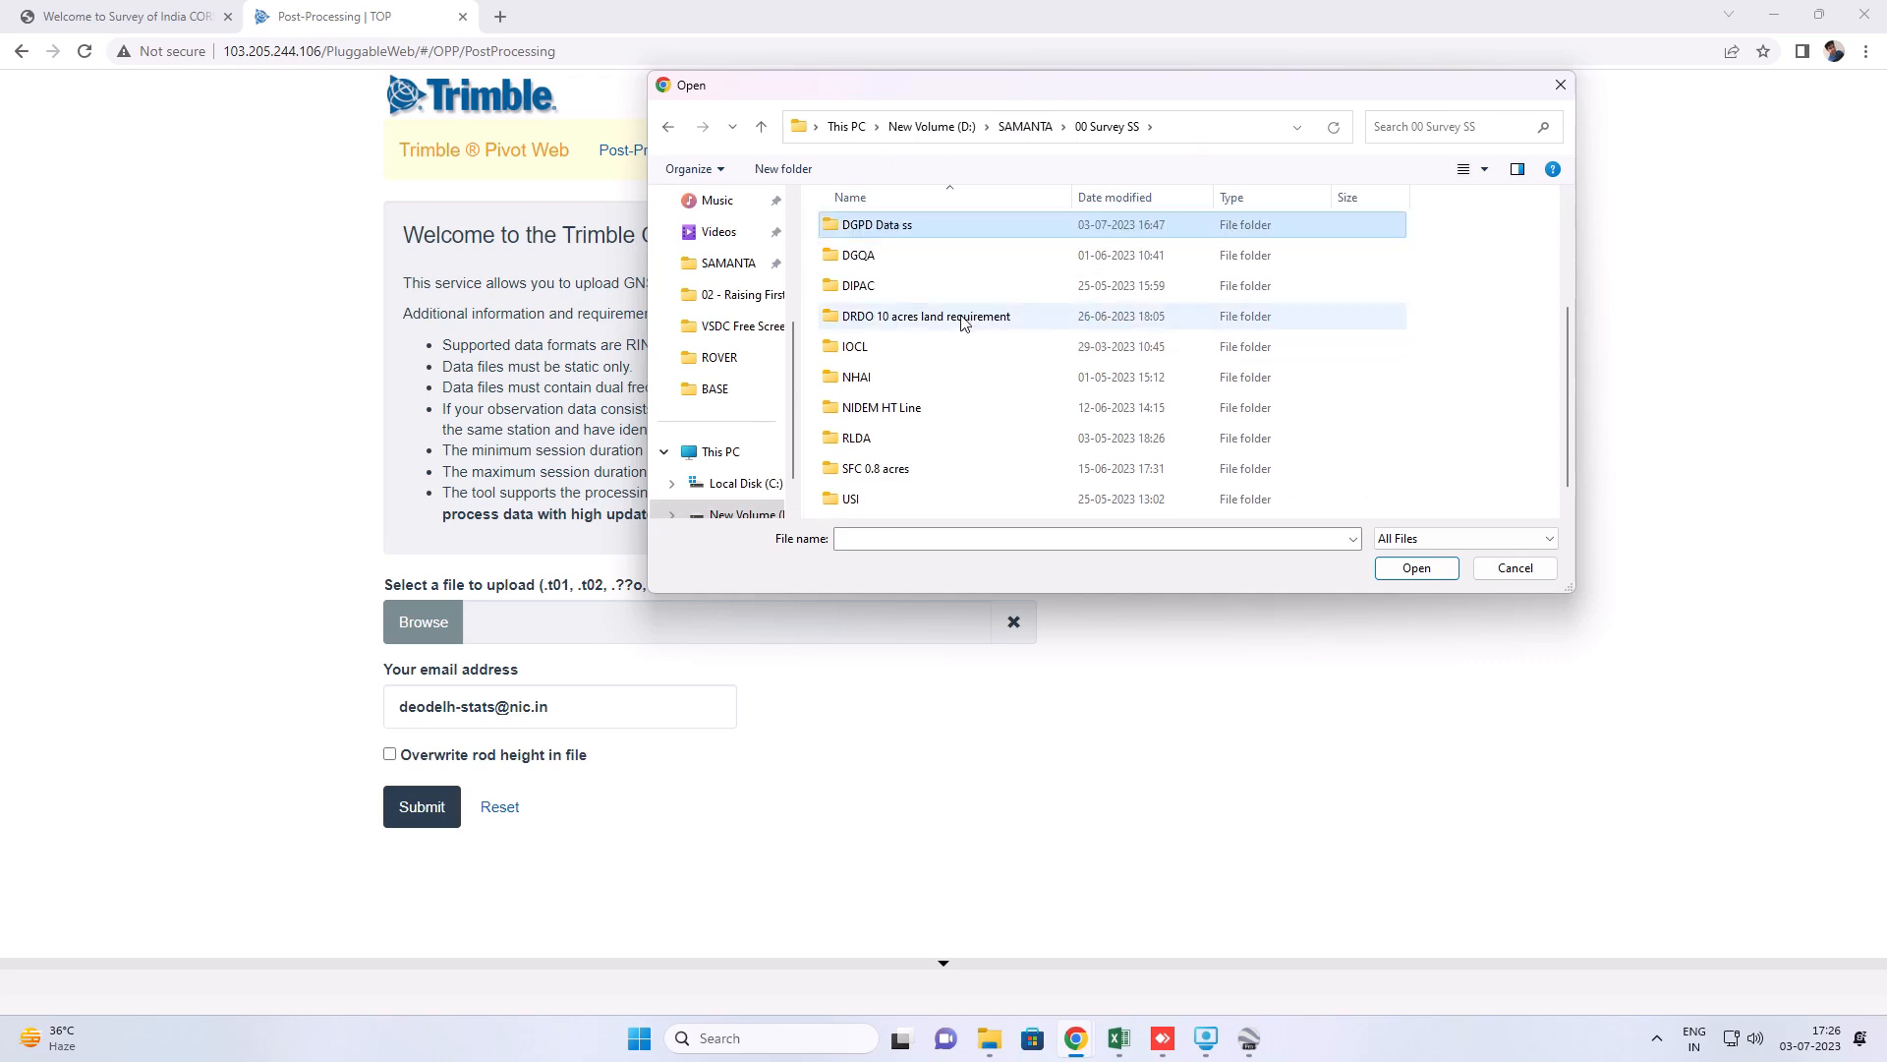
double_click(905, 232)
double_click(894, 232)
double_click(870, 264)
left_click(878, 235)
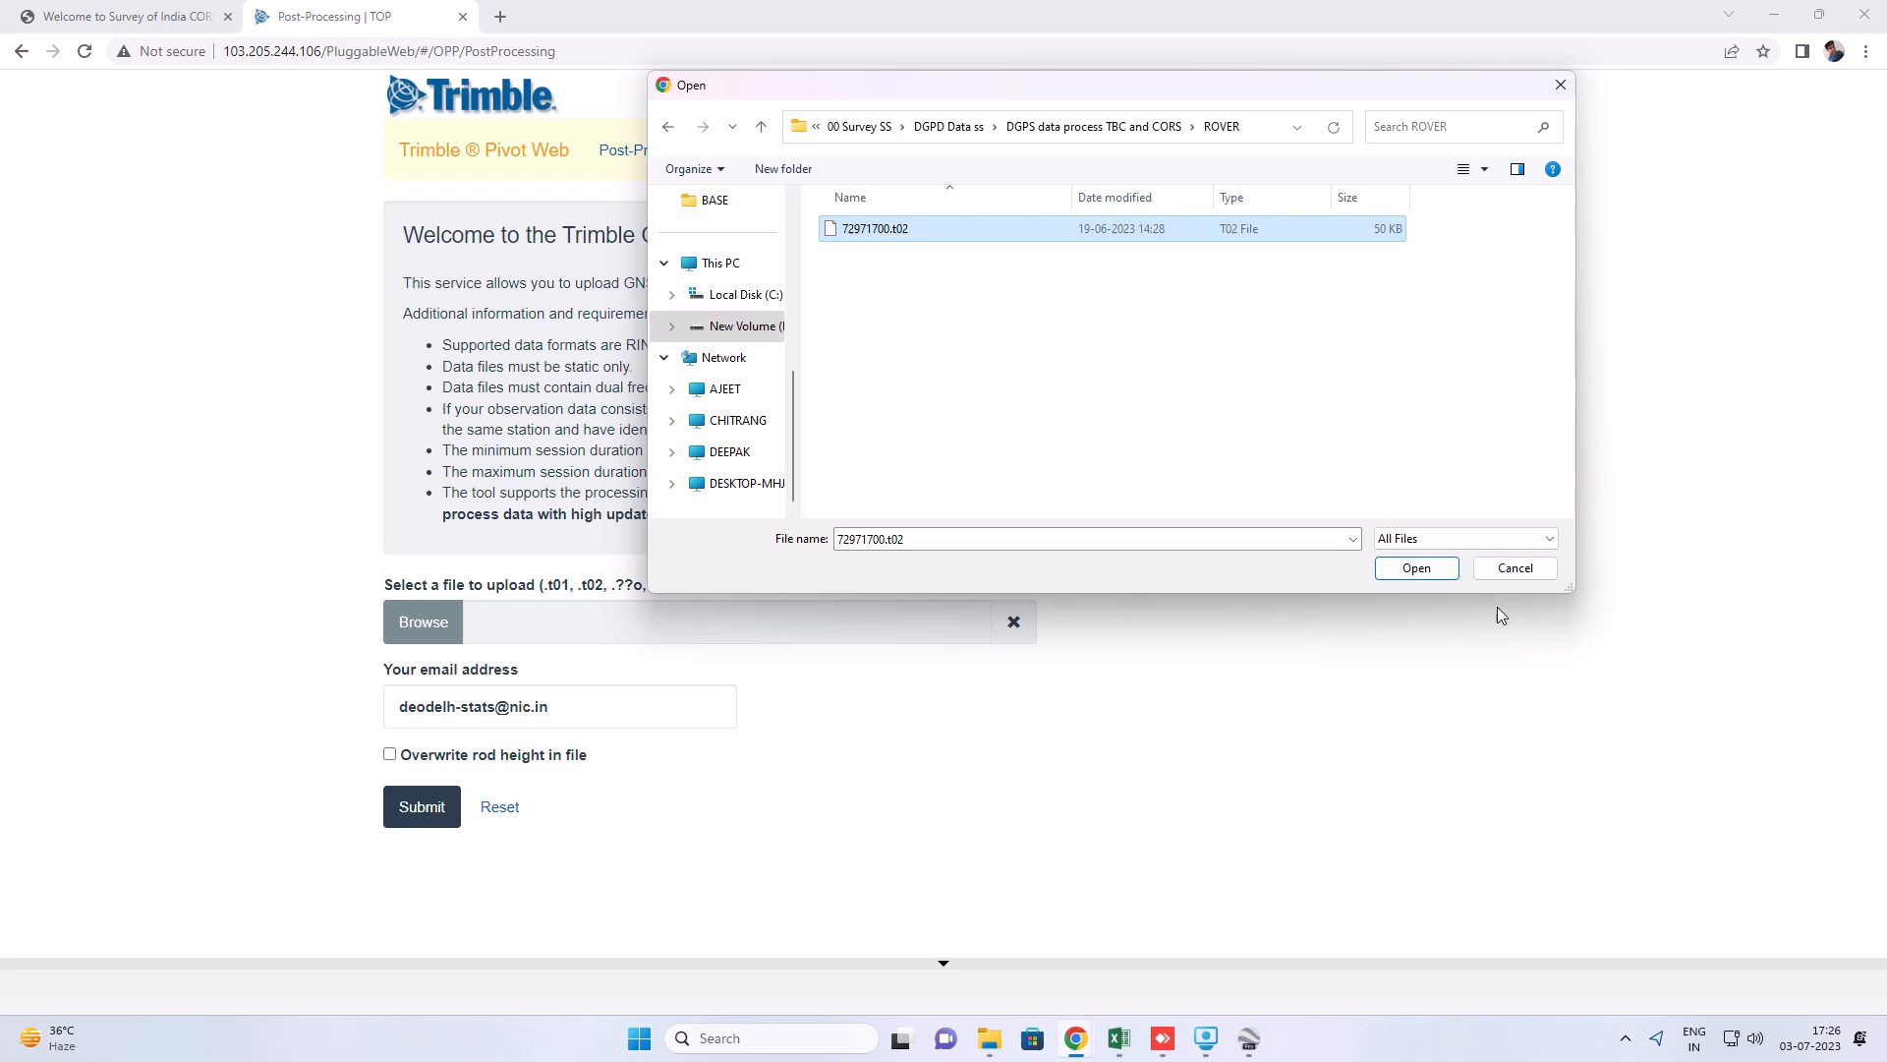
left_click(1413, 569)
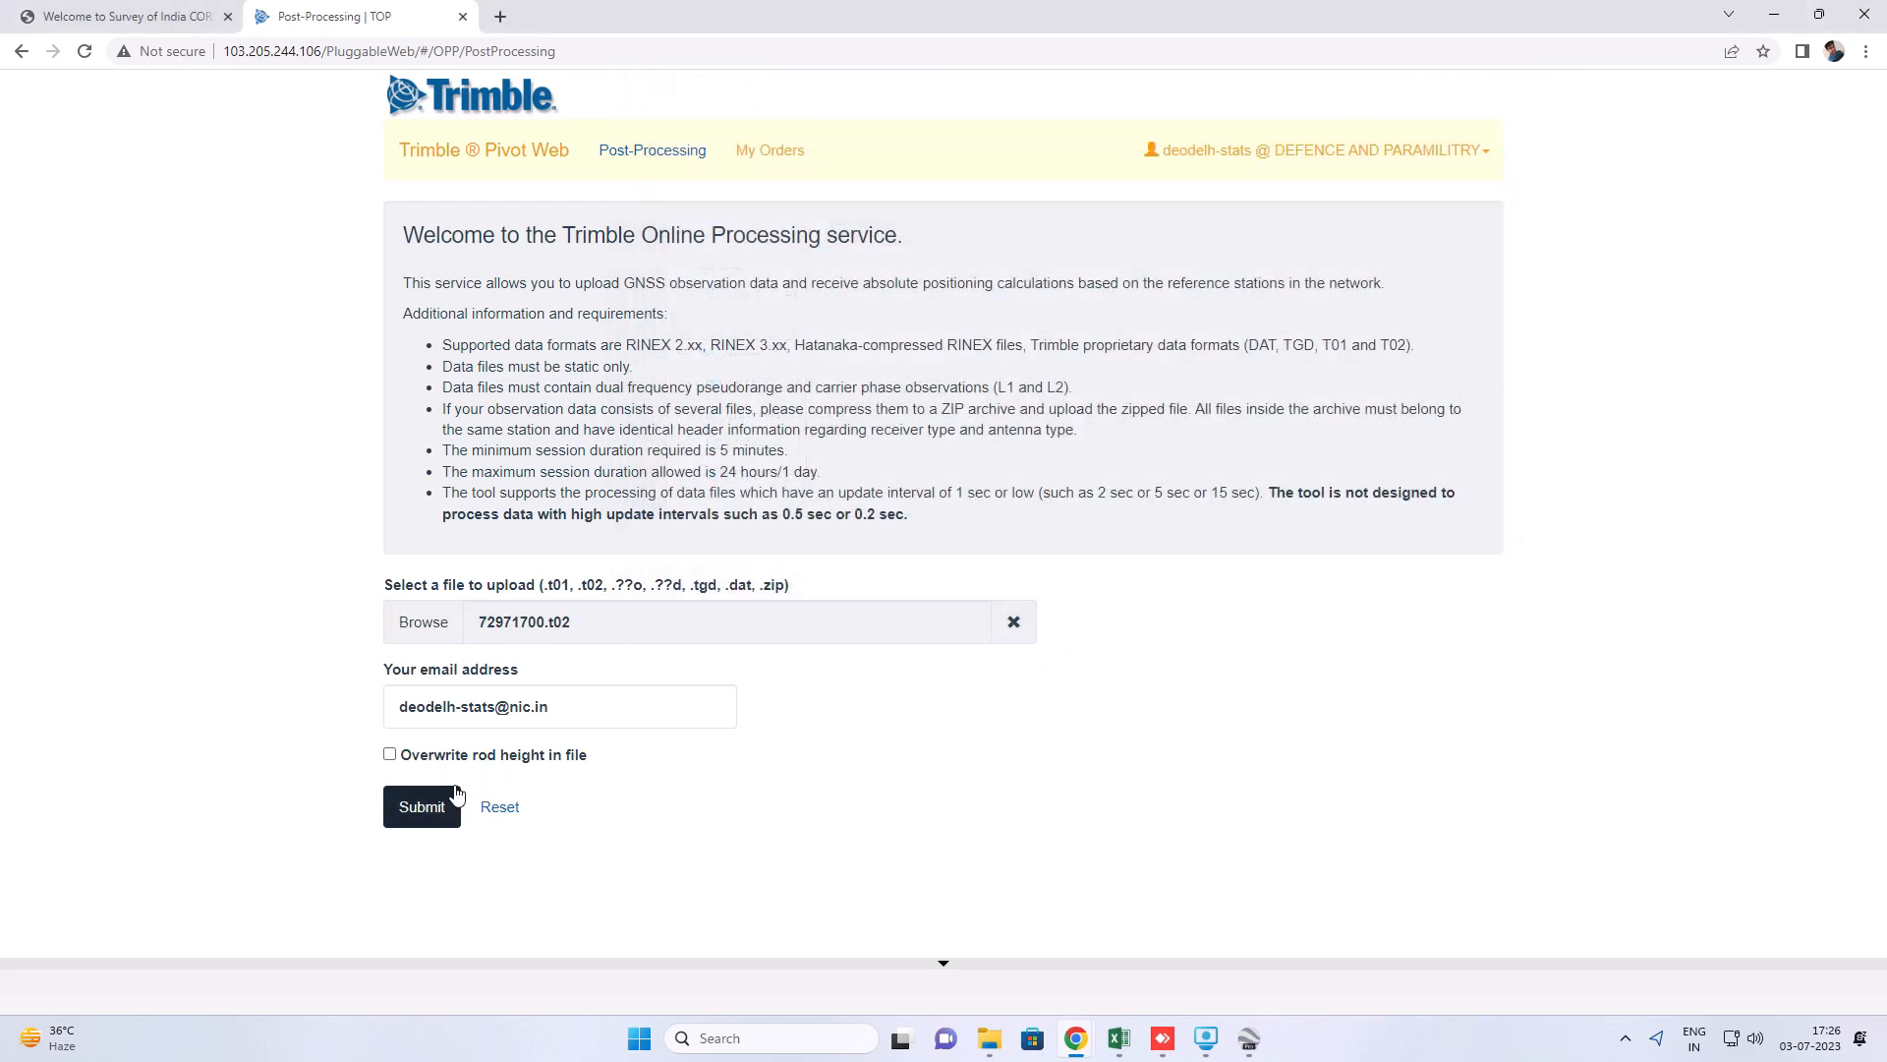
- Submit 72971700.t02 for post-processing, acknowledge the created order and open the list of orders
left_click(421, 810)
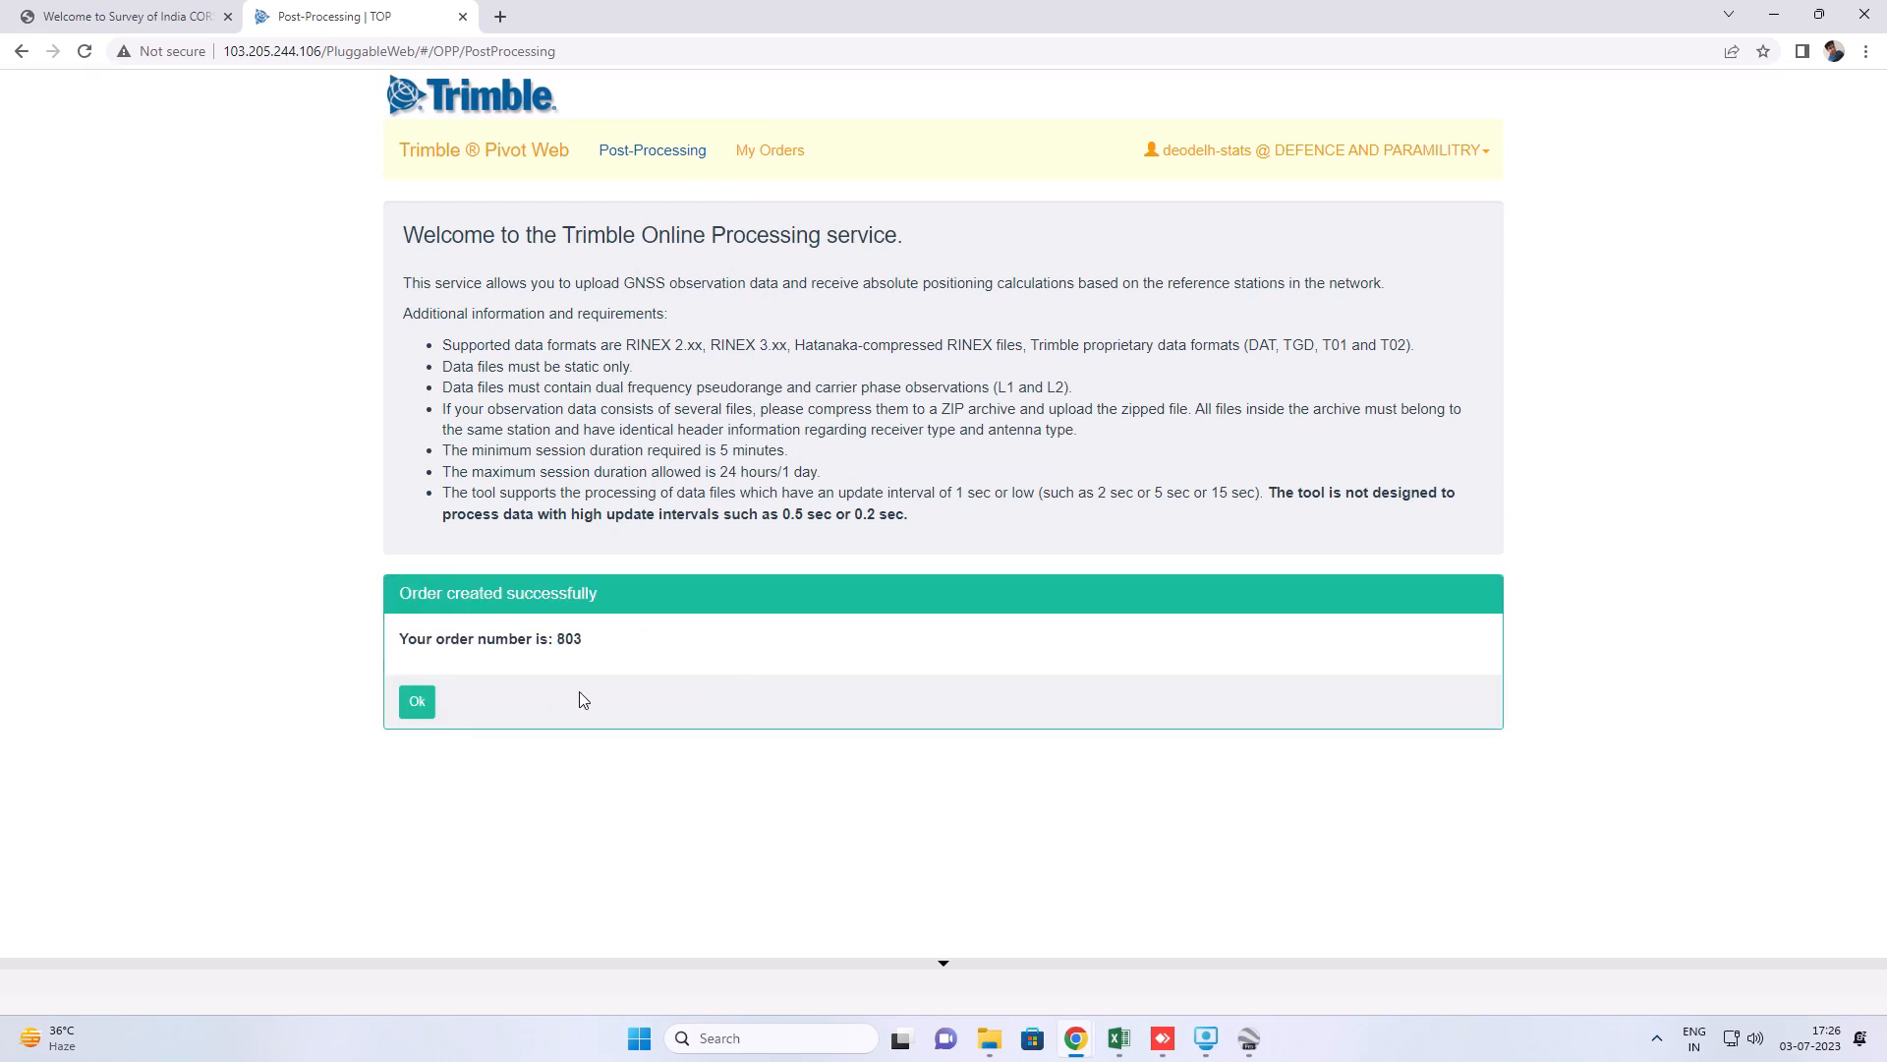
left_click(417, 701)
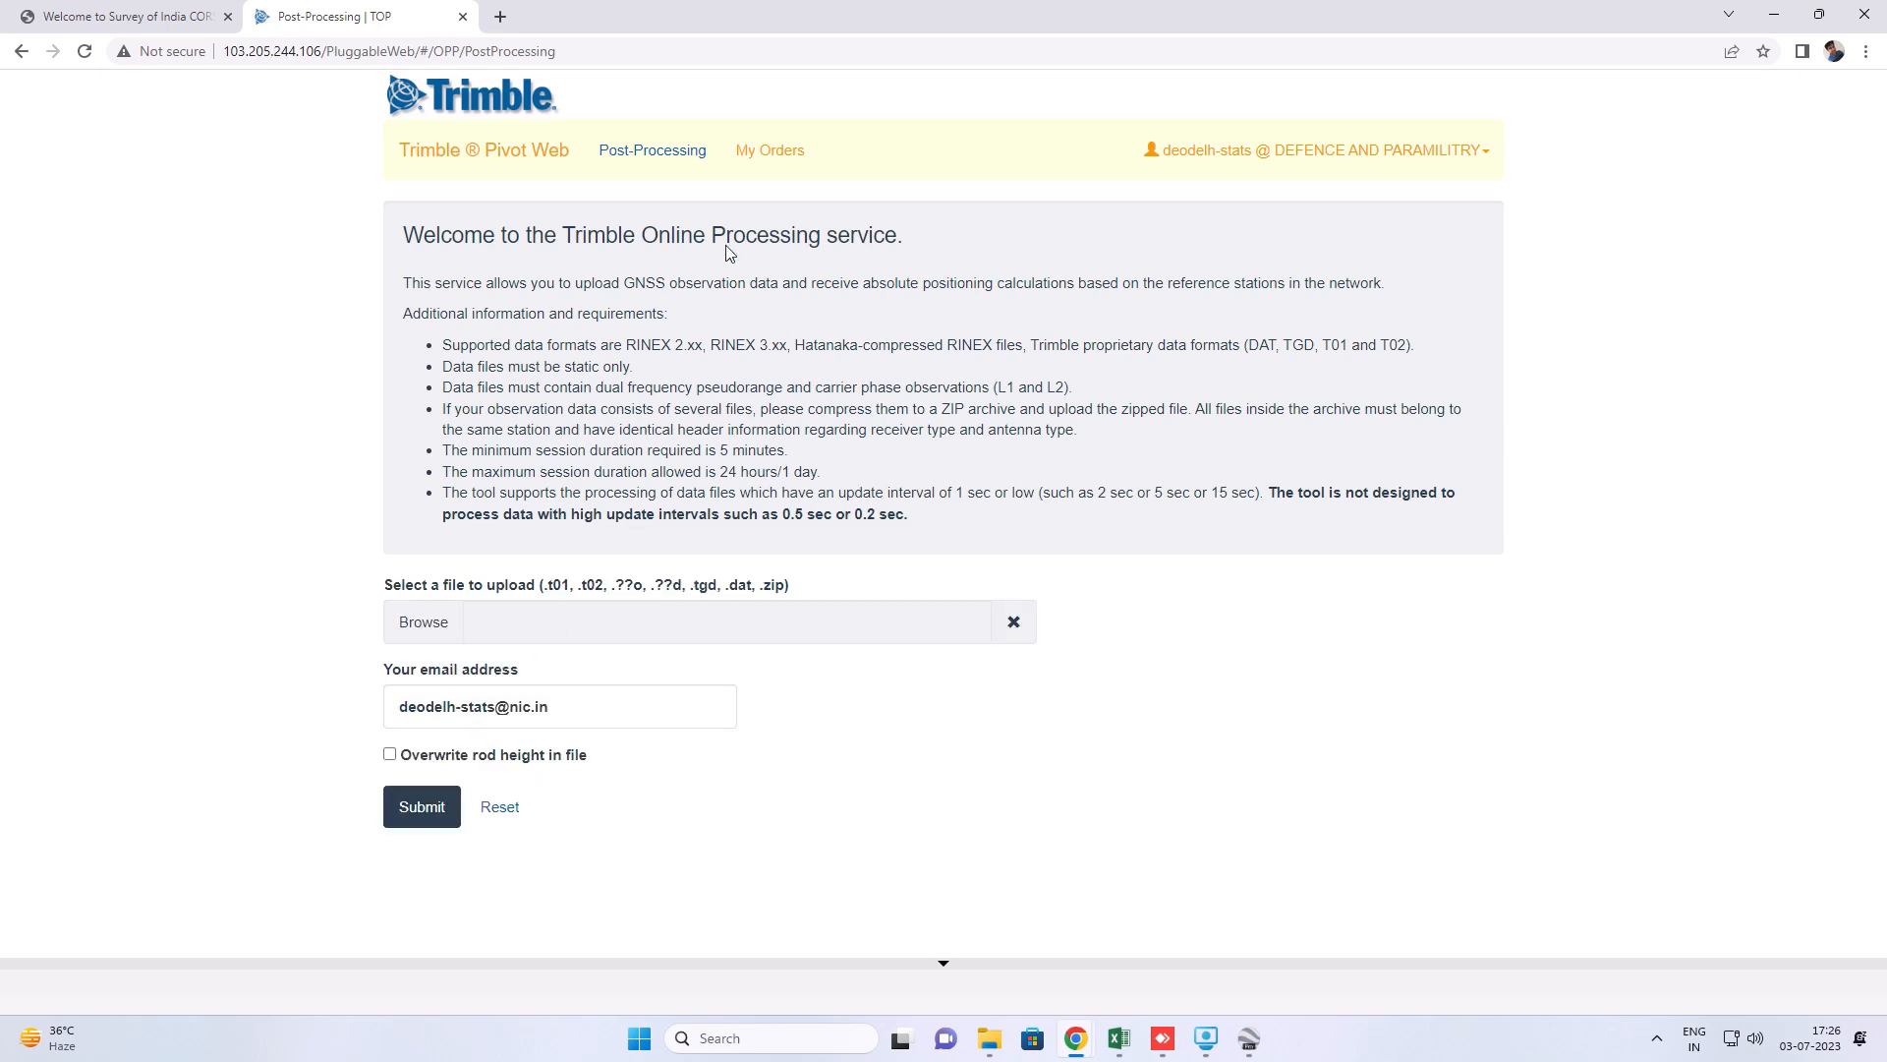
left_click(792, 159)
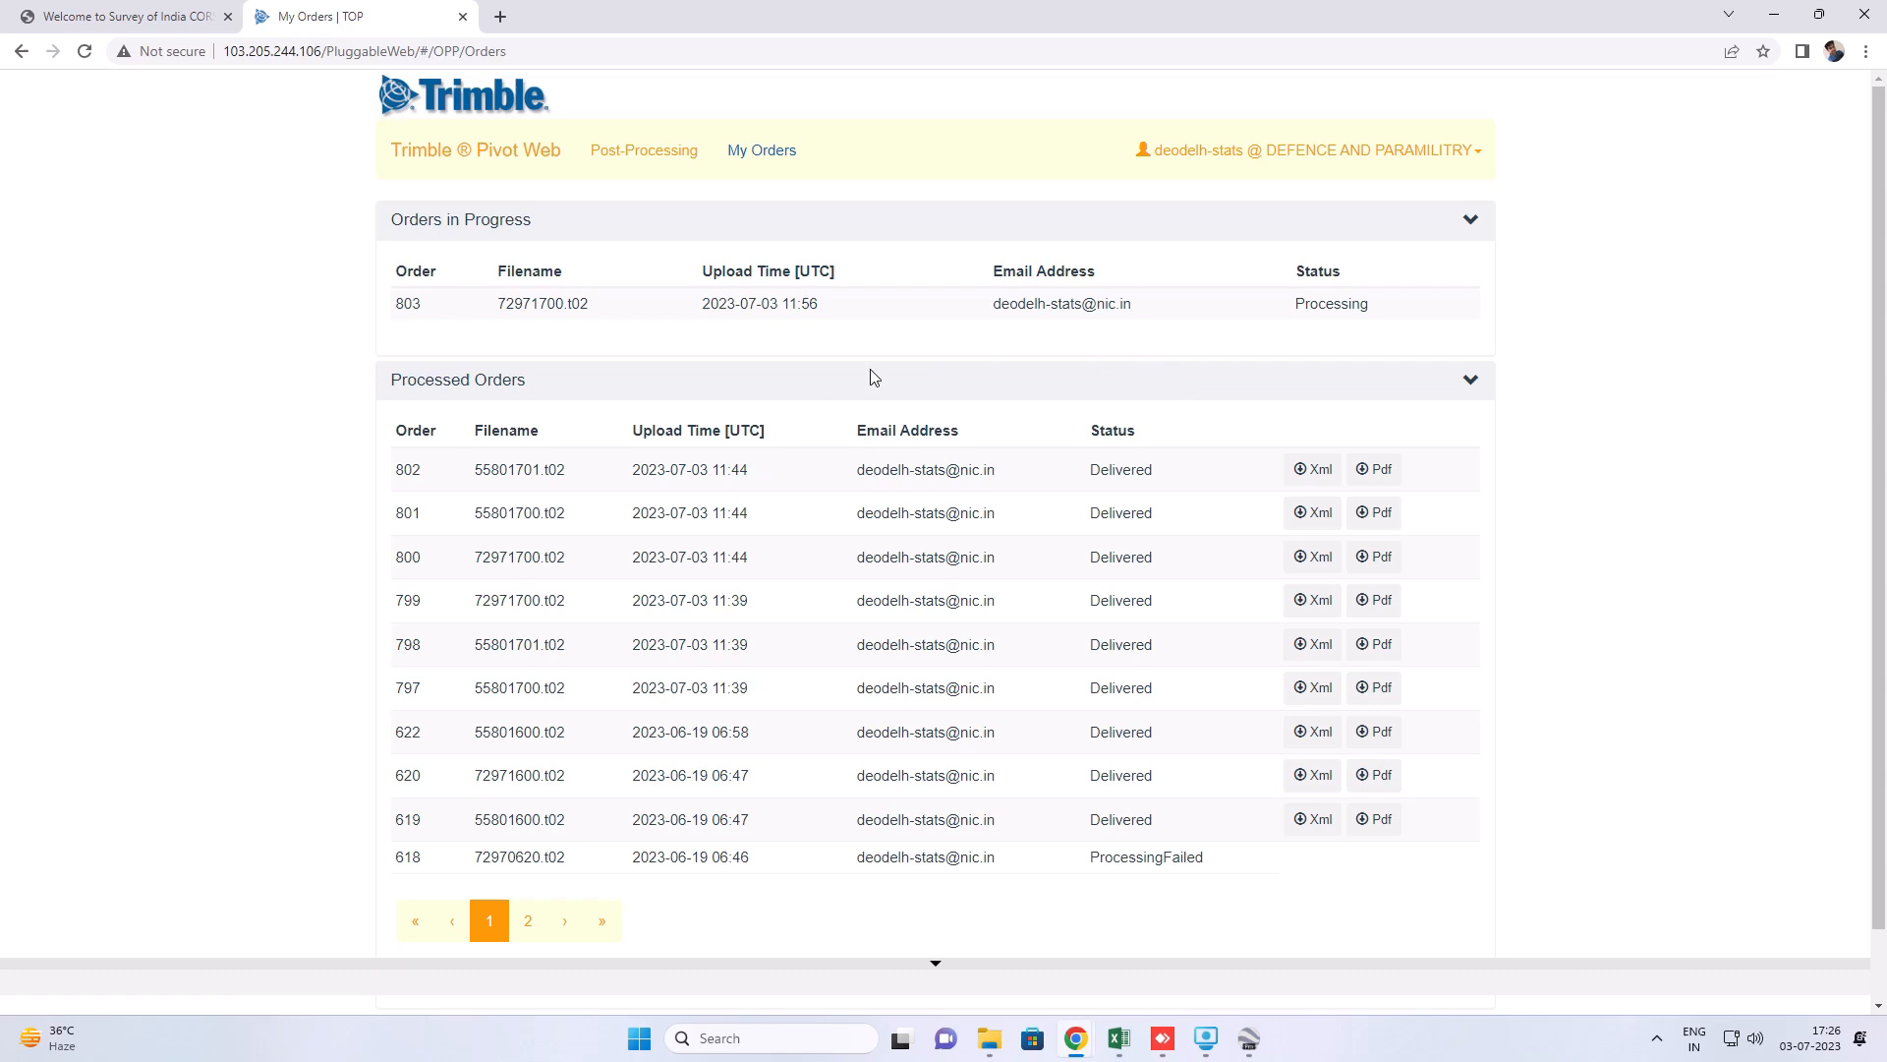
scroll(448, 530, "down", 1)
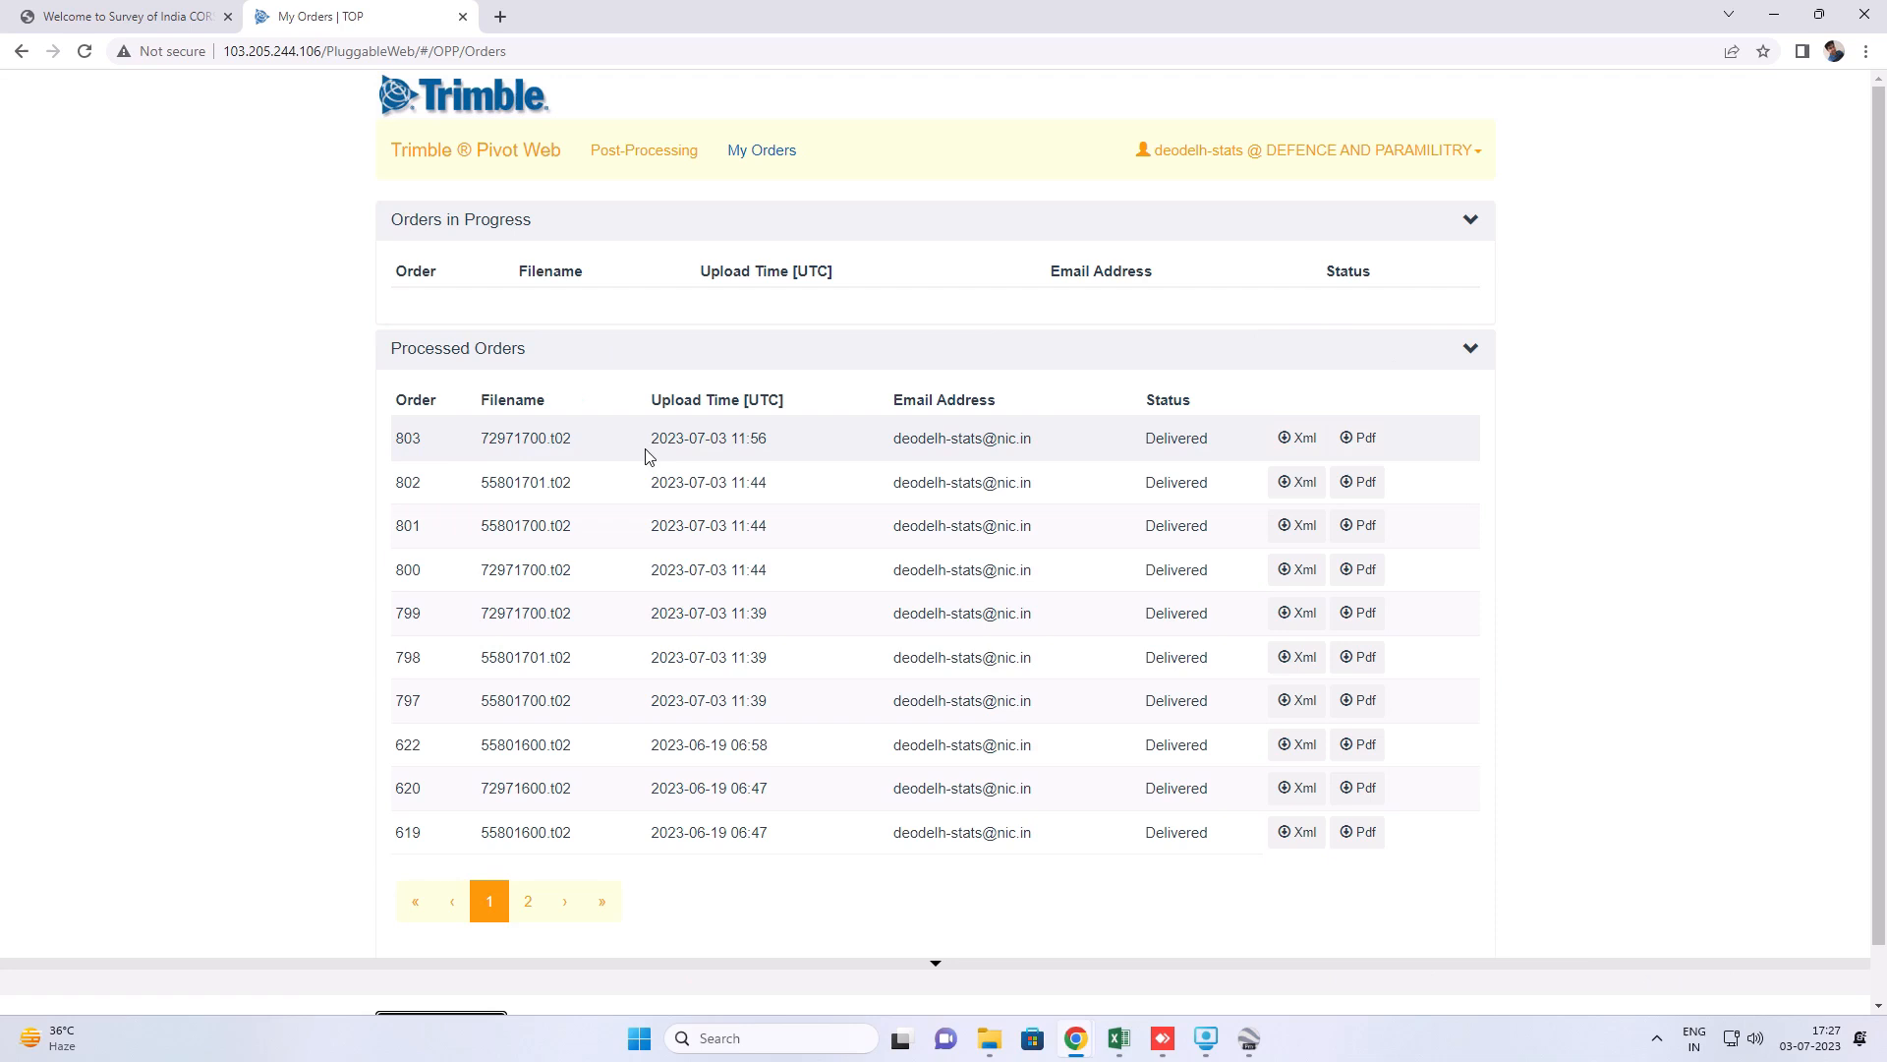
- Try to download the PDF report of the newest 72971700.t02 order
left_click(1359, 438)
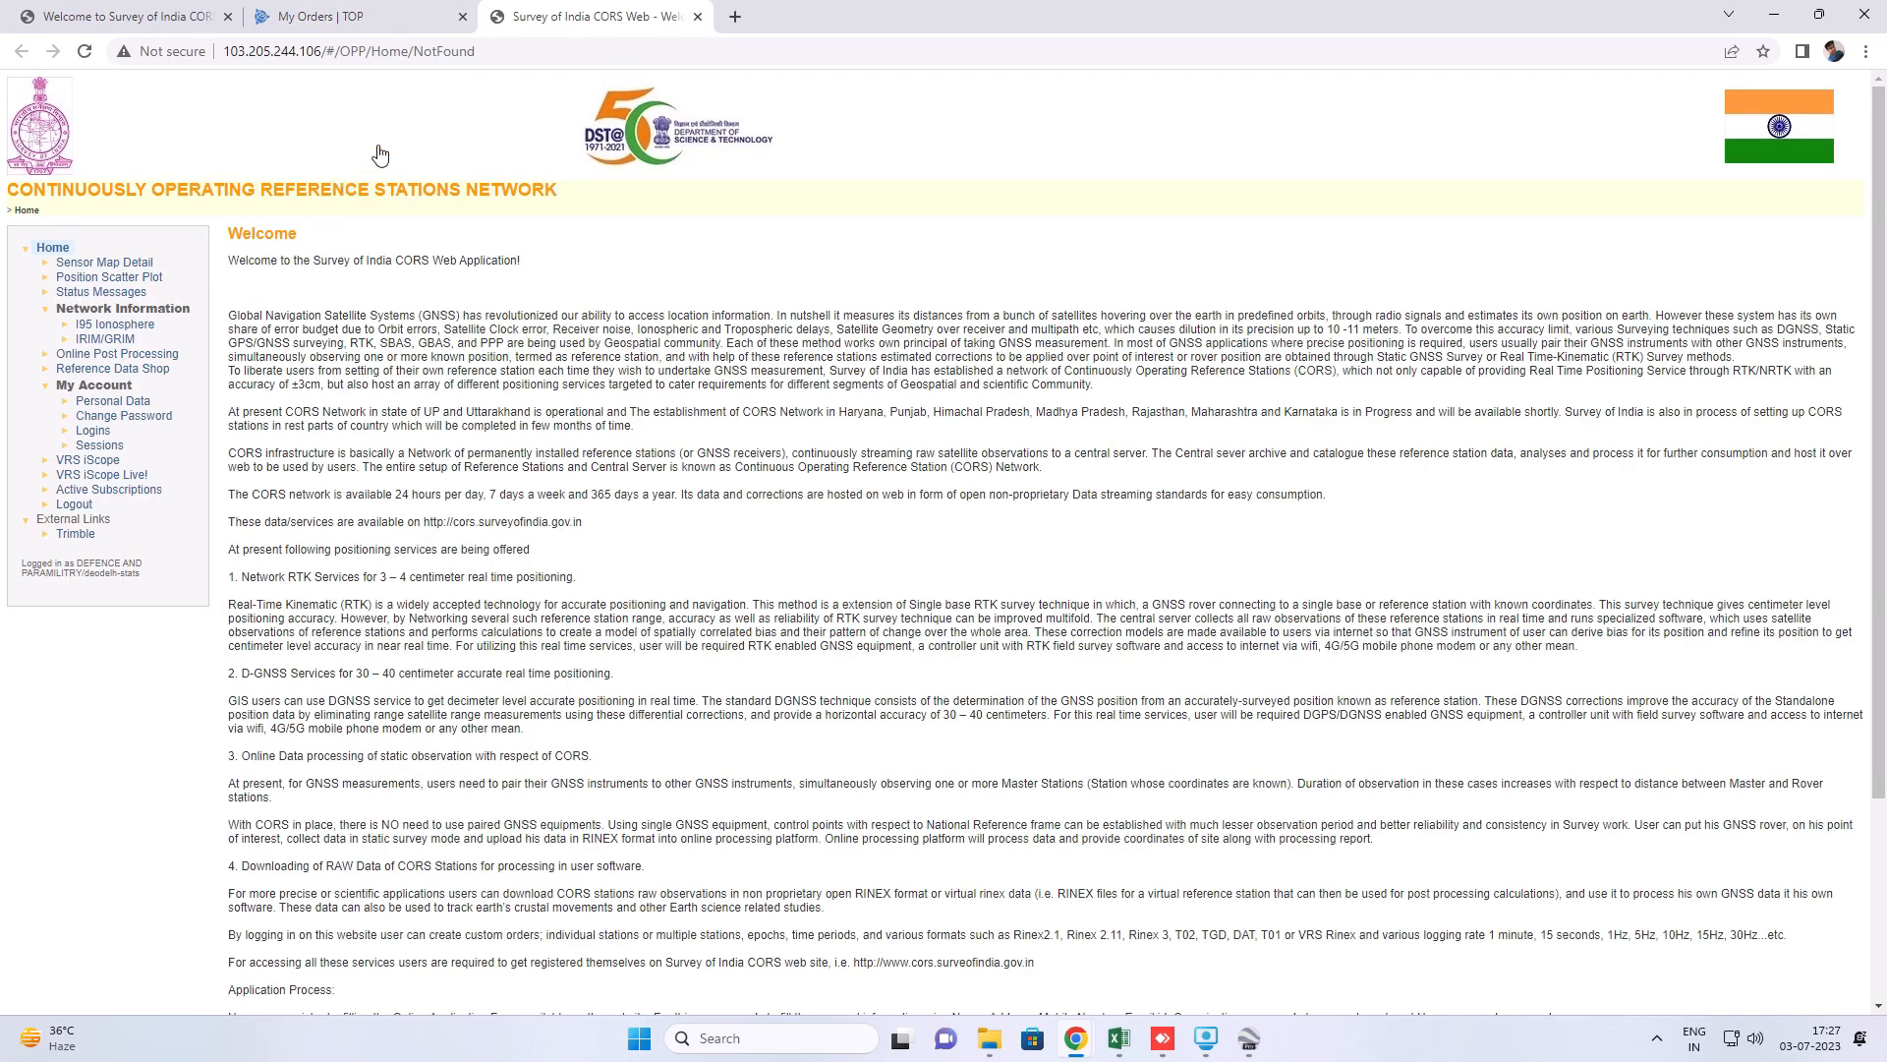
left_click(426, 20)
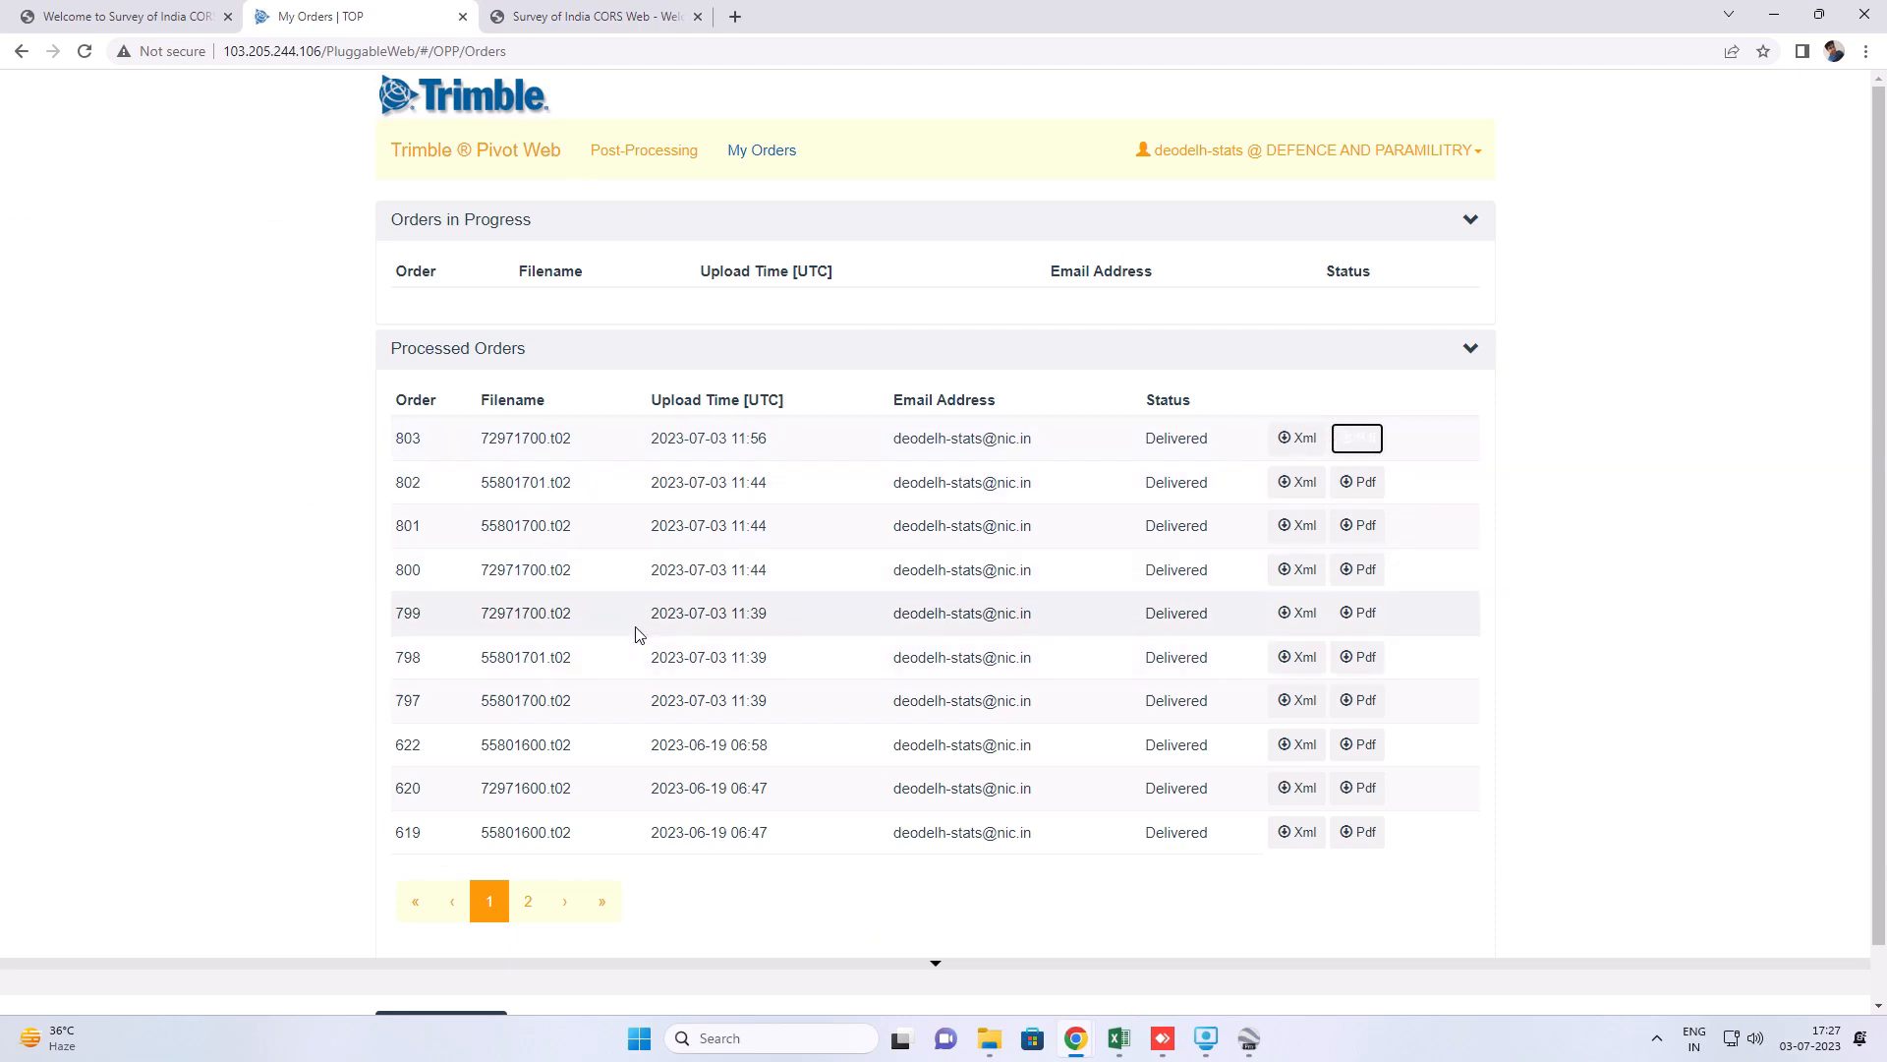
left_click(1359, 439)
- Download the PDF report of the earlier 72971700.t02 order uploaded on 2023-07-03 at 11:44
scroll(615, 548, "down", 1)
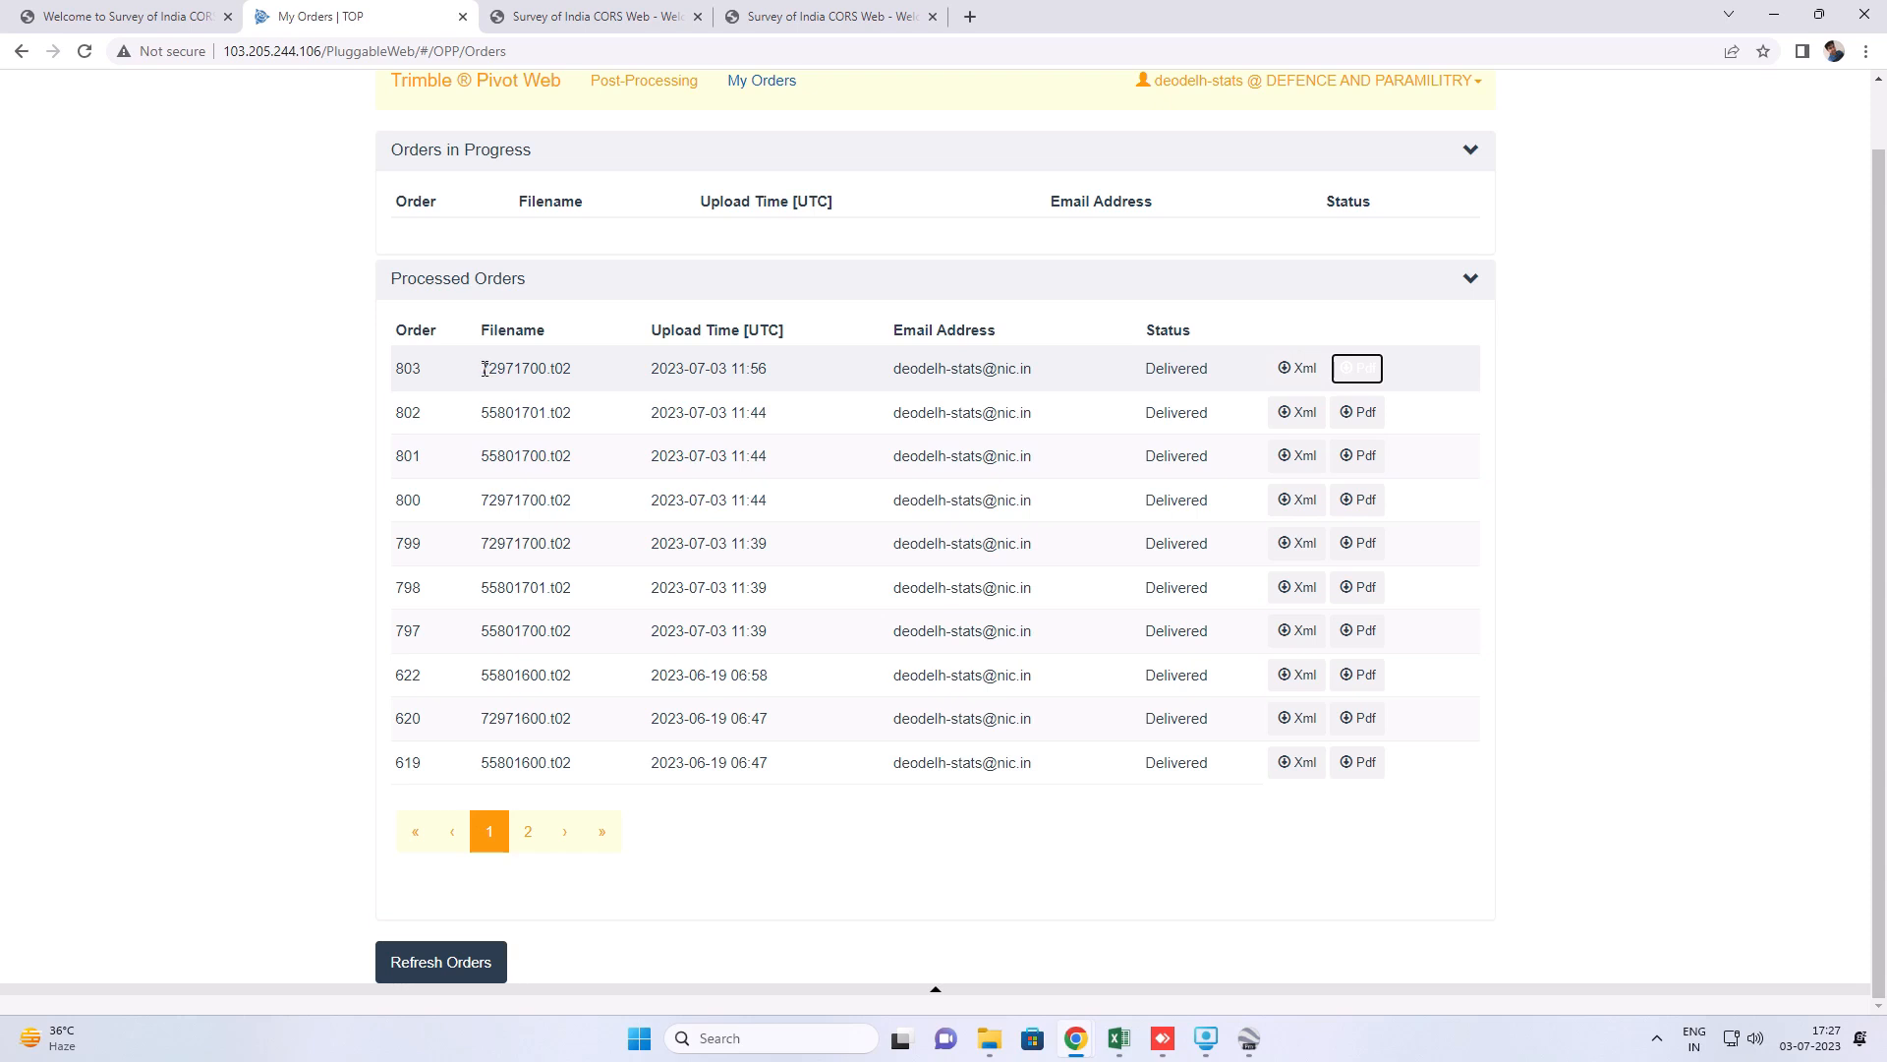
left_click_drag(483, 368, 626, 375)
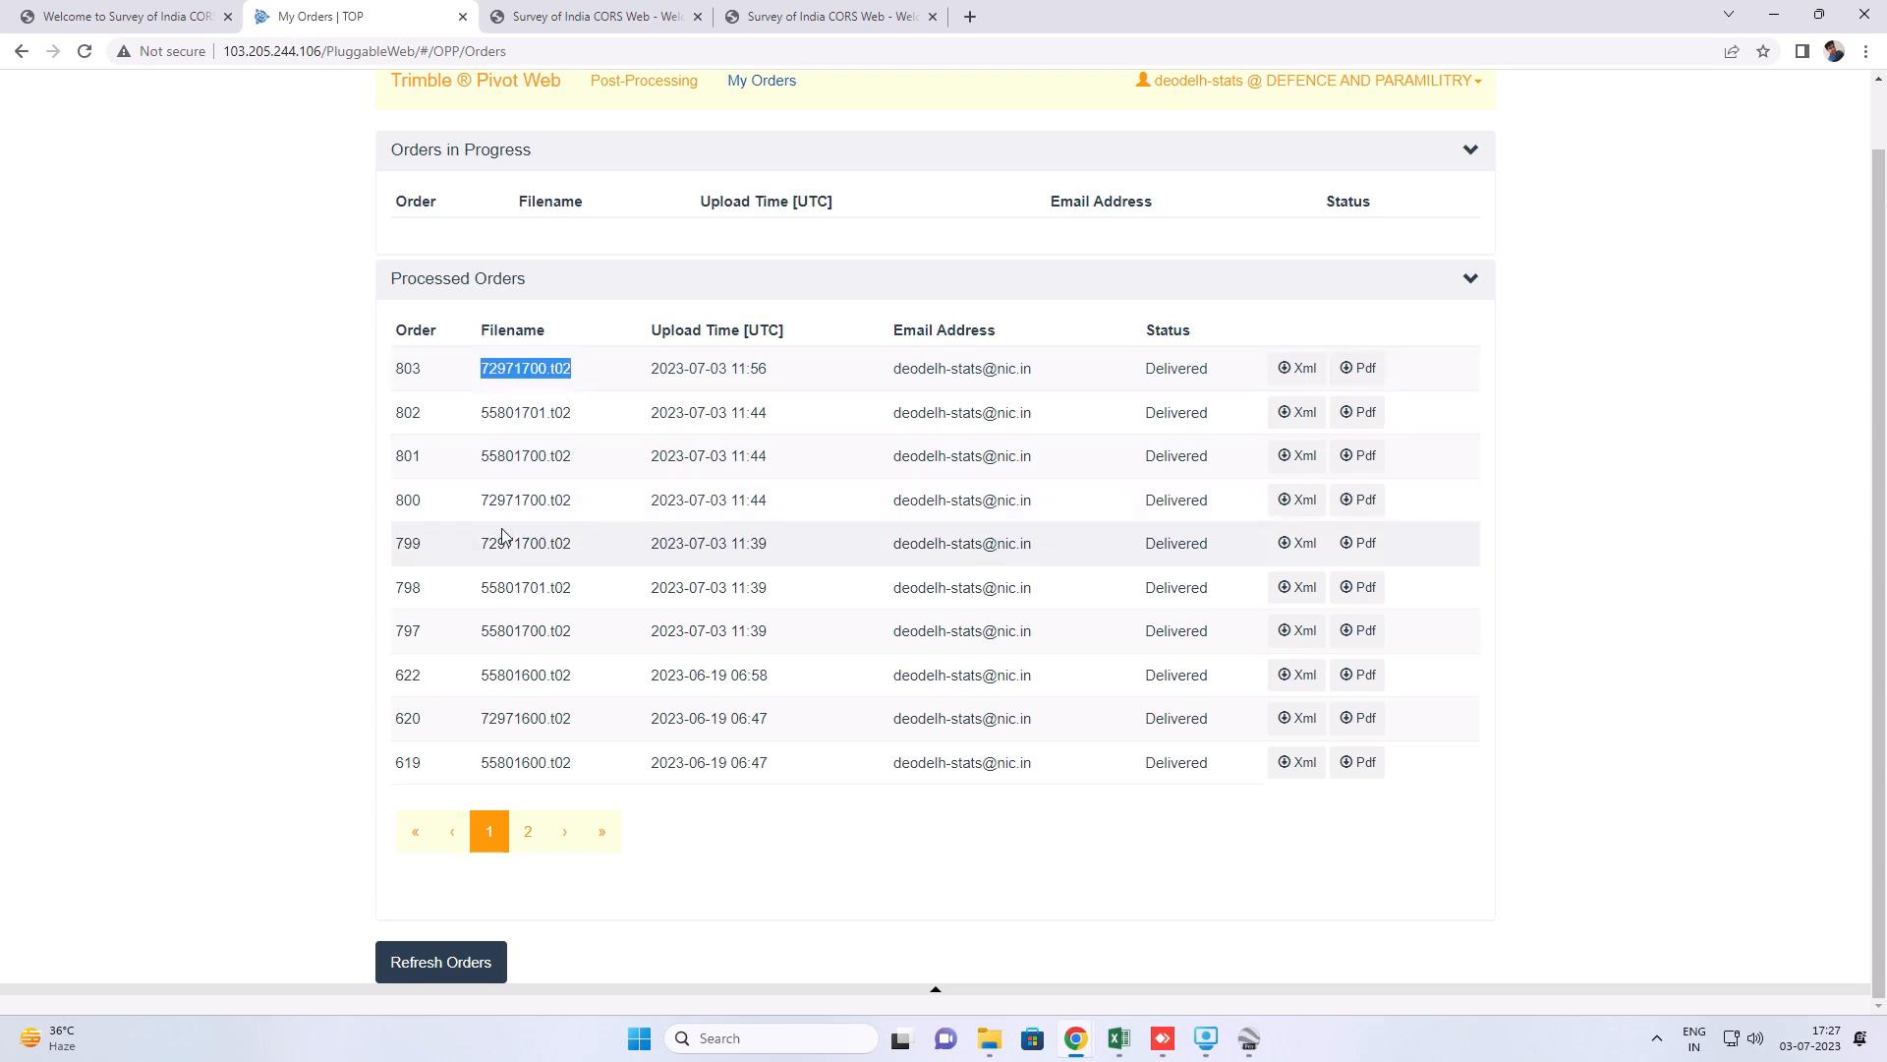
left_click_drag(481, 504, 629, 504)
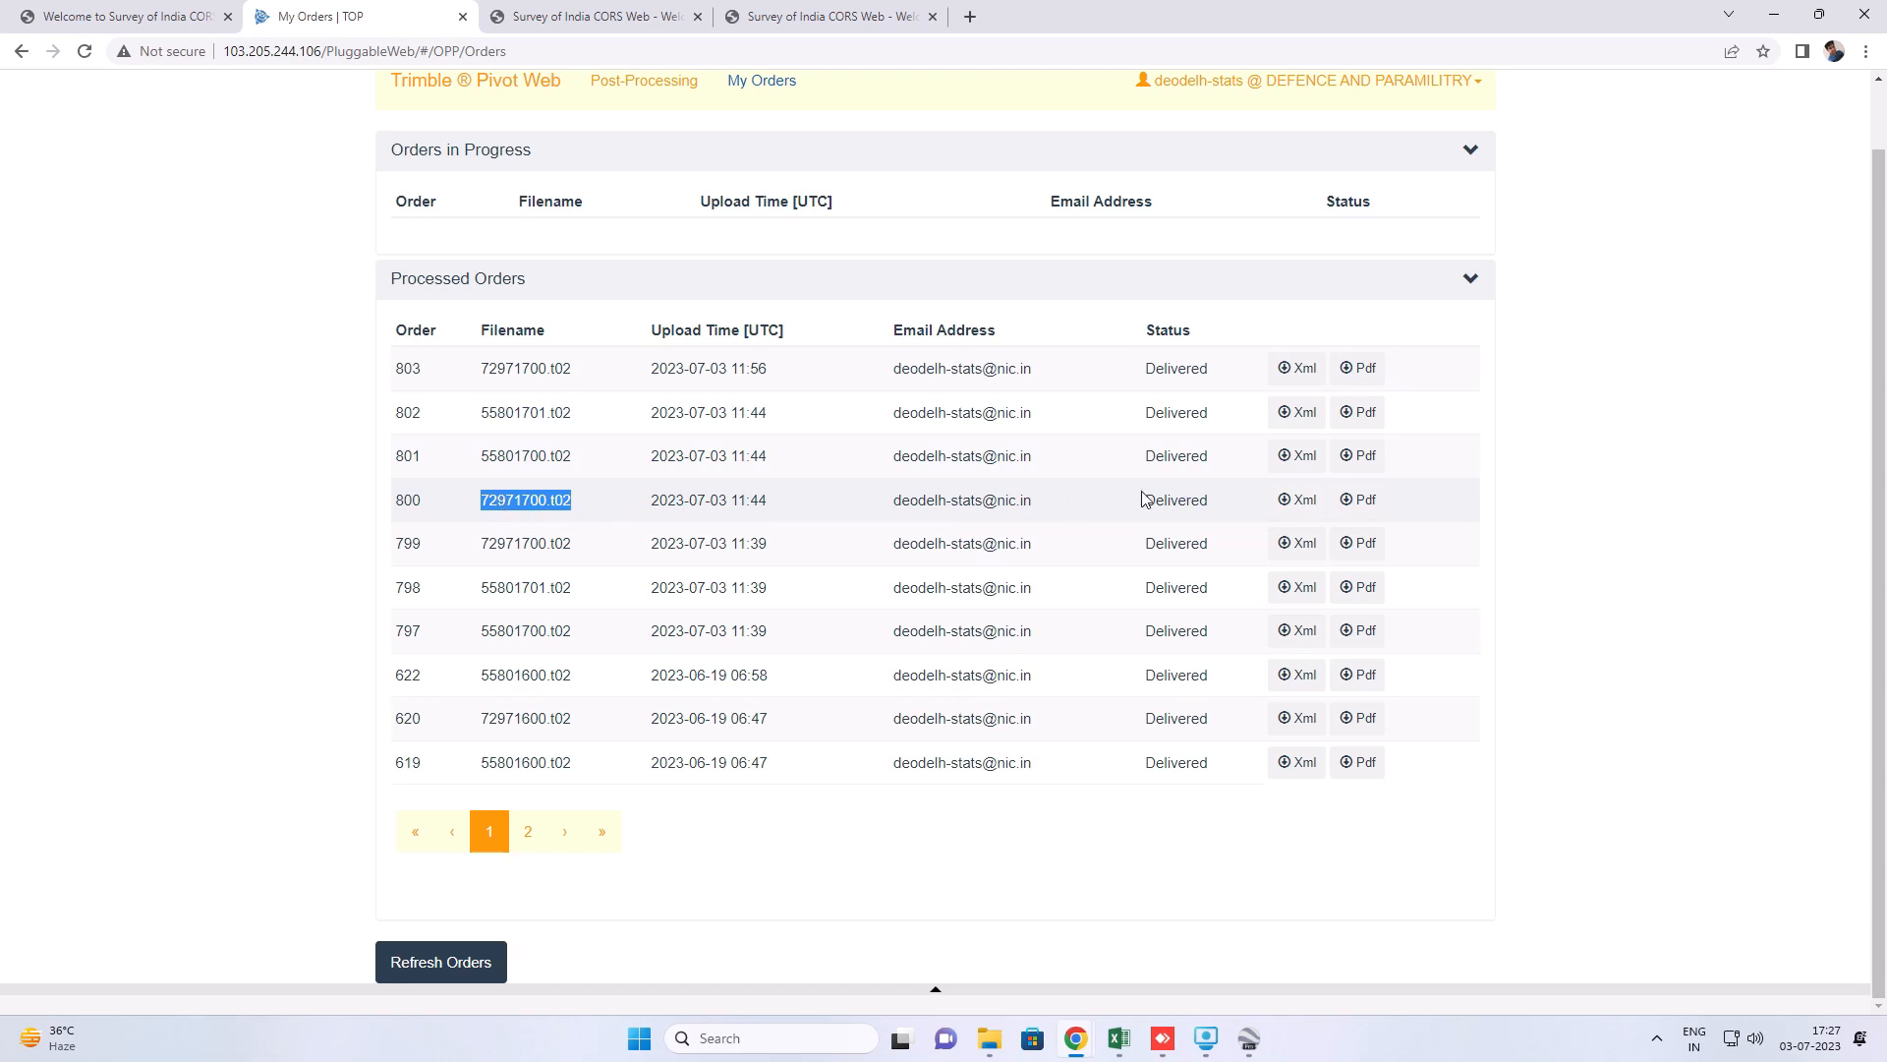
left_click(1353, 501)
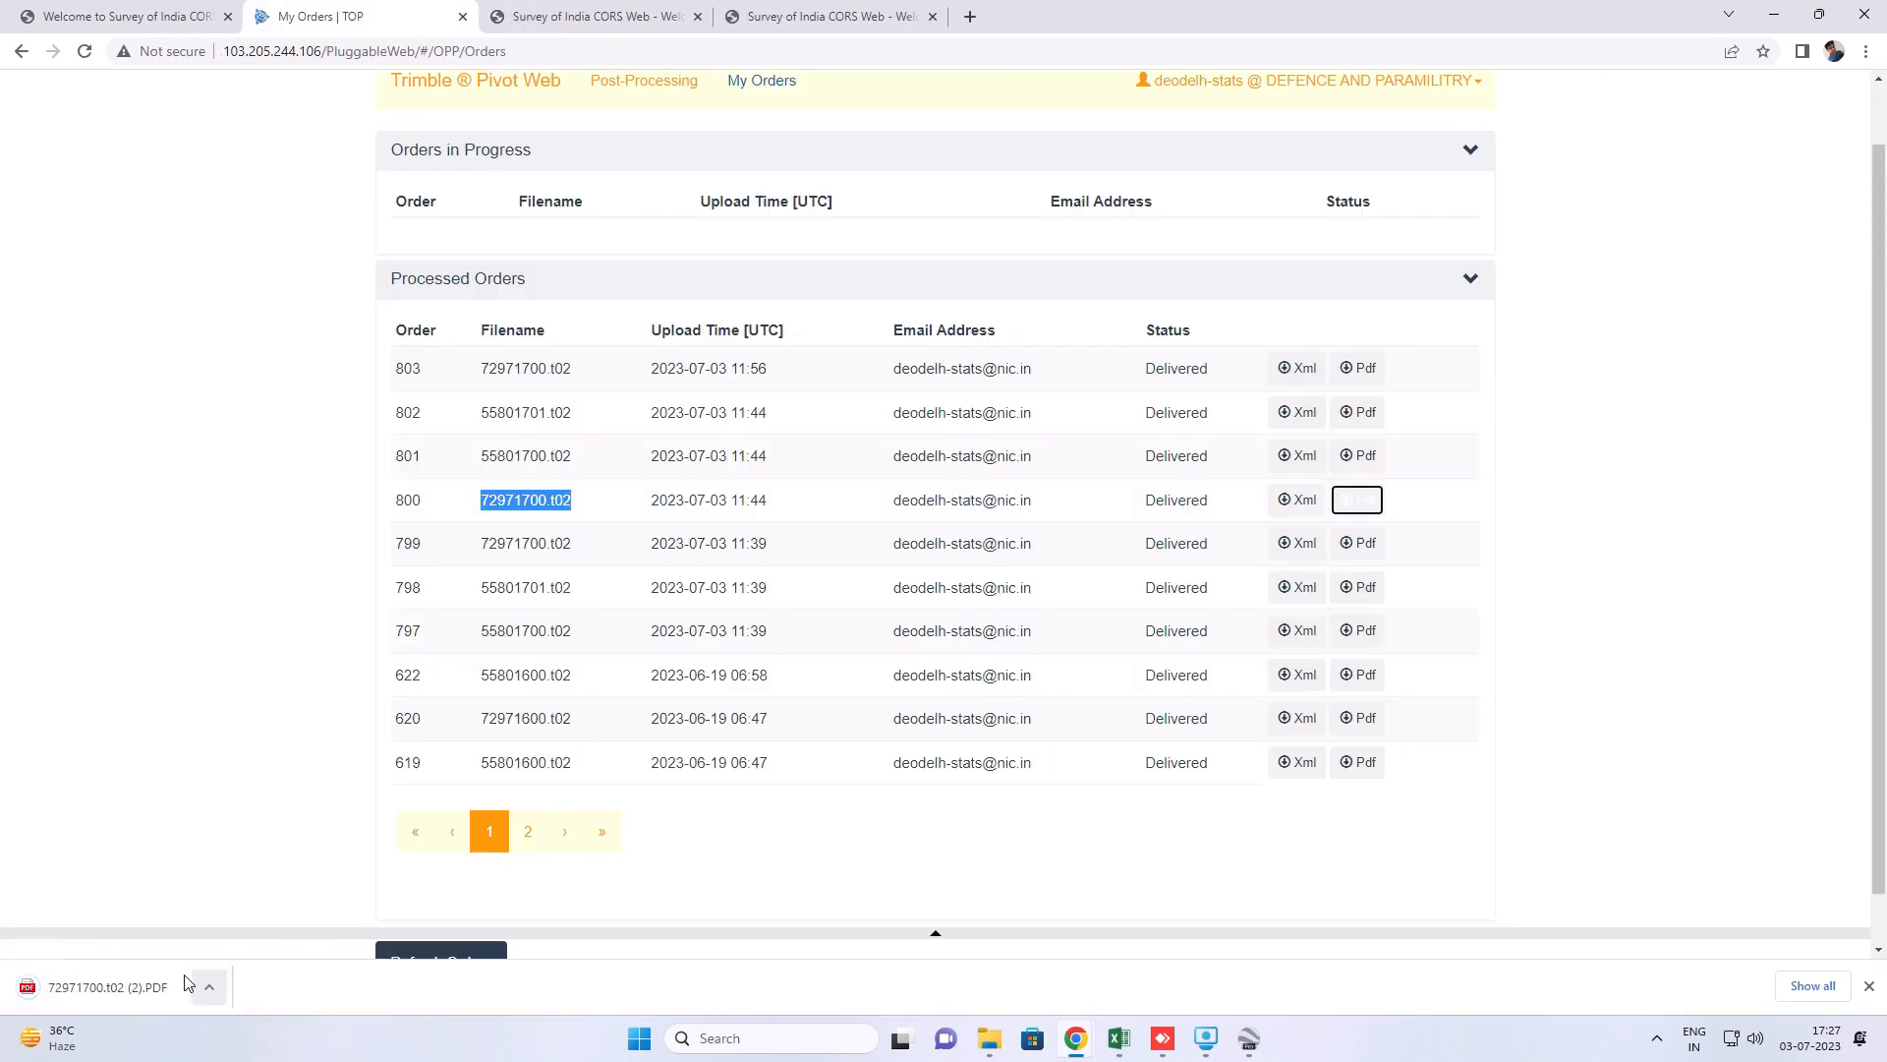
- Try again to get the newest 72971700.t02 order's PDF report, and close the extra browser page
left_click(1356, 367)
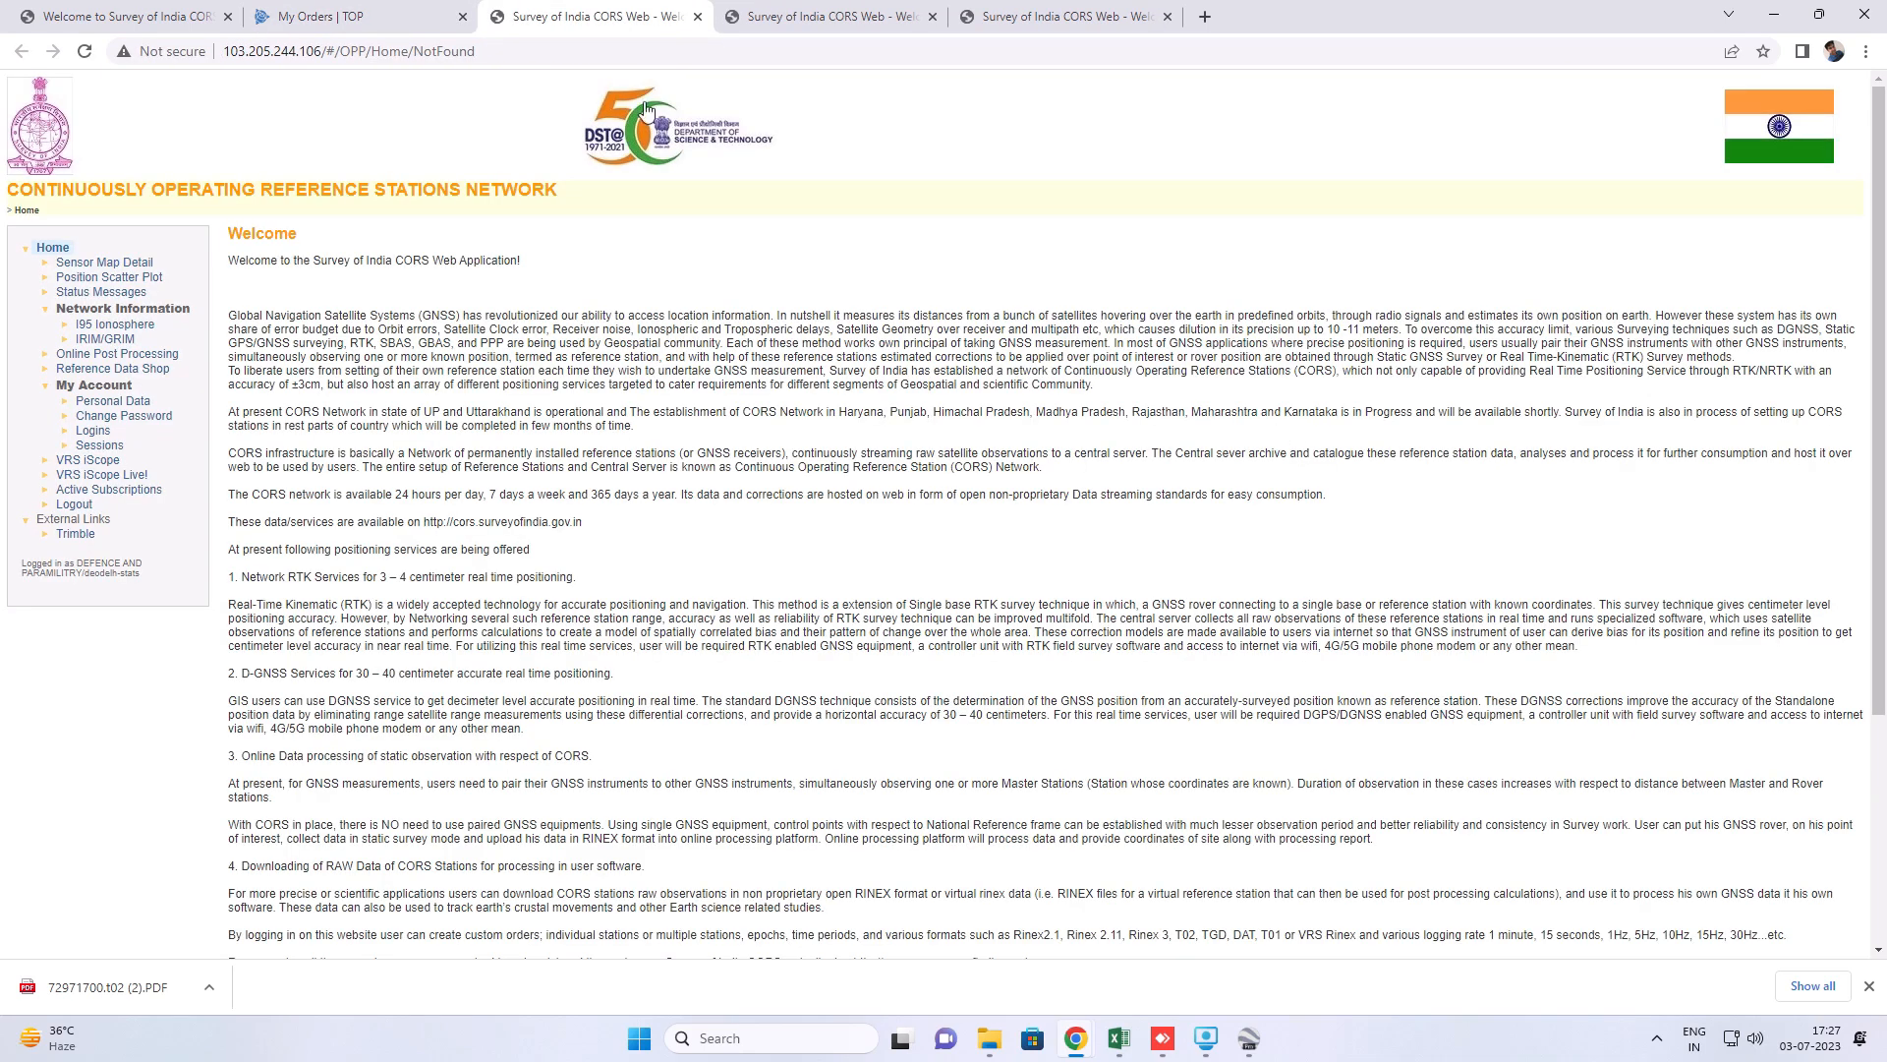
left_click(698, 16)
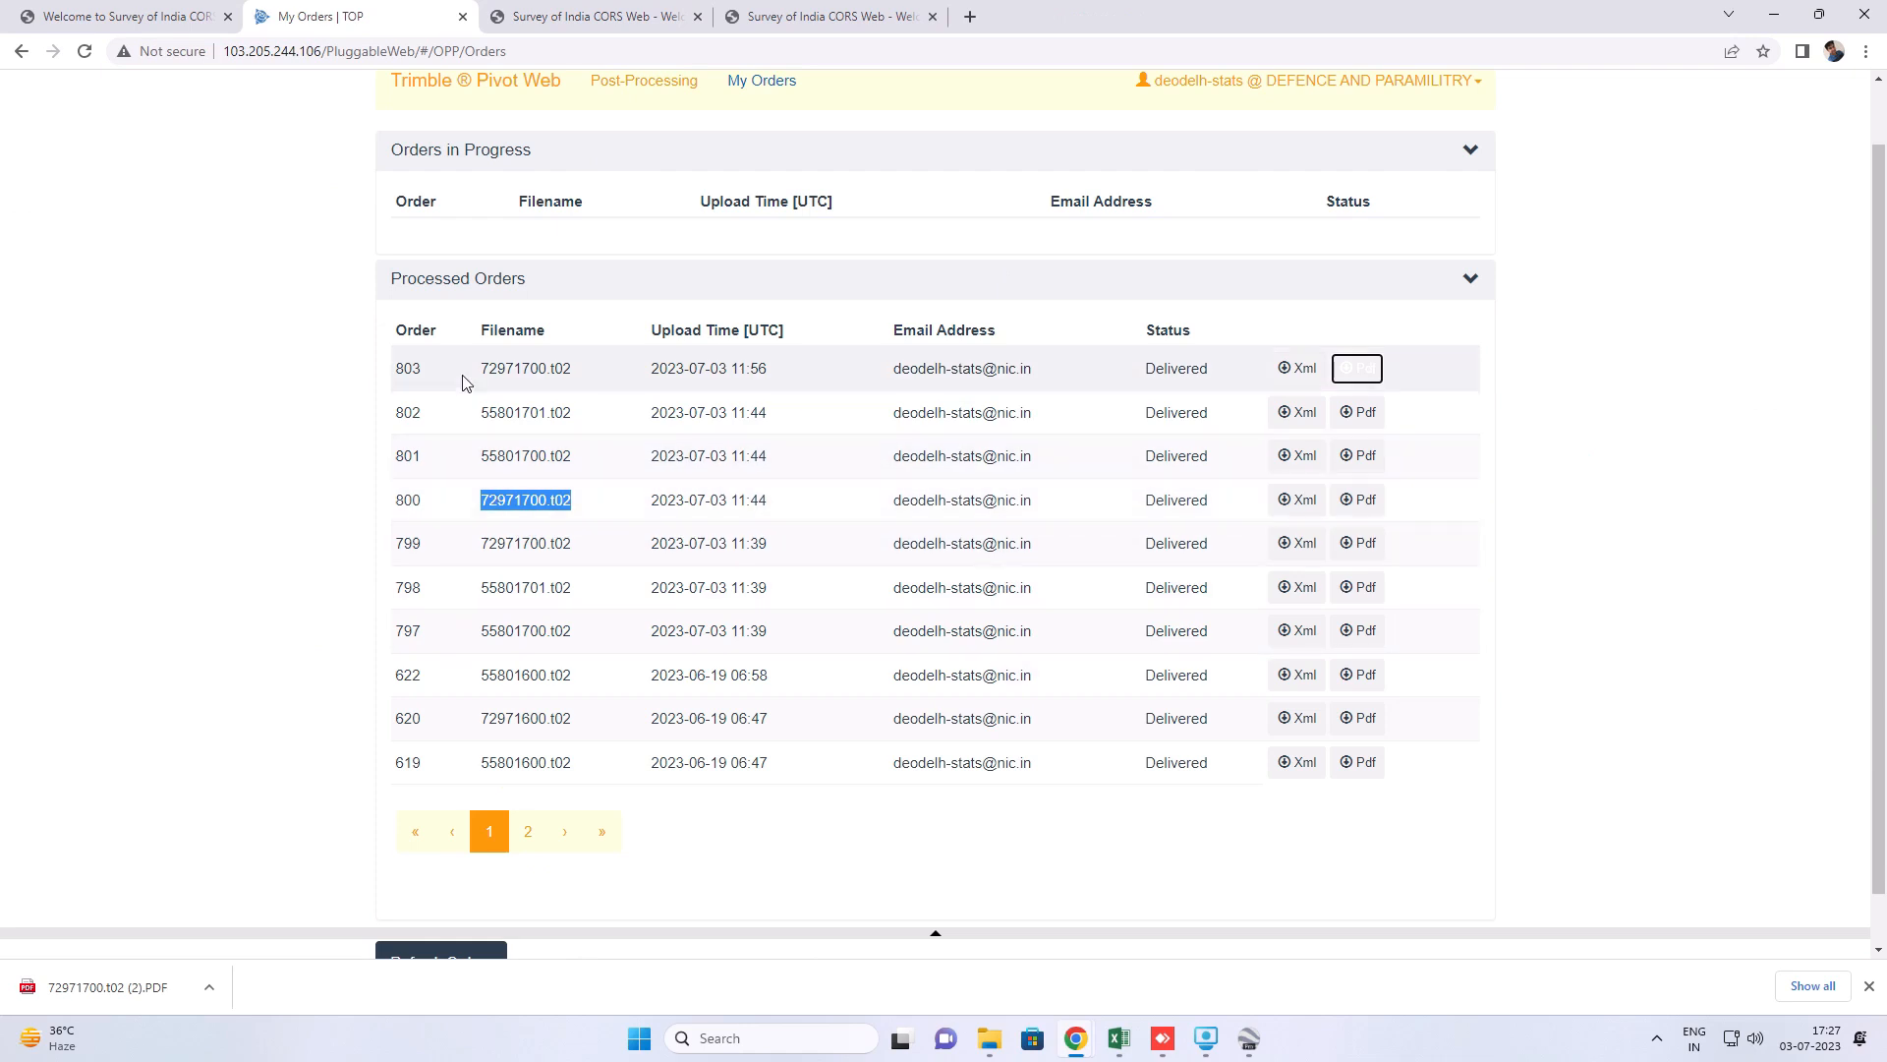
left_click_drag(481, 368, 576, 369)
left_click_drag(483, 506, 1392, 517)
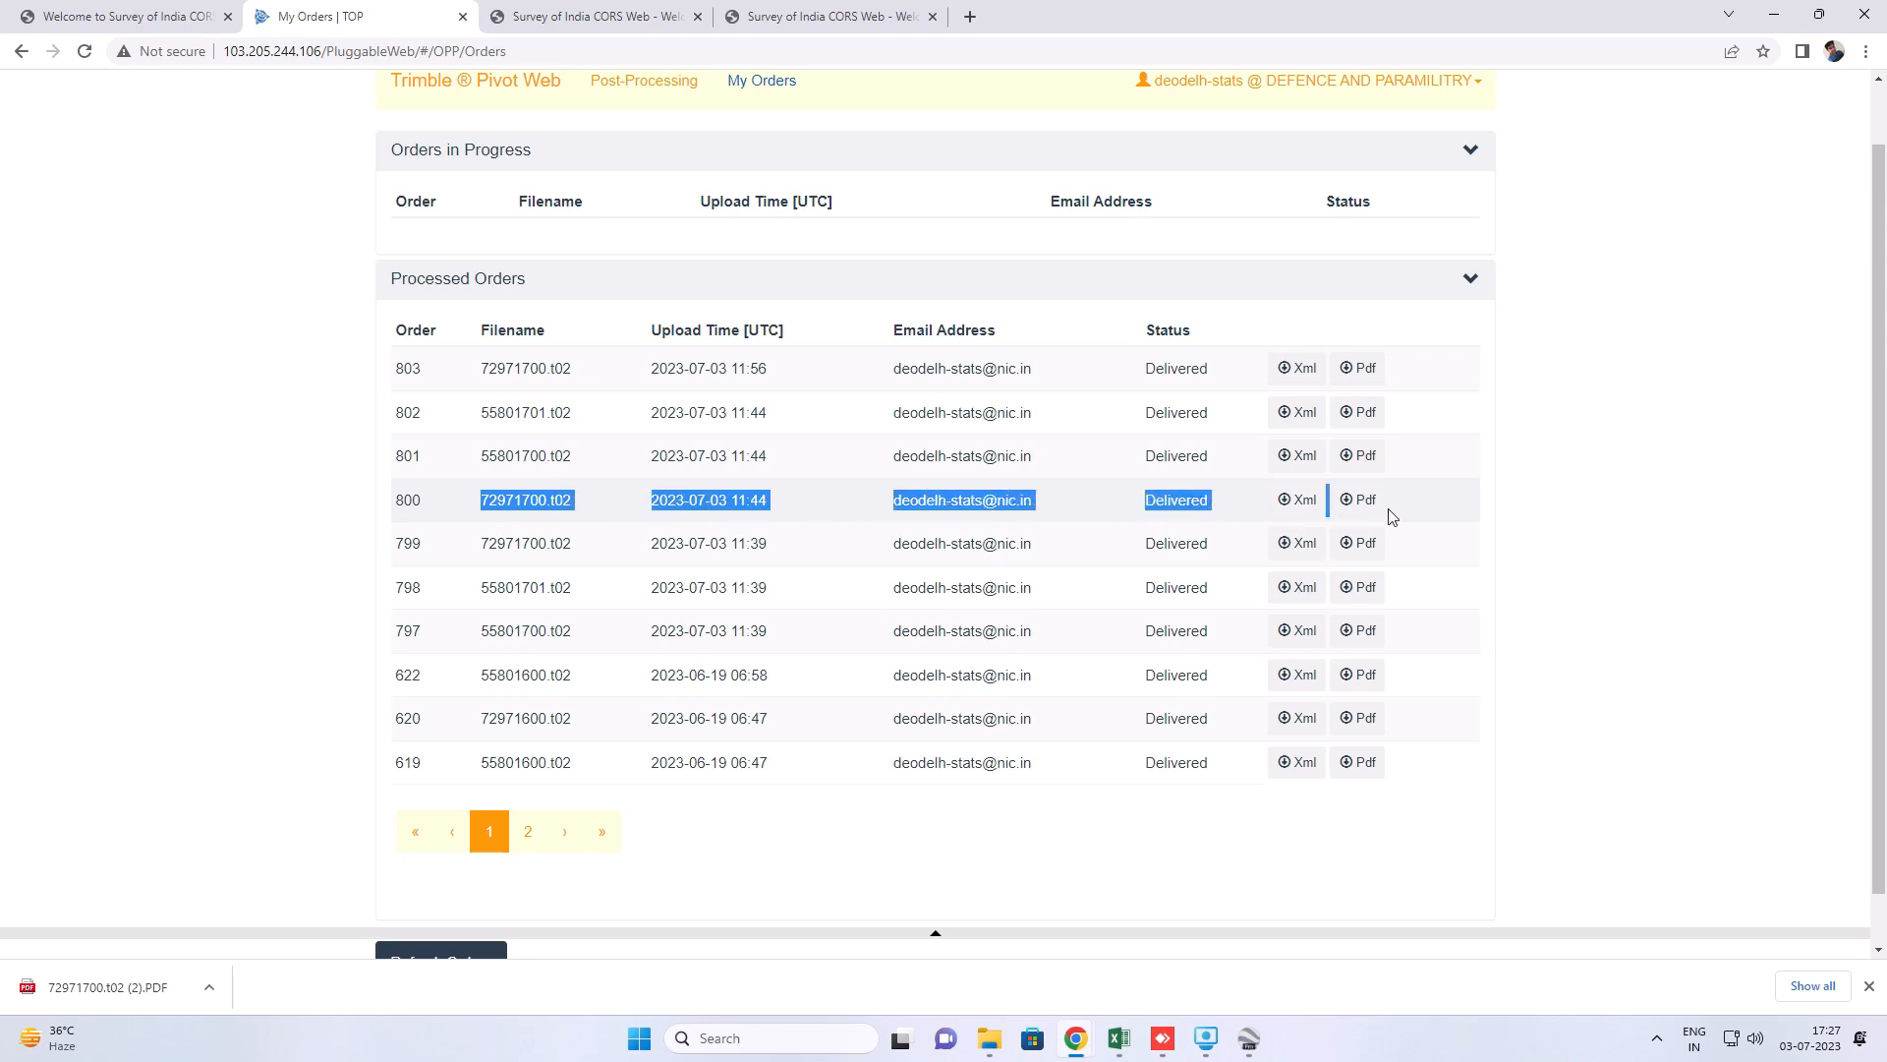
- Open the downloaded report 72971700.t02 (2).PDF and examine the latitude and longitude in its final results table
left_click(128, 989)
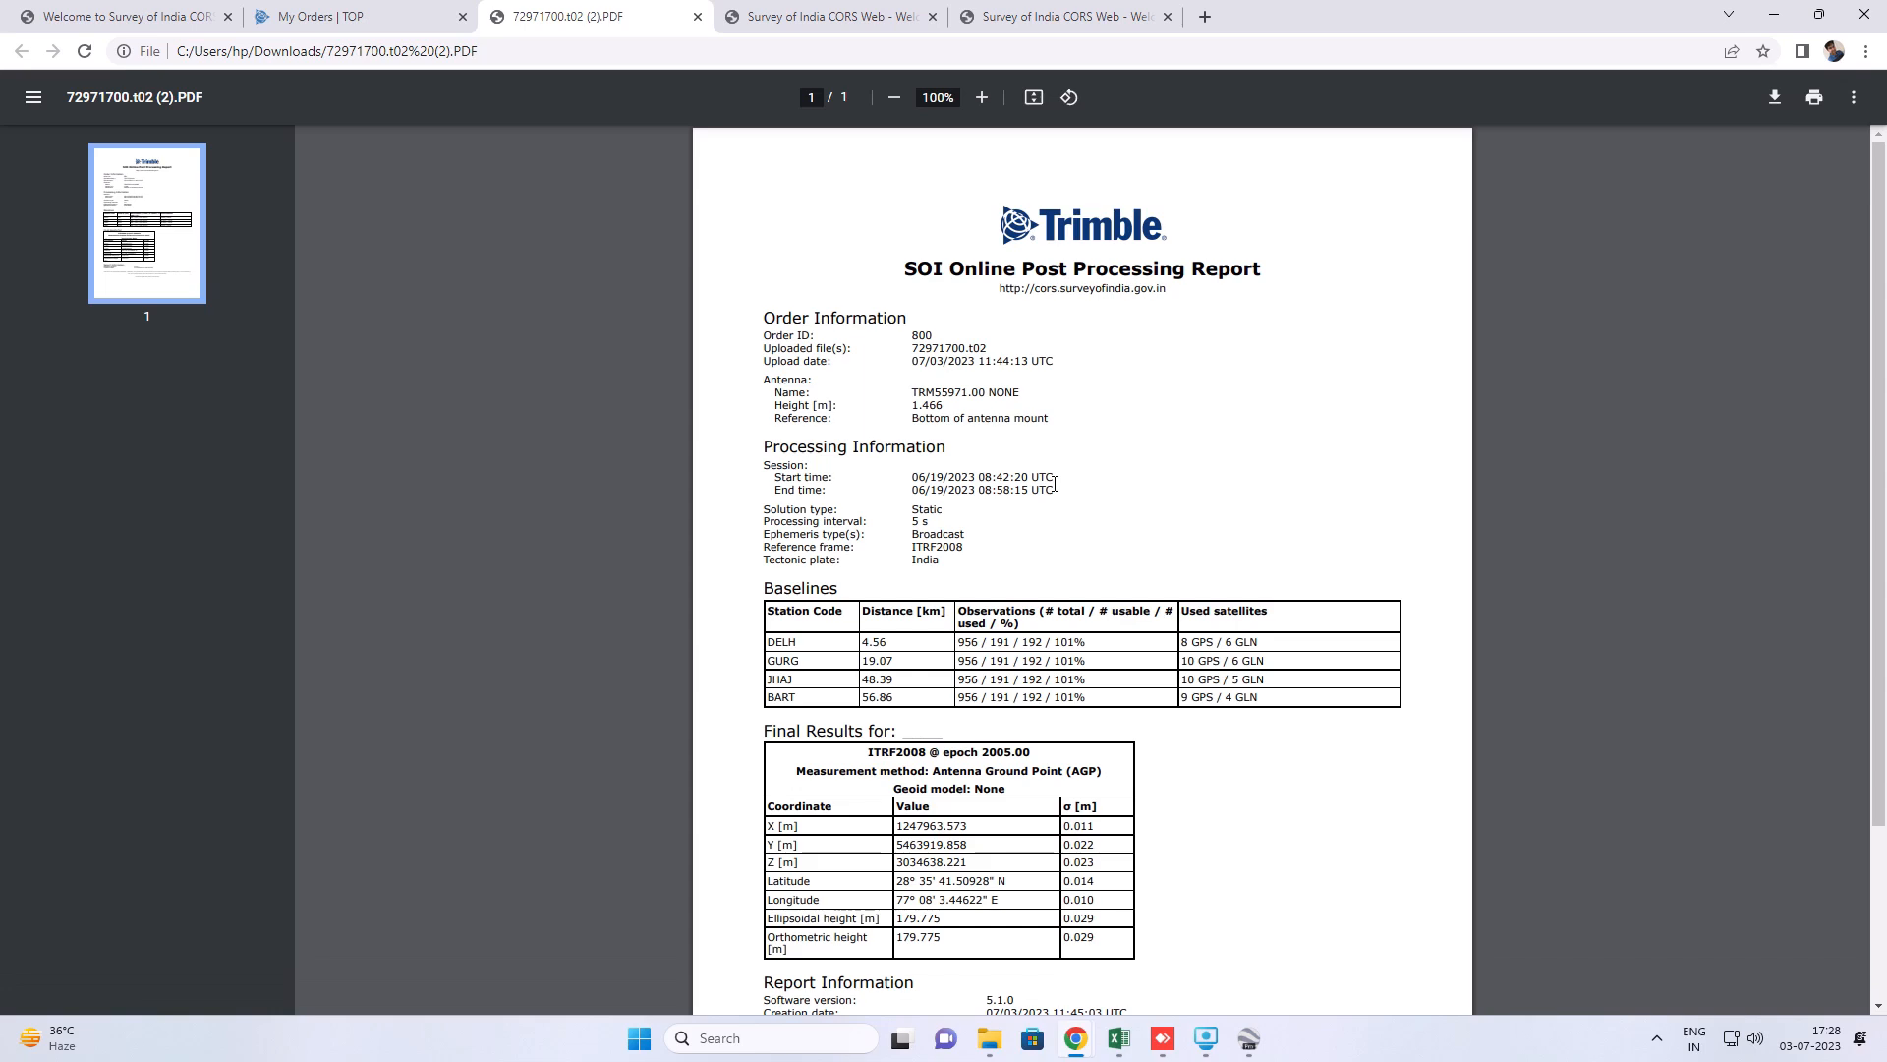
scroll(1066, 570, "down", 1)
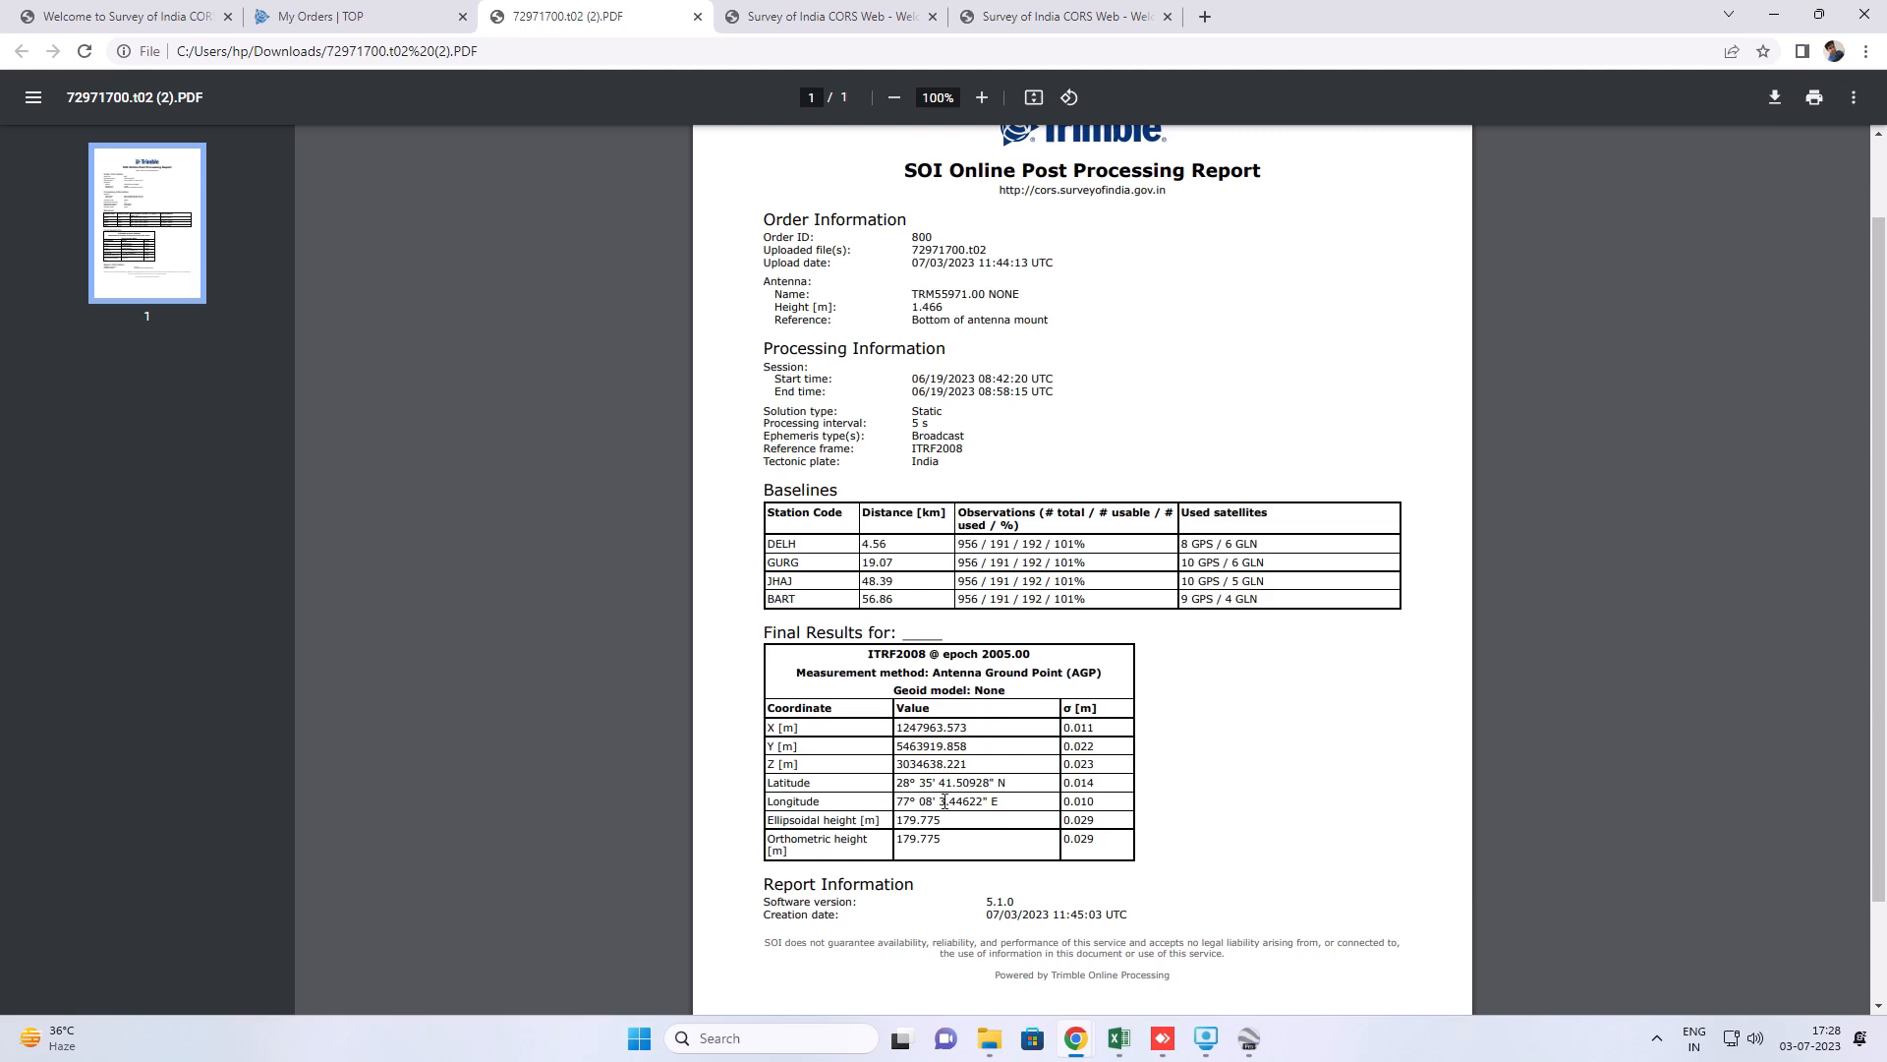
left_click_drag(900, 782, 1039, 781)
left_click_drag(899, 804, 1021, 804)
left_click_drag(899, 783, 1039, 798)
scroll(970, 806, "up", 5)
left_click(812, 816)
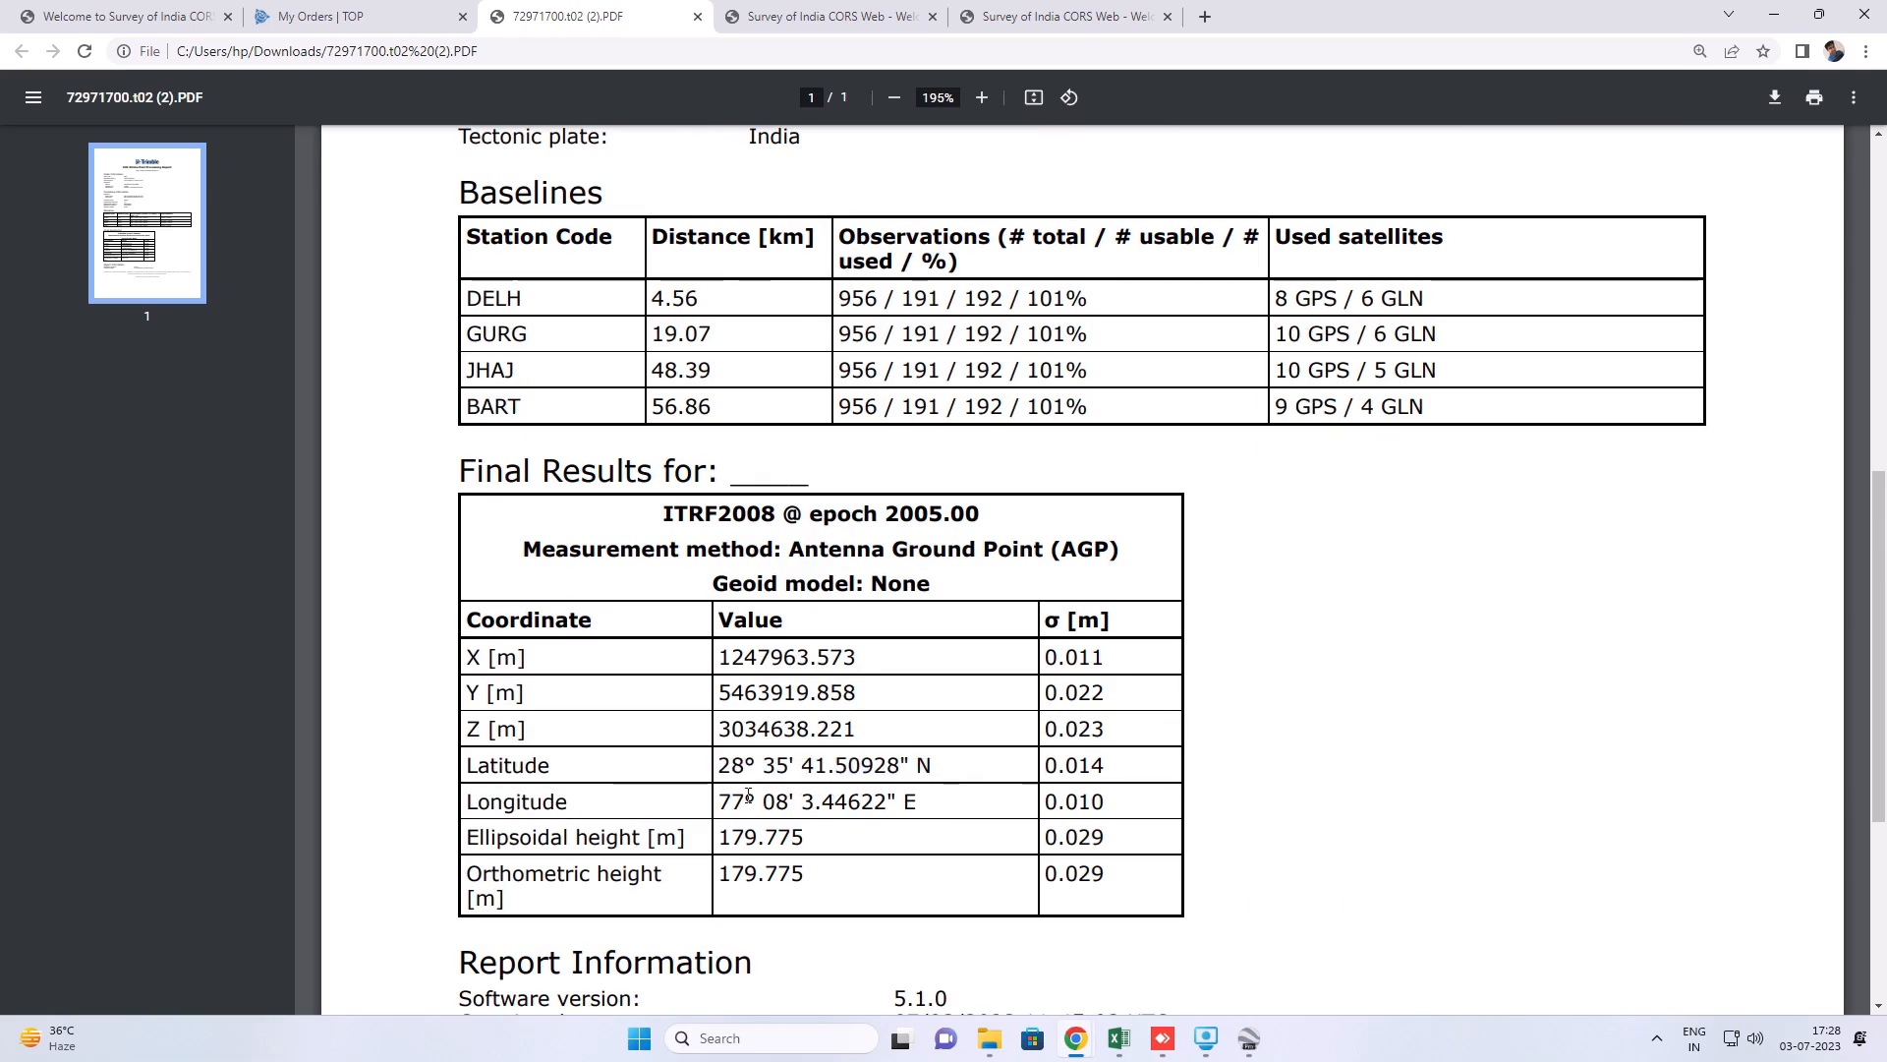
left_click_drag(724, 768, 955, 796)
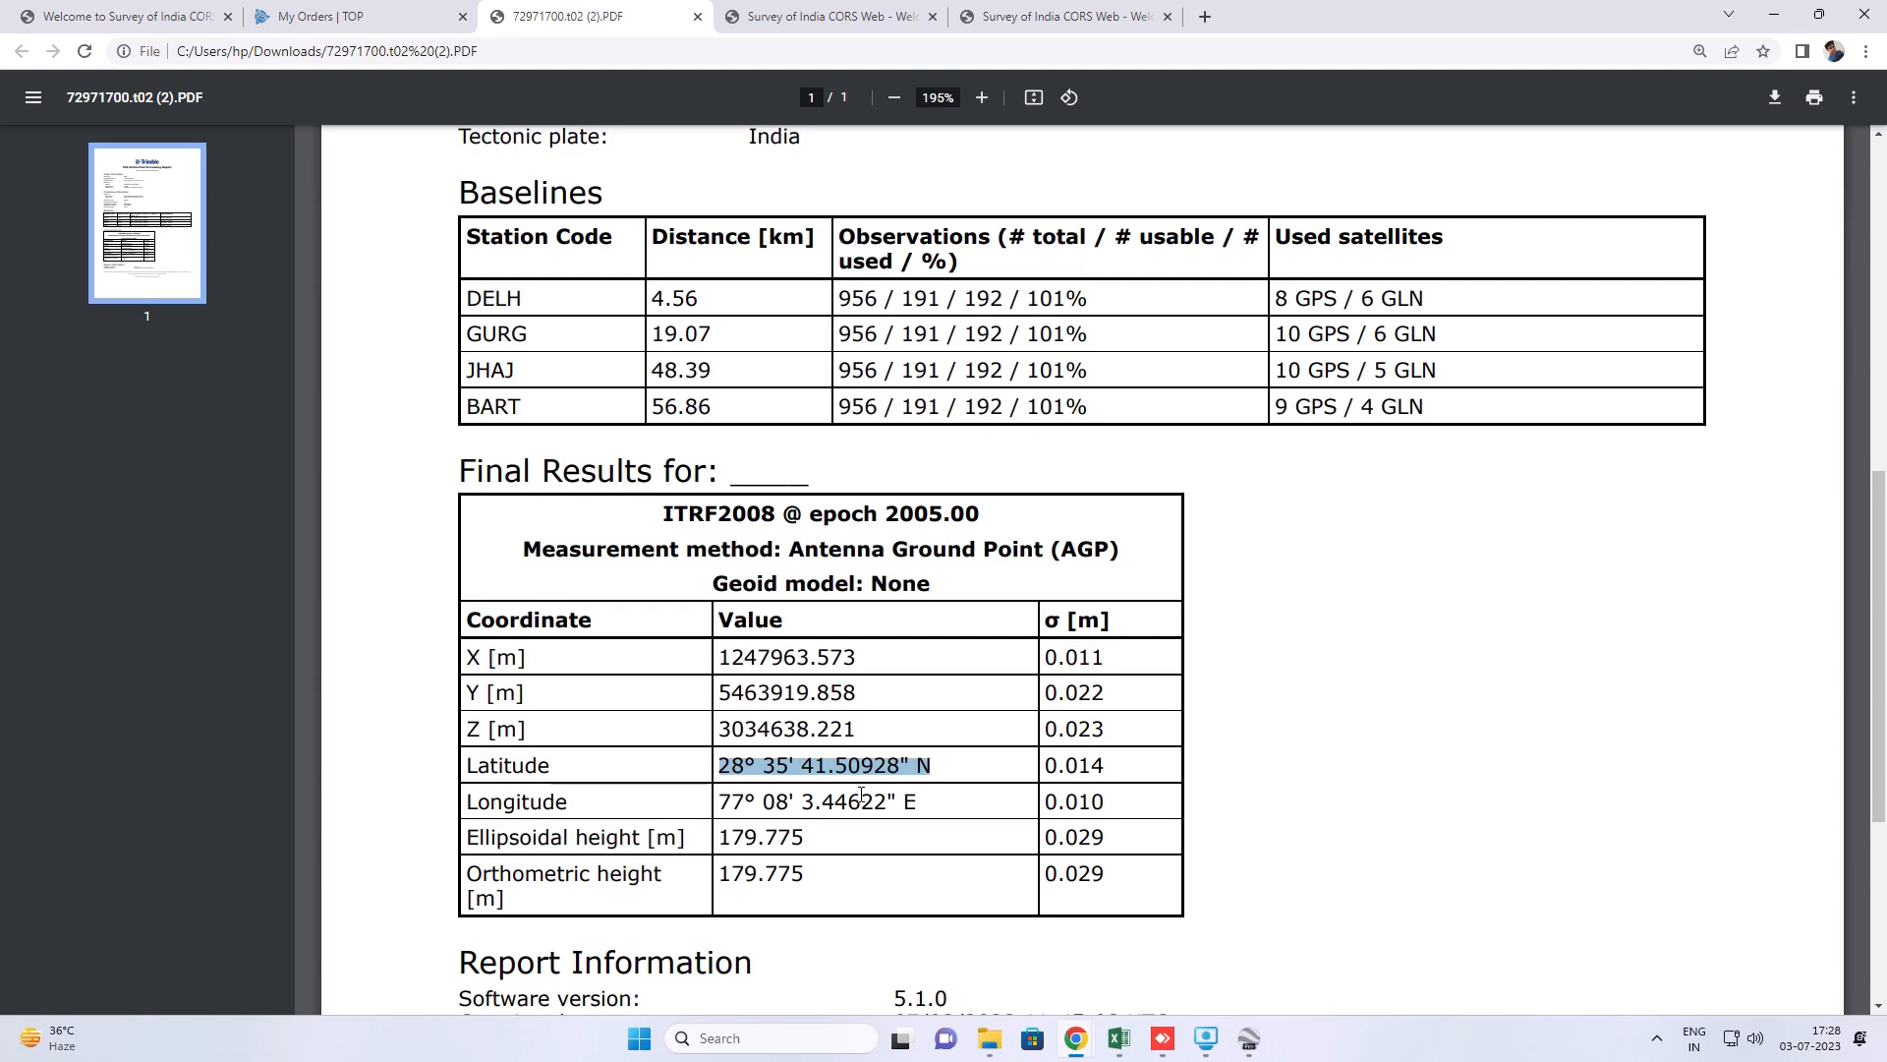
scroll(991, 710, "down", 1)
scroll(991, 710, "up", 2)
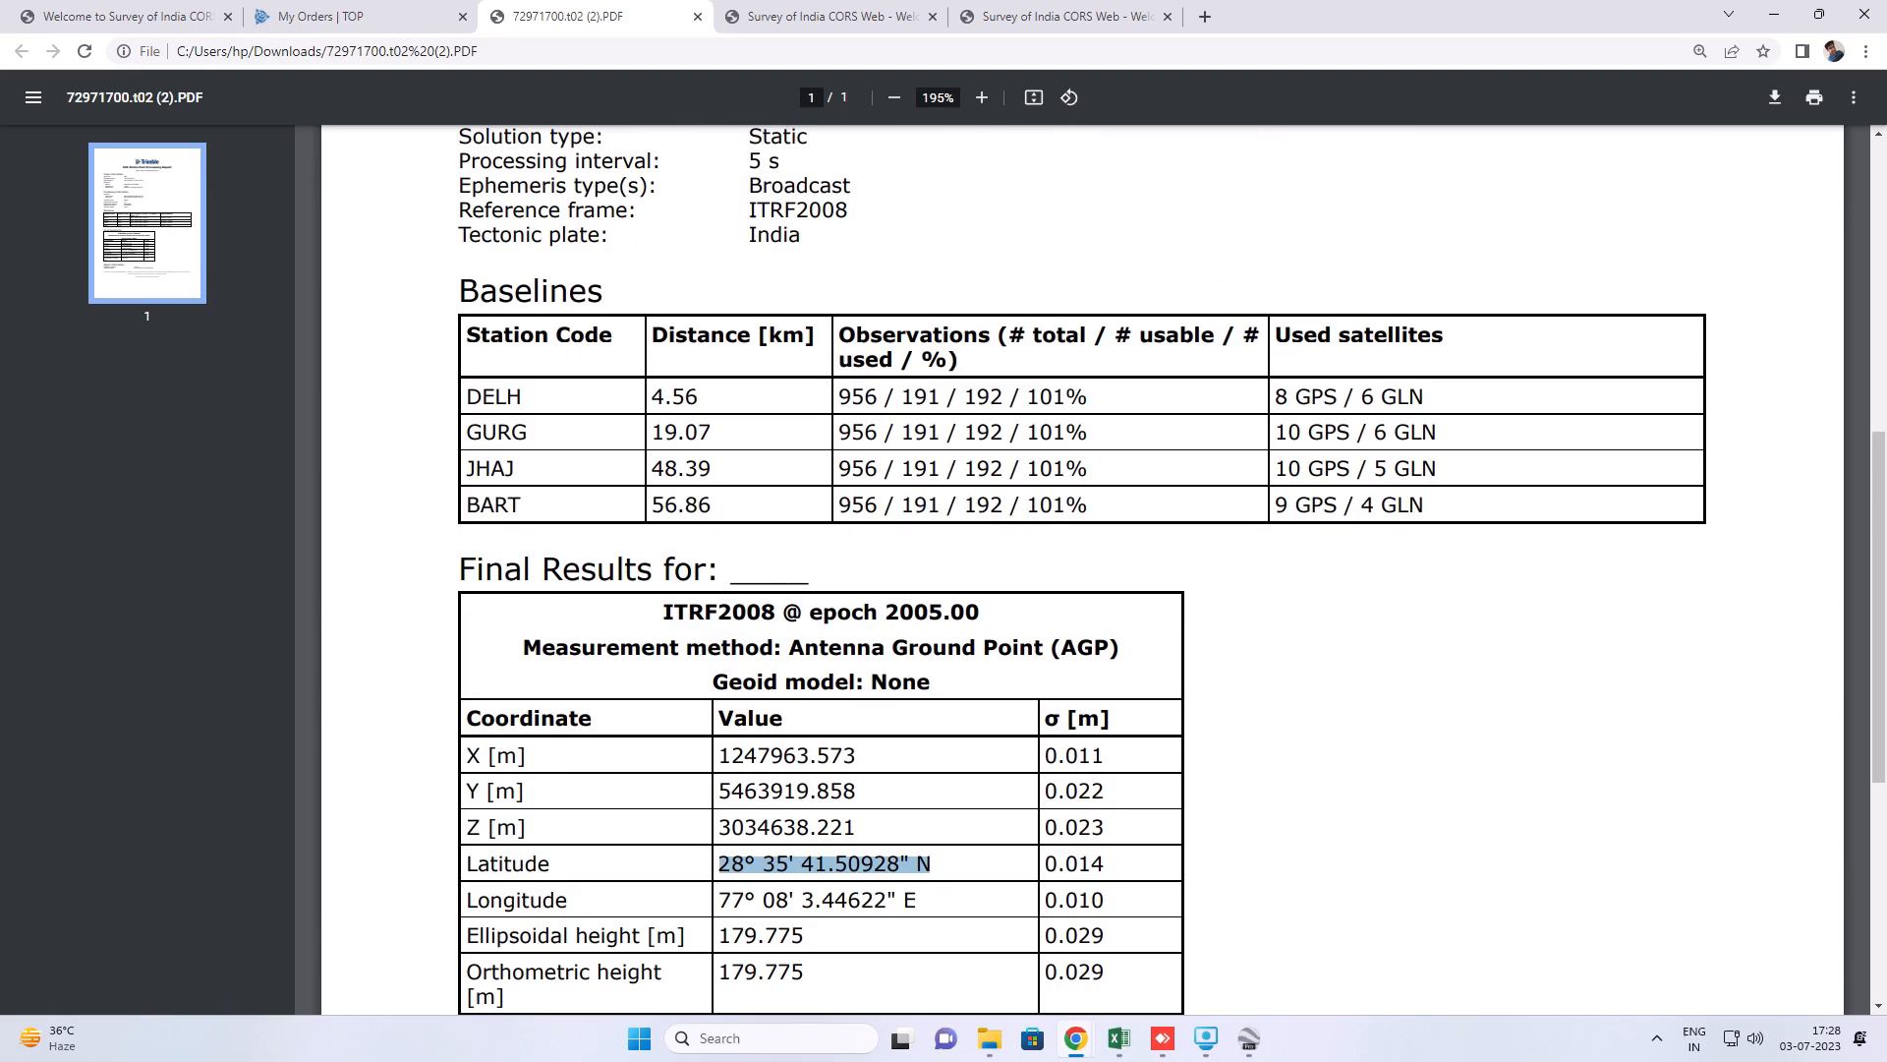
scroll(911, 614, "down", 1)
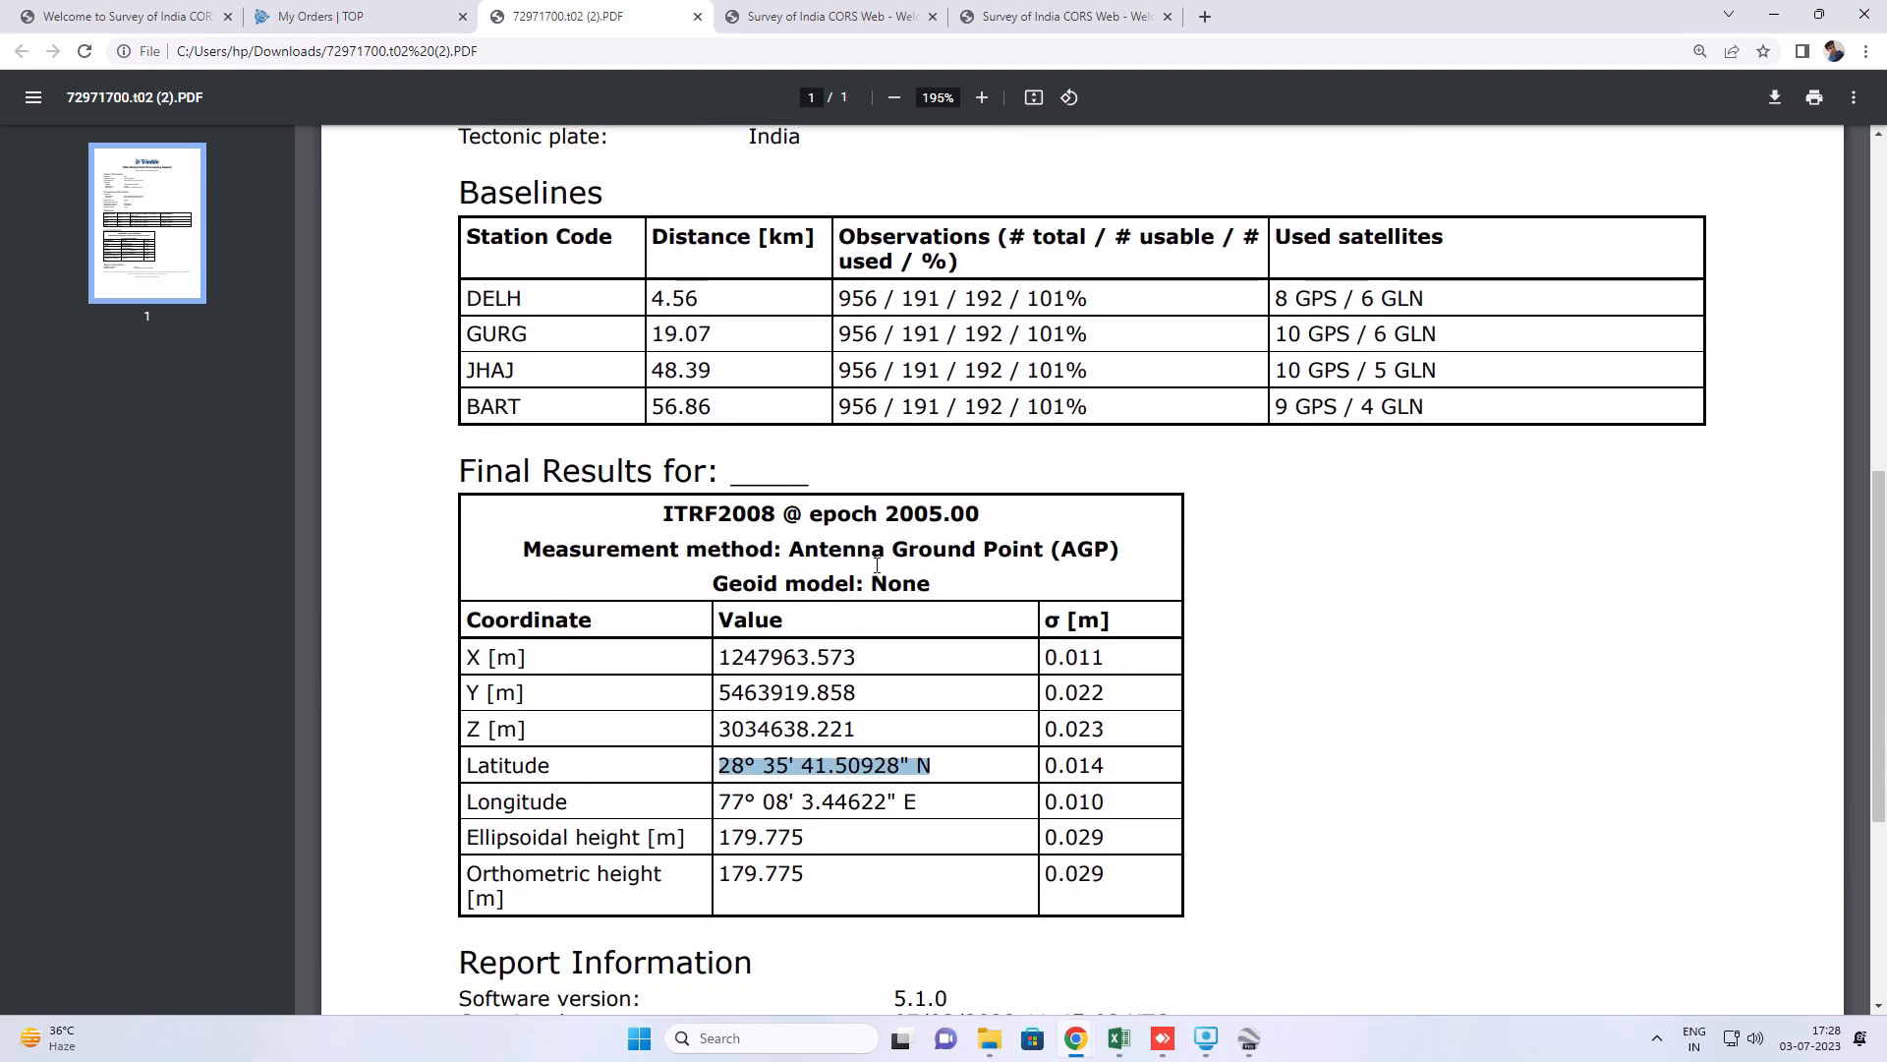
- Minimise the browser and file windows, and switch to Trimble Business Center on the remote desktop
left_click(1774, 15)
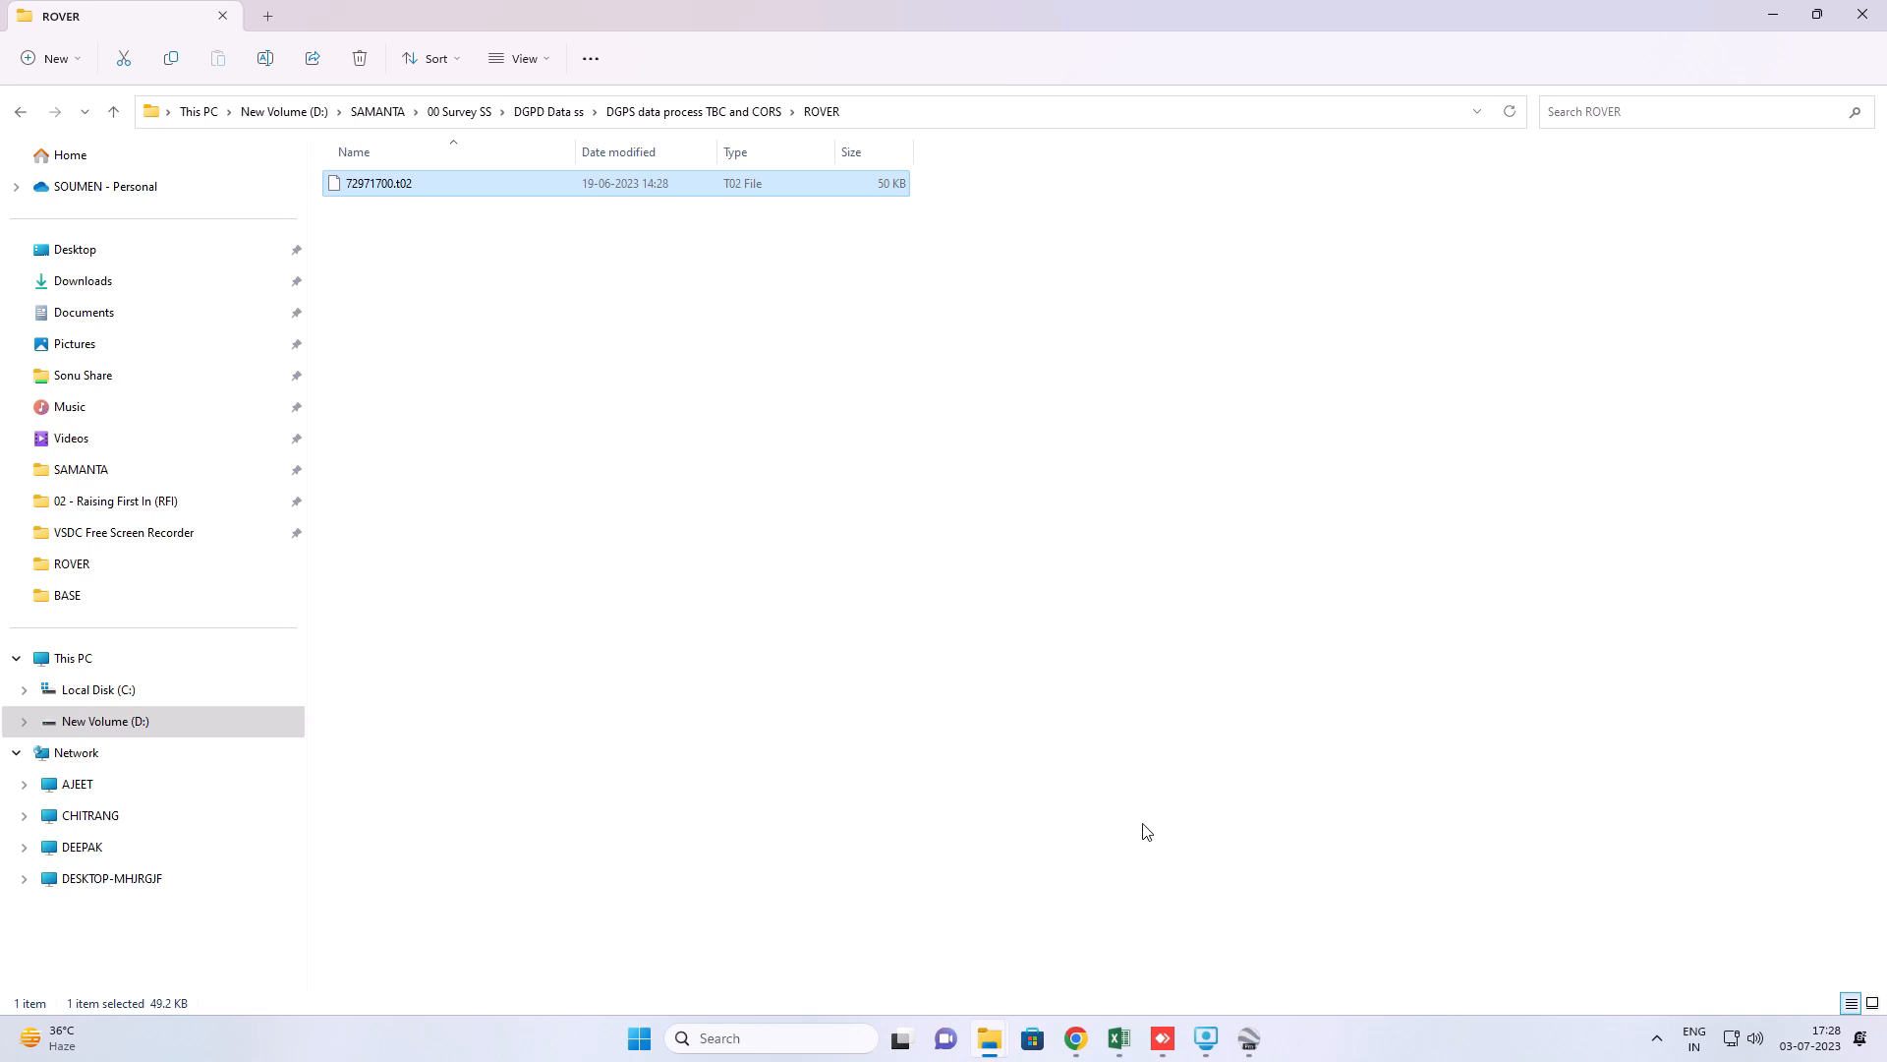
left_click(1773, 15)
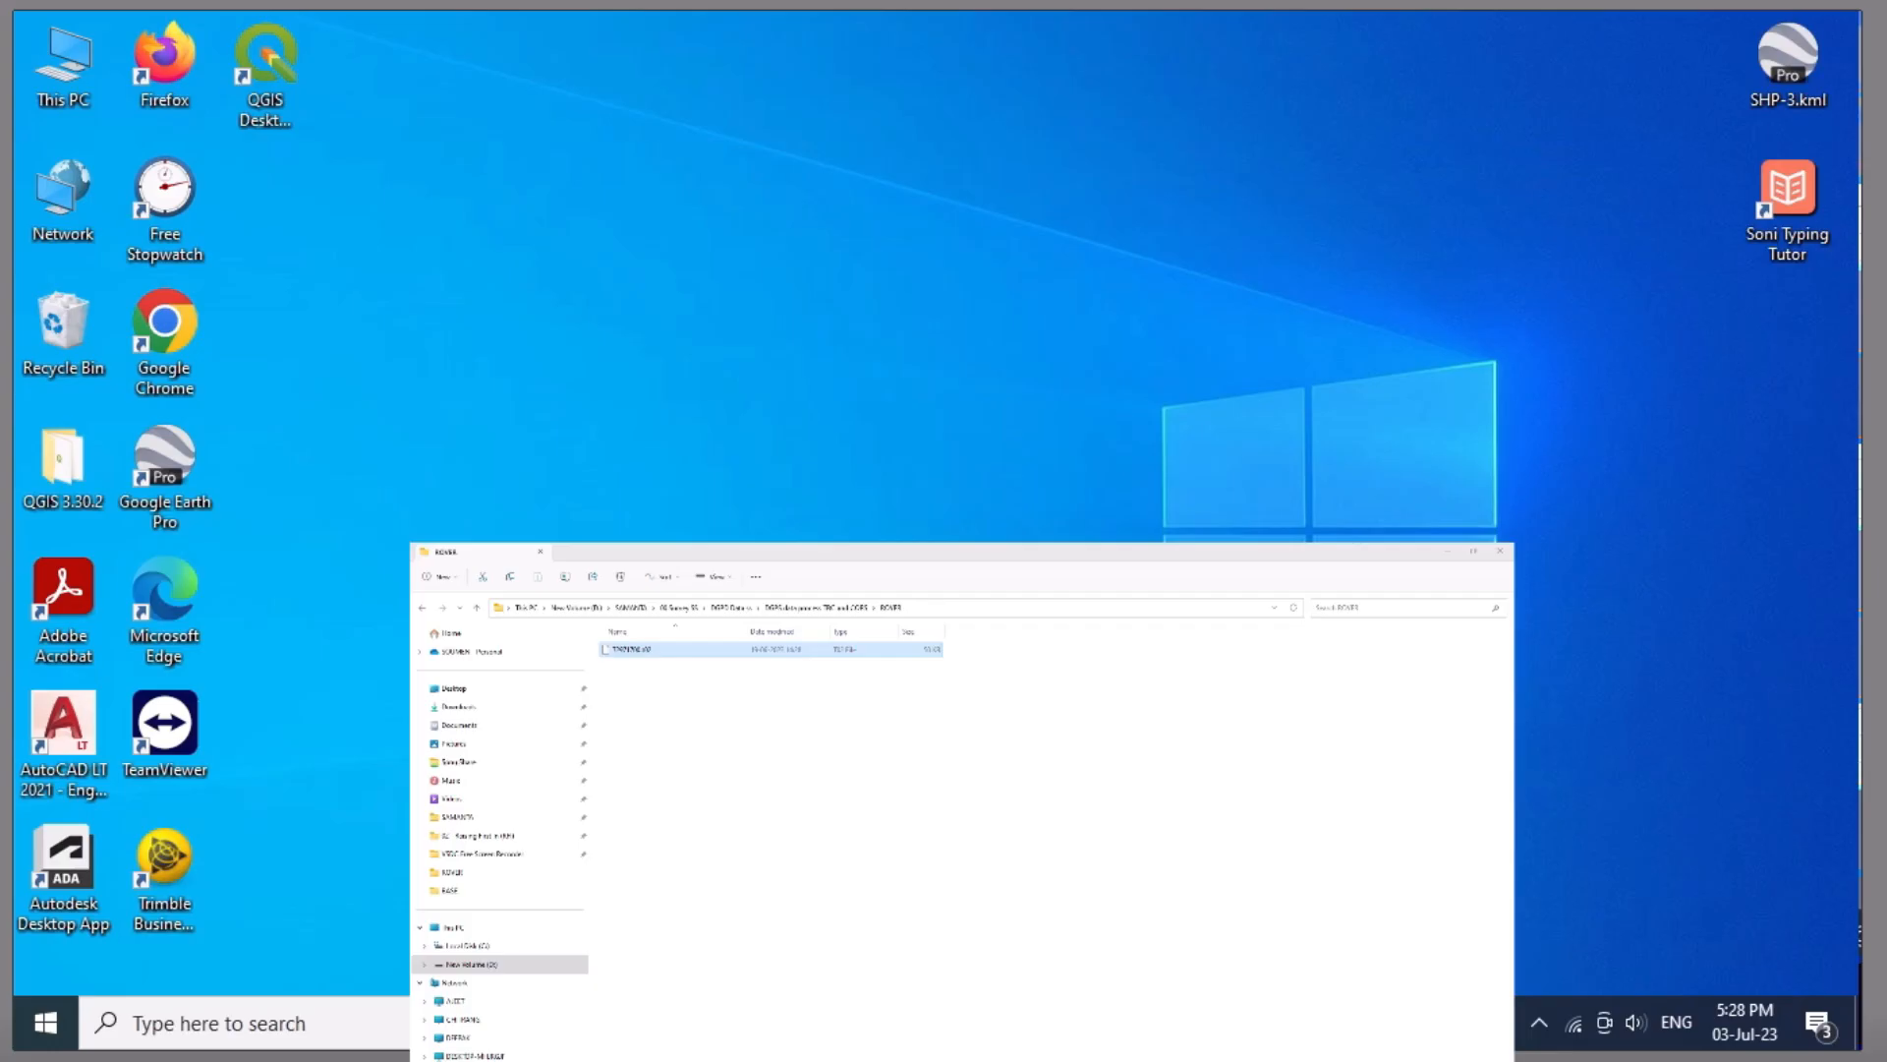
right_click(899, 339)
left_click(999, 401)
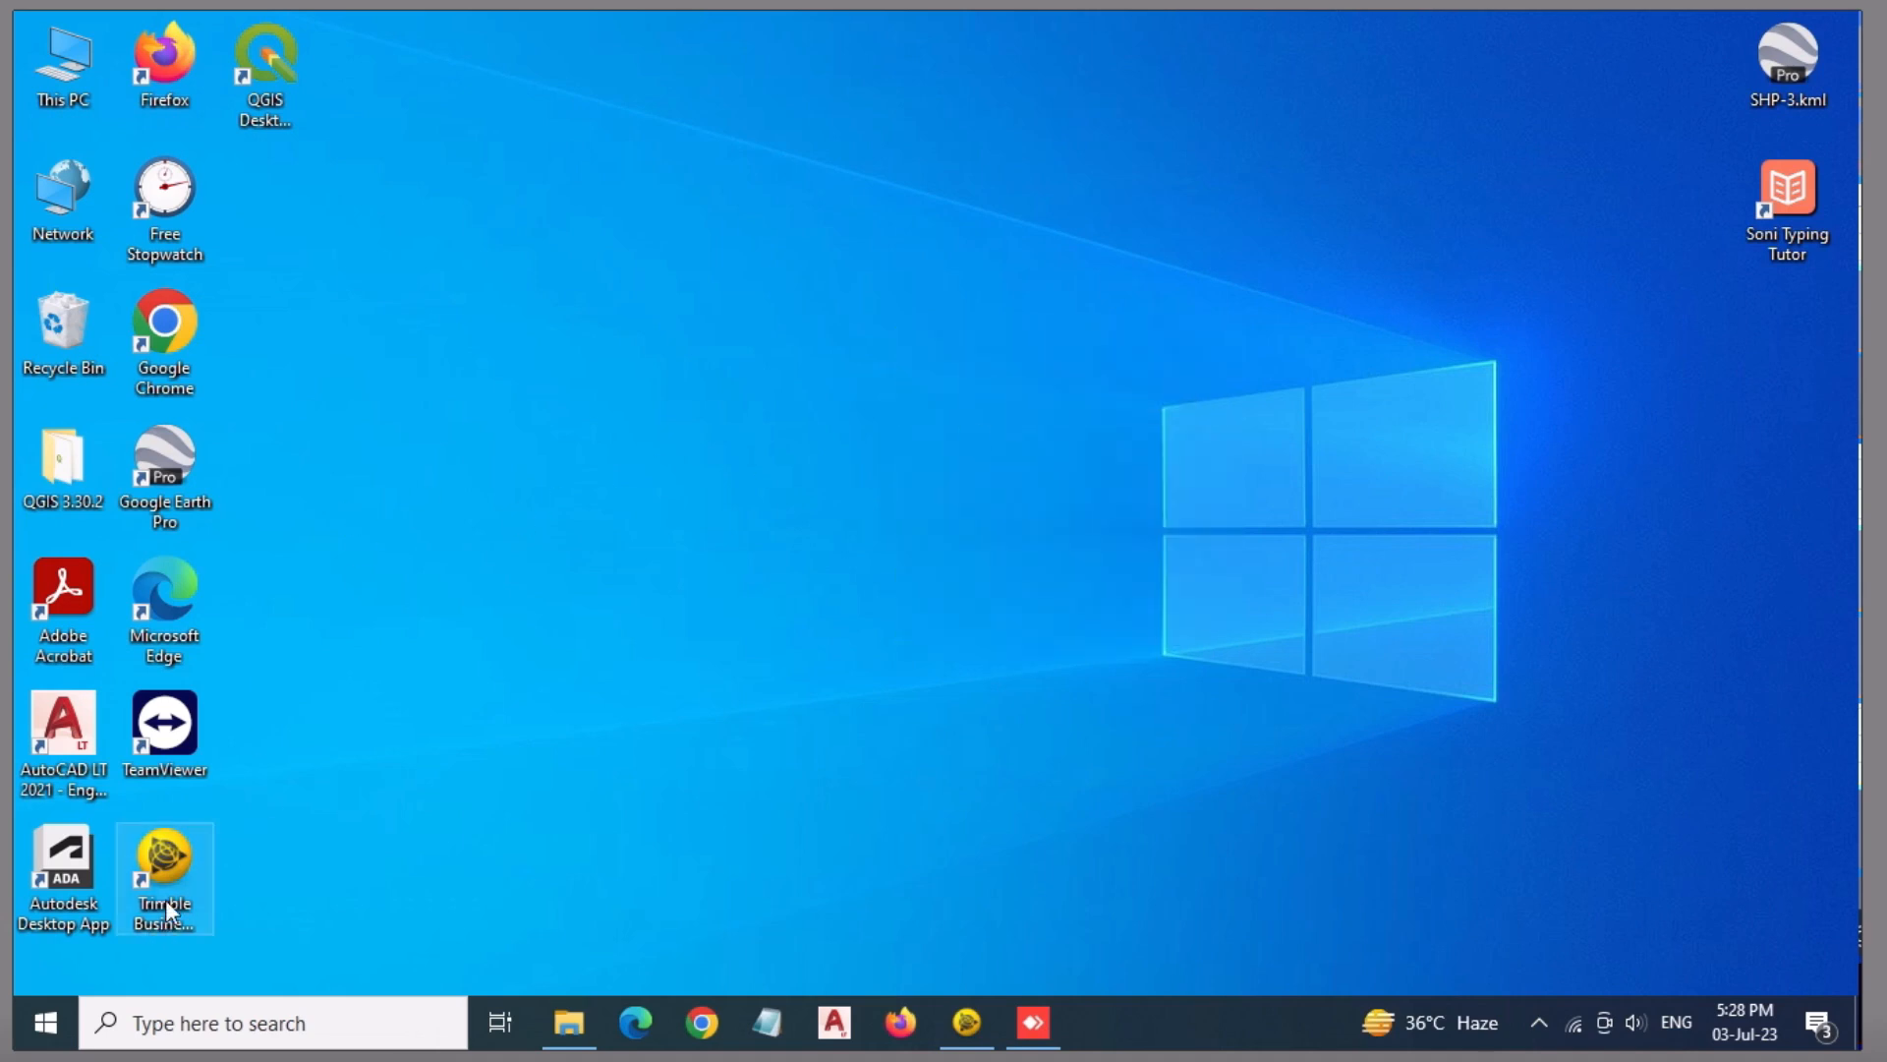
left_click(168, 885)
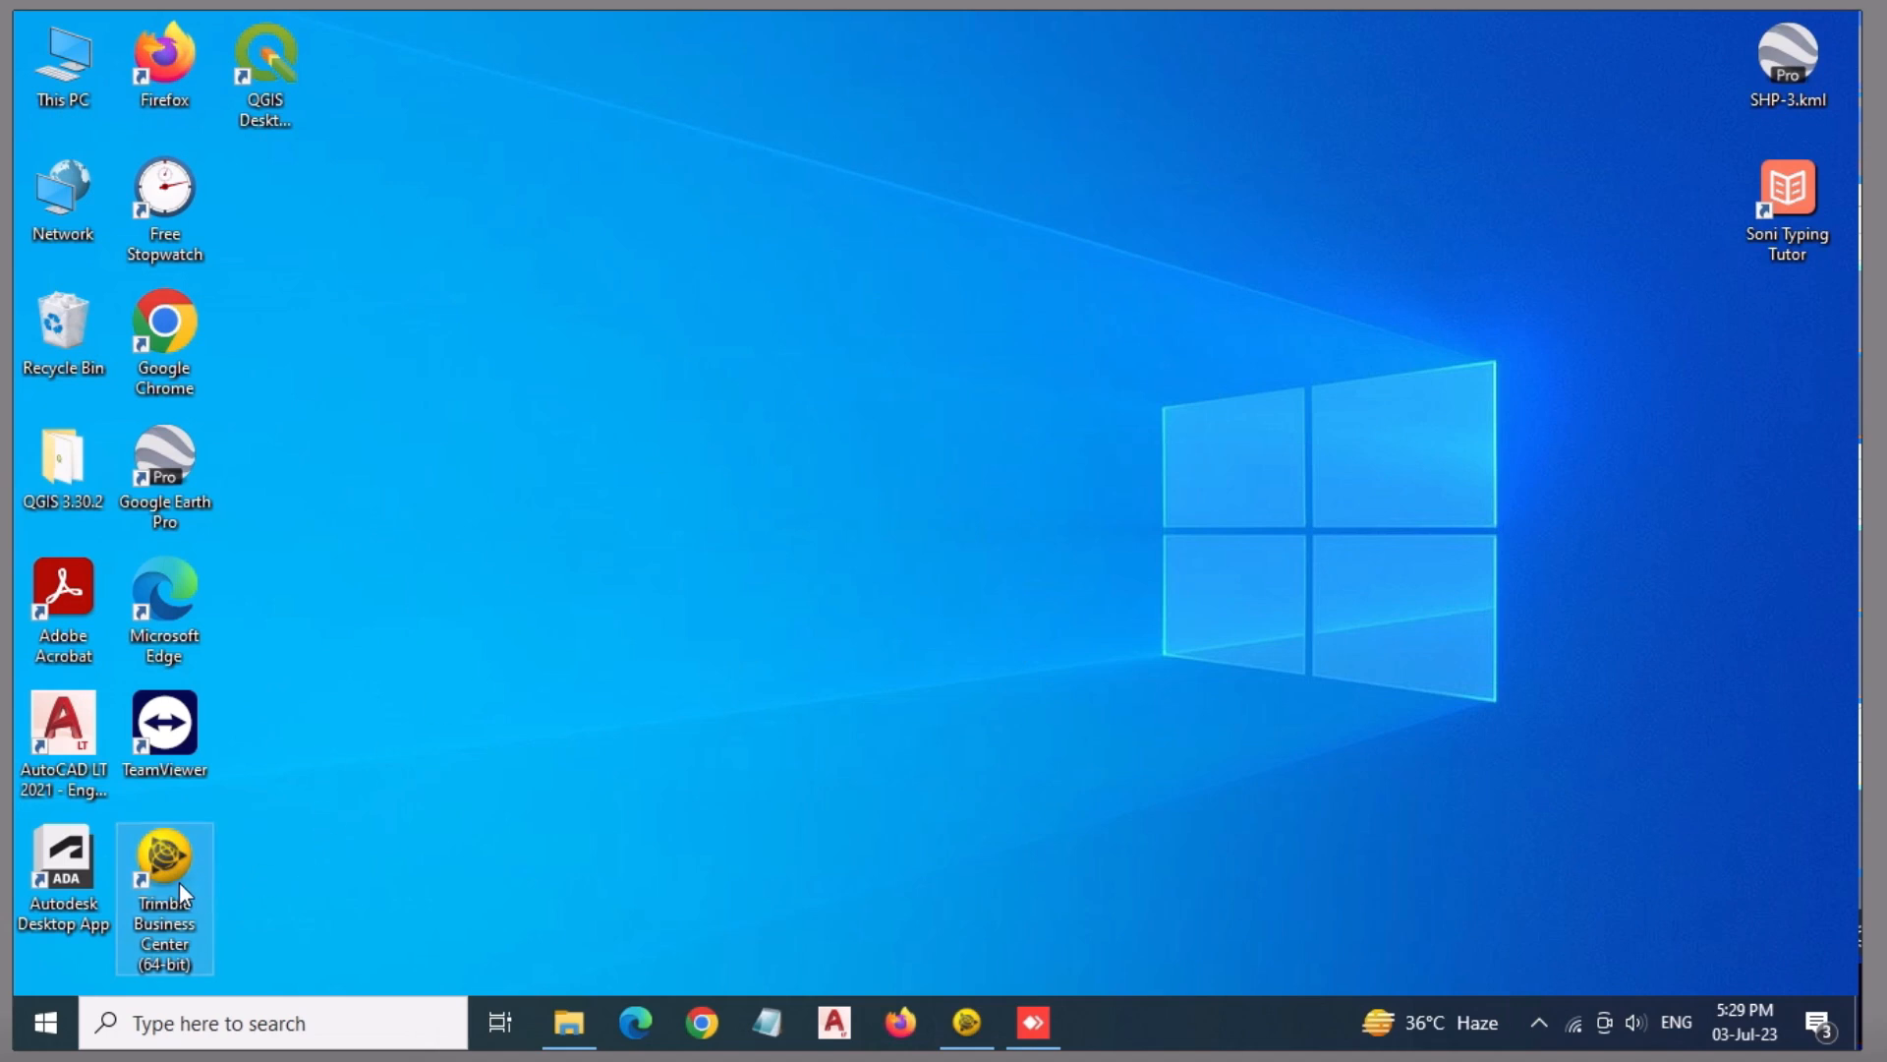
left_click(969, 1024)
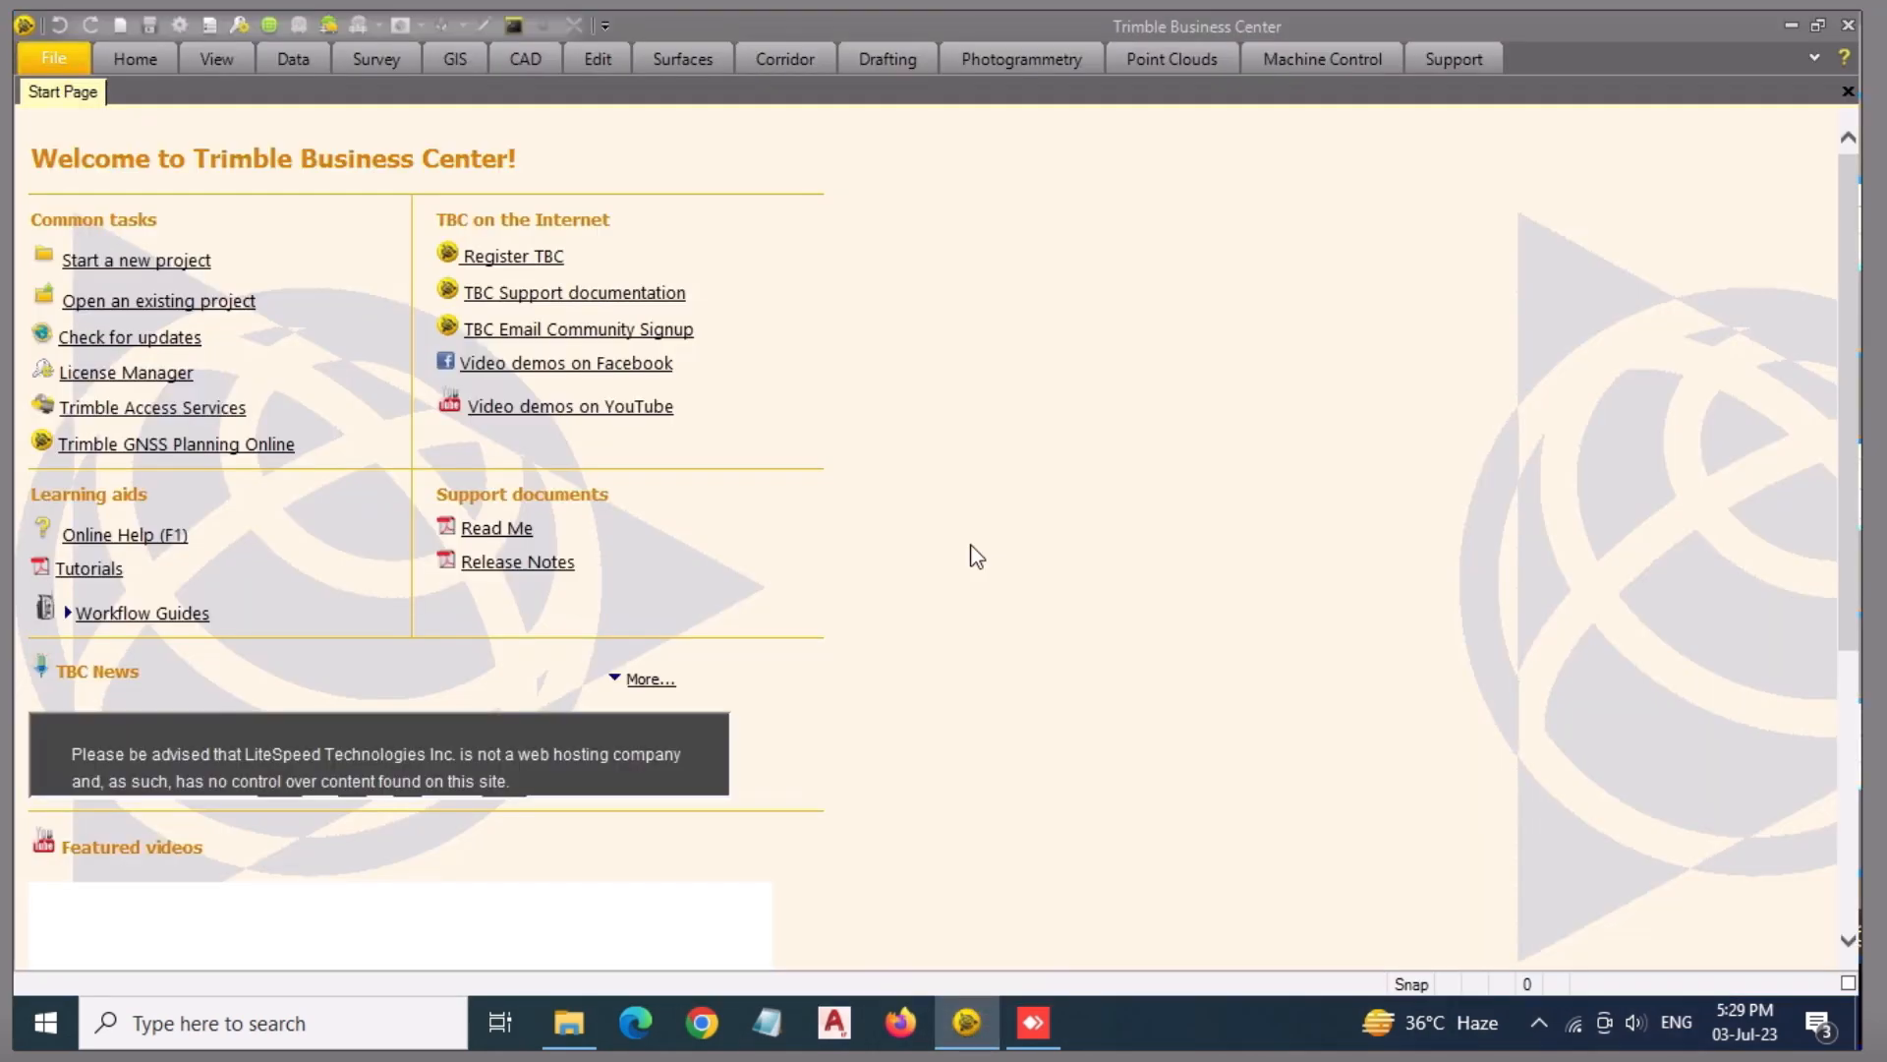
- Review the licensed features in License Manager, and start a new project from the Metric template
left_click(244, 28)
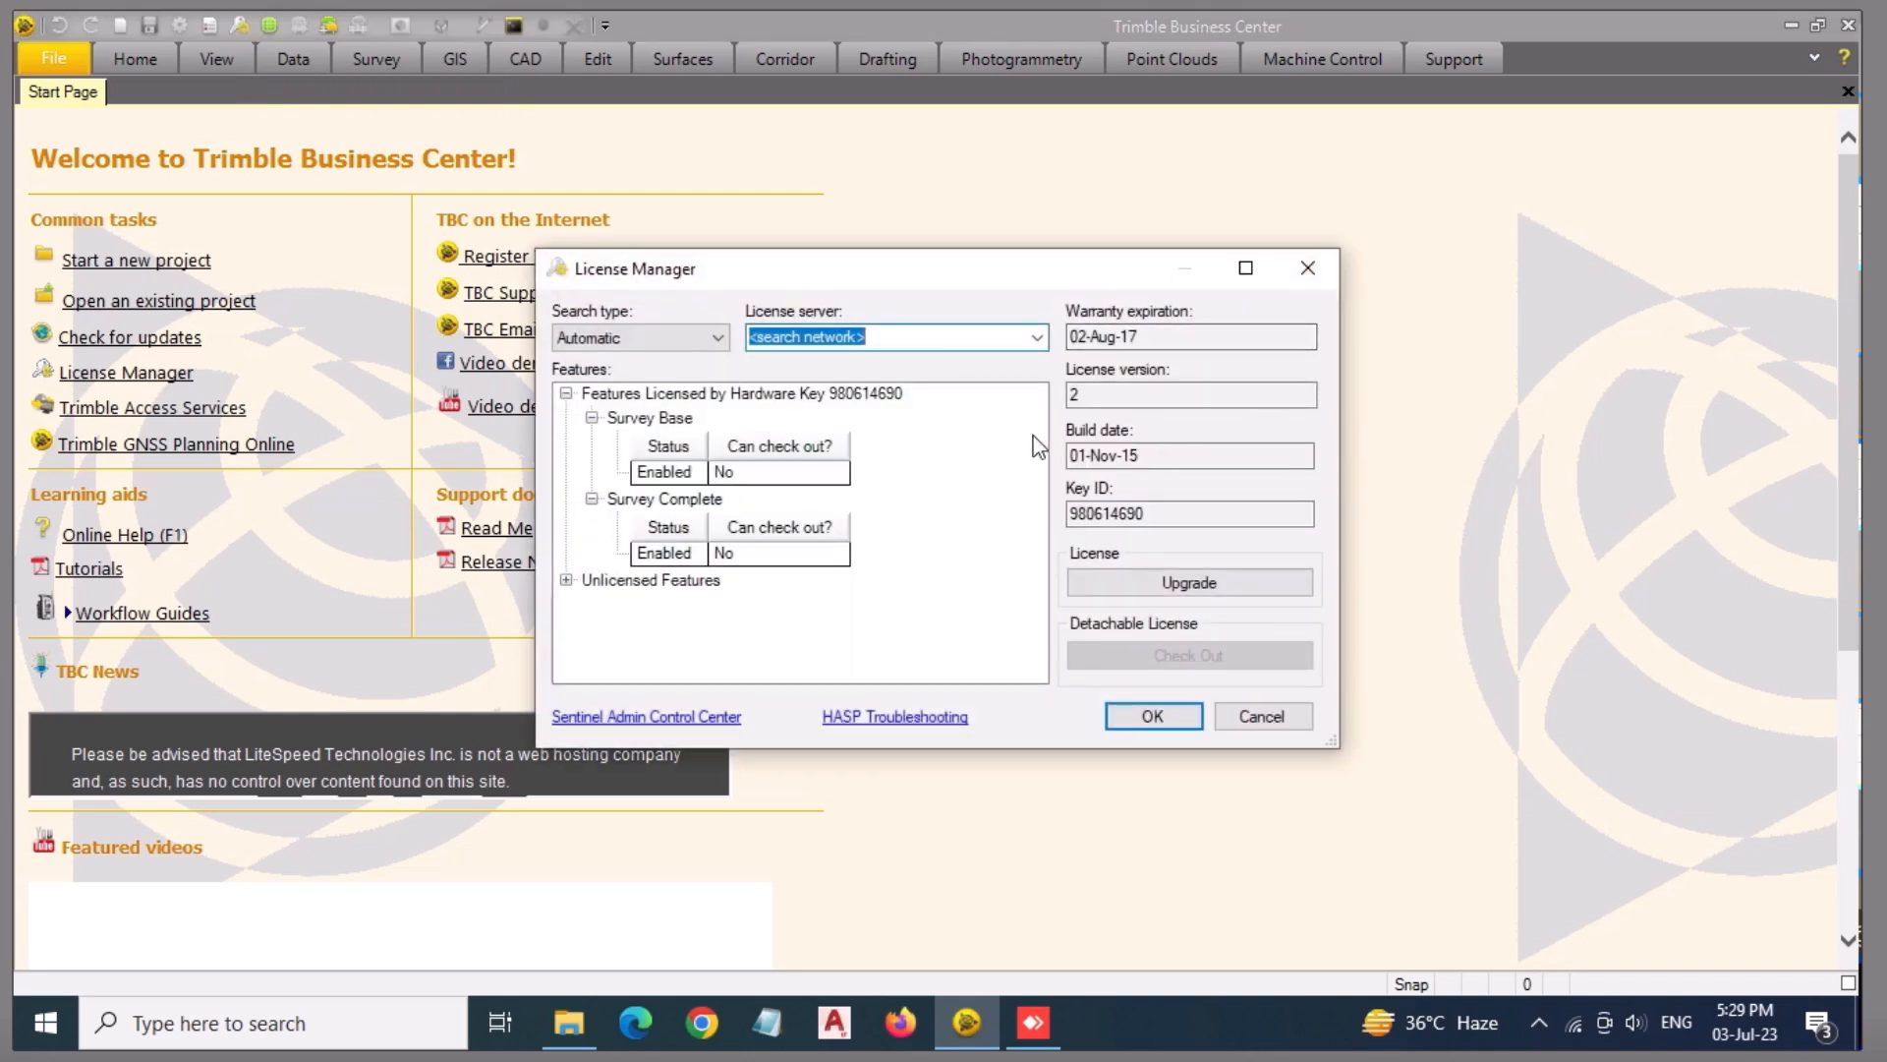
left_click(1166, 715)
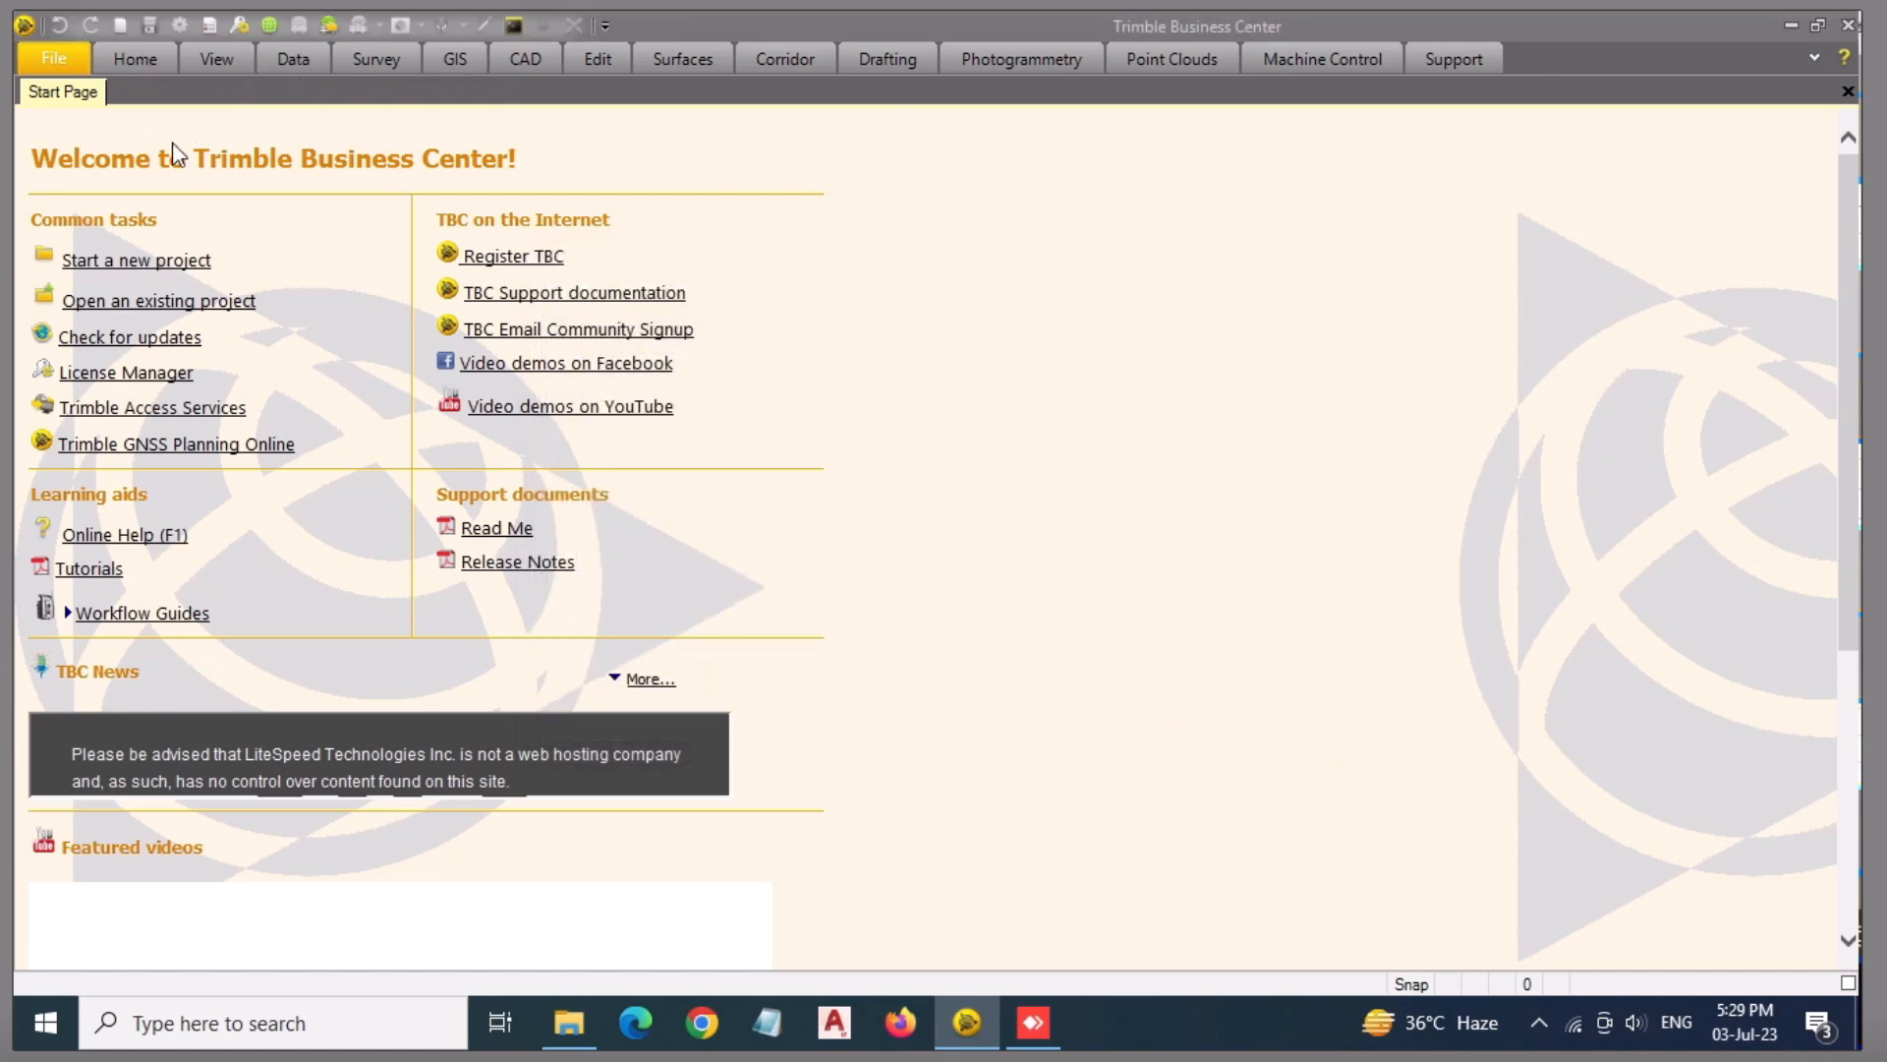
left_click(143, 257)
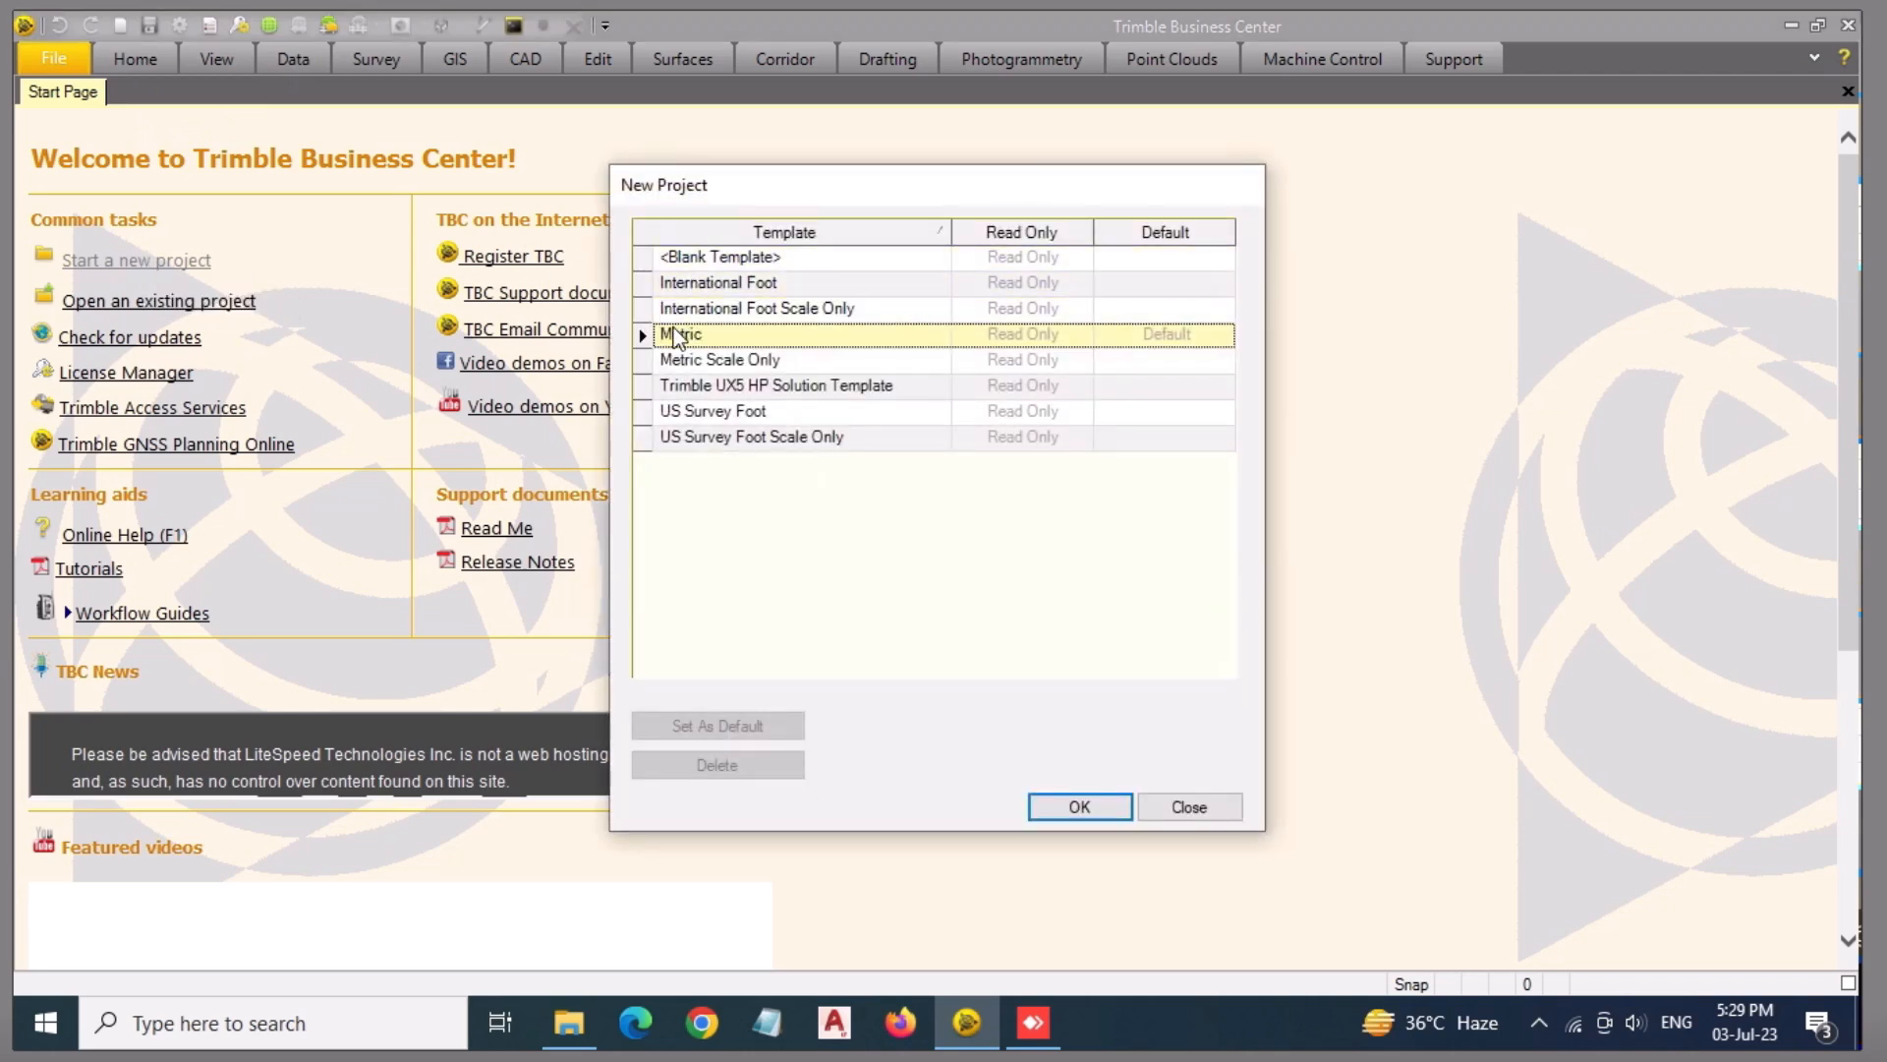
left_click(1054, 806)
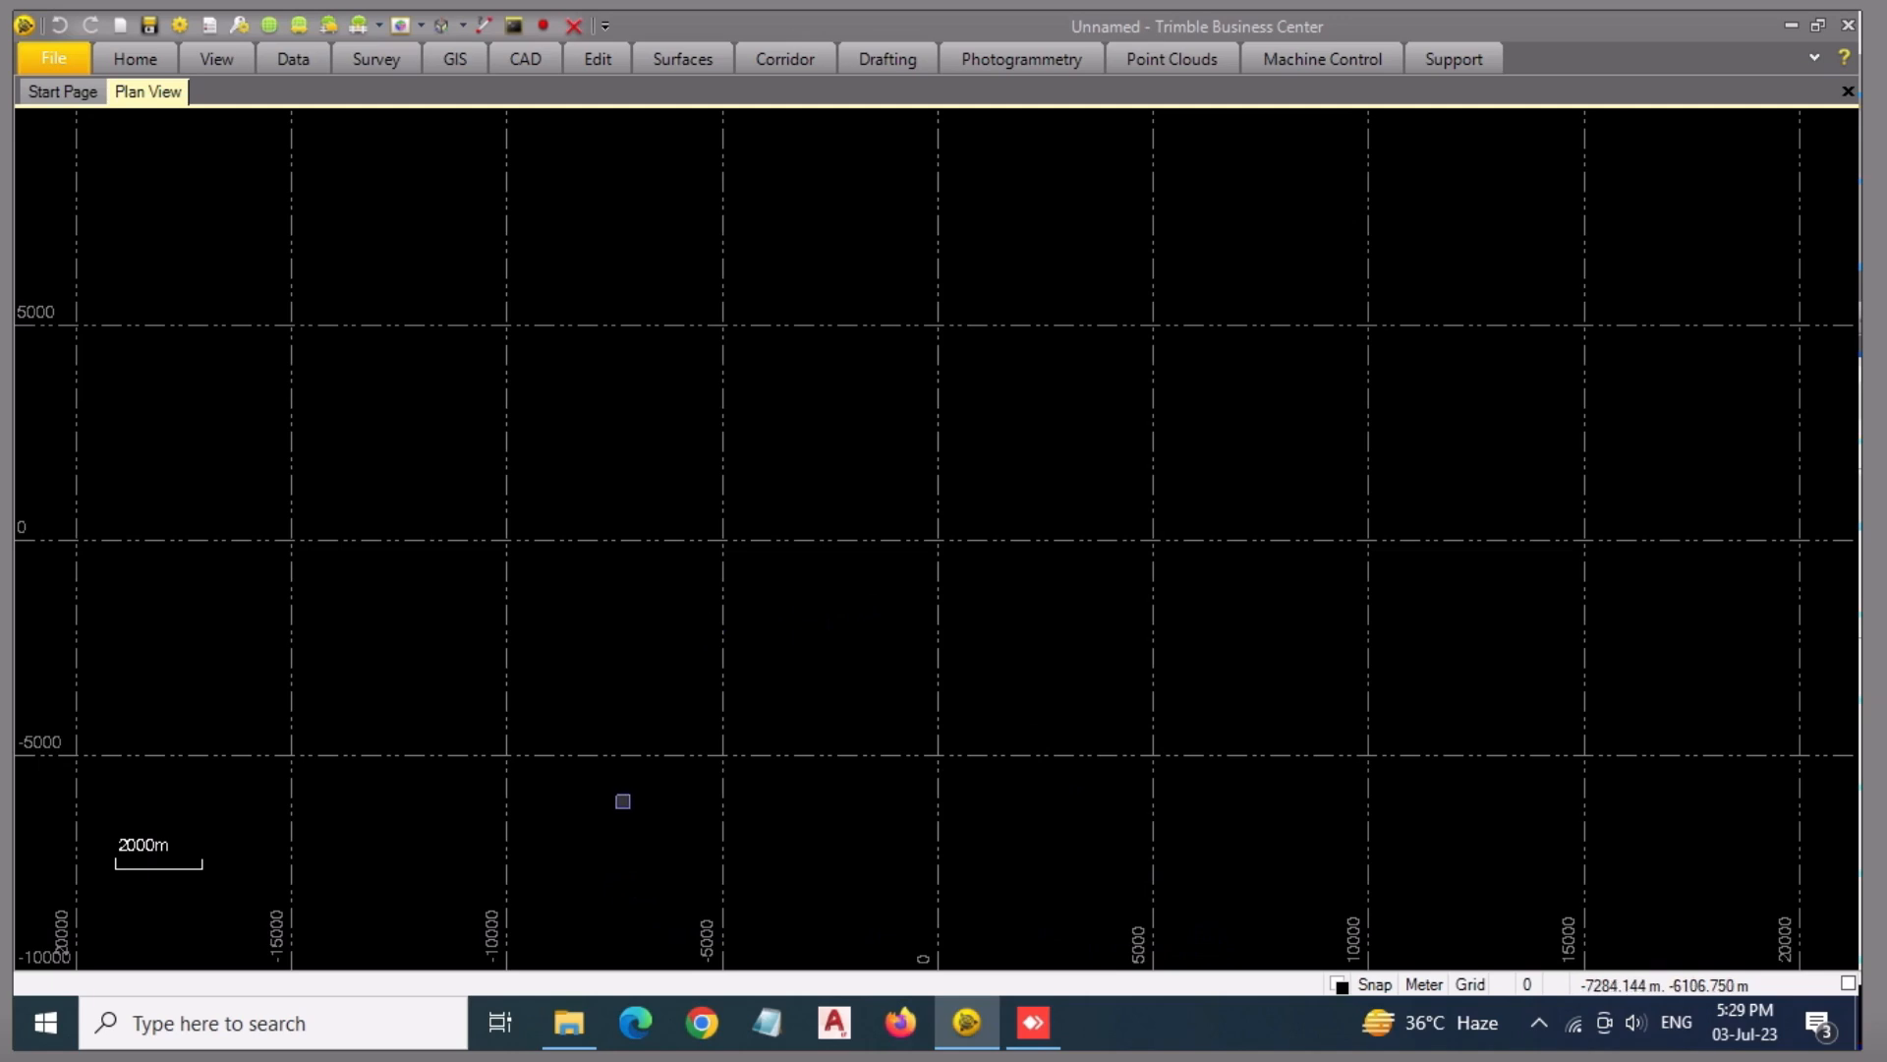
- Set the project's coordinate system to the recently used World wide/UTM, zone 43 North, WGS 1984 datum and EGM96 (Global) geoid
left_click(300, 29)
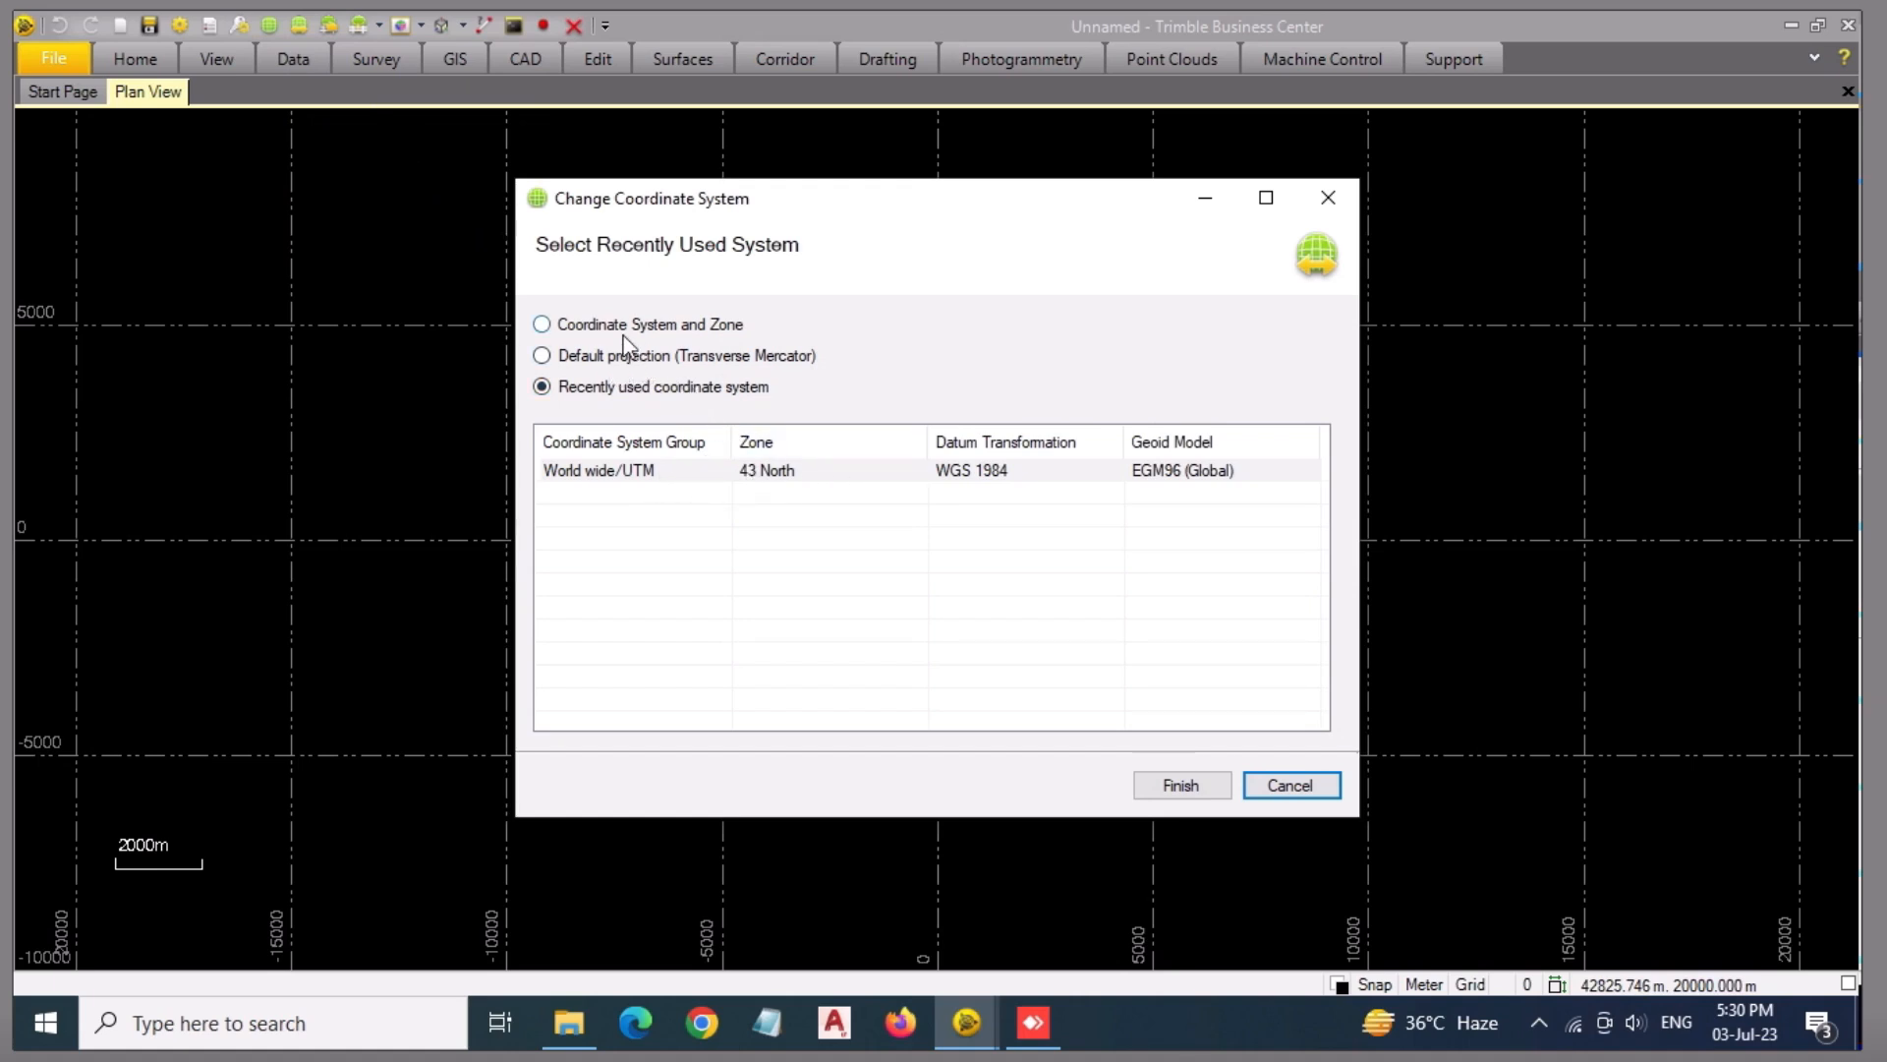
left_click(568, 331)
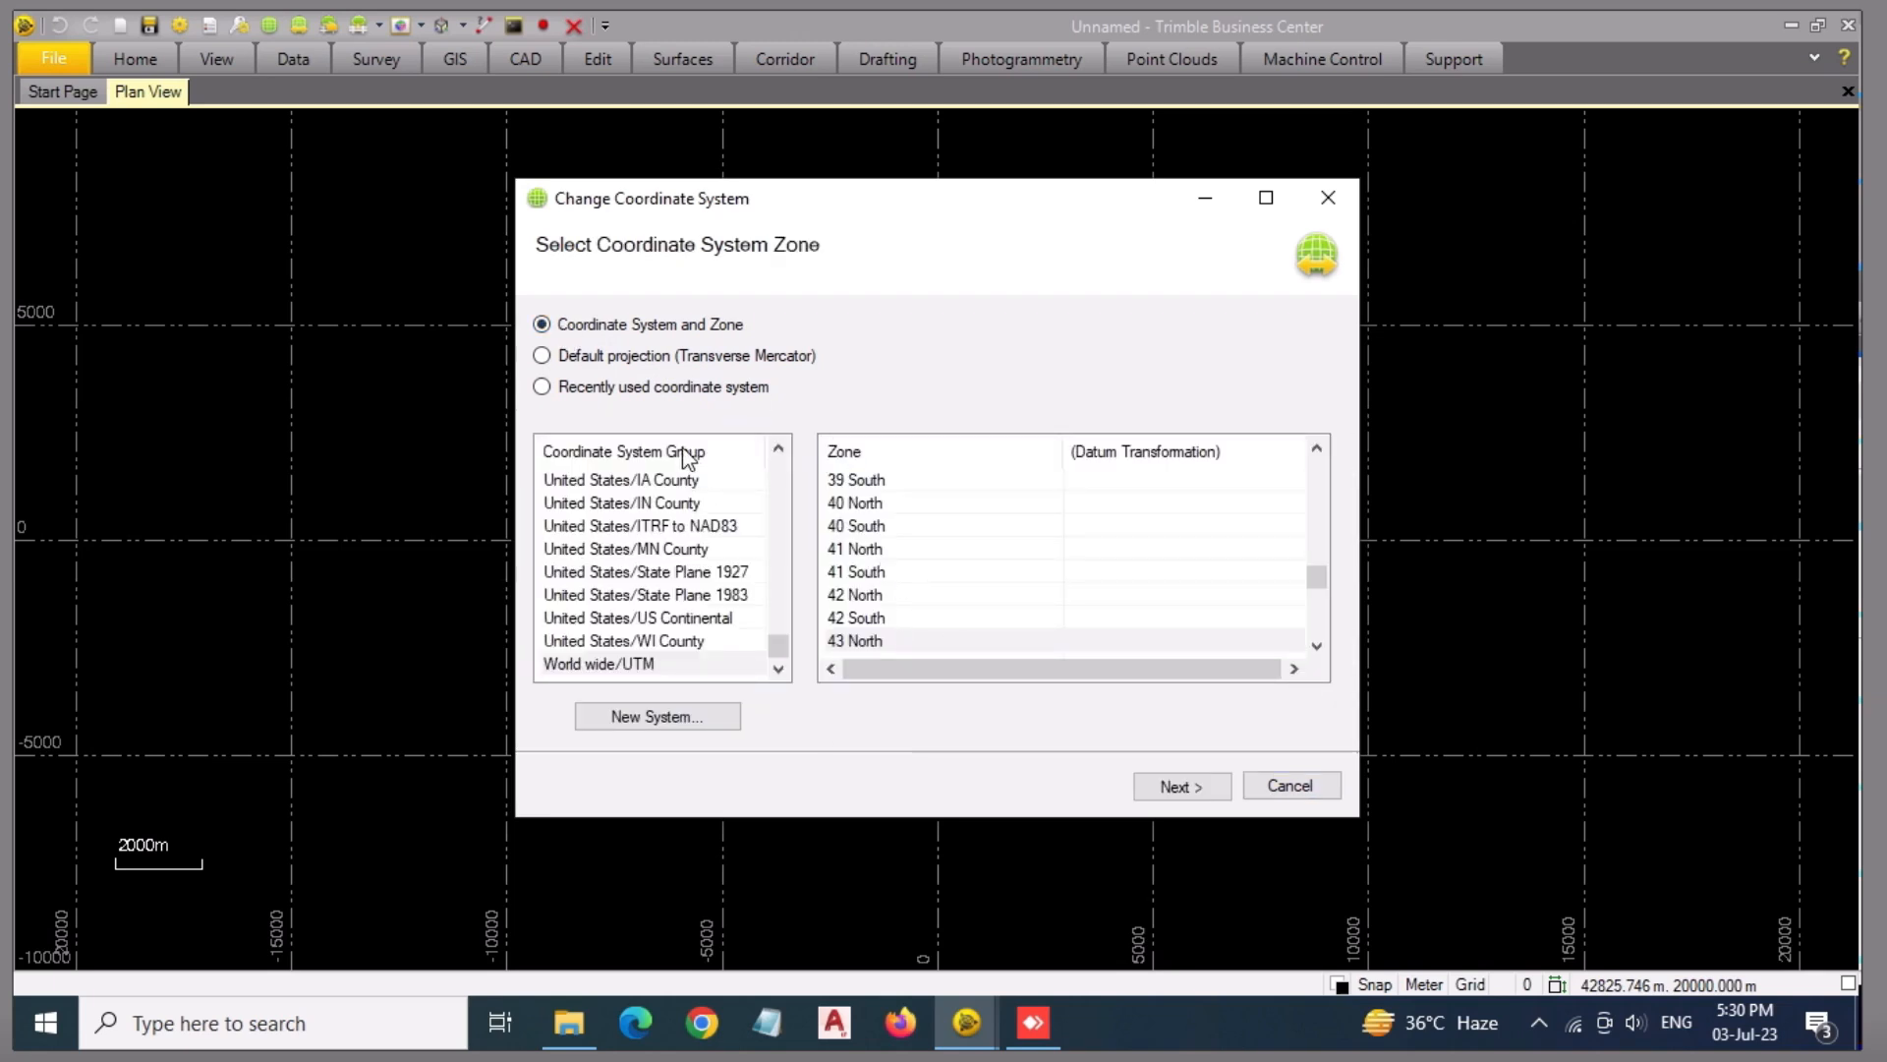
left_click(623, 391)
left_click(724, 475)
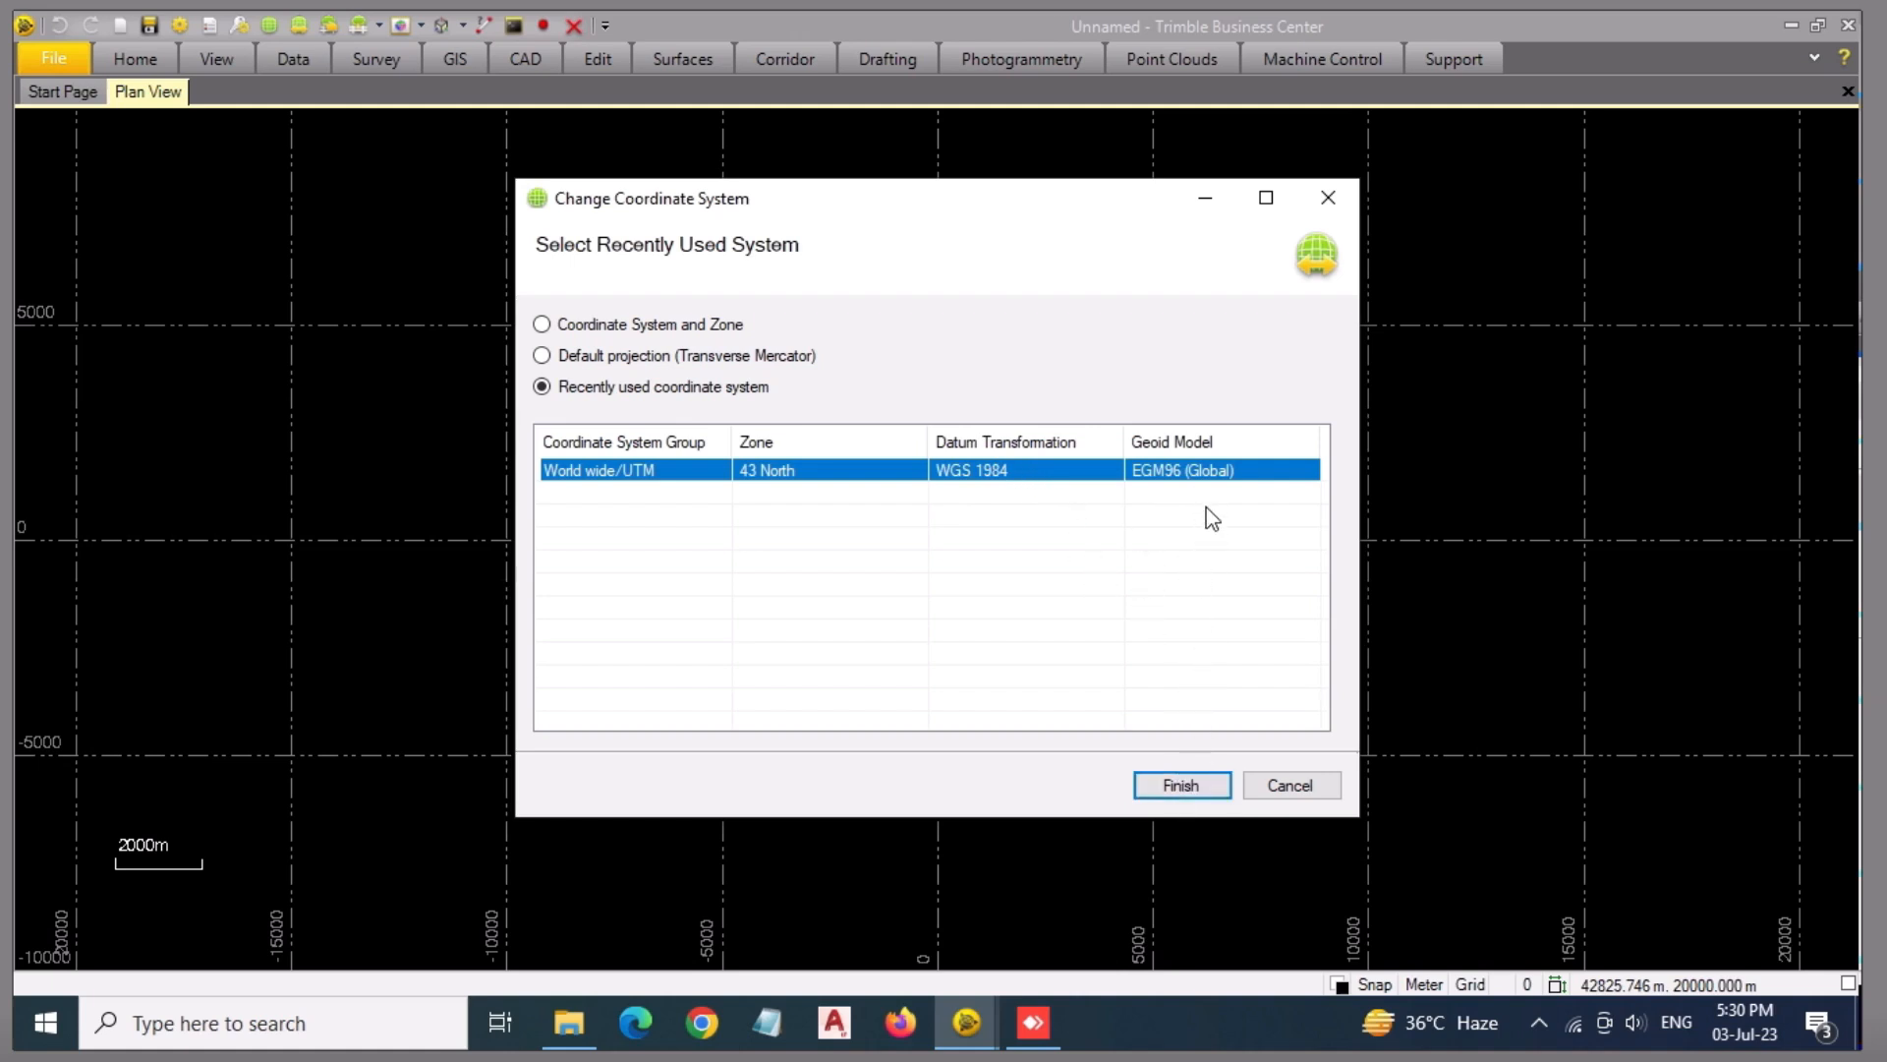
left_click(1187, 786)
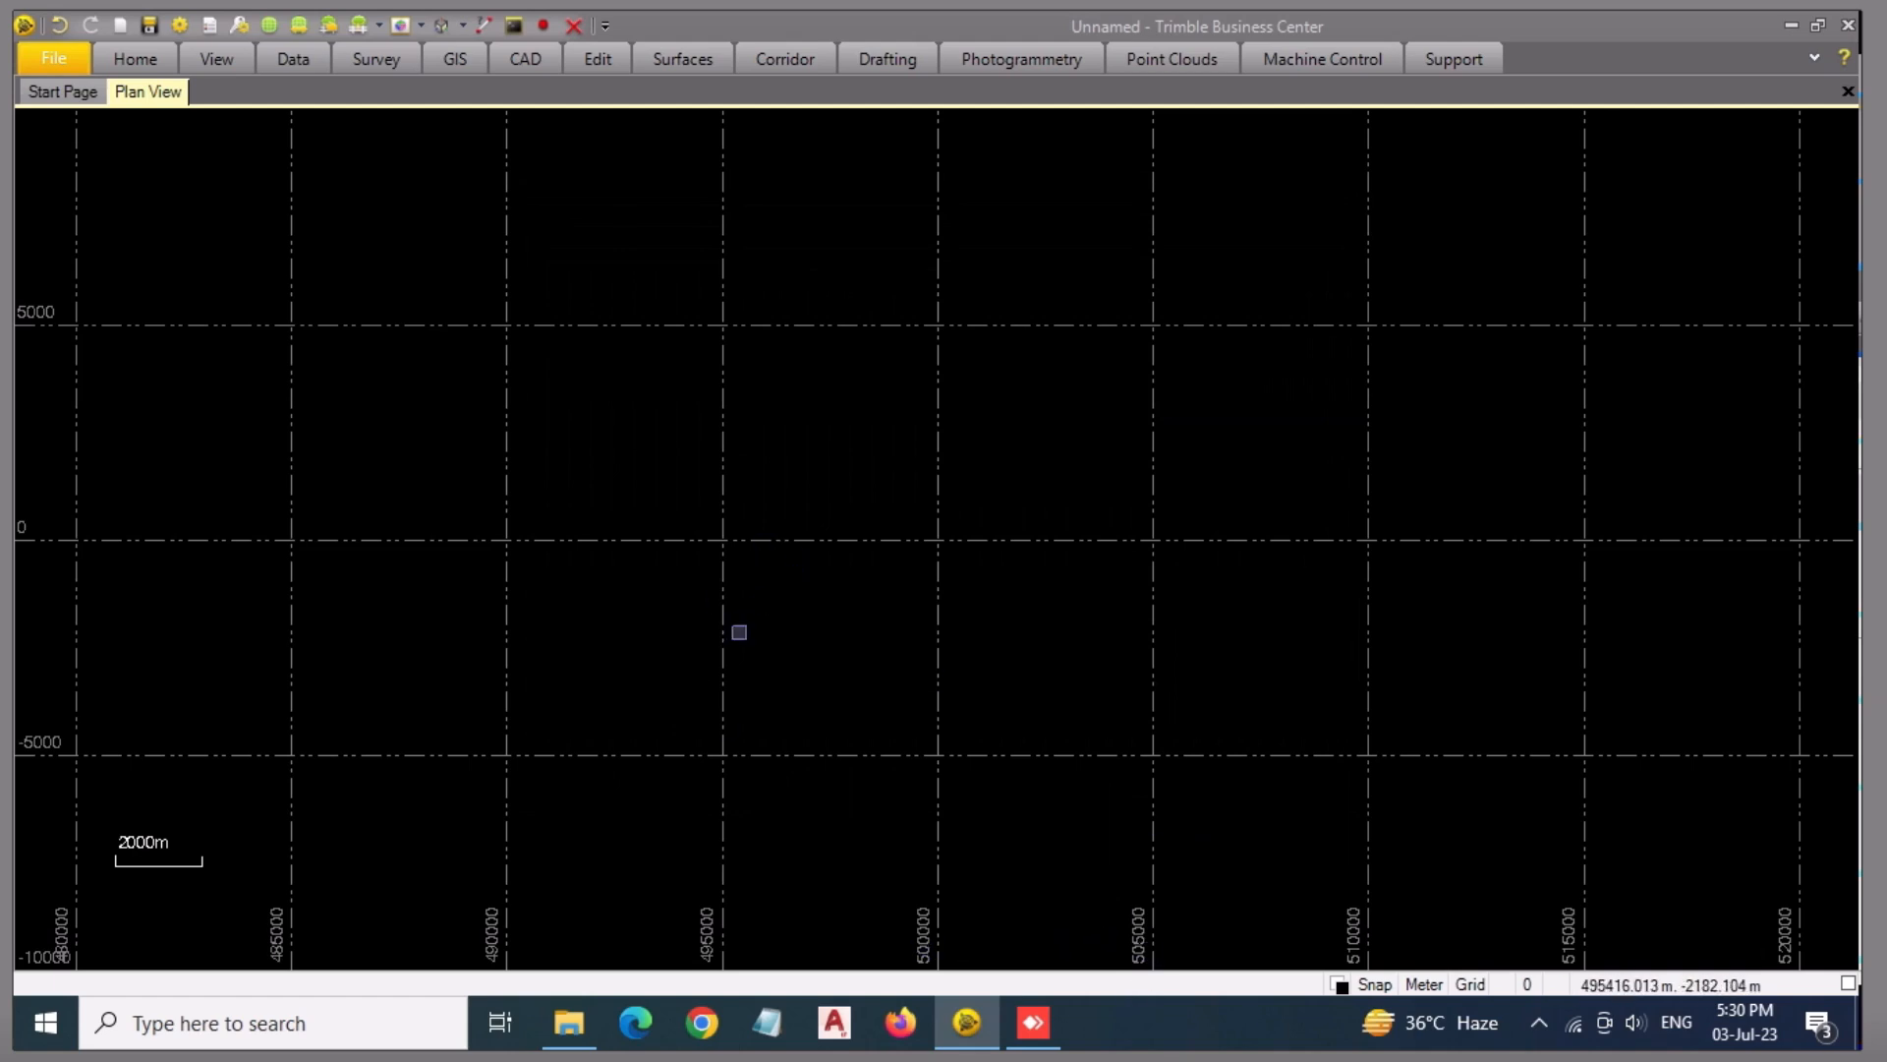
- Open the BASE subfolder of DGPS data process TBC and CORS on Local Disk (E:)
mouse_move(567, 1043)
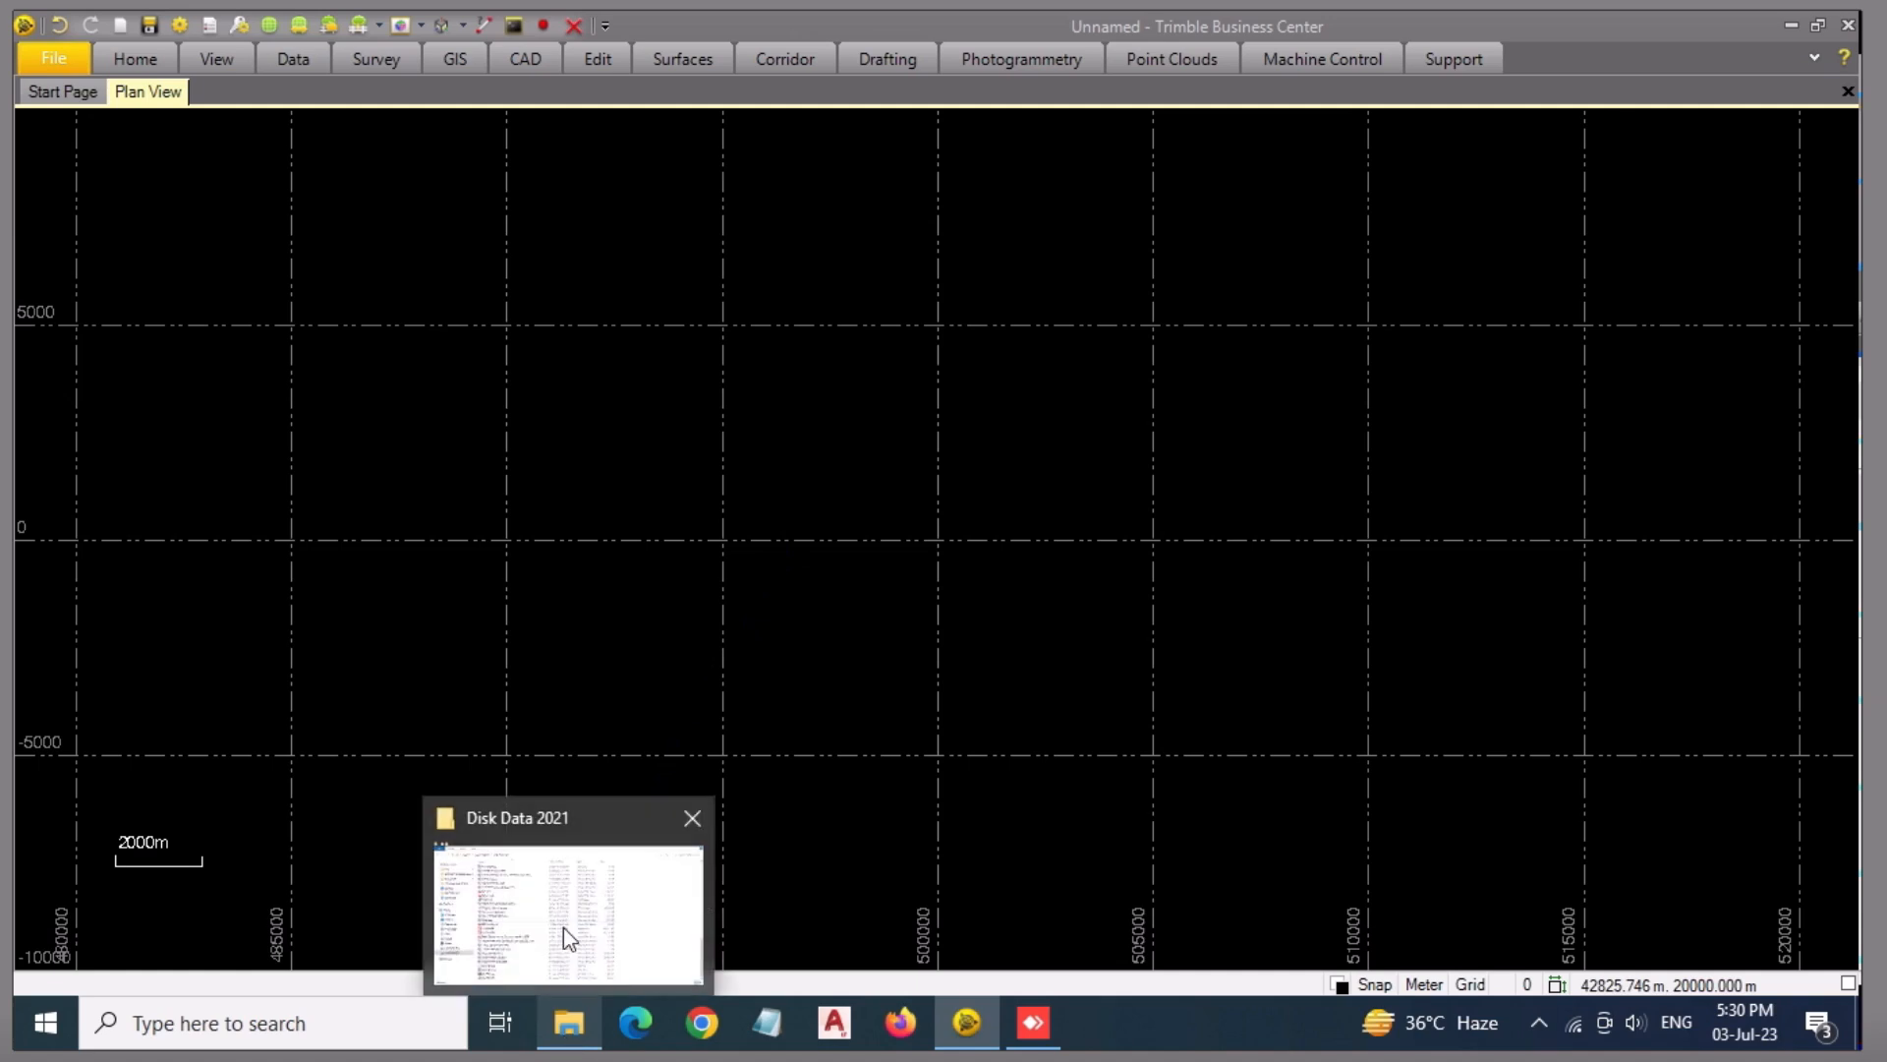
mouse_move(563, 918)
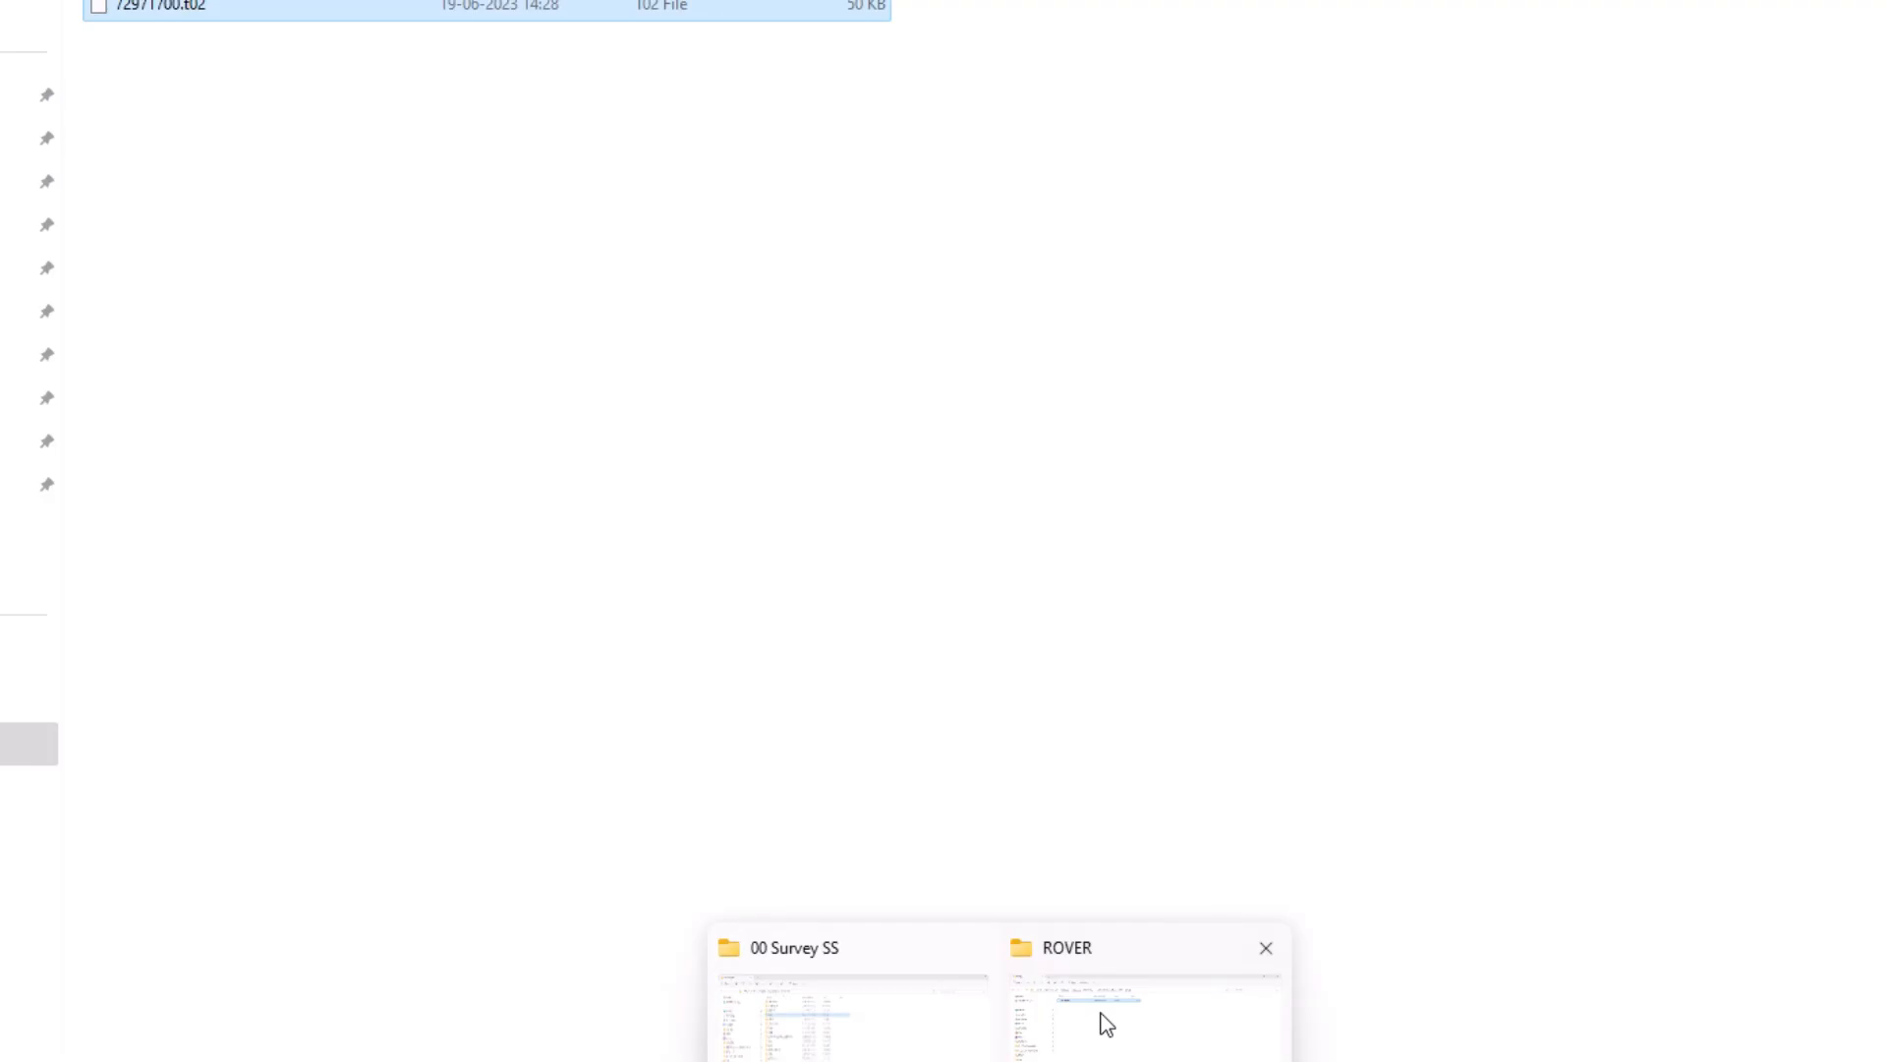
left_click(1071, 994)
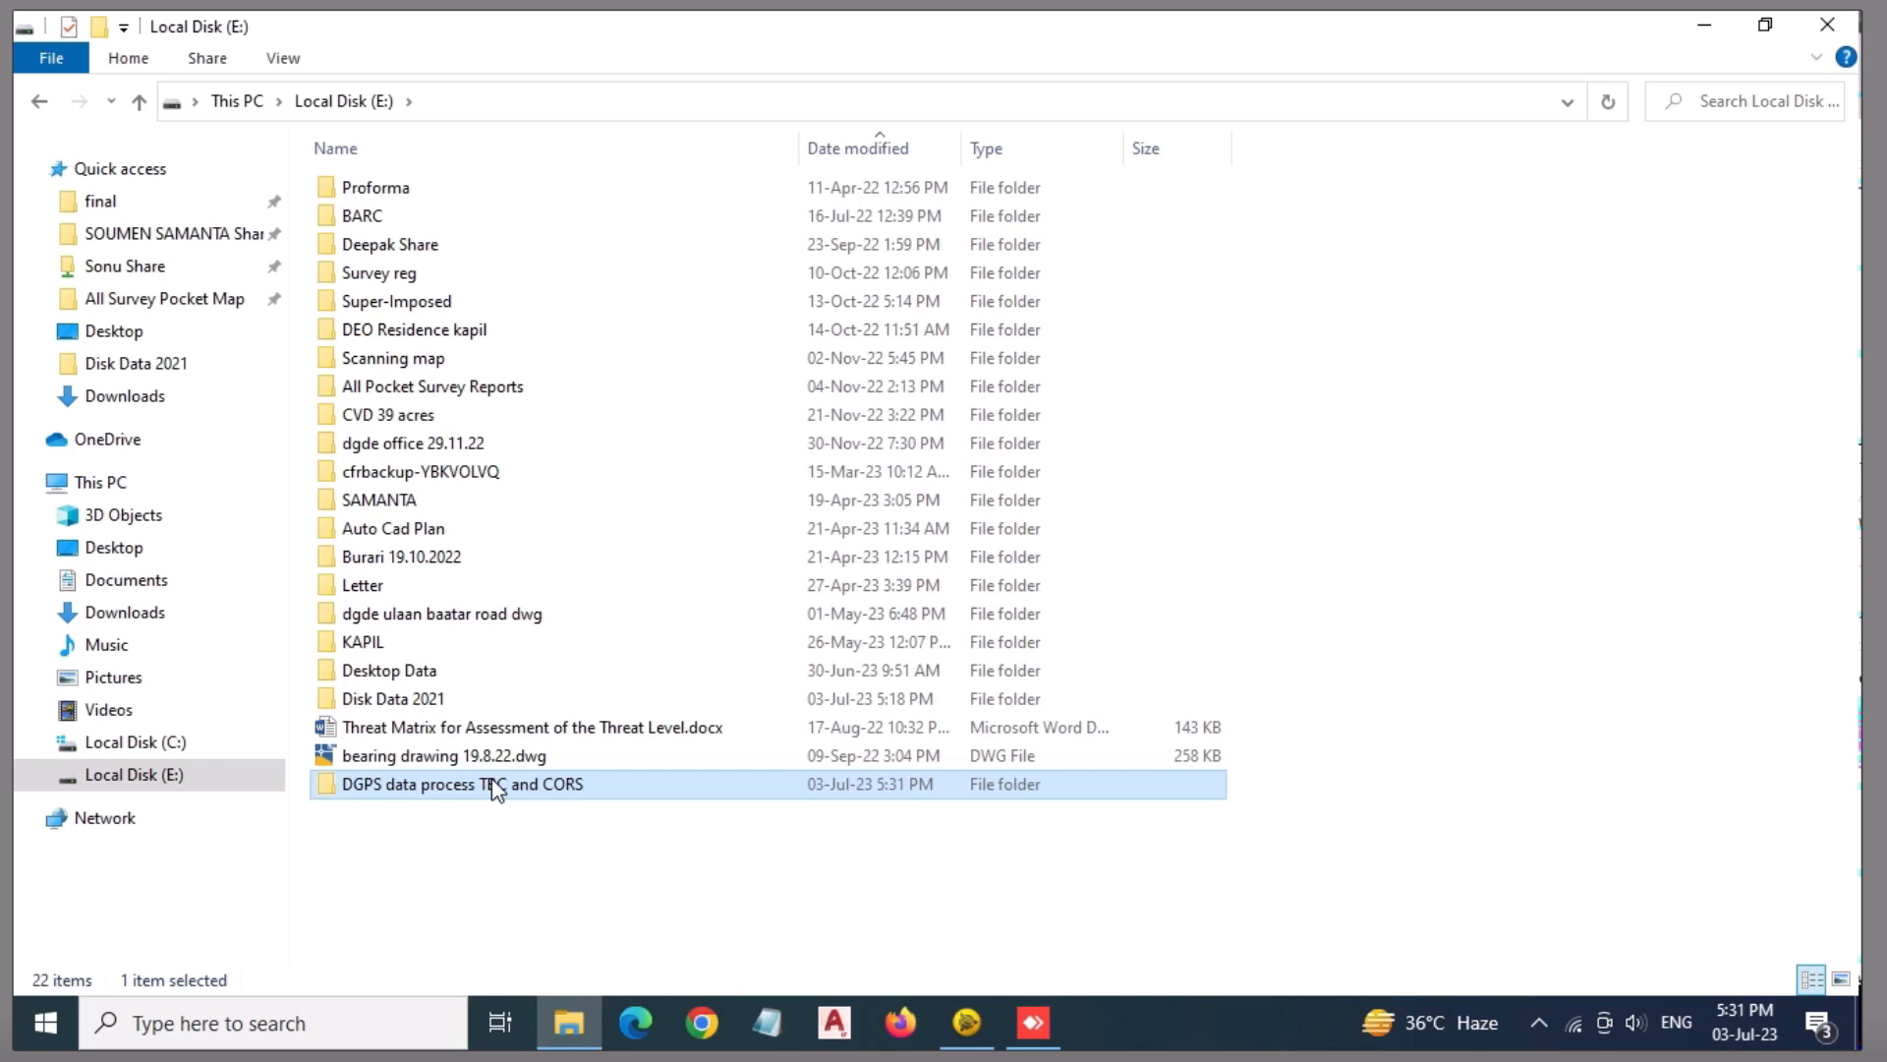
double_click(496, 783)
double_click(373, 188)
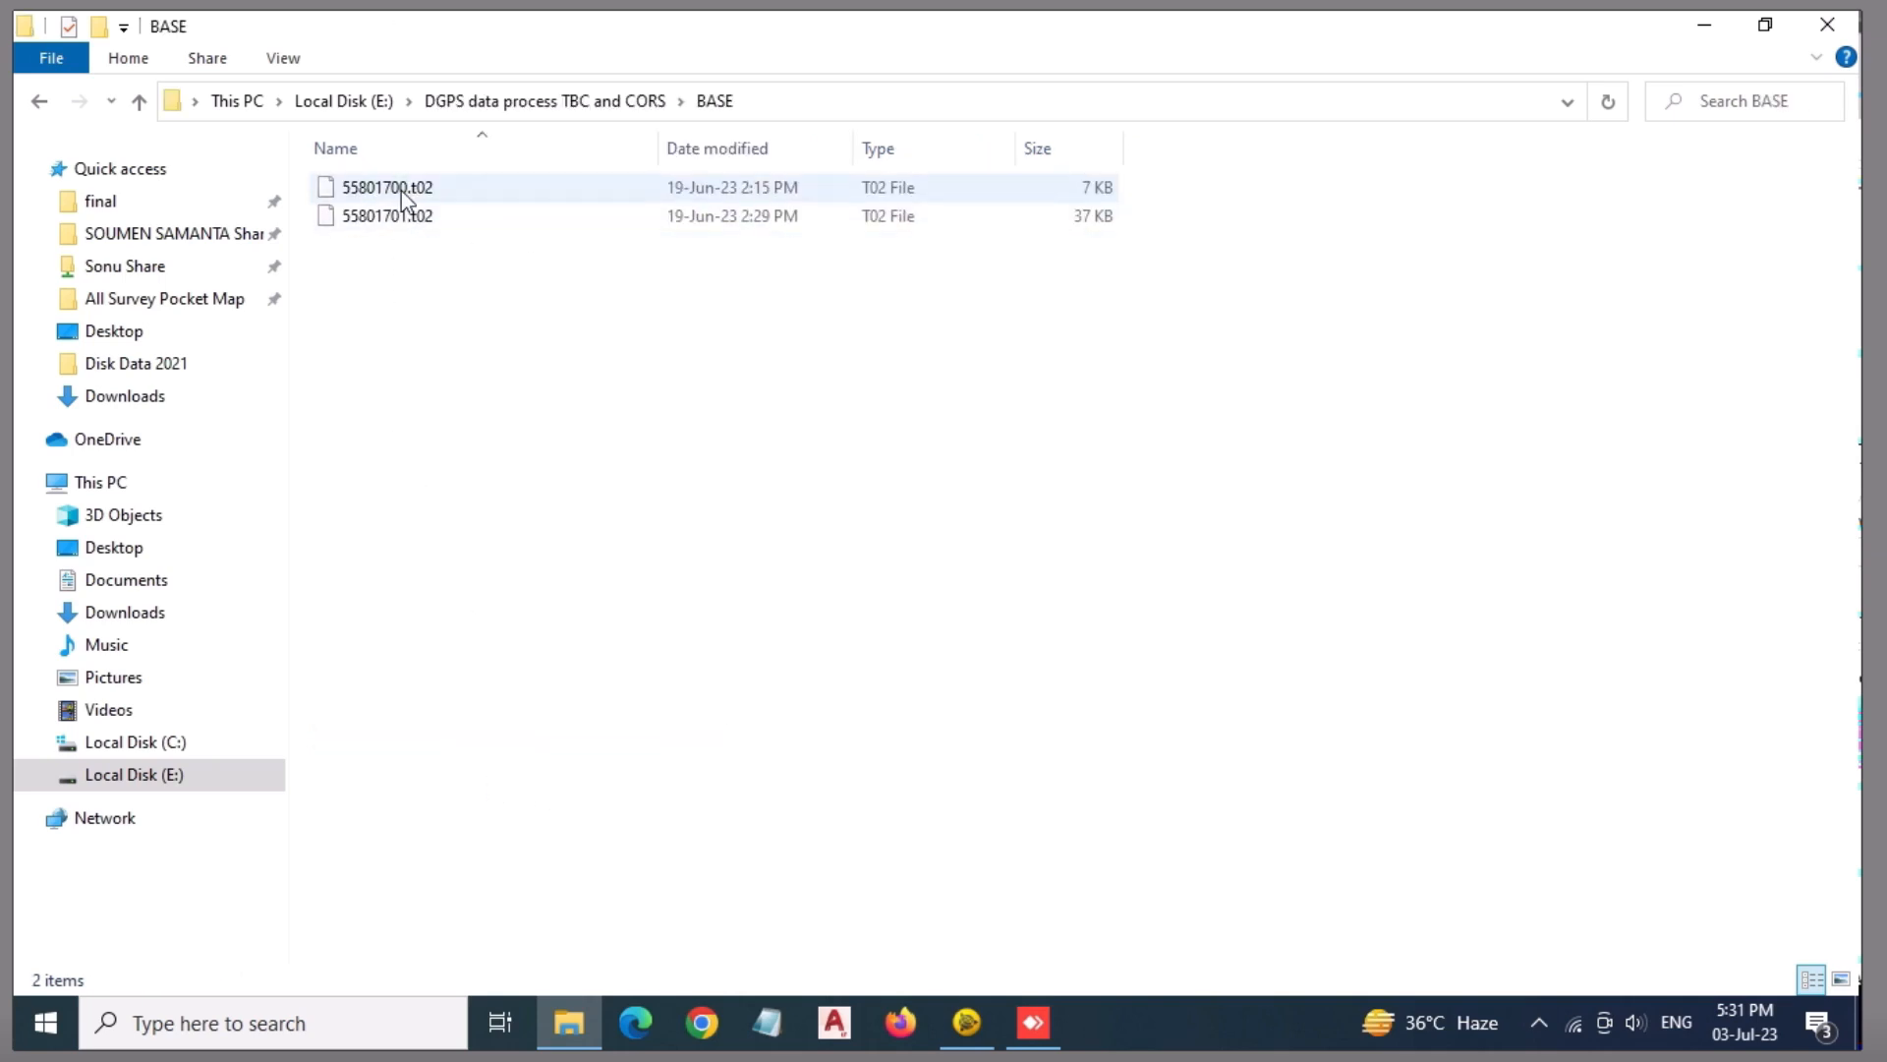
- Bring base file 55801701.t02 from the BASE folder into the Trimble Business Center plan view for raw data check-in
left_click(421, 214)
left_click_drag(479, 221, 344, 367)
left_click(344, 368)
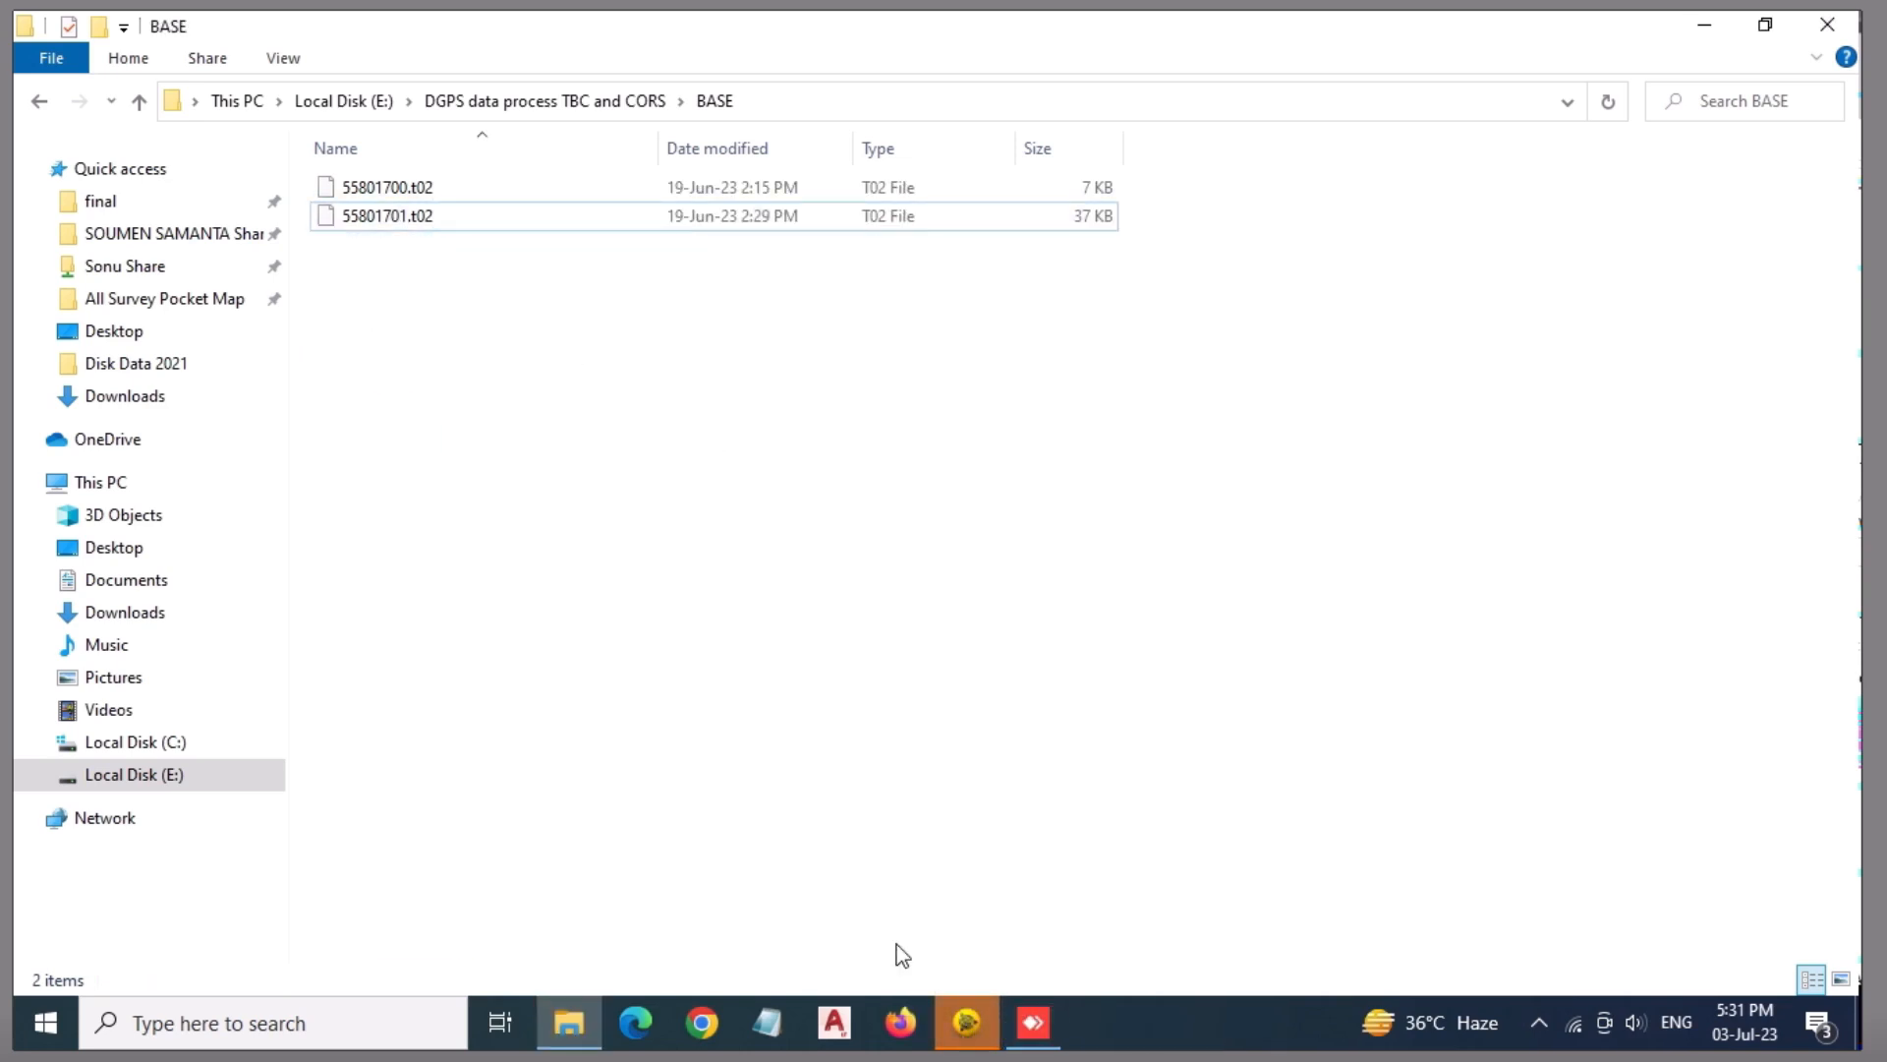
left_click(968, 1024)
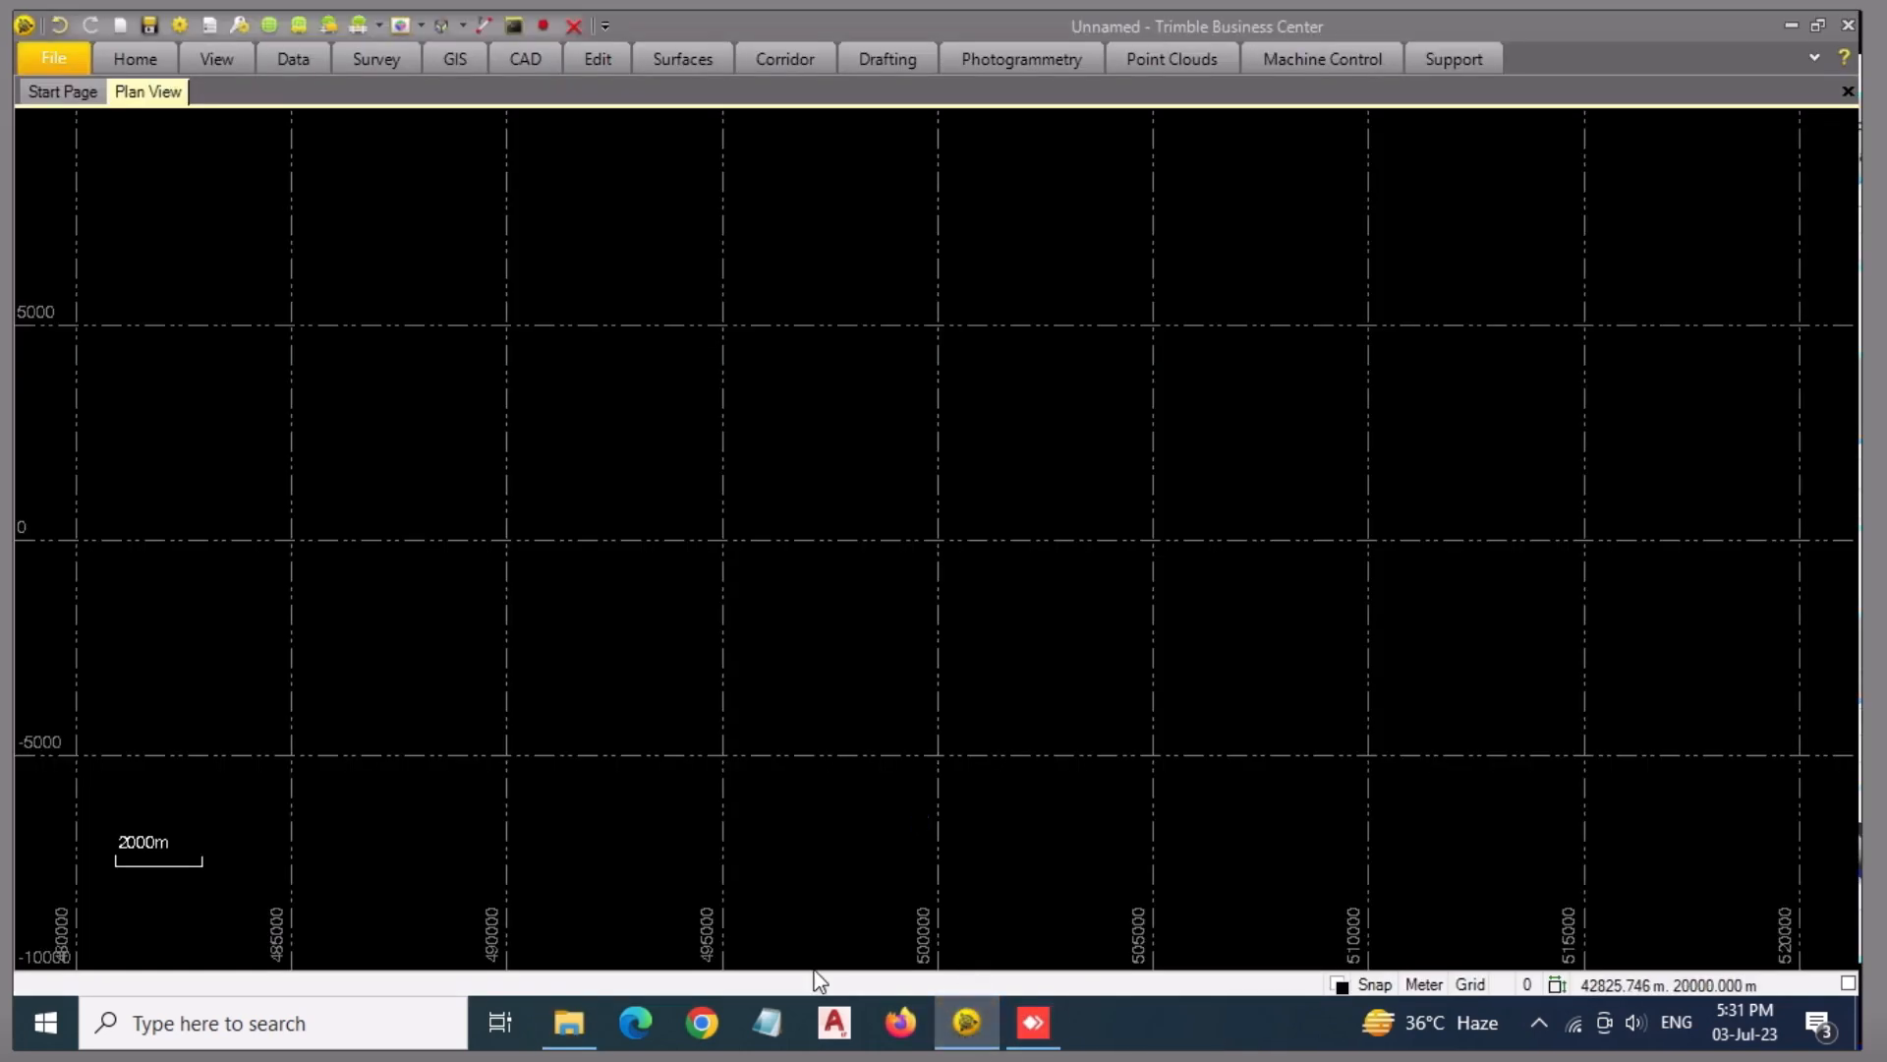
left_click(569, 1022)
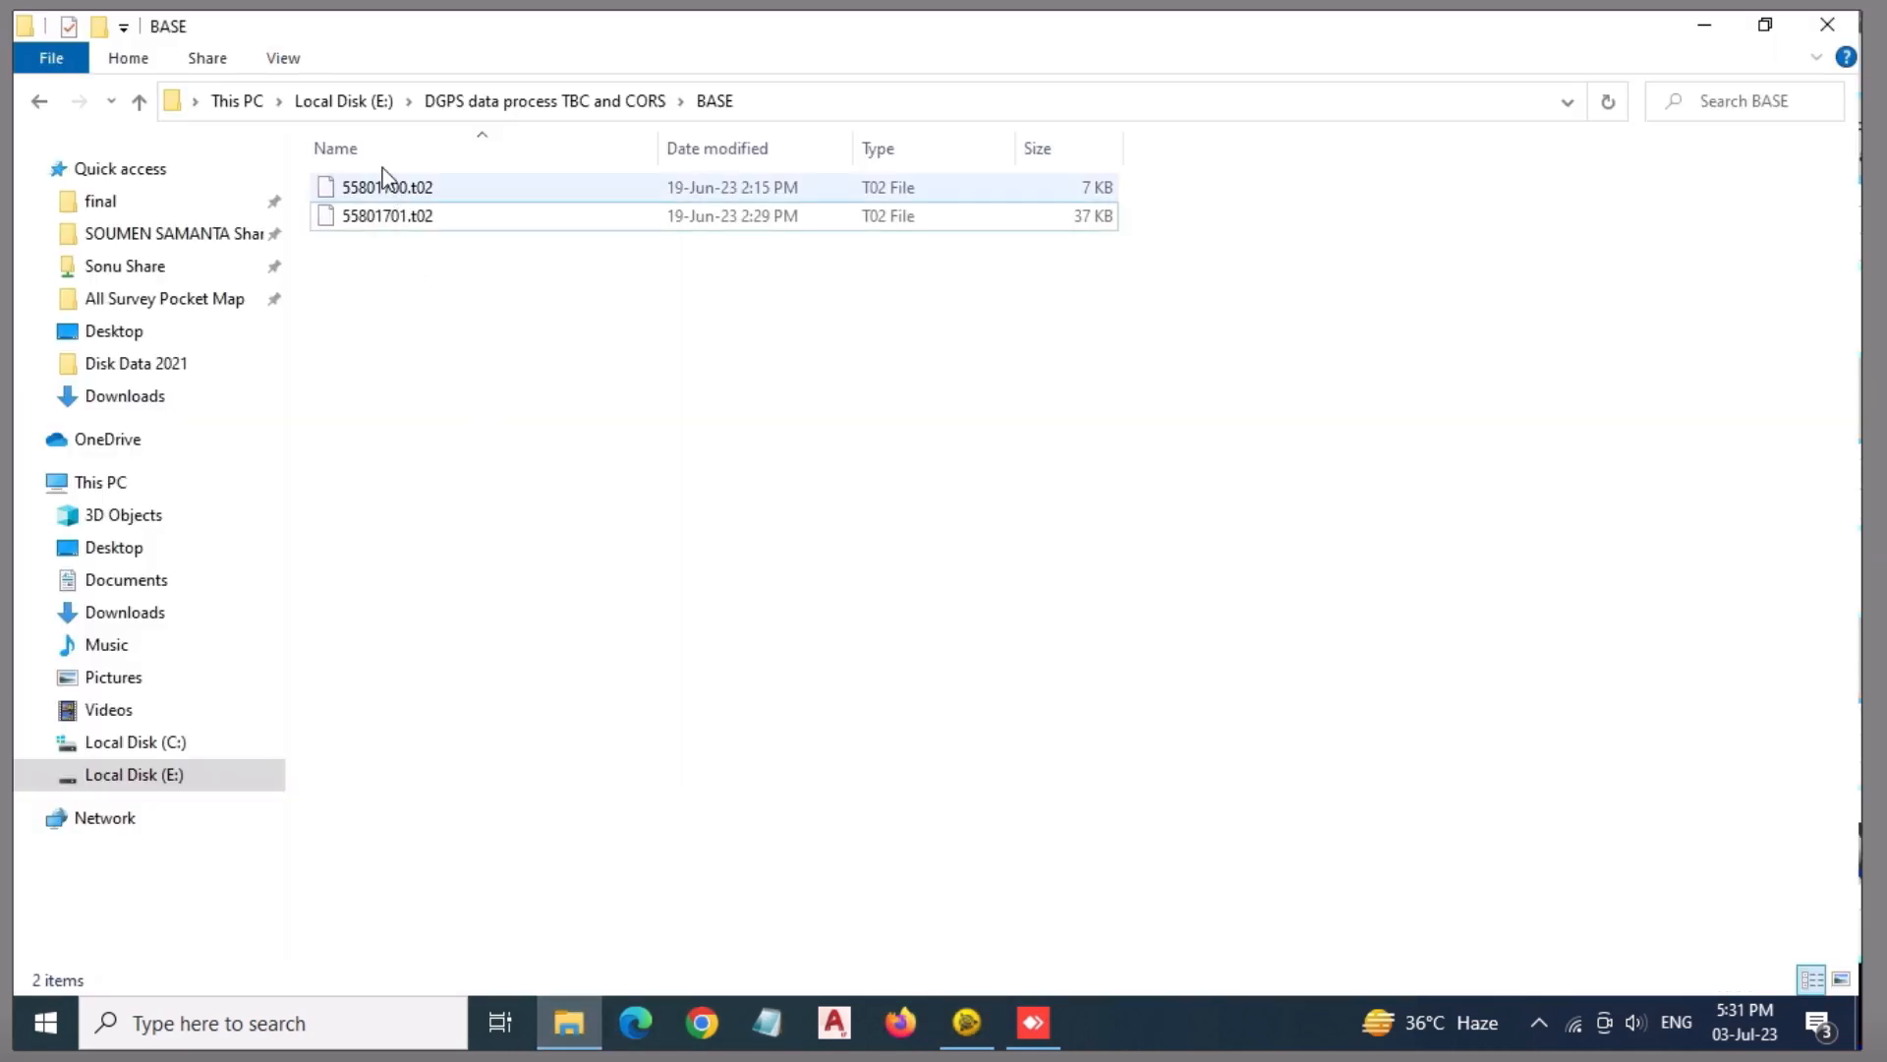
left_click(392, 215)
left_click_drag(506, 219, 924, 631)
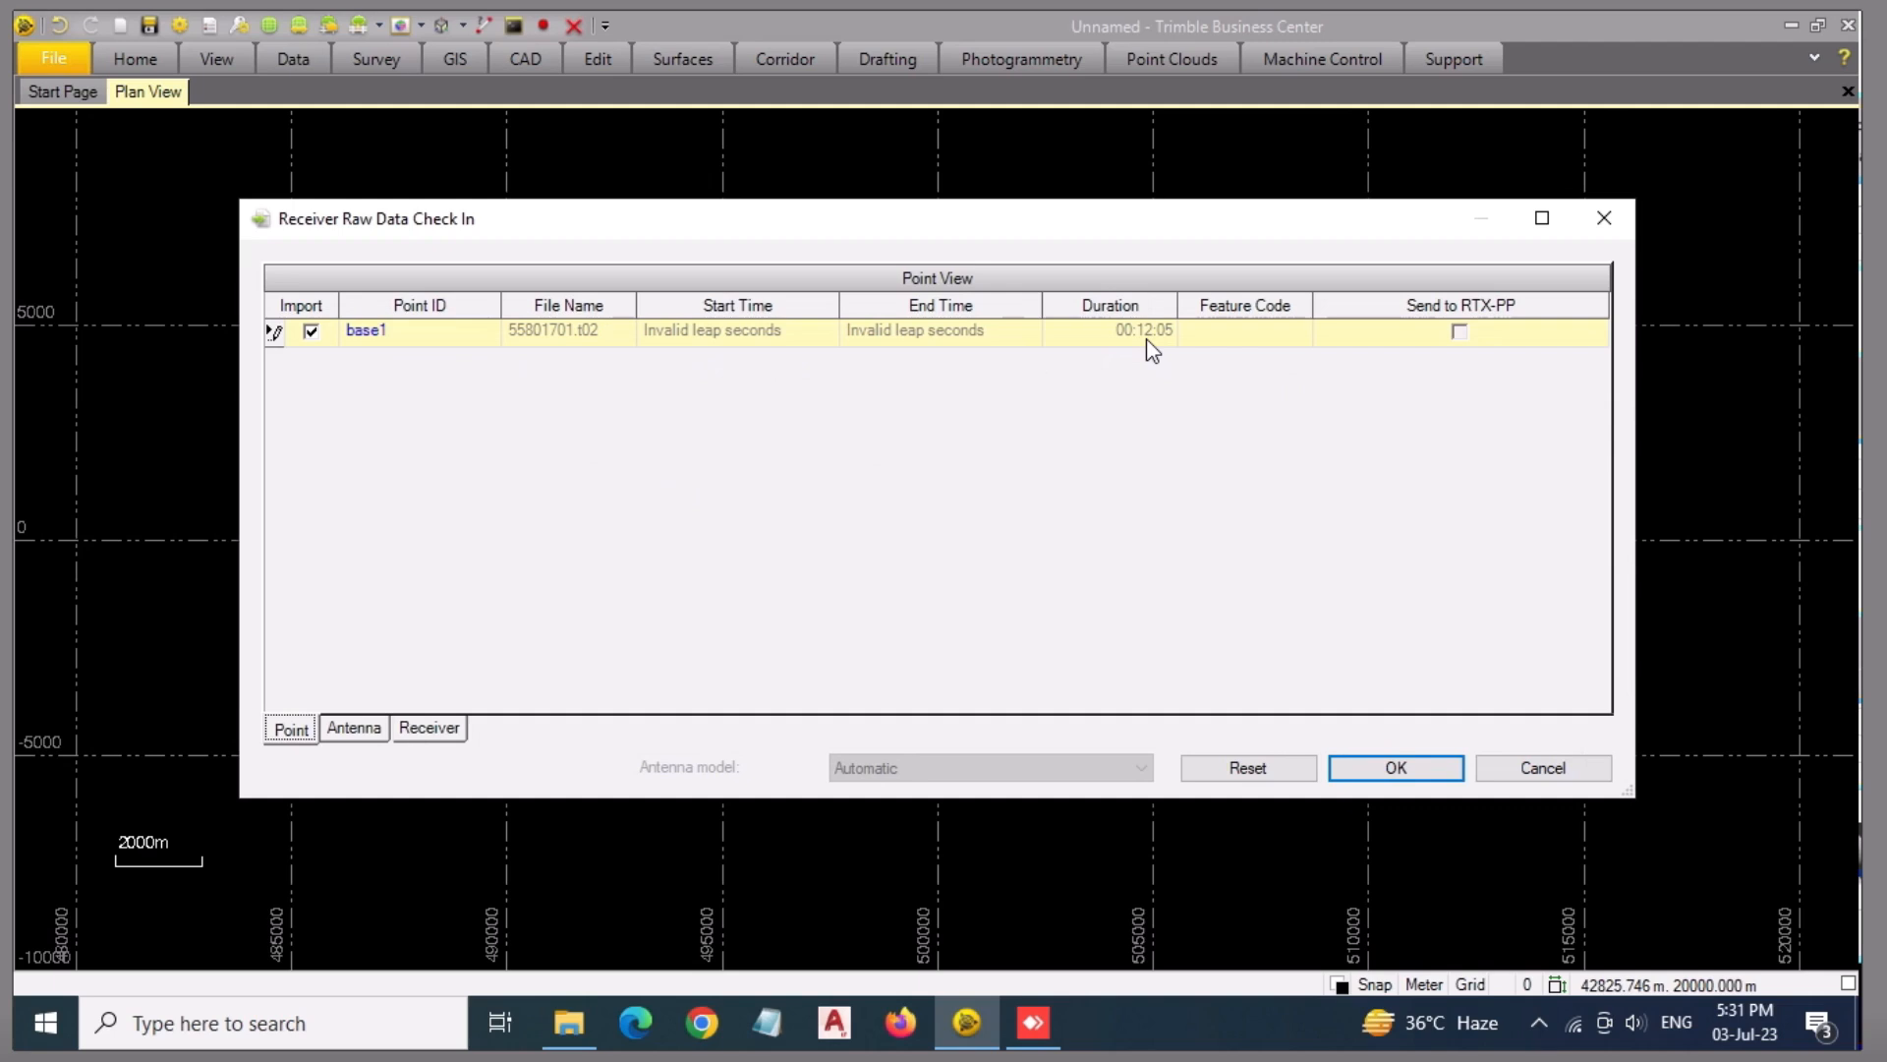
- Review the antenna and receiver details of base1, and accept the import of its raw data
left_click(1461, 334)
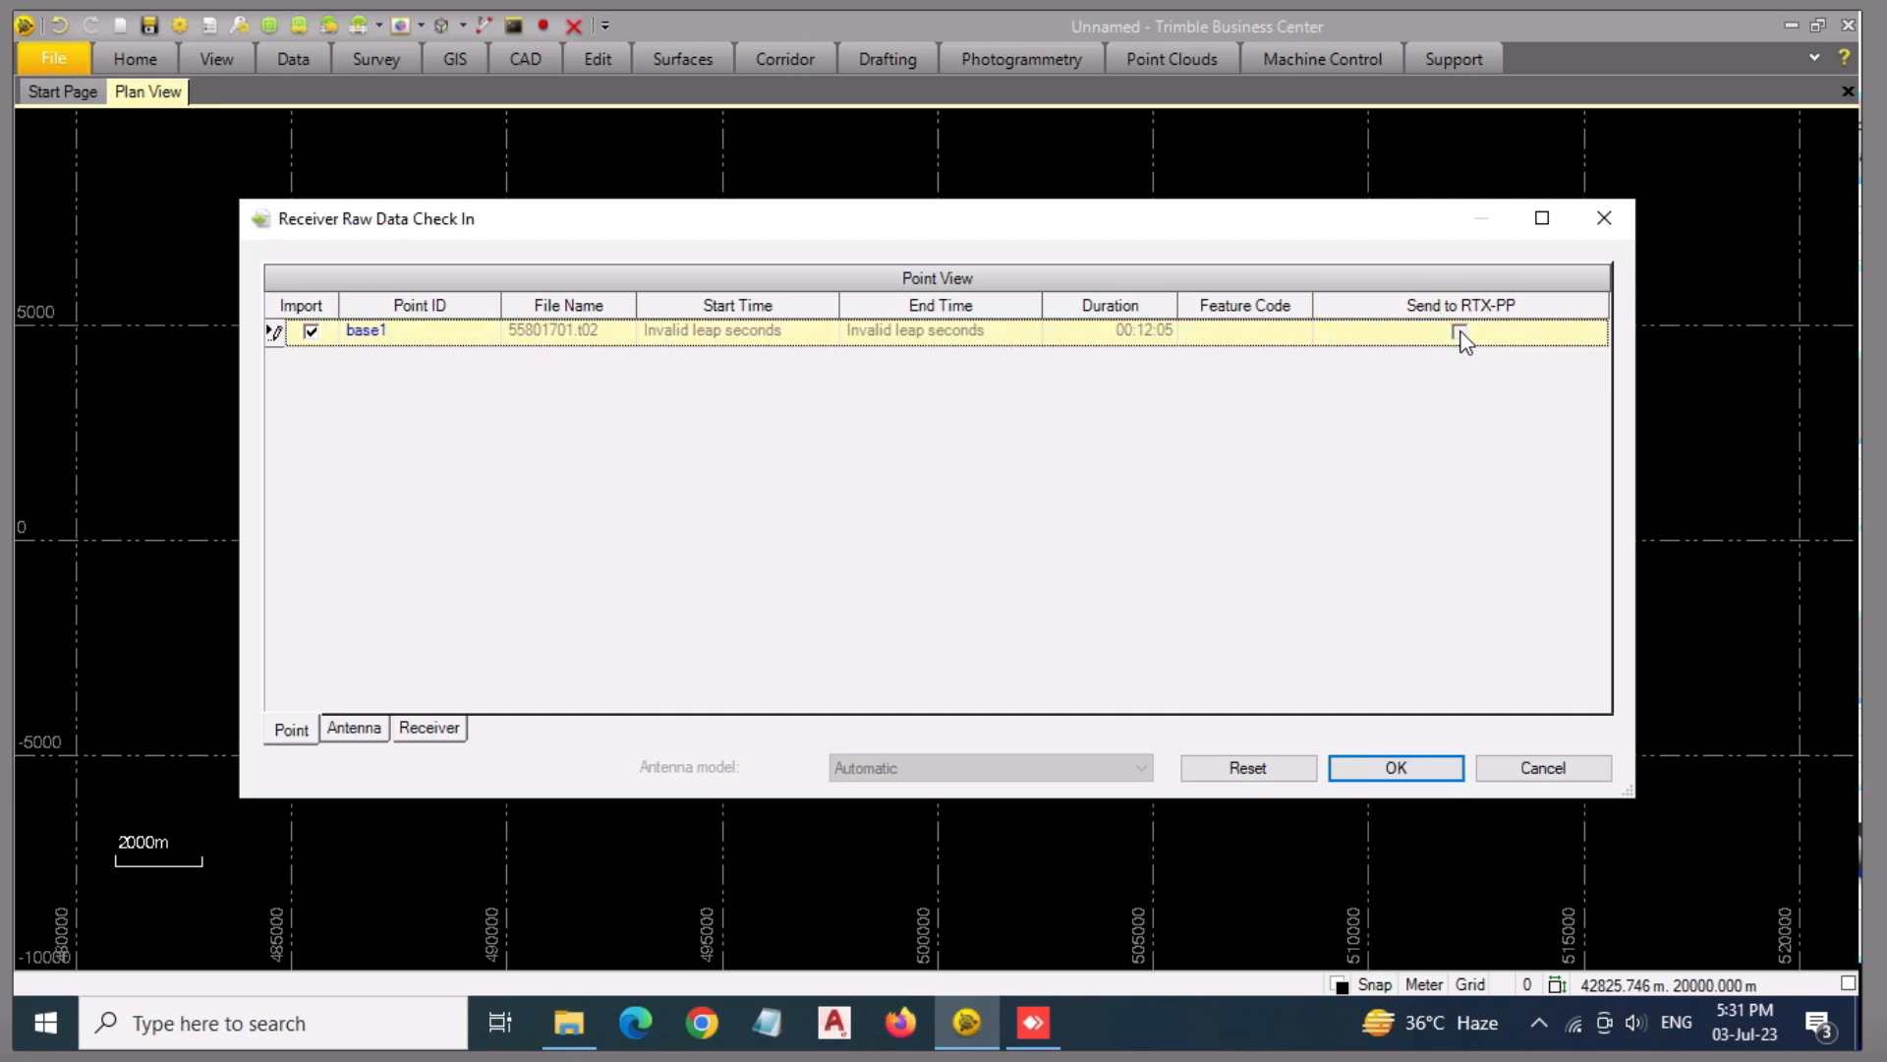
left_click(362, 730)
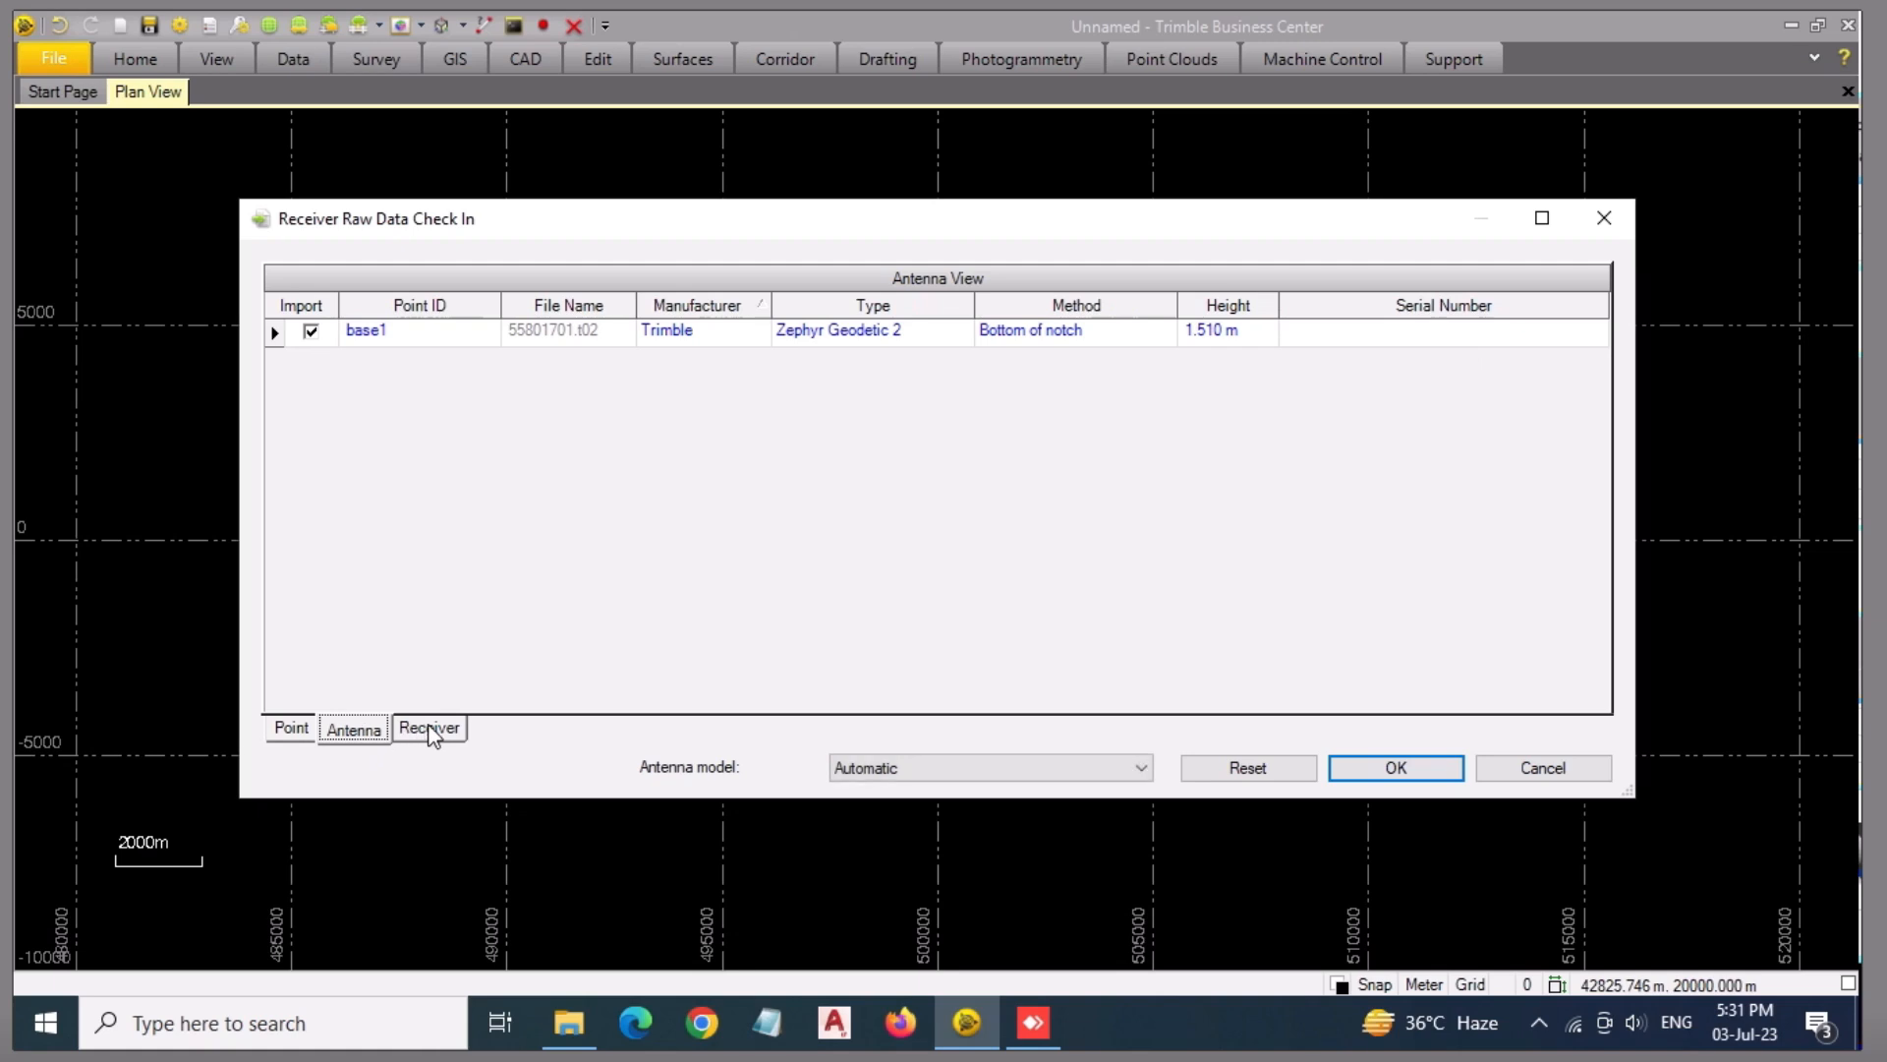
left_click(418, 729)
left_click(352, 729)
left_click(291, 729)
left_click(1470, 338)
left_click(1462, 335)
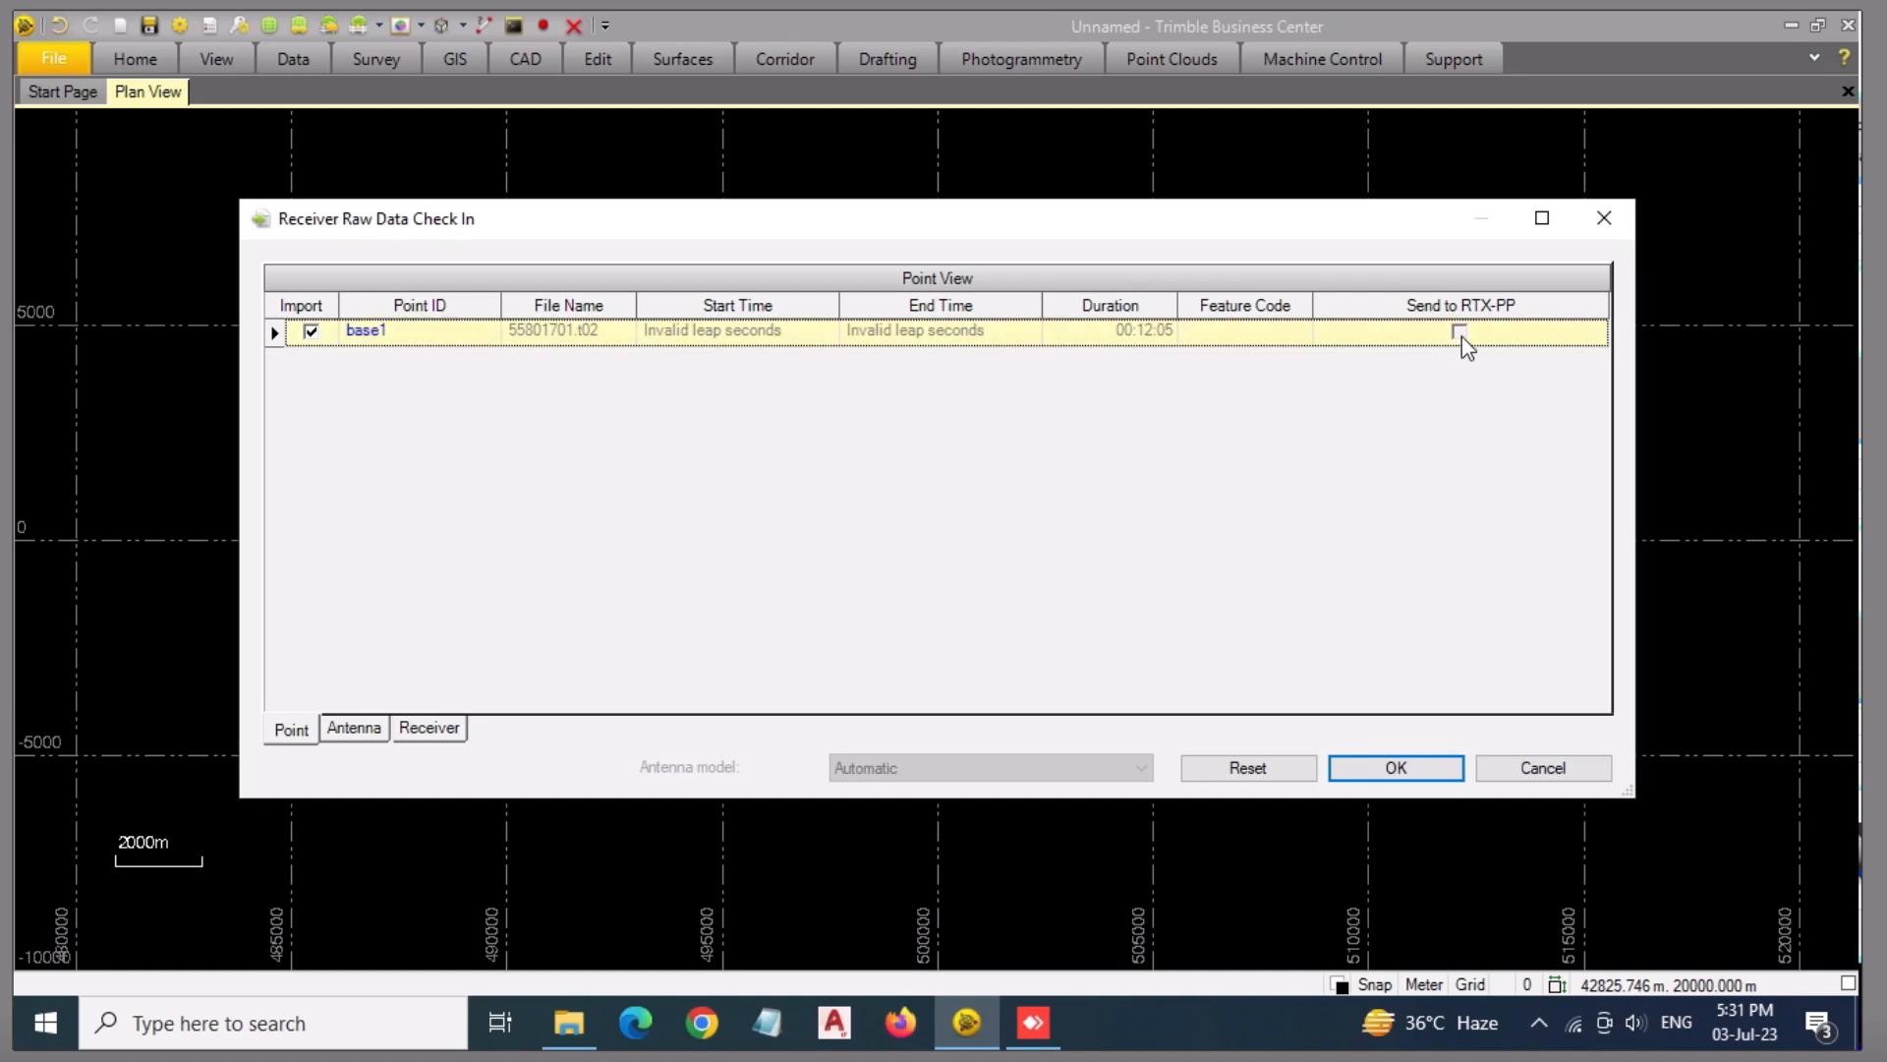
right_click(1461, 337)
left_click(1464, 344)
left_click(1390, 770)
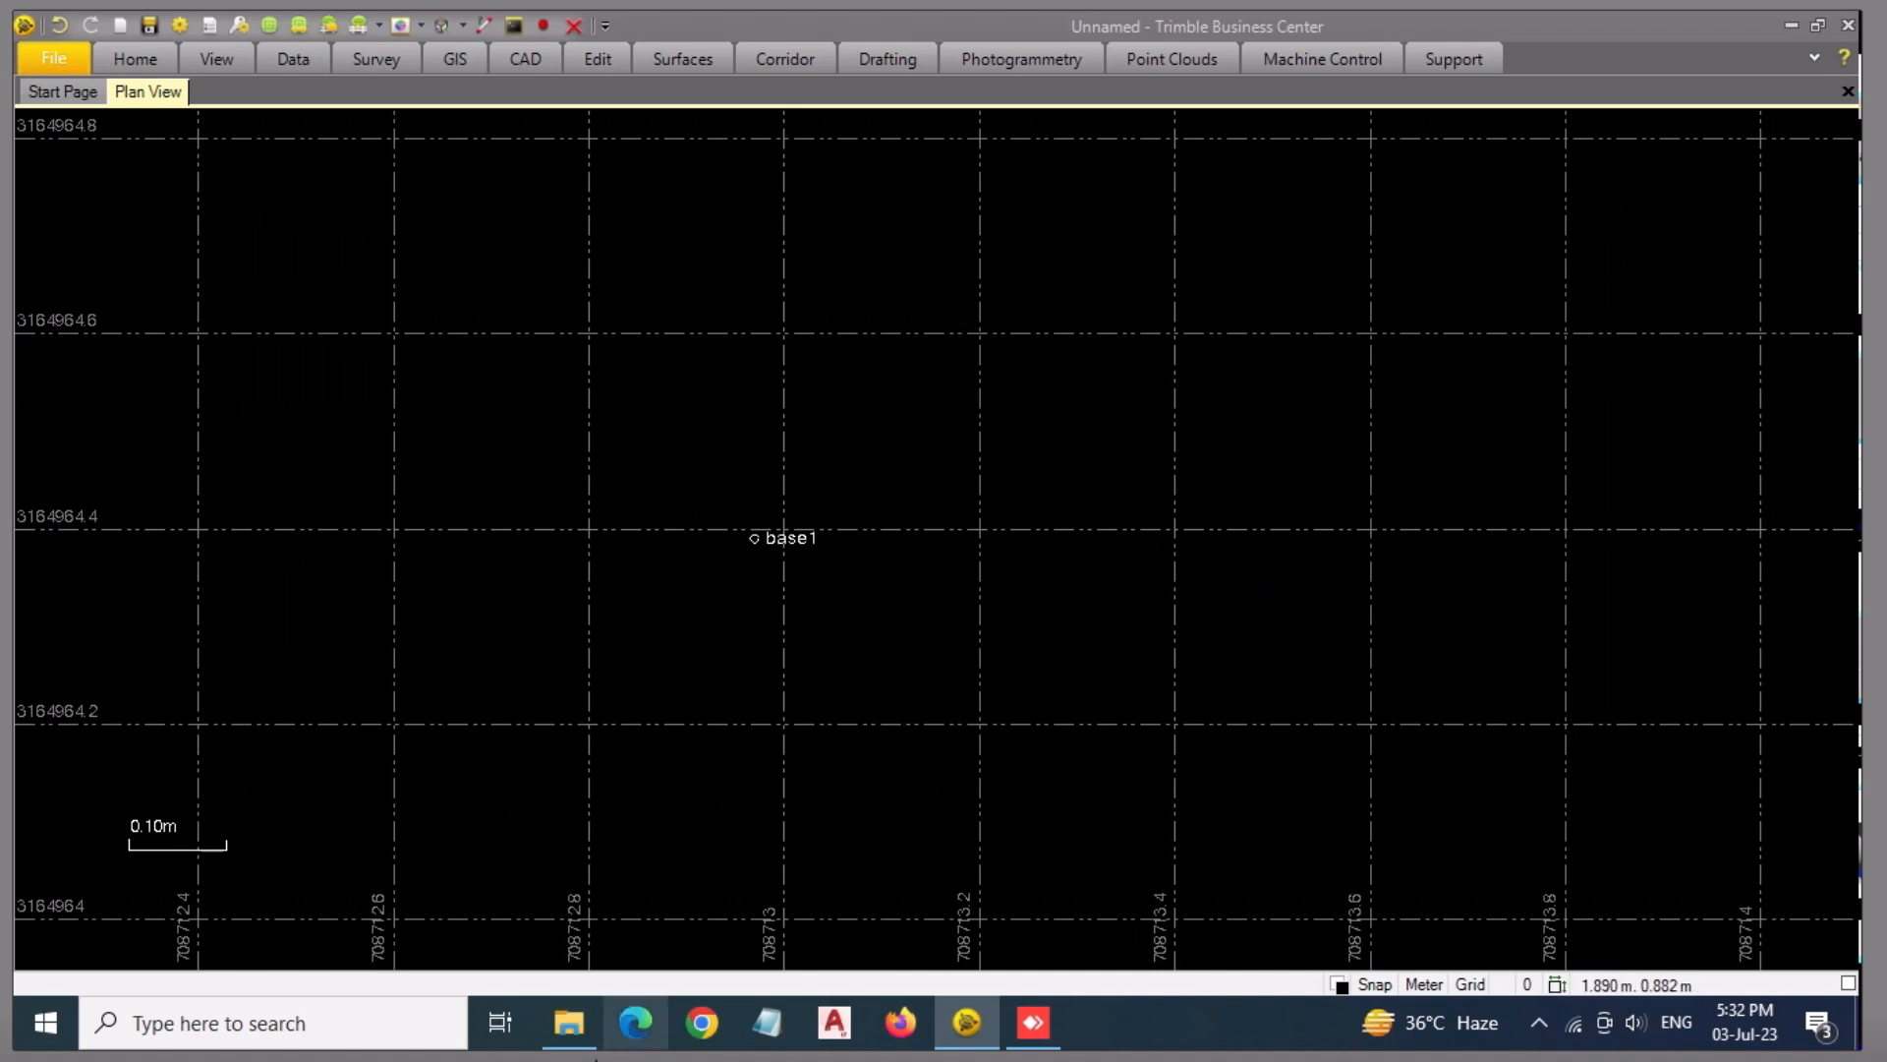
- Import base file 55801700.t02 into the project as point 1-fasts
left_click(580, 1018)
left_click_drag(451, 193, 1024, 382)
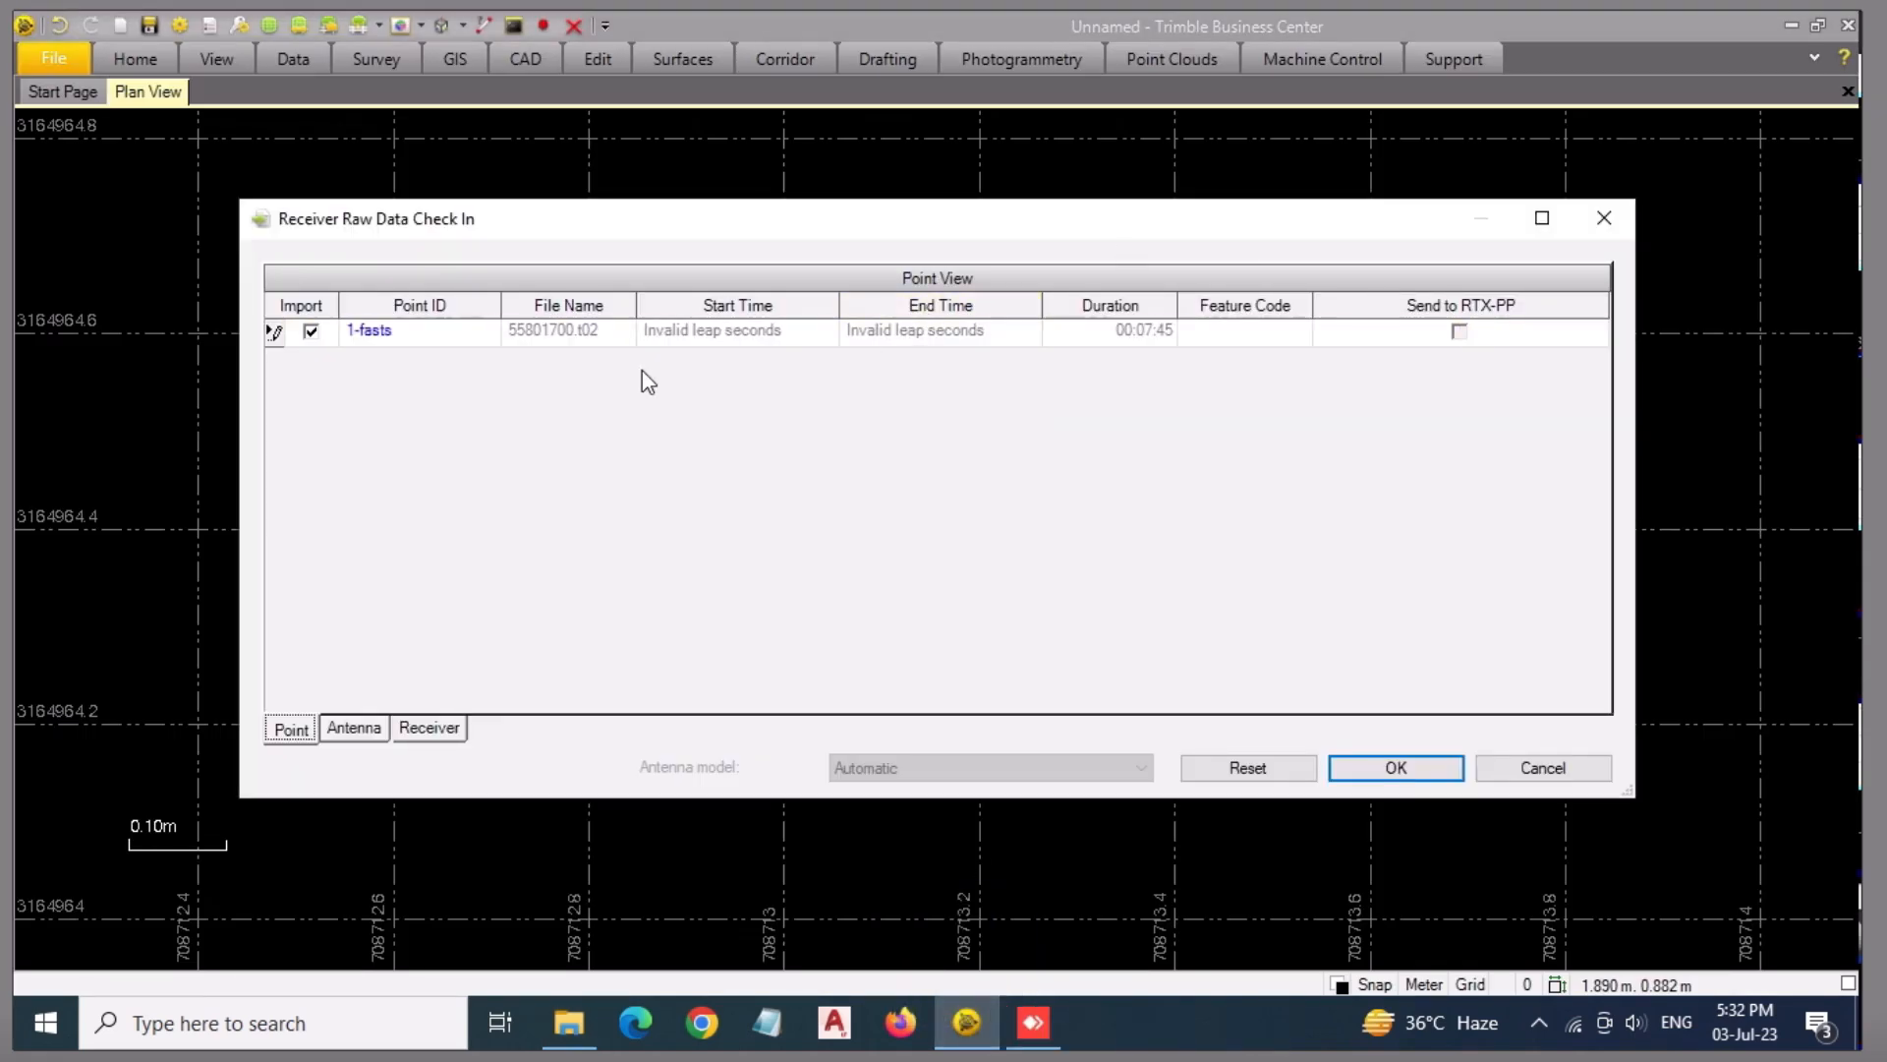
left_click(1459, 333)
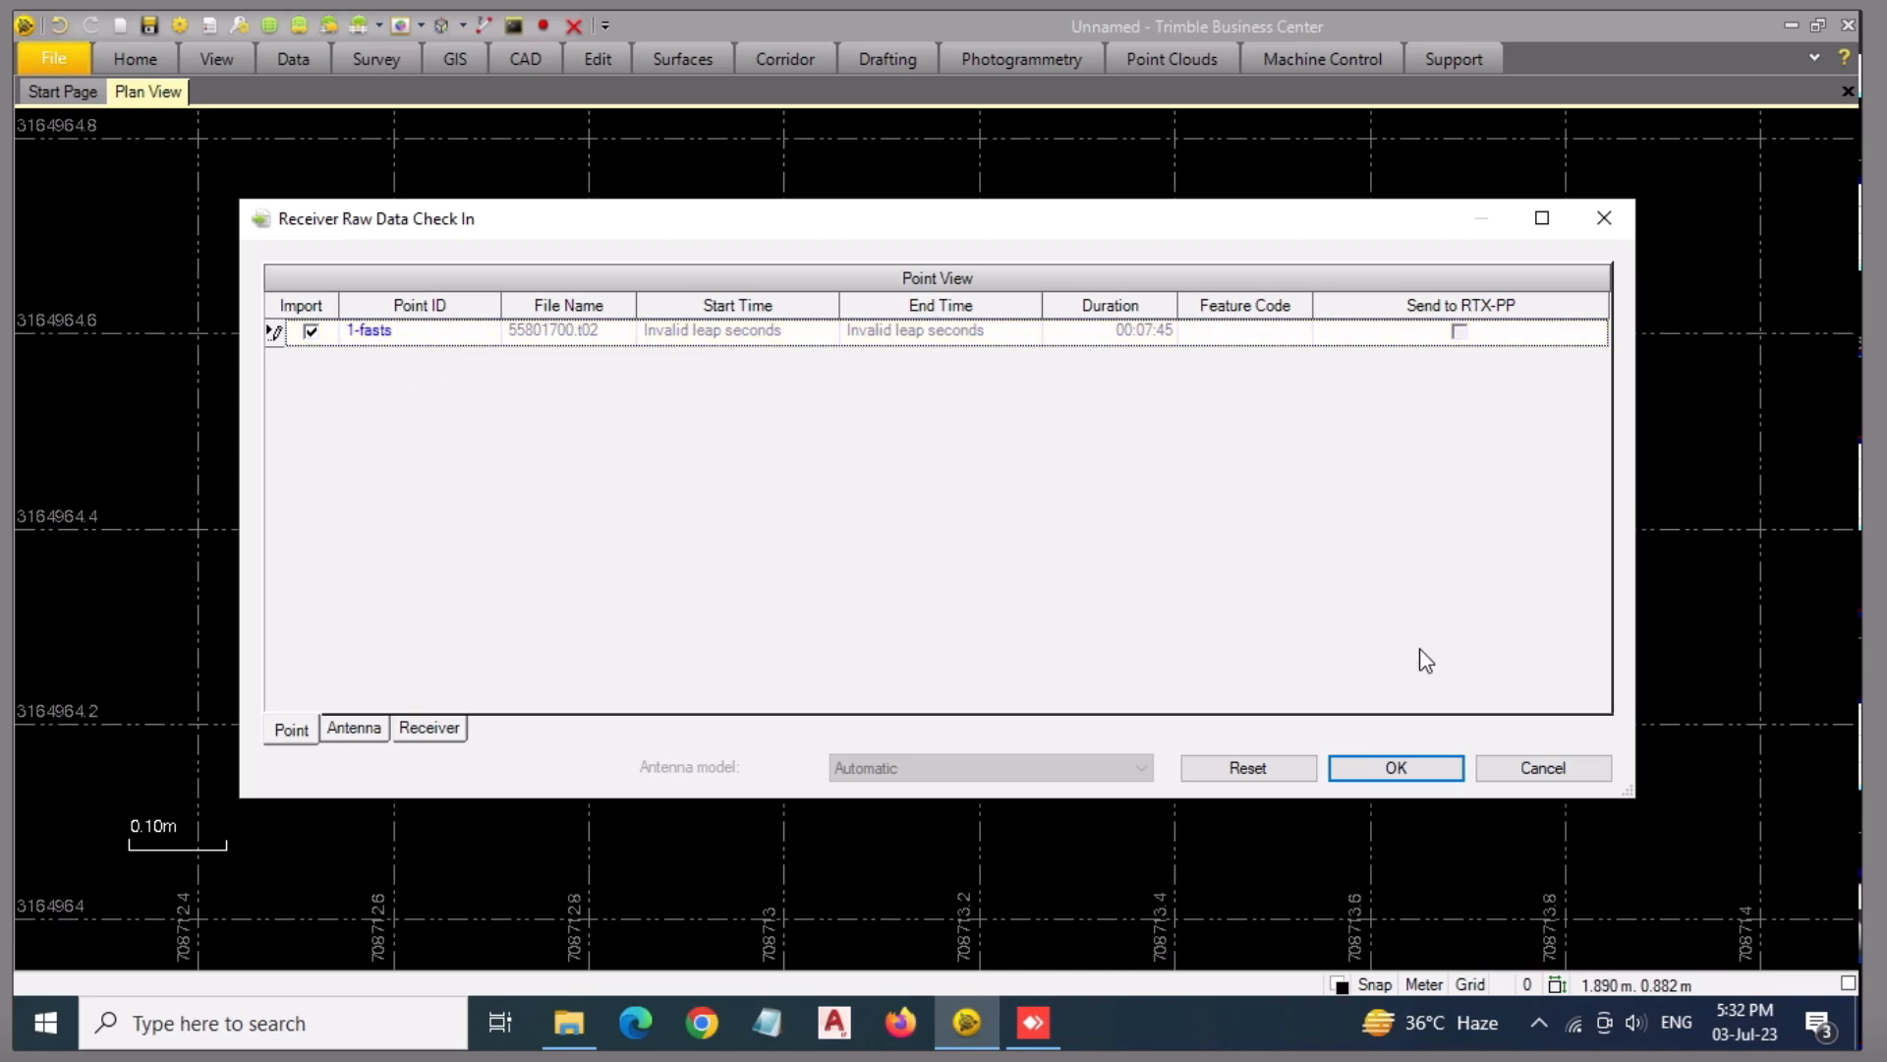
left_click(1388, 775)
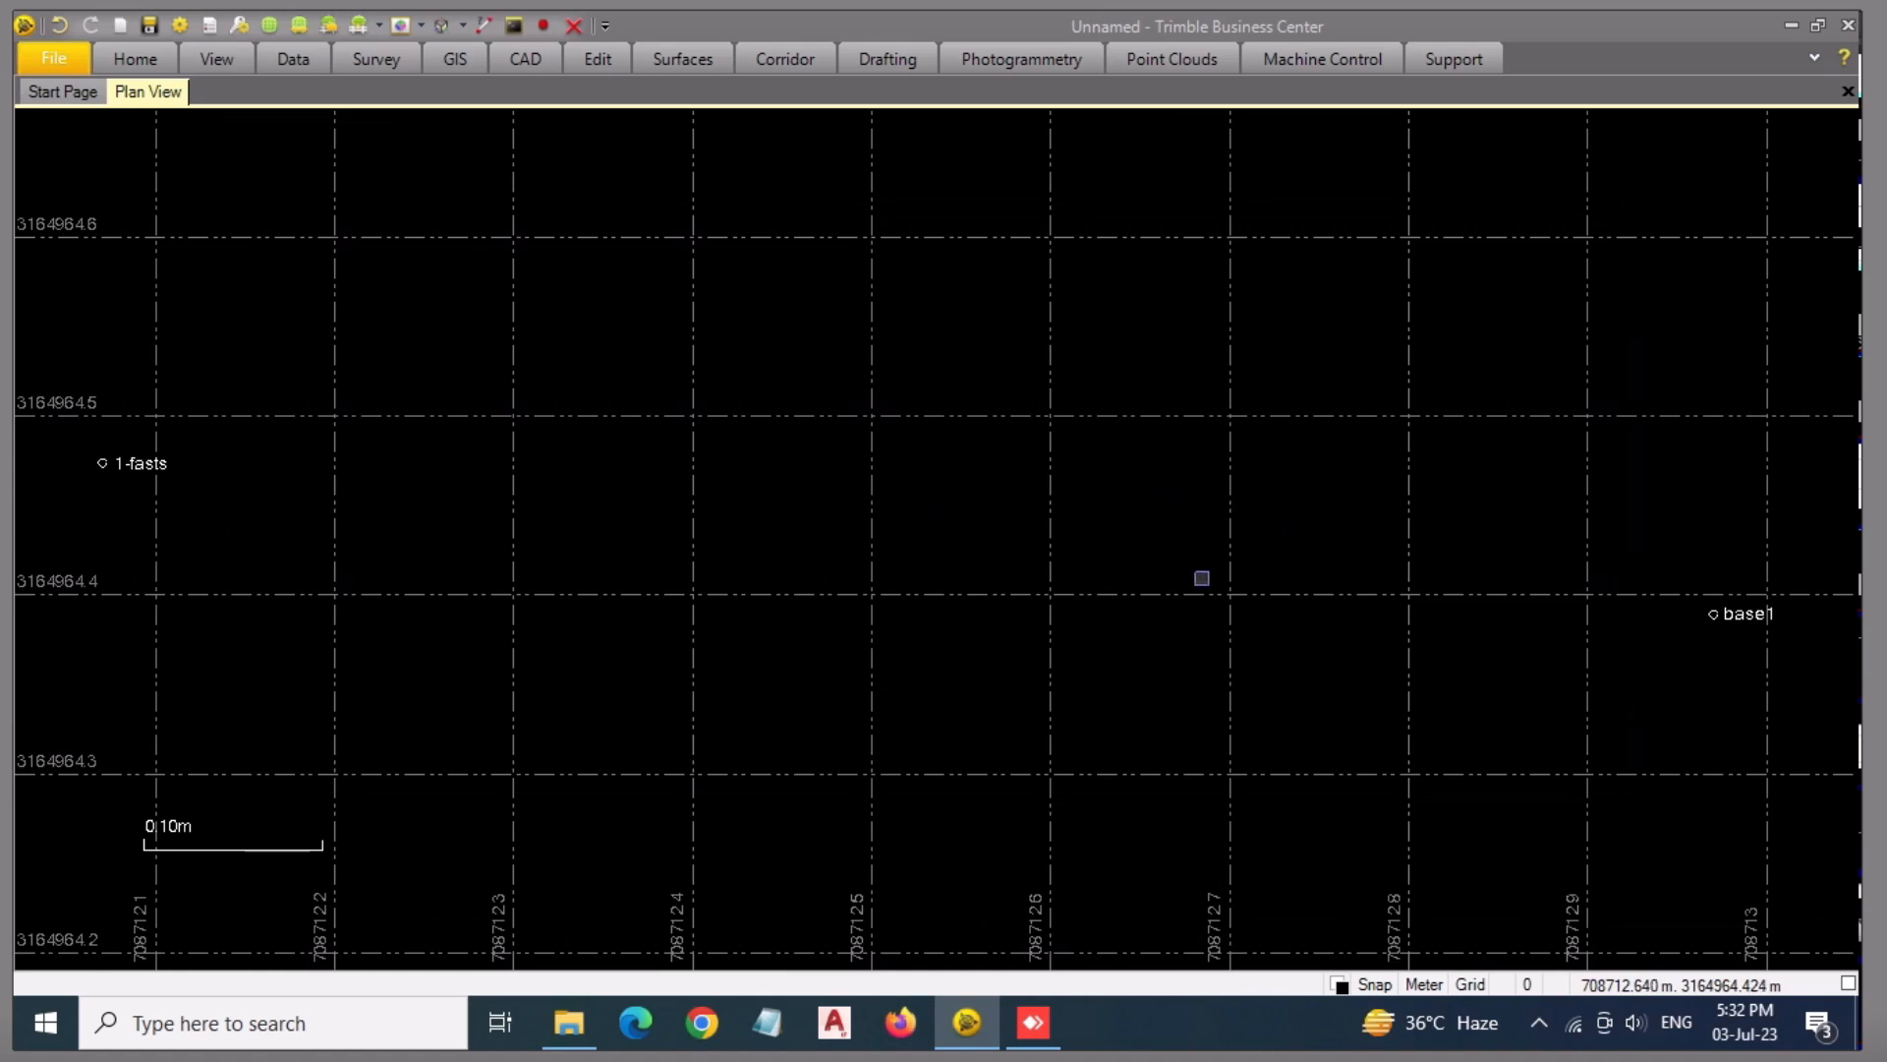
scroll(1200, 577, "down", 3)
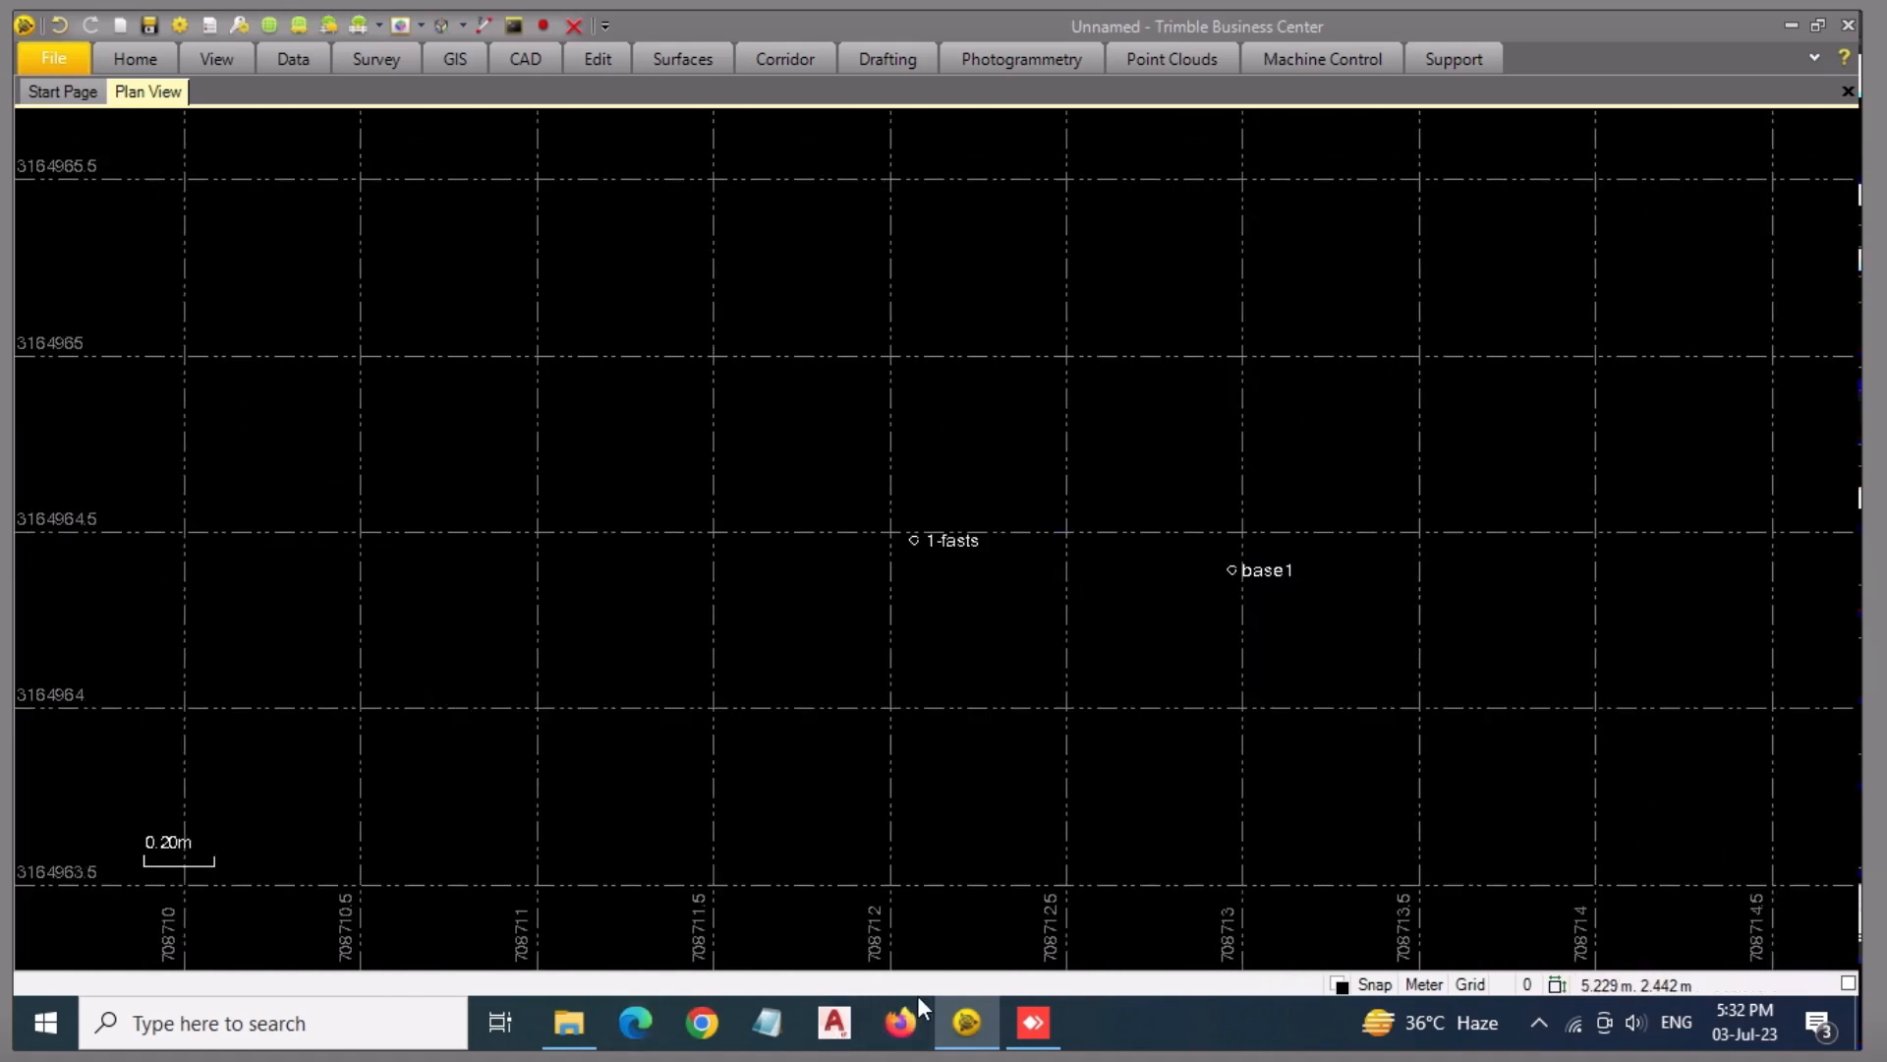
- Import points 2 and 3 from 72971700.t02 in the ROVER folder, leaving out the roving segments
left_click(573, 1028)
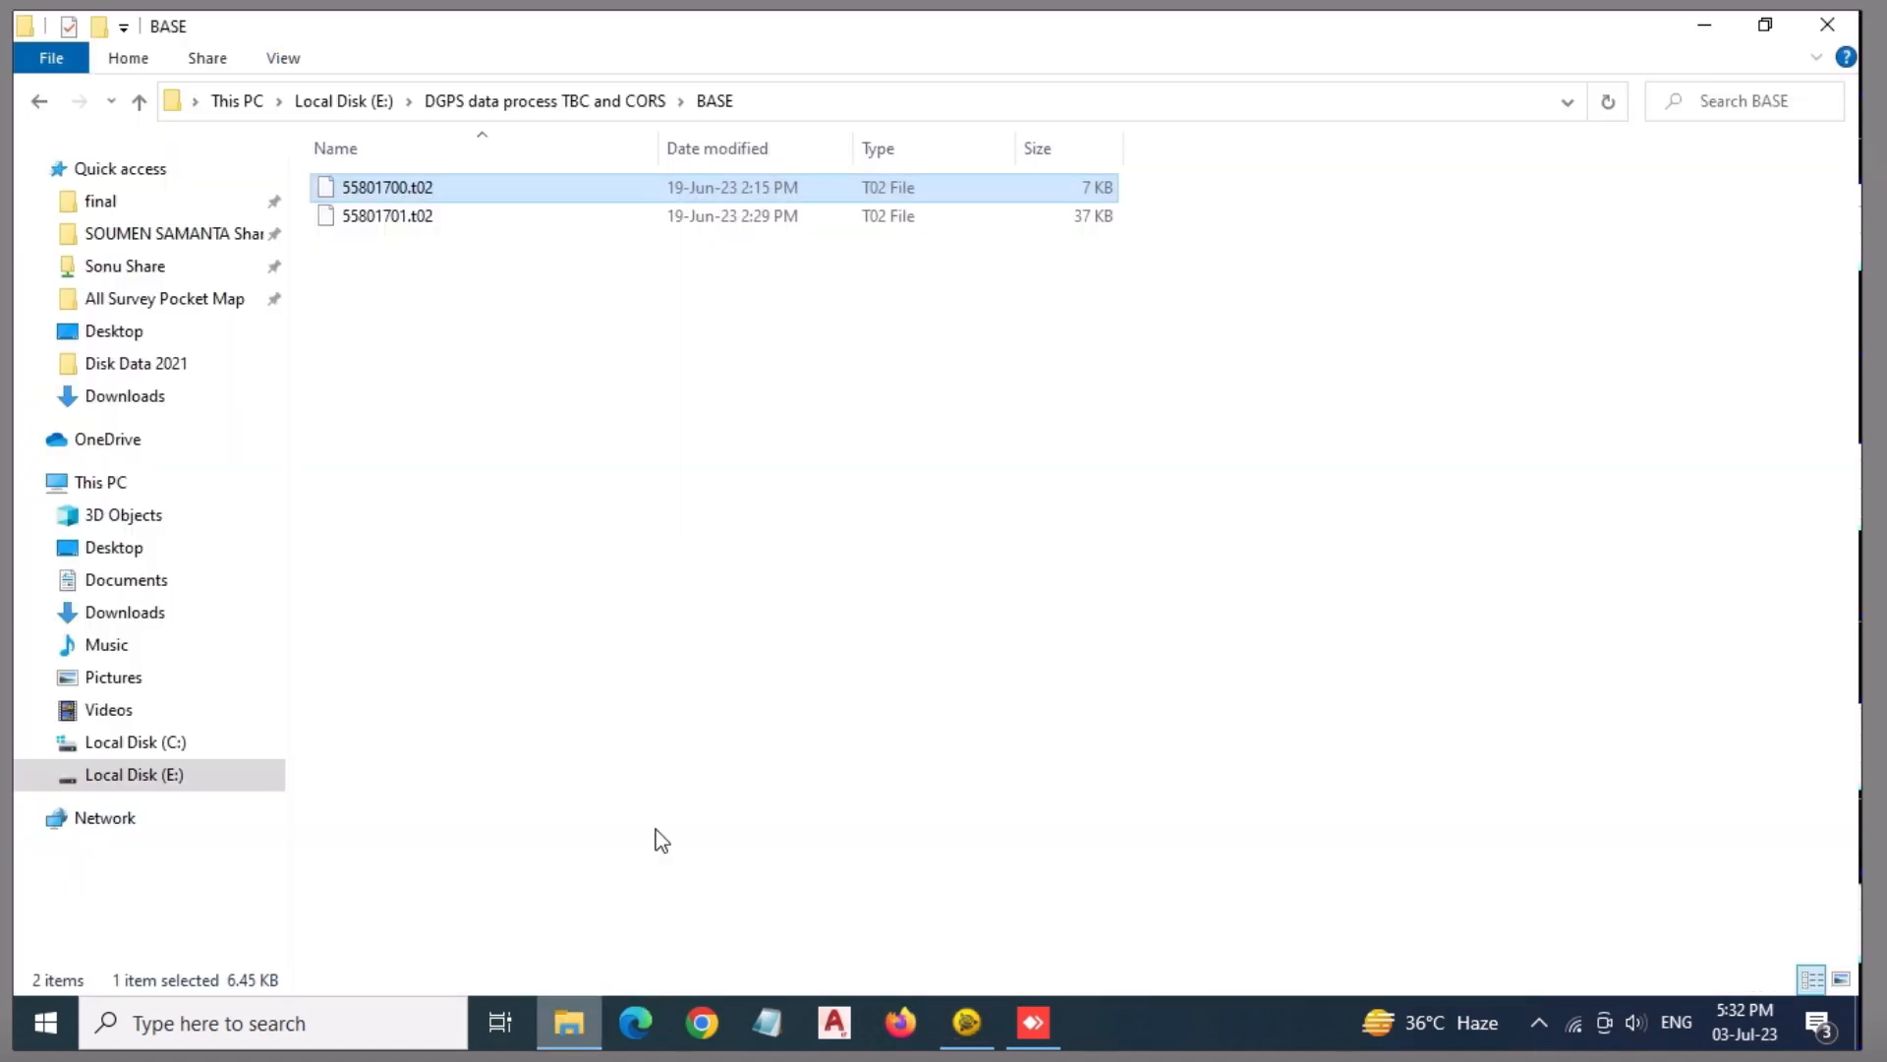
left_click(526, 108)
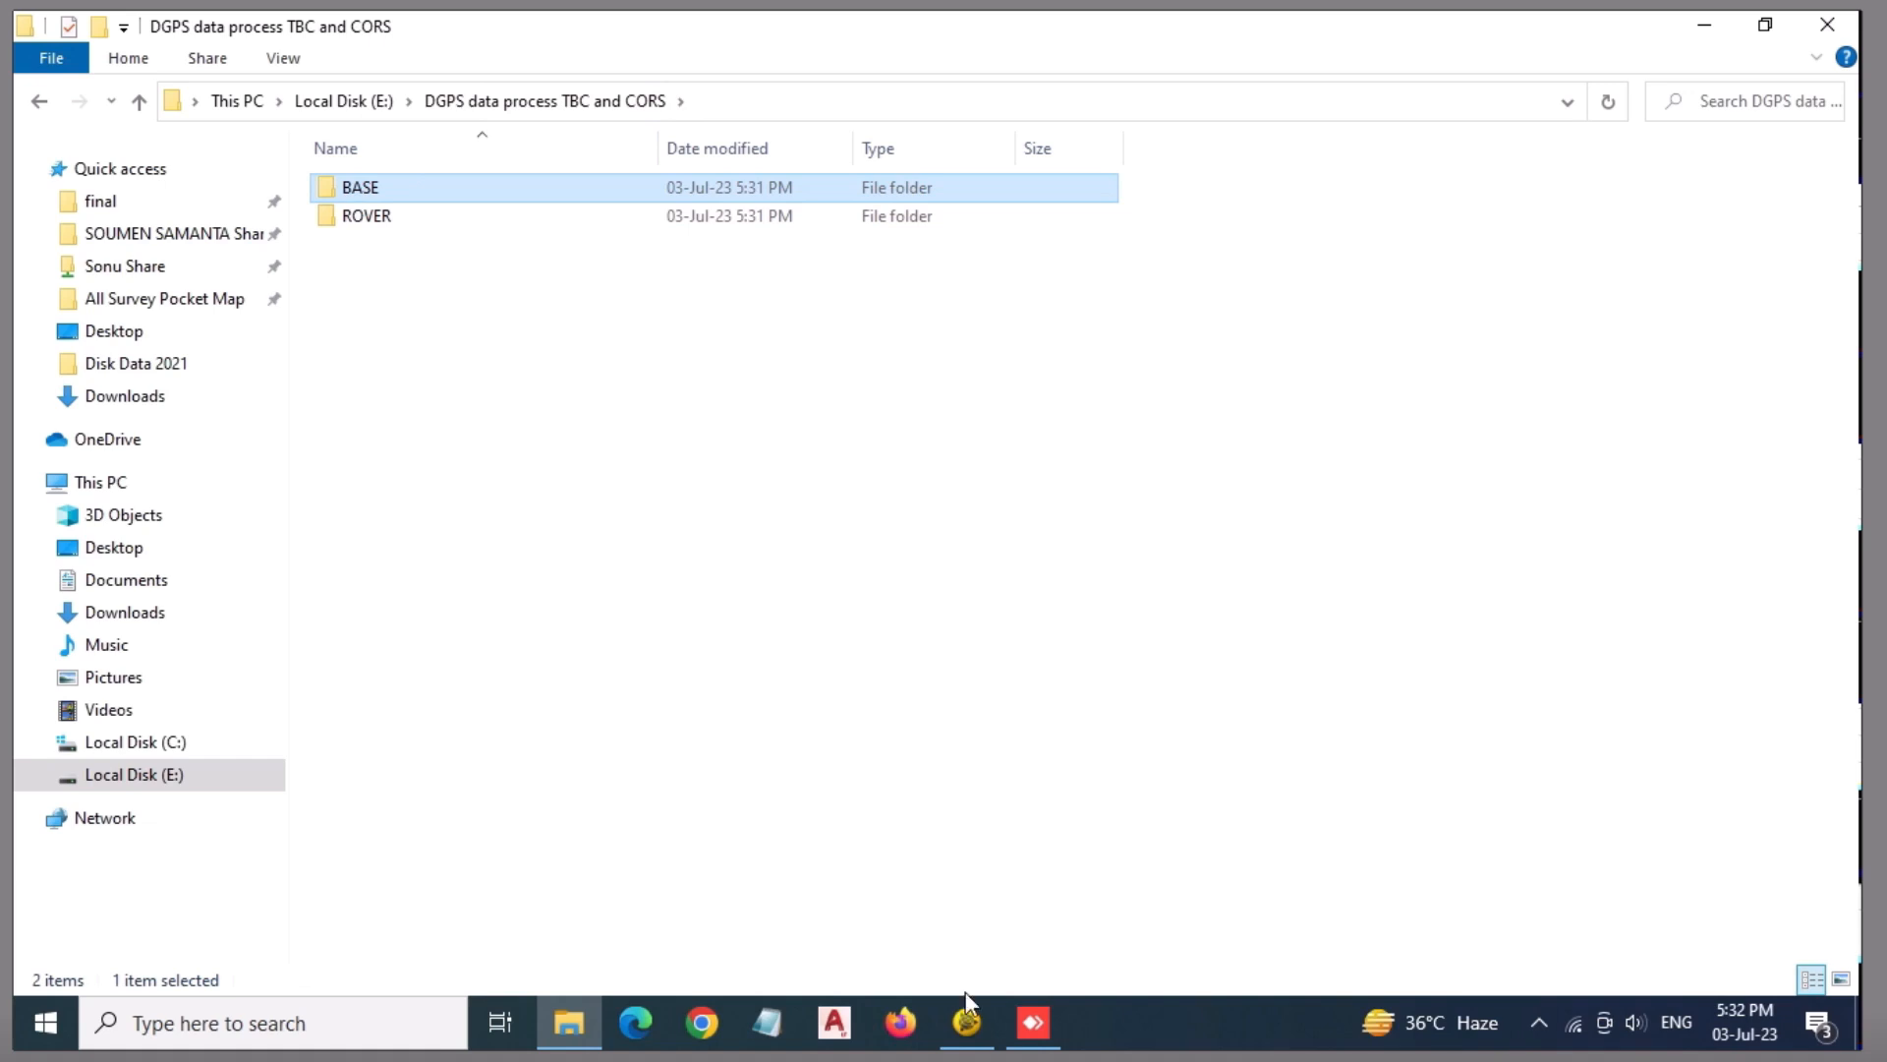
left_click(568, 1023)
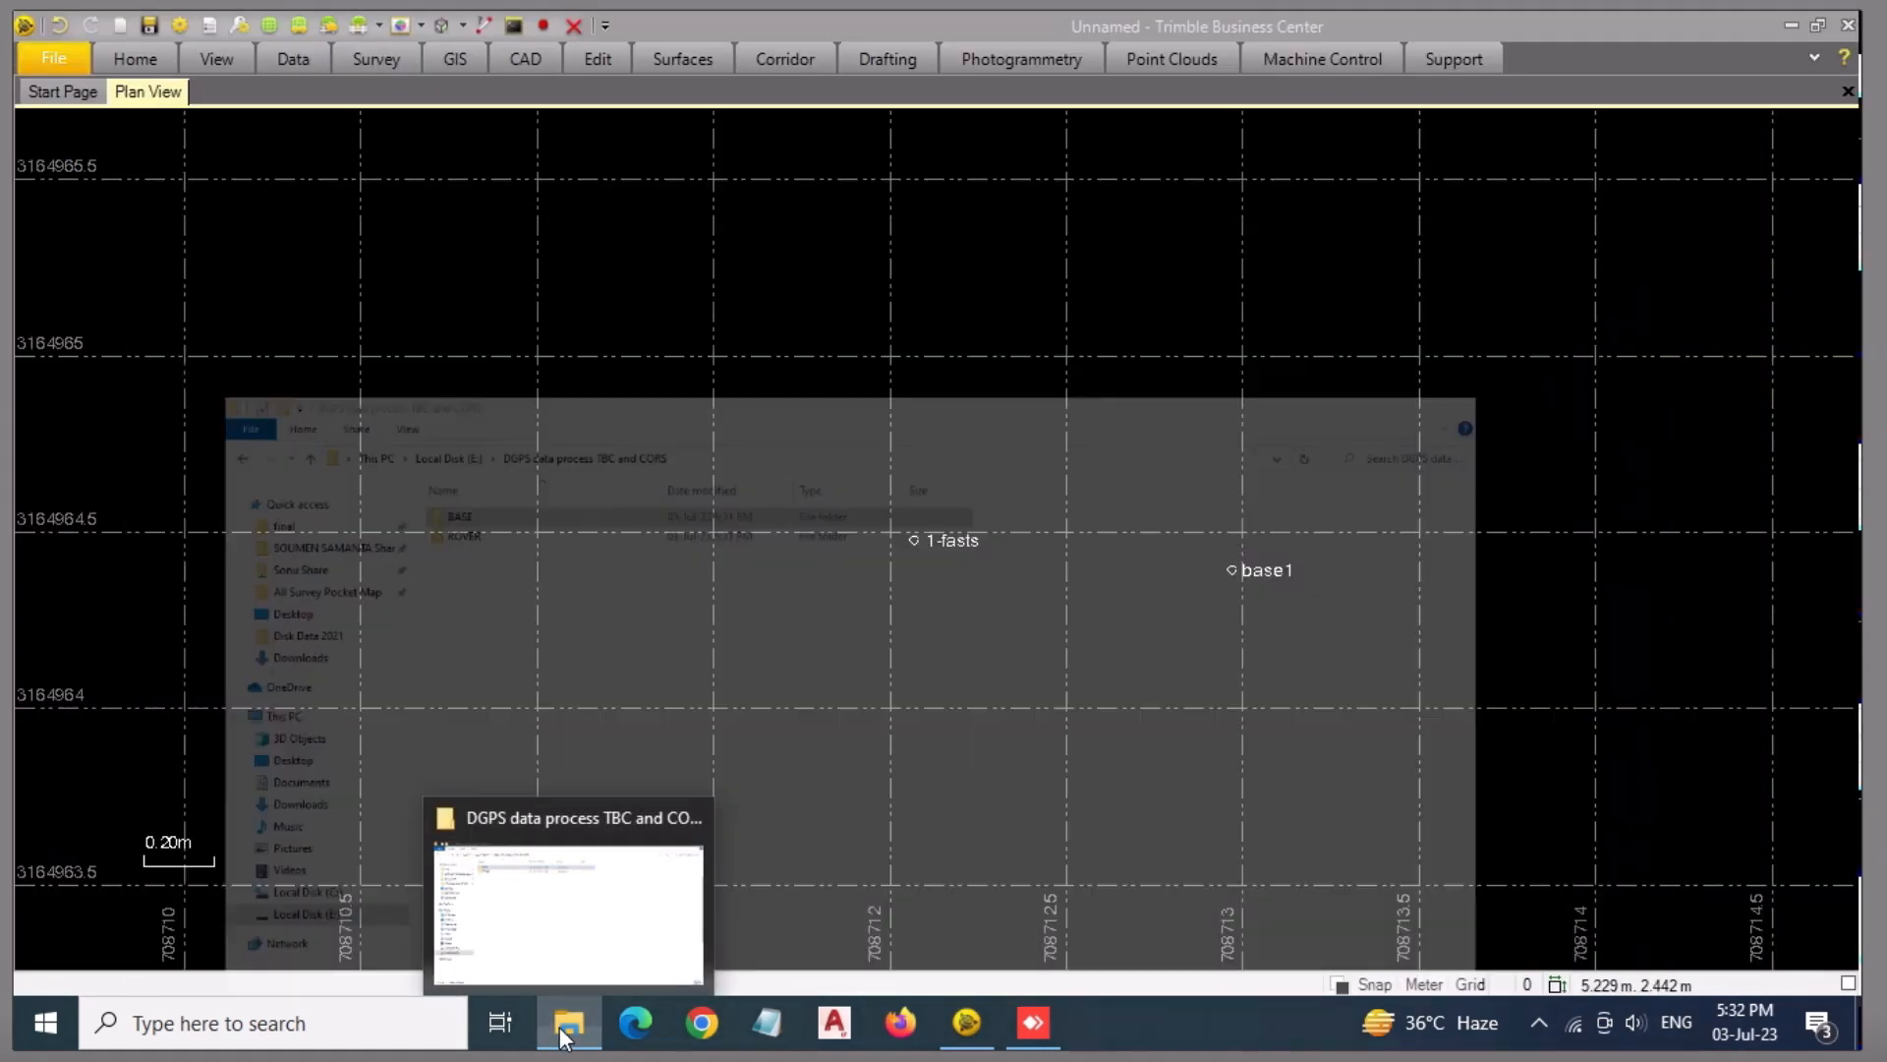
left_click(553, 916)
left_click(550, 917)
left_click(549, 918)
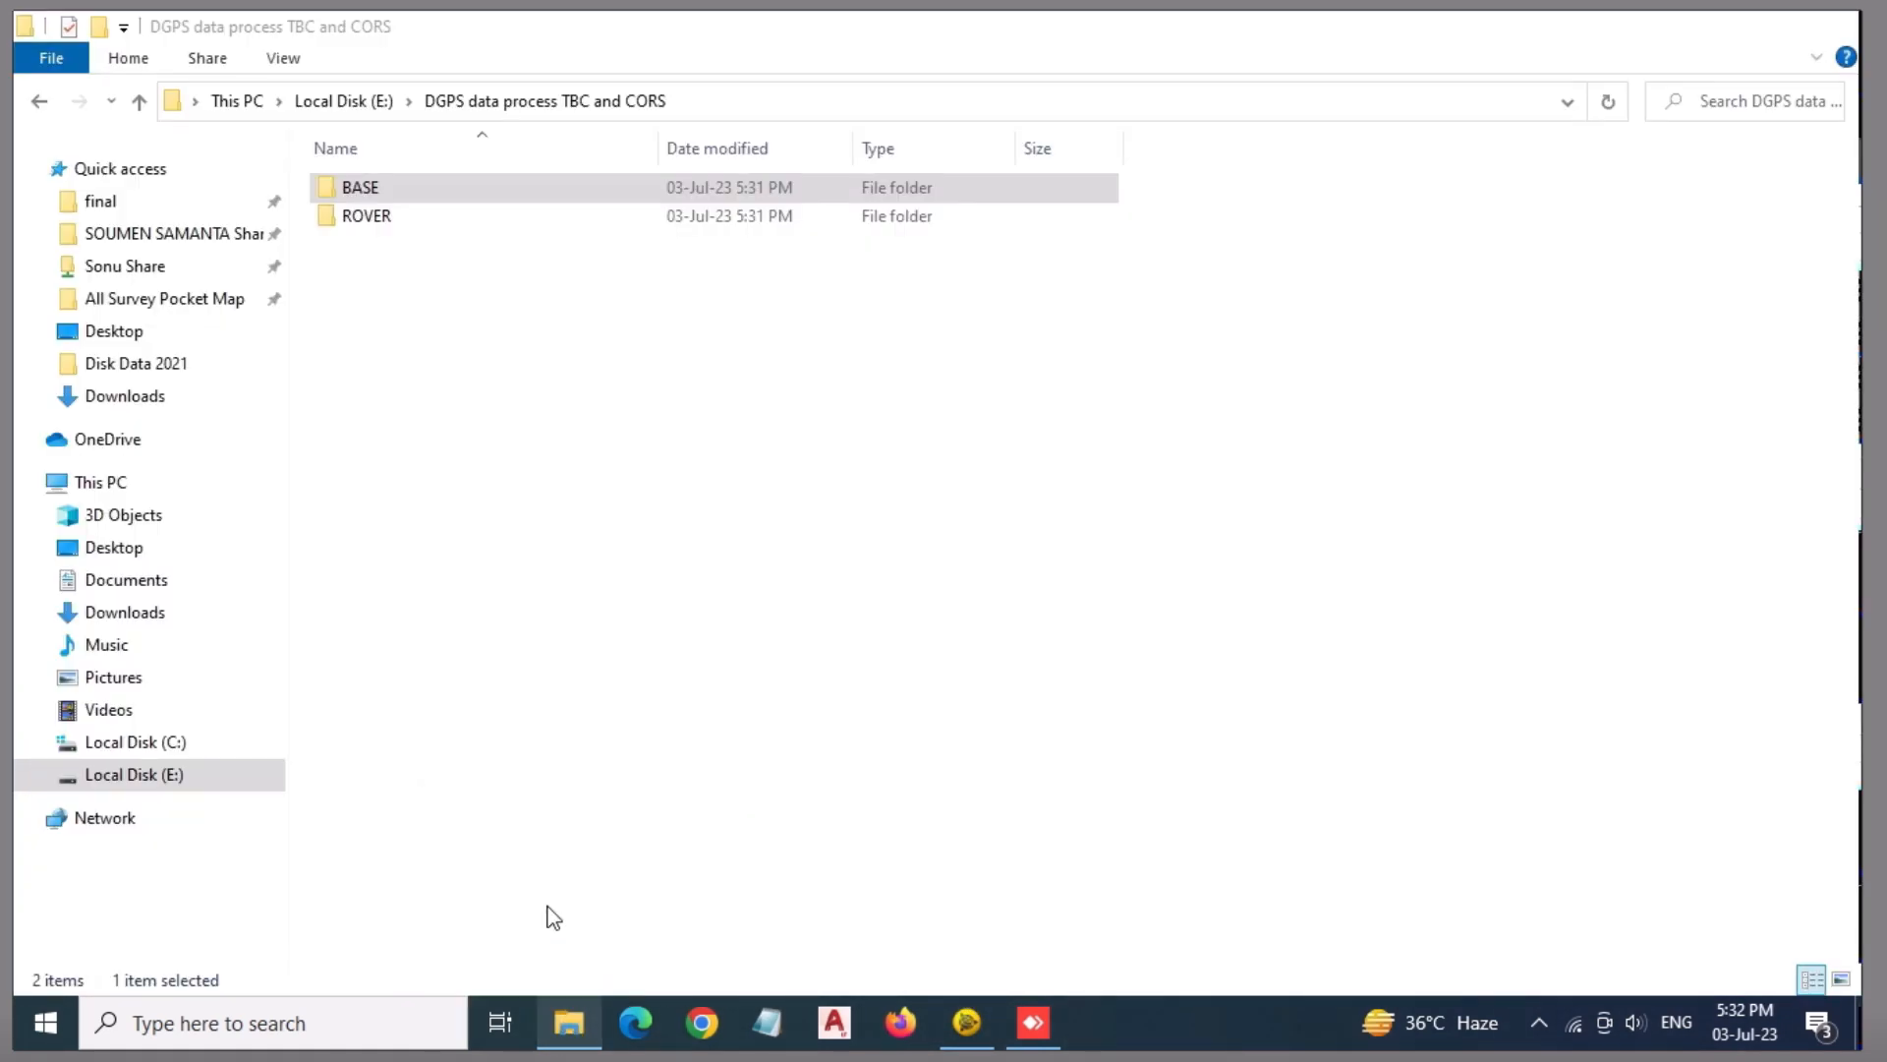
left_click(360, 103)
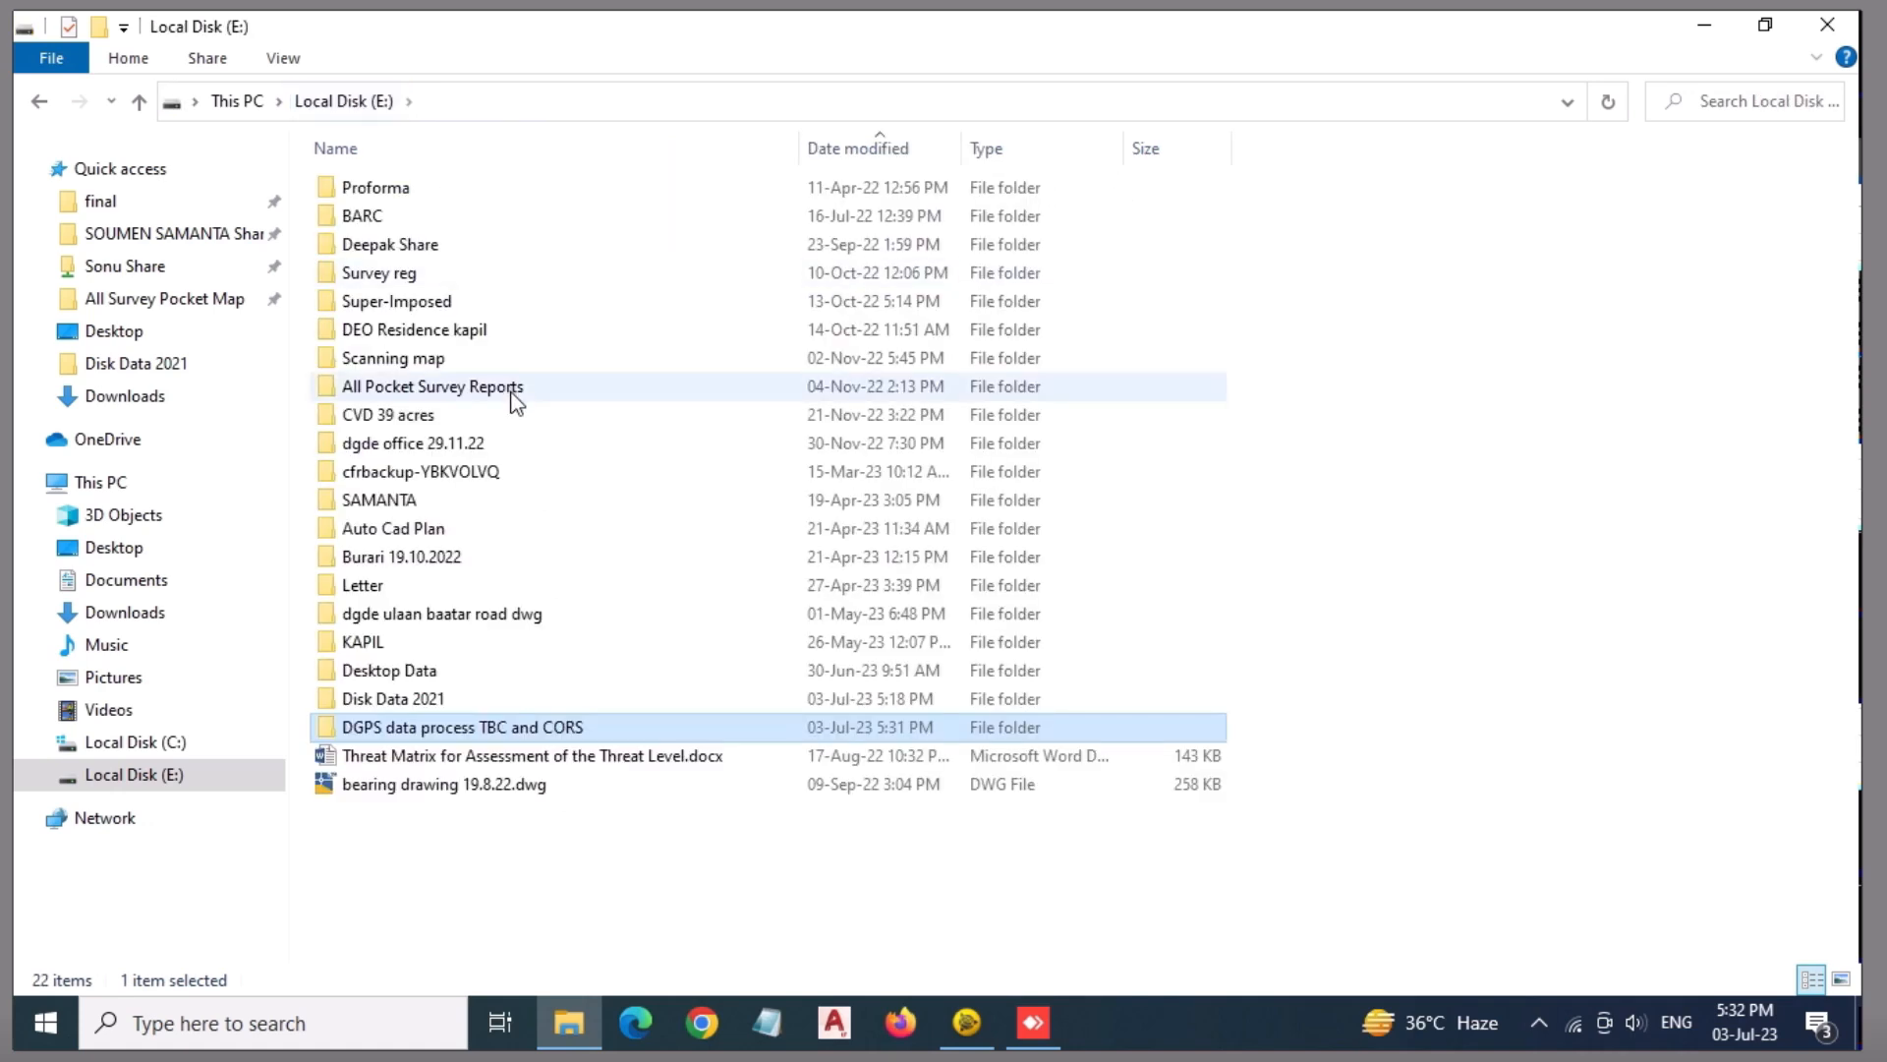
left_click(968, 1022)
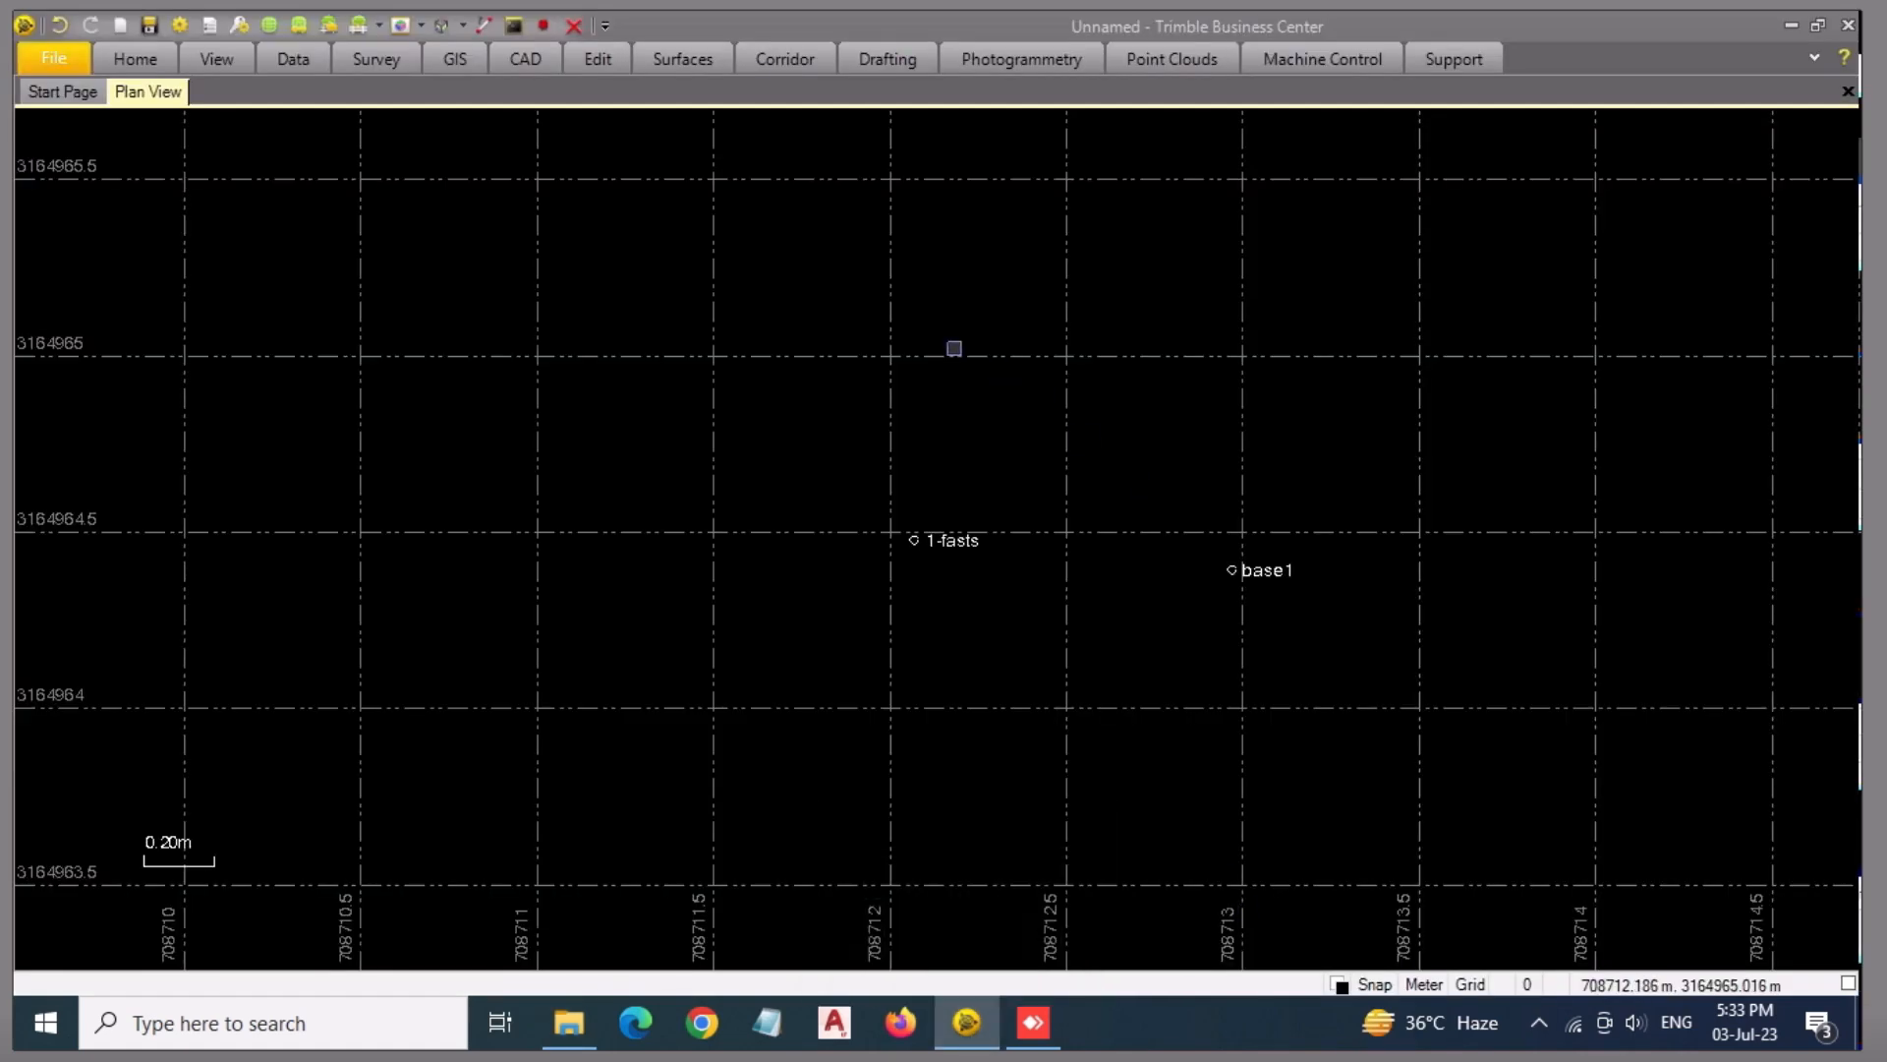
scroll(1162, 583, "up", 1)
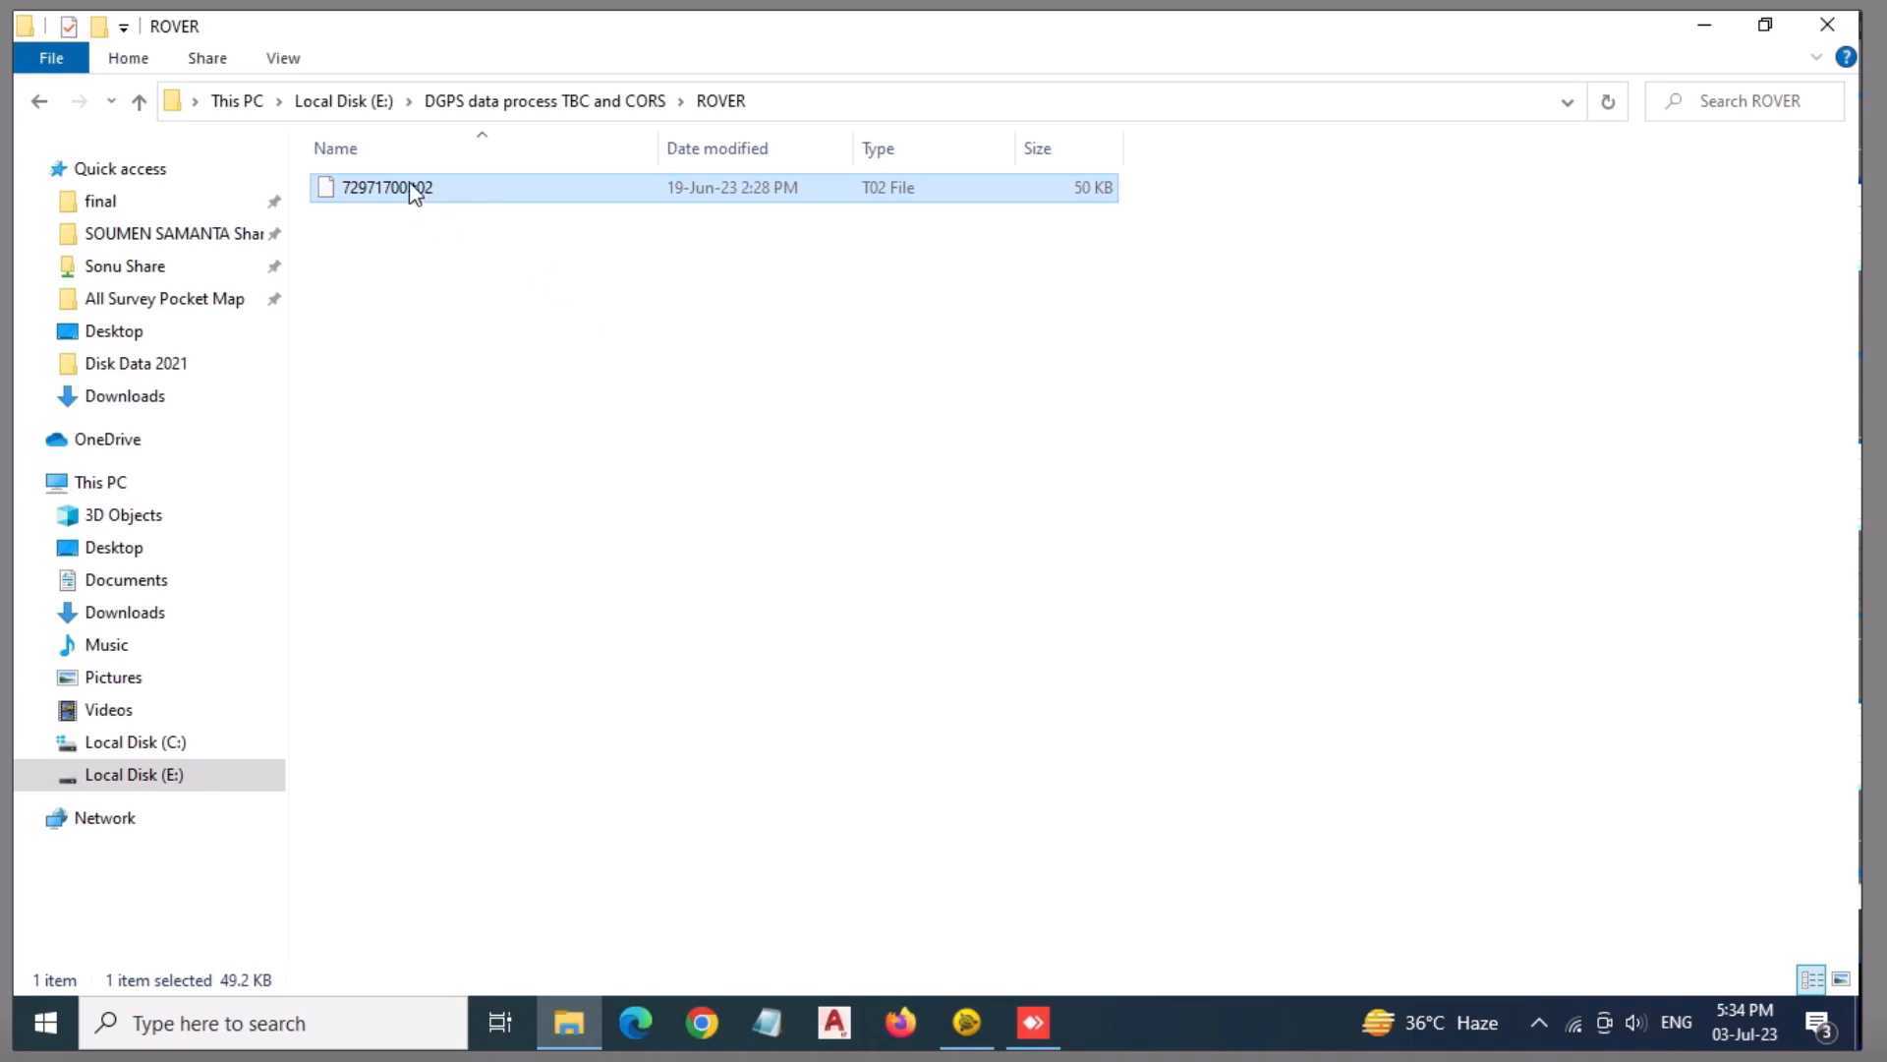
left_click_drag(440, 188, 775, 588)
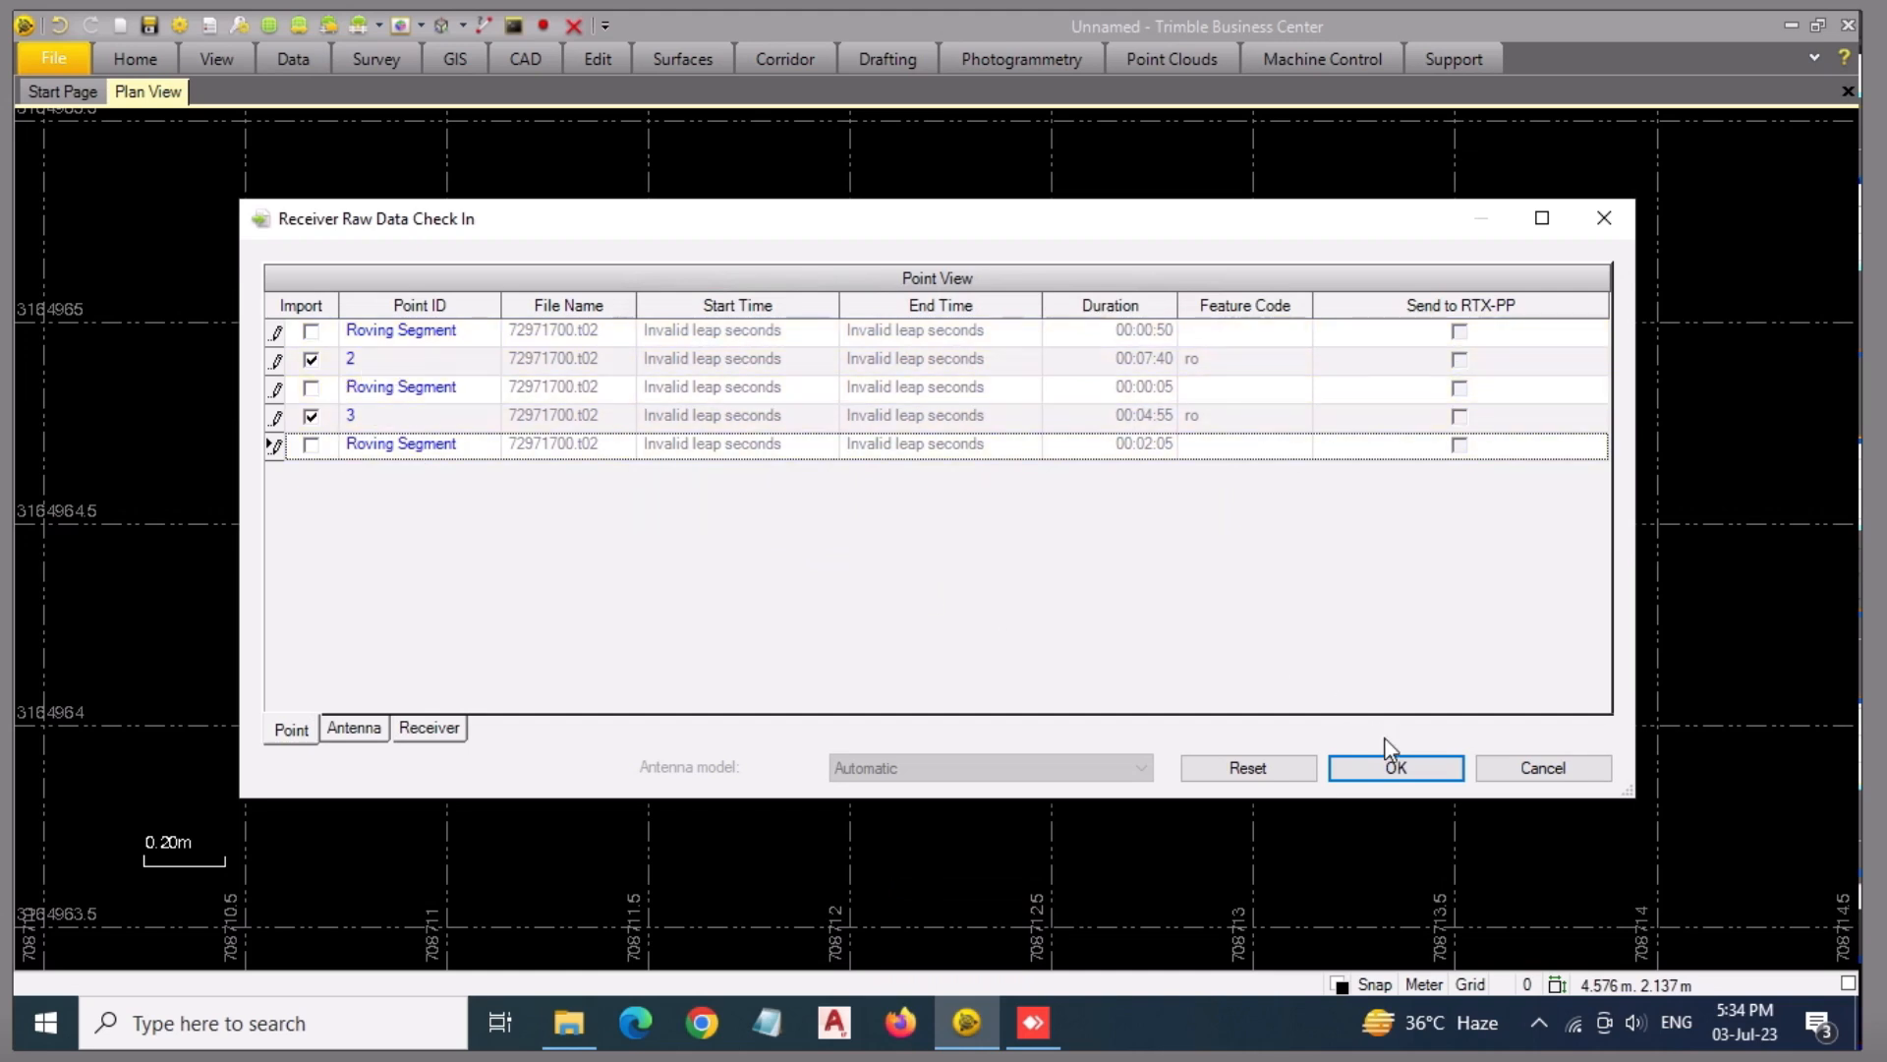
left_click(1400, 768)
- Examine the baselines from base1 to rover points 2 and 3, and the location of 1-fasts, in the plan view
scroll(766, 334, "down", 1)
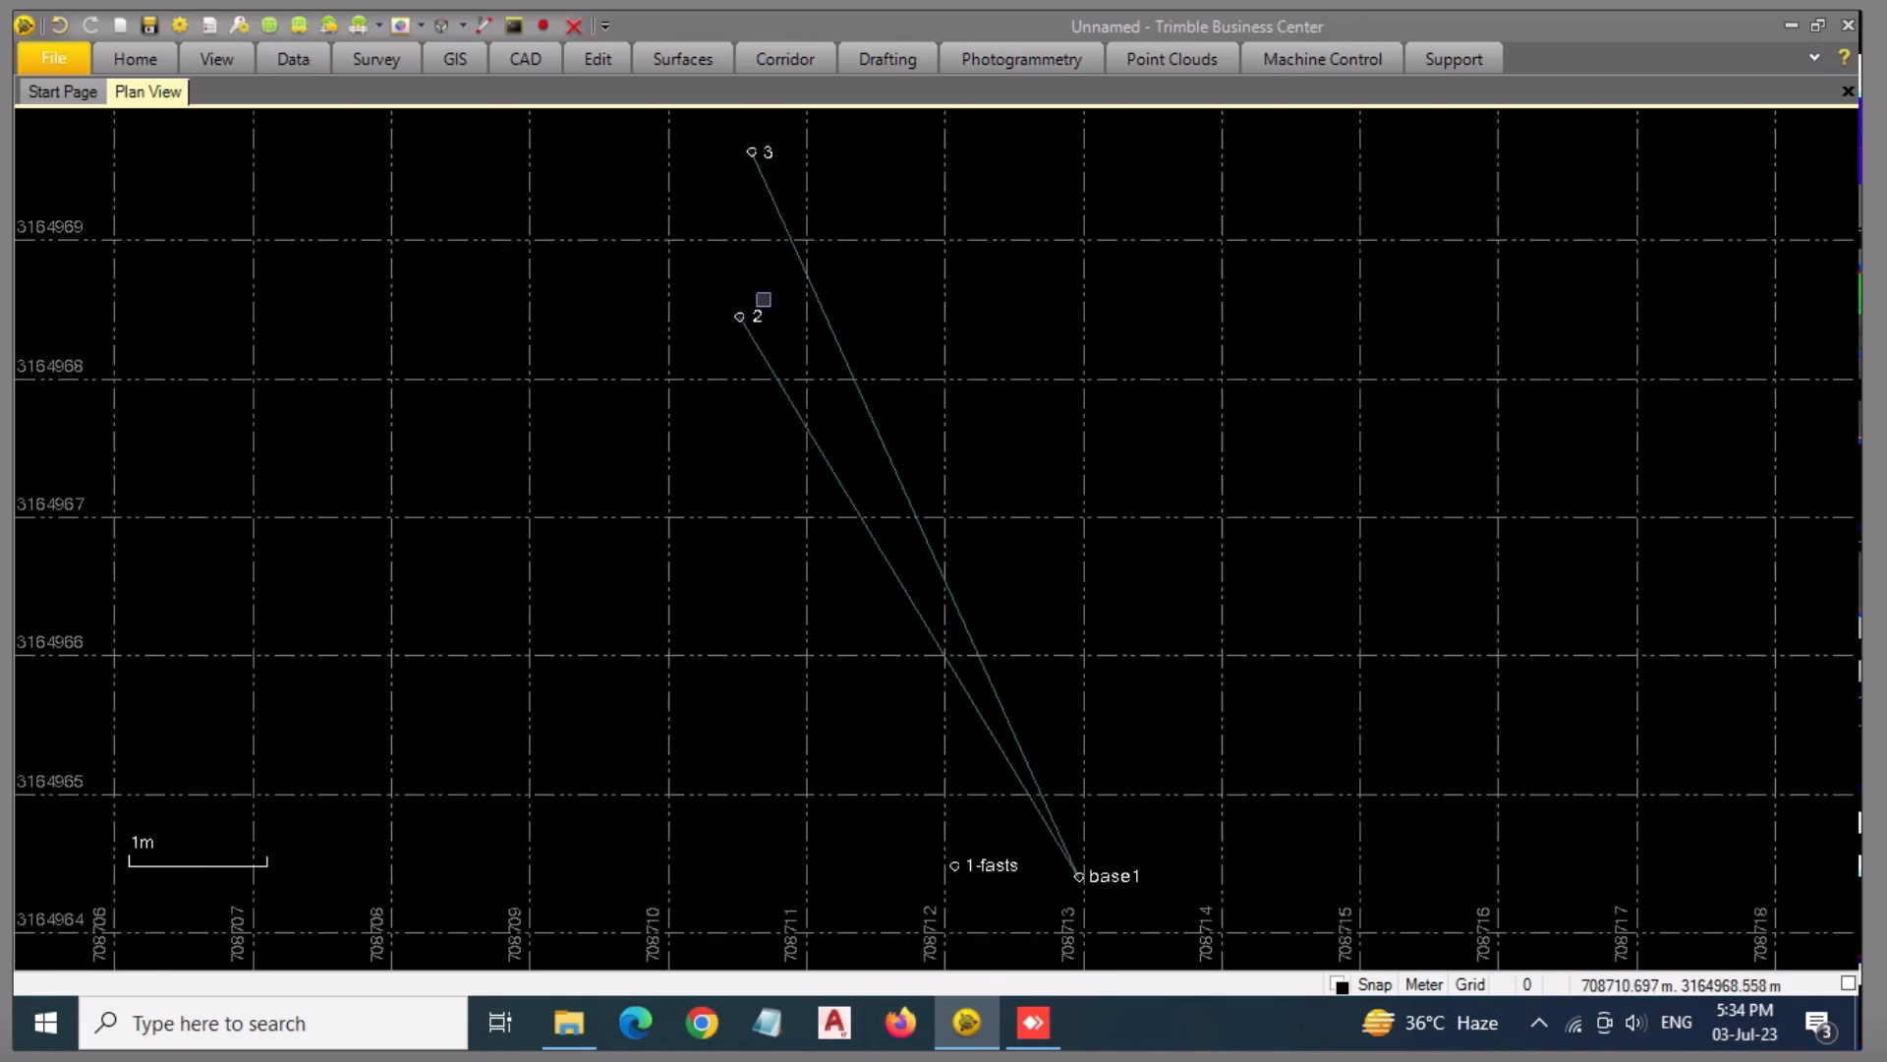
scroll(987, 693, "up", 3)
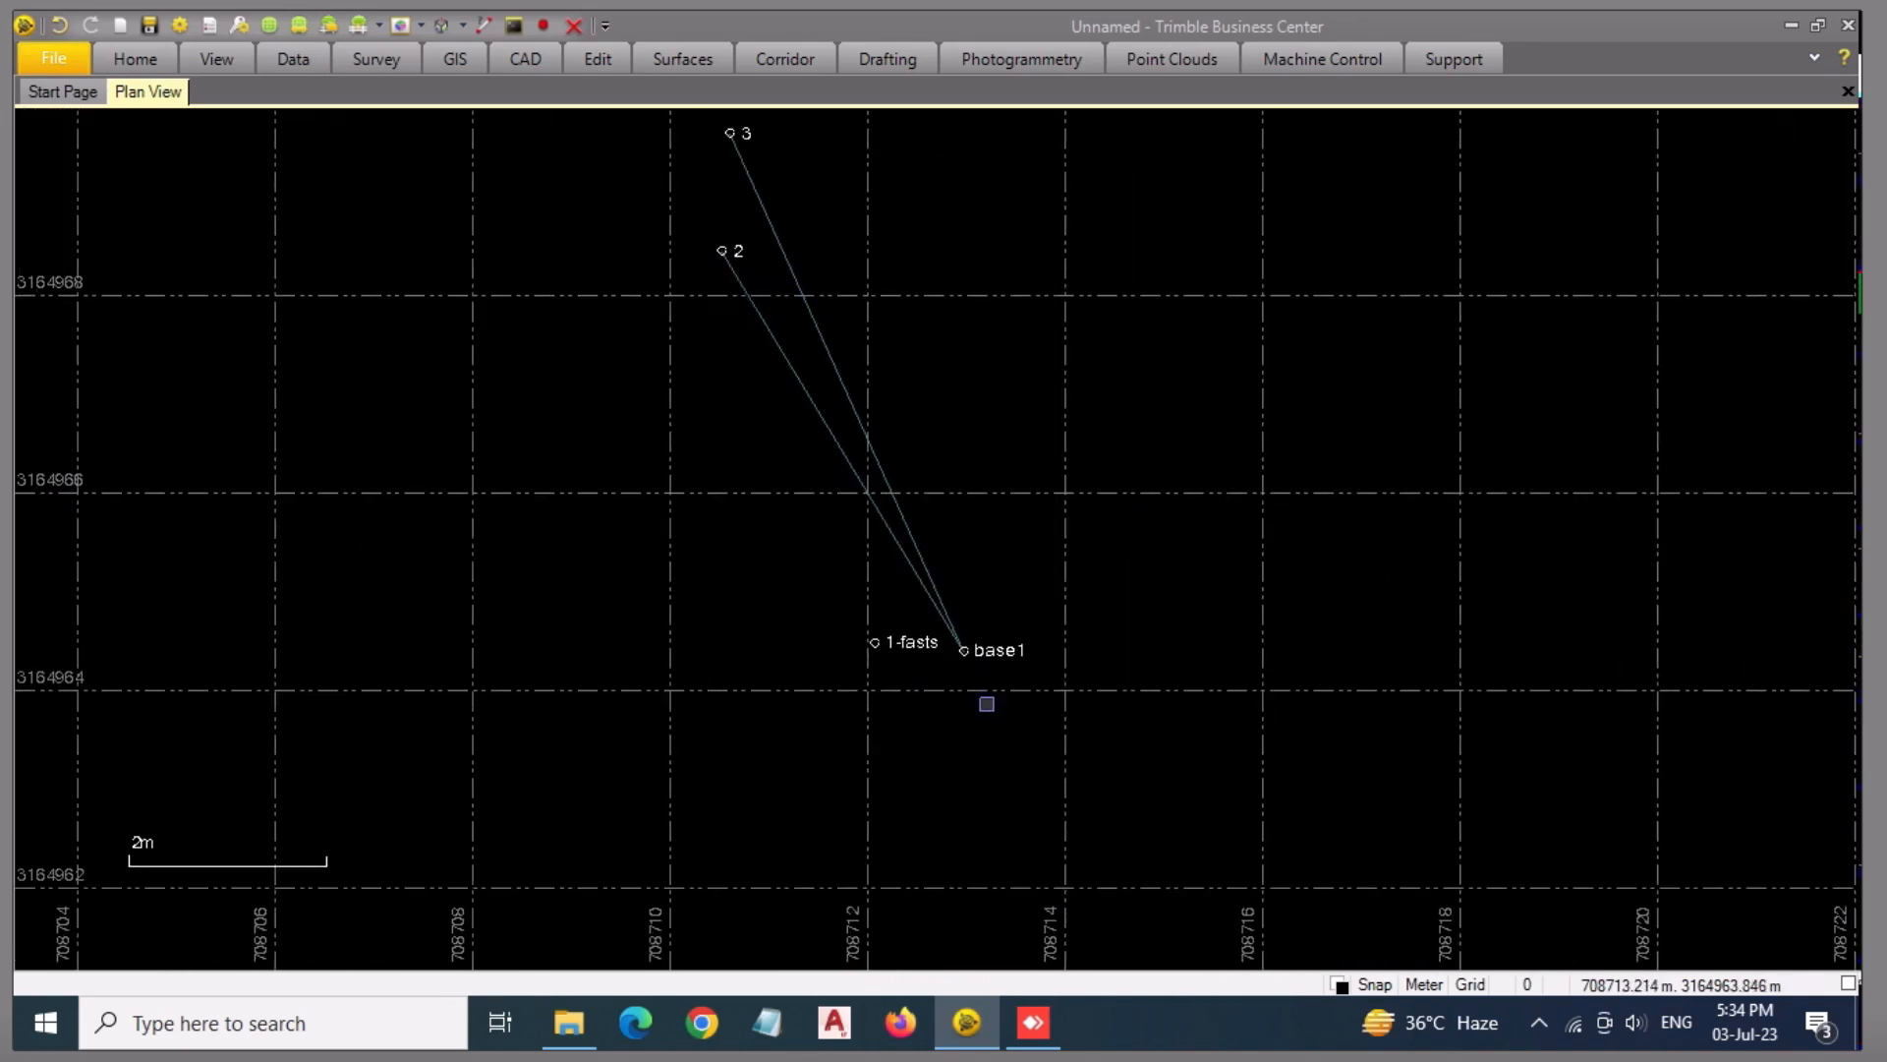
scroll(948, 598, "up", 3)
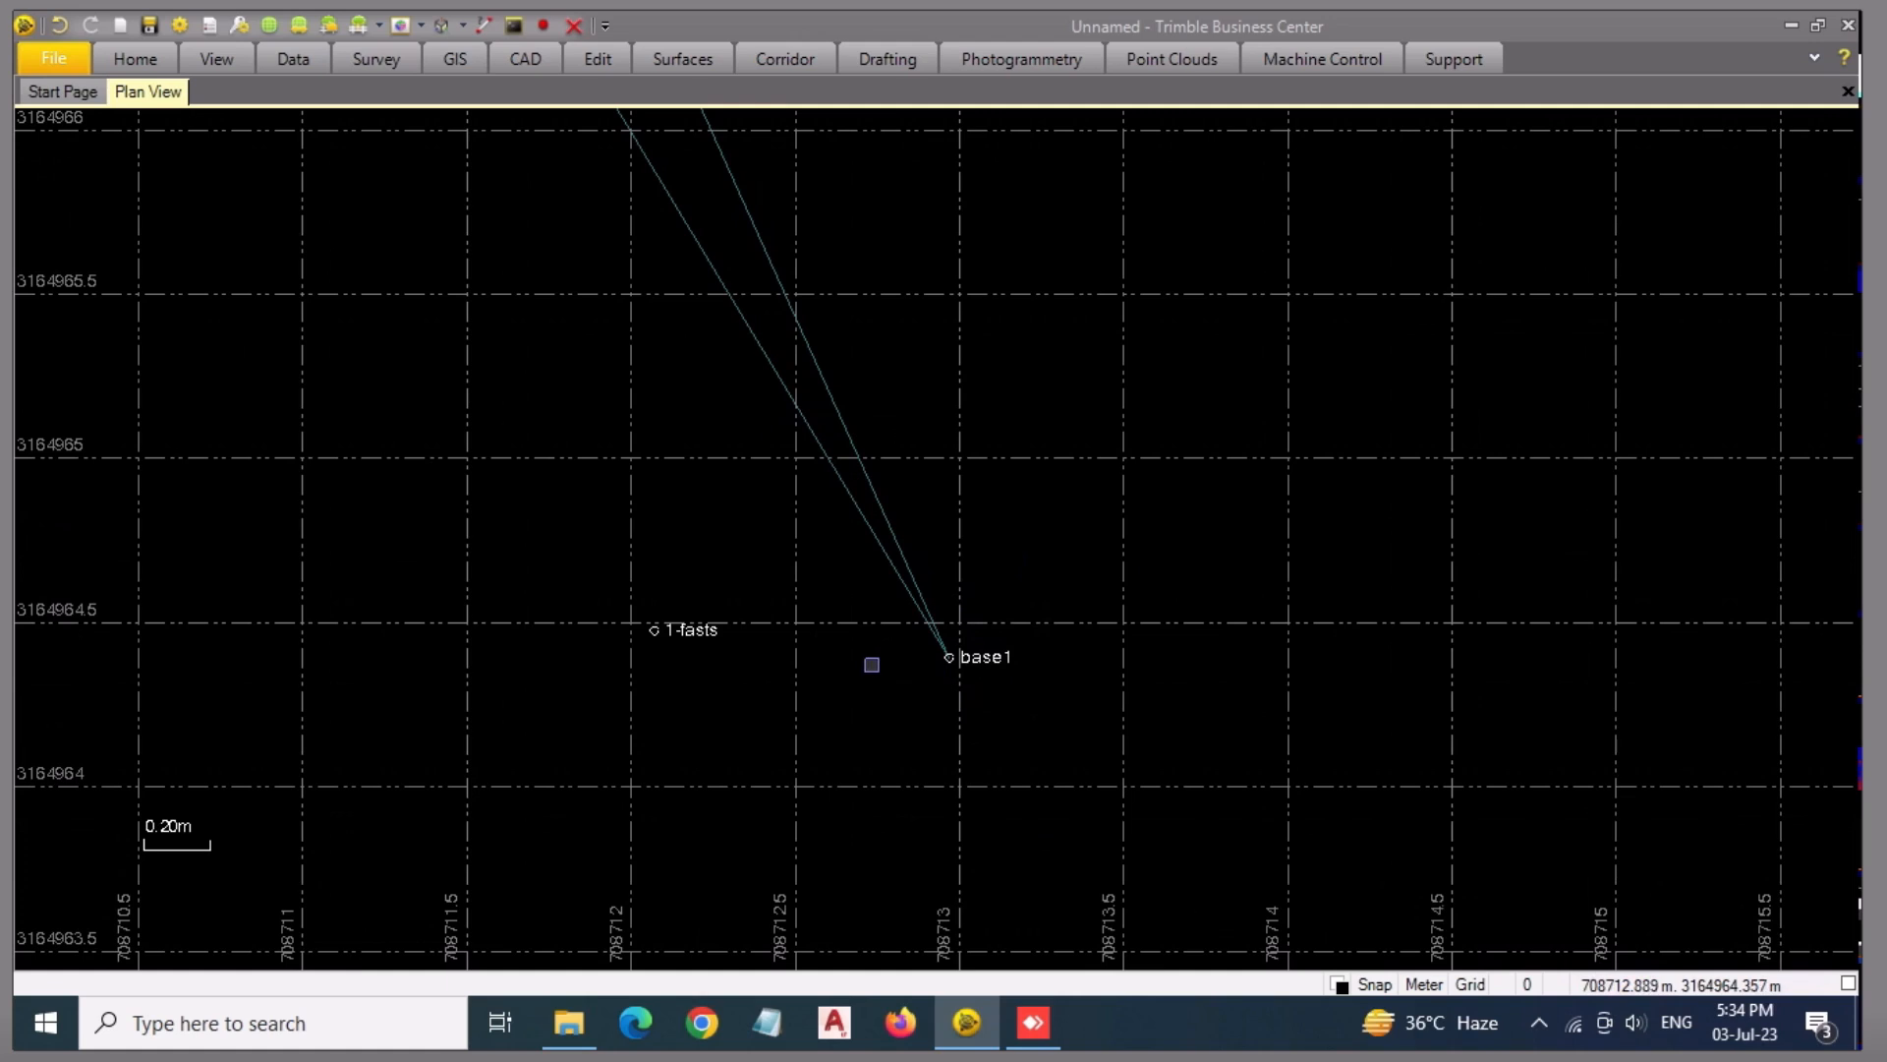
scroll(891, 666, "down", 1)
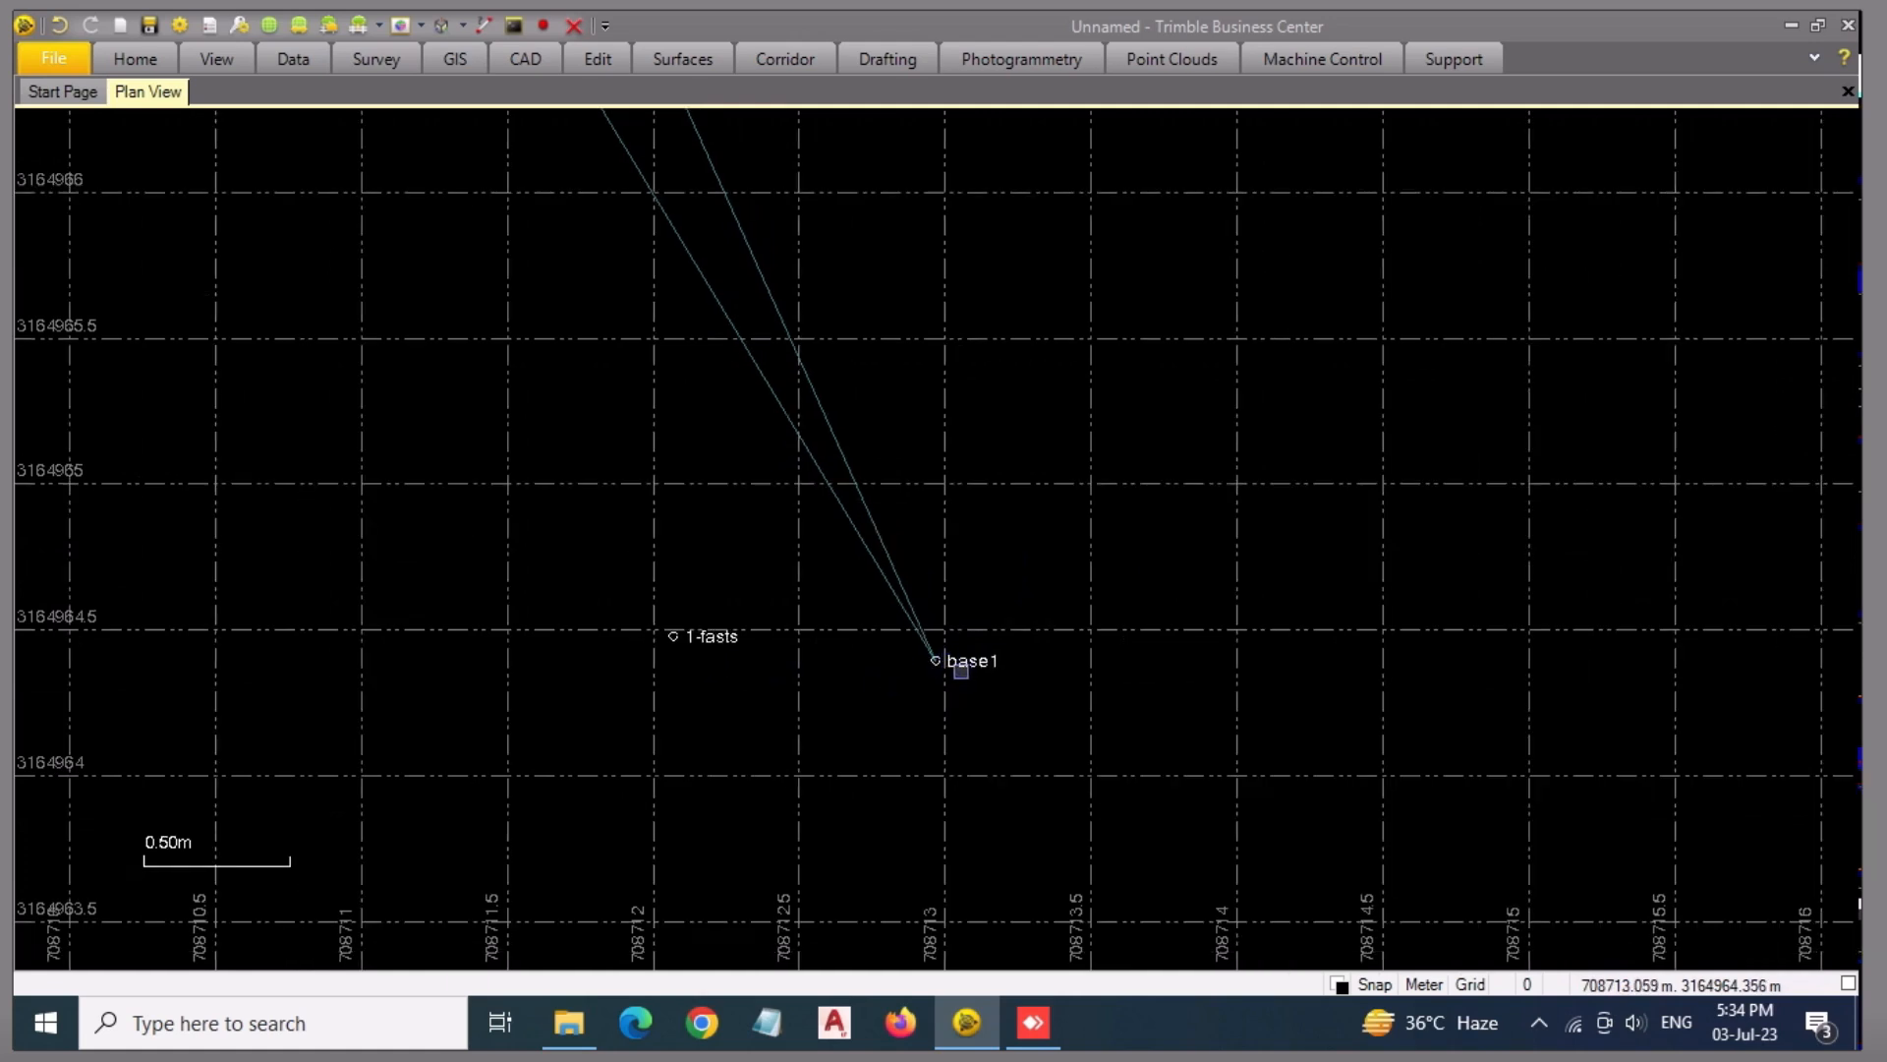
scroll(969, 678, "down", 2)
left_click_drag(602, 203, 847, 585)
scroll(872, 292, "up", 1)
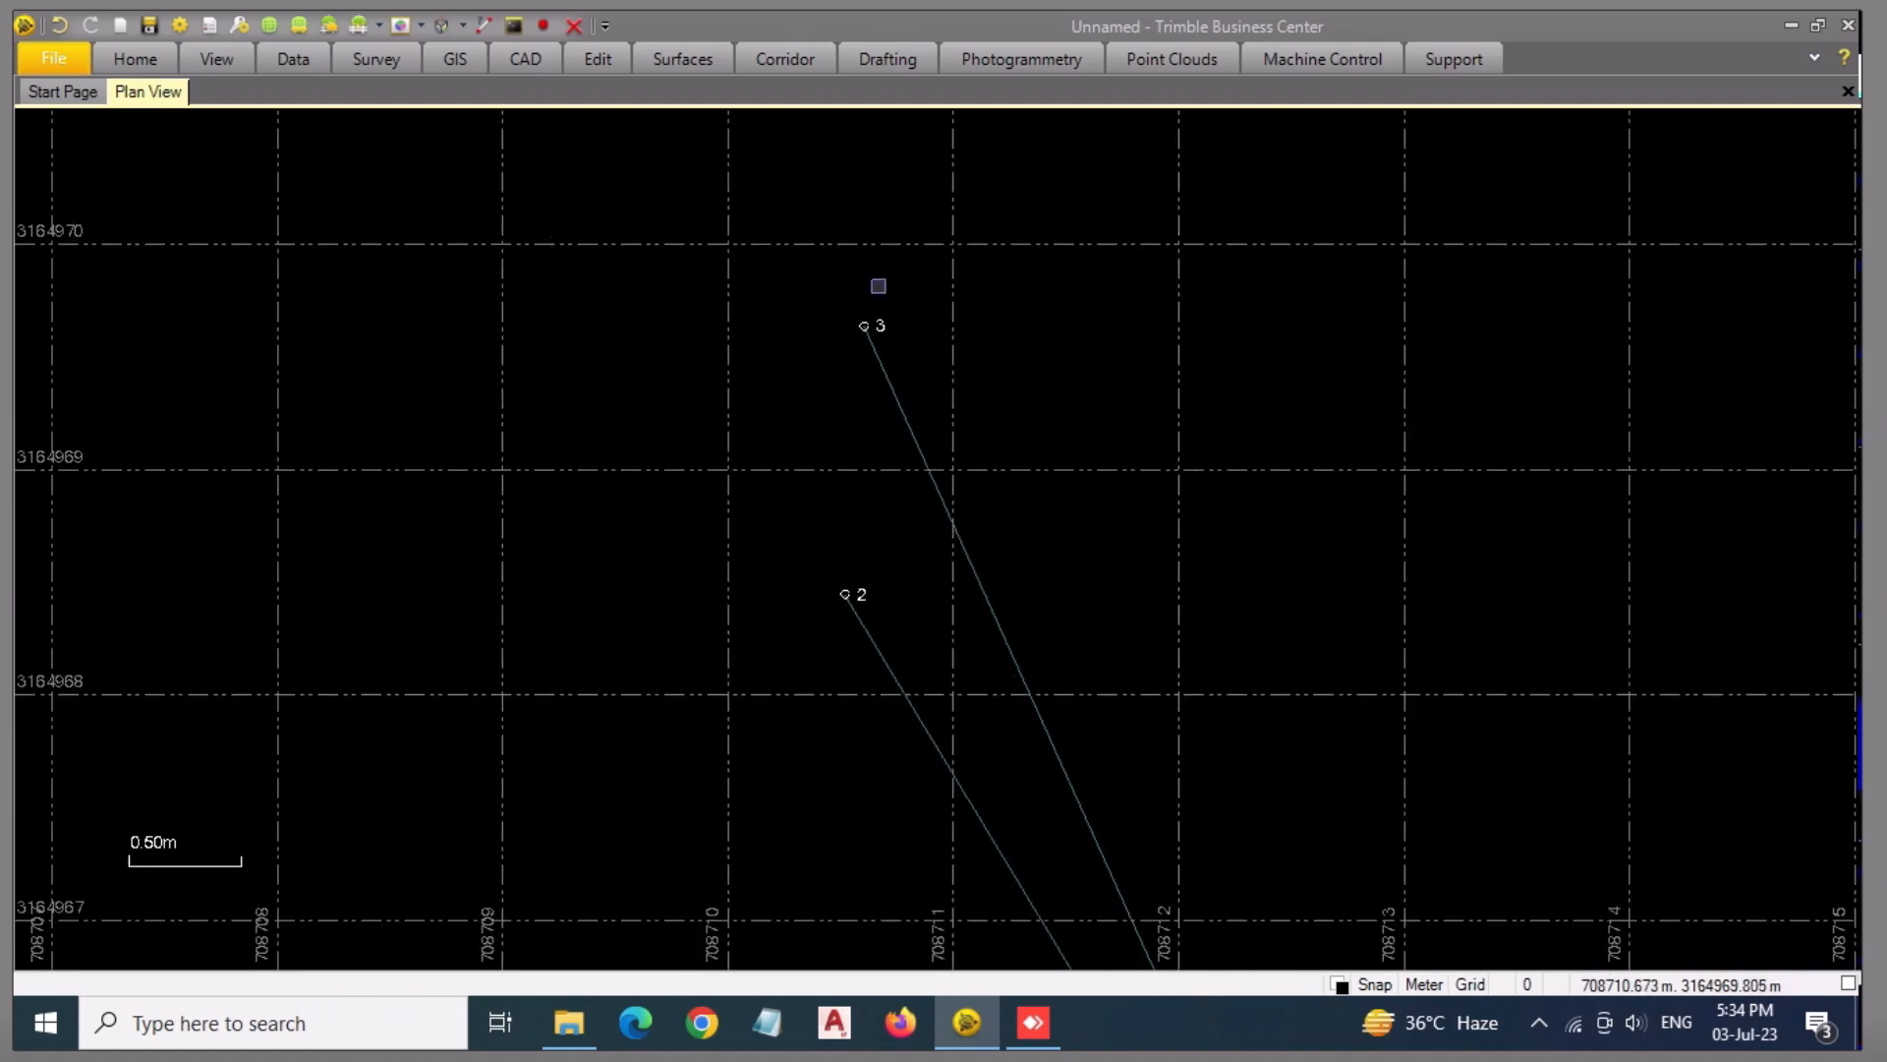
scroll(854, 325, "down", 1)
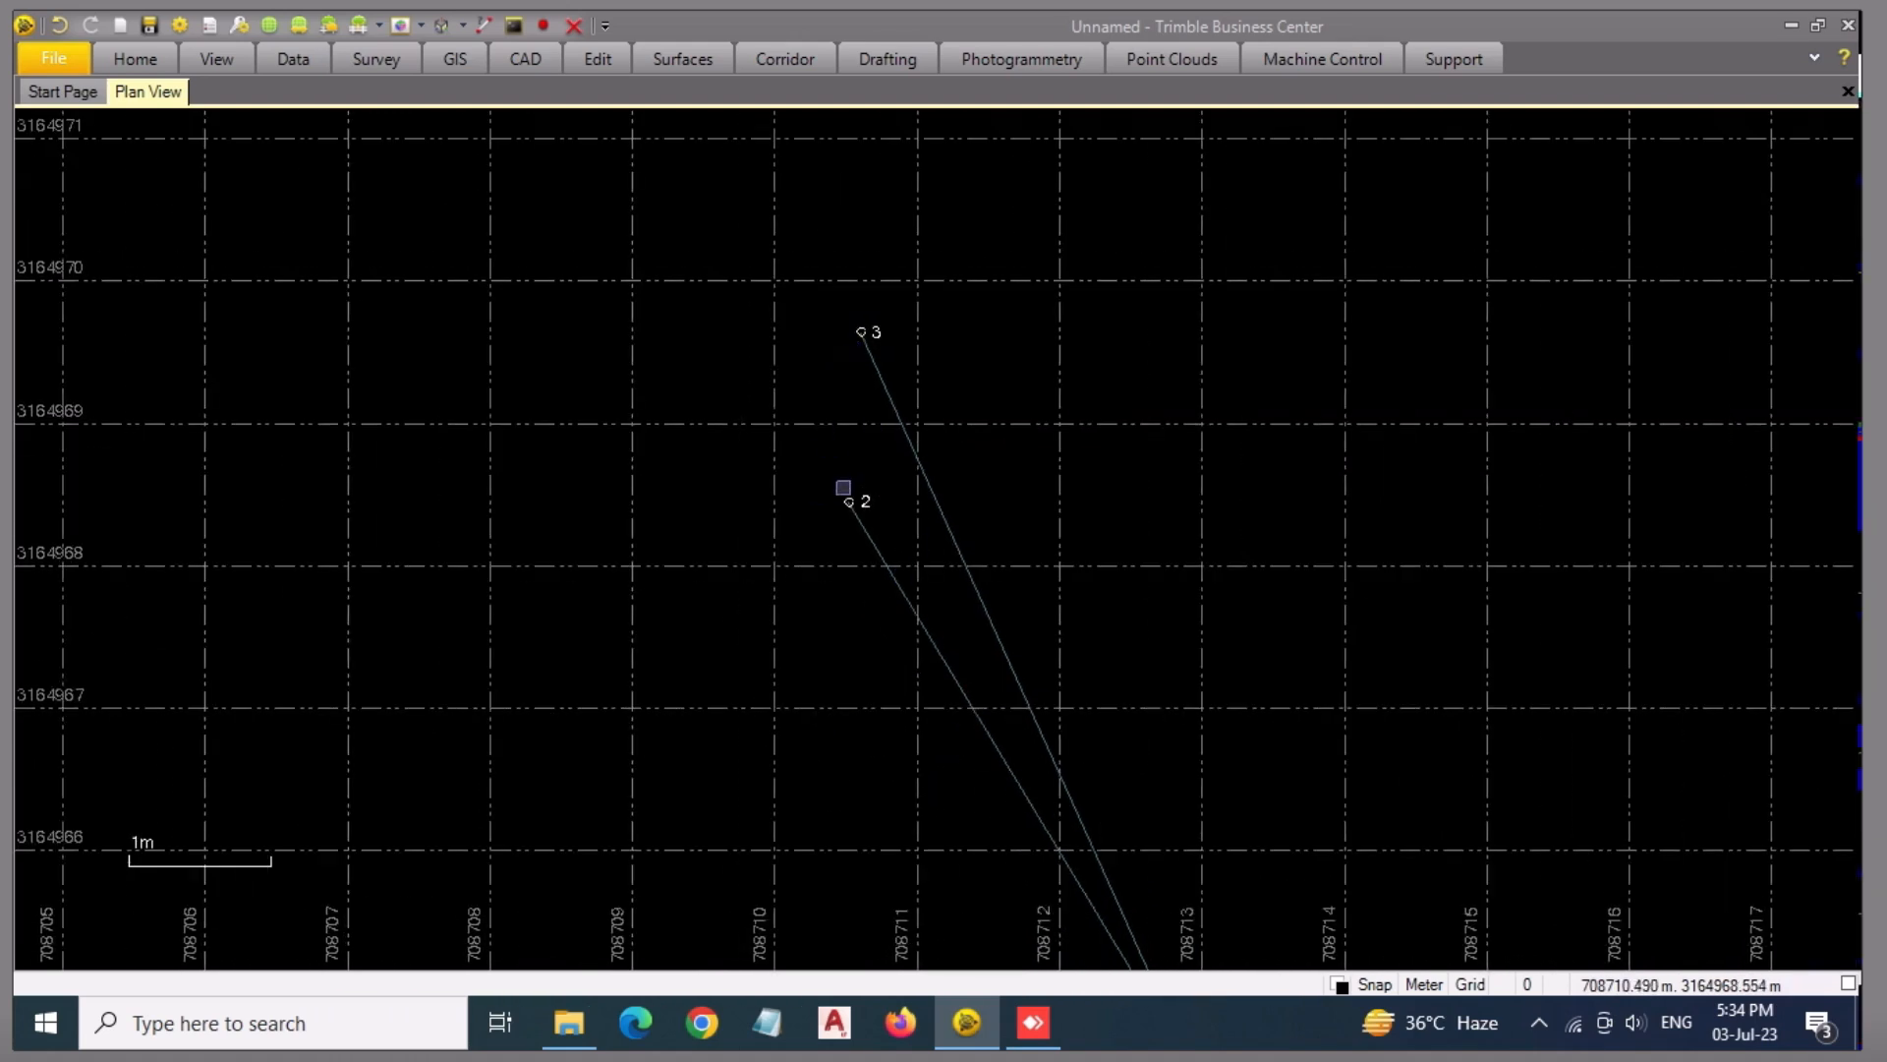
scroll(831, 373, "down", 1)
scroll(1132, 799, "up", 5)
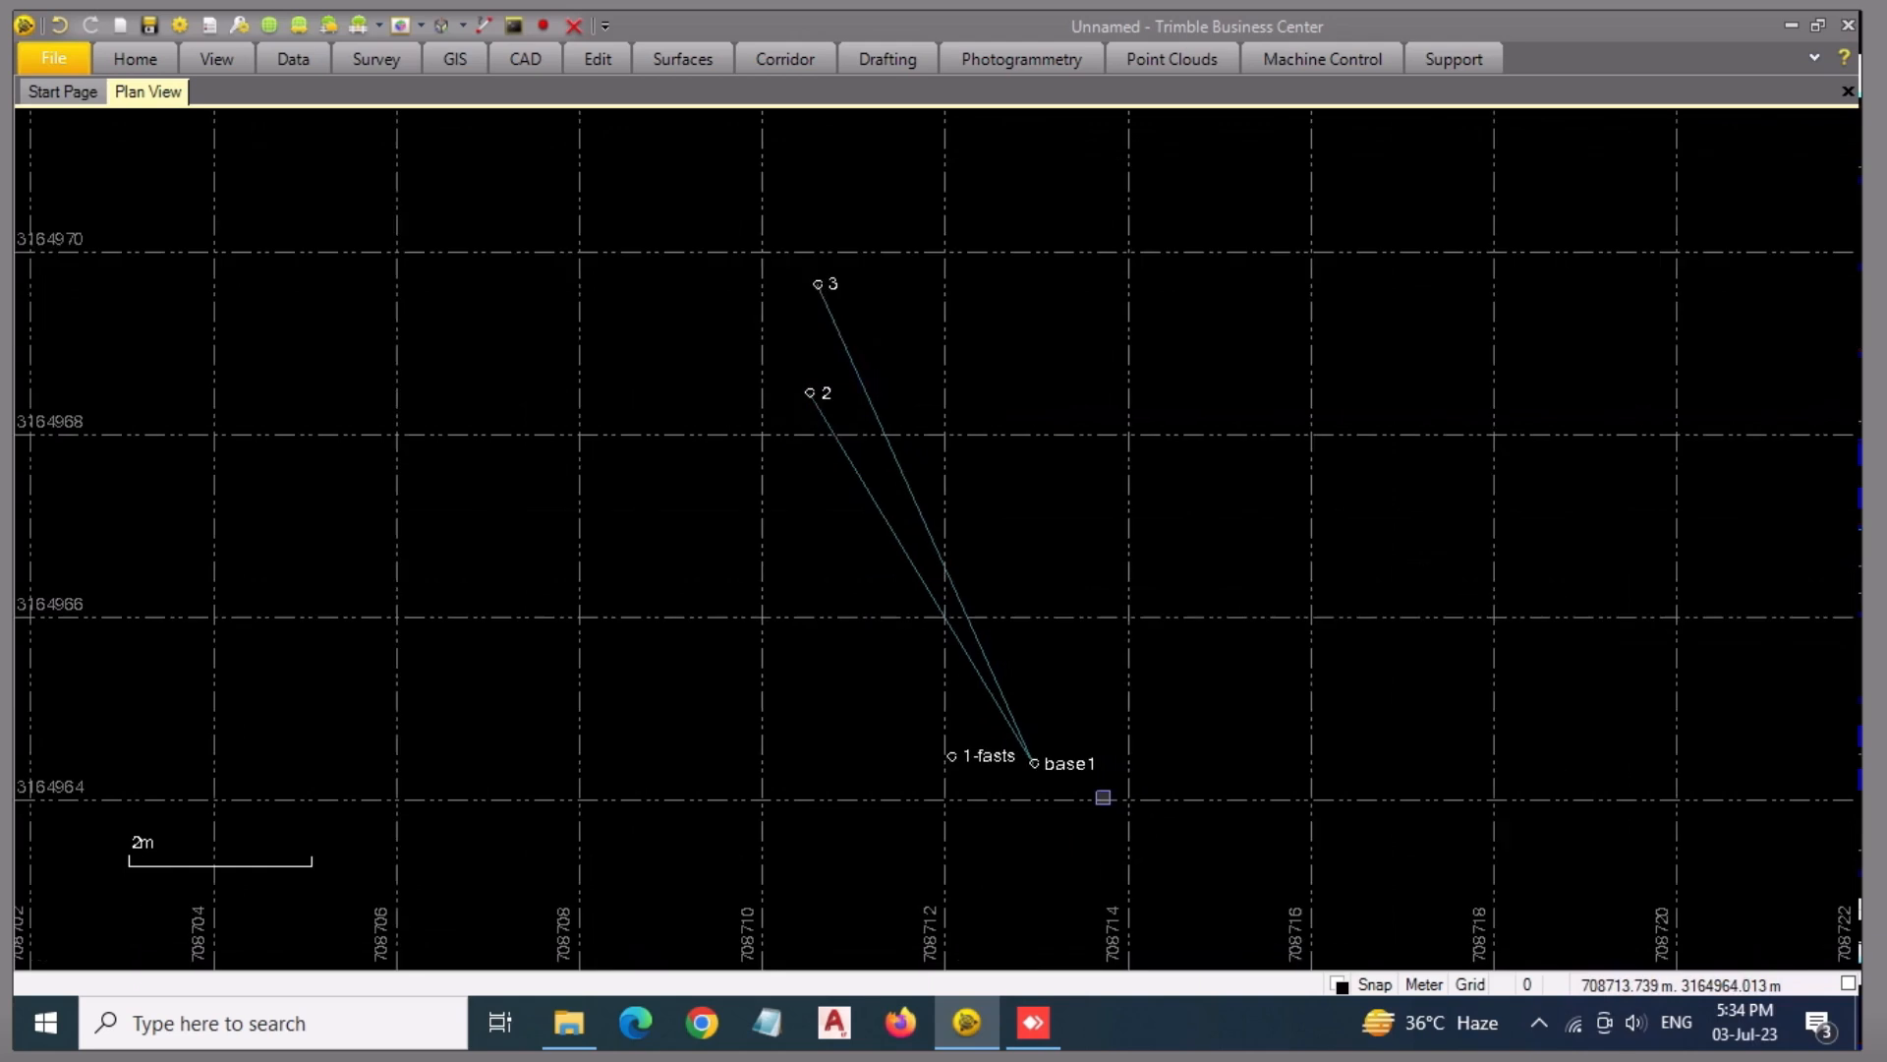
scroll(914, 724, "up", 5)
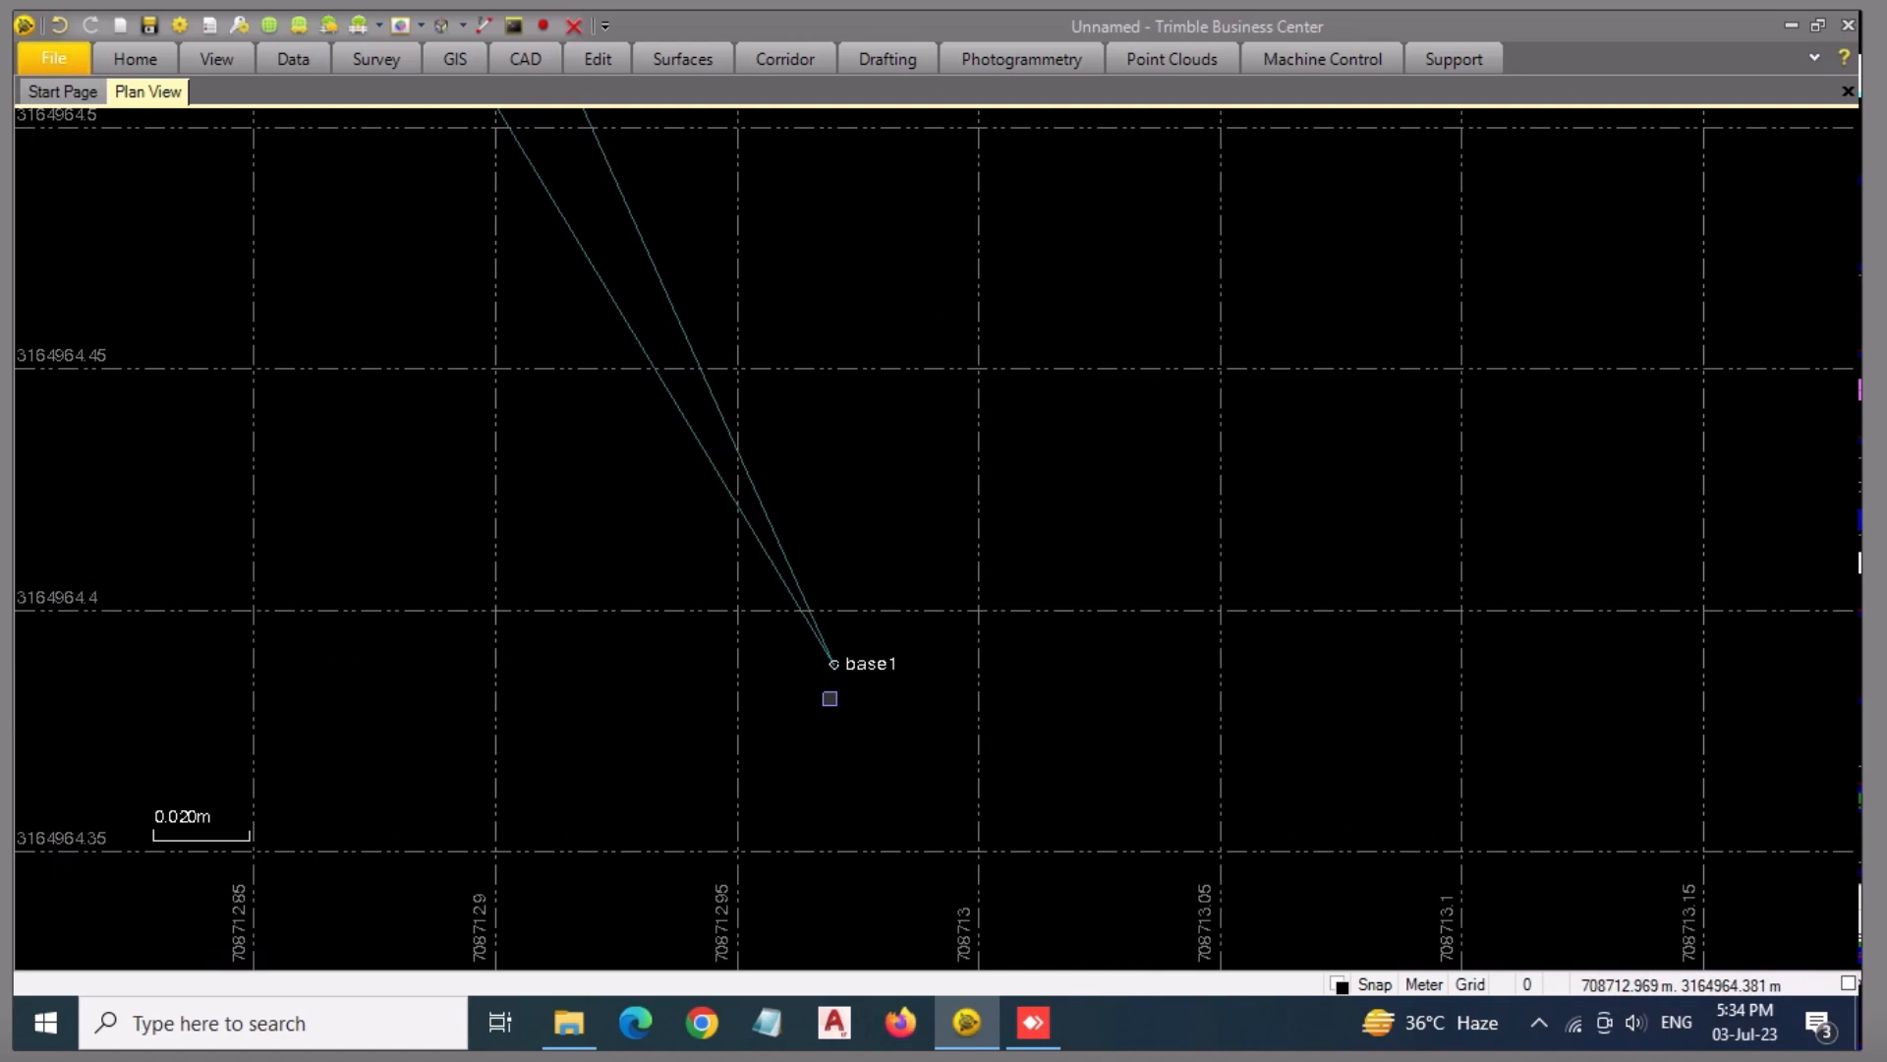
scroll(984, 685, "down", 3)
scroll(745, 531, "down", 2)
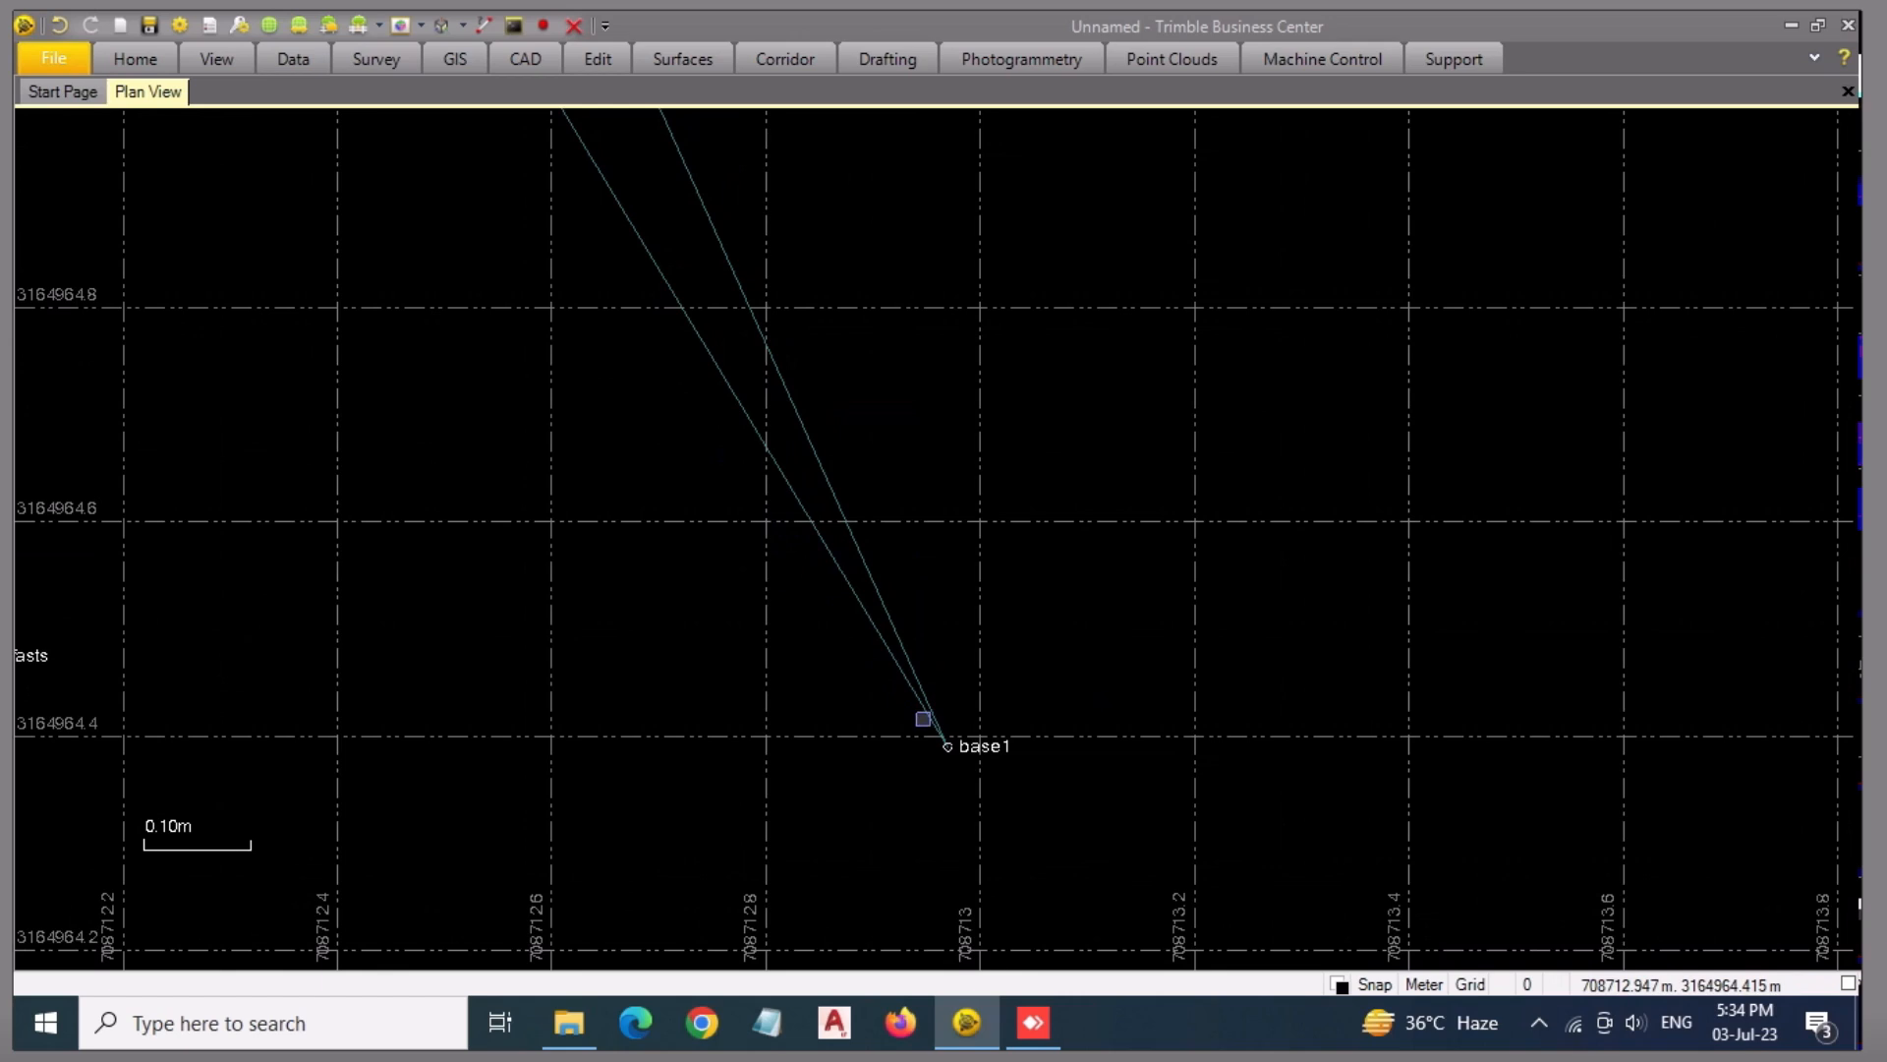
scroll(923, 718, "down", 2)
scroll(767, 489, "down", 4)
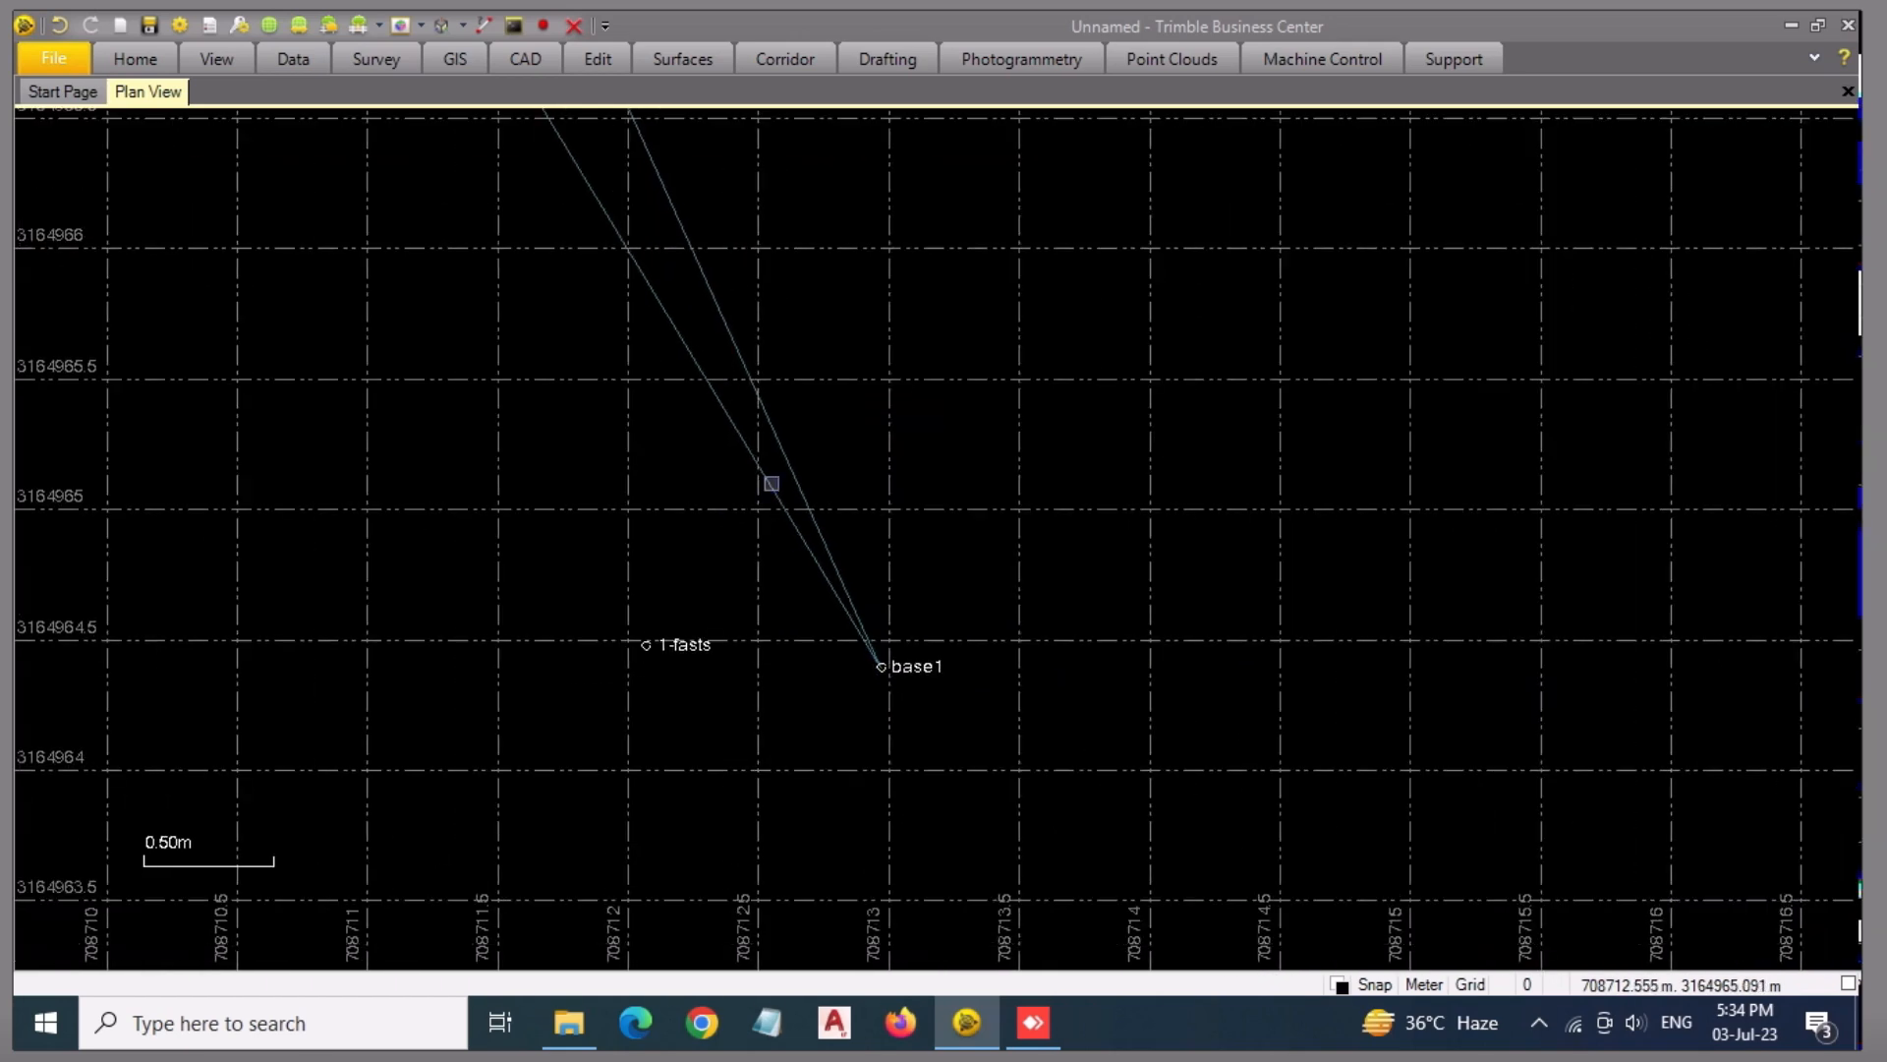
scroll(847, 431, "down", 2)
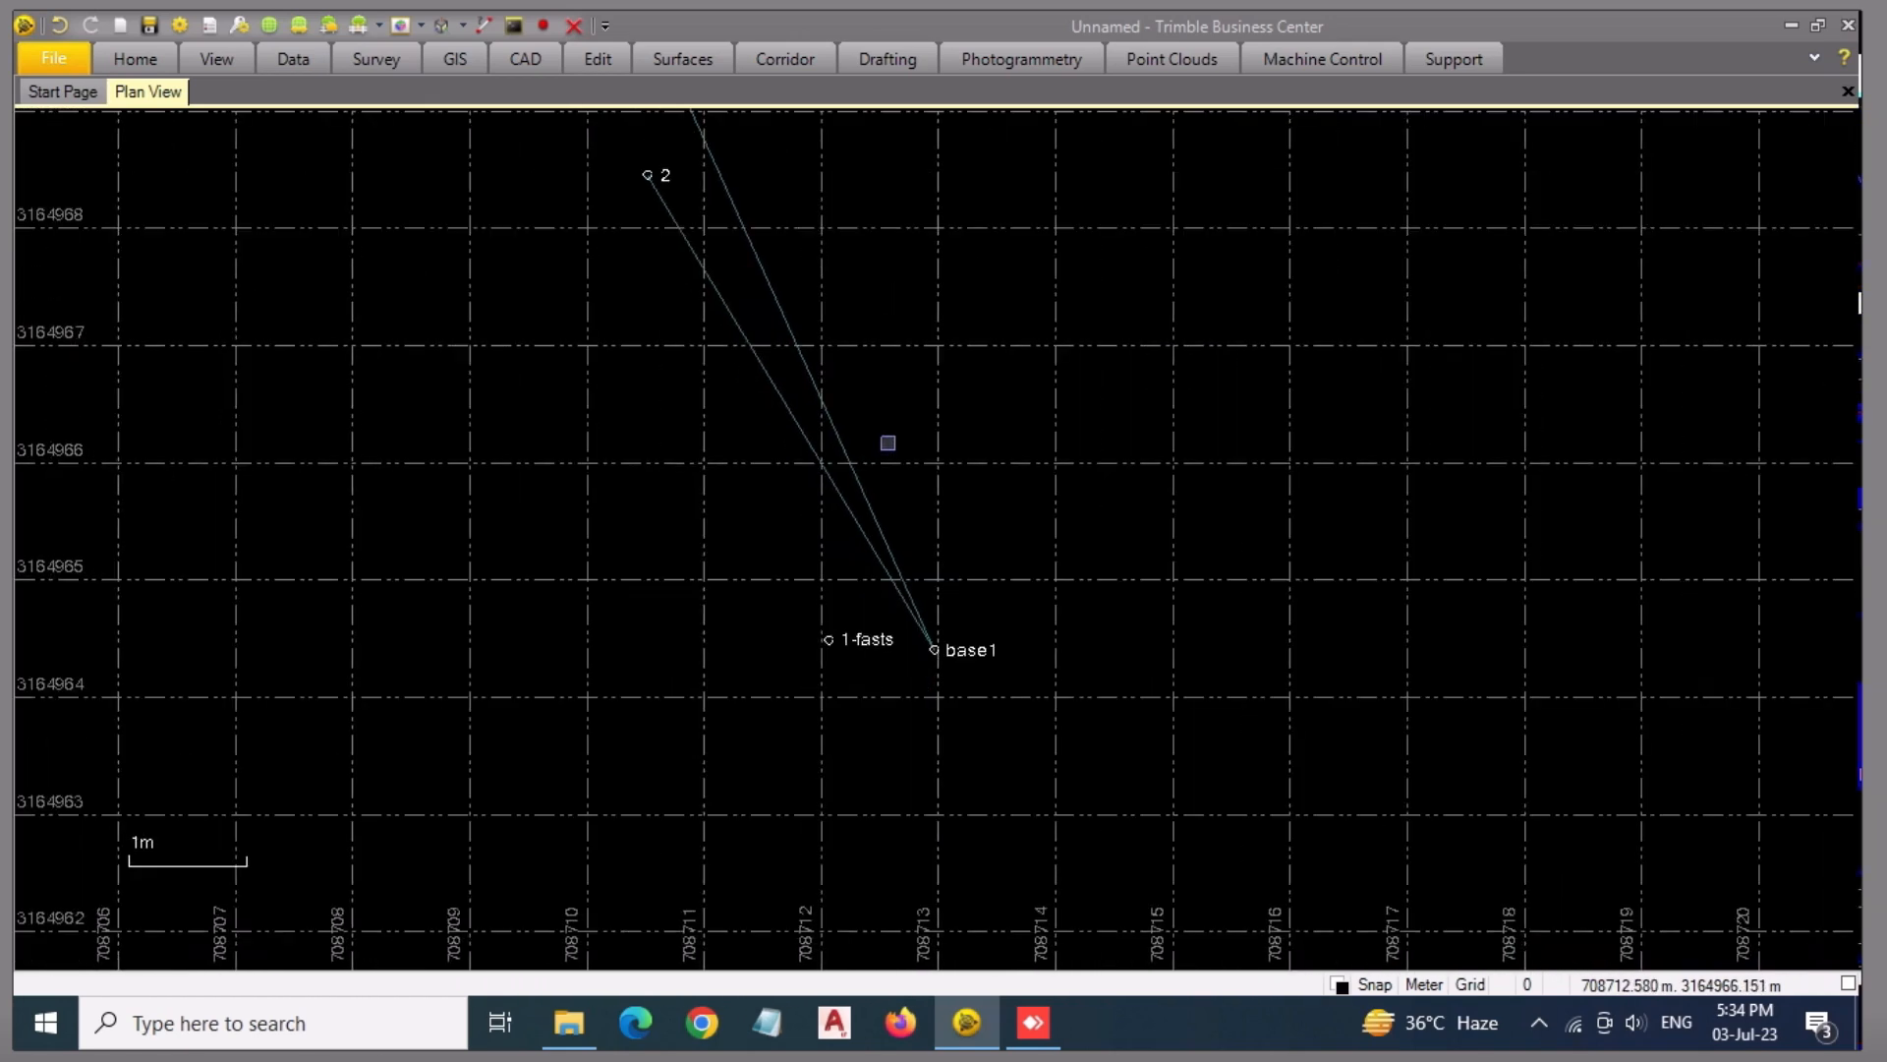
- Process the baselines from base1 to points 2 and 3, and save both processed observations
left_click_drag(973, 577, 902, 632)
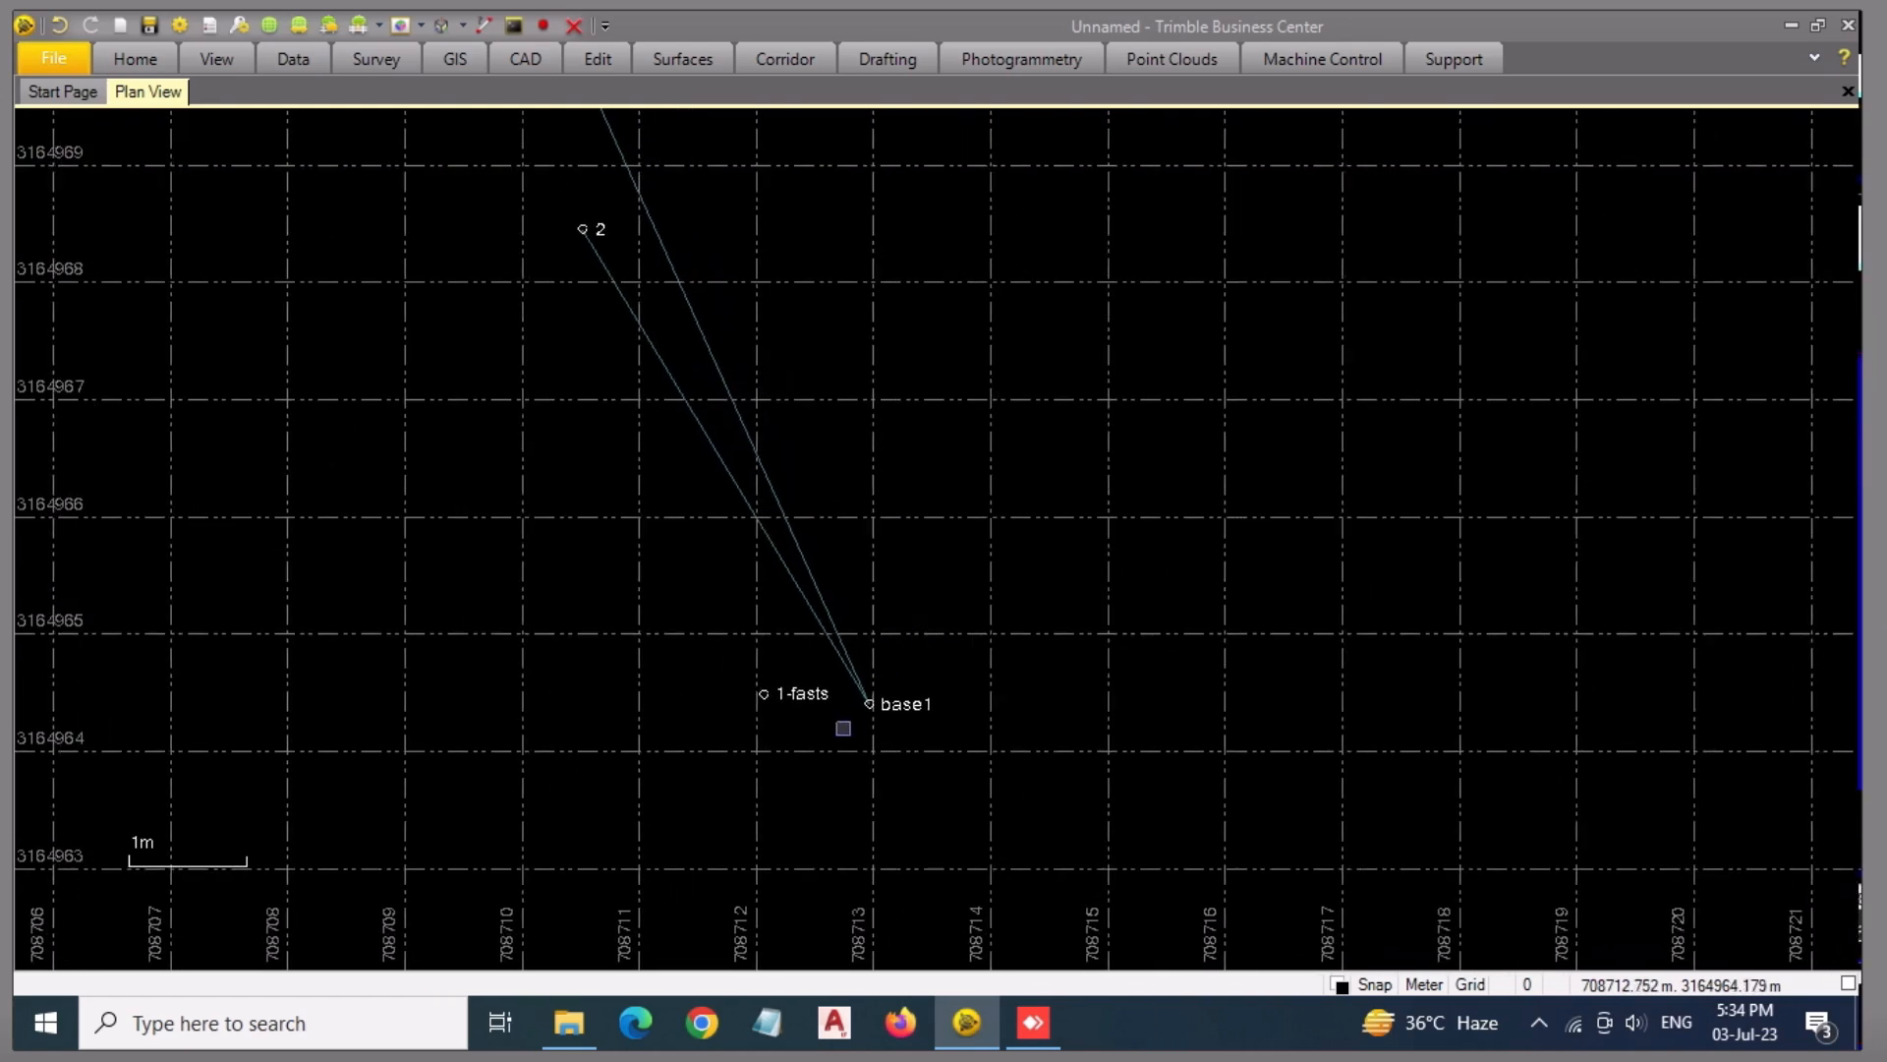
scroll(865, 715, "up", 1)
scroll(889, 707, "up", 4)
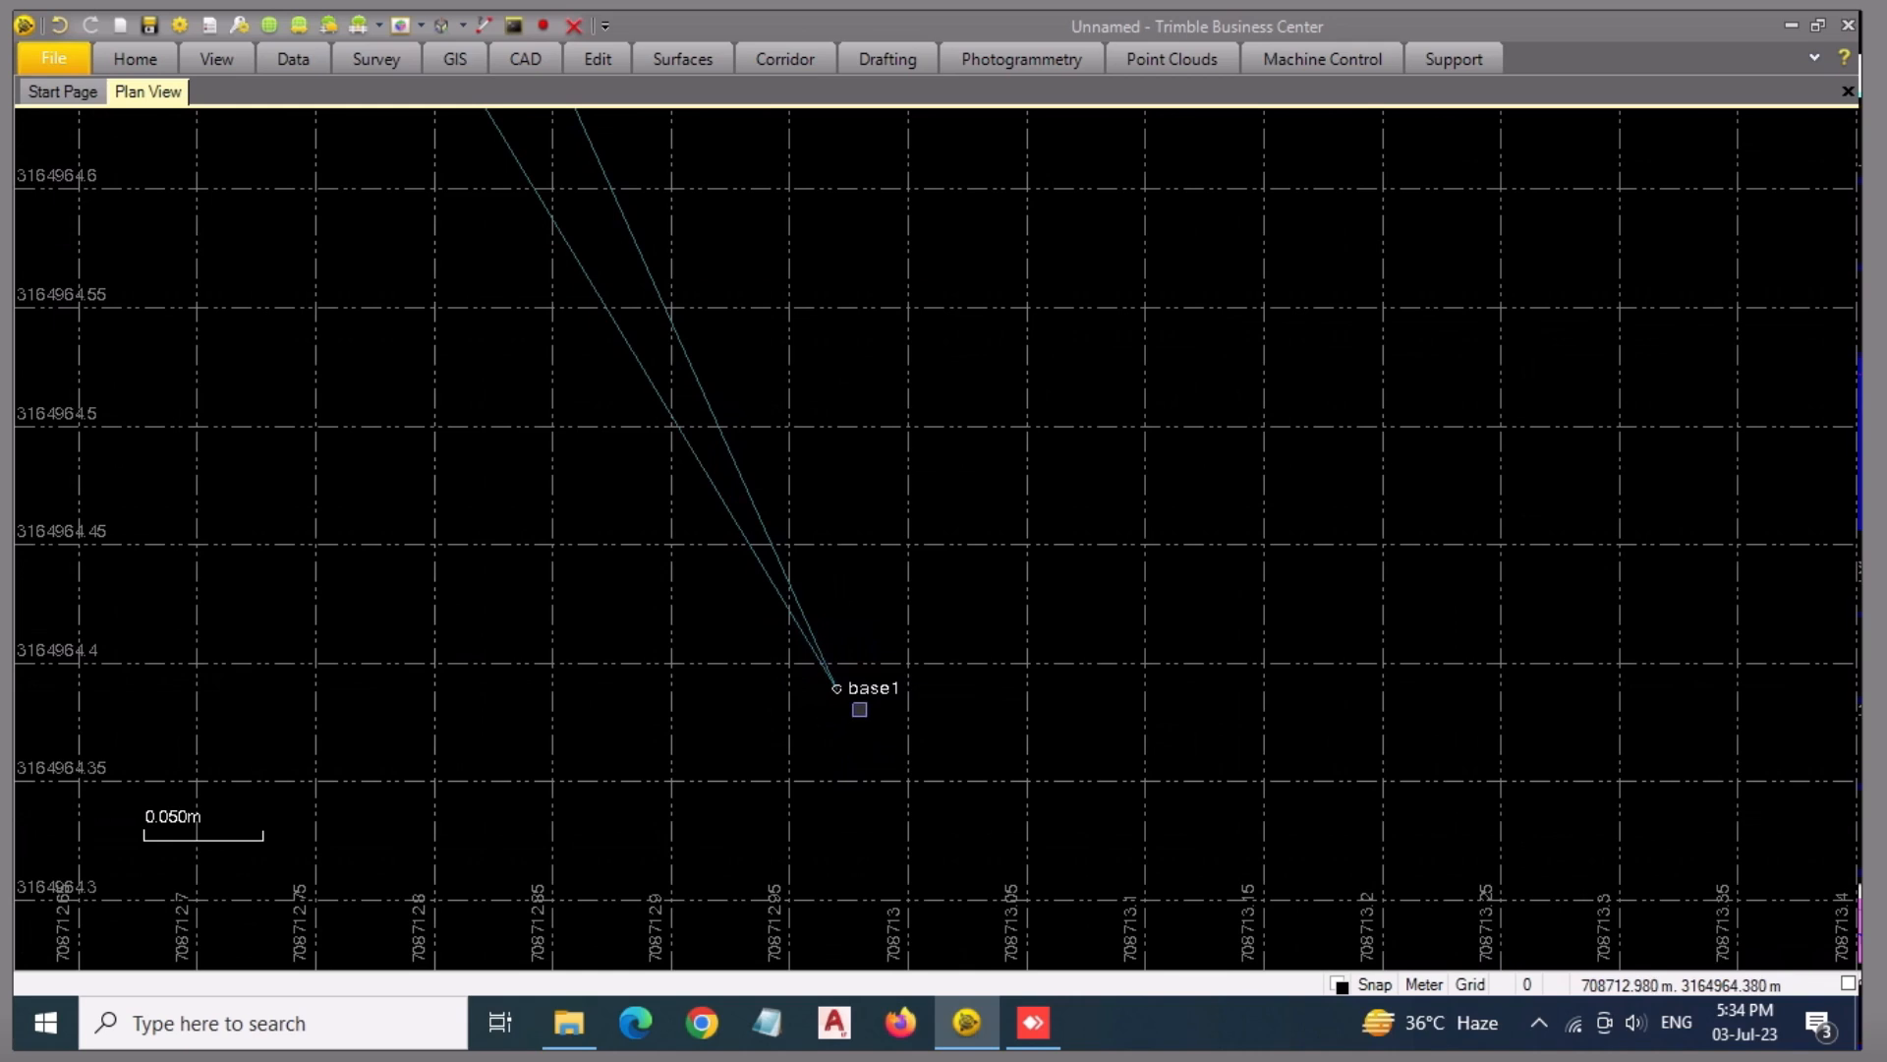
scroll(914, 699, "down", 2)
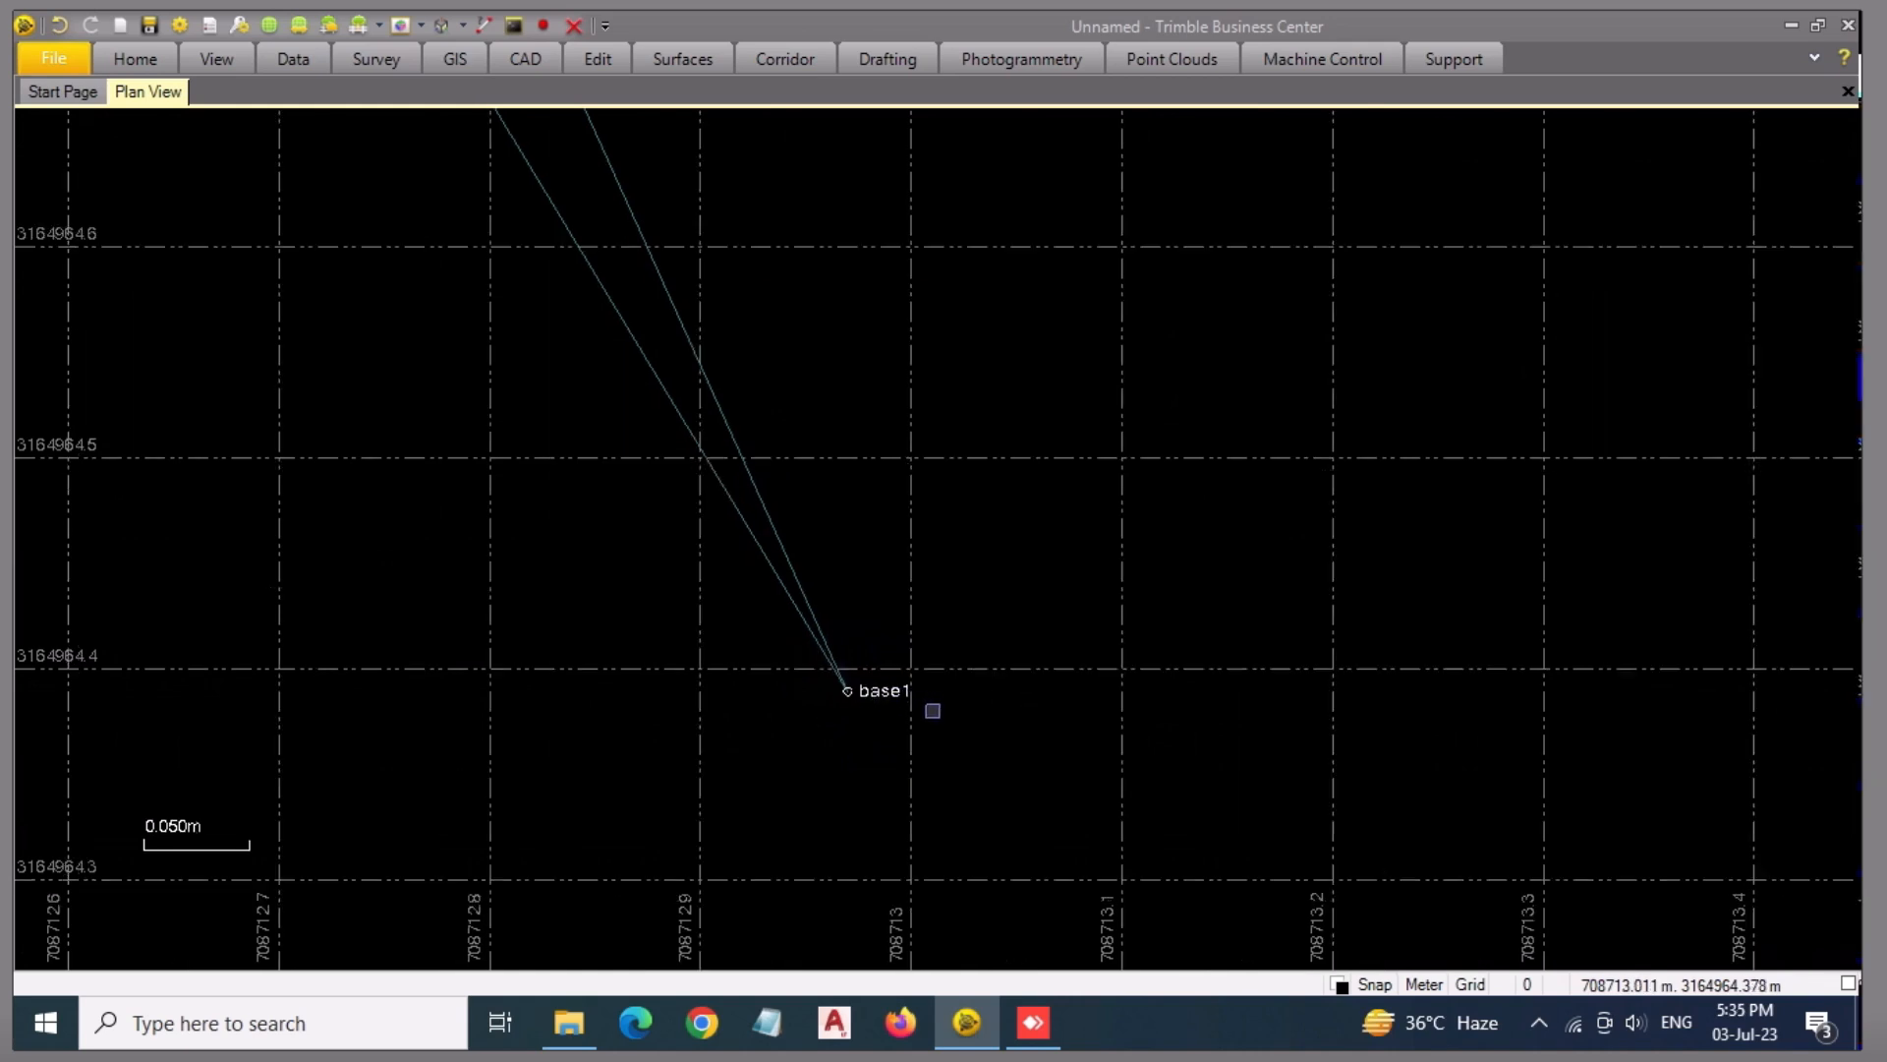
left_click_drag(914, 516, 639, 398)
left_click_drag(462, 378, 629, 575)
scroll(639, 491, "down", 1)
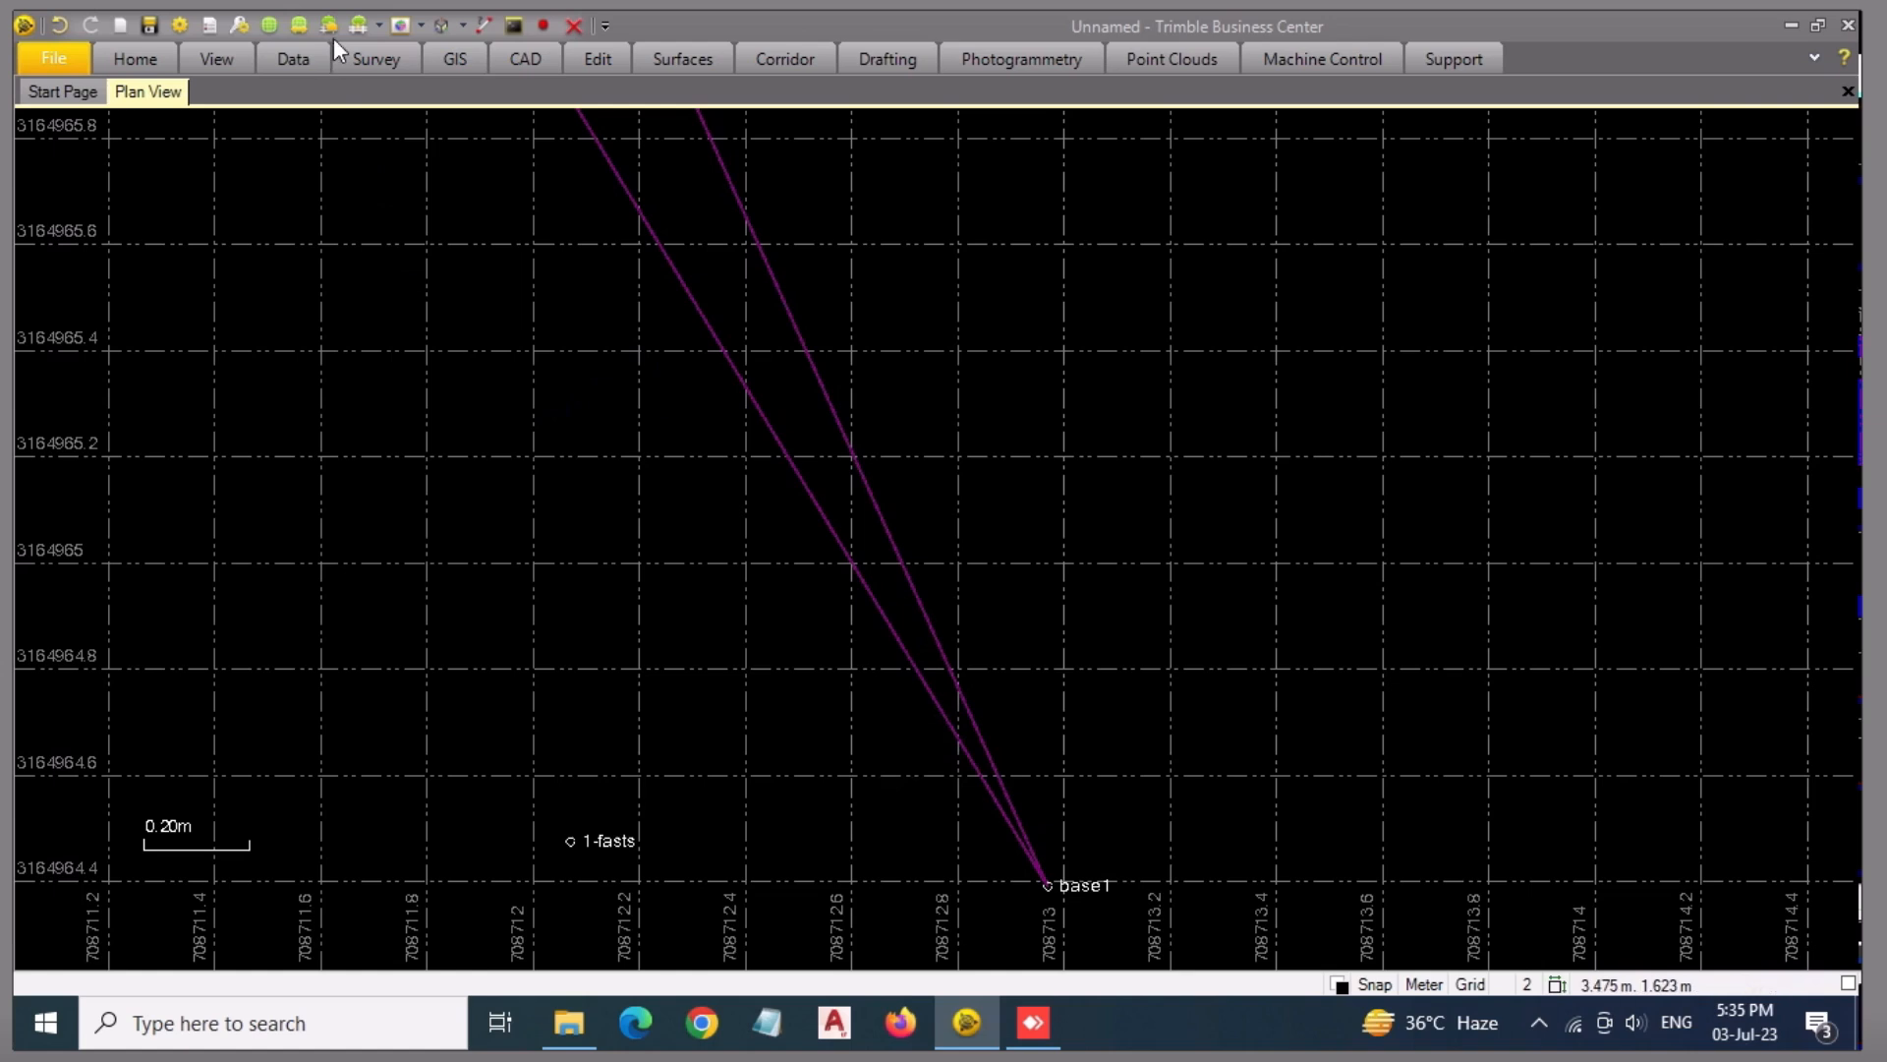
left_click(387, 52)
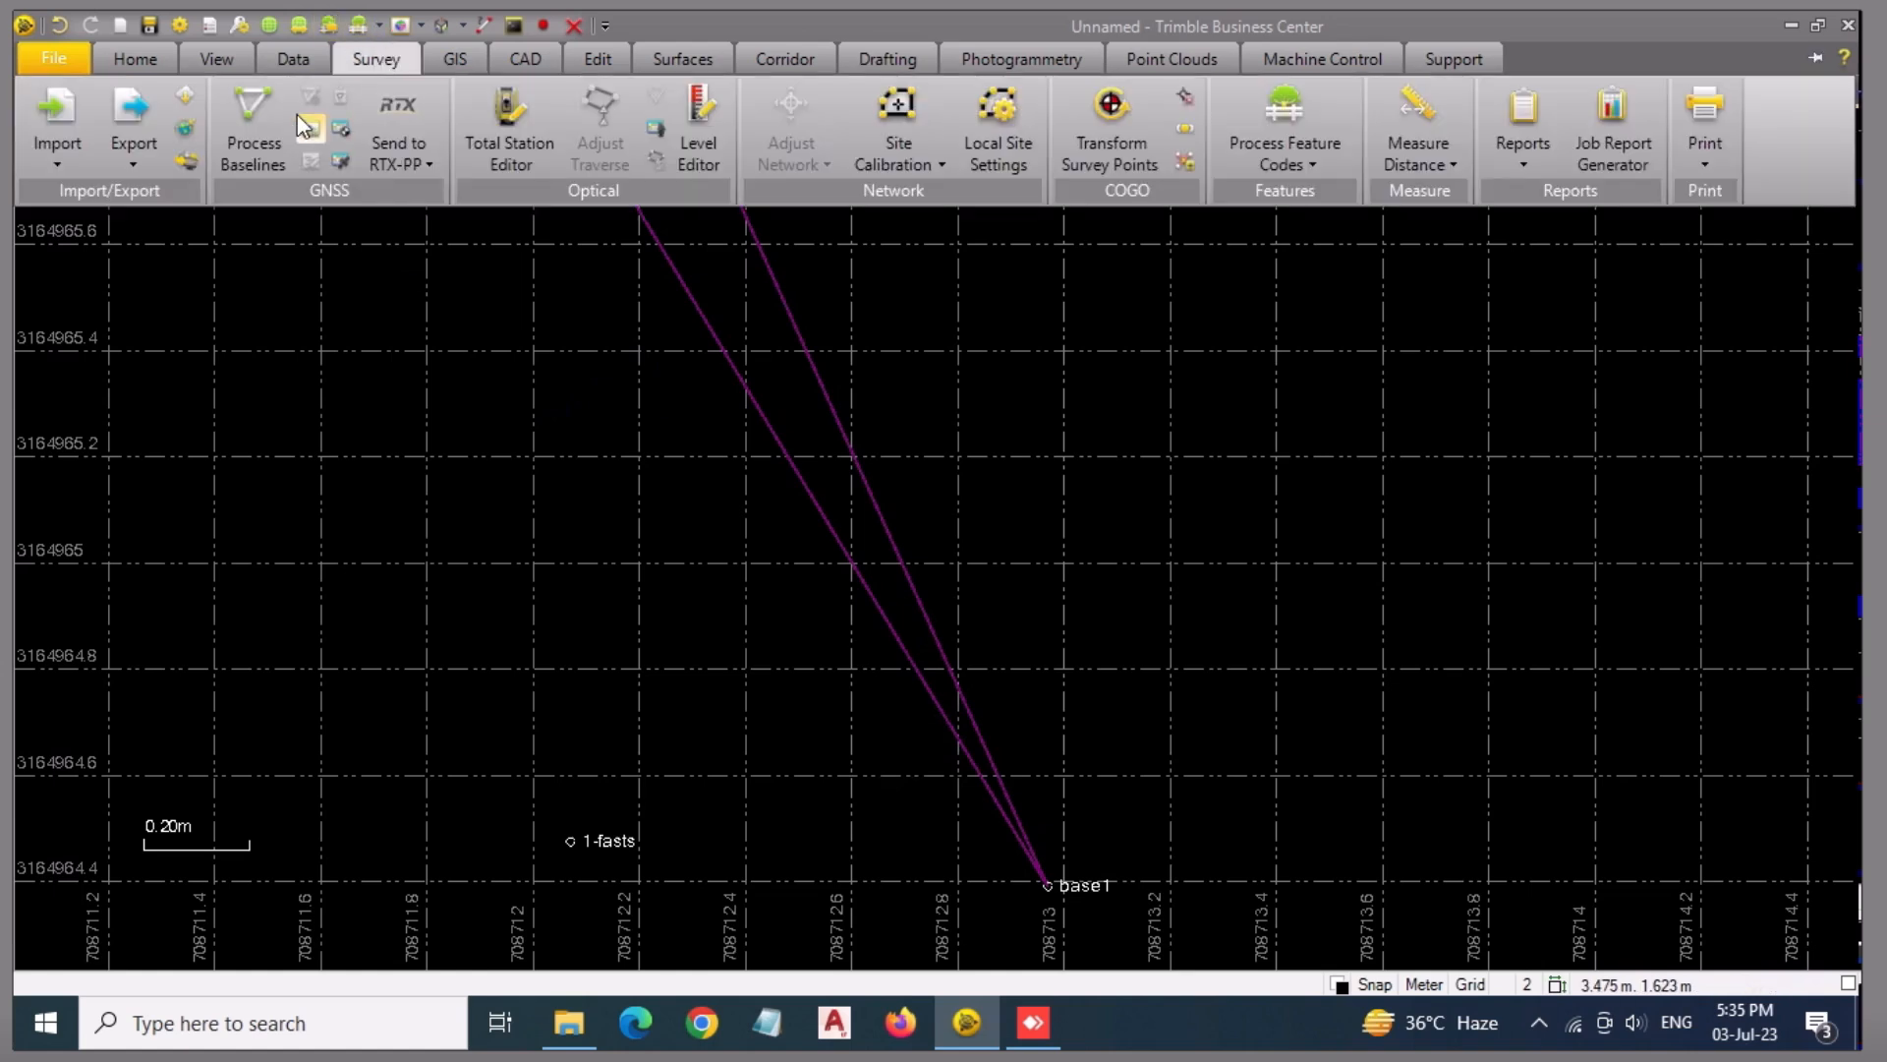
left_click(253, 127)
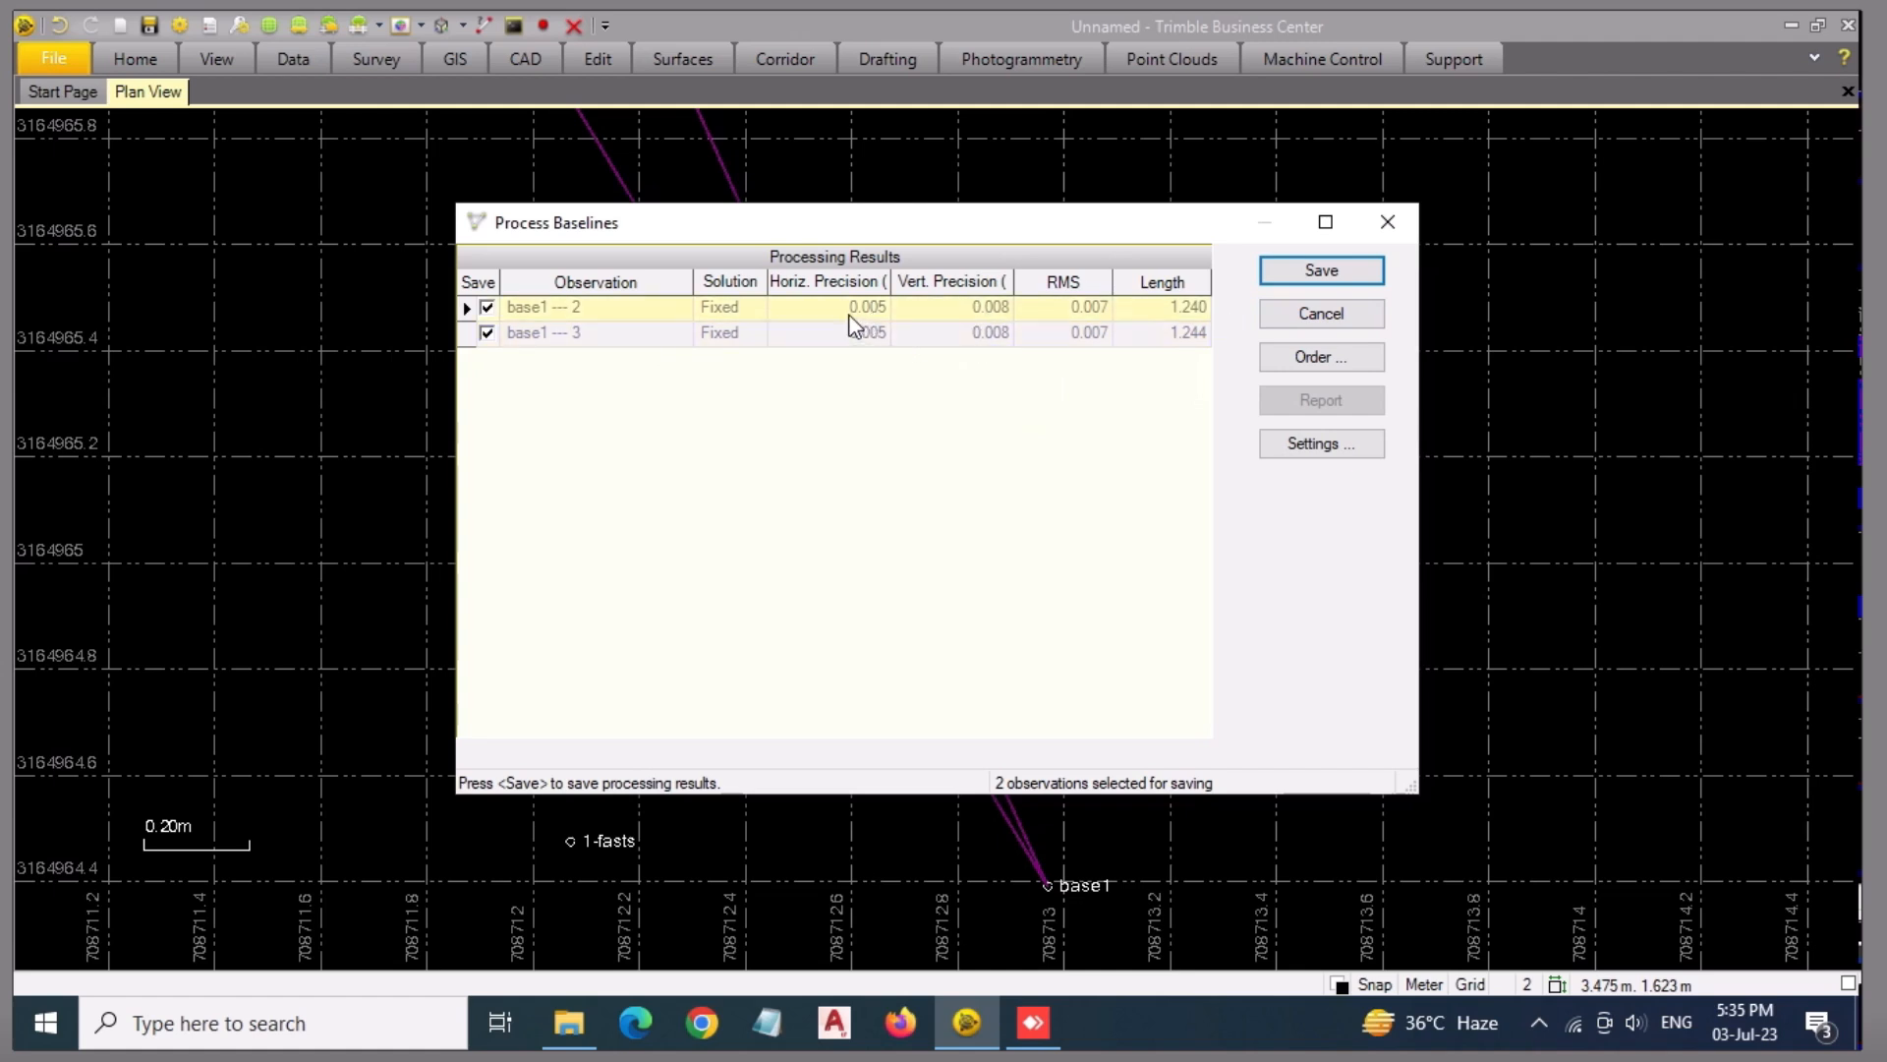
left_click(1283, 270)
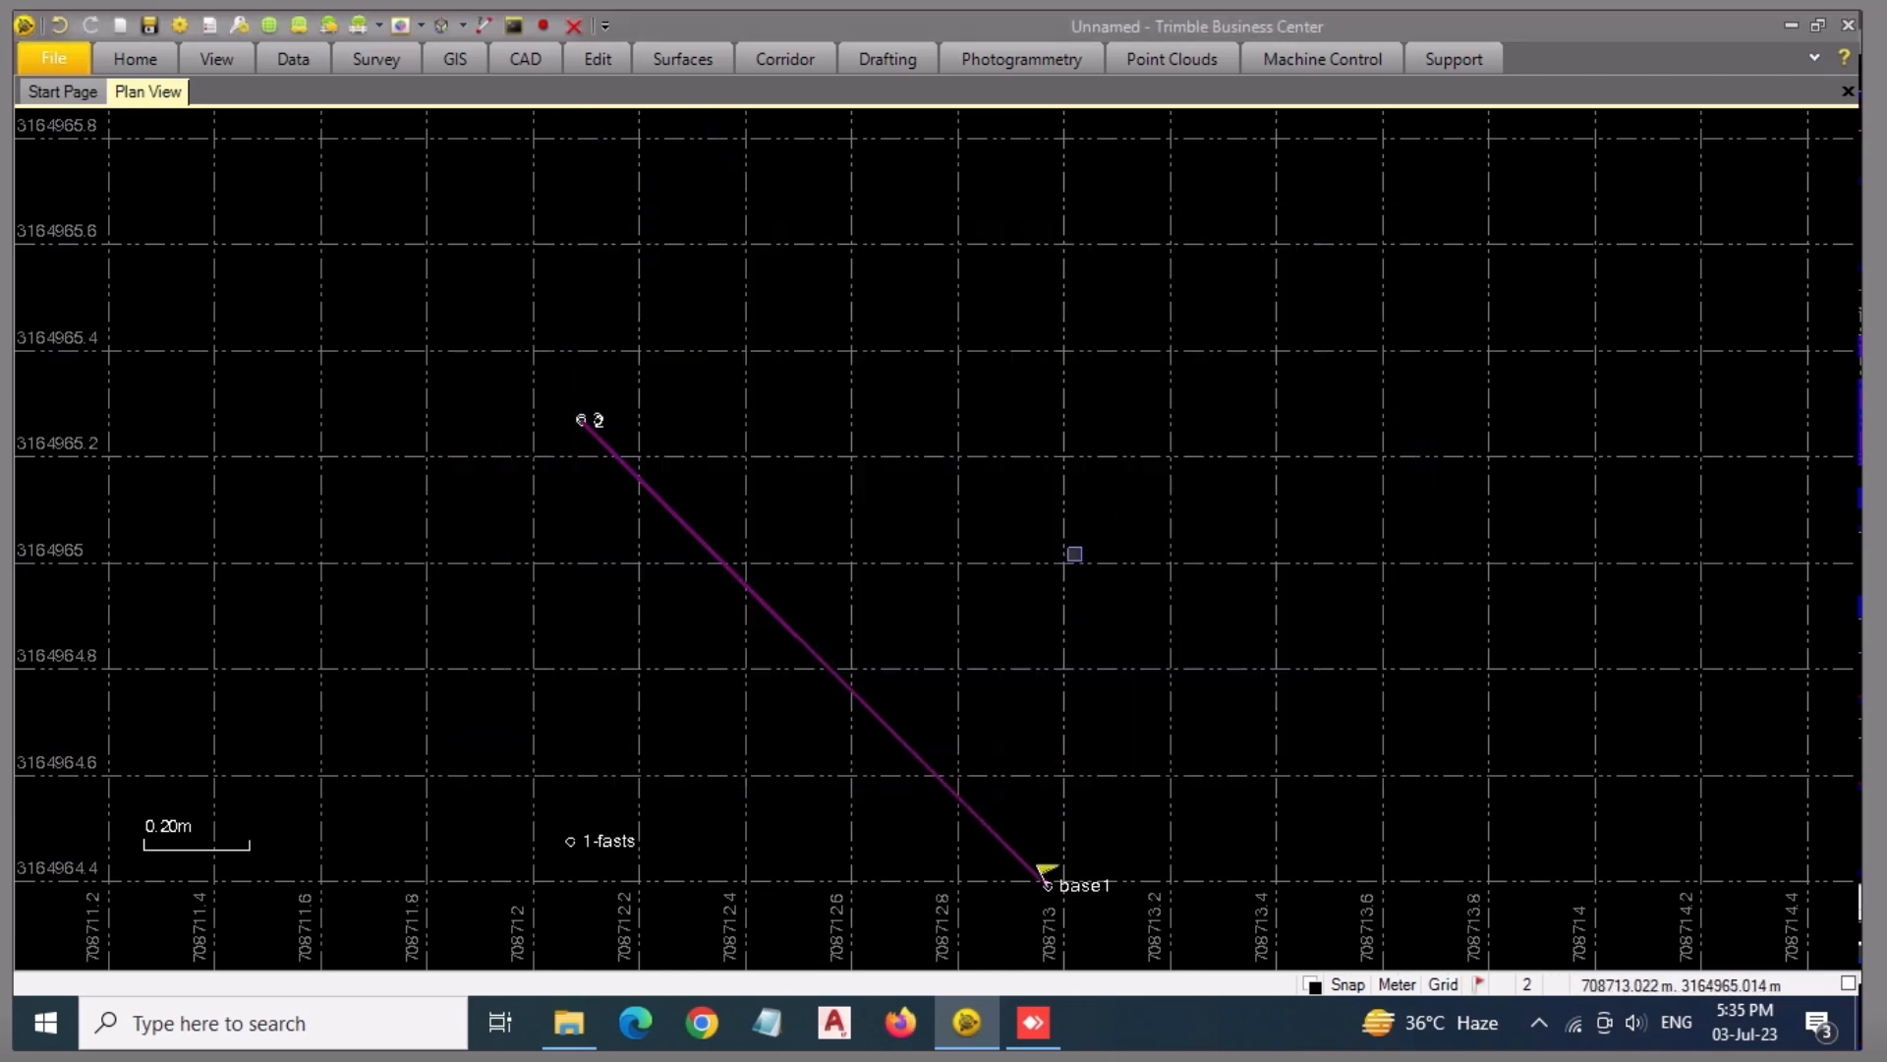
- Examine the processed baselines in the plan view, checking the ends at points 2 and 3 and at base1
left_click_drag(1056, 500, 1068, 326)
left_click(716, 222)
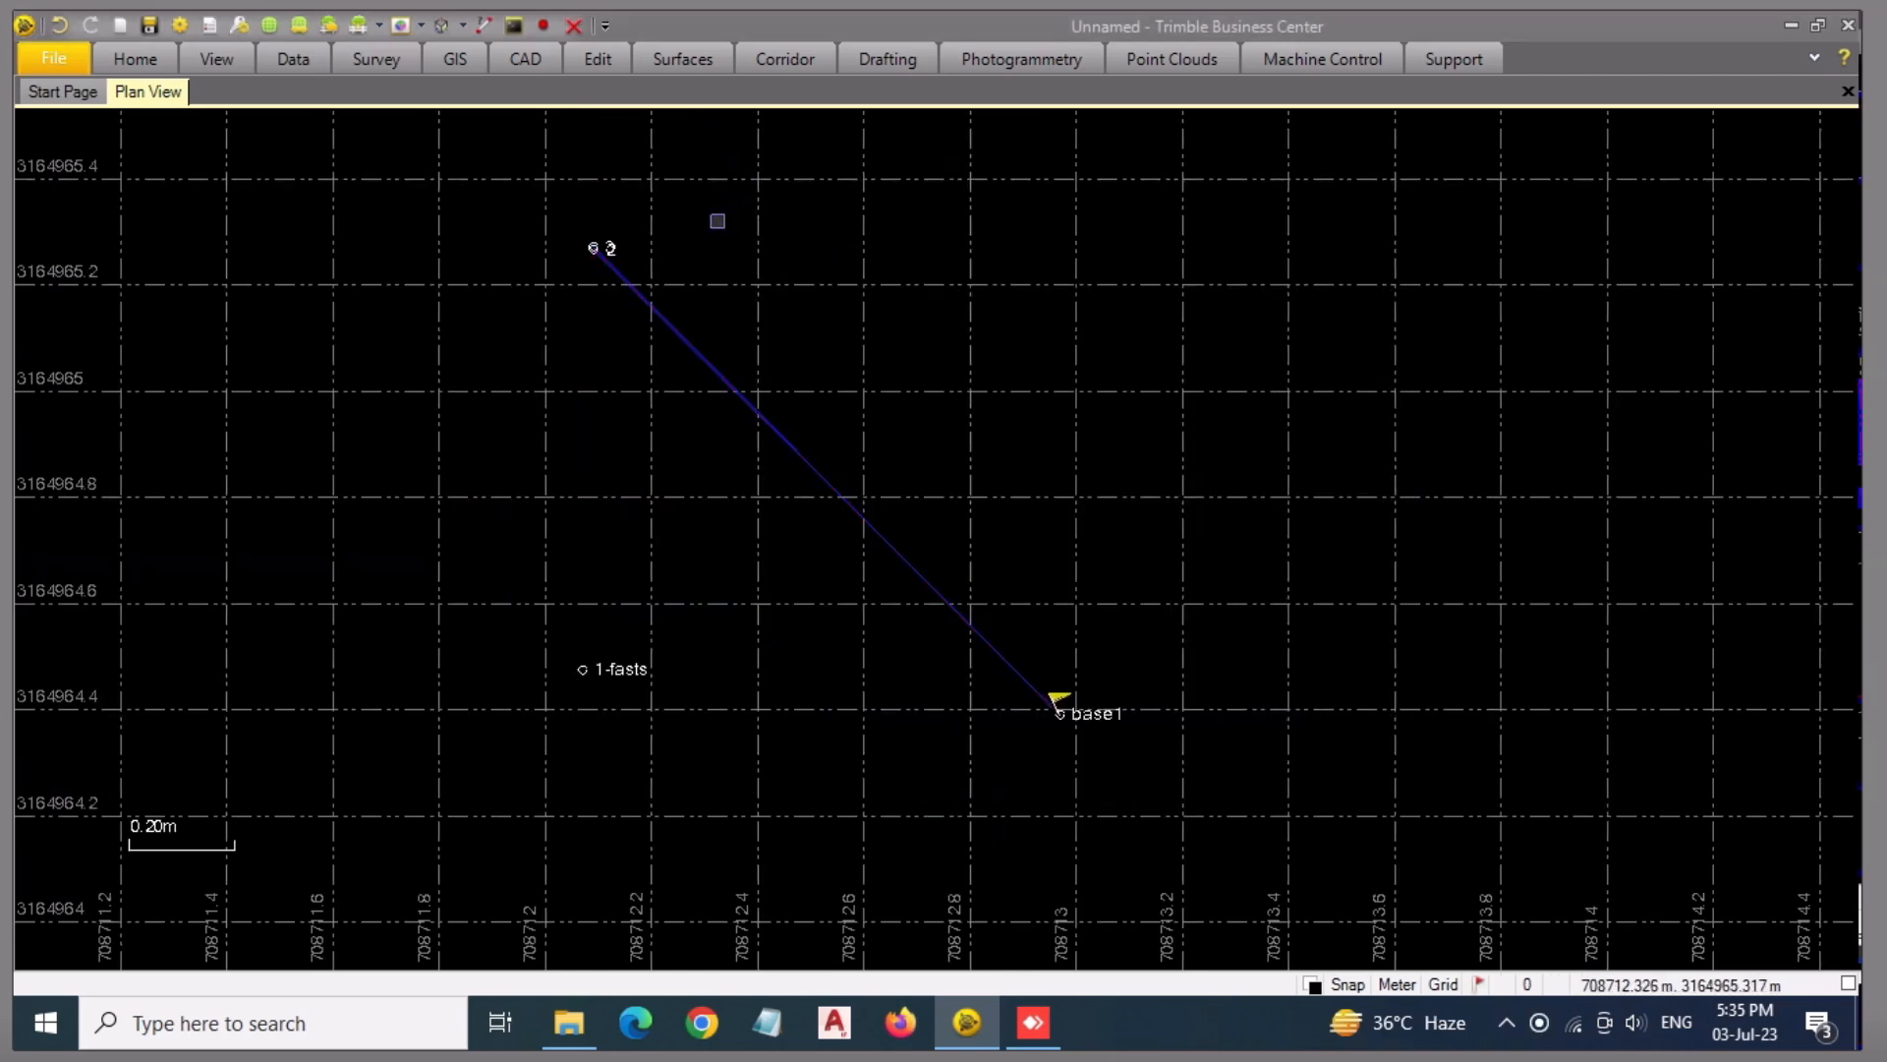
scroll(591, 225, "up", 4)
scroll(686, 272, "up", 2)
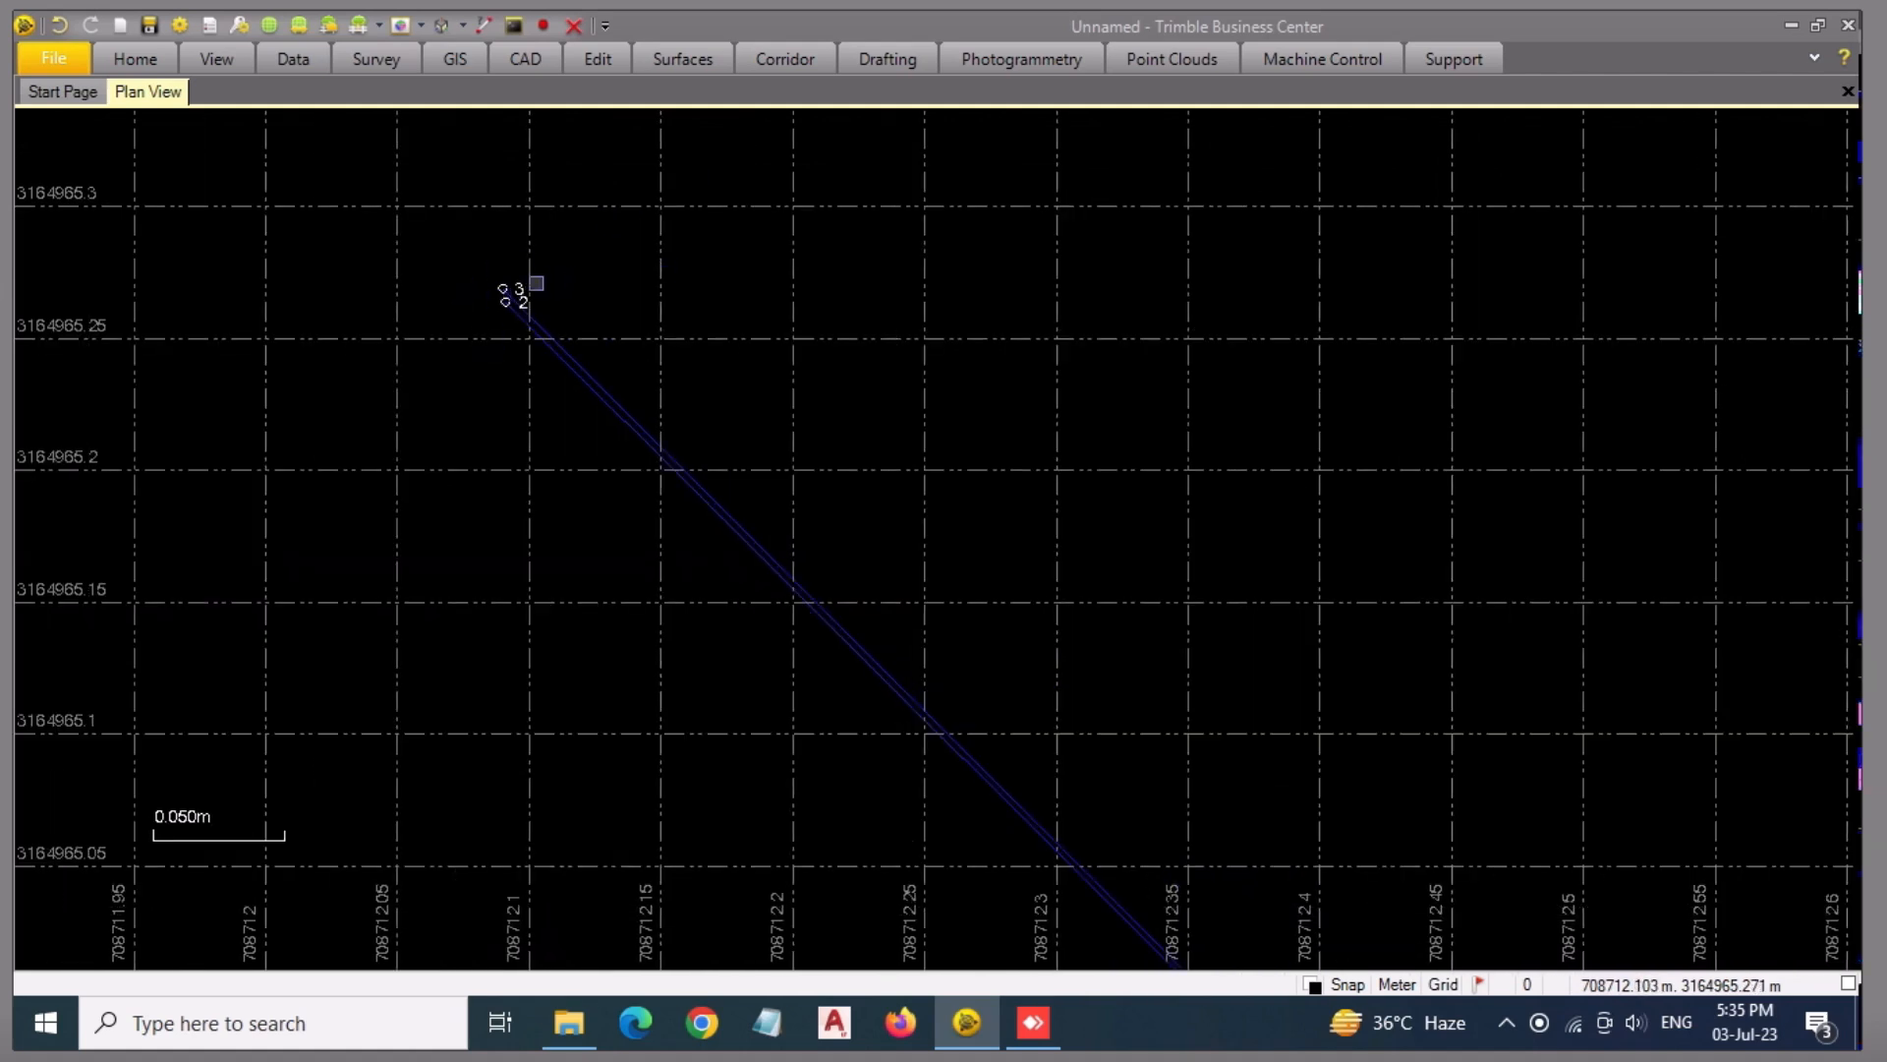
scroll(536, 284, "down", 4)
left_click_drag(1169, 710, 982, 261)
scroll(1013, 503, "up", 6)
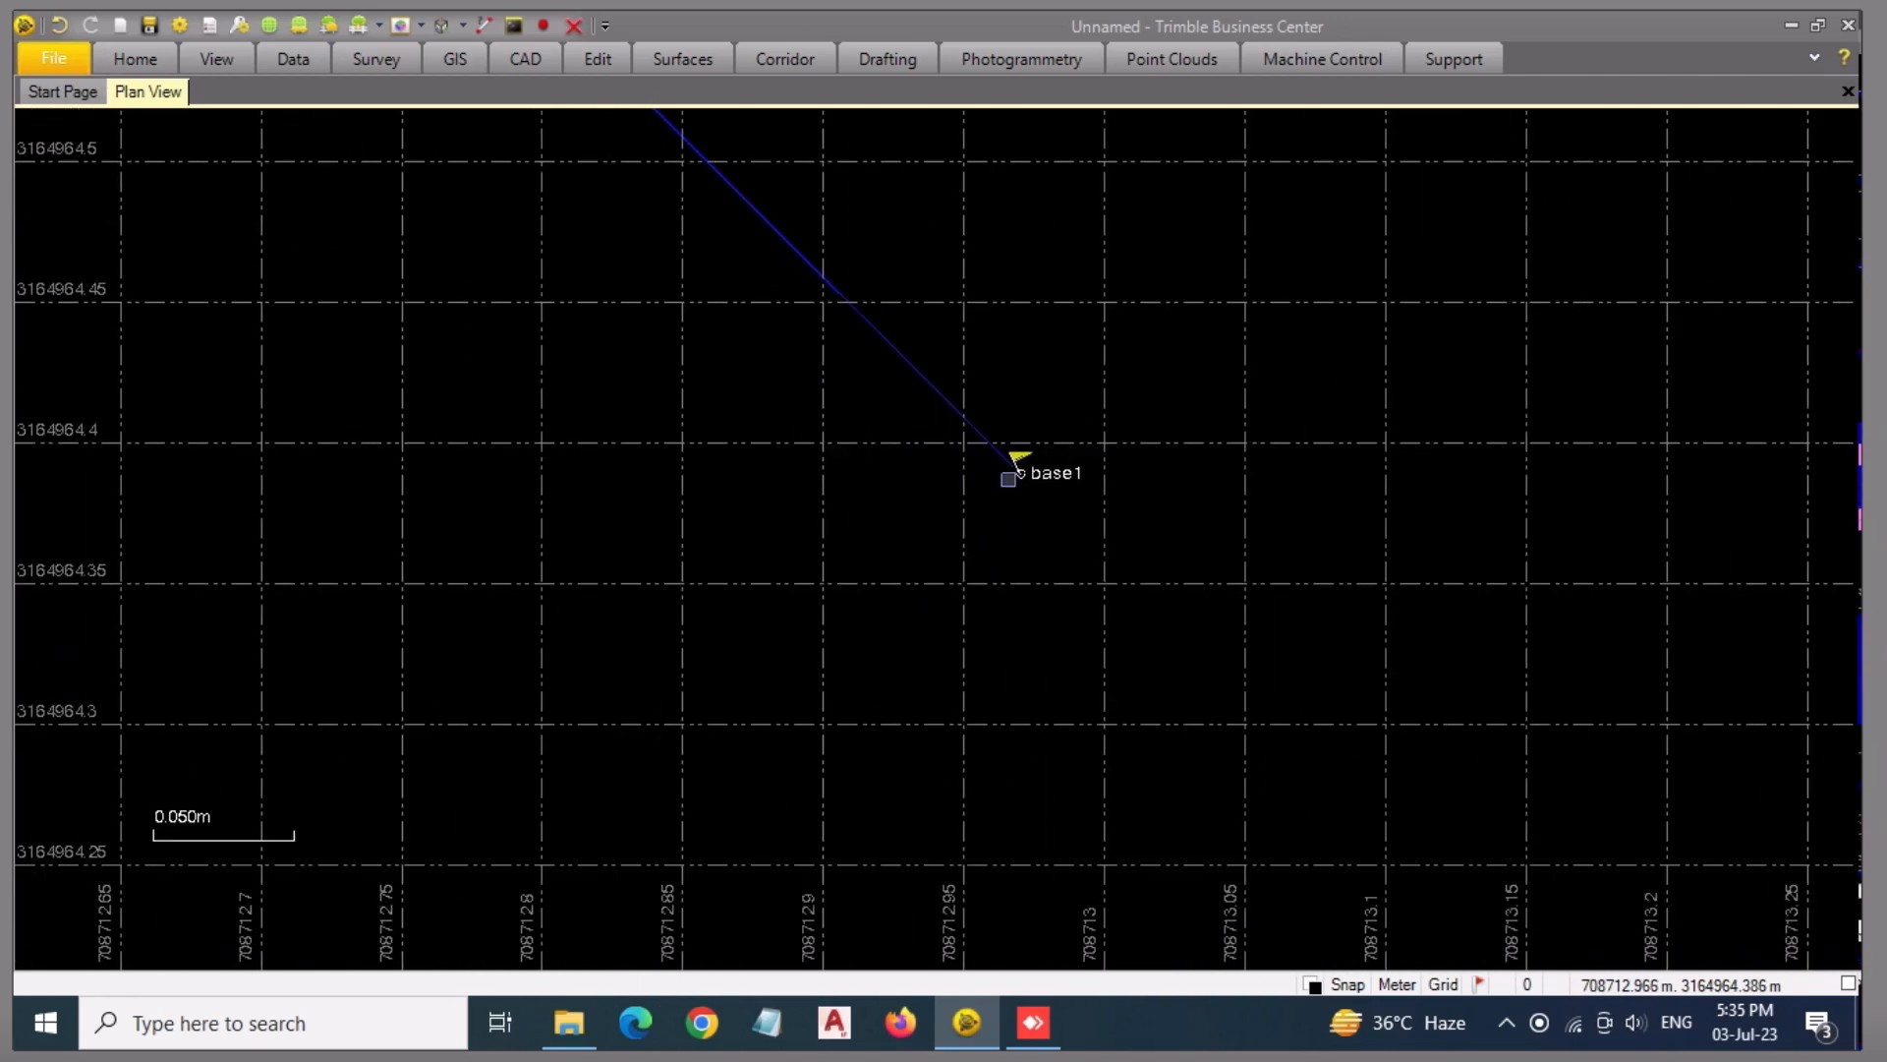
scroll(1014, 458, "up", 2)
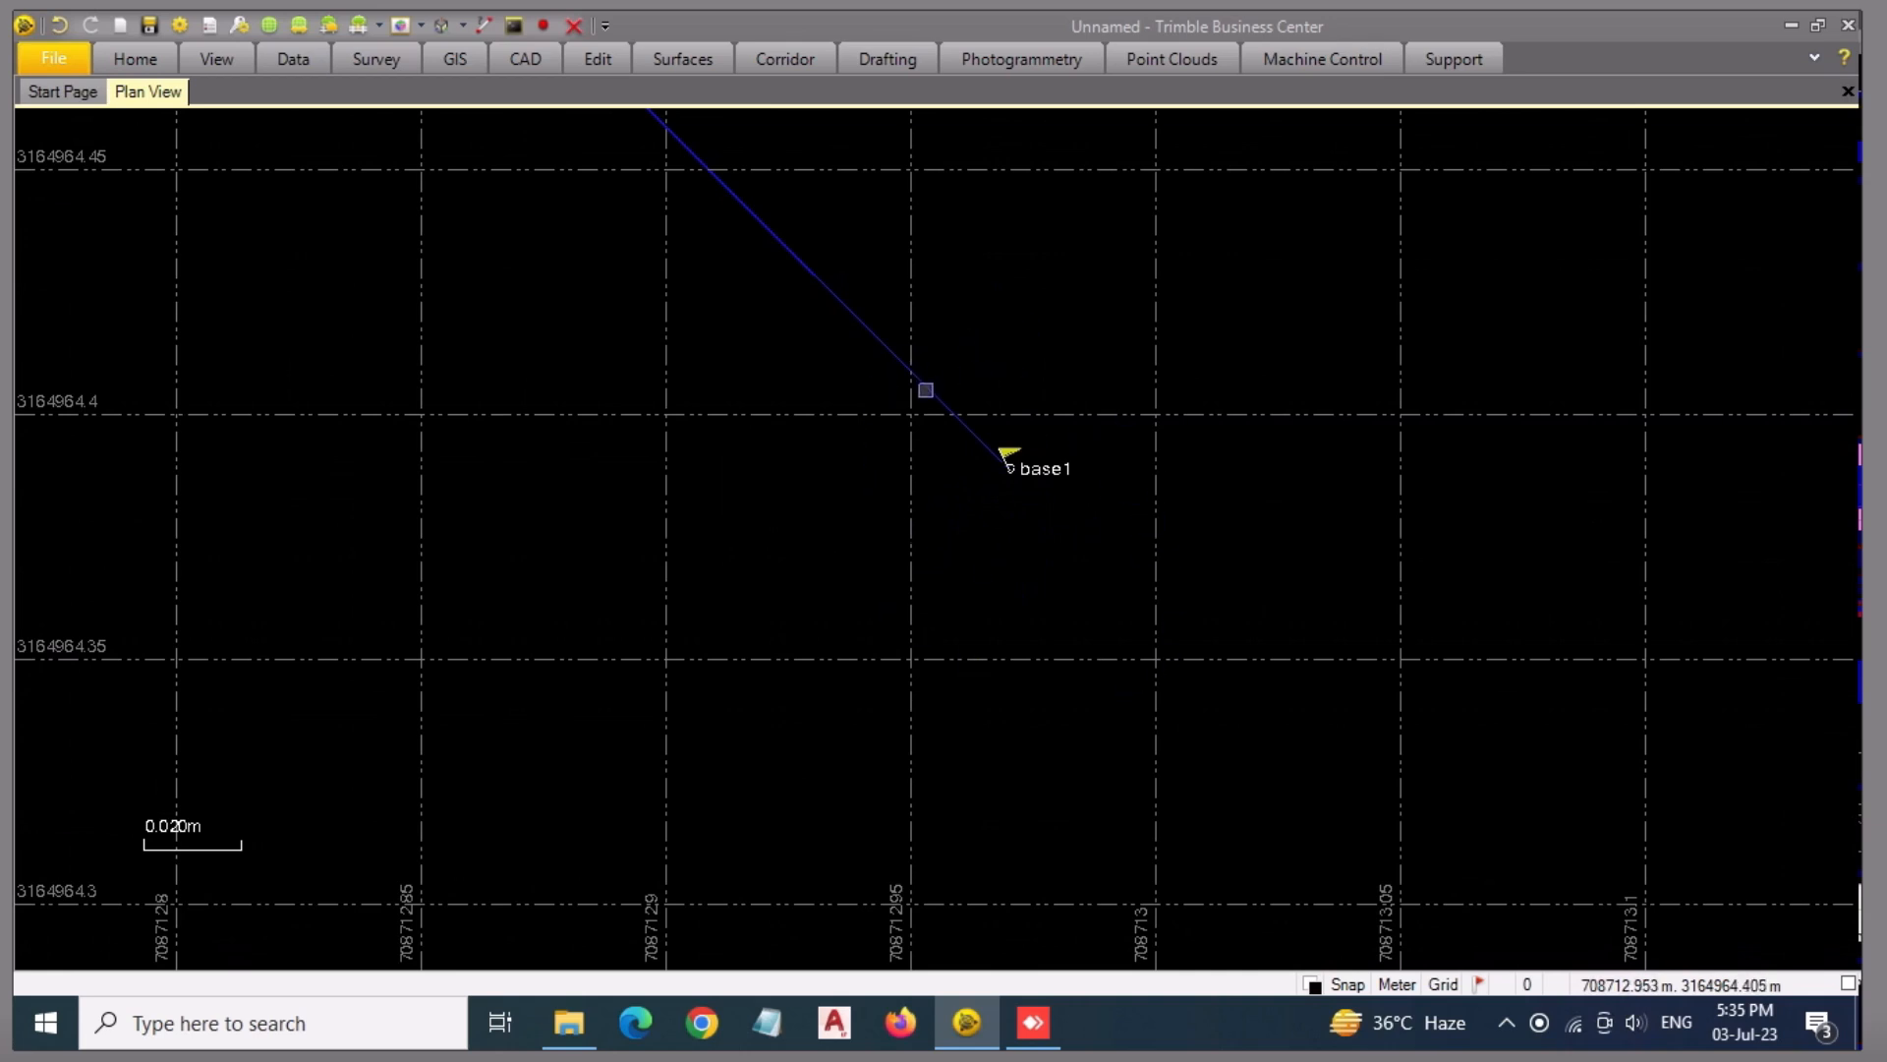
scroll(1007, 457, "down", 8)
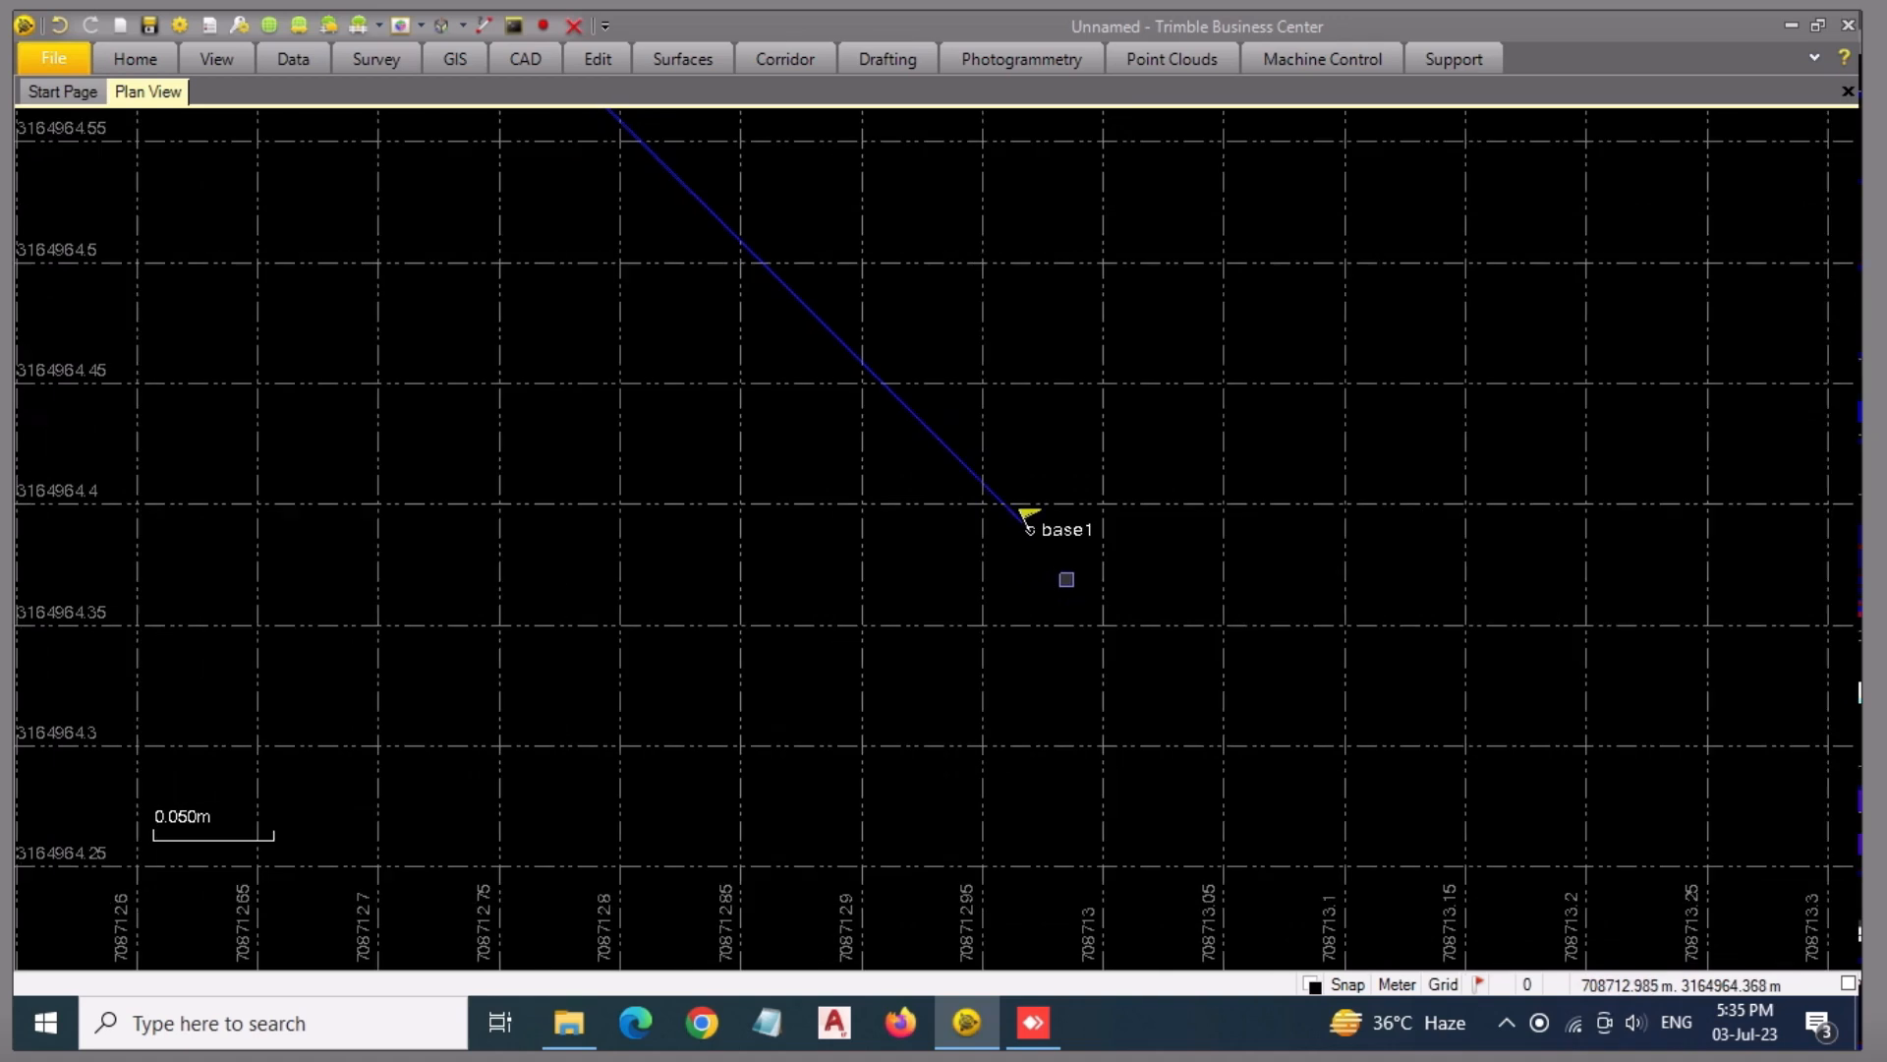
scroll(1077, 585, "down", 2)
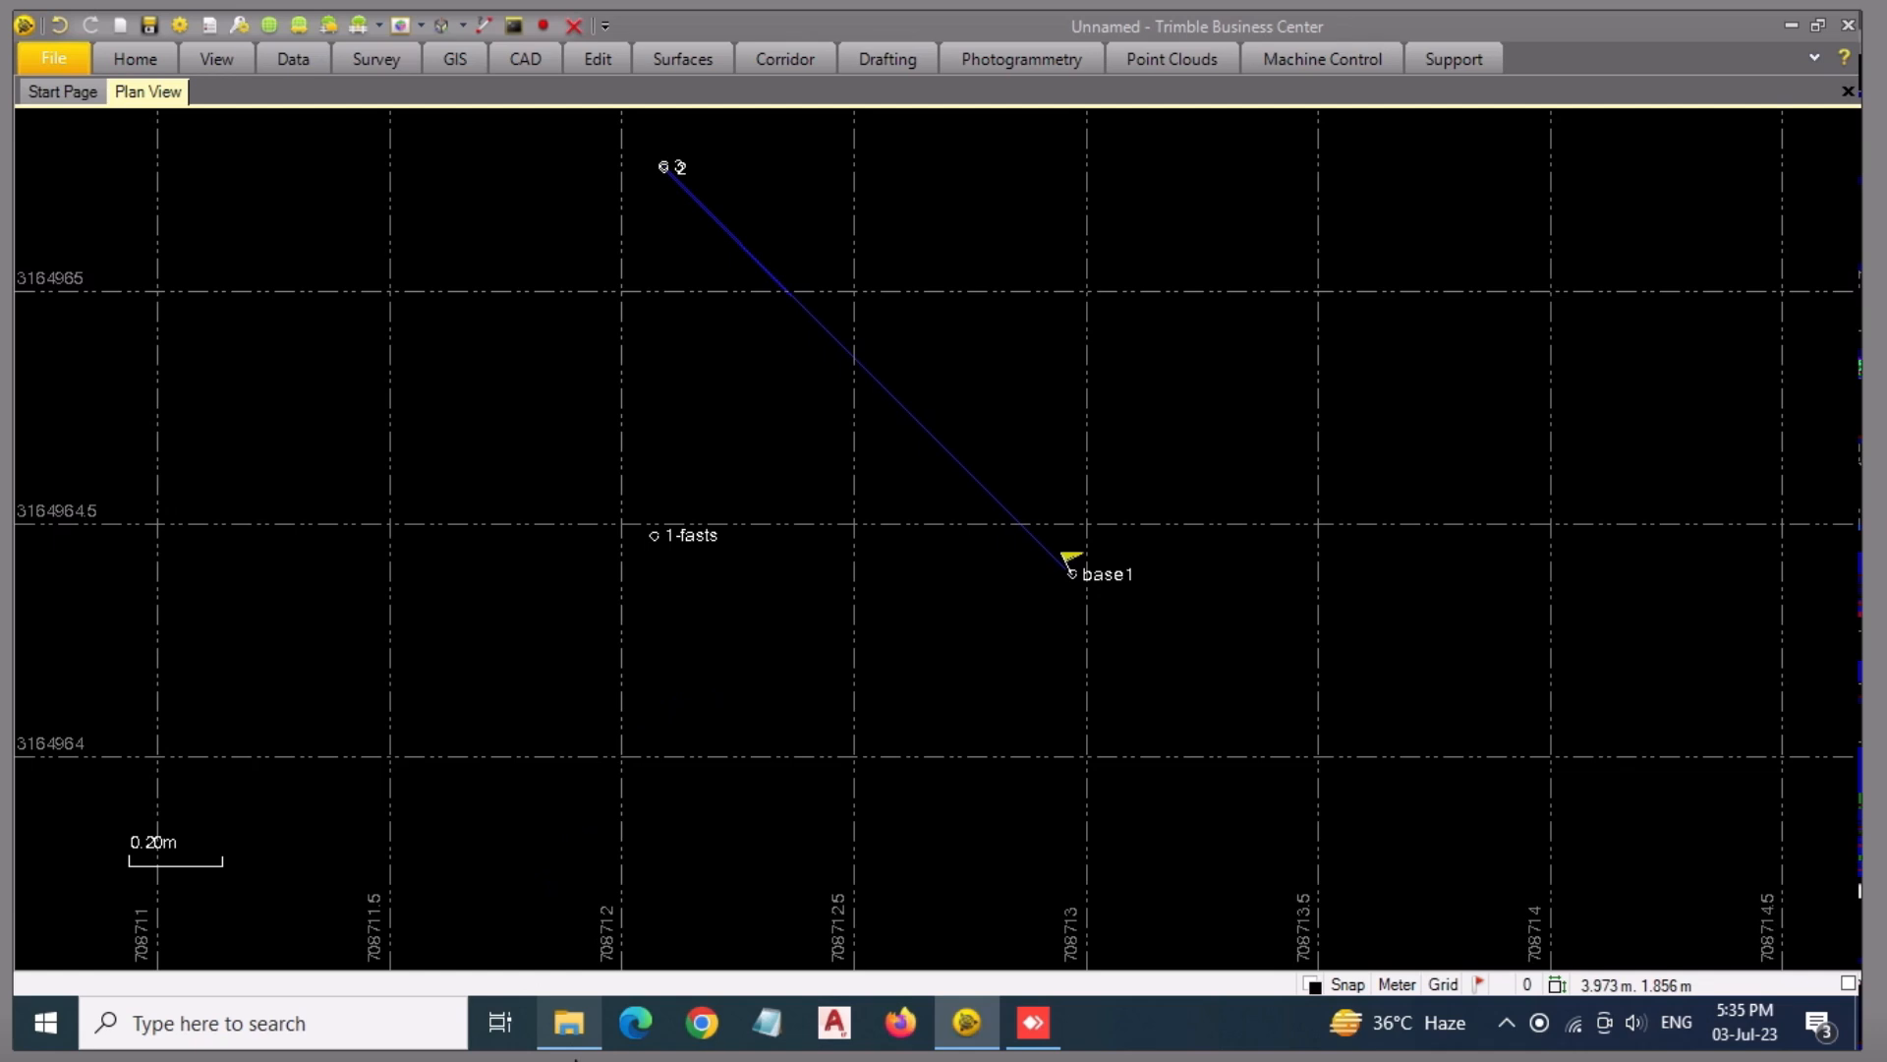
- Switch to File Explorer and look at 55801600.t02 and 72971600.t02 in the CGDA 9.06.23 folder of DGPS data process TBC and CORS
mouse_move(570, 1044)
left_click(577, 929)
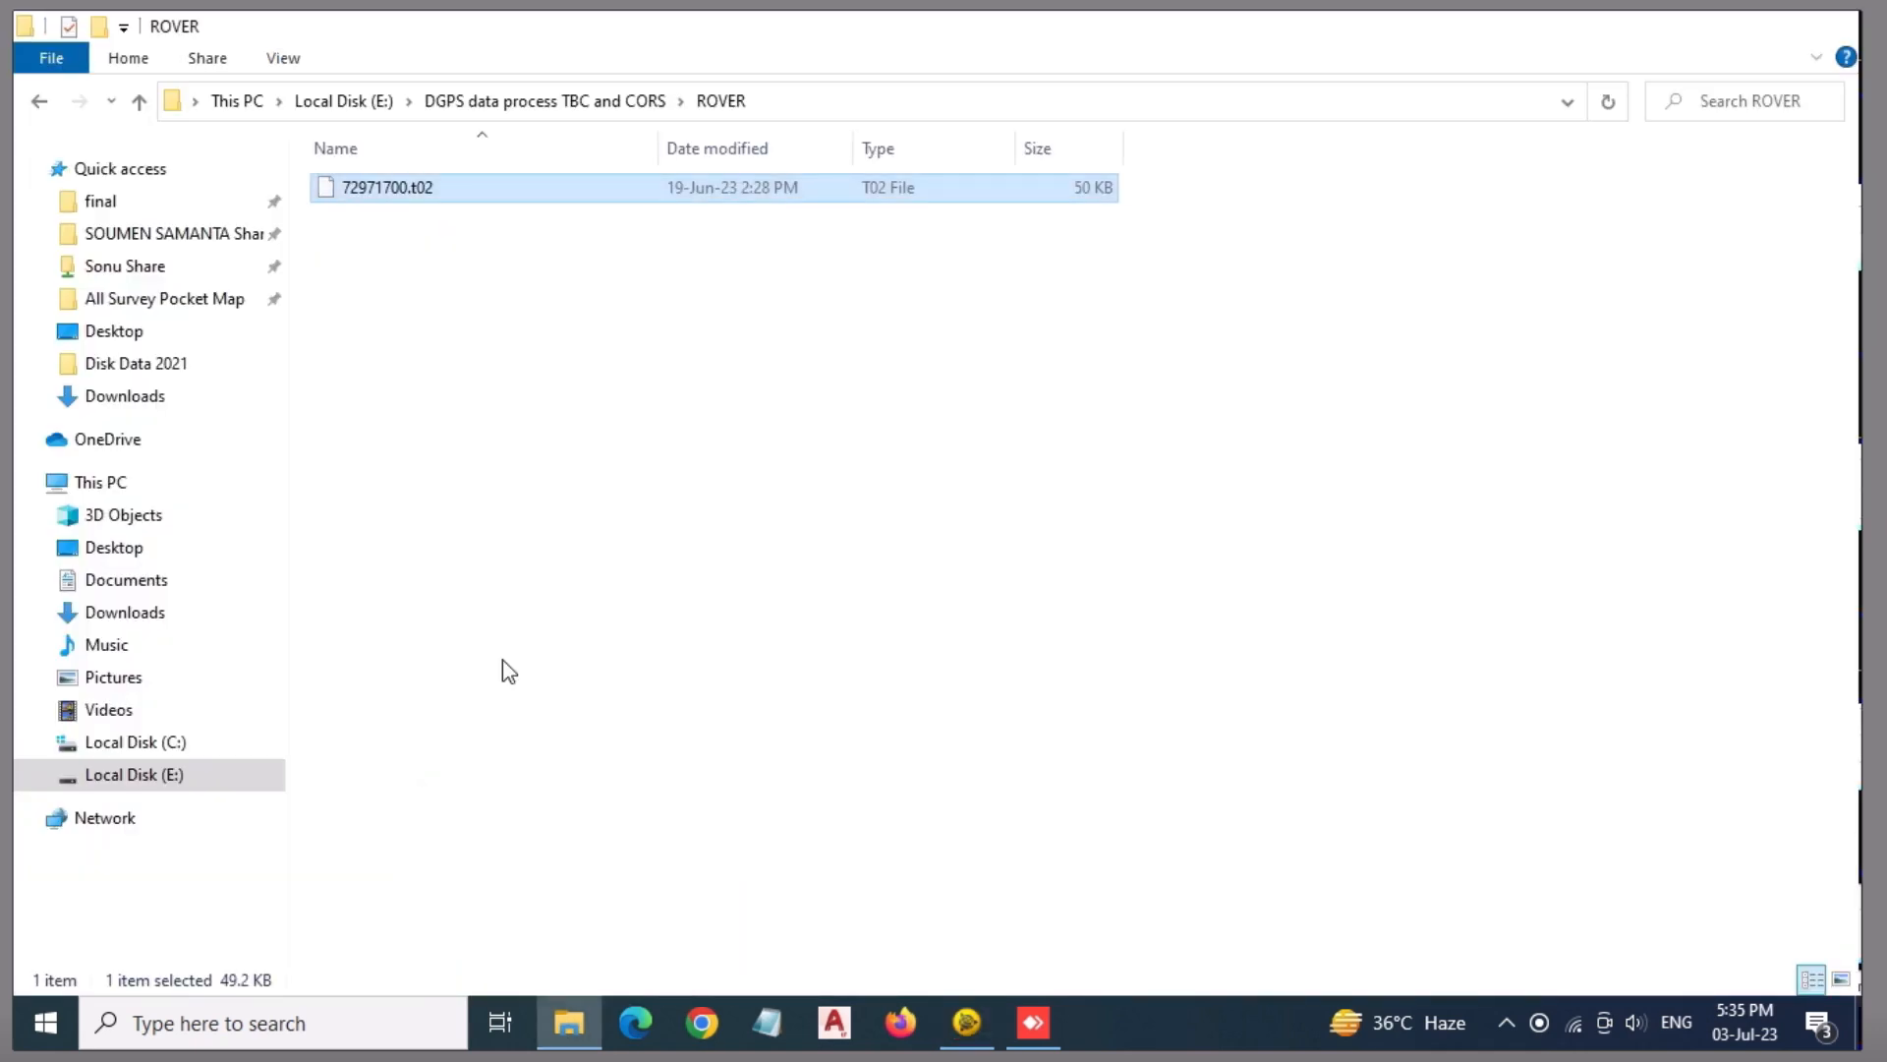
left_click(566, 102)
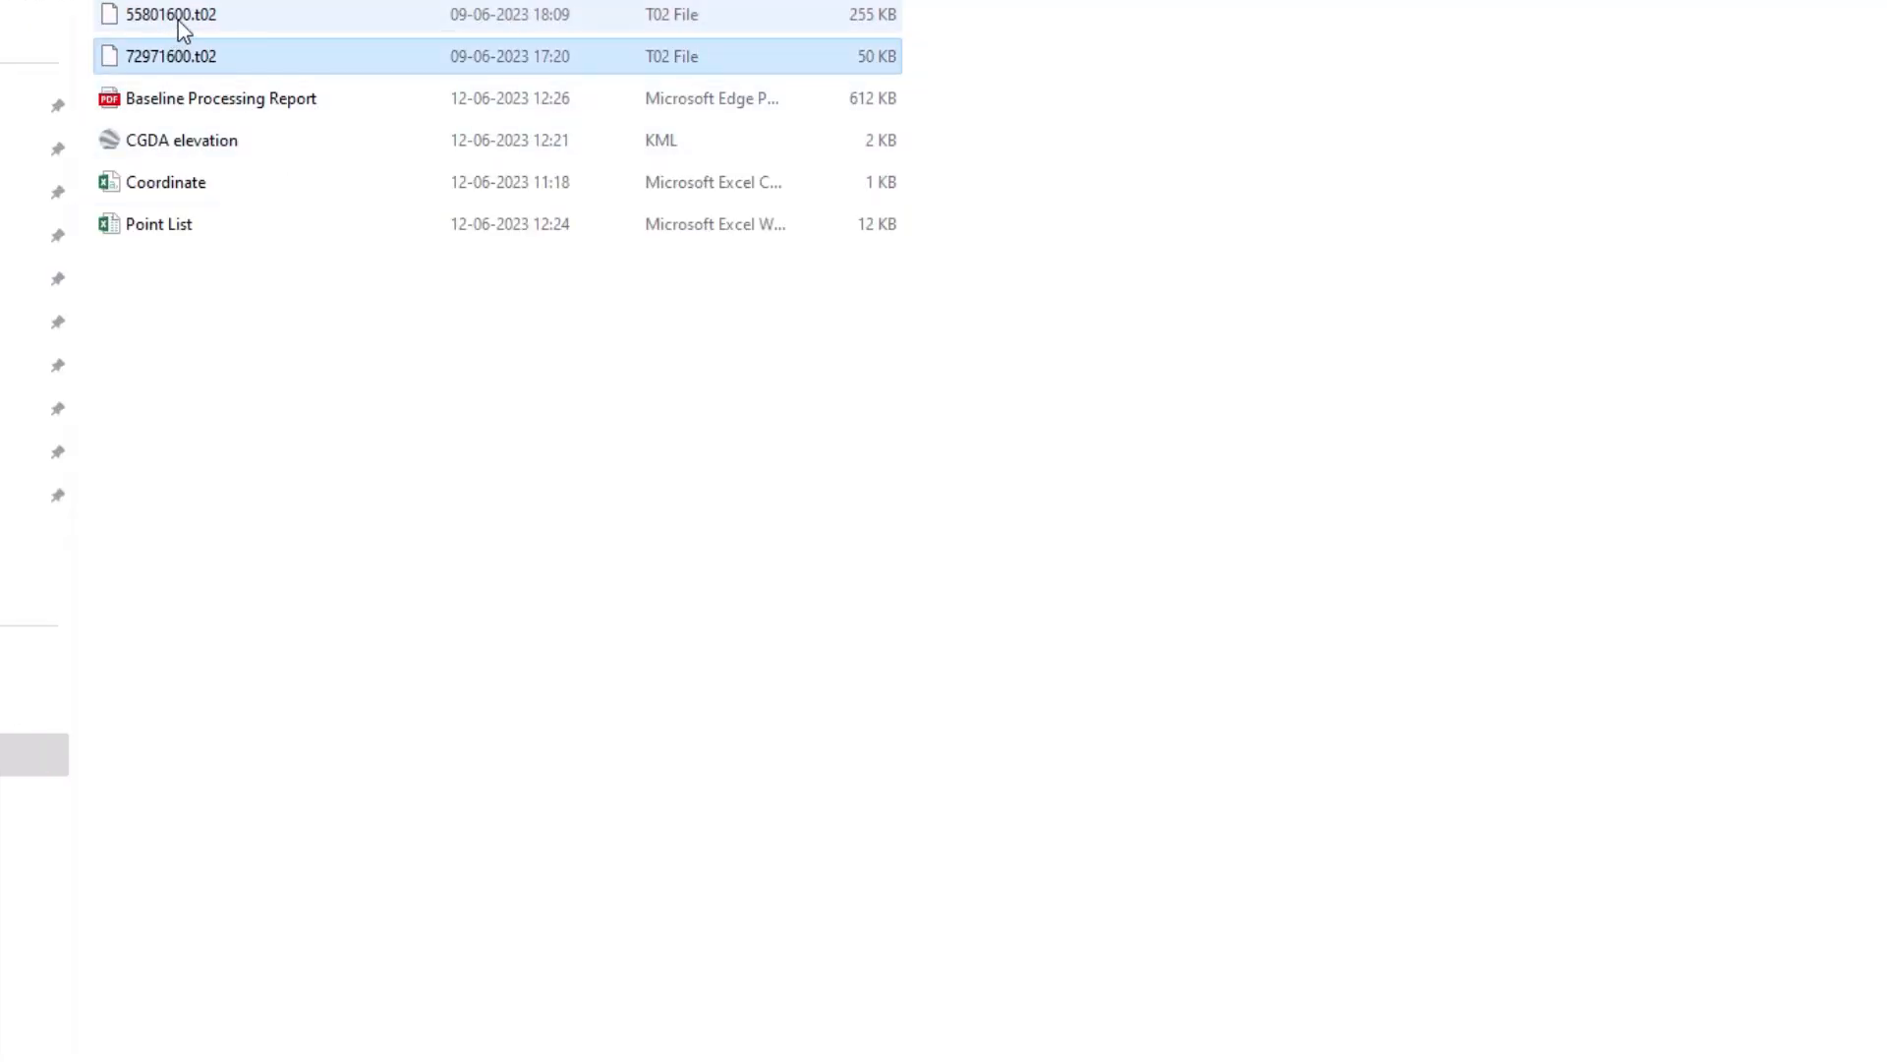
left_click(211, 16)
left_click(218, 56, "ctrl")
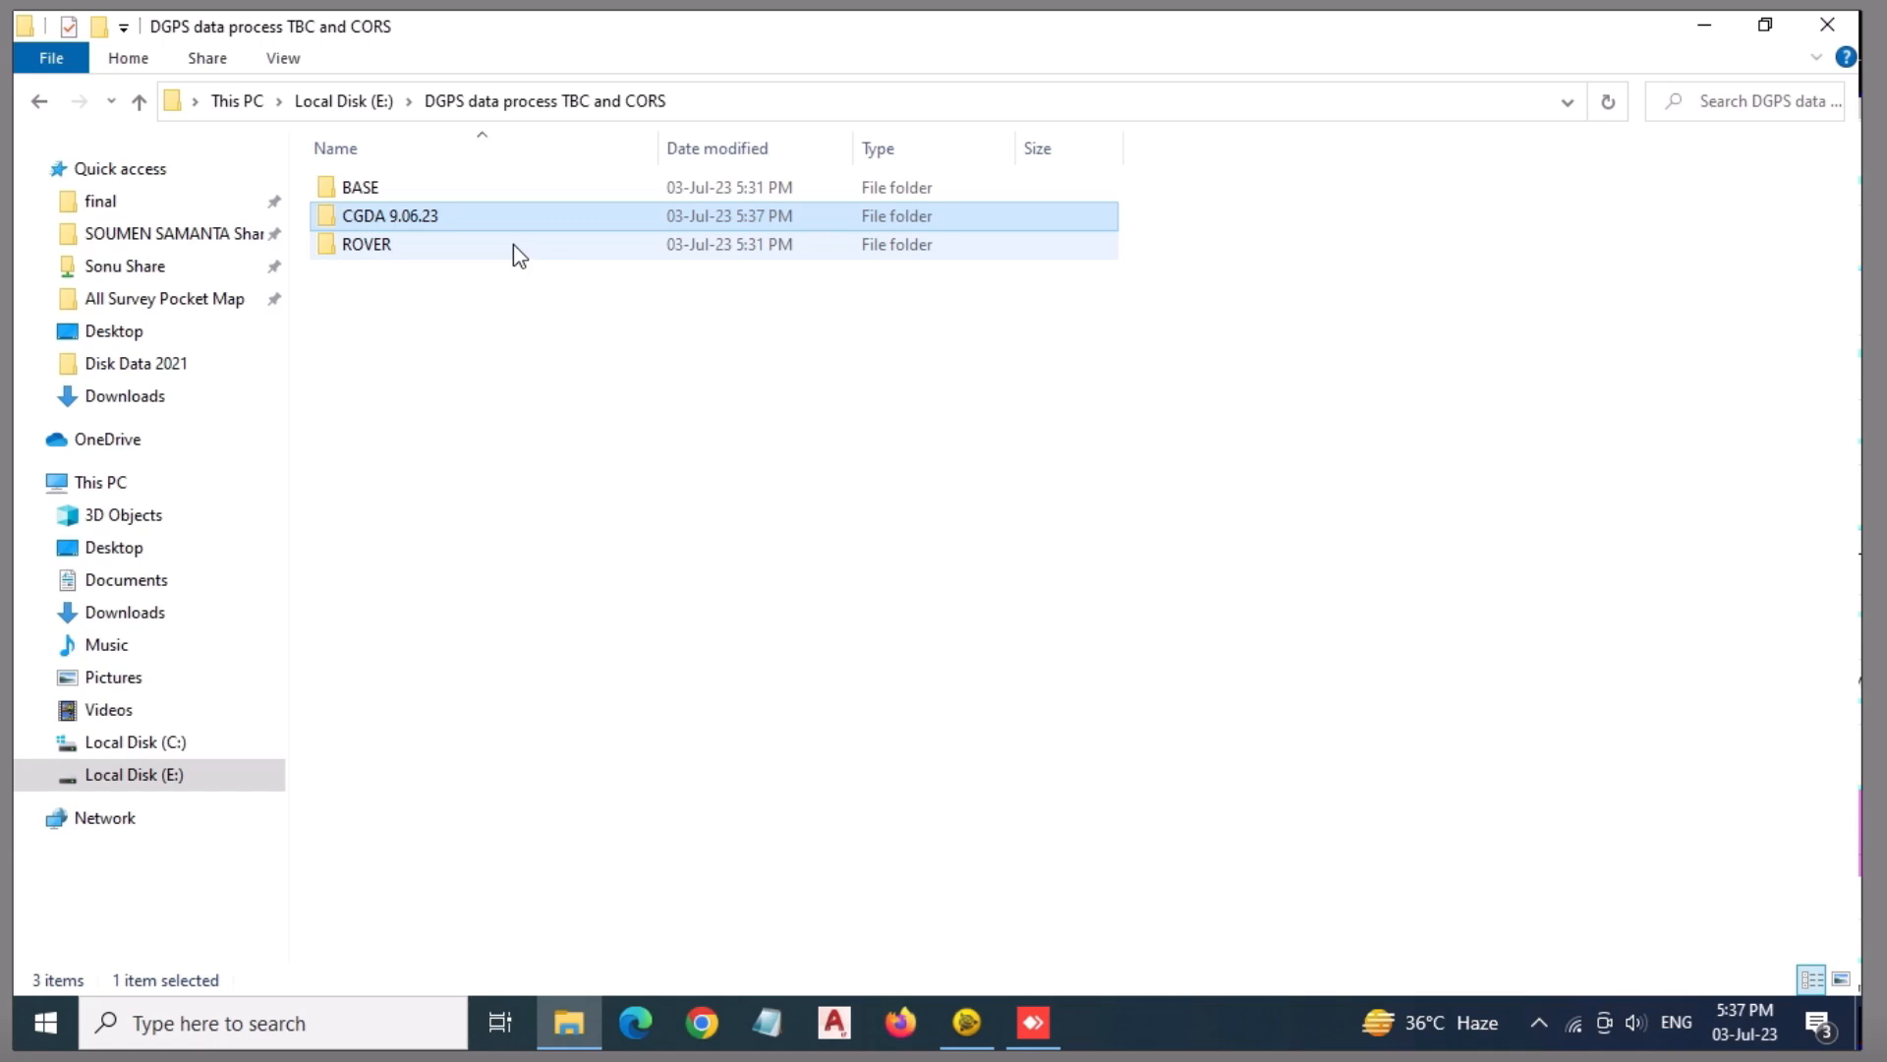
left_click(414, 243)
double_click(427, 222)
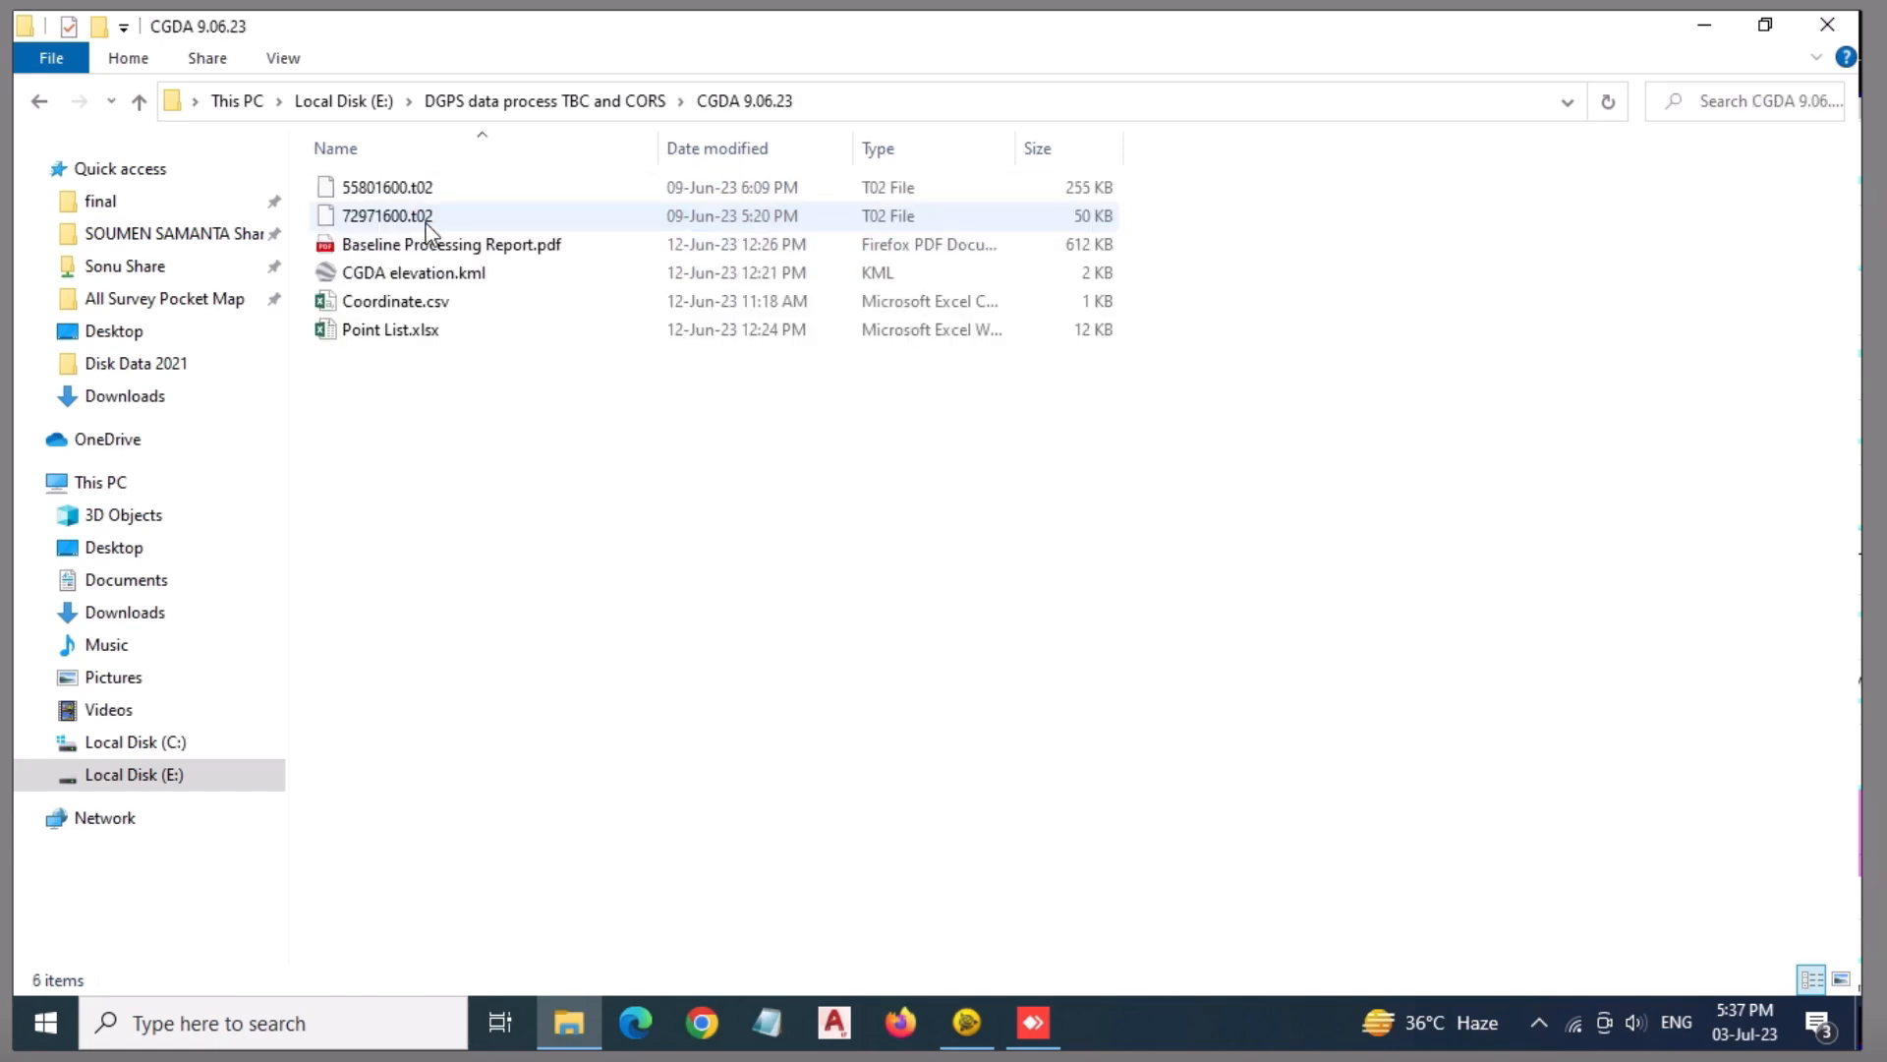
left_click(407, 190)
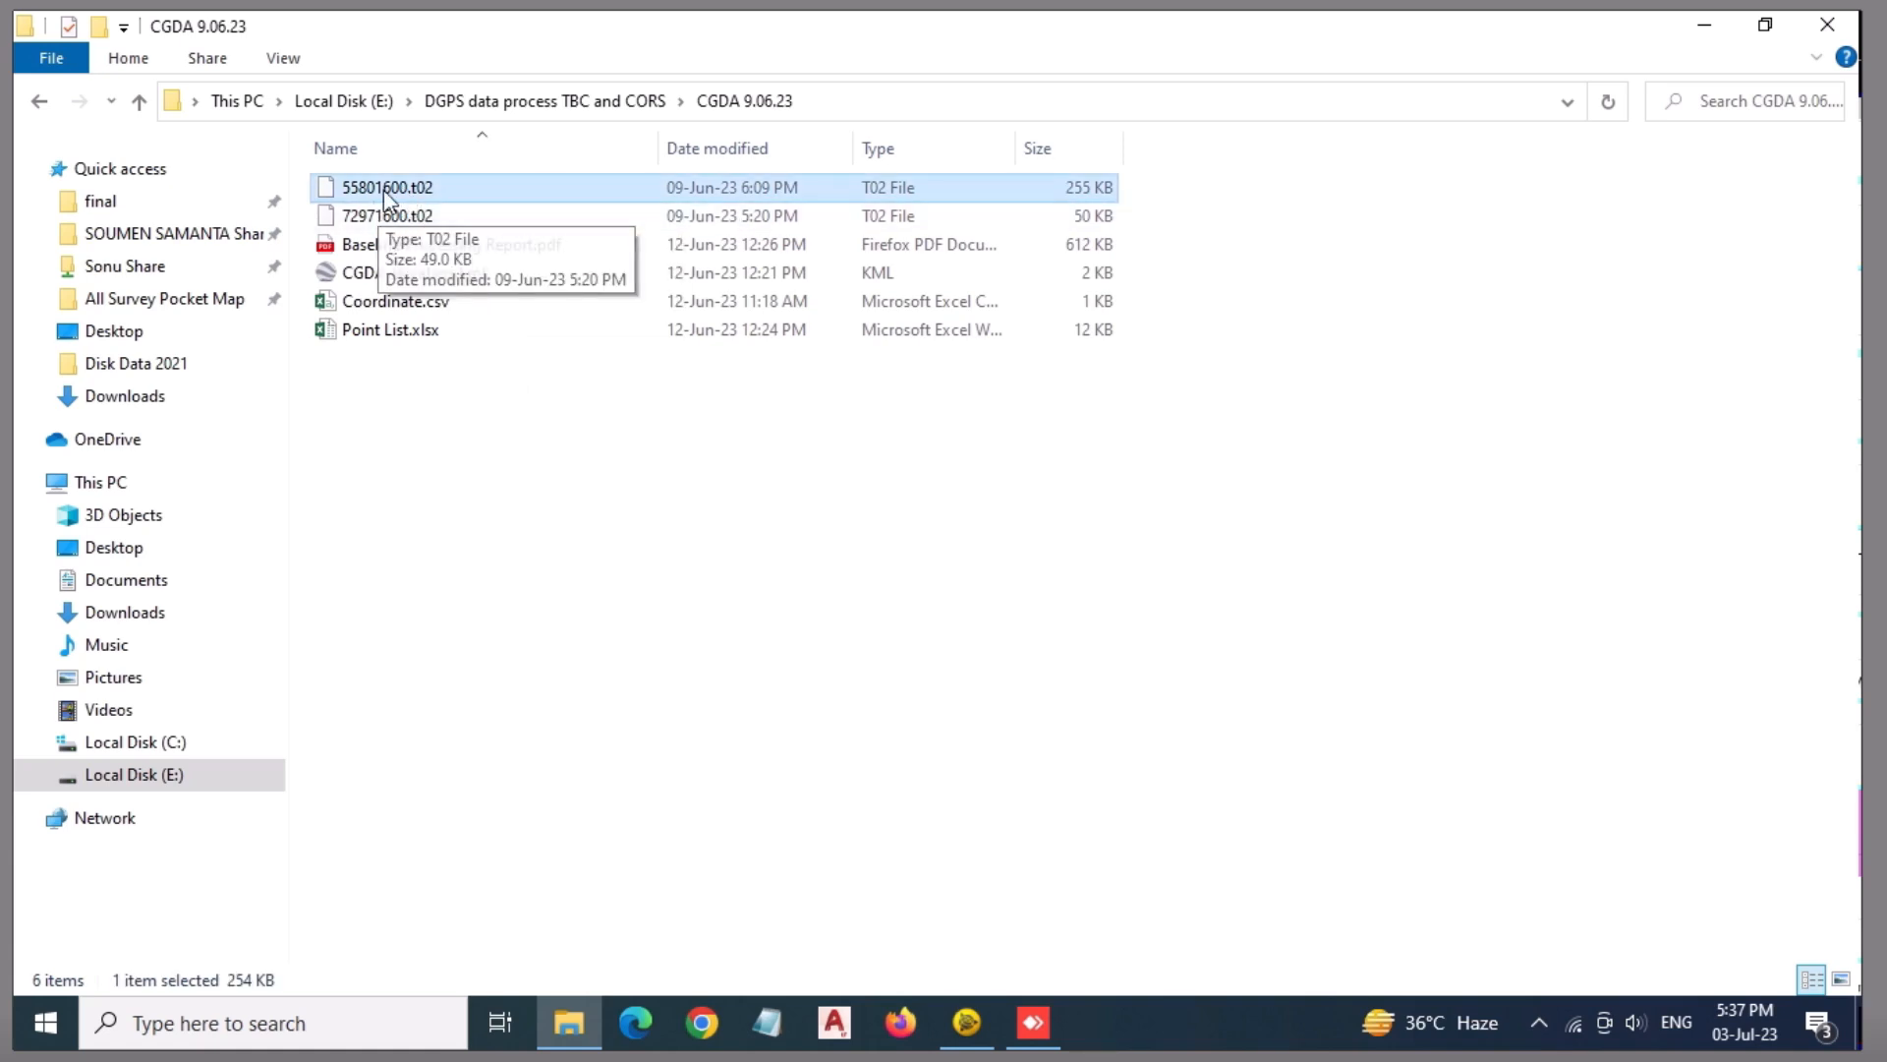
- Switch back to Trimble Business Center and measure the distance from point 3 to base1
left_click(973, 1013)
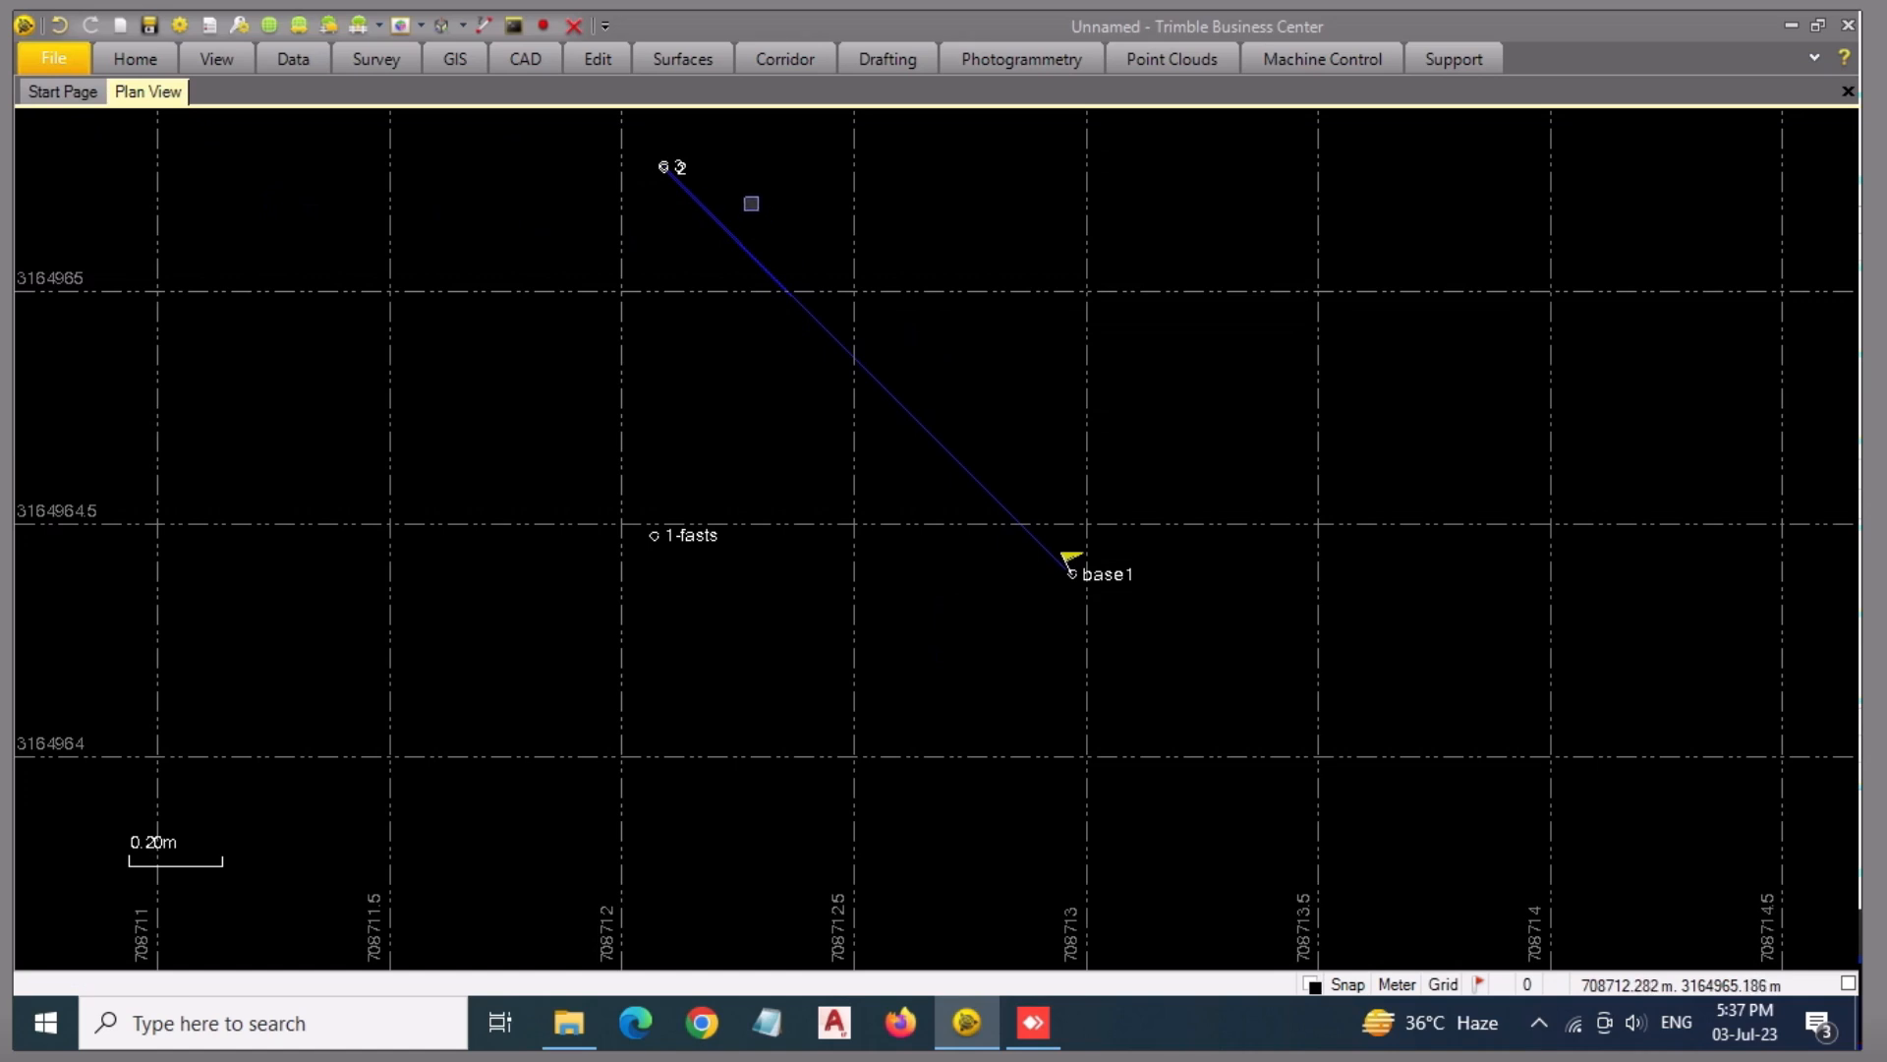
scroll(751, 203, "up", 2)
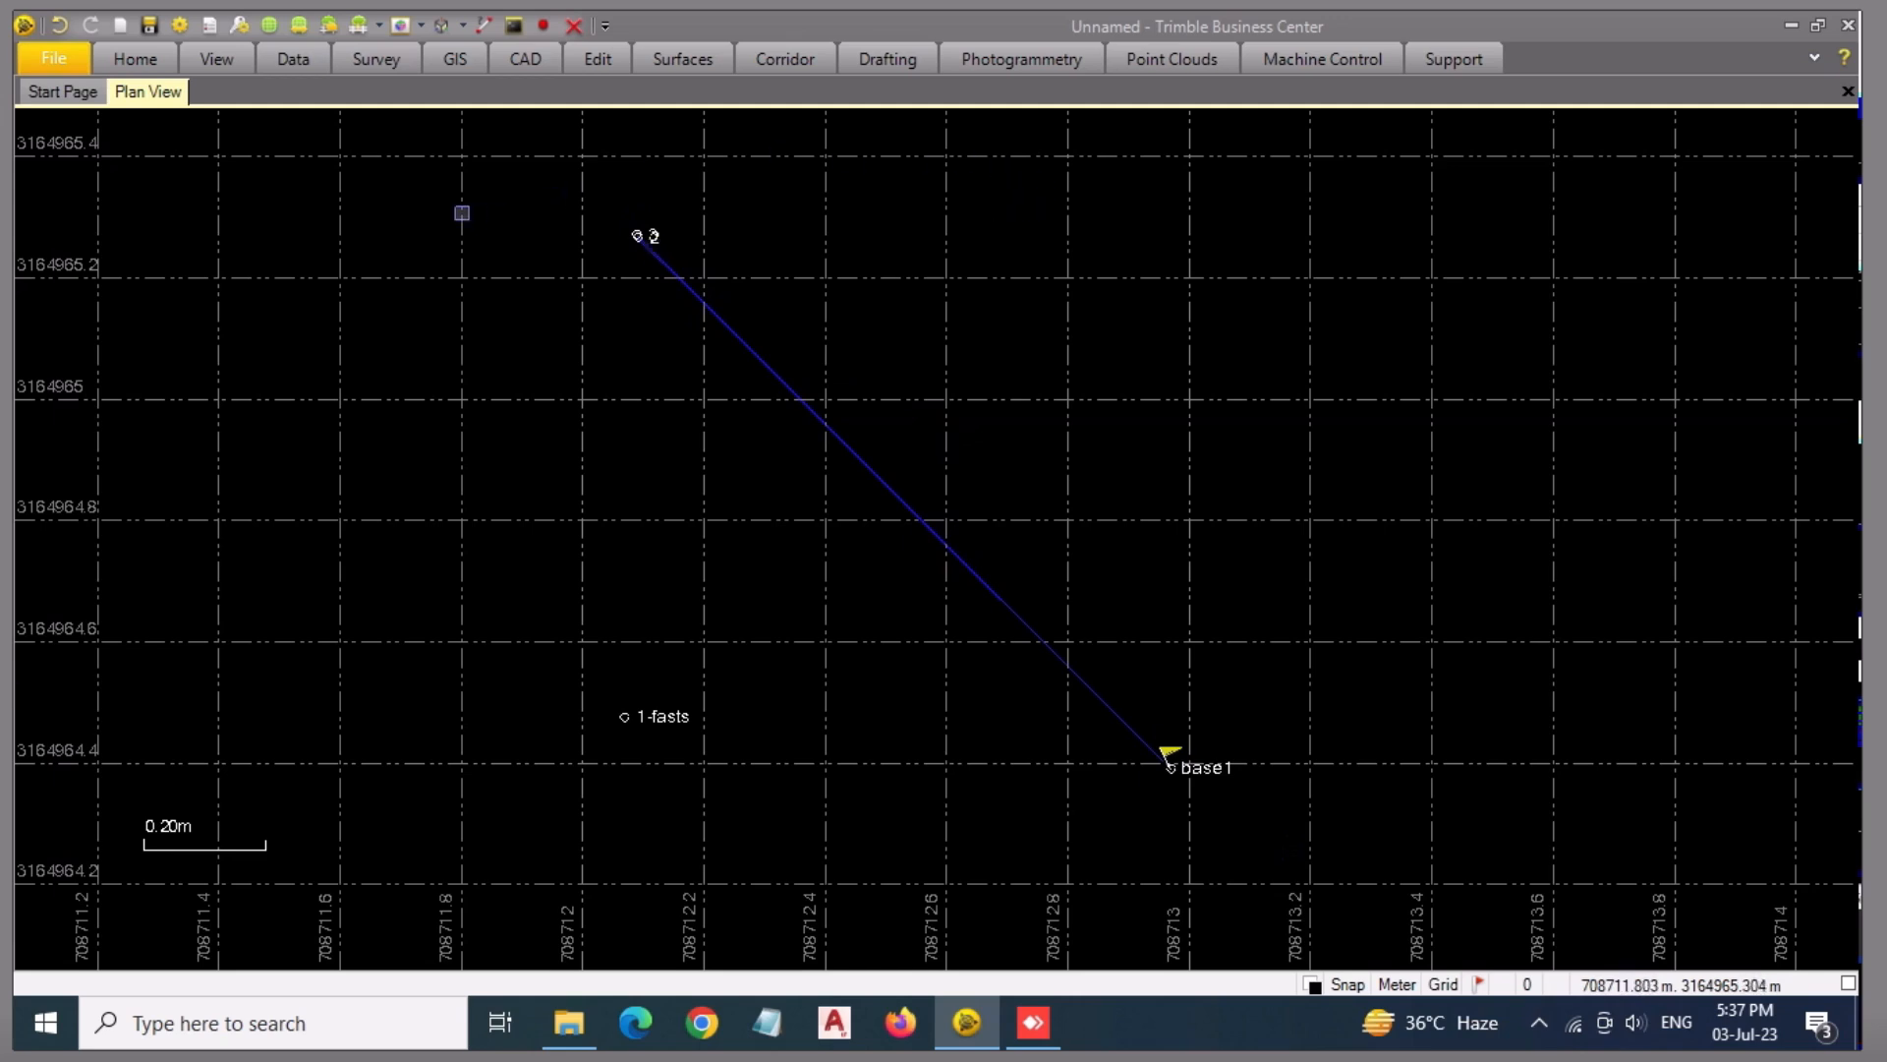
left_click(398, 59)
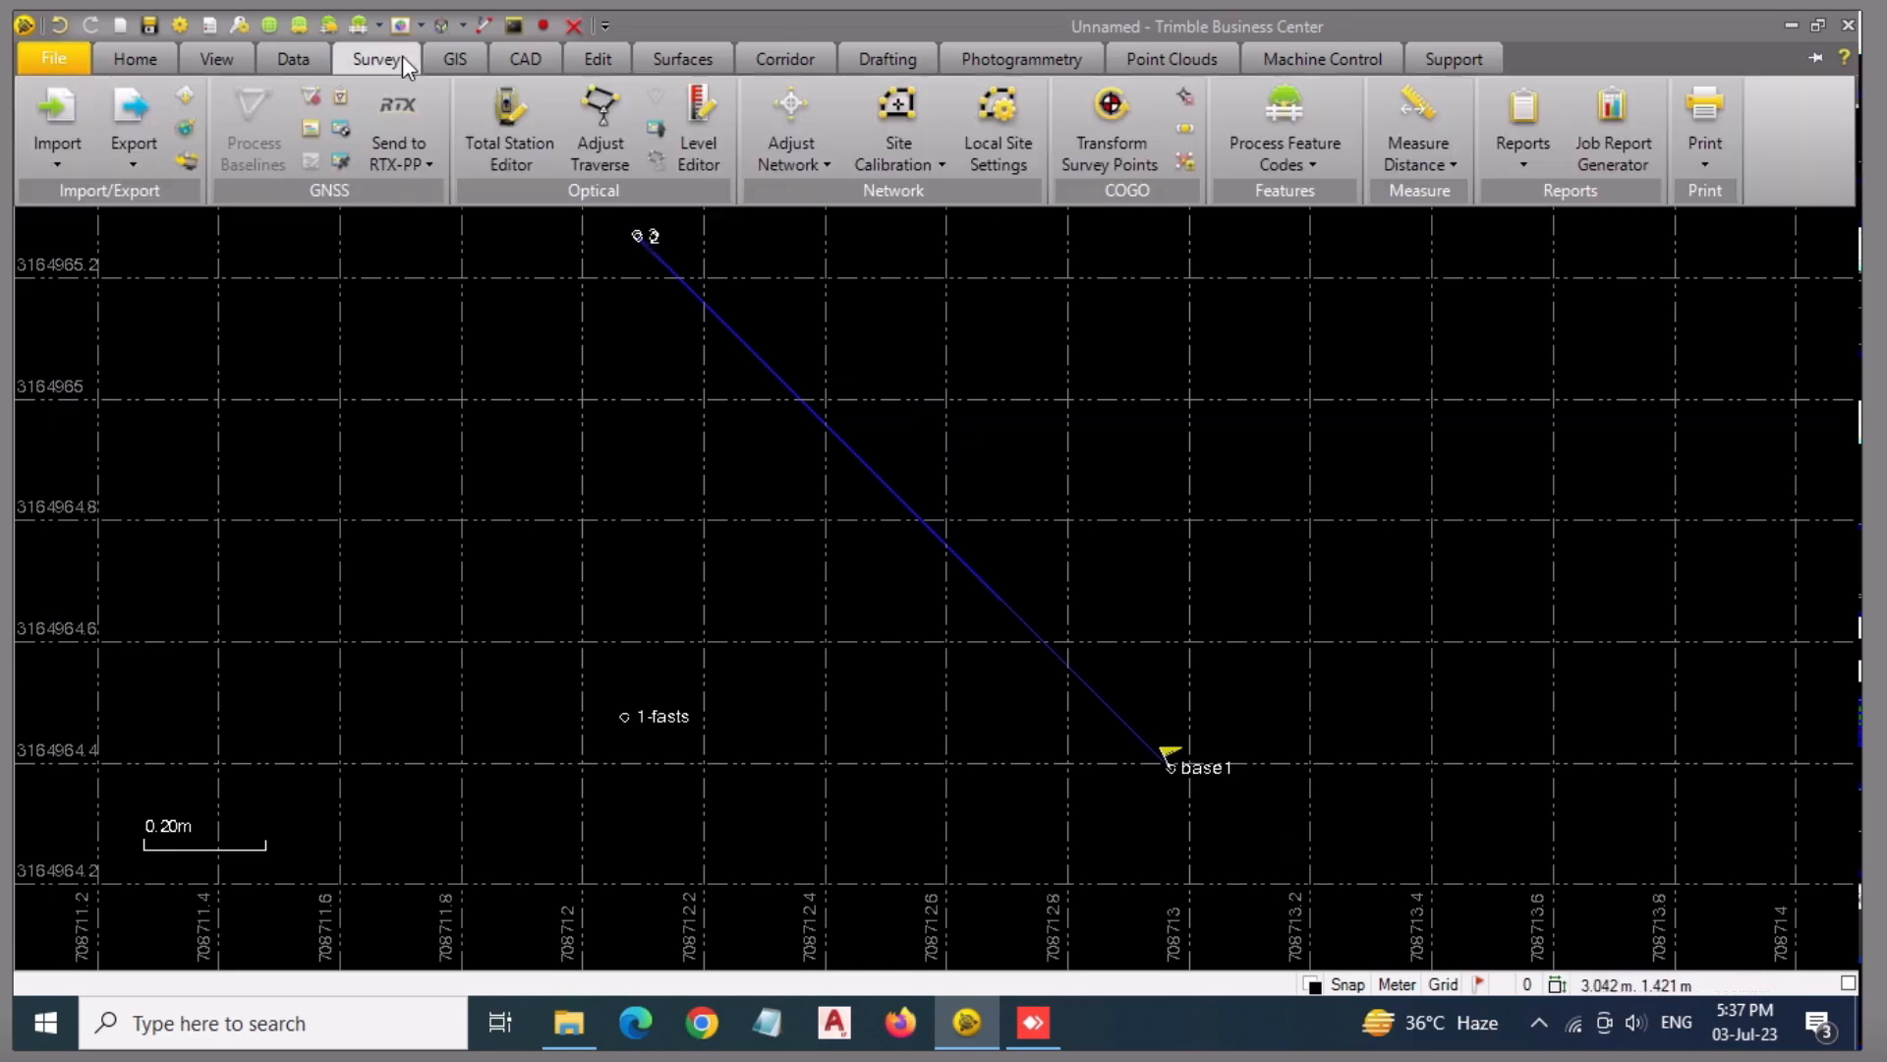
left_click(1436, 140)
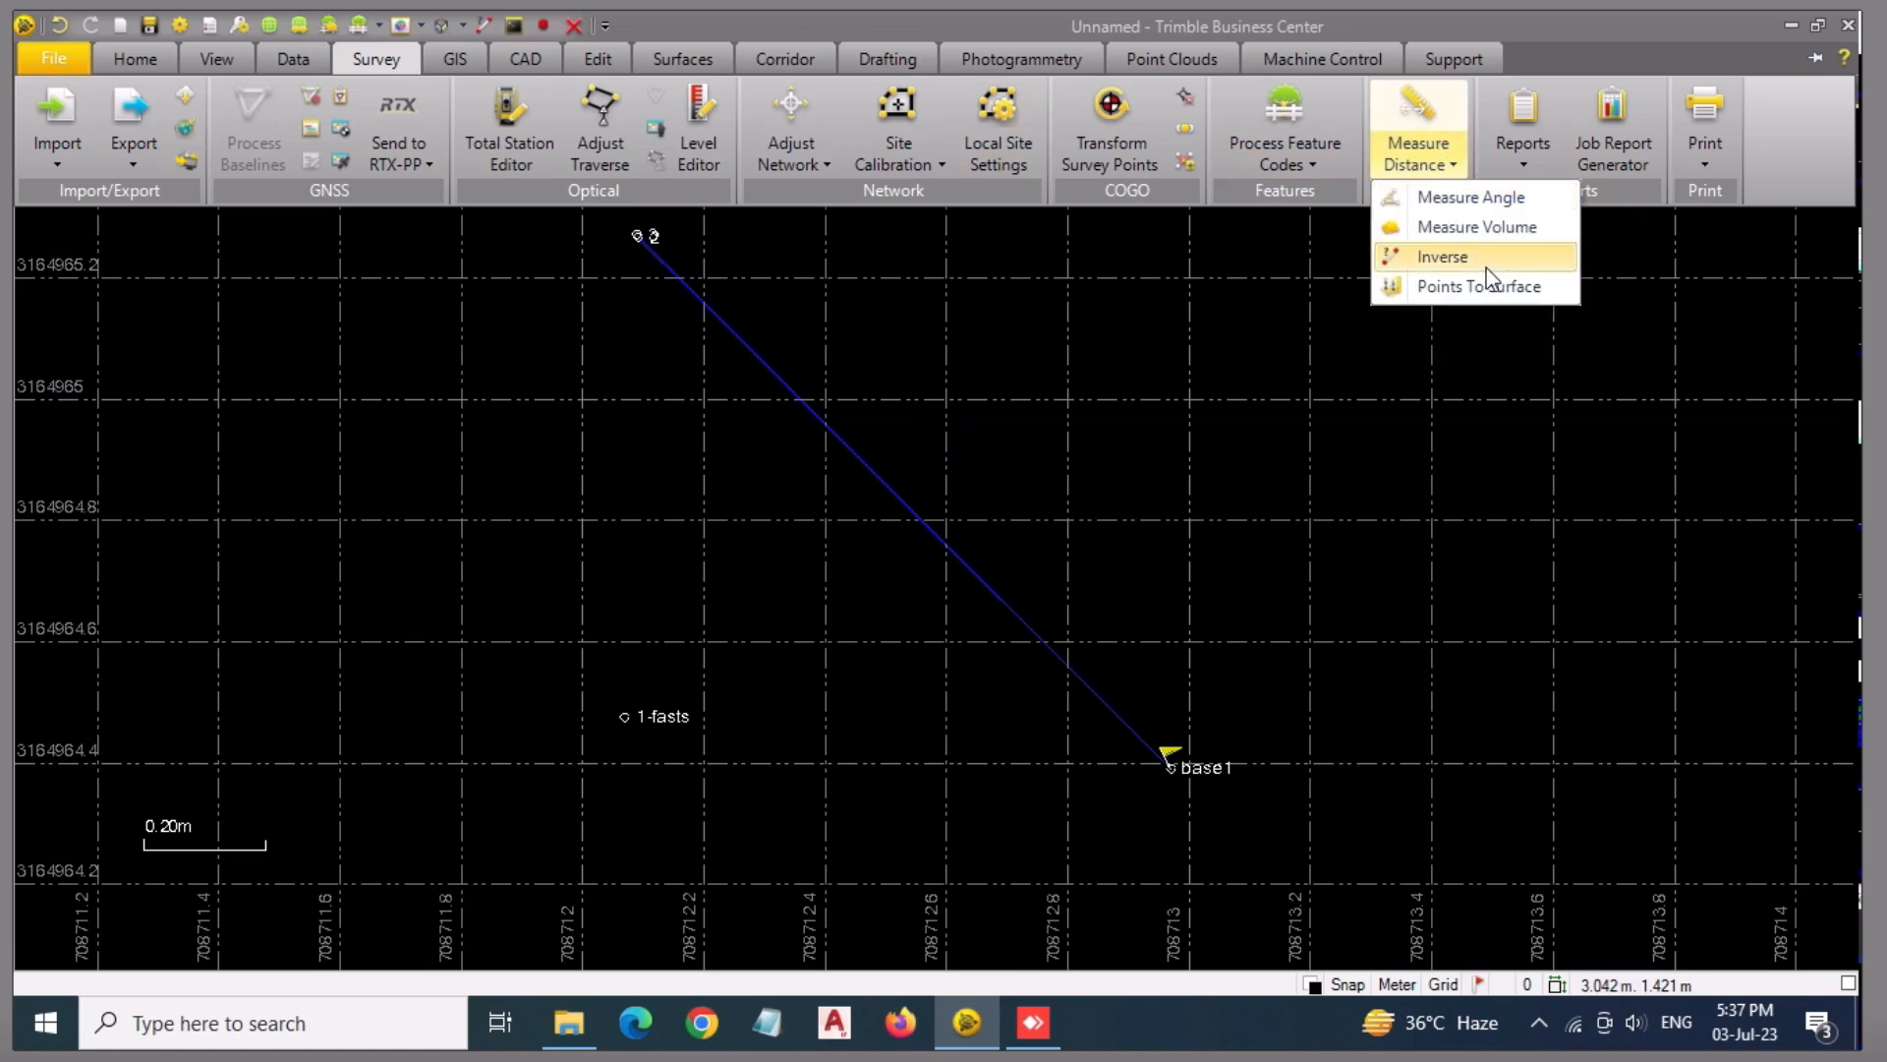
left_click(1398, 116)
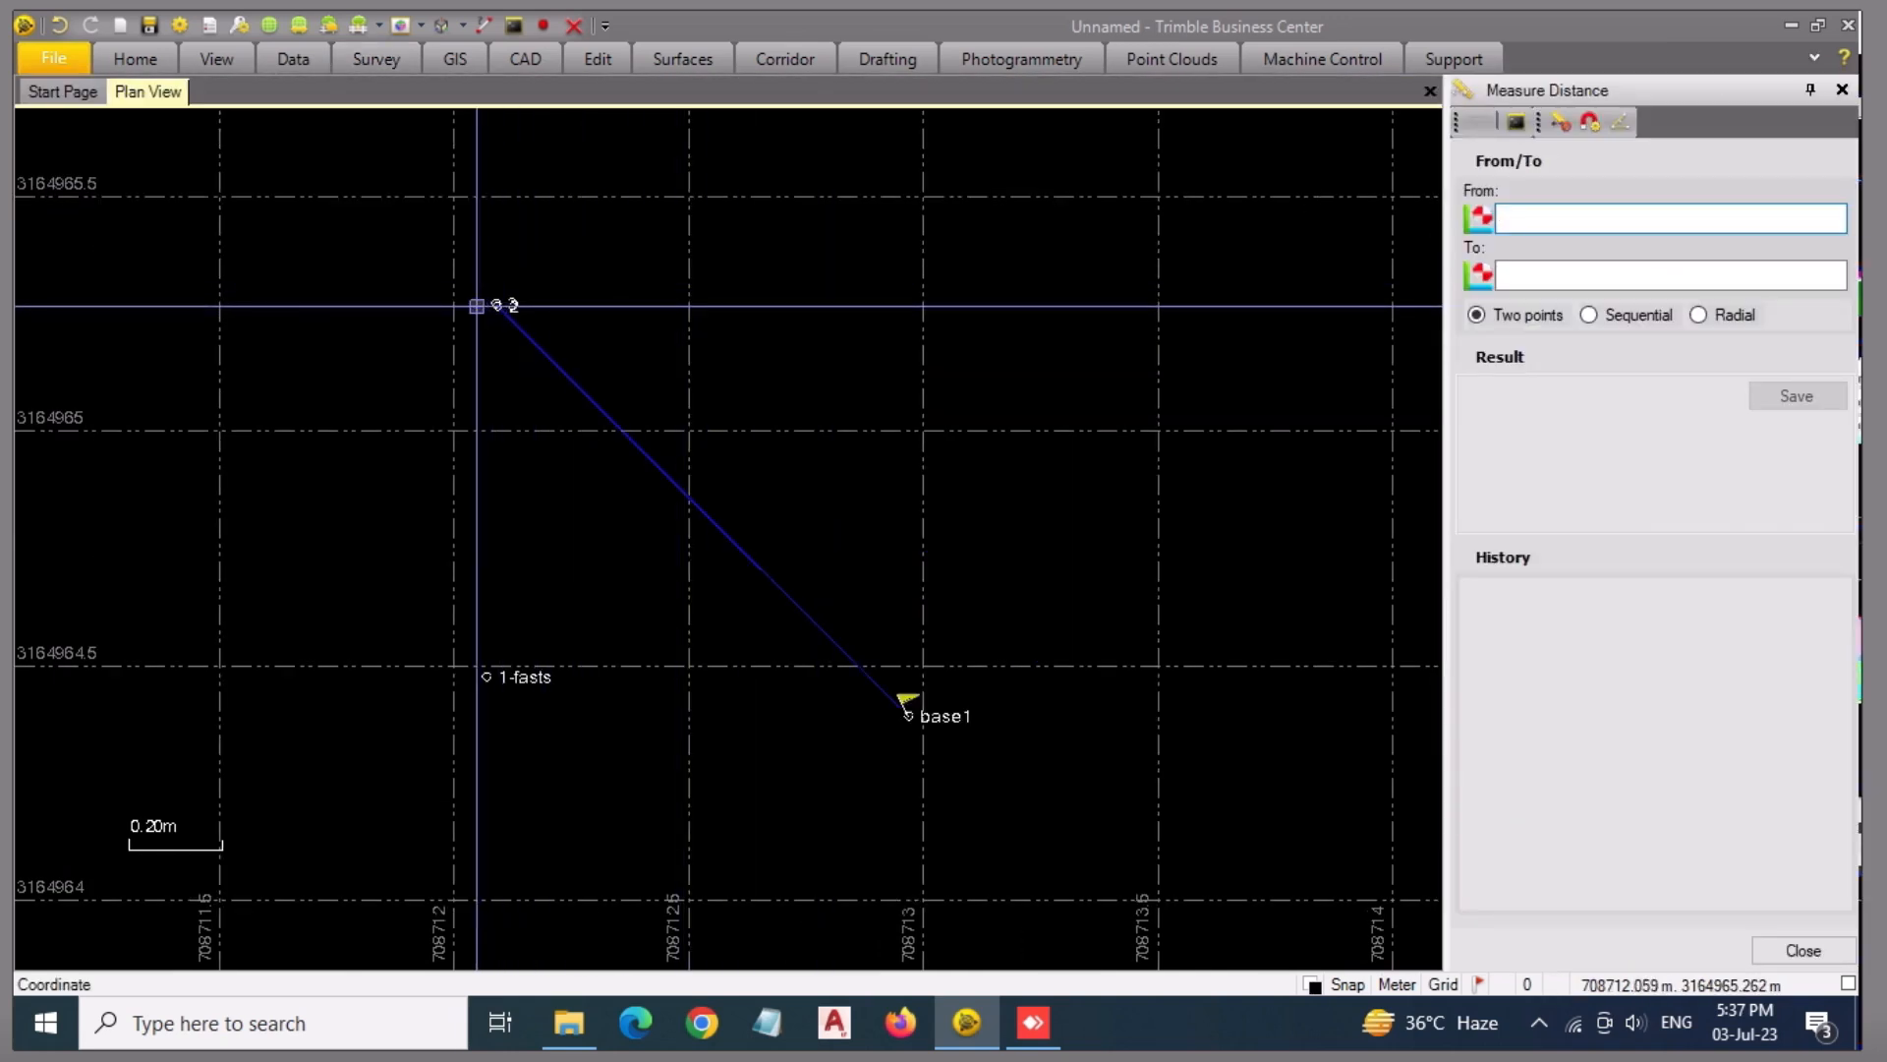
scroll(493, 295, "up", 4)
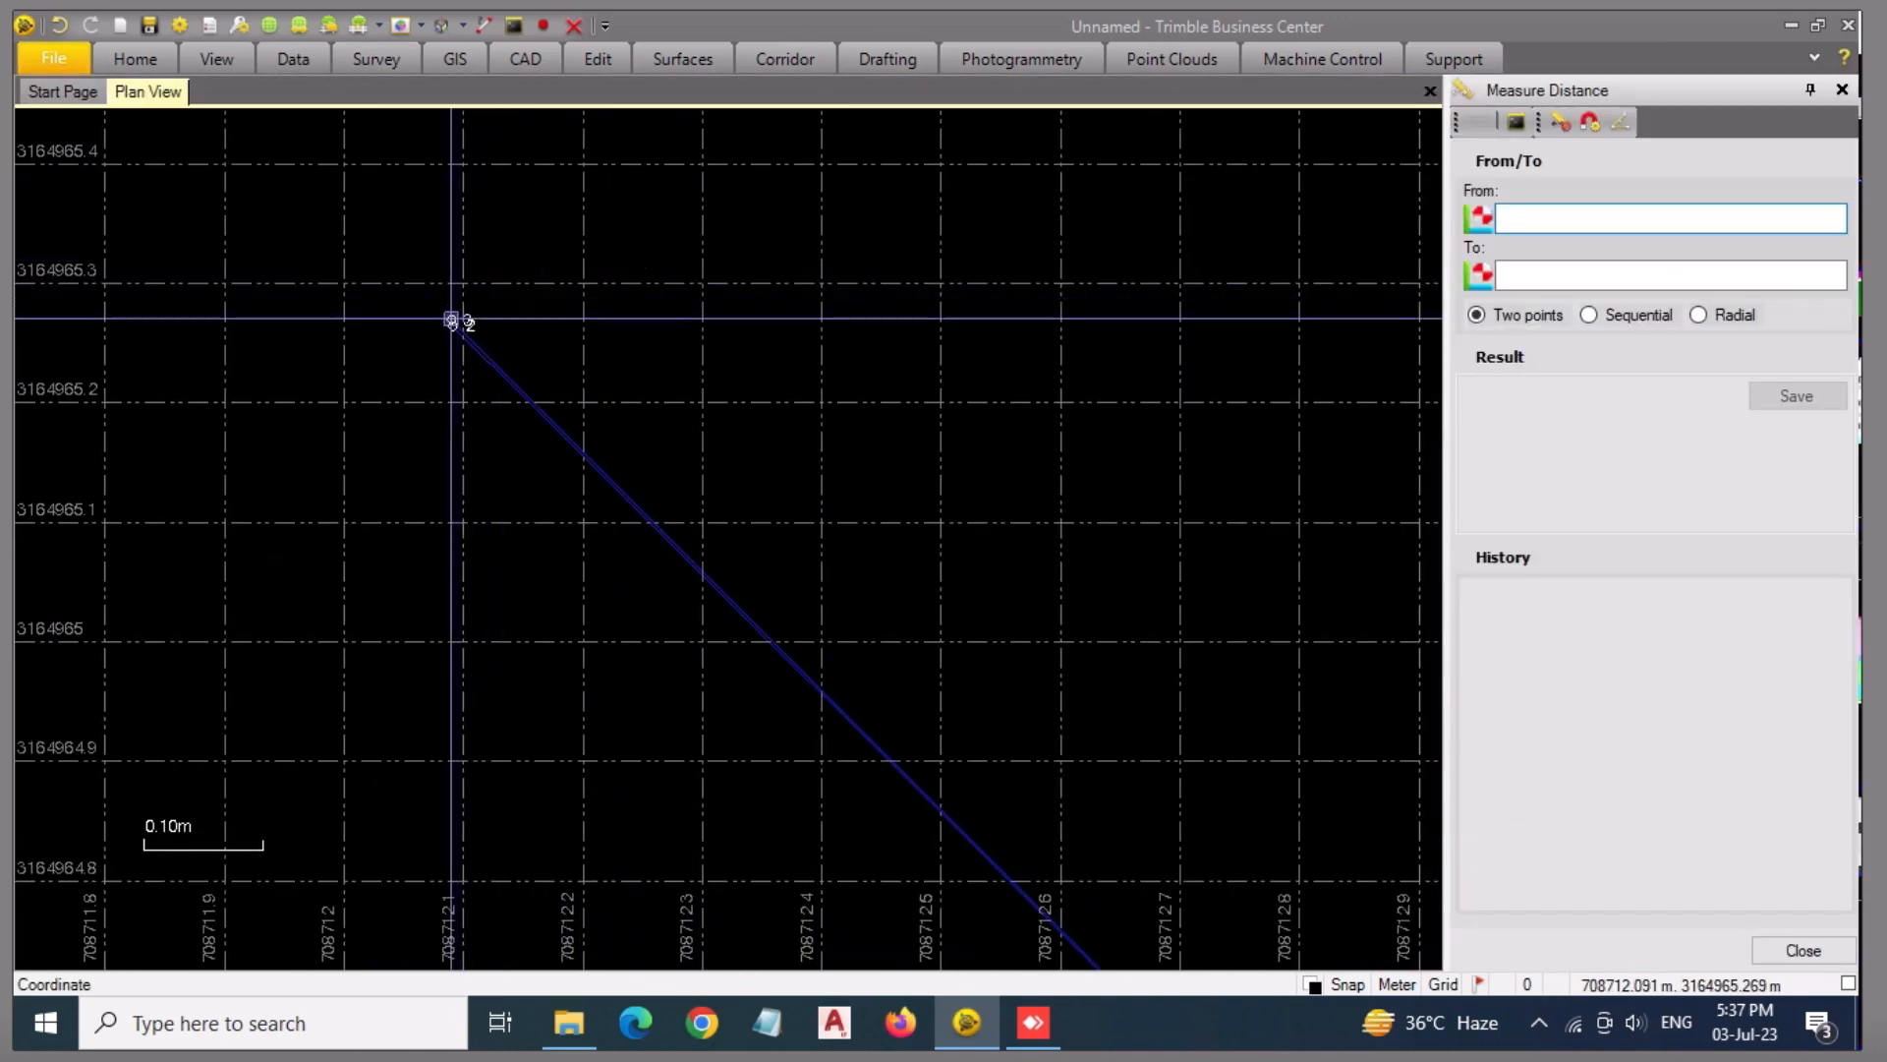
left_click(451, 322)
scroll(644, 294, "down", 1)
scroll(634, 275, "down", 1)
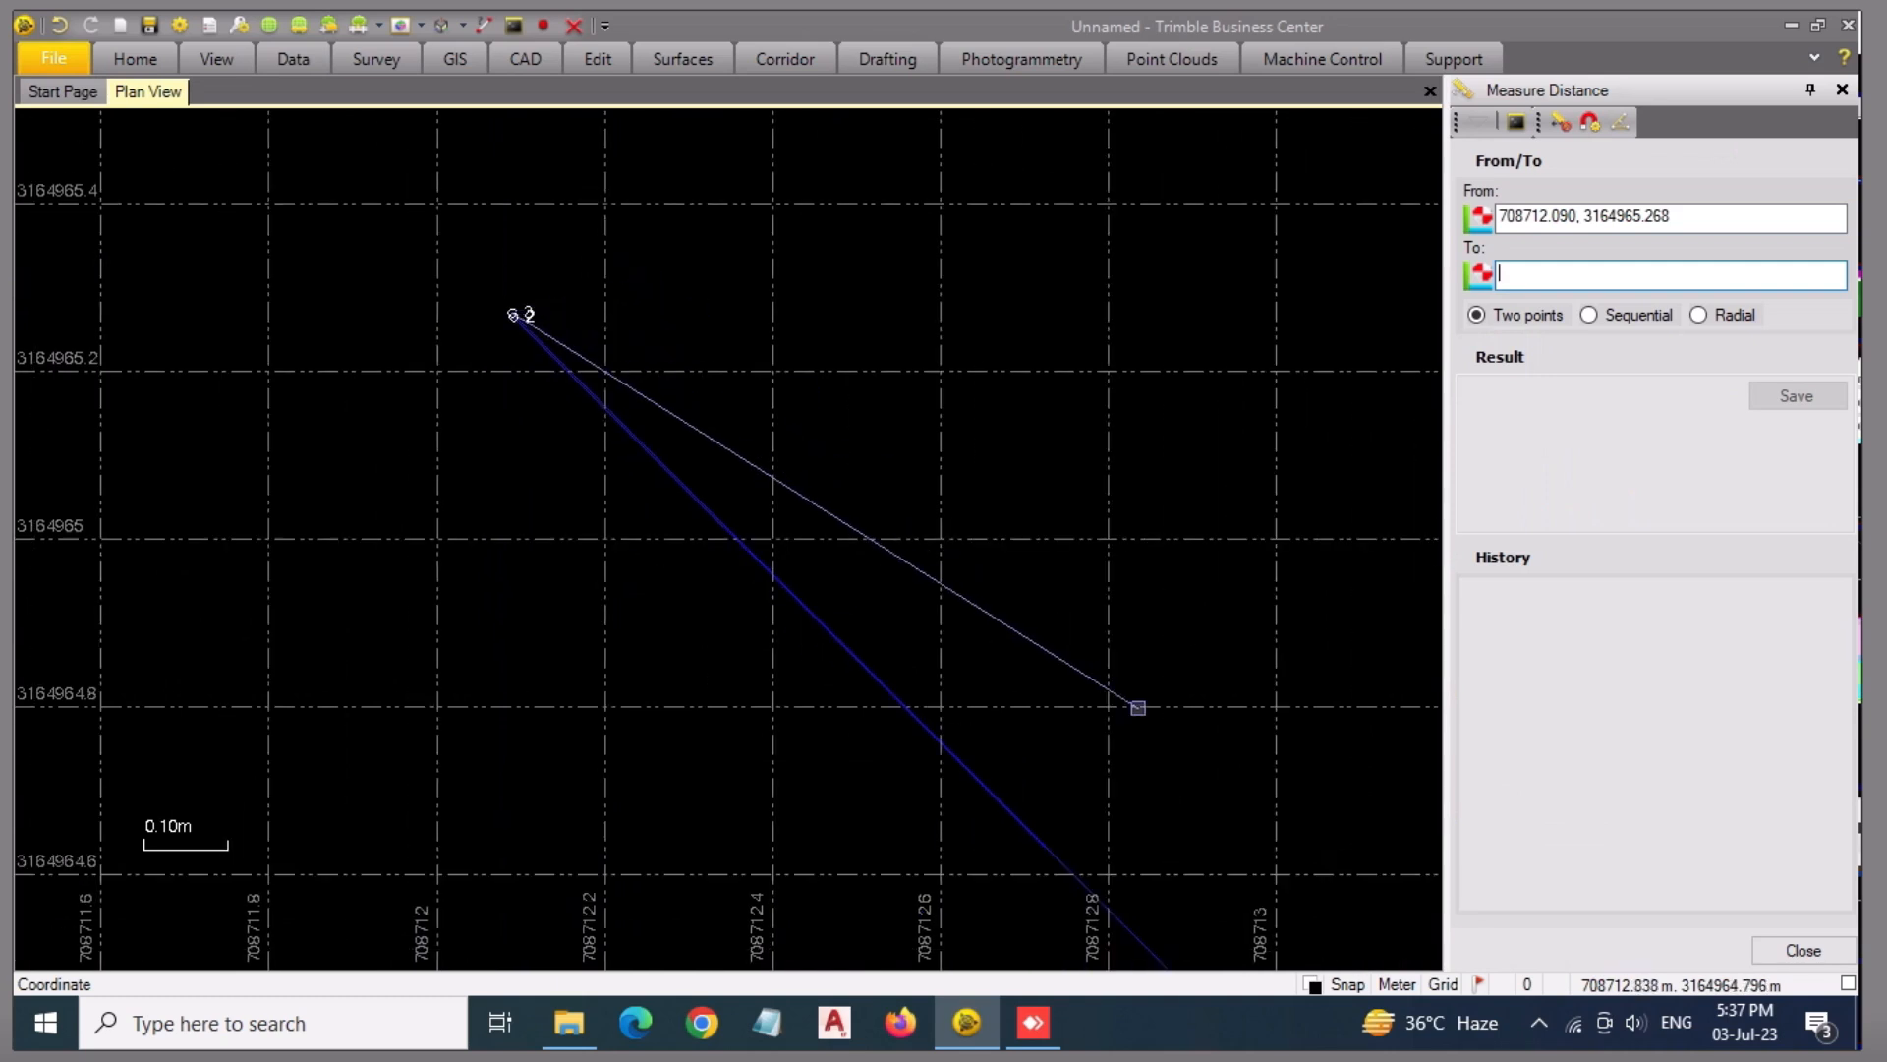
left_click_drag(1137, 708, 749, 271)
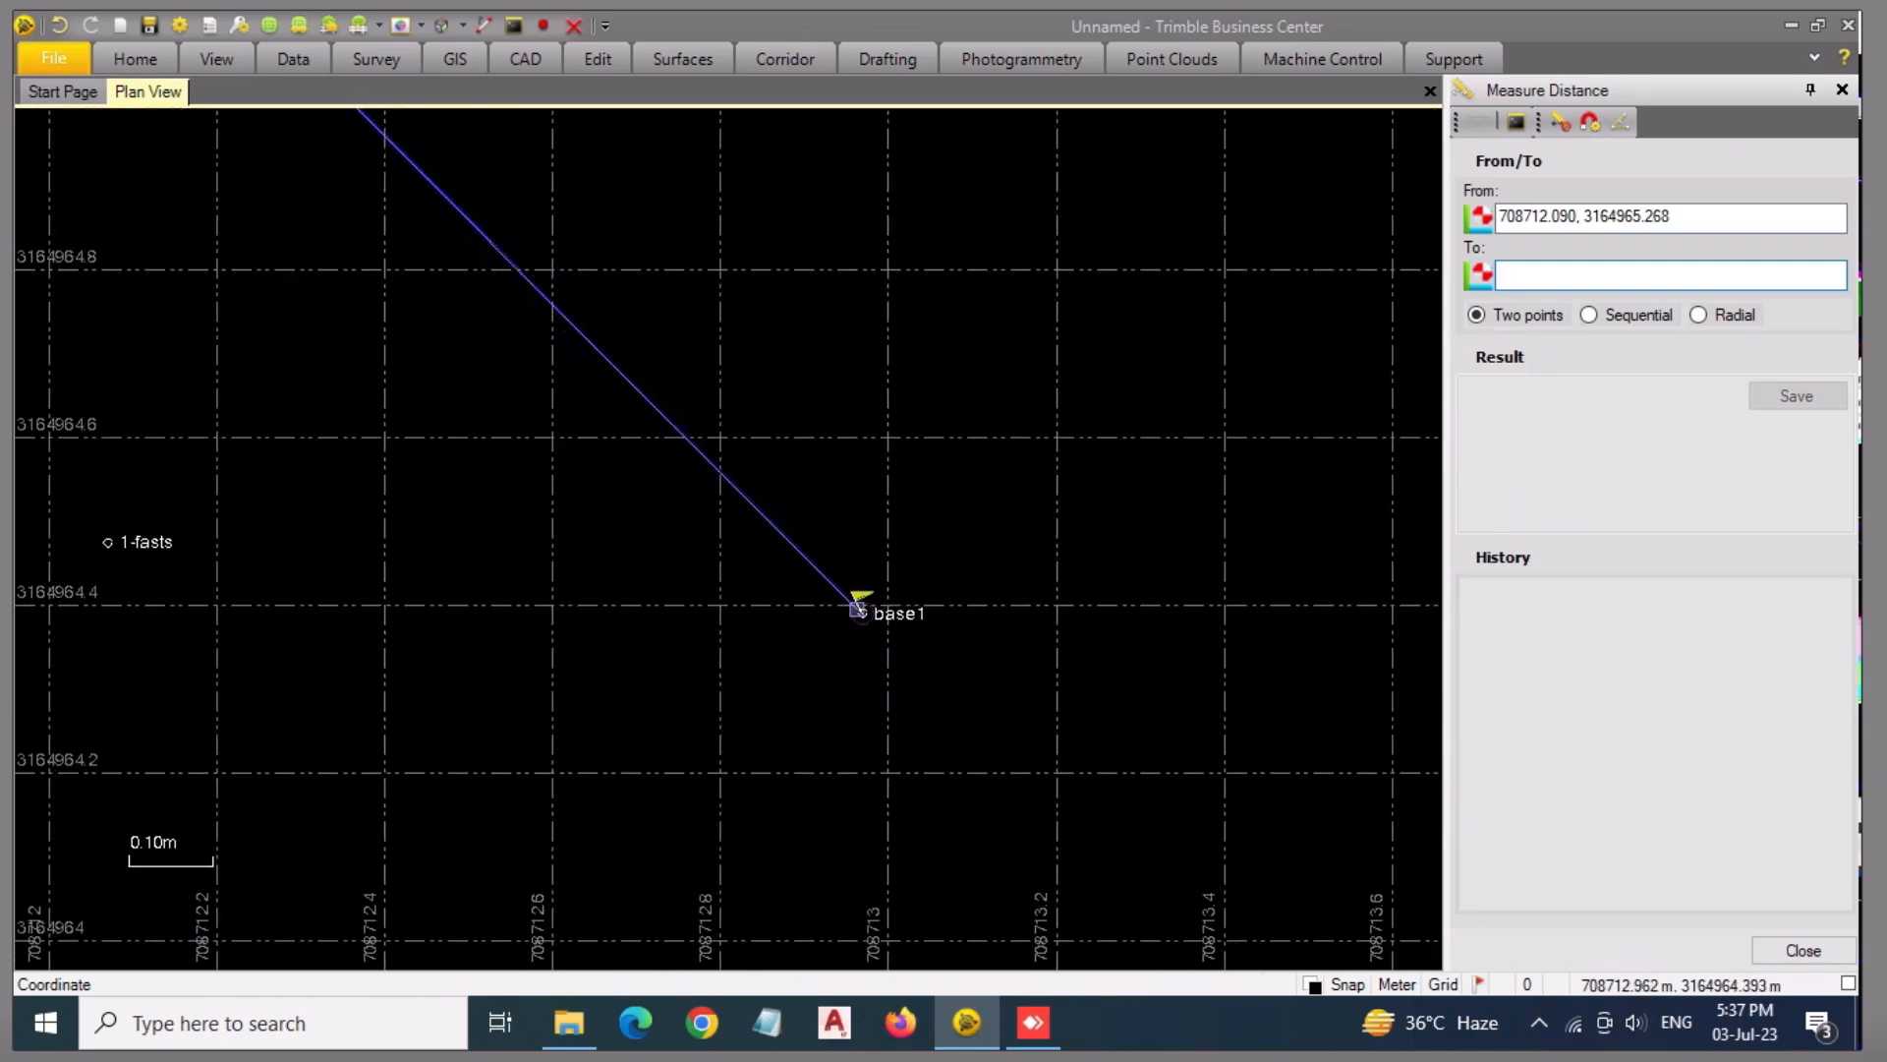
scroll(859, 597, "up", 8)
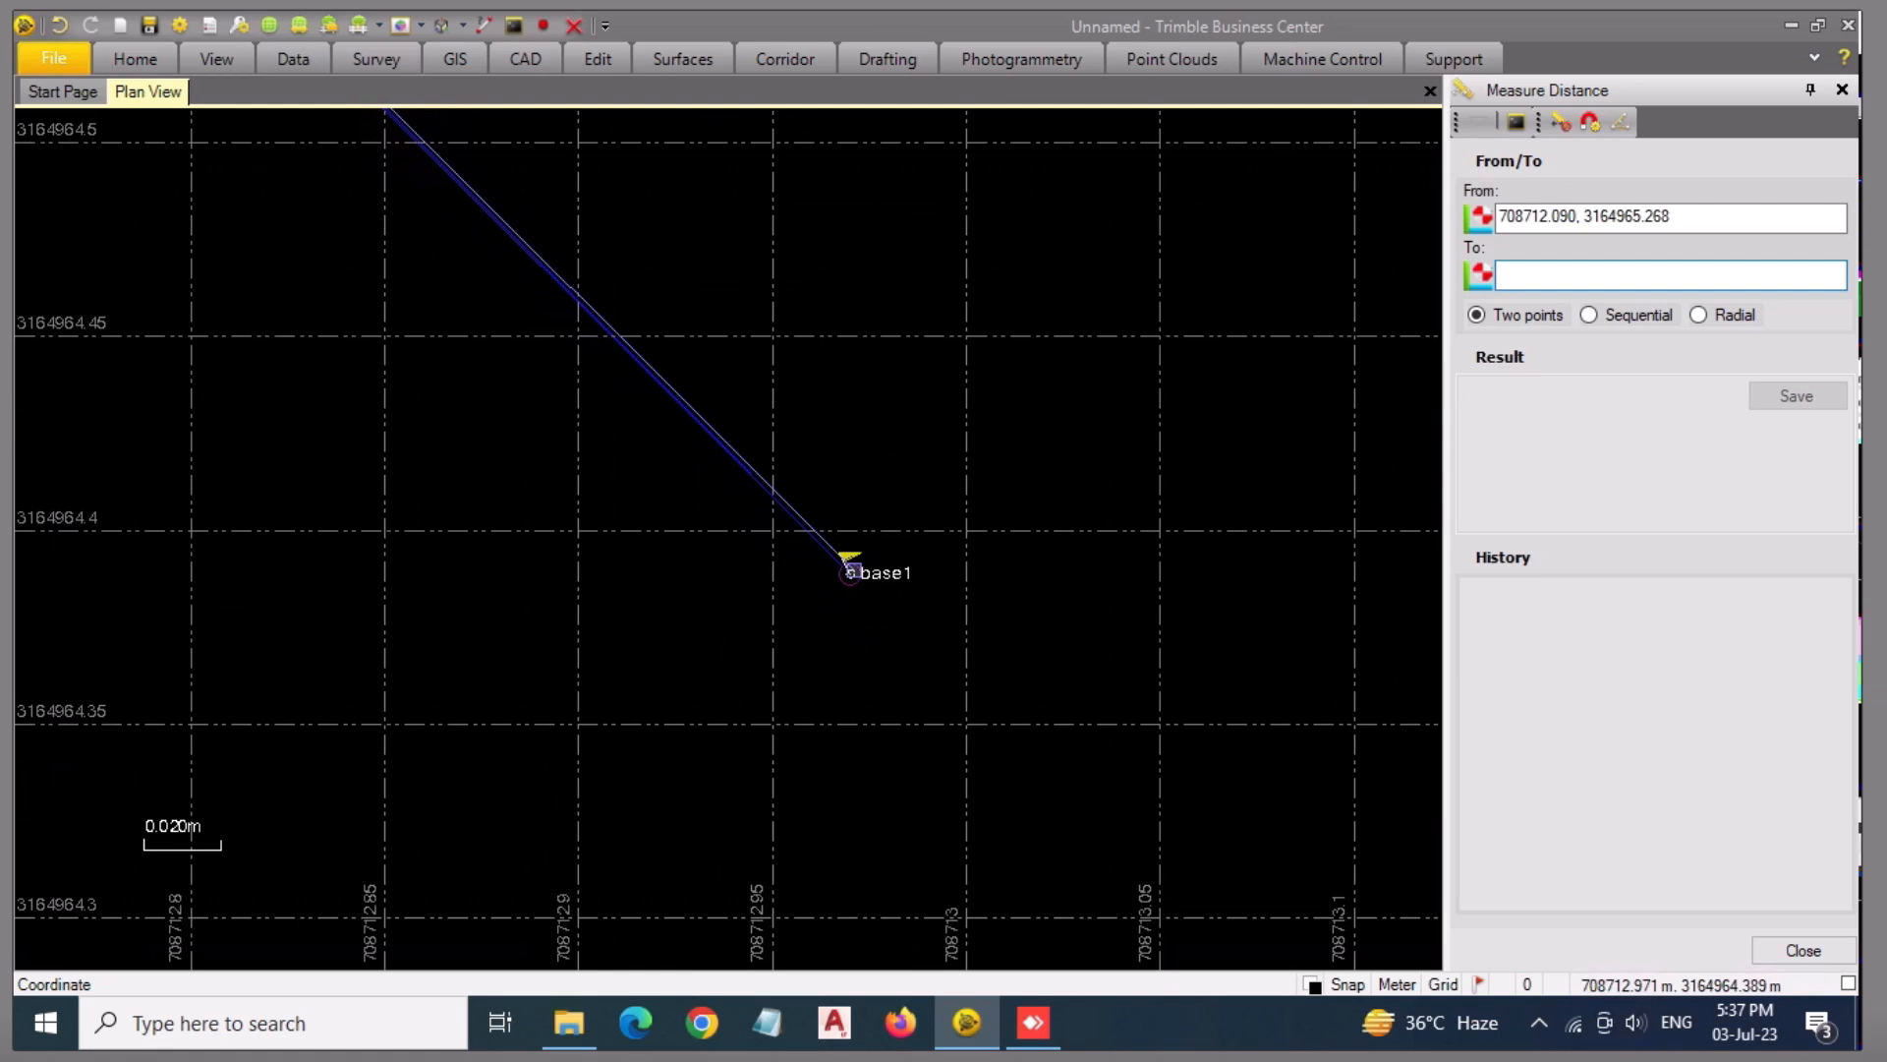
left_click(843, 568)
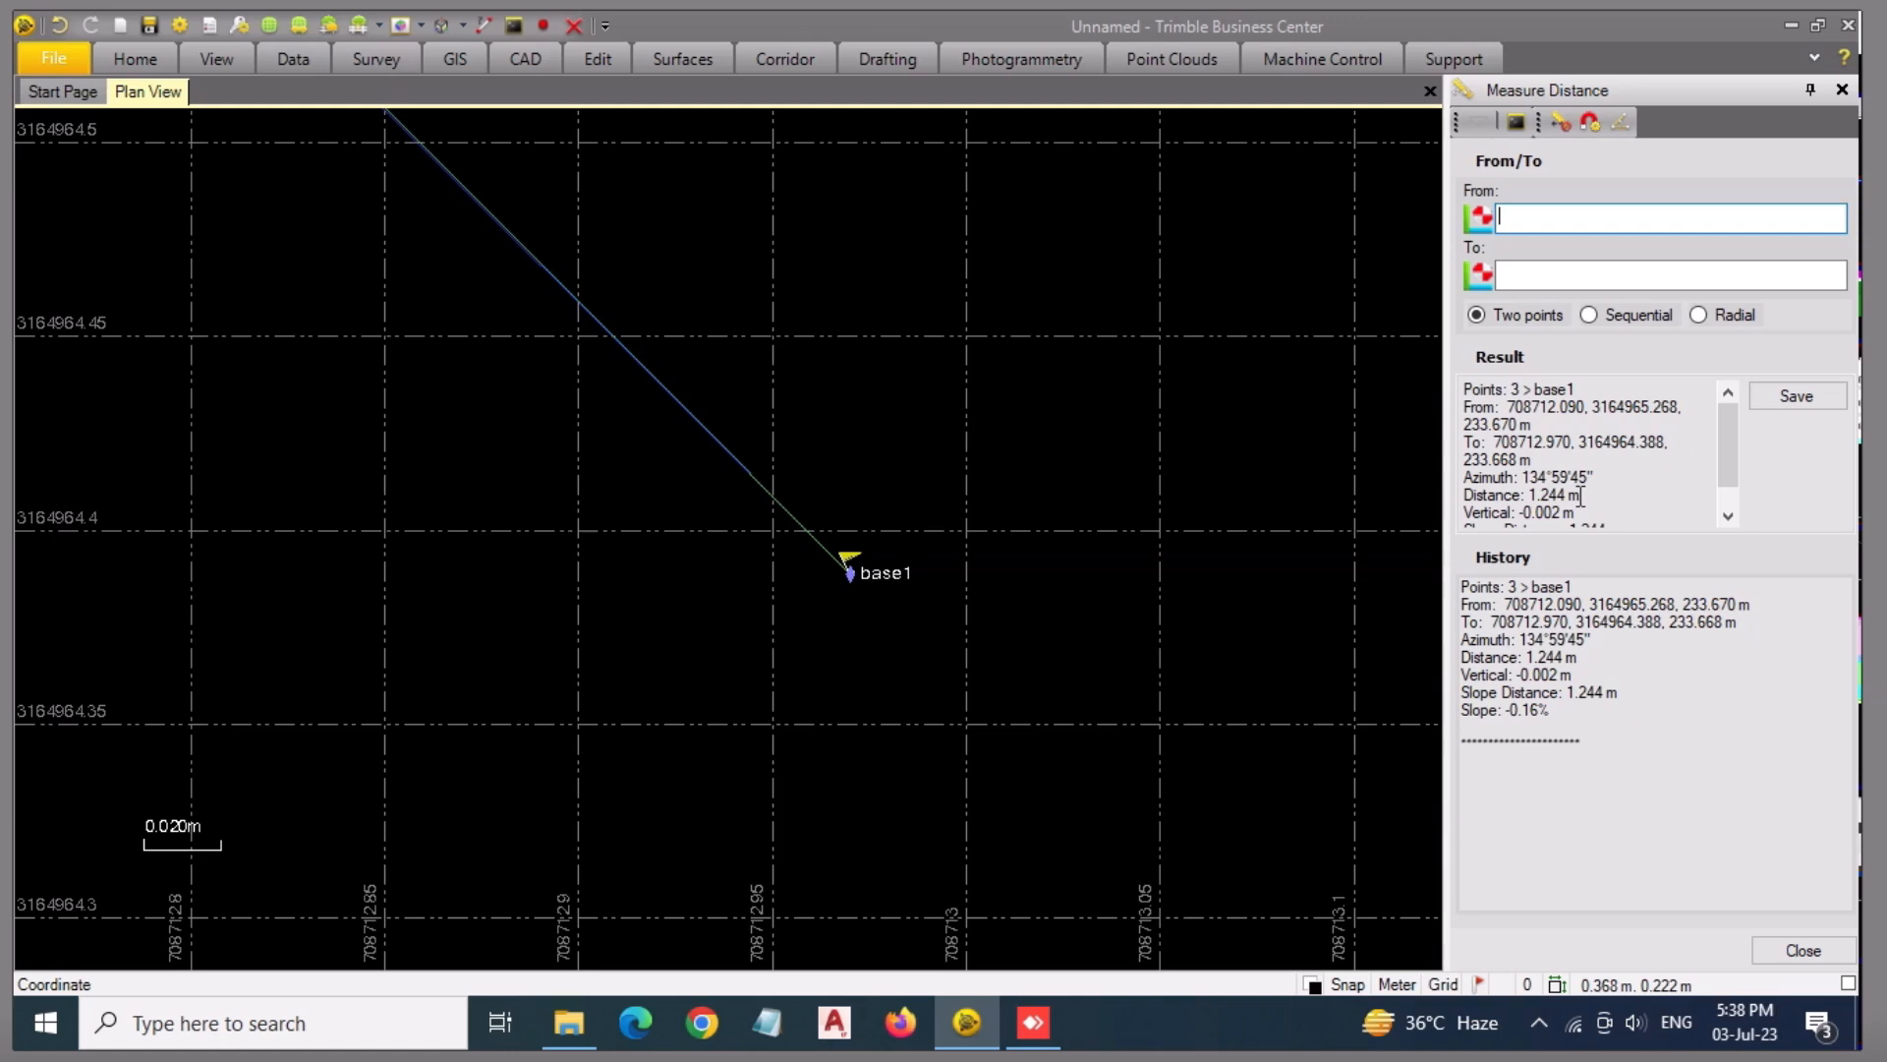
- Examine the measured line between point 3 and base1 in the plan view, and close the distance measurement
scroll(1130, 550, "down", 2)
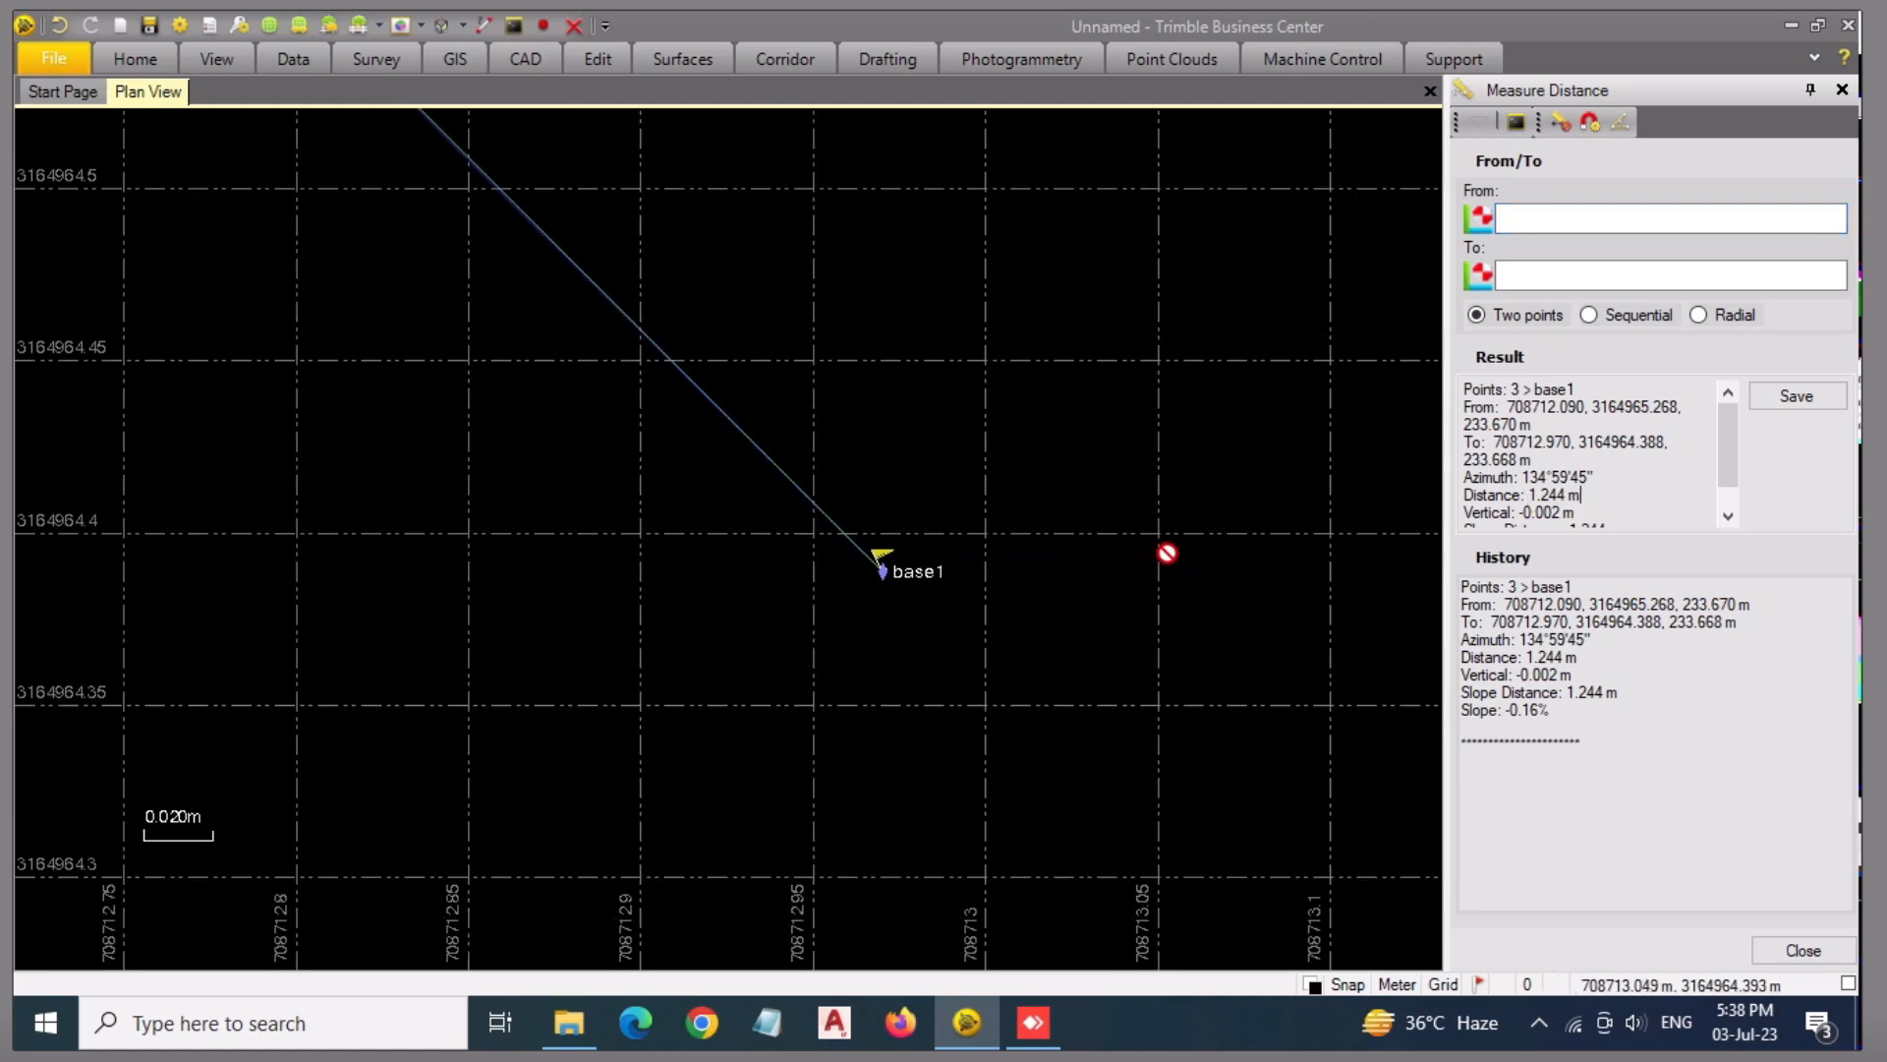
scroll(1080, 559, "down", 1)
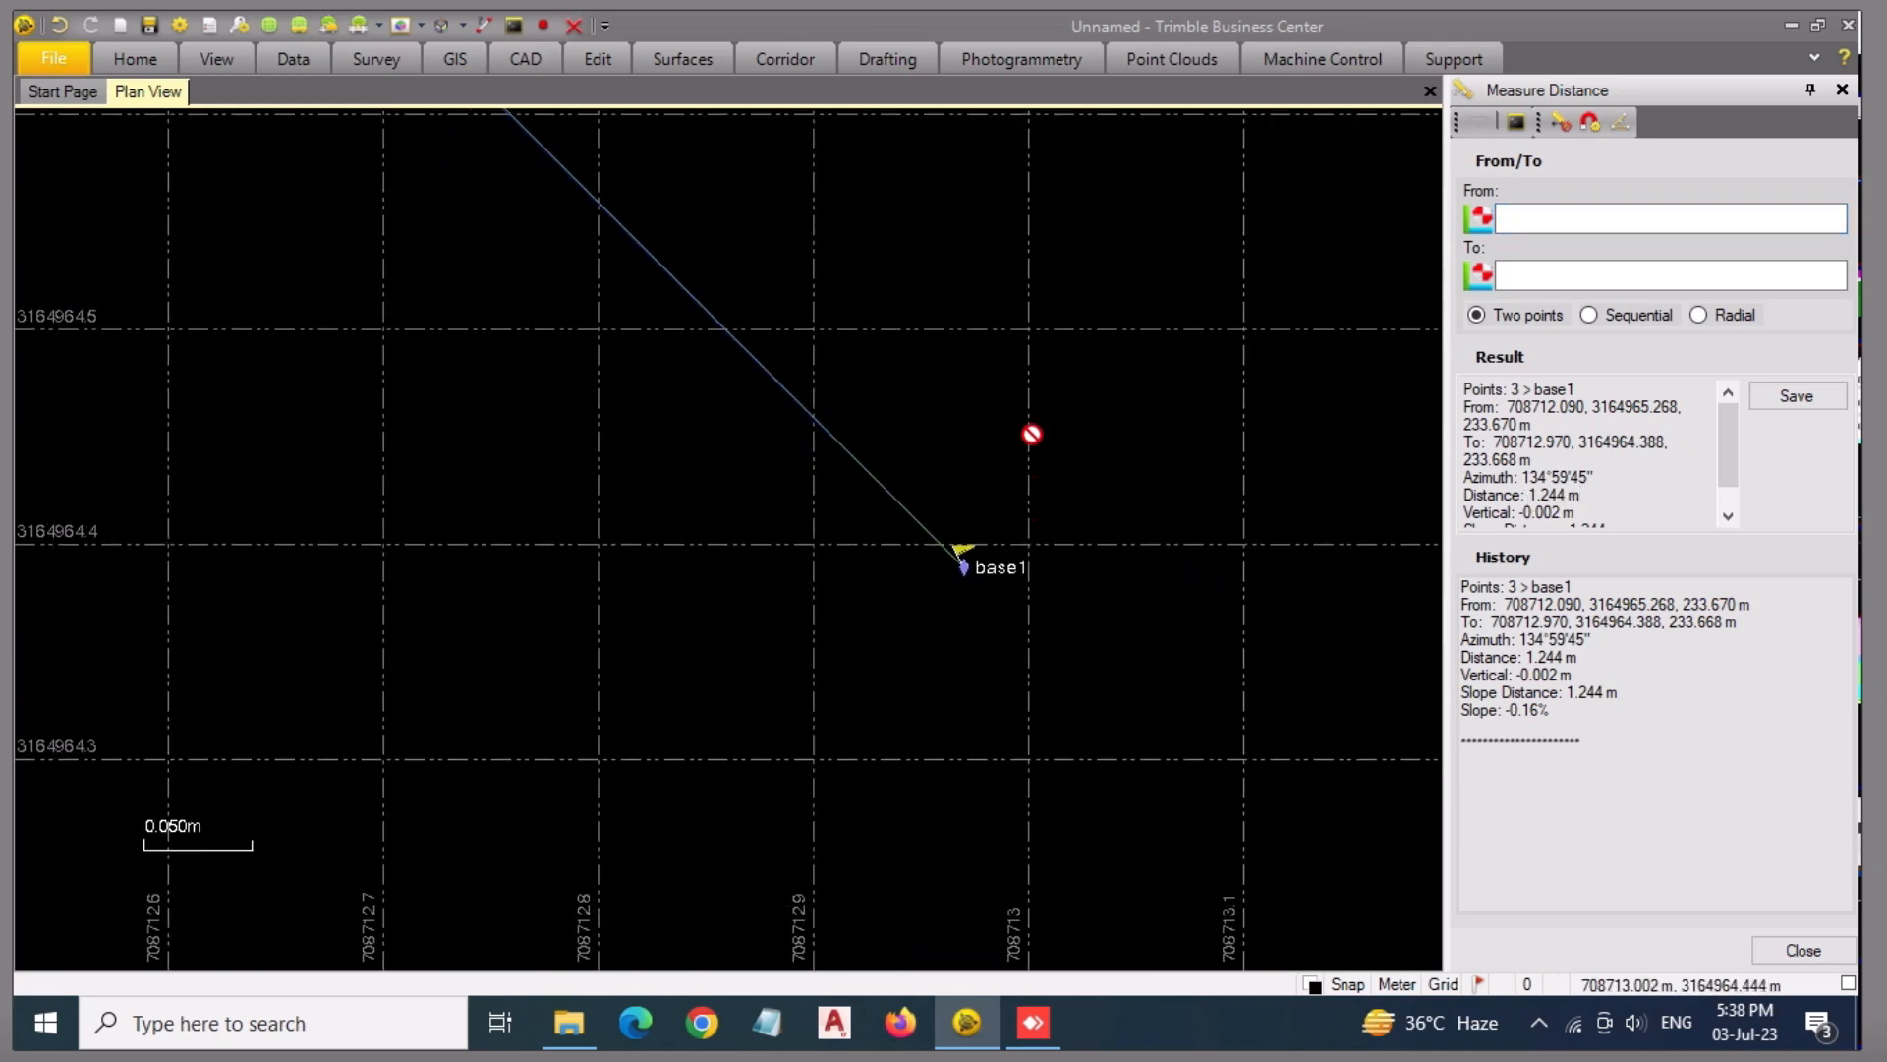
scroll(968, 362, "down", 3)
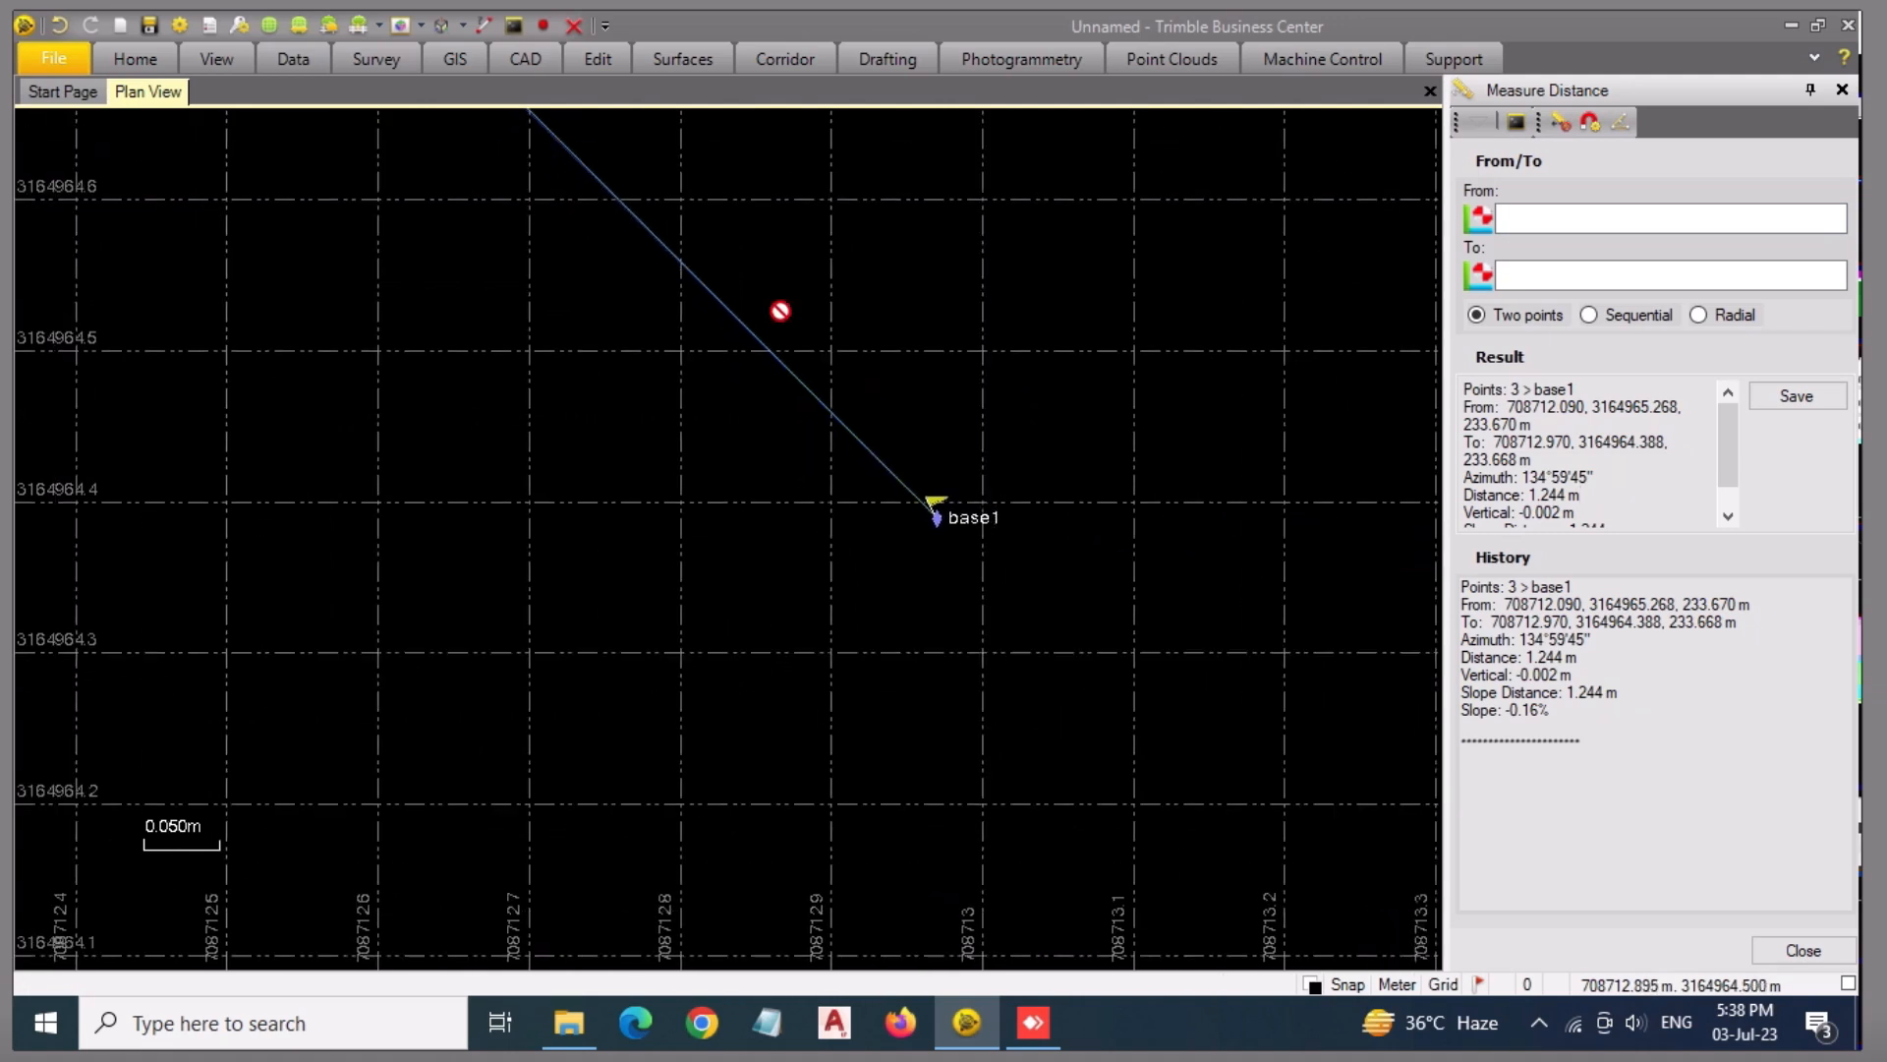
scroll(846, 615, "up", 3)
scroll(778, 558, "down", 2)
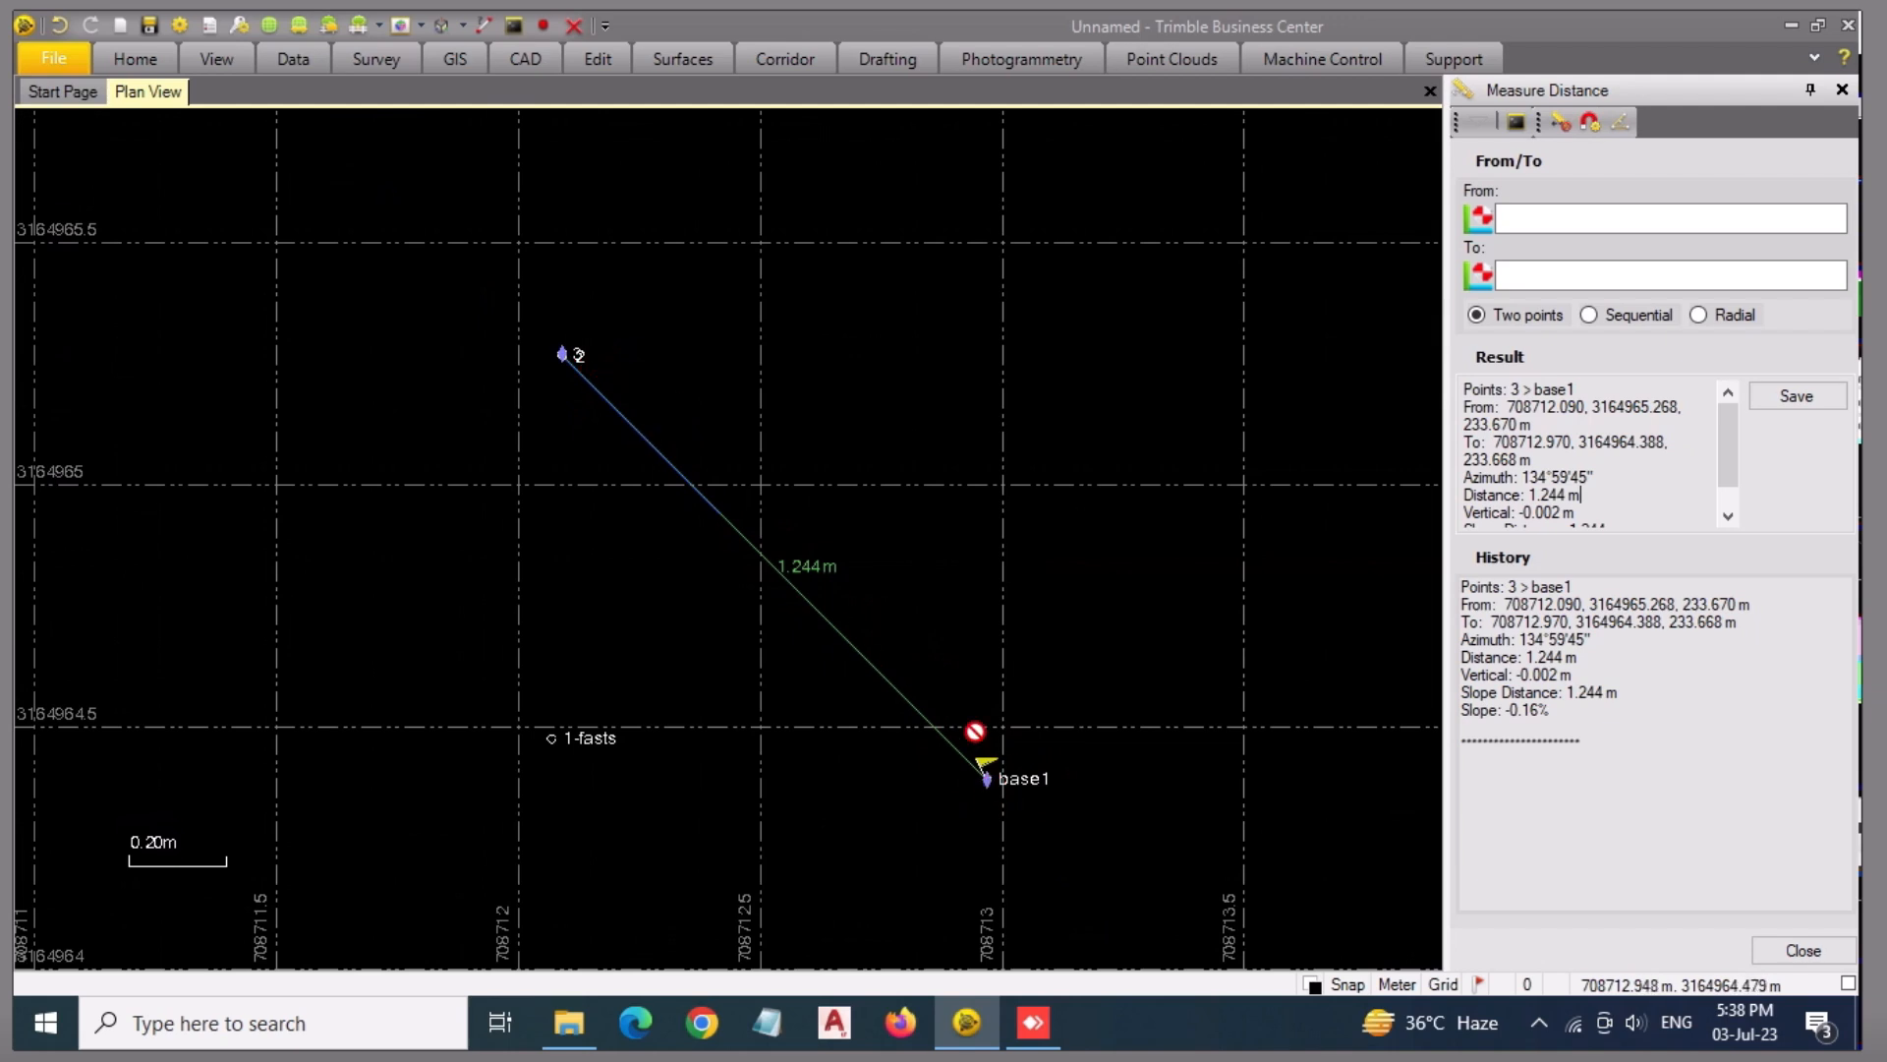
scroll(1030, 801, "up", 2)
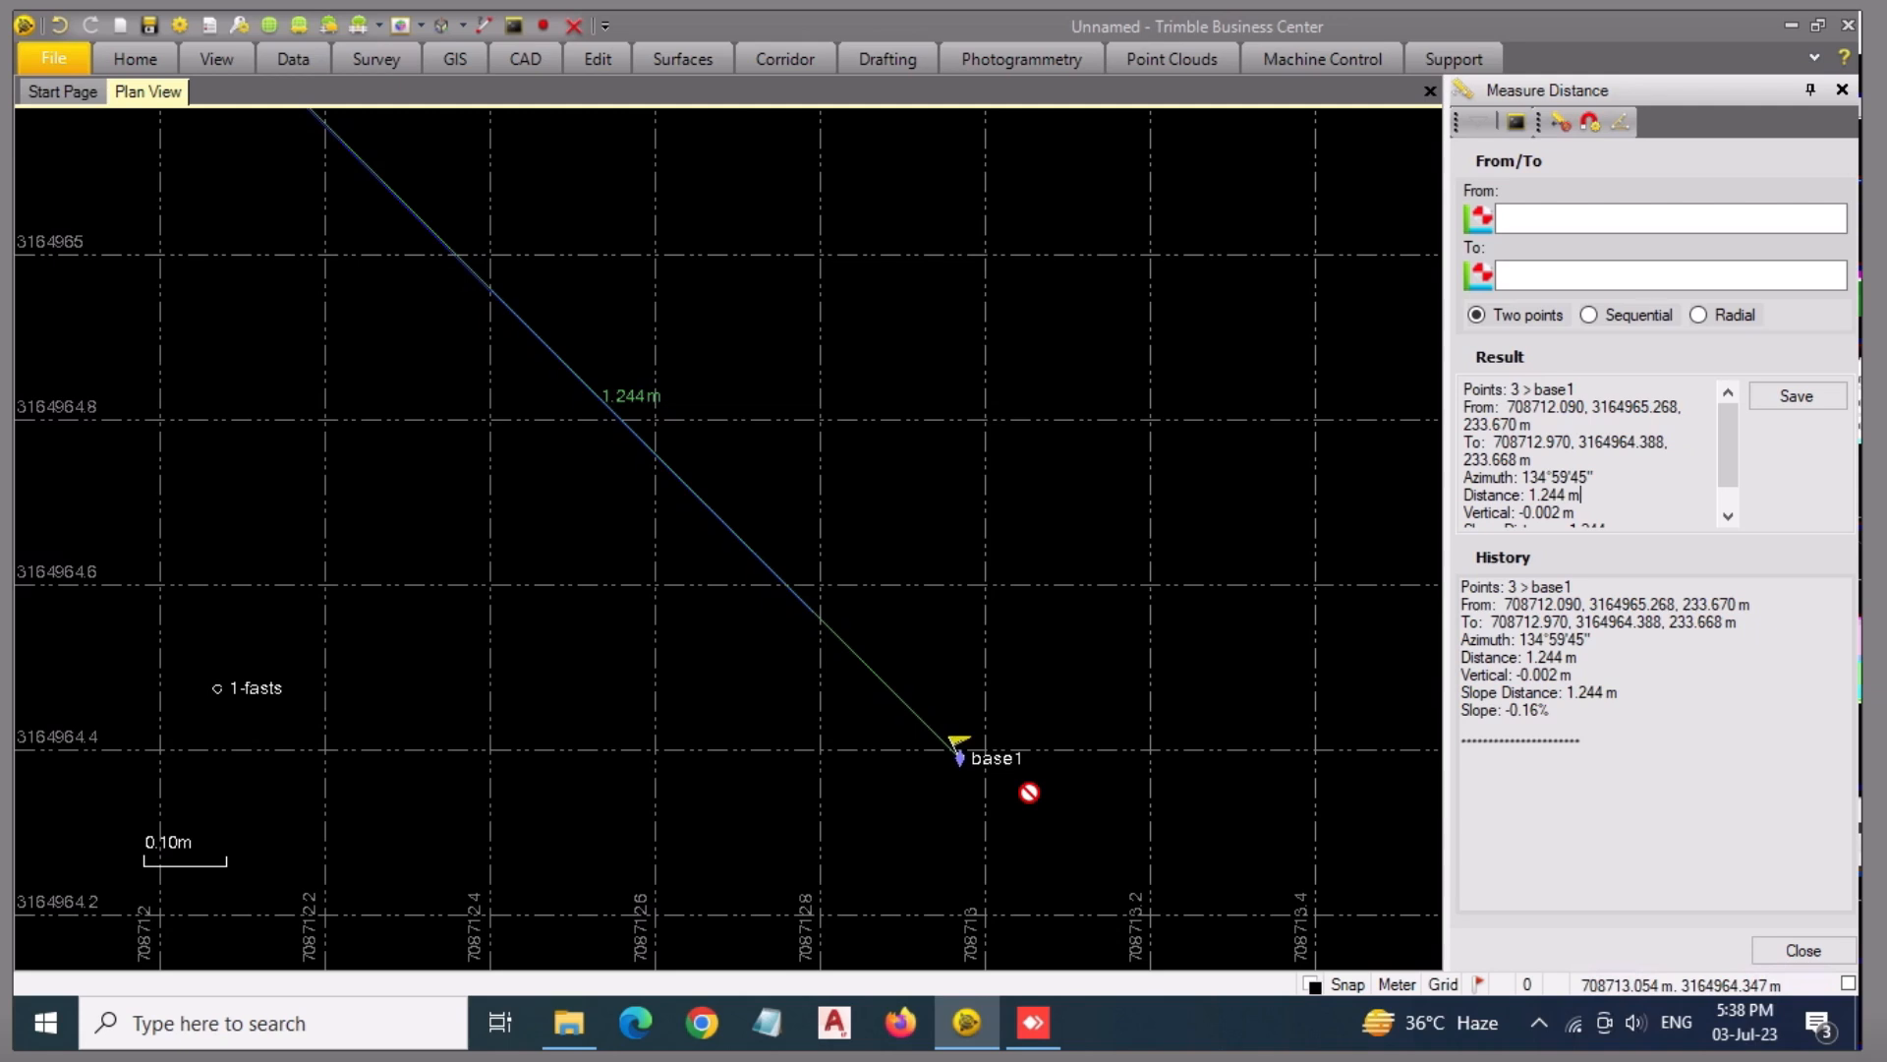
scroll(1034, 784, "down", 2)
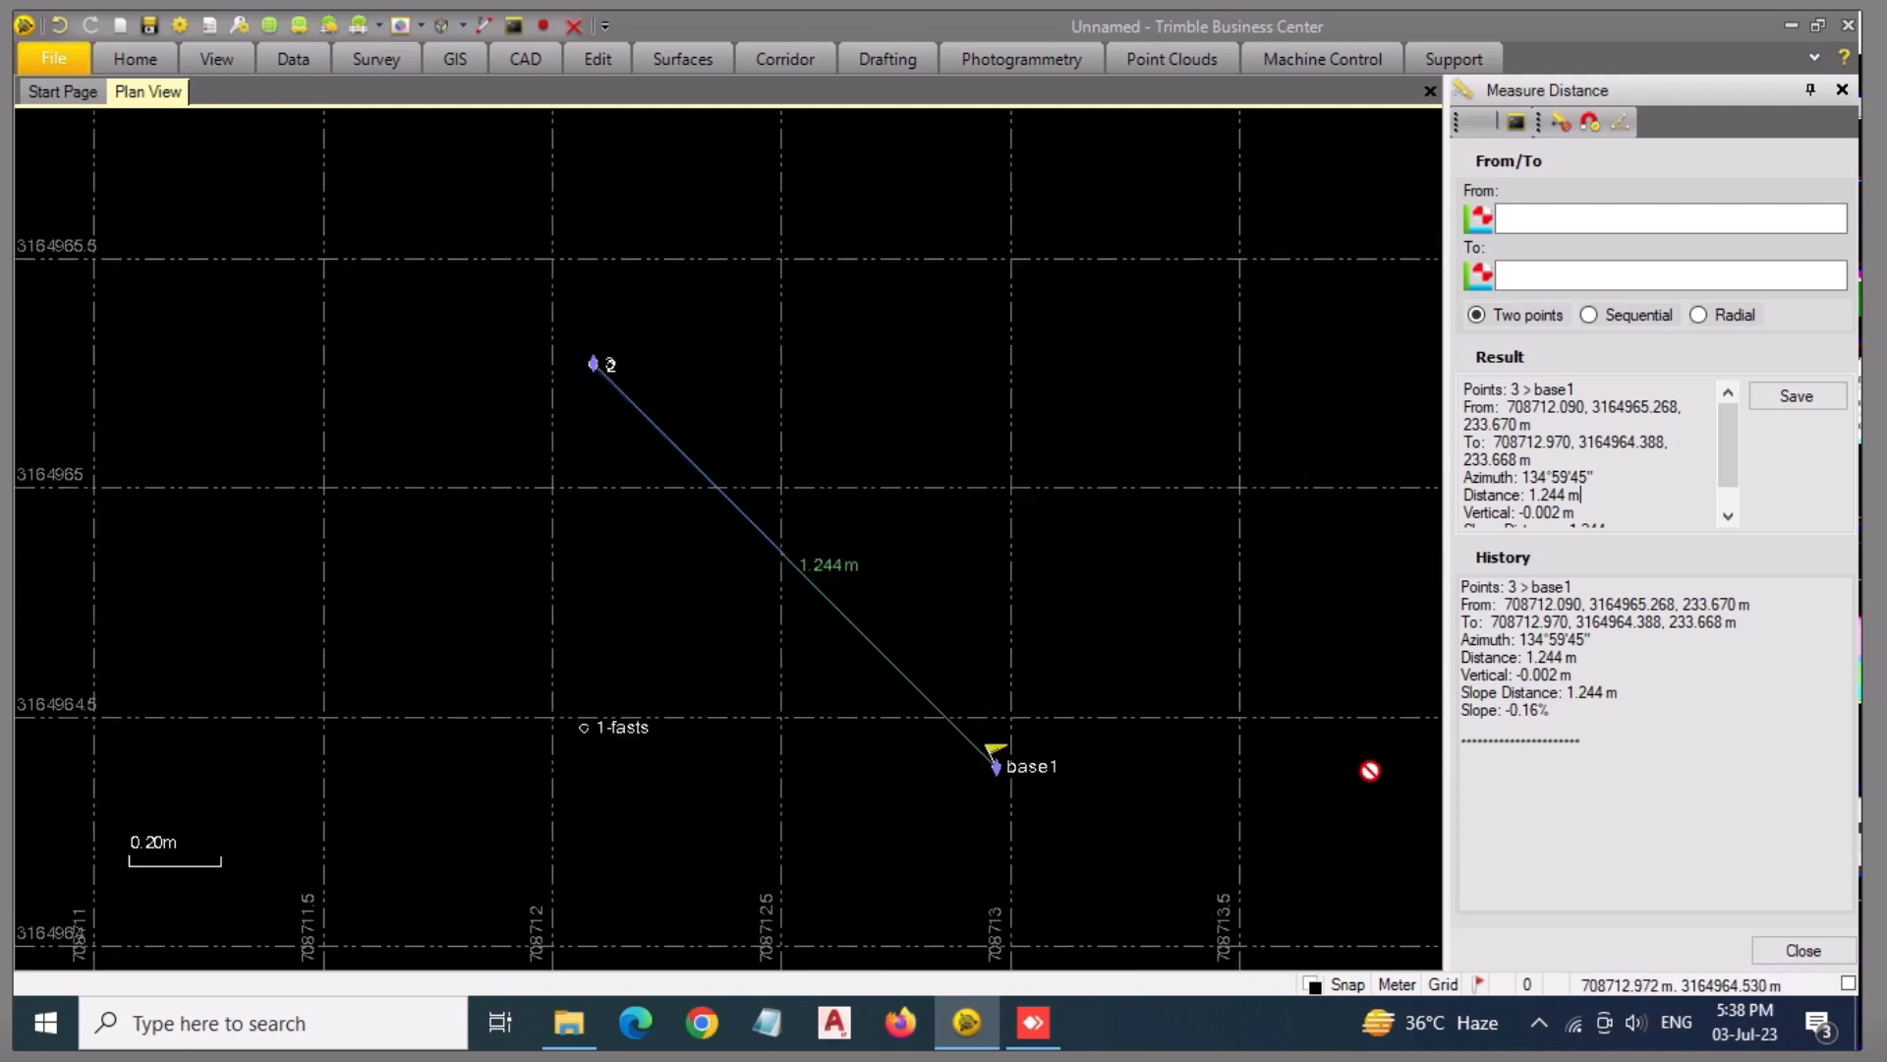
left_click(1775, 946)
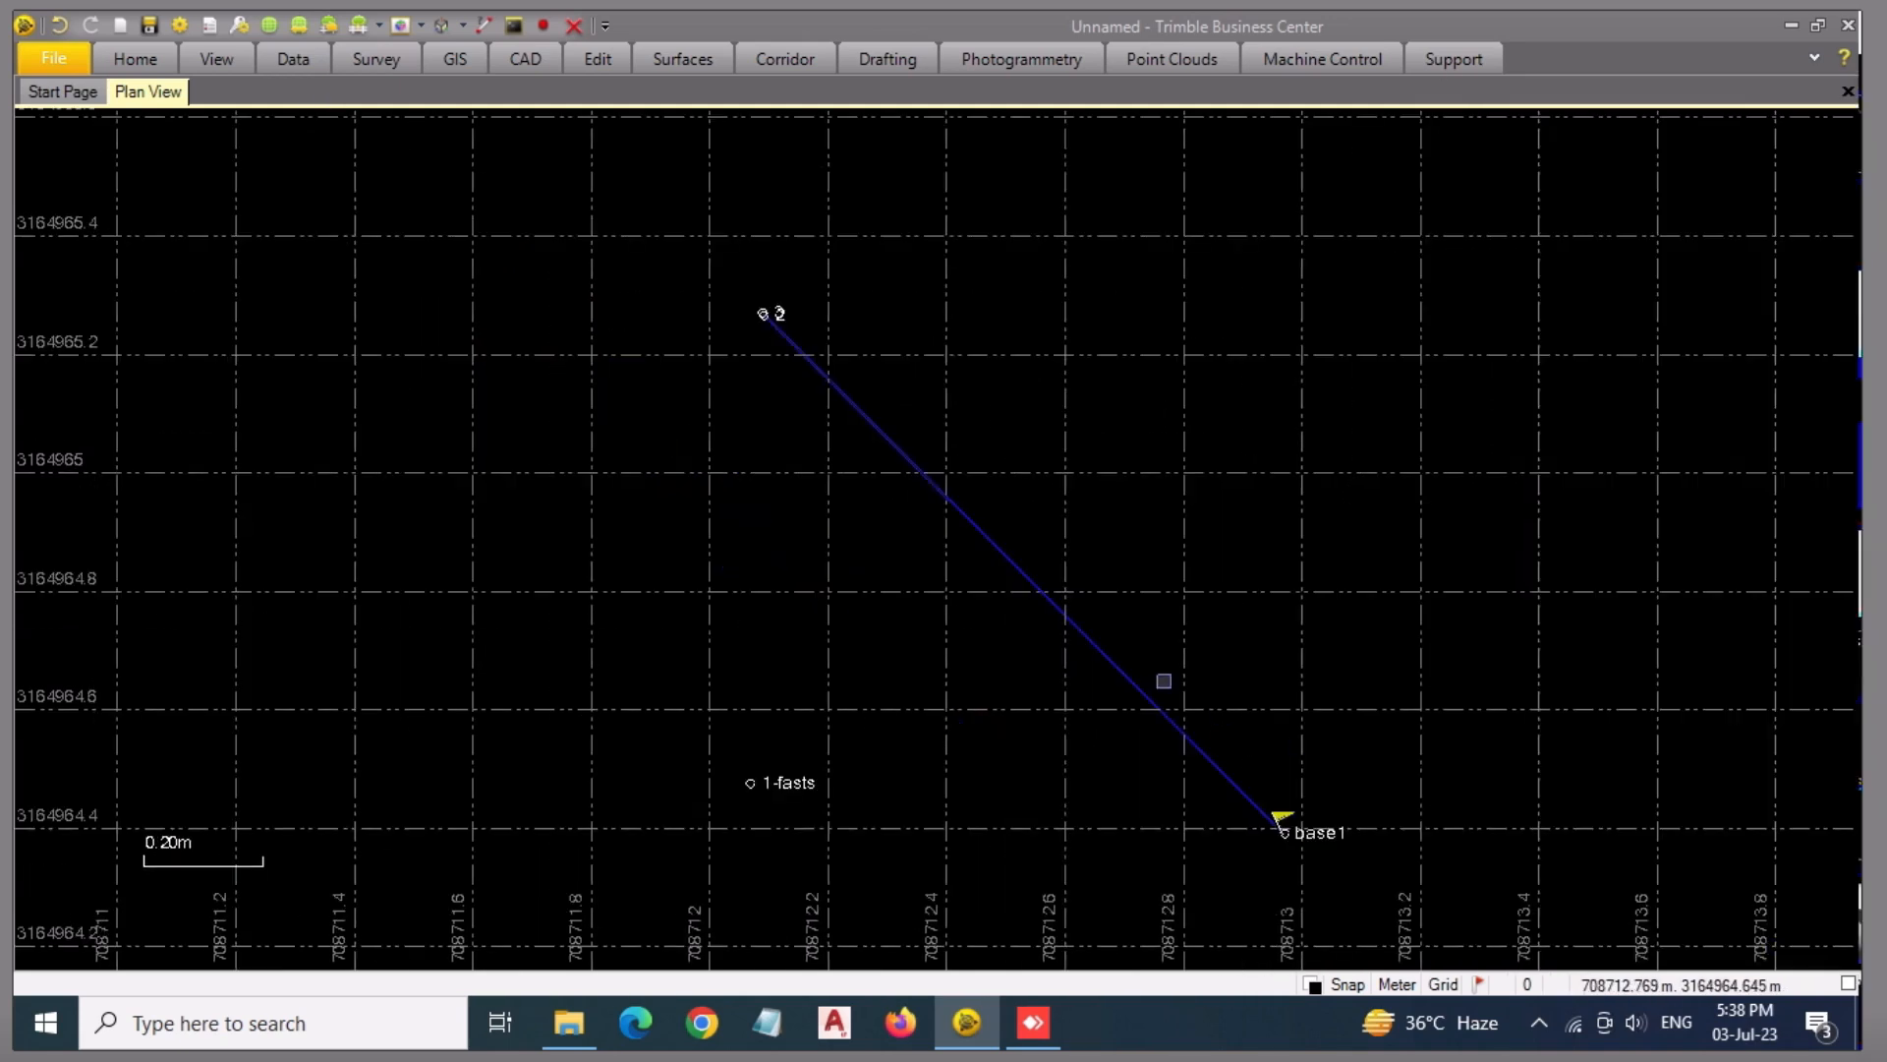
- Create a new project from the Metric template
left_click(45, 59)
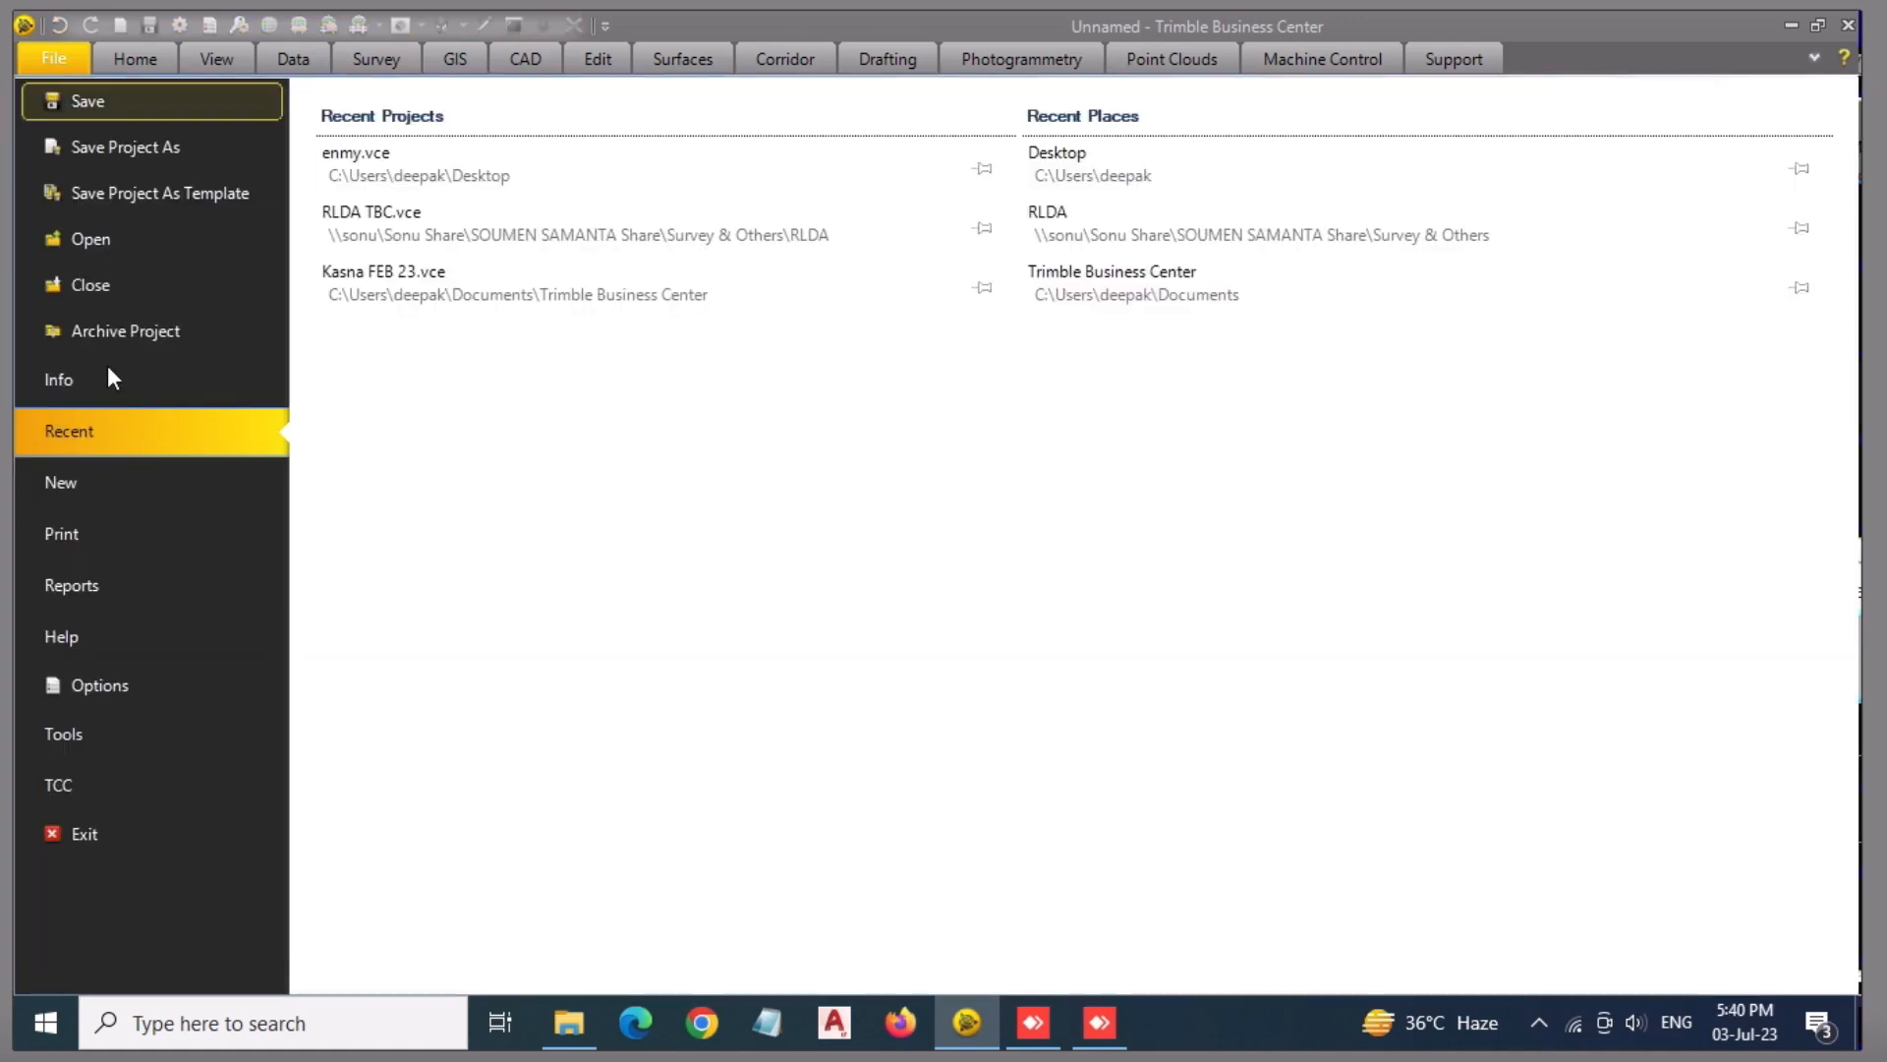
left_click(116, 486)
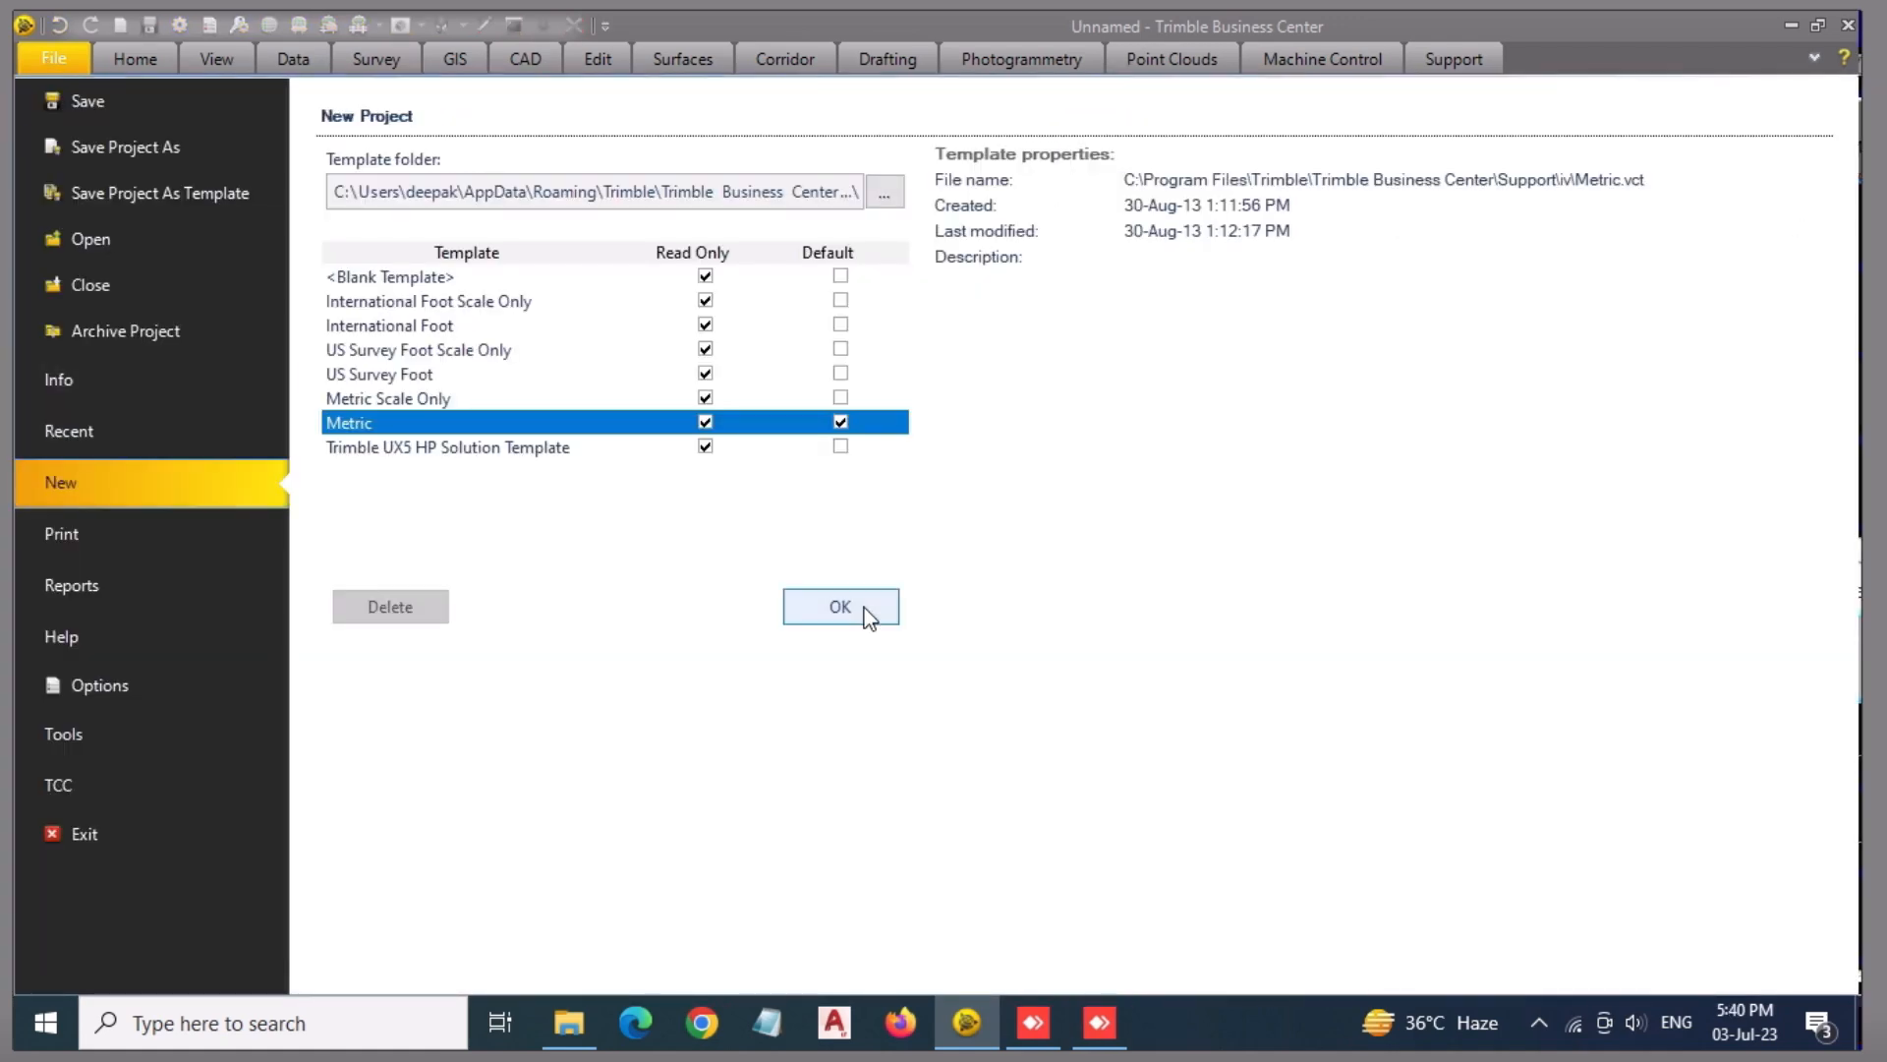
left_click(863, 615)
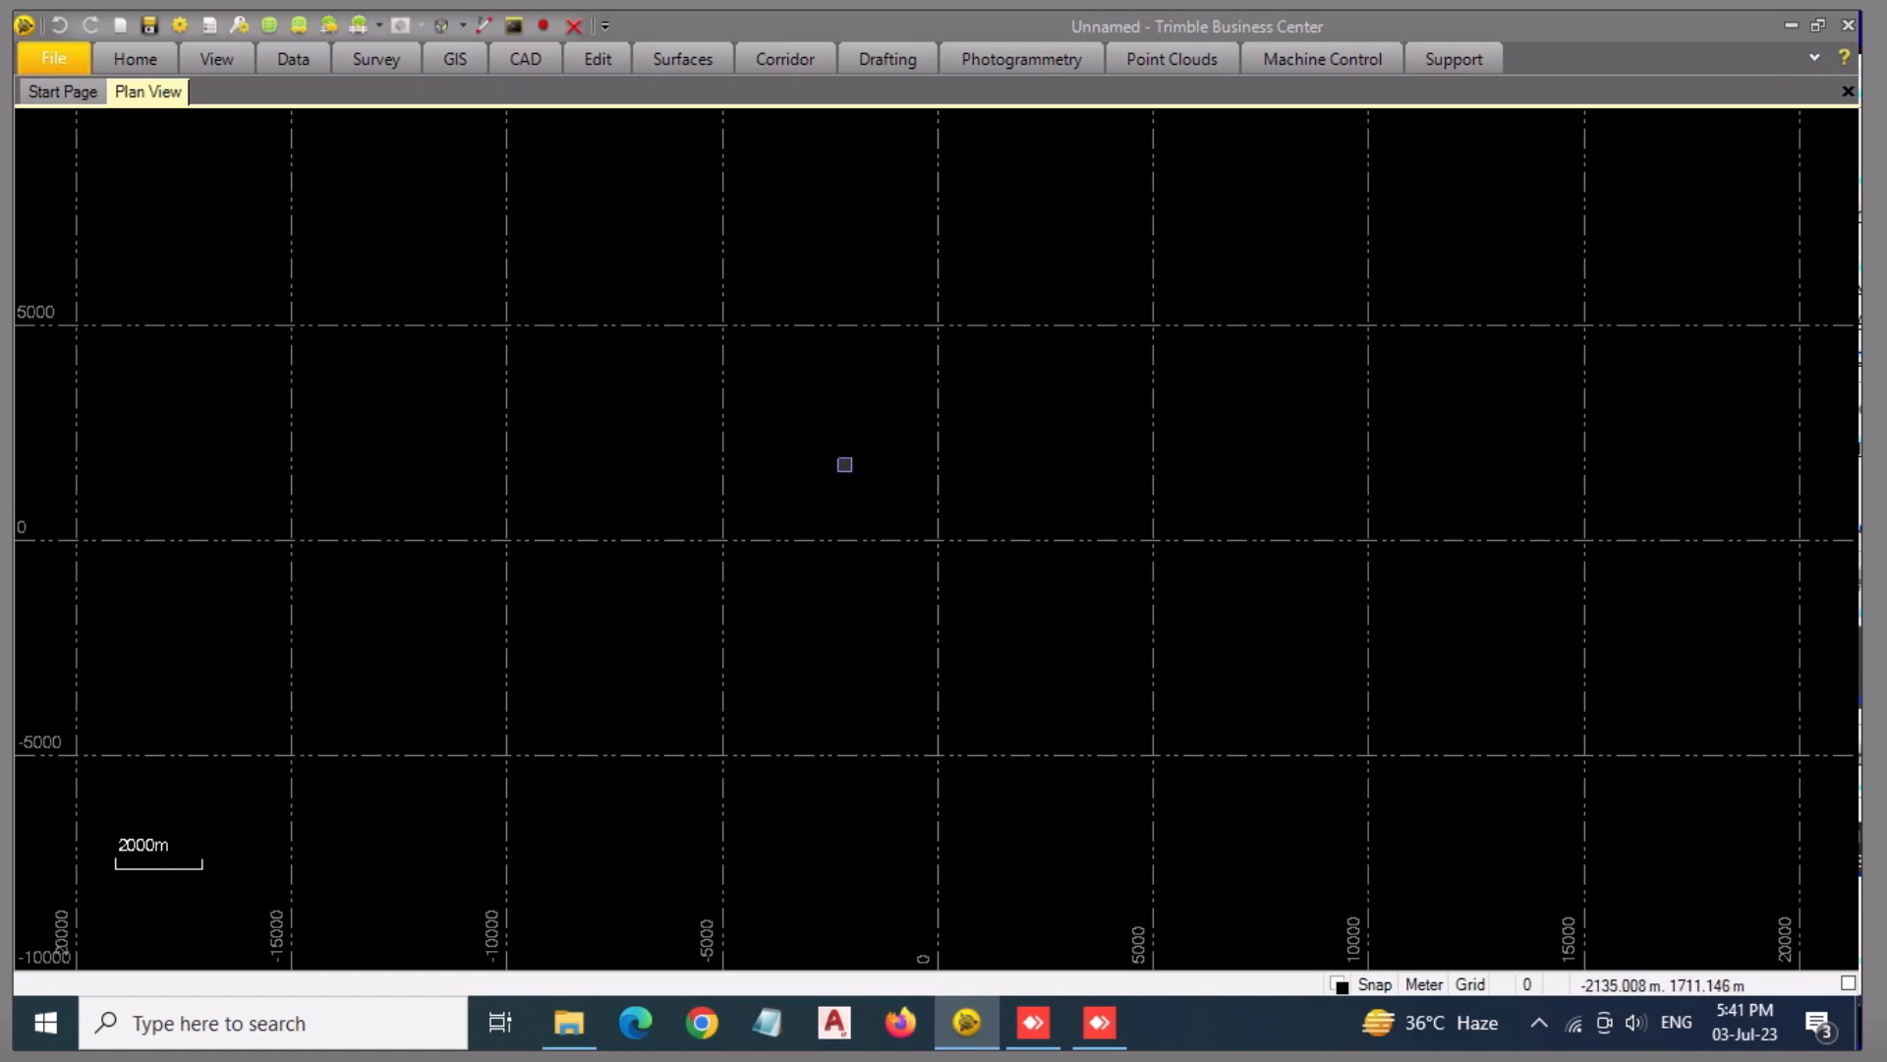
- Set the project's coordinate system to the recently used World wide/UTM, zone 43 North, with WGS 1984 datum and EGM96 (Global) geoid
left_click(310, 25)
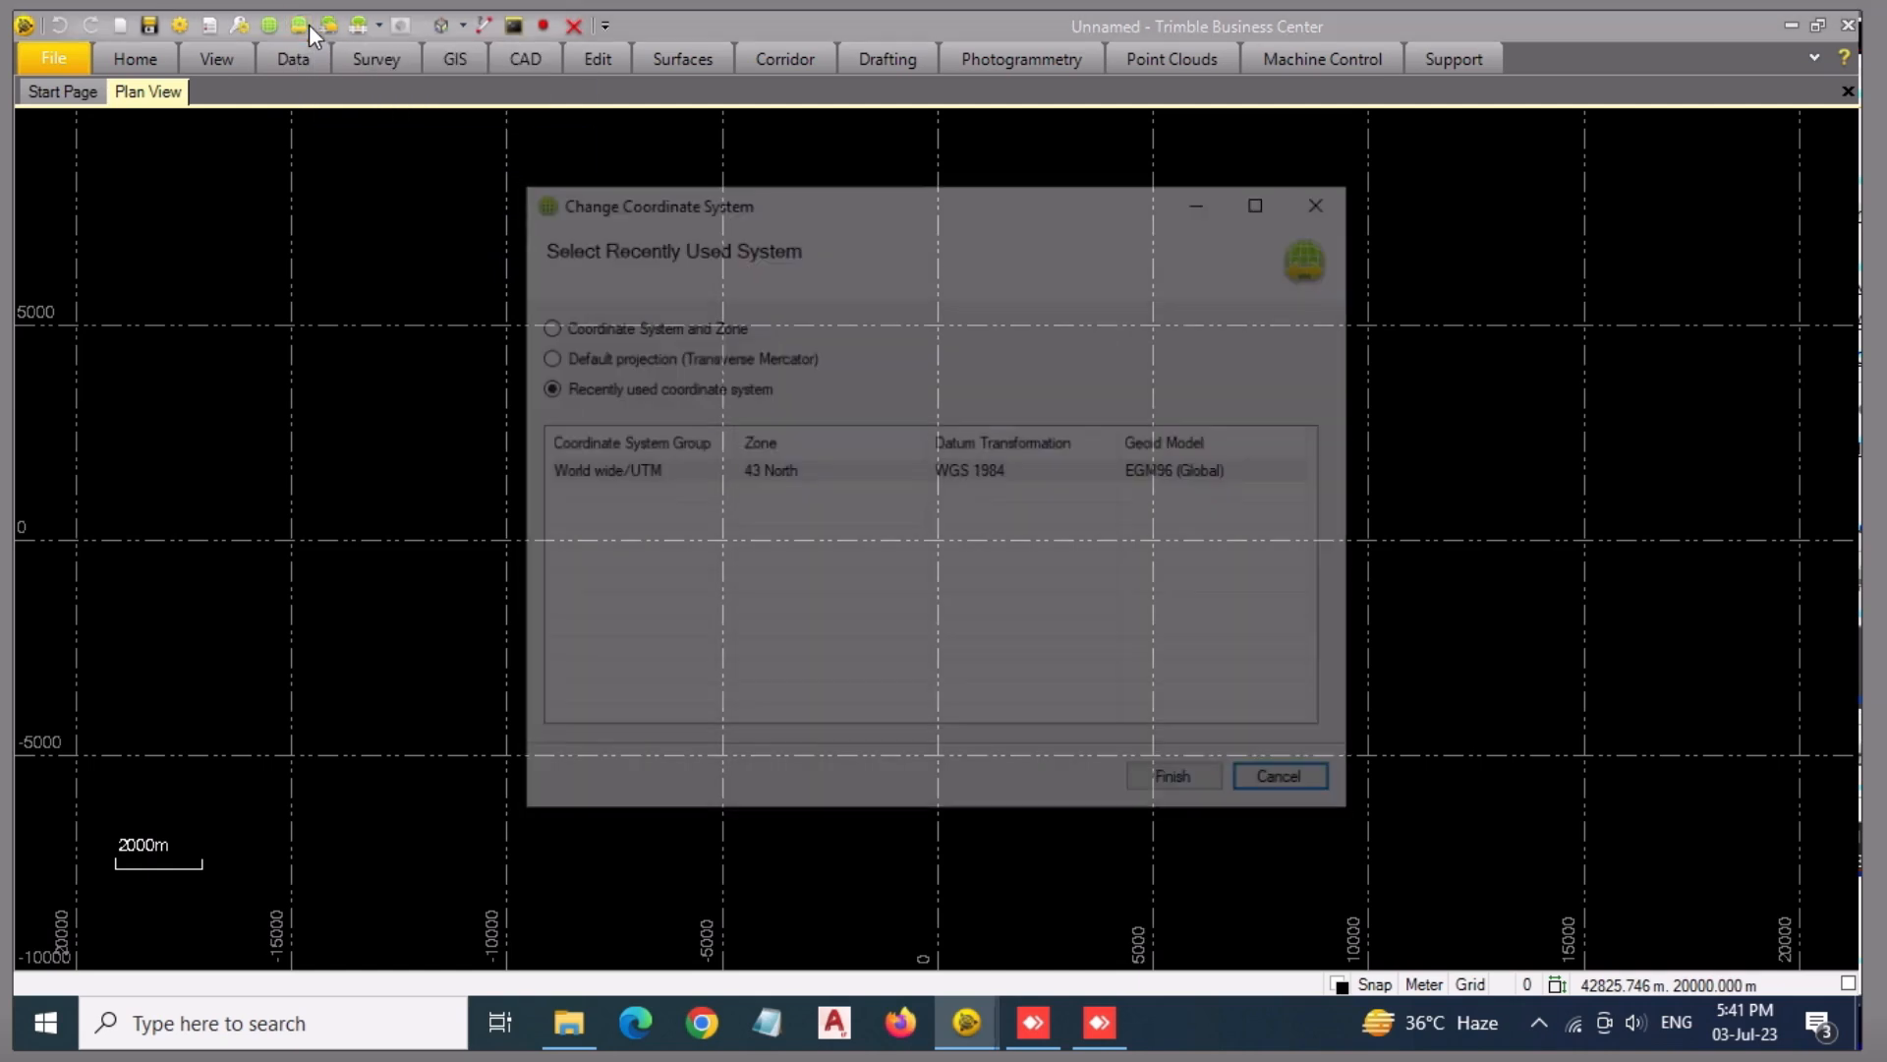
left_click(767, 471)
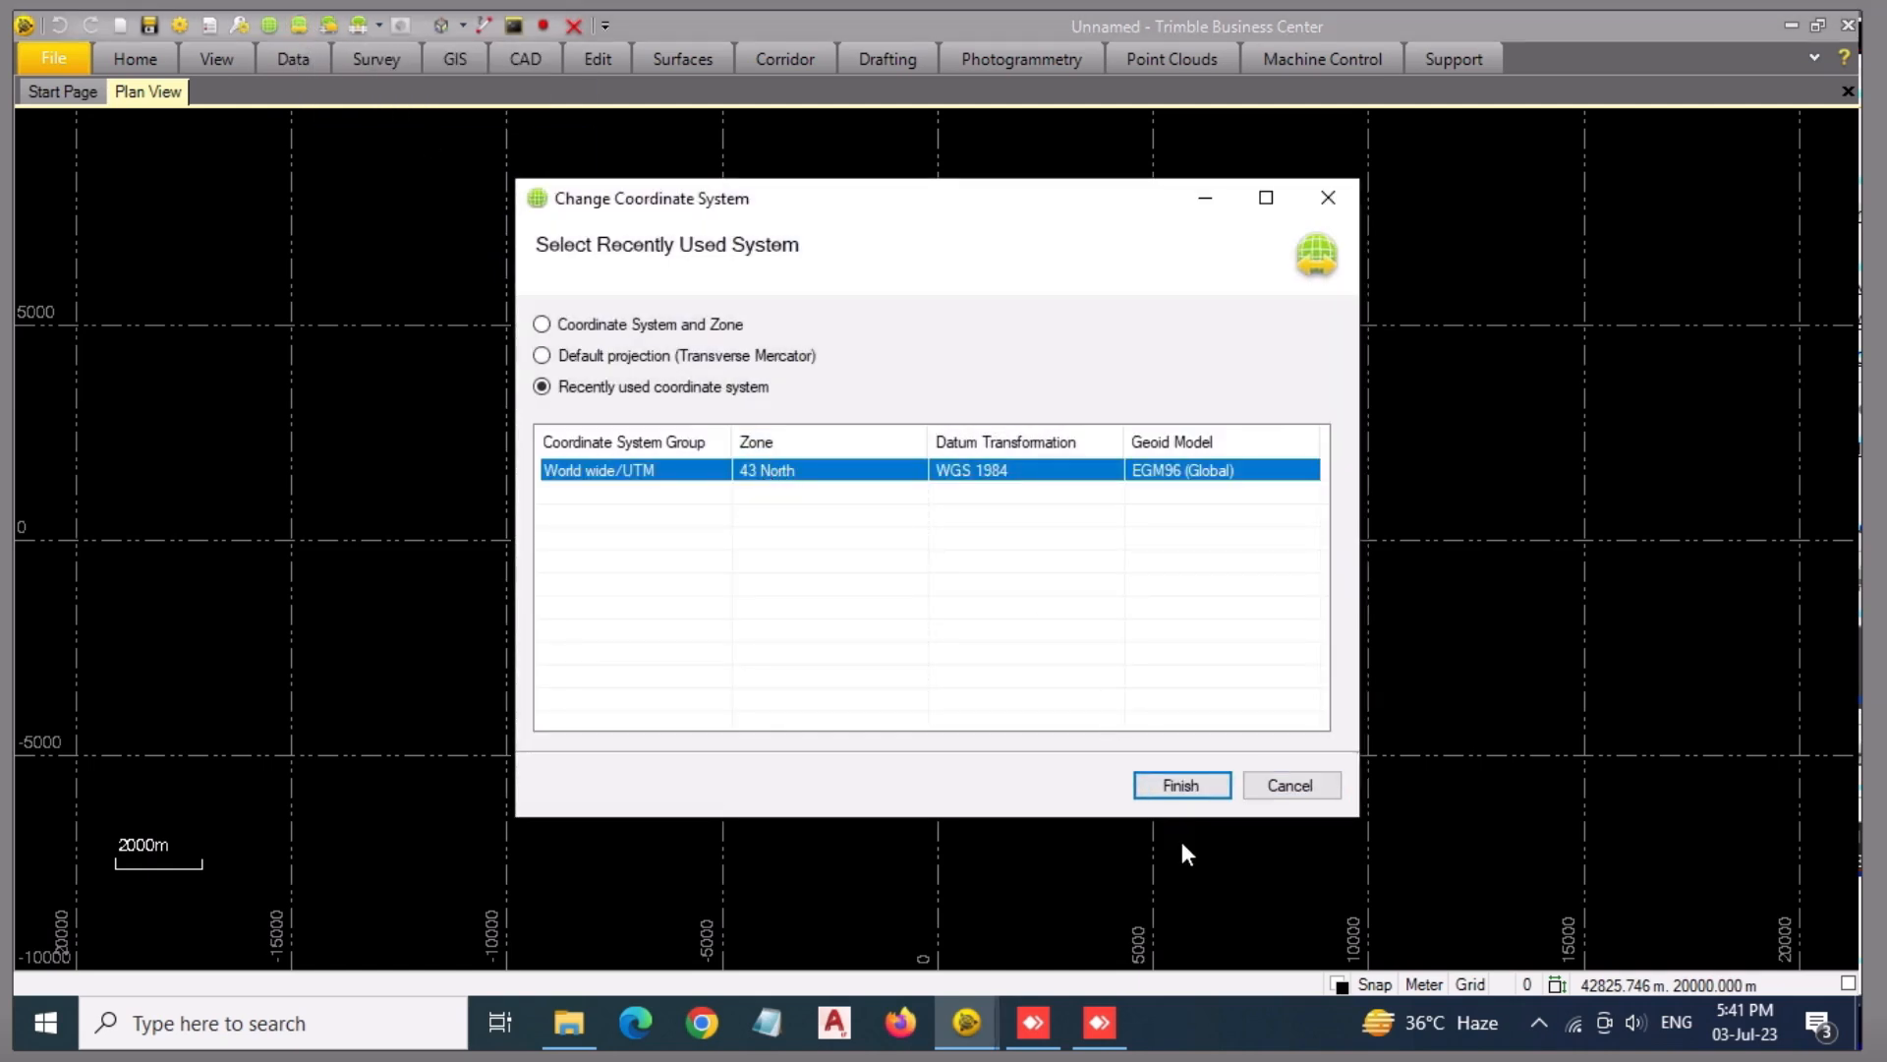
left_click(1183, 783)
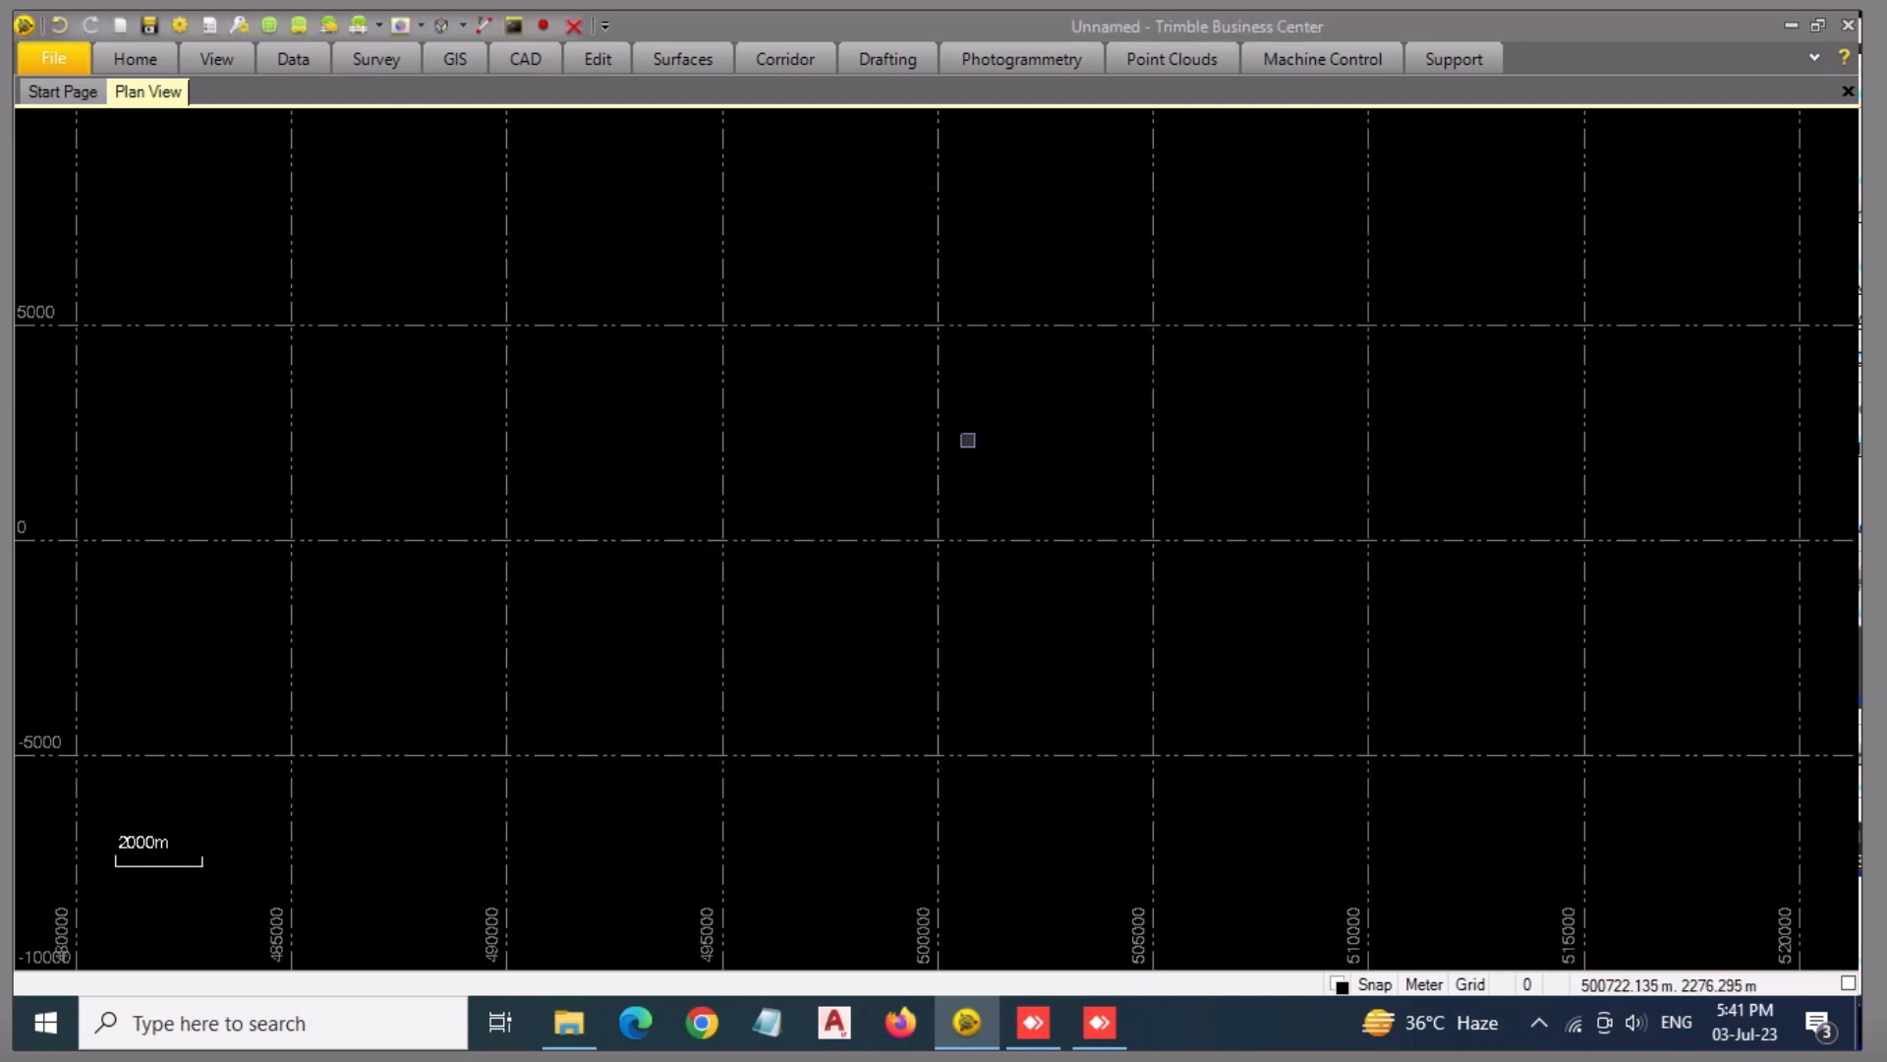
- Switch to File Explorer and import 55801600.t02 into Trimble Business Center as point cgda, with Send to RTX-PP enabled
left_click(586, 1005)
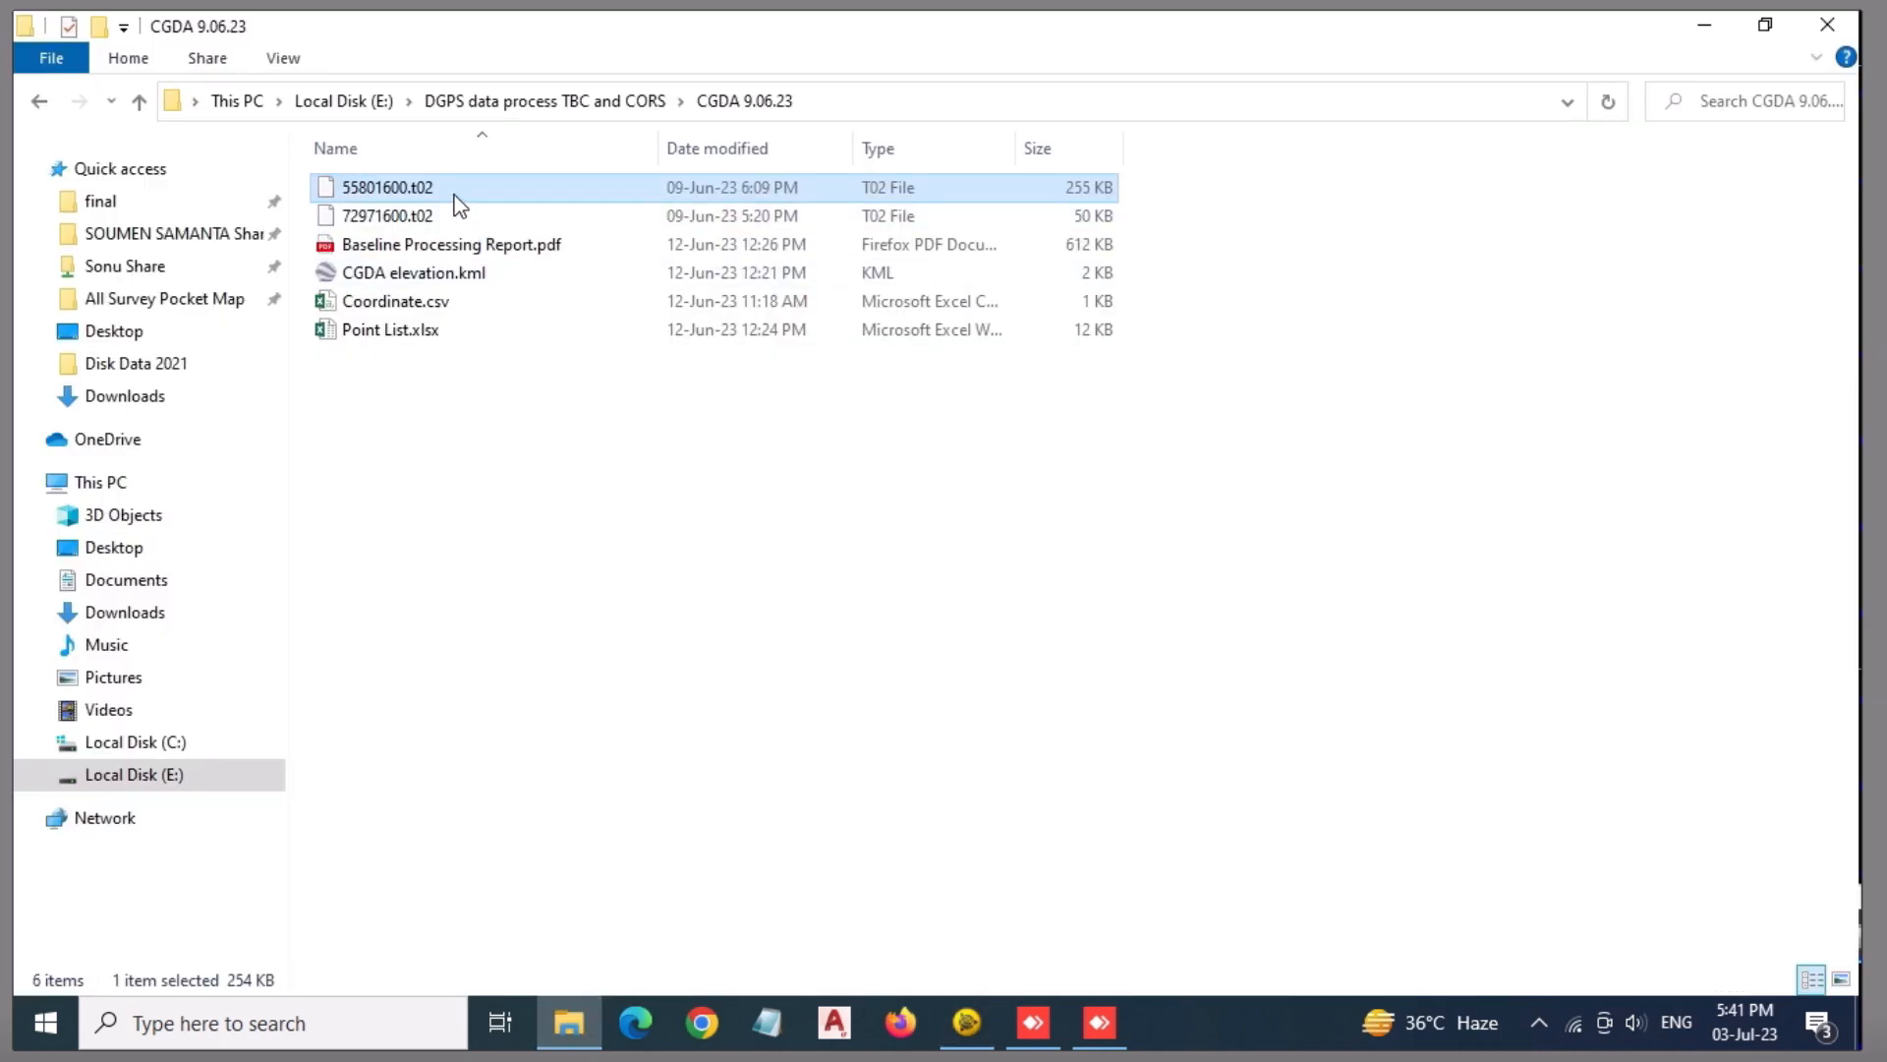
left_click(456, 216)
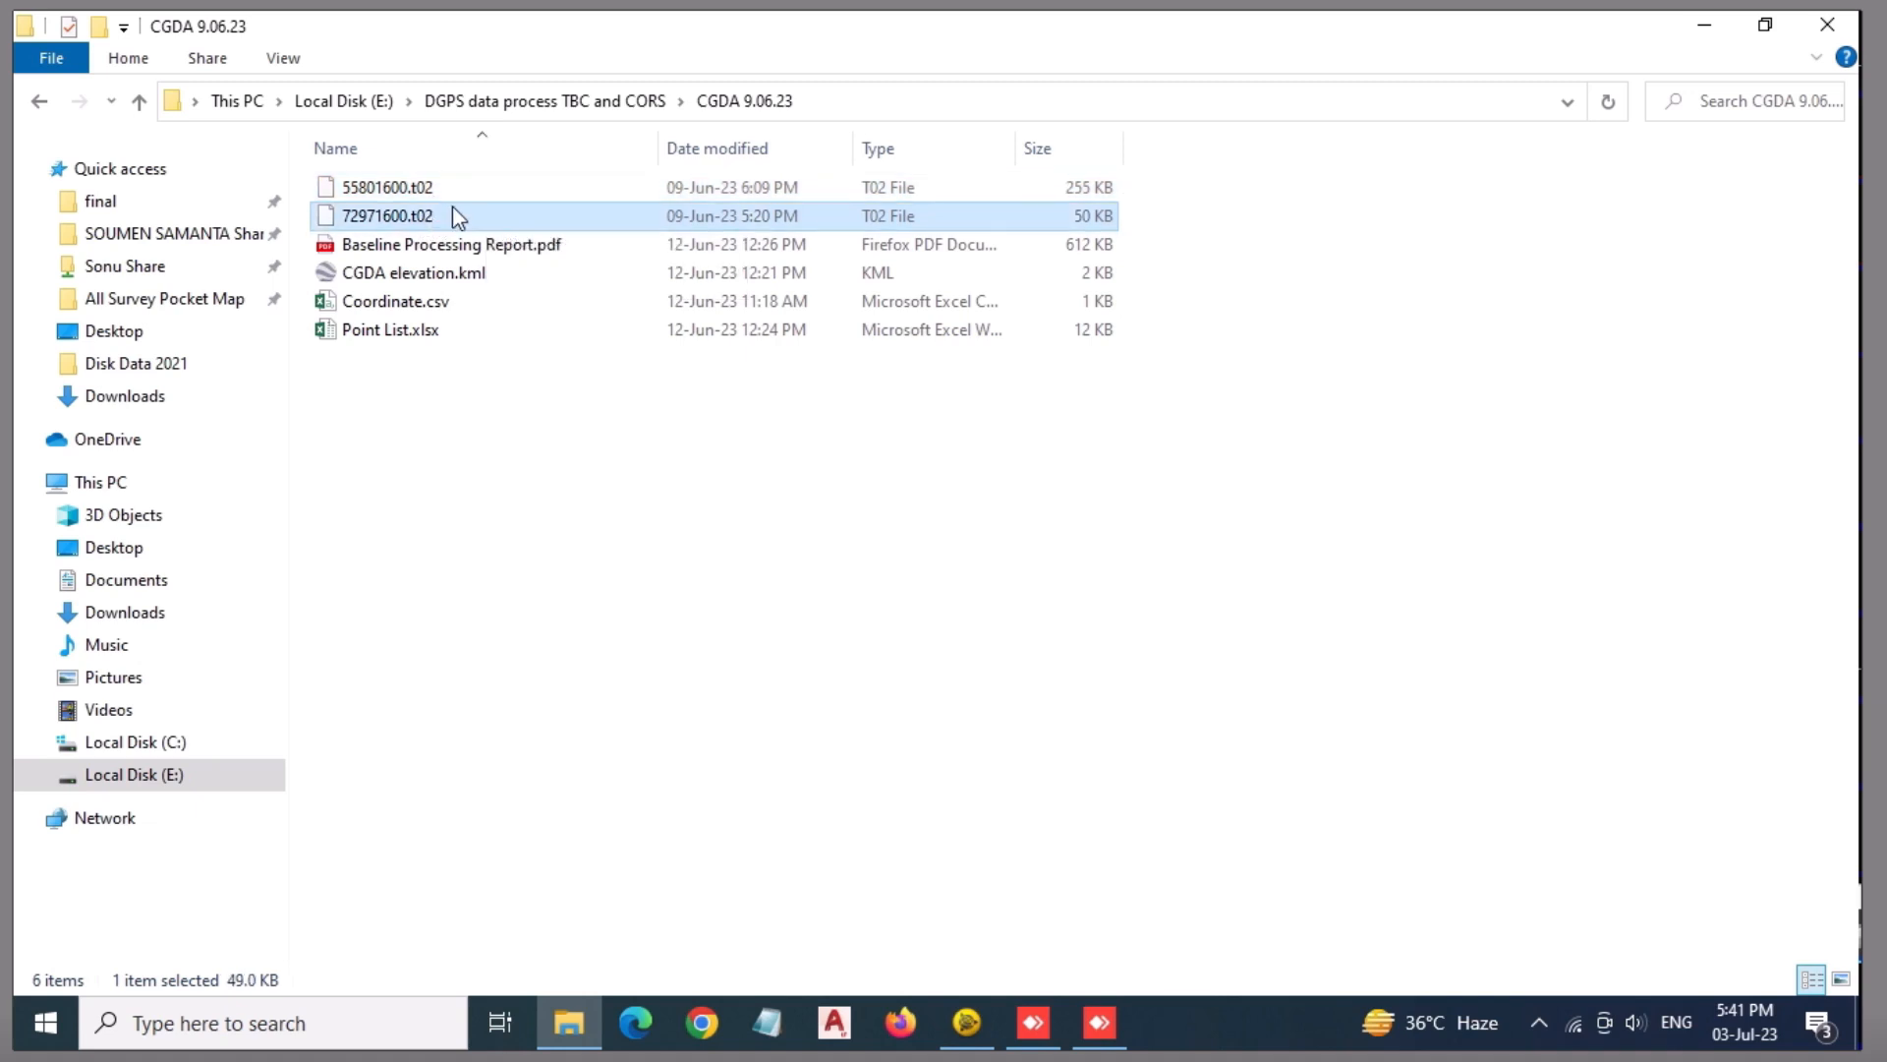
left_click_drag(521, 193, 959, 552)
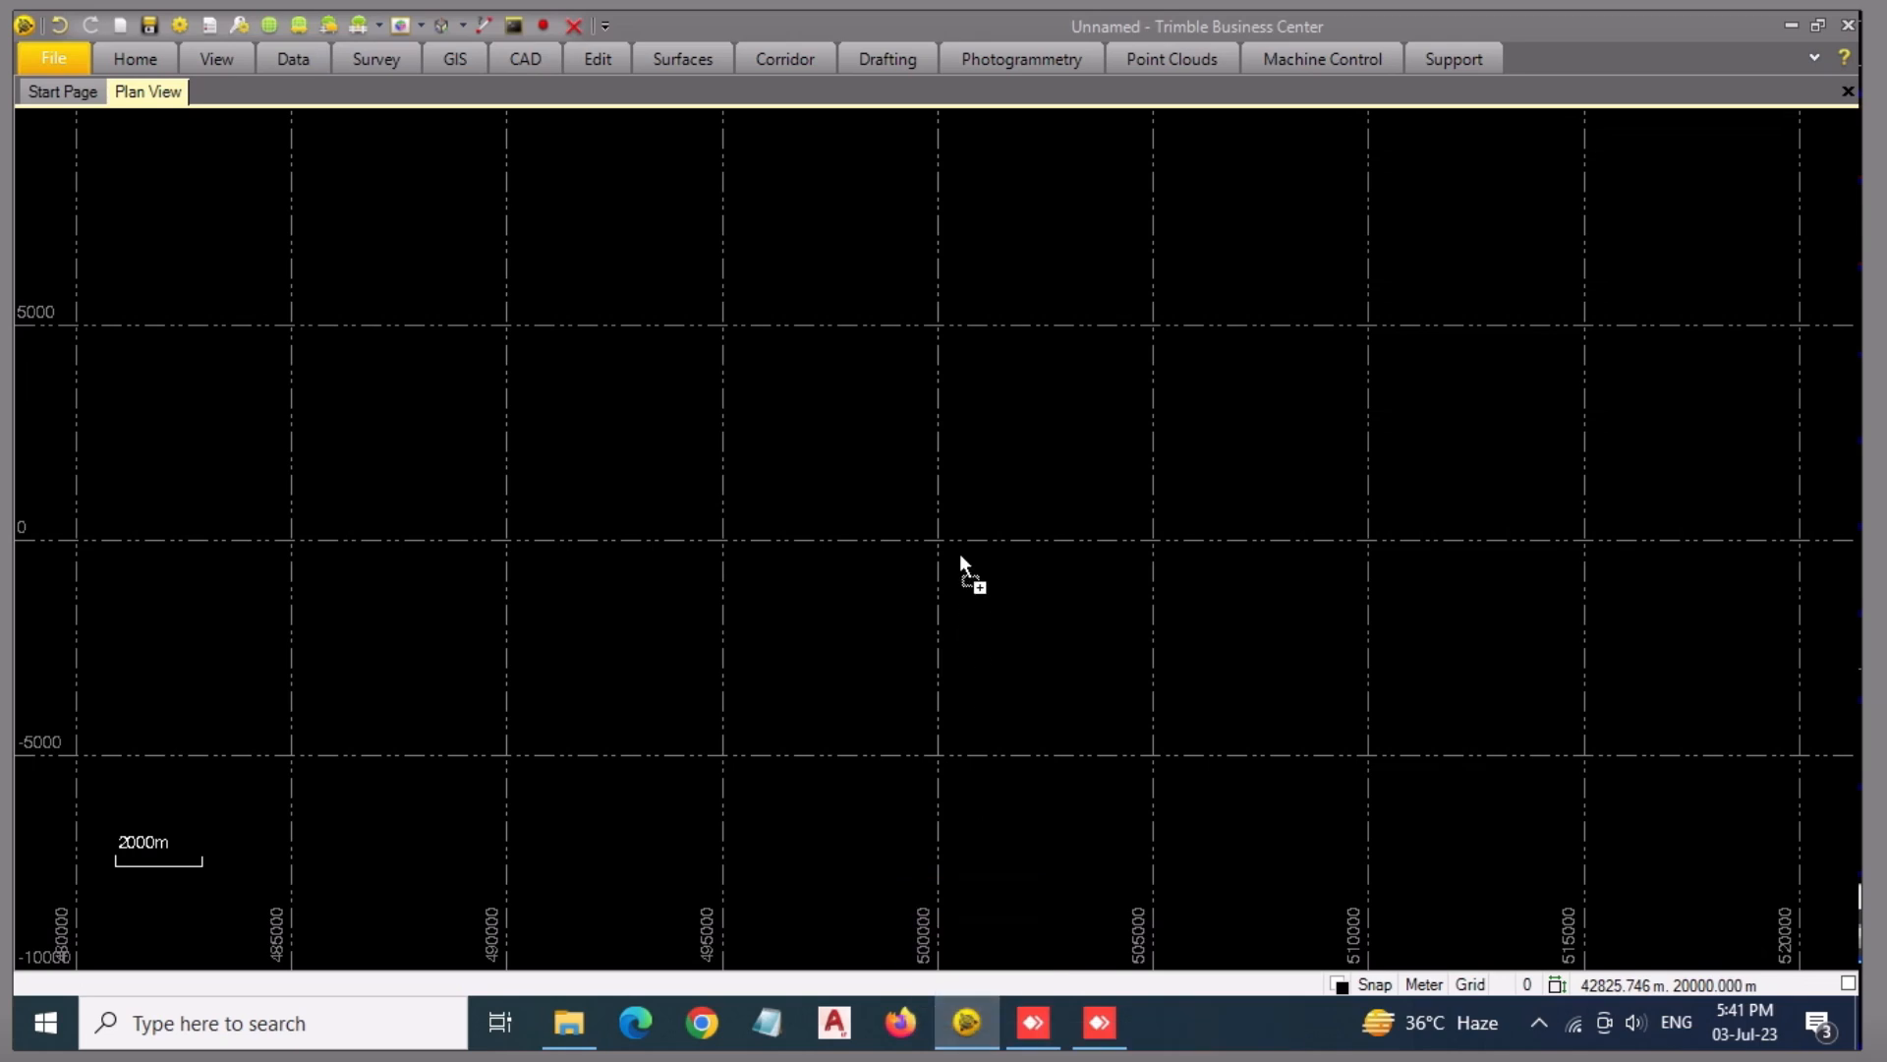
left_click_drag(984, 441, 984, 441)
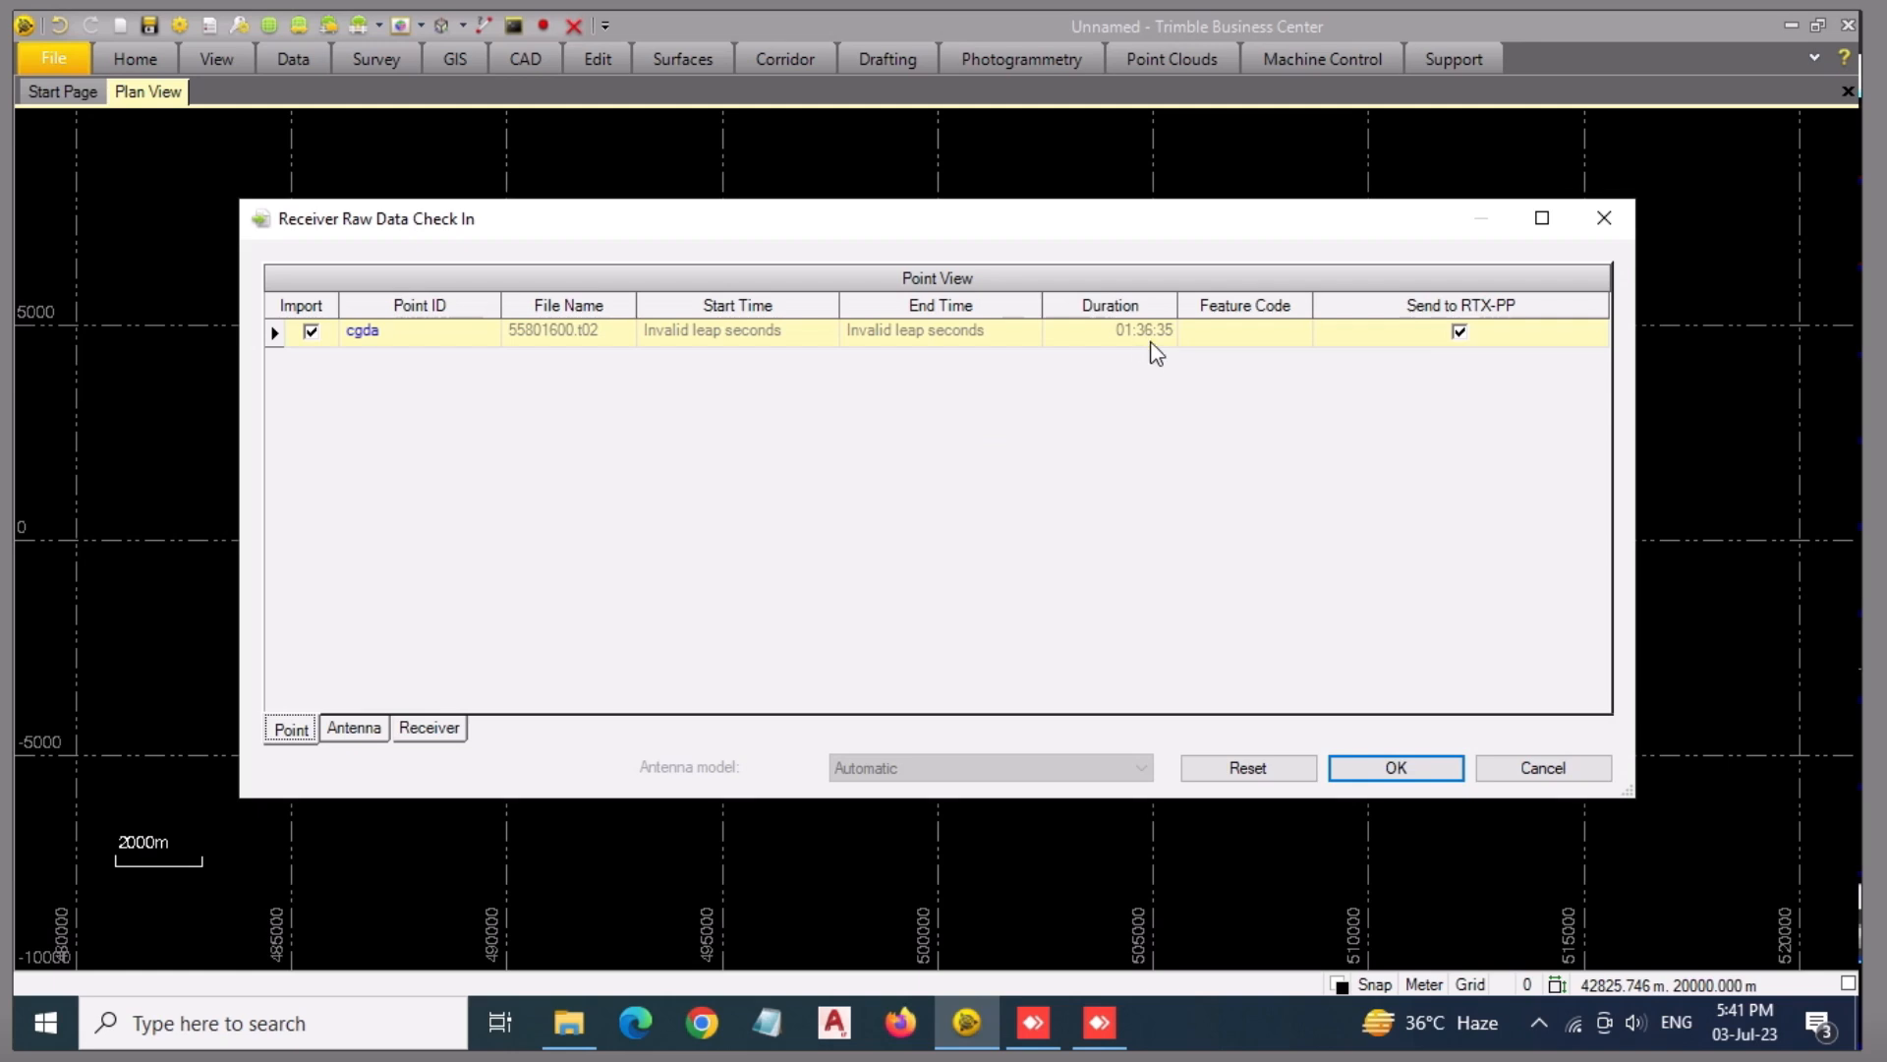
left_click(1458, 333)
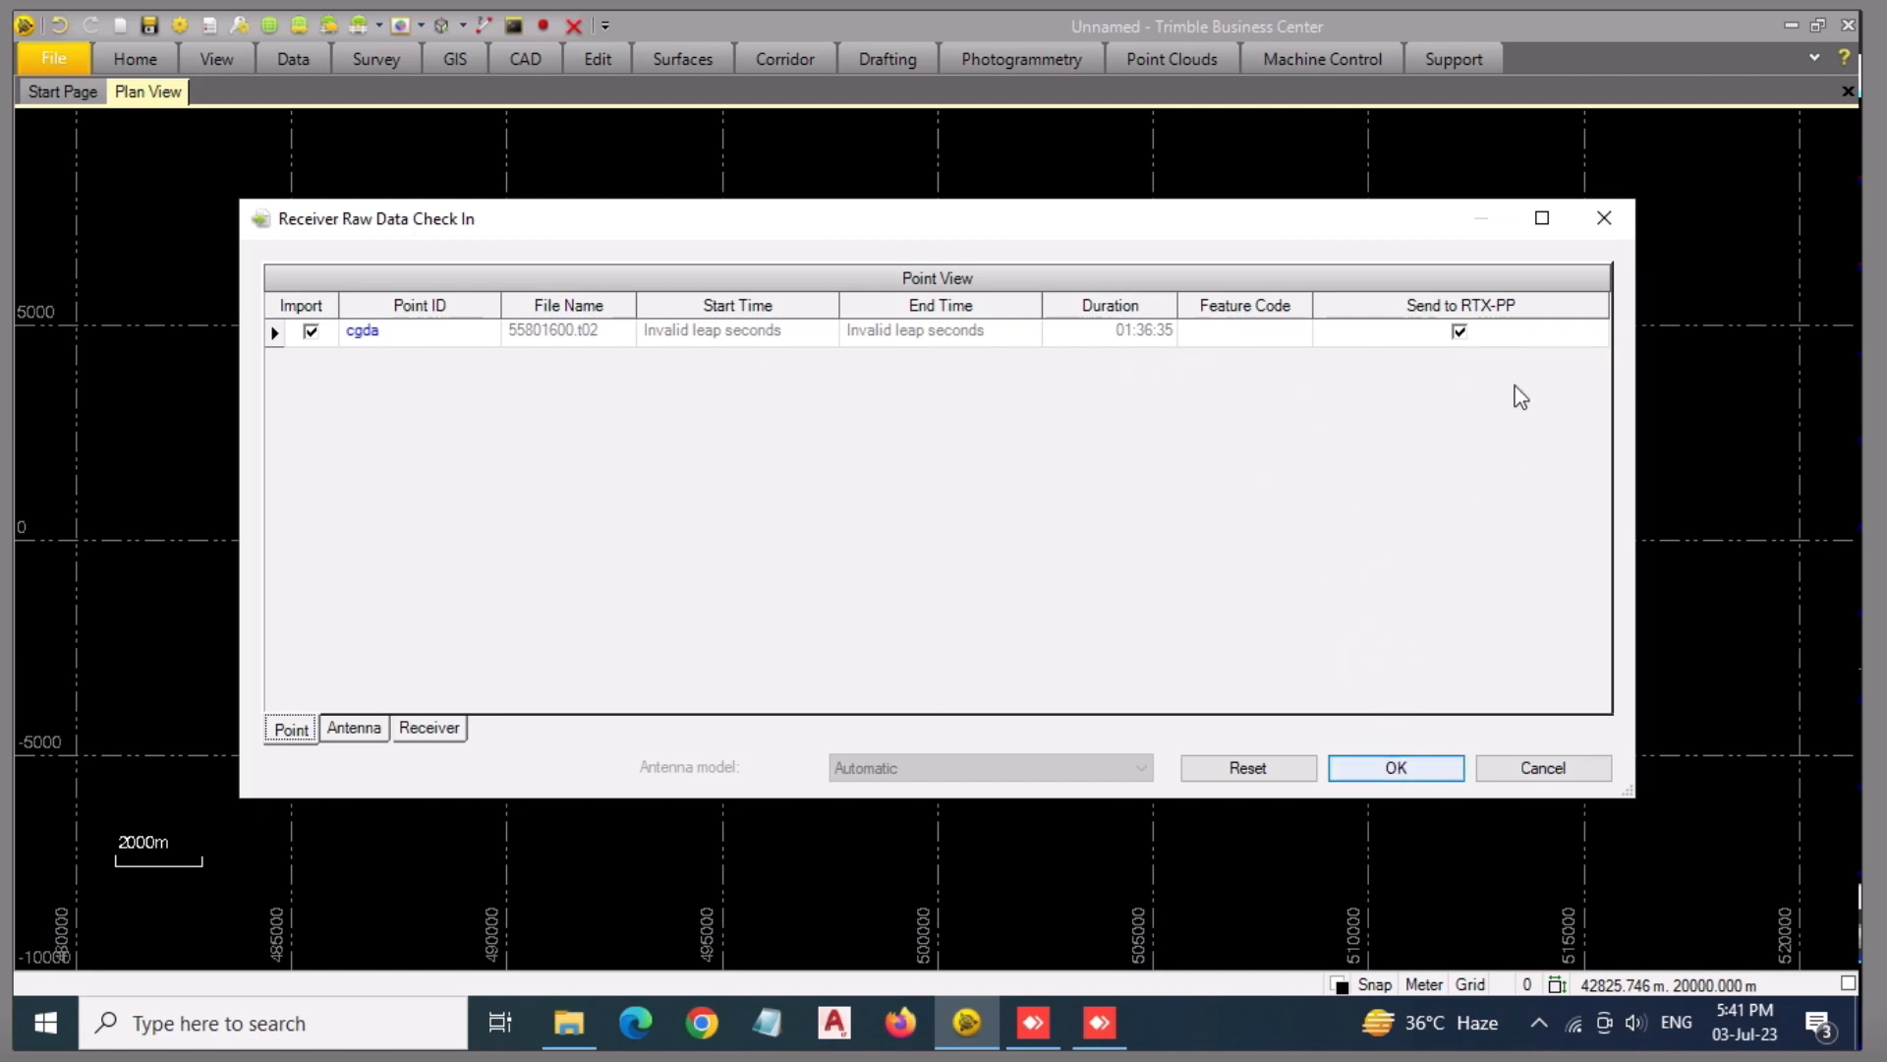
left_click(1426, 773)
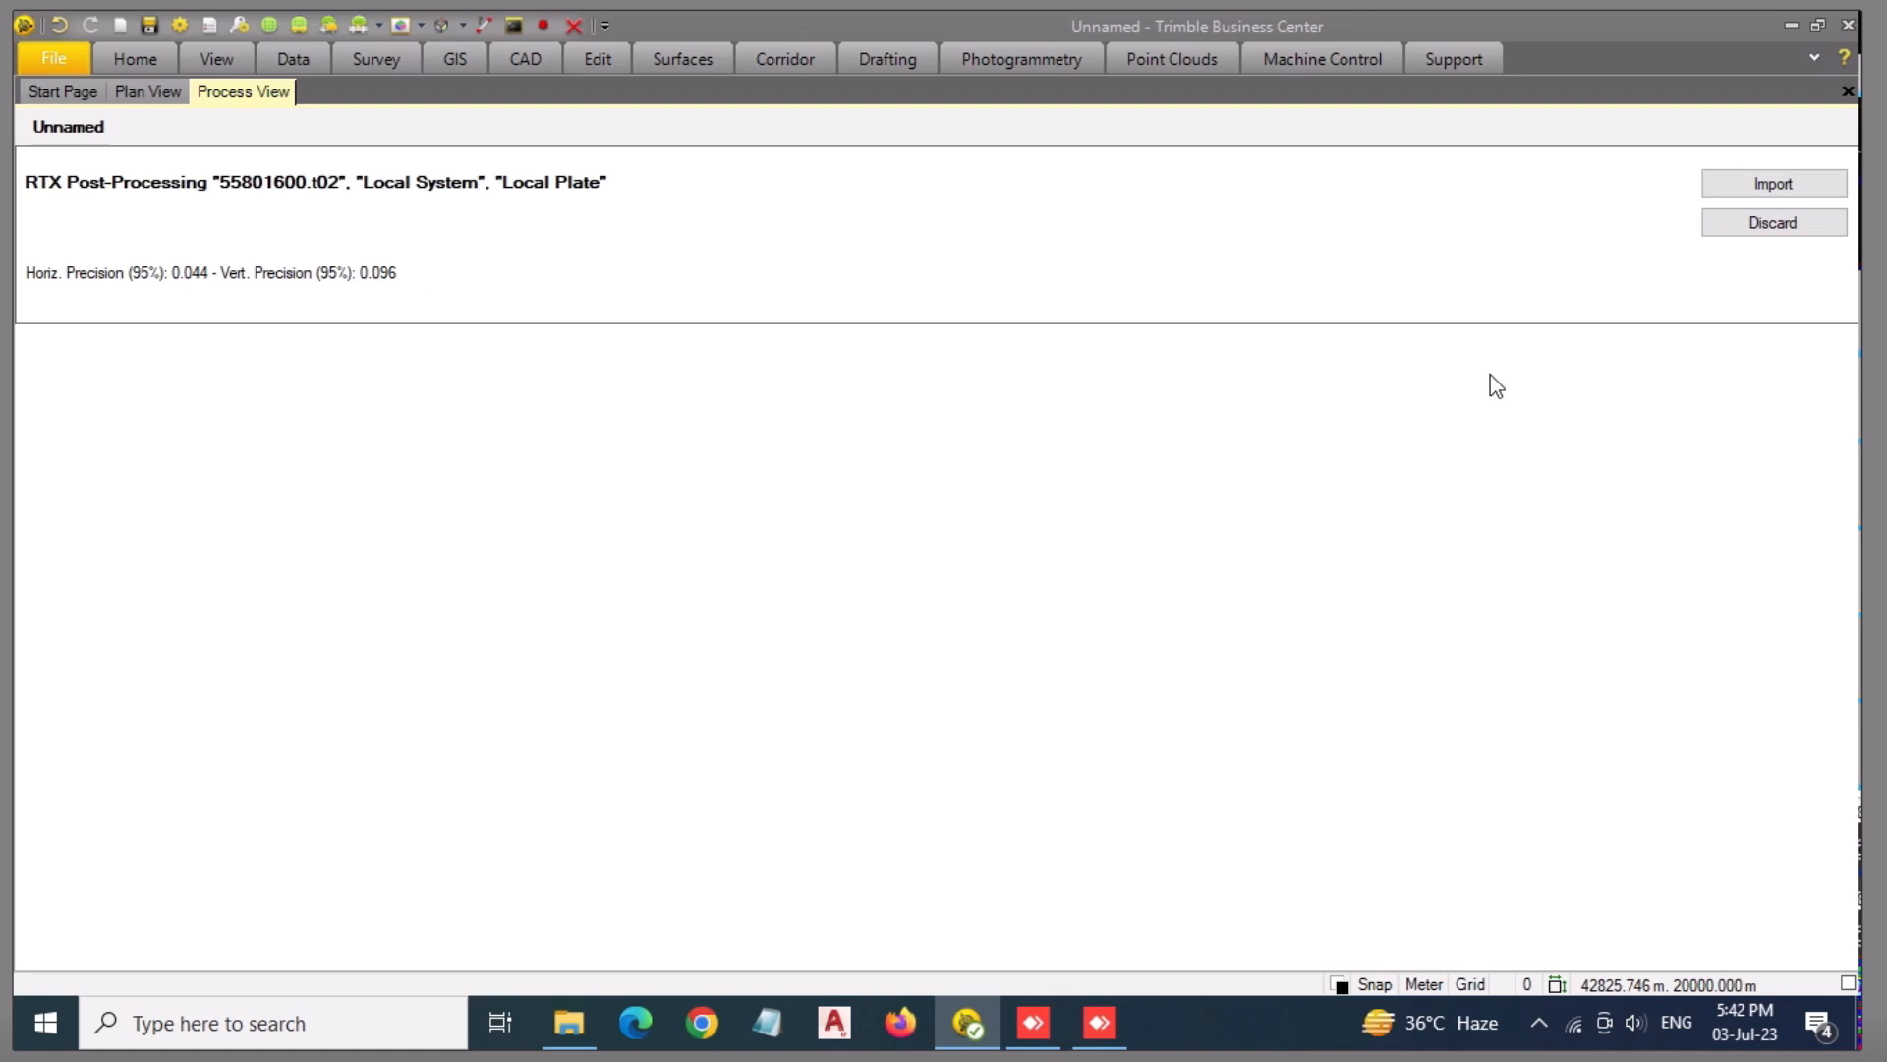
- Import the RTX post-processing result for 55801600.t02 and show point cgda in the plan view
left_click(1818, 187)
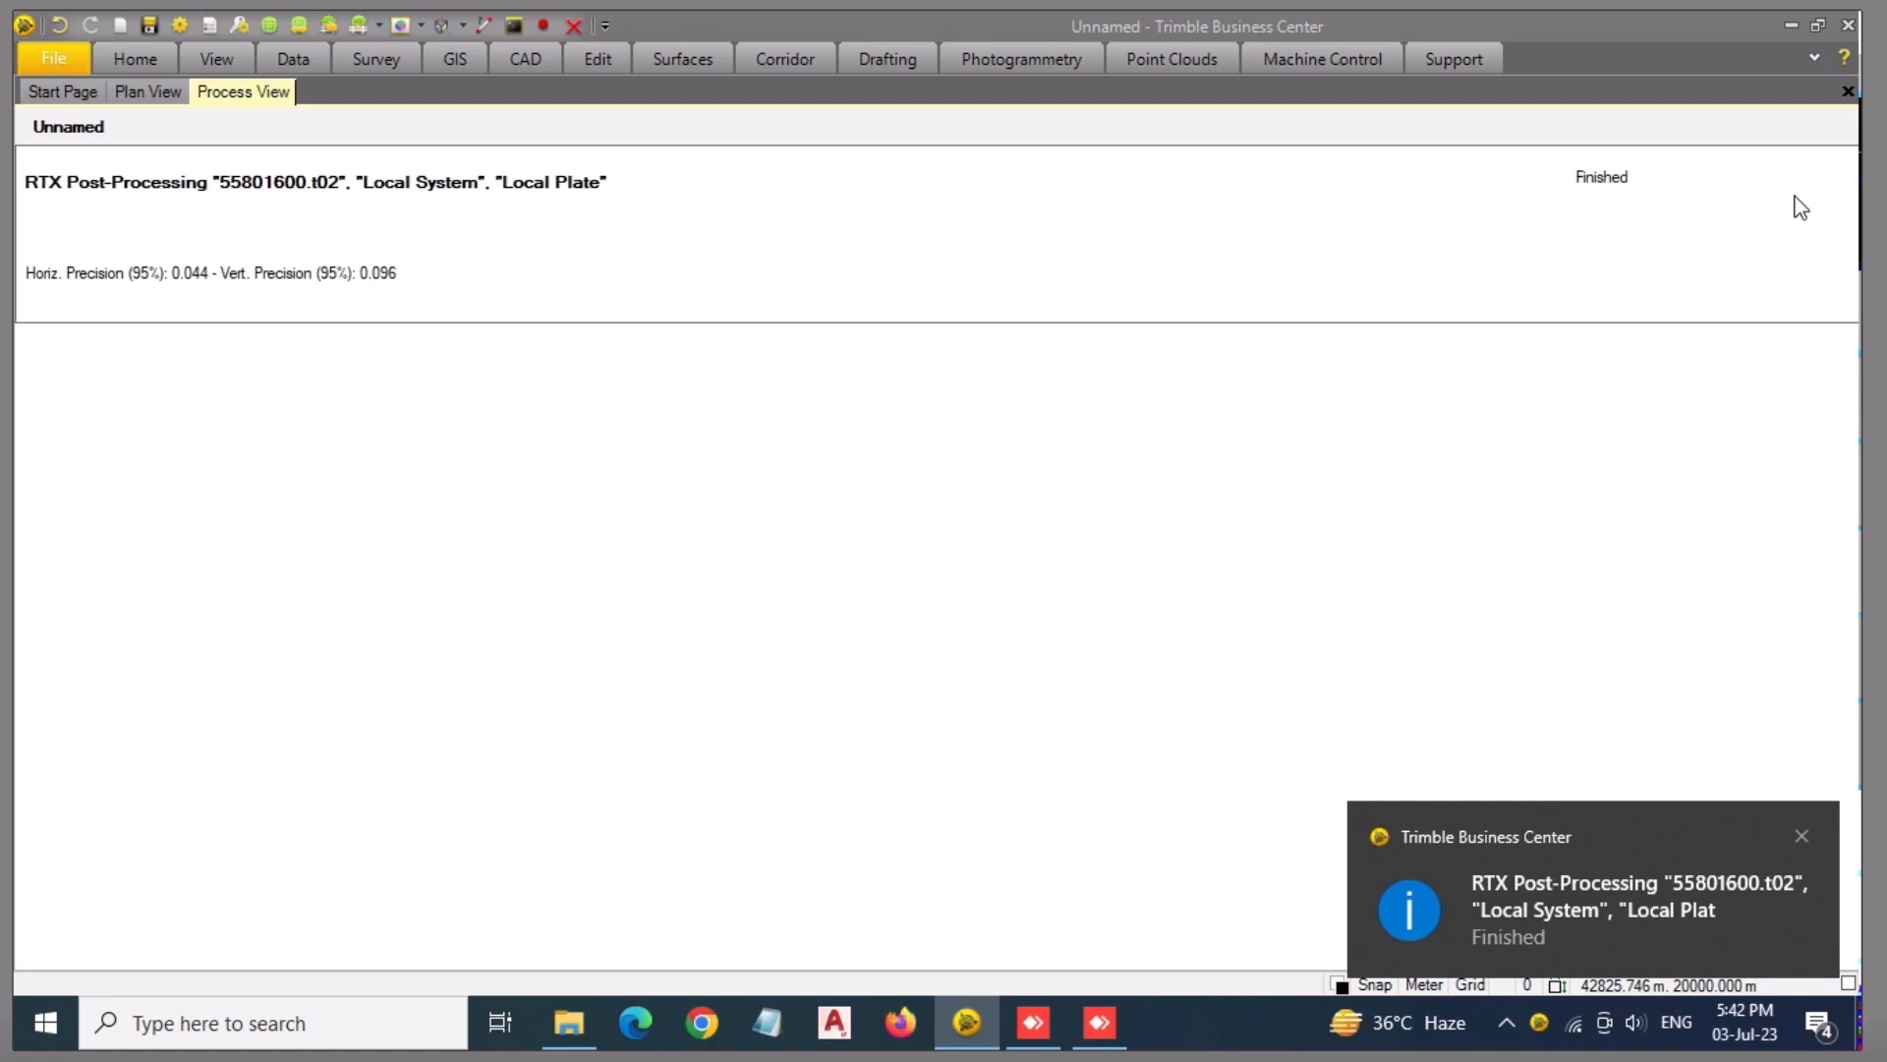
left_click(147, 93)
scroll(976, 510, "down", 2)
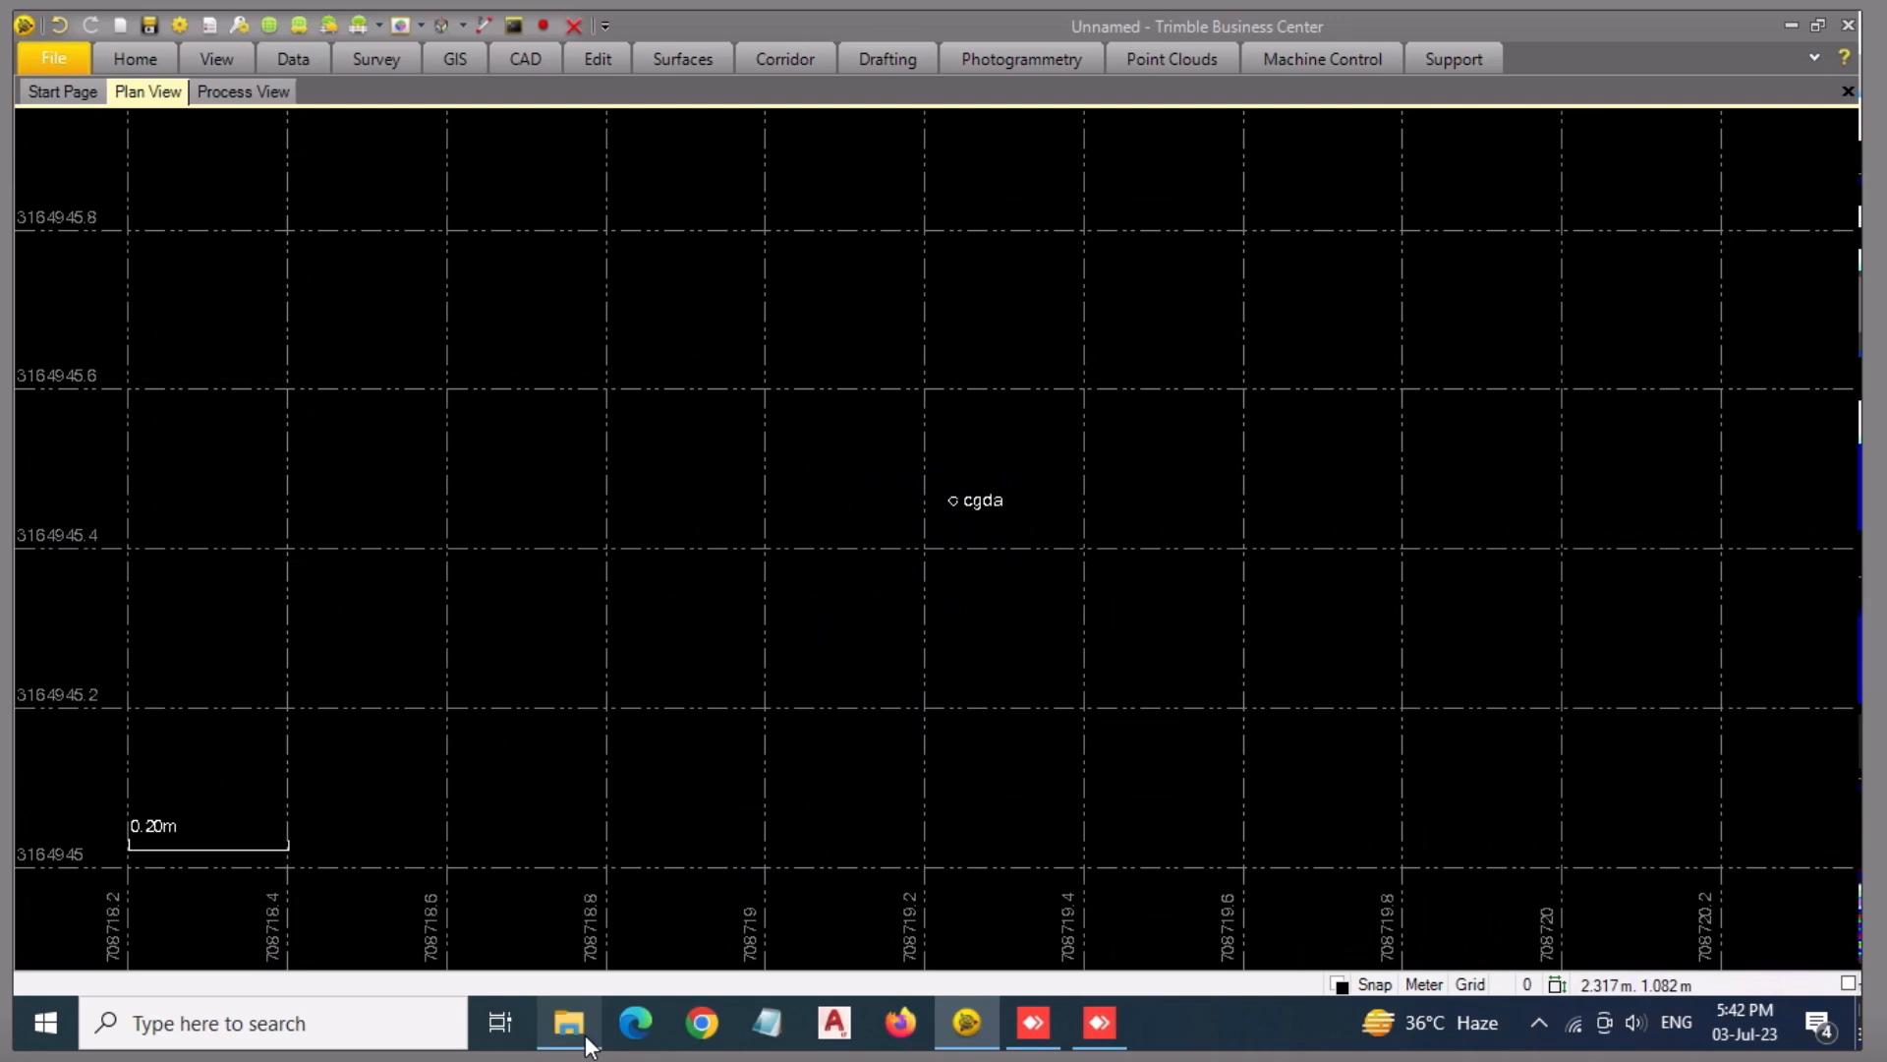
- Switch to File Explorer and import 72971600.t02 into Trimble Business Center, including only point 1 and leaving out the roving segments
left_click(568, 889)
left_click(421, 218)
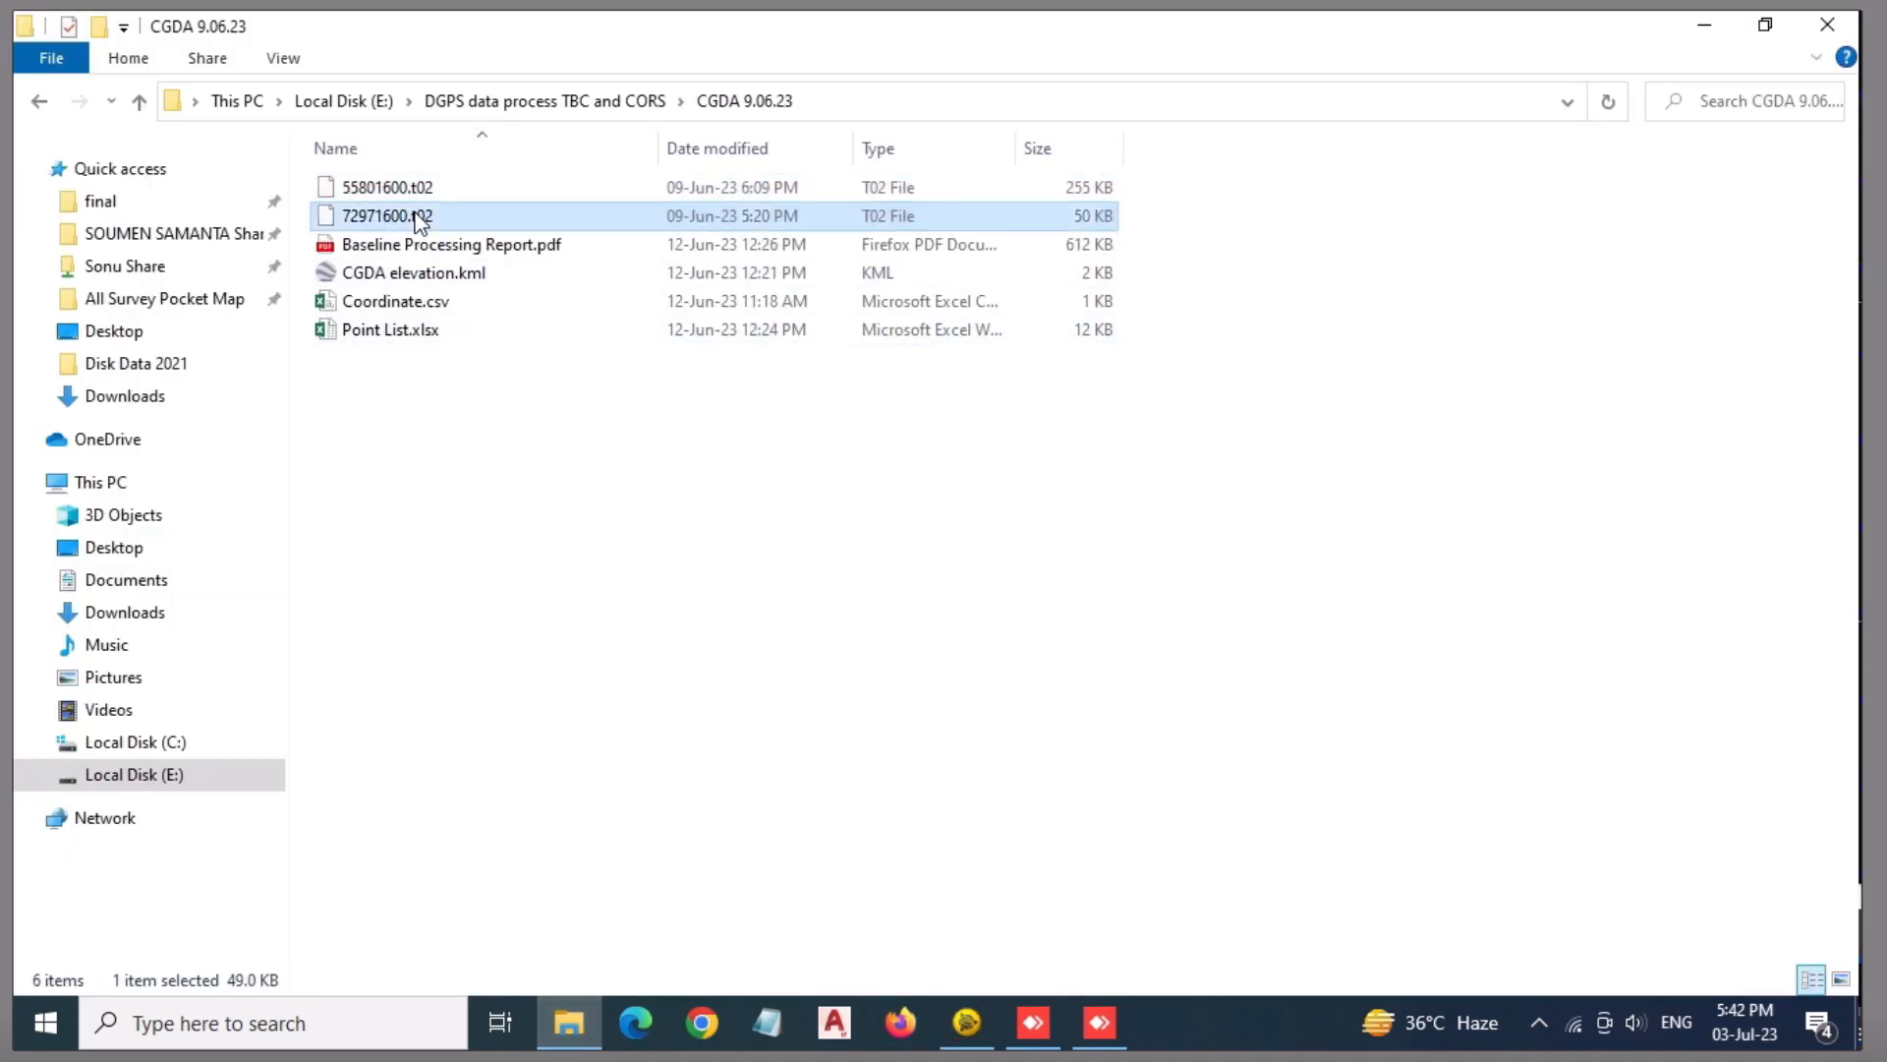
left_click_drag(455, 218, 846, 476)
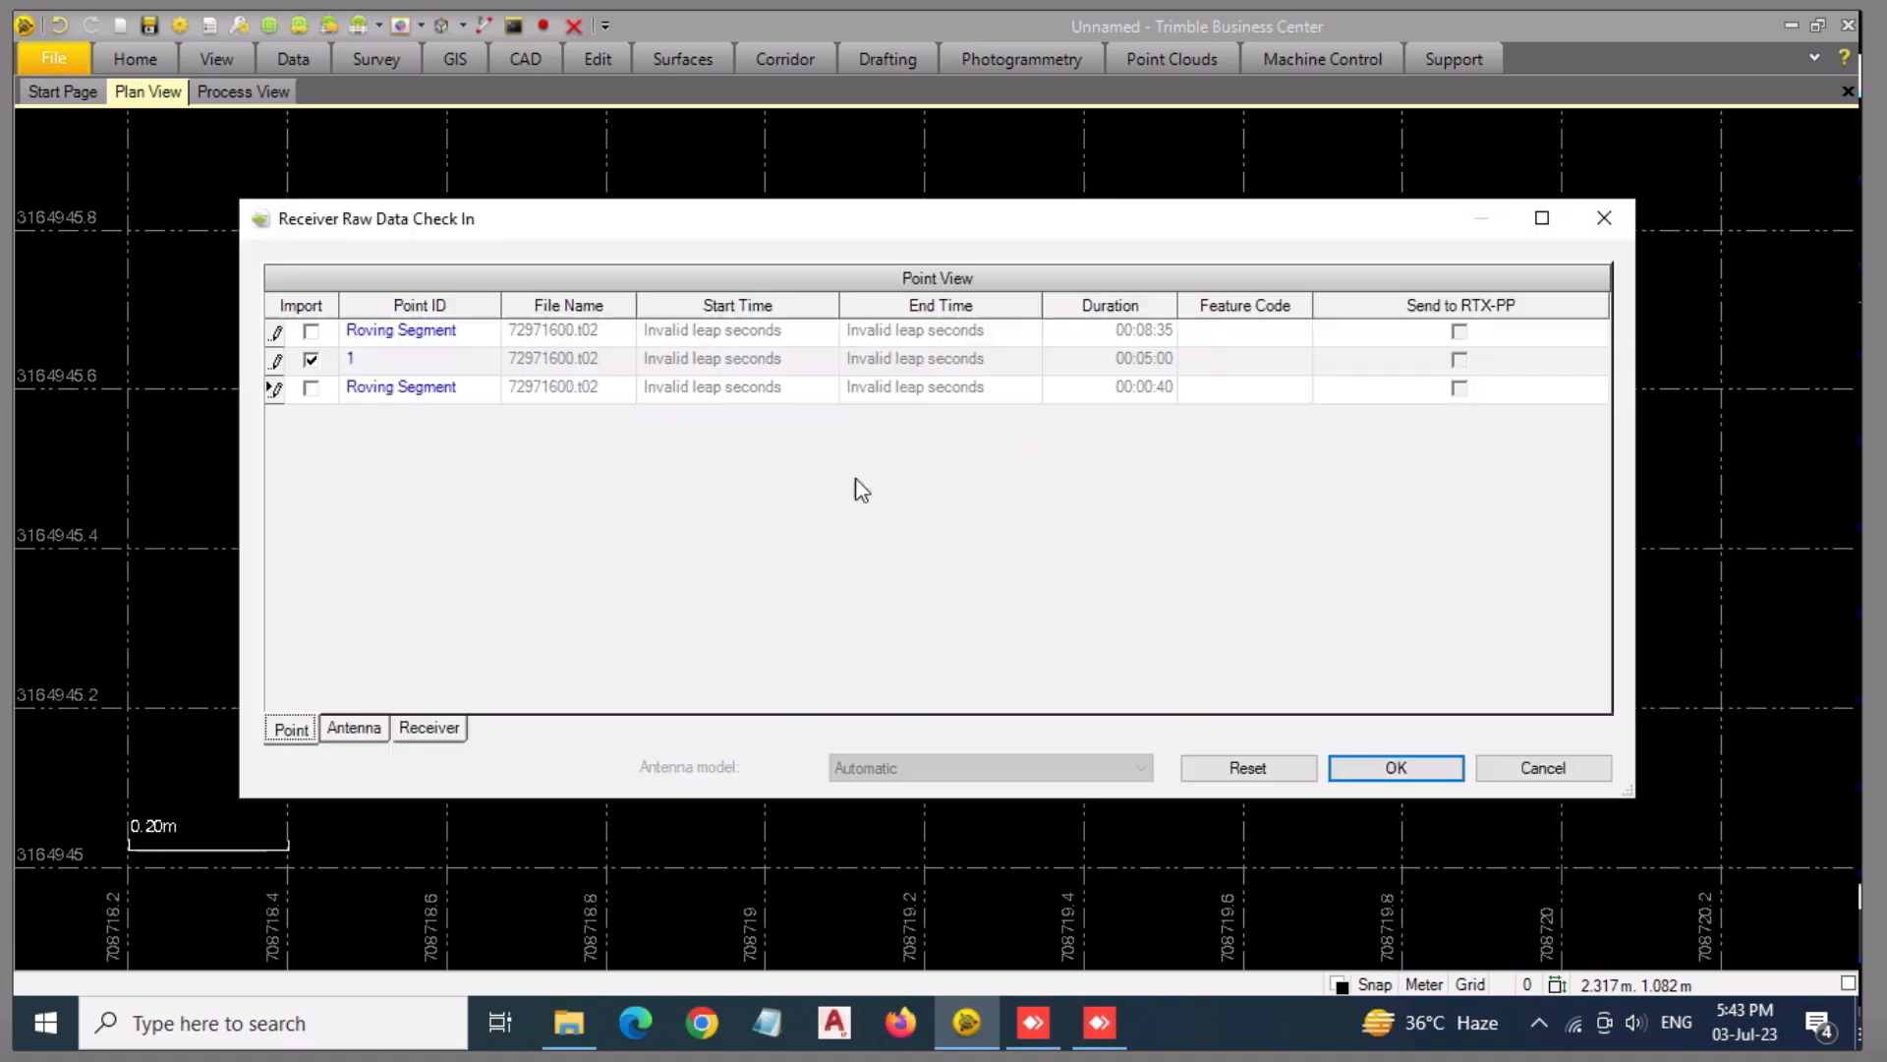
left_click(1396, 767)
scroll(1023, 531, "down", 2)
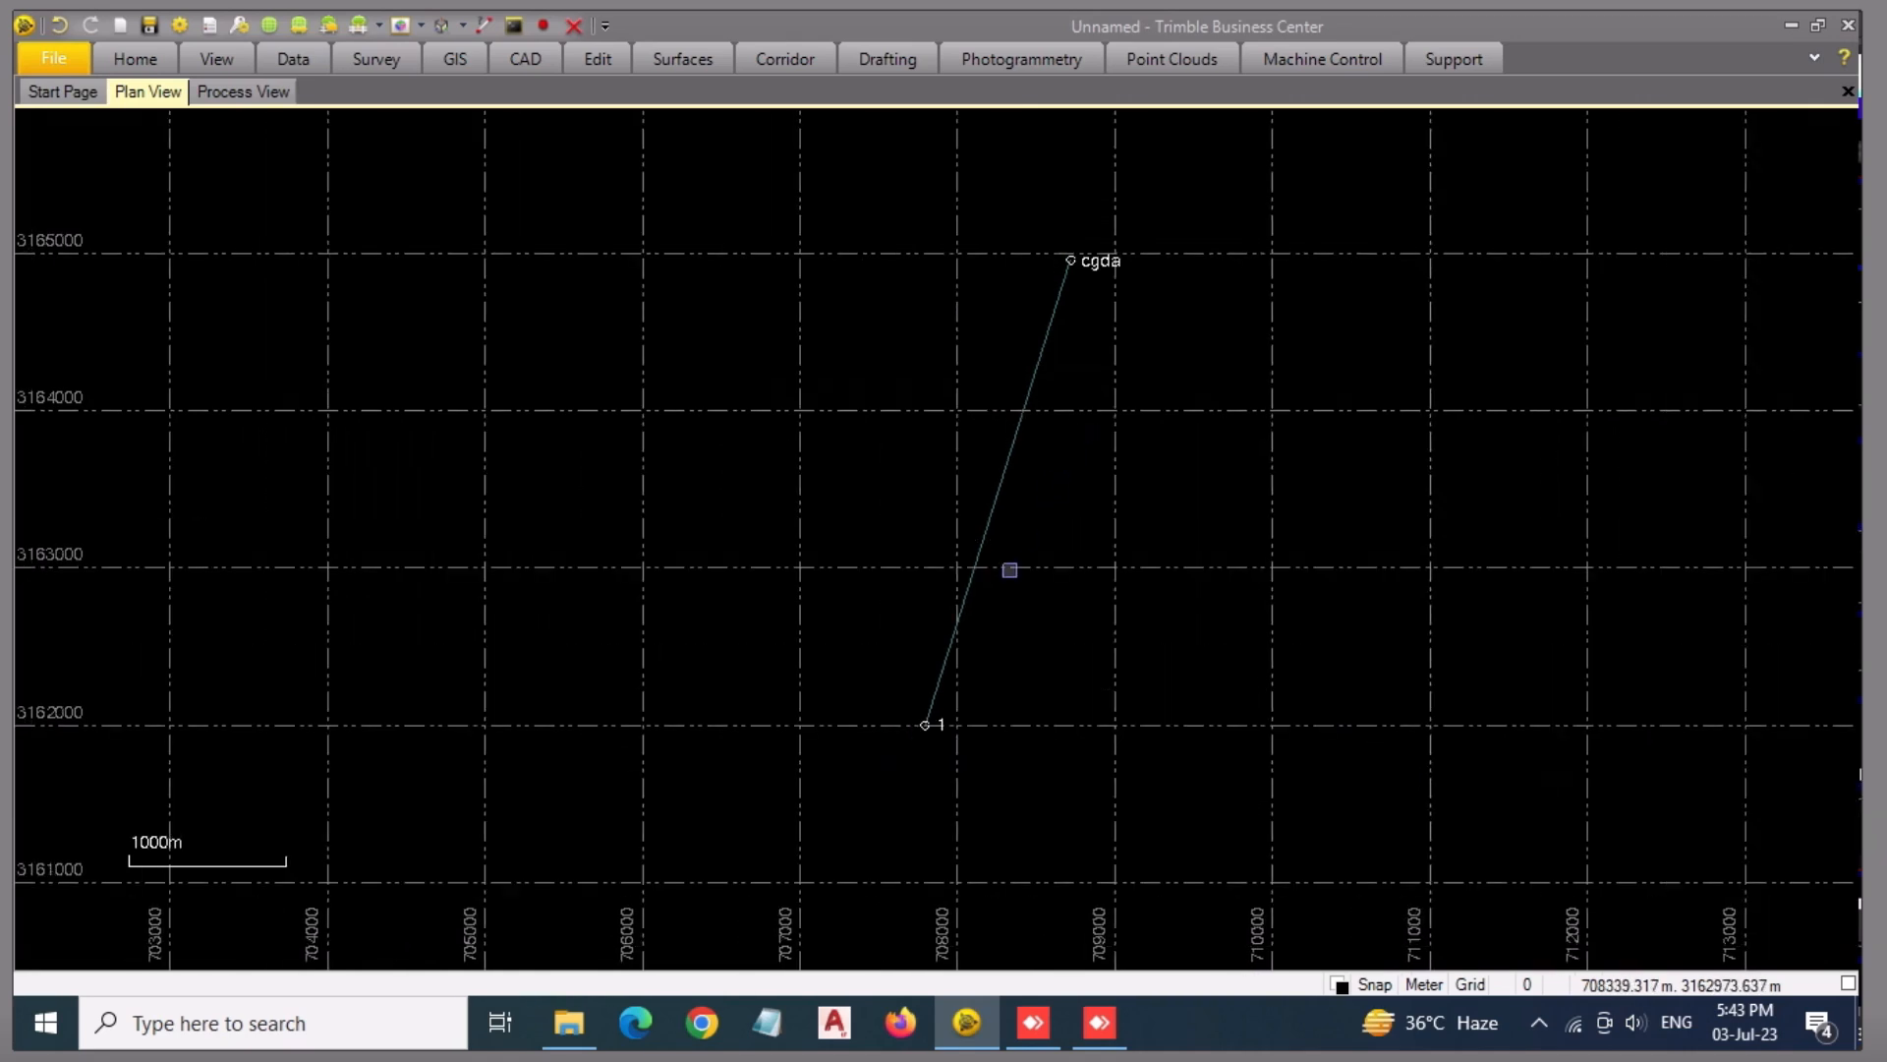
- Process the baseline between cgda and point 1 and save the processing results
left_click_drag(1160, 515, 903, 405)
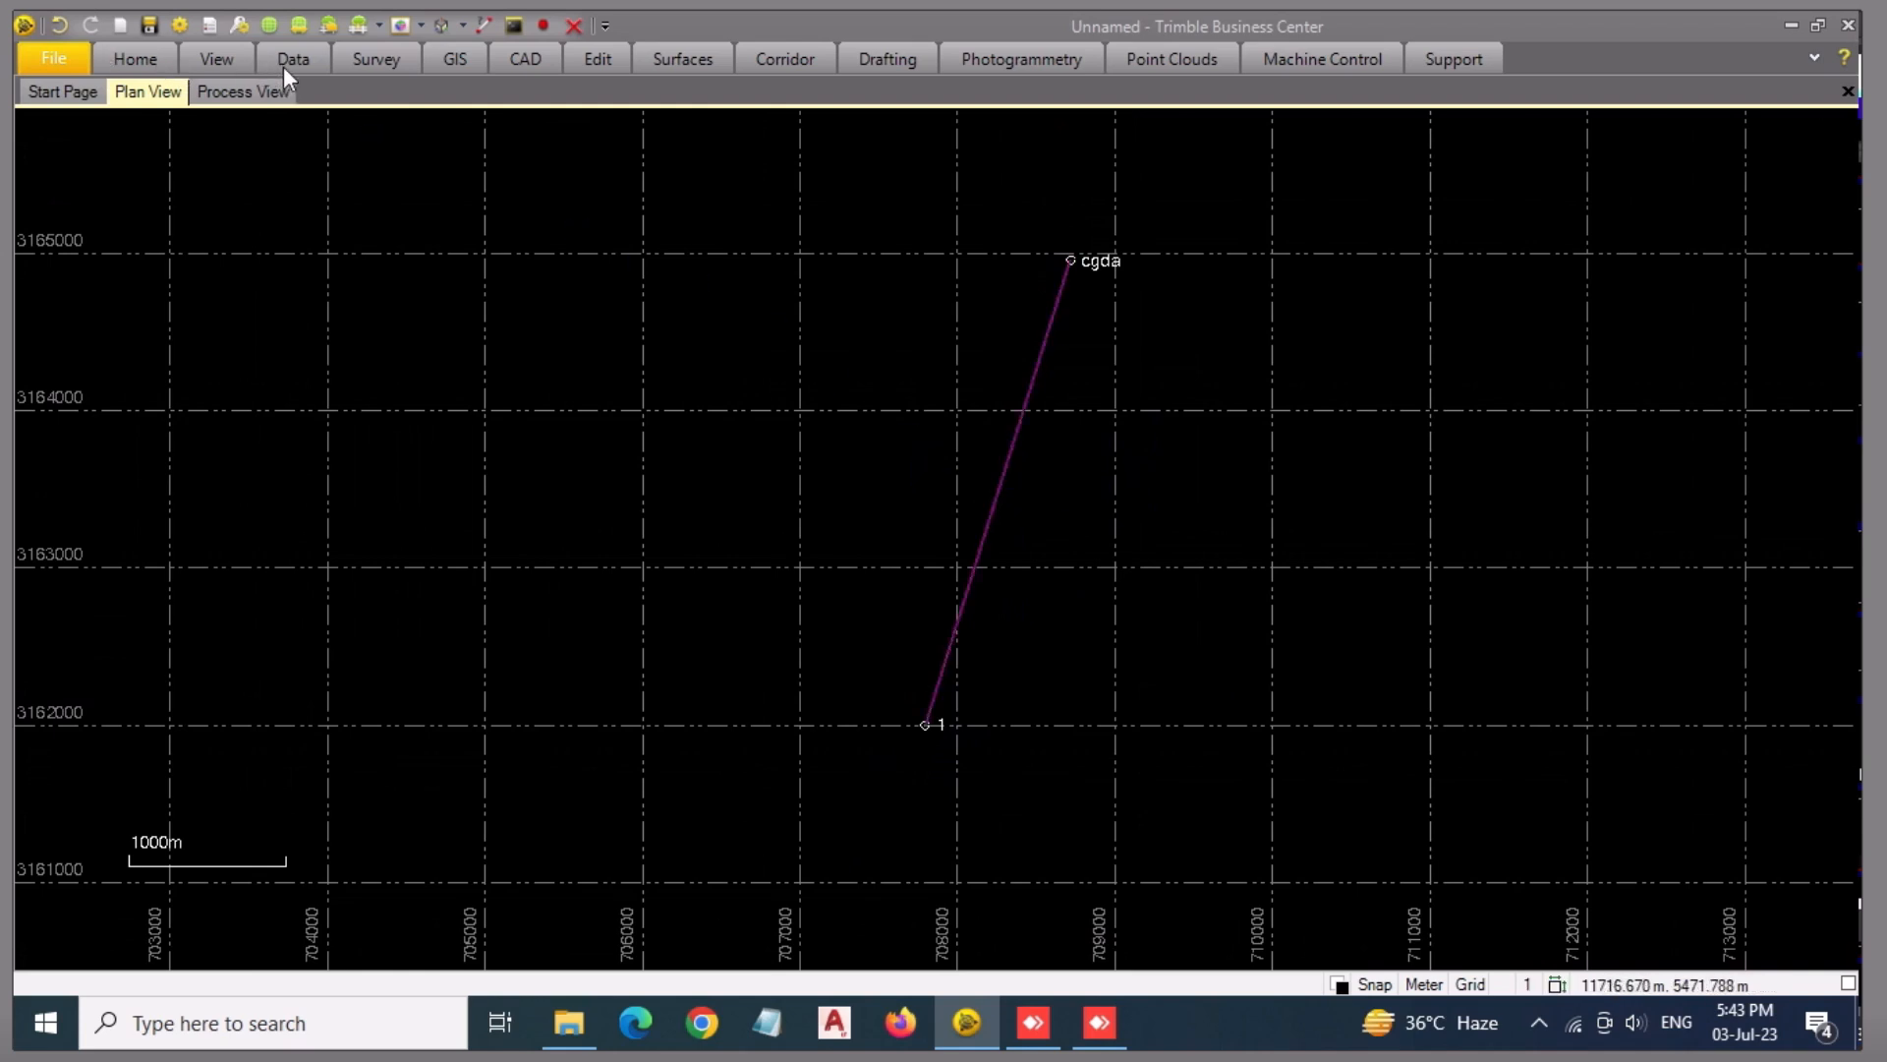
left_click(1197, 528)
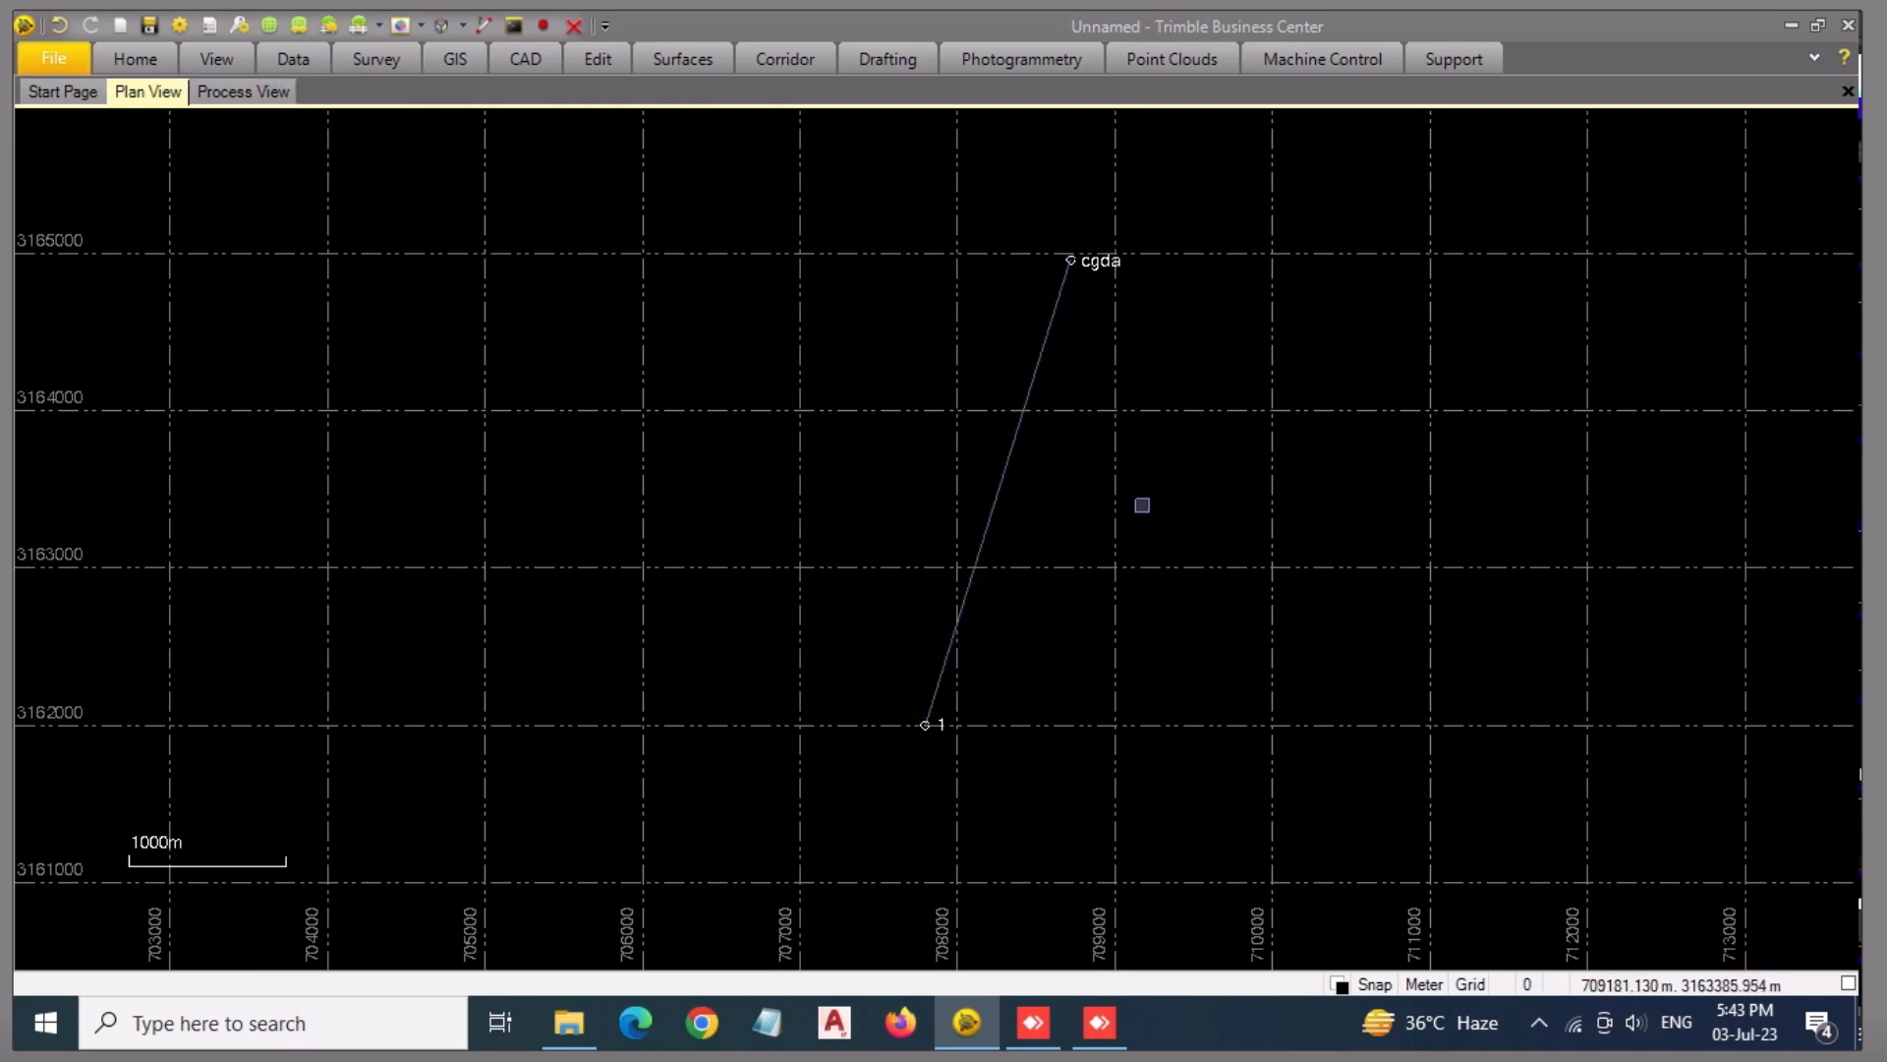
left_click(388, 59)
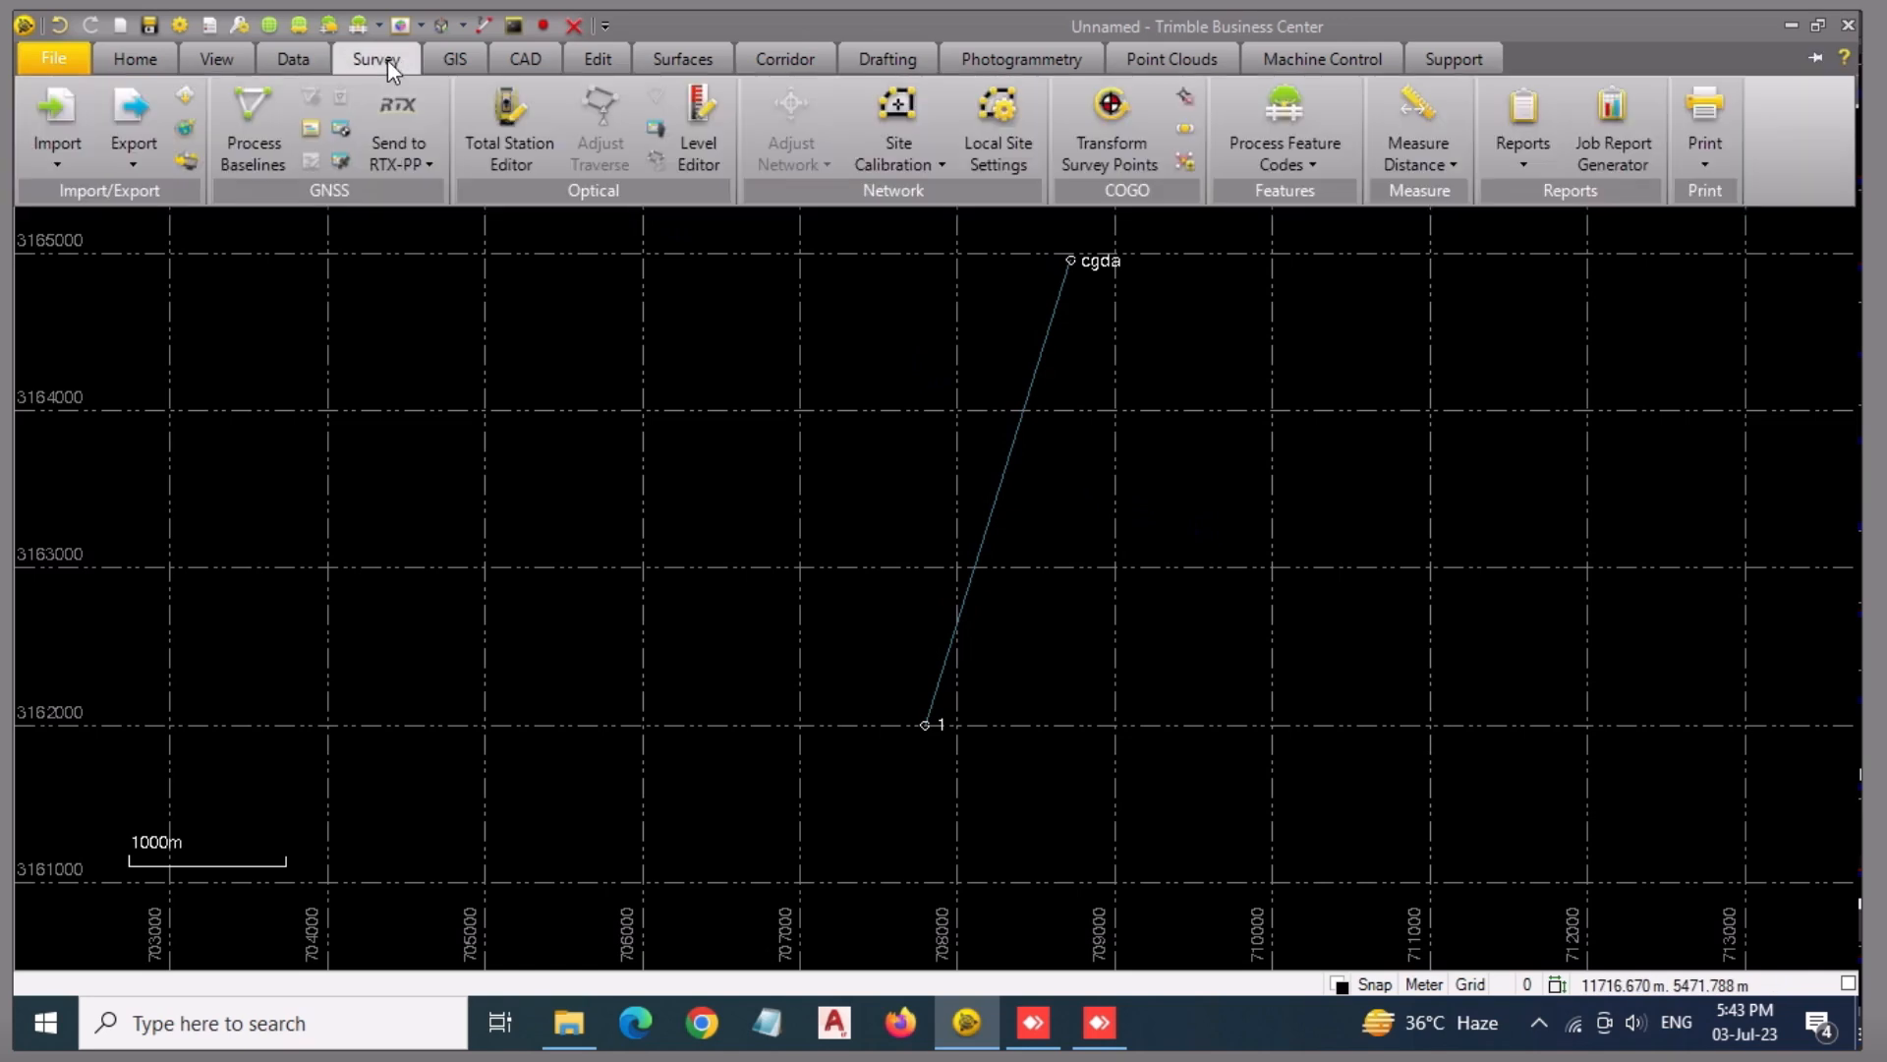
left_click(268, 116)
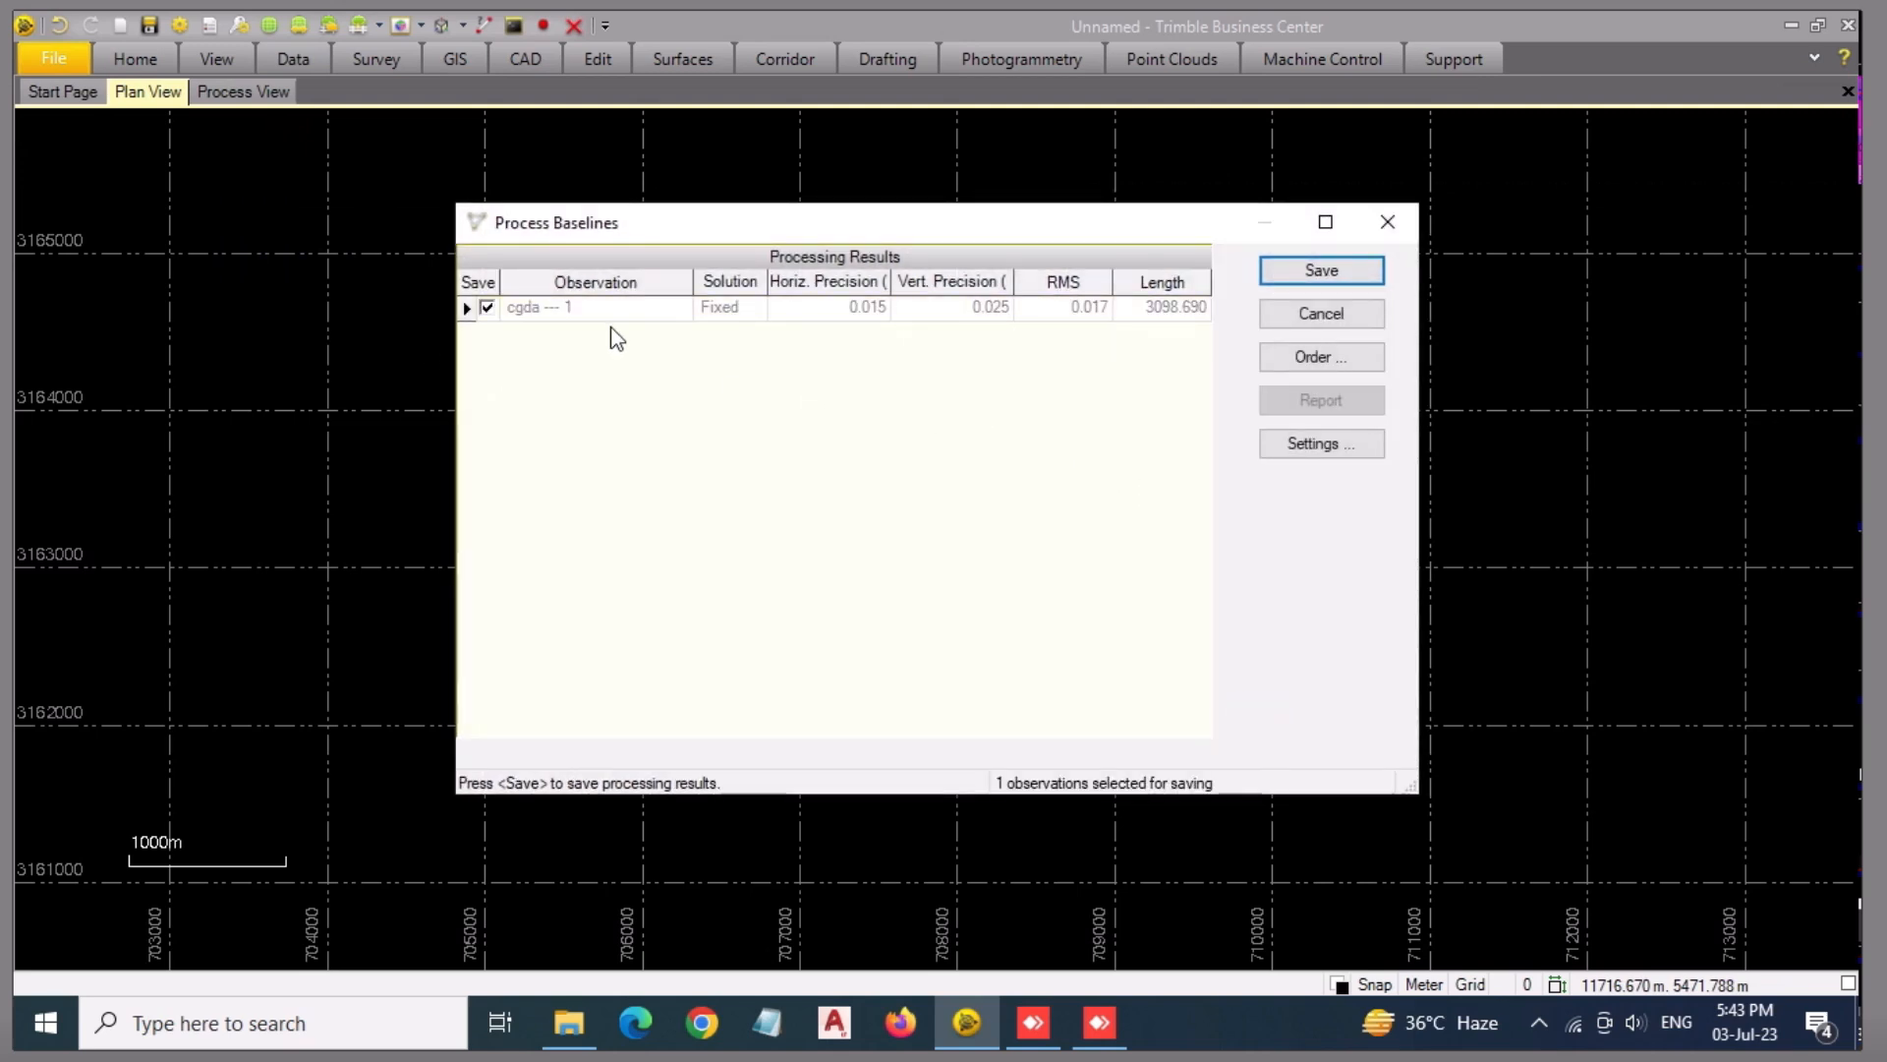
left_click(1318, 271)
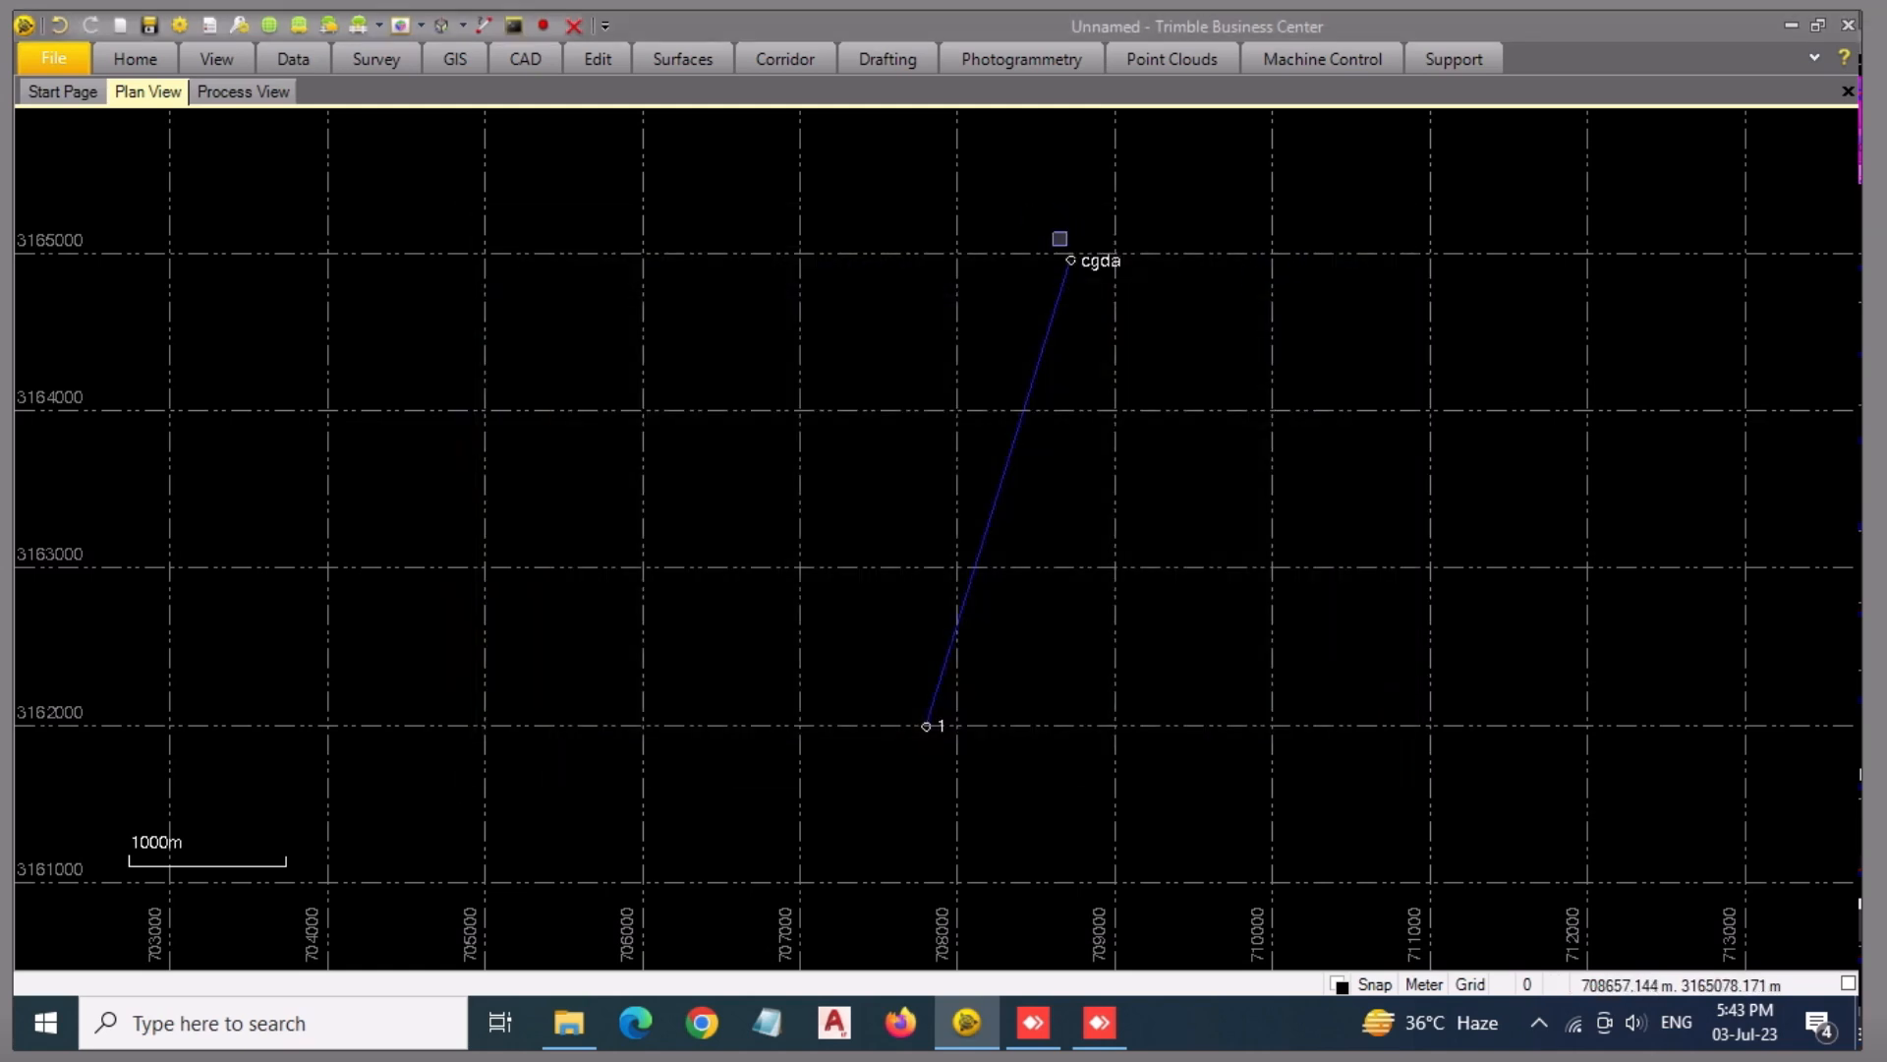
- Examine the processed baseline in the plan view, checking its ends at cgda and point 1
scroll(1062, 244, "up", 4)
scroll(1093, 262, "up", 2)
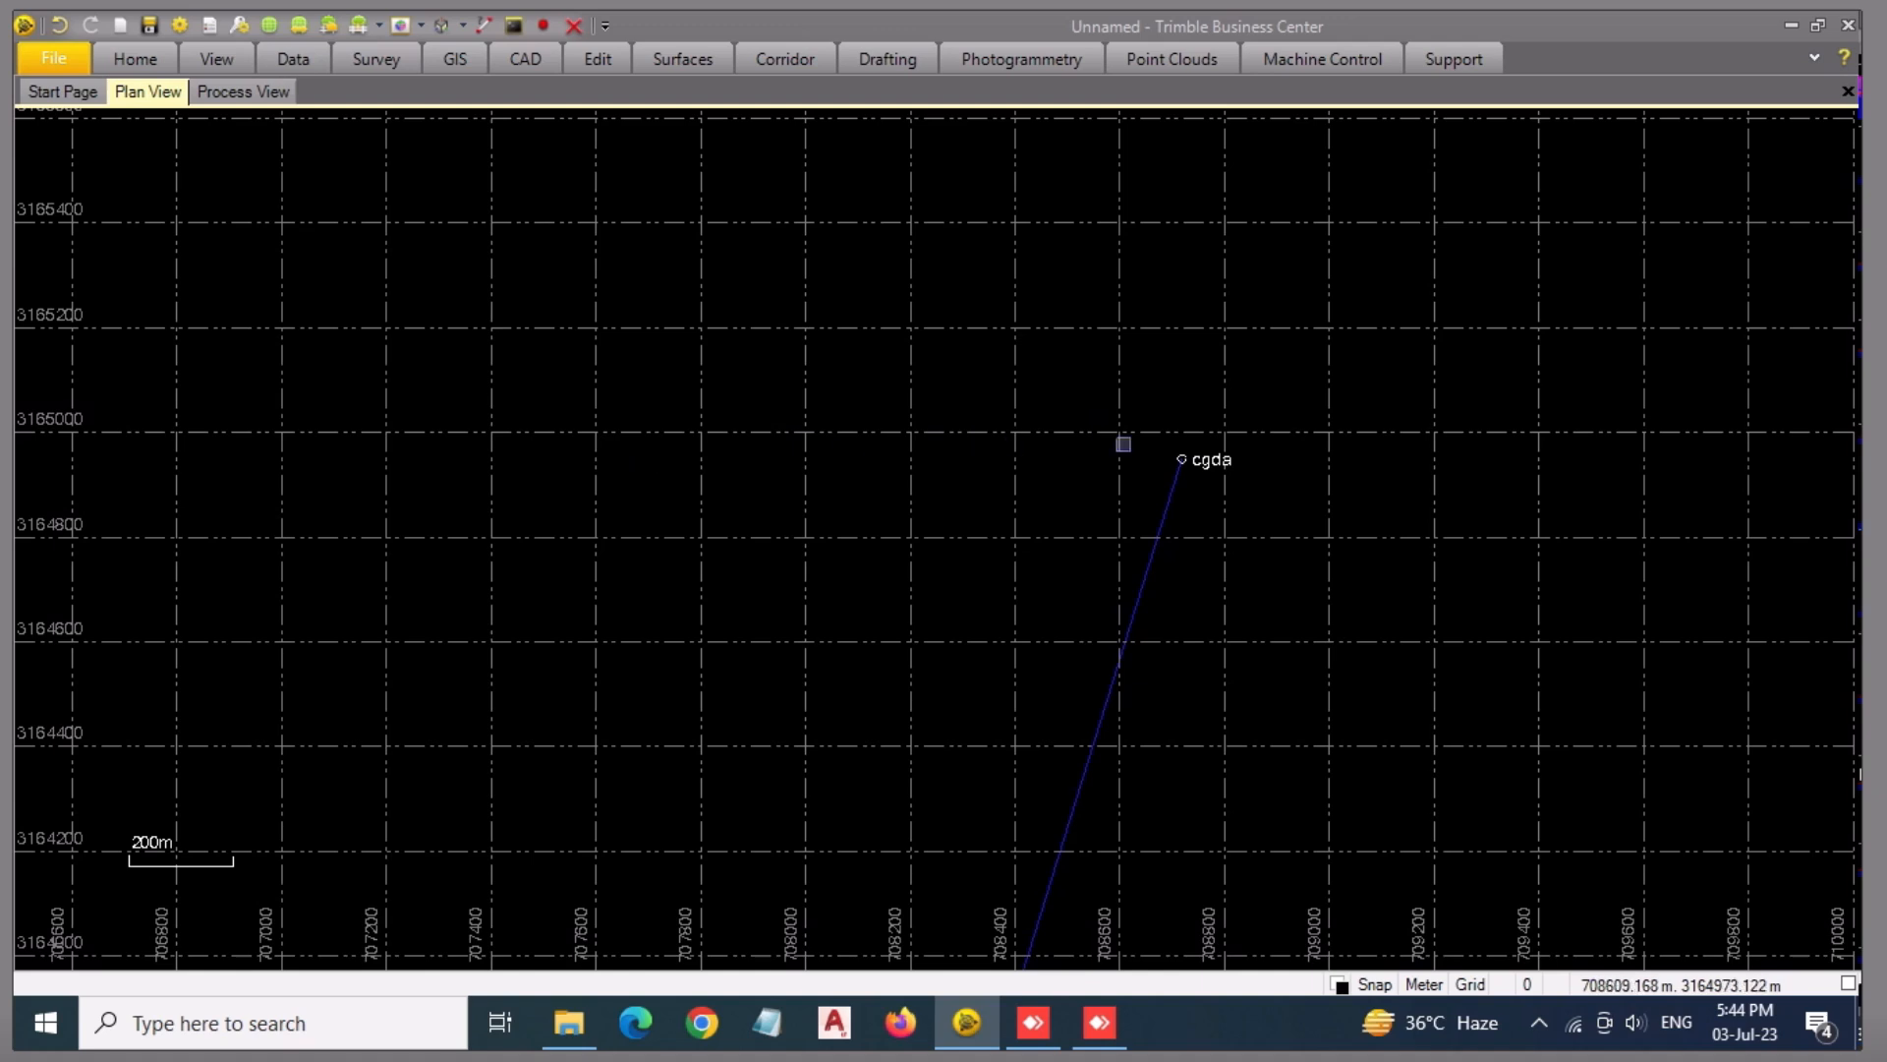
right_click(1093, 417)
left_click(1052, 396)
right_click(1227, 464)
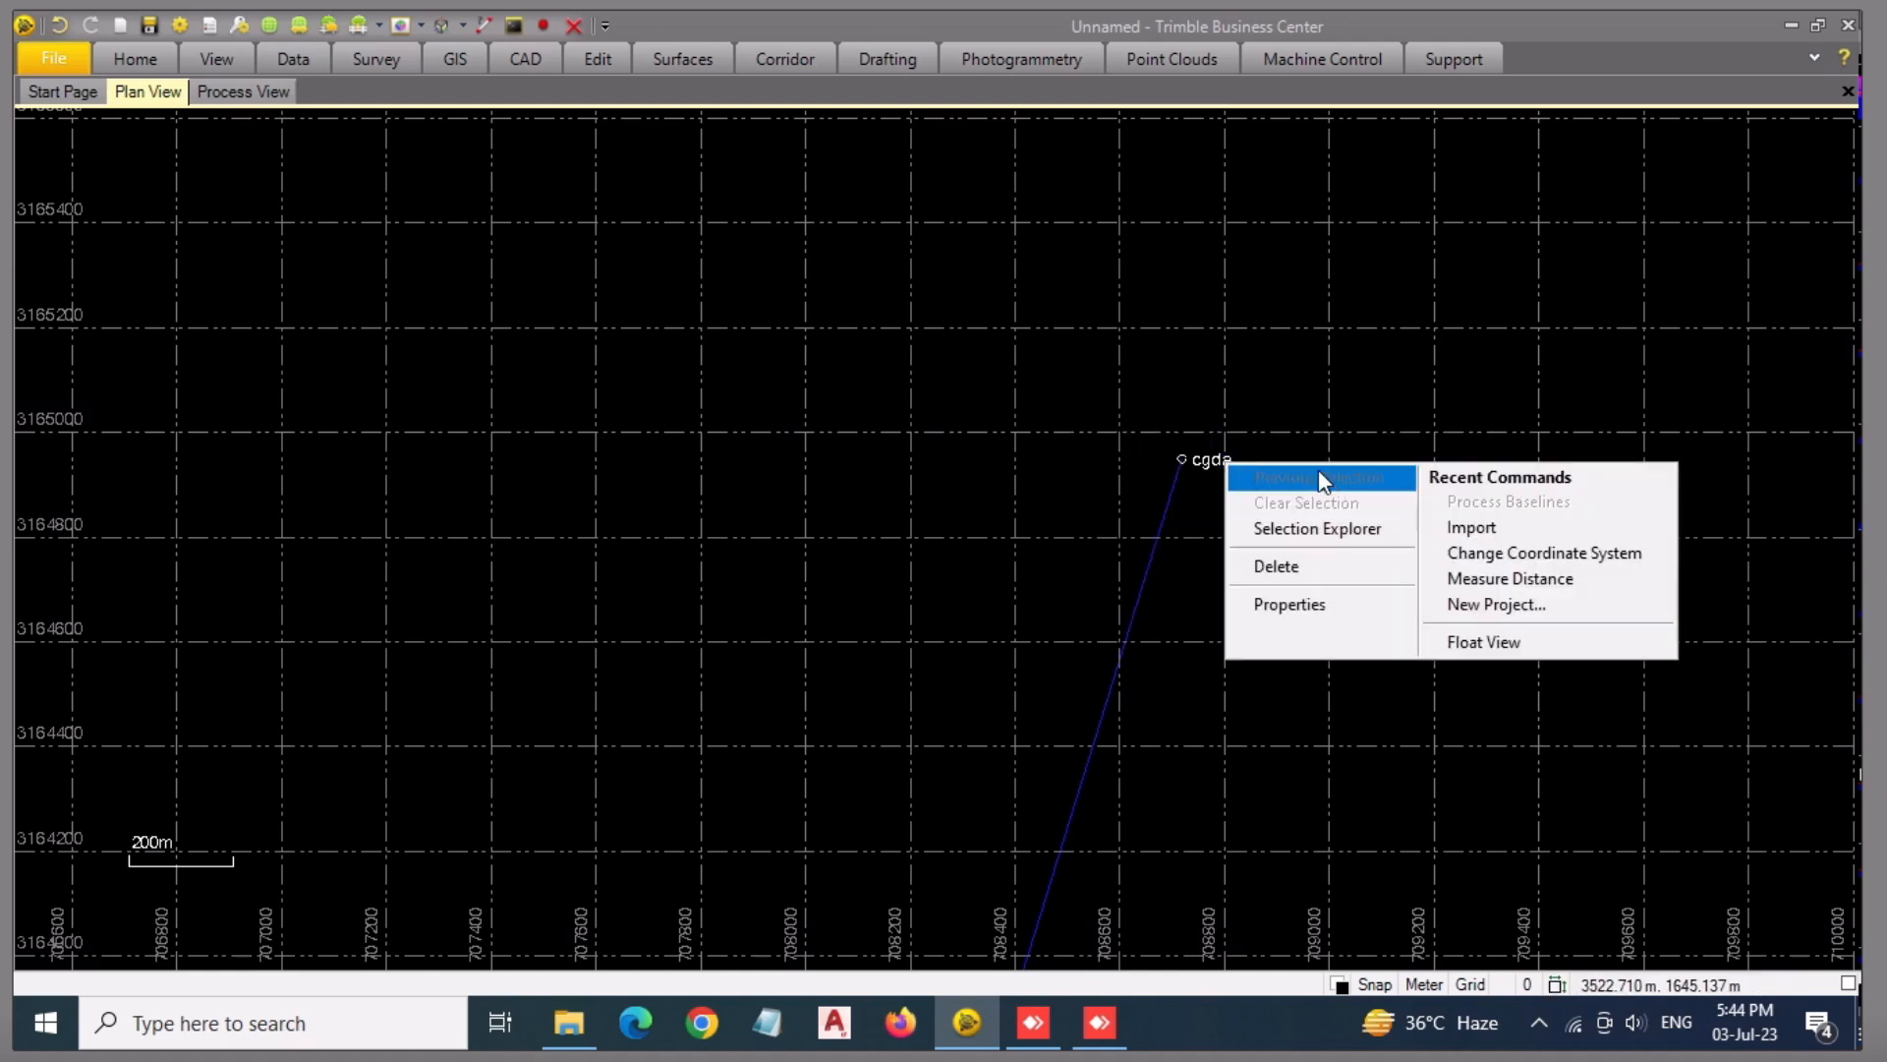
left_click(1211, 391)
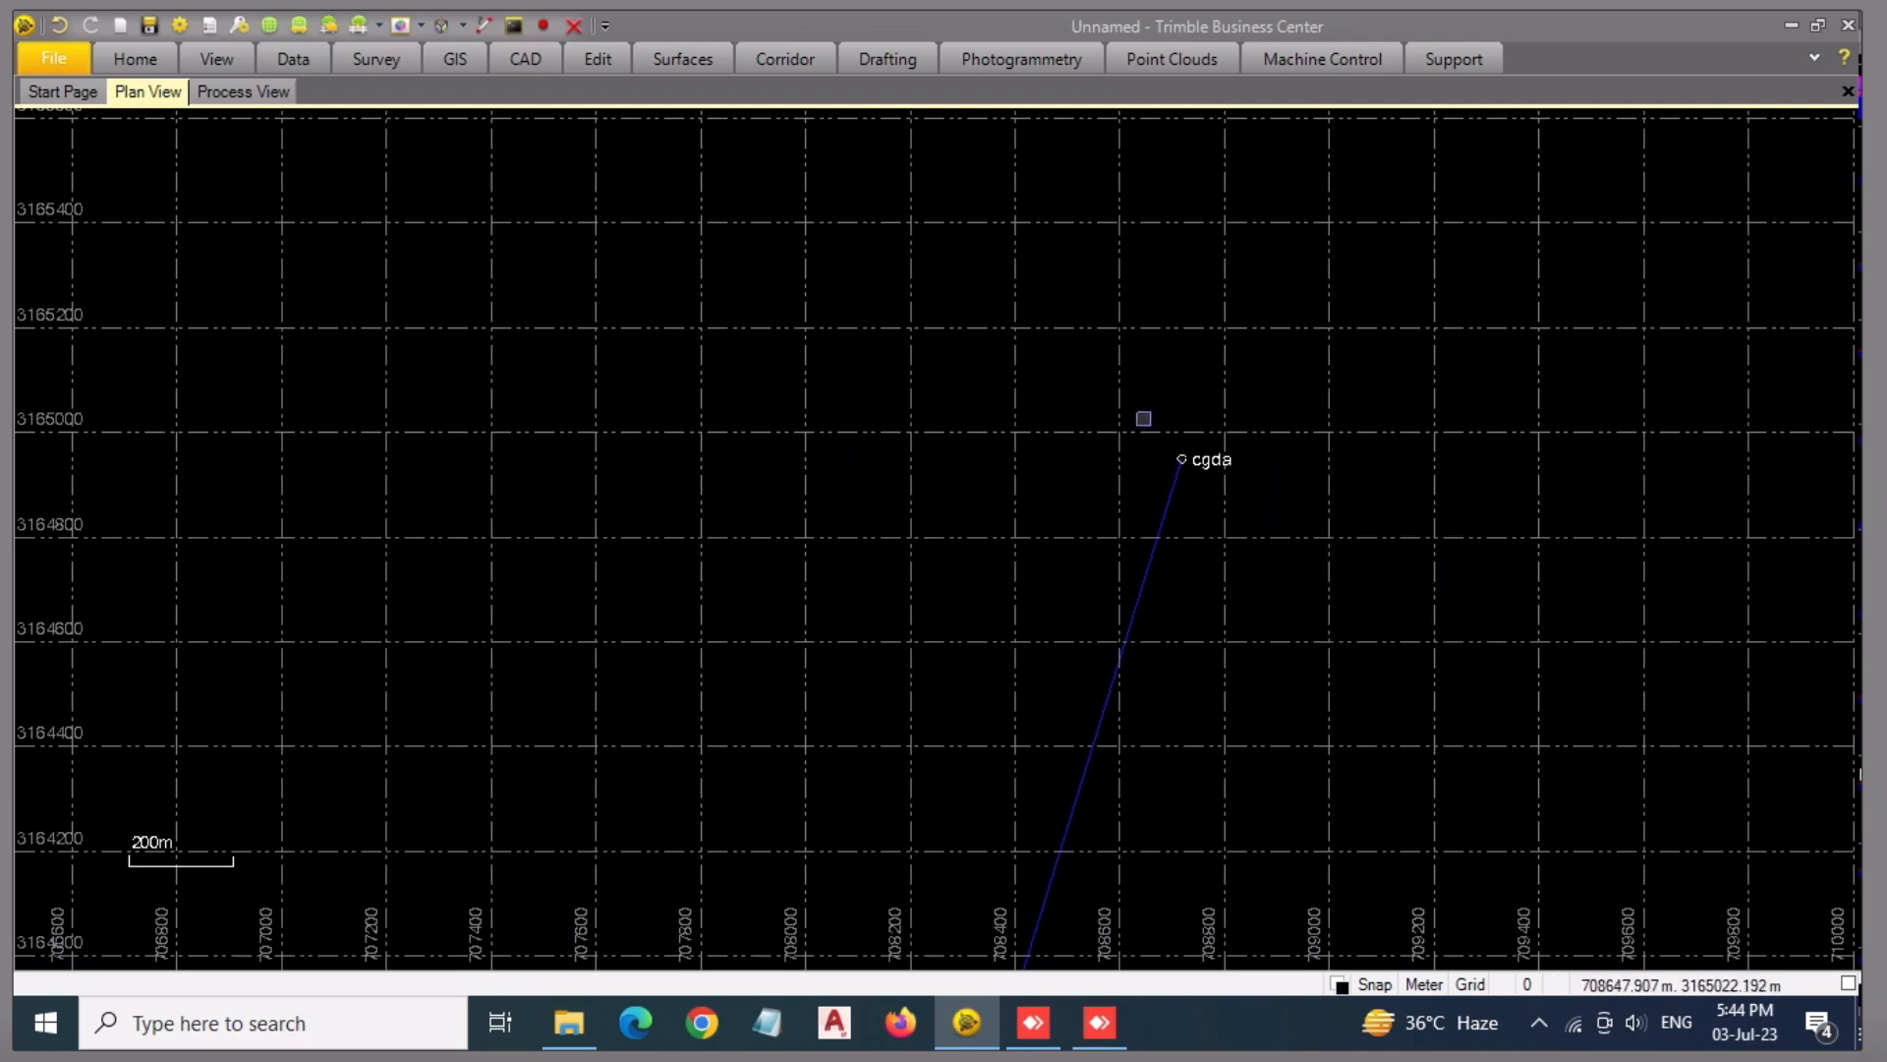
scroll(1143, 419, "down", 4)
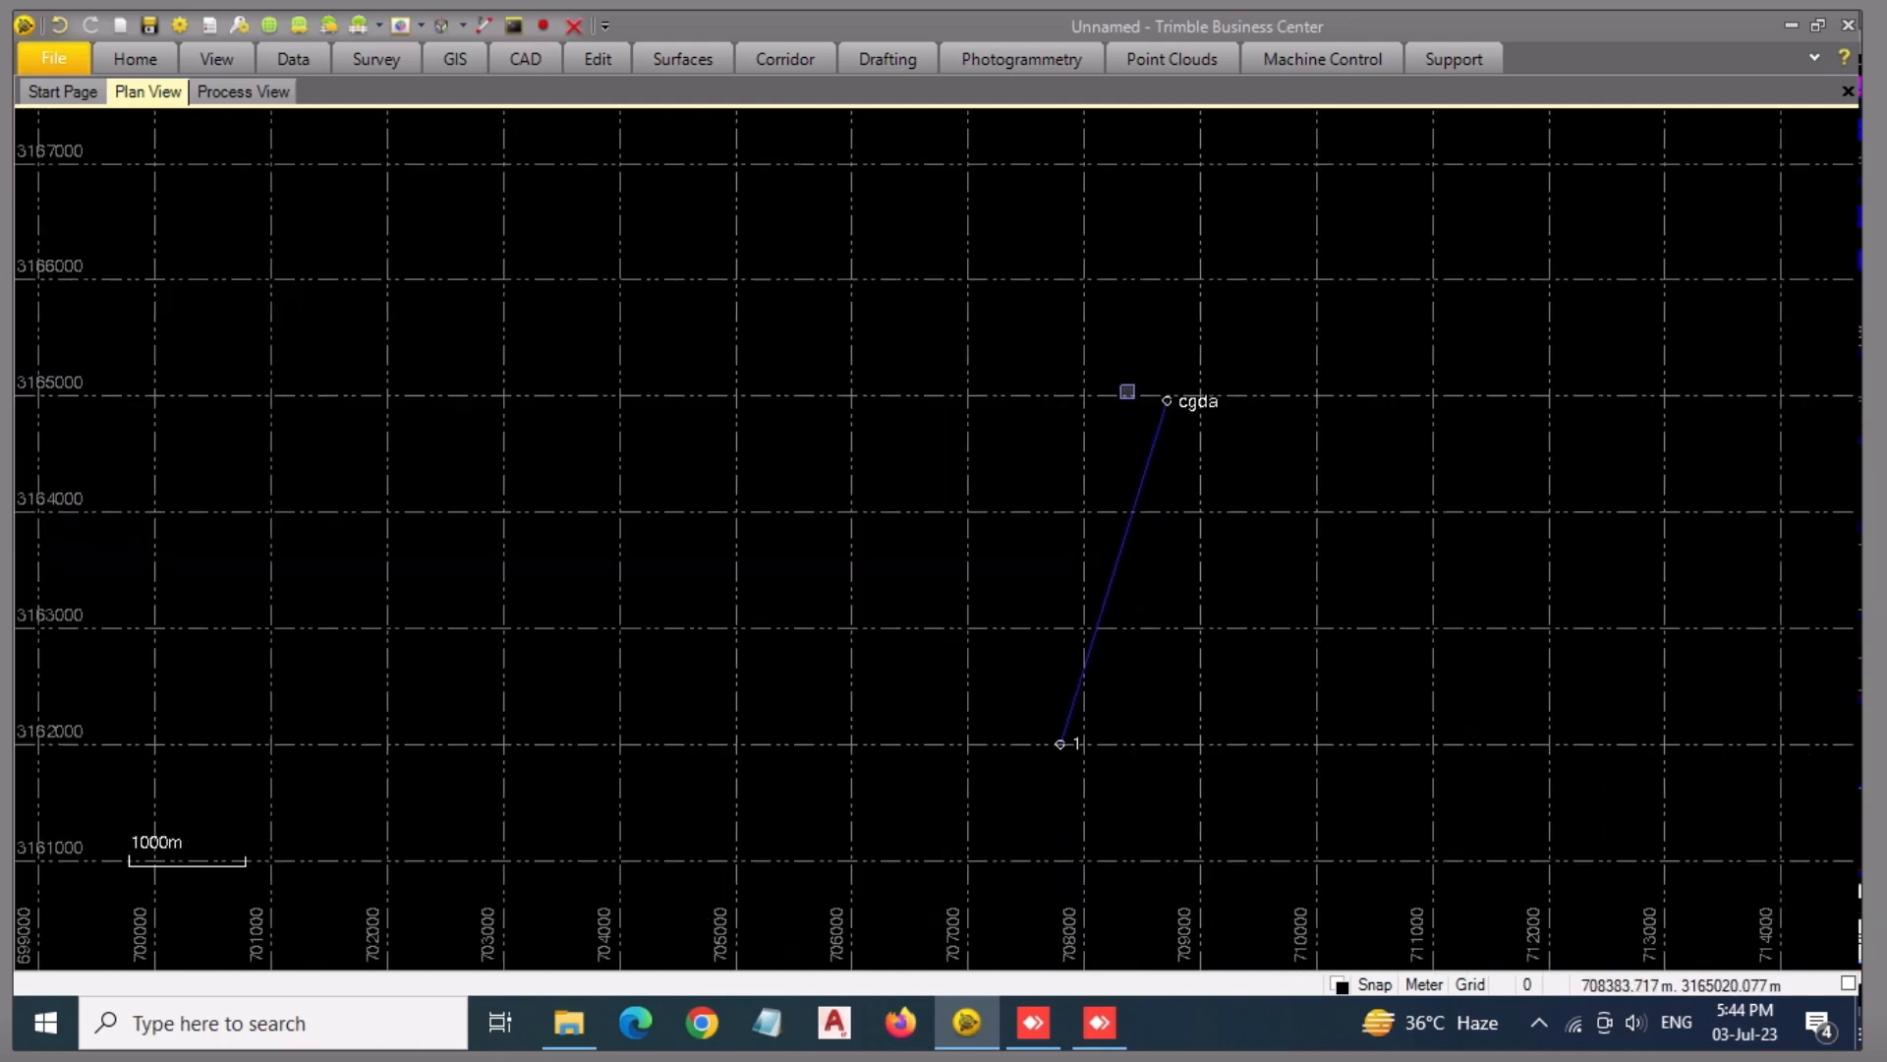
scroll(1174, 386, "up", 1)
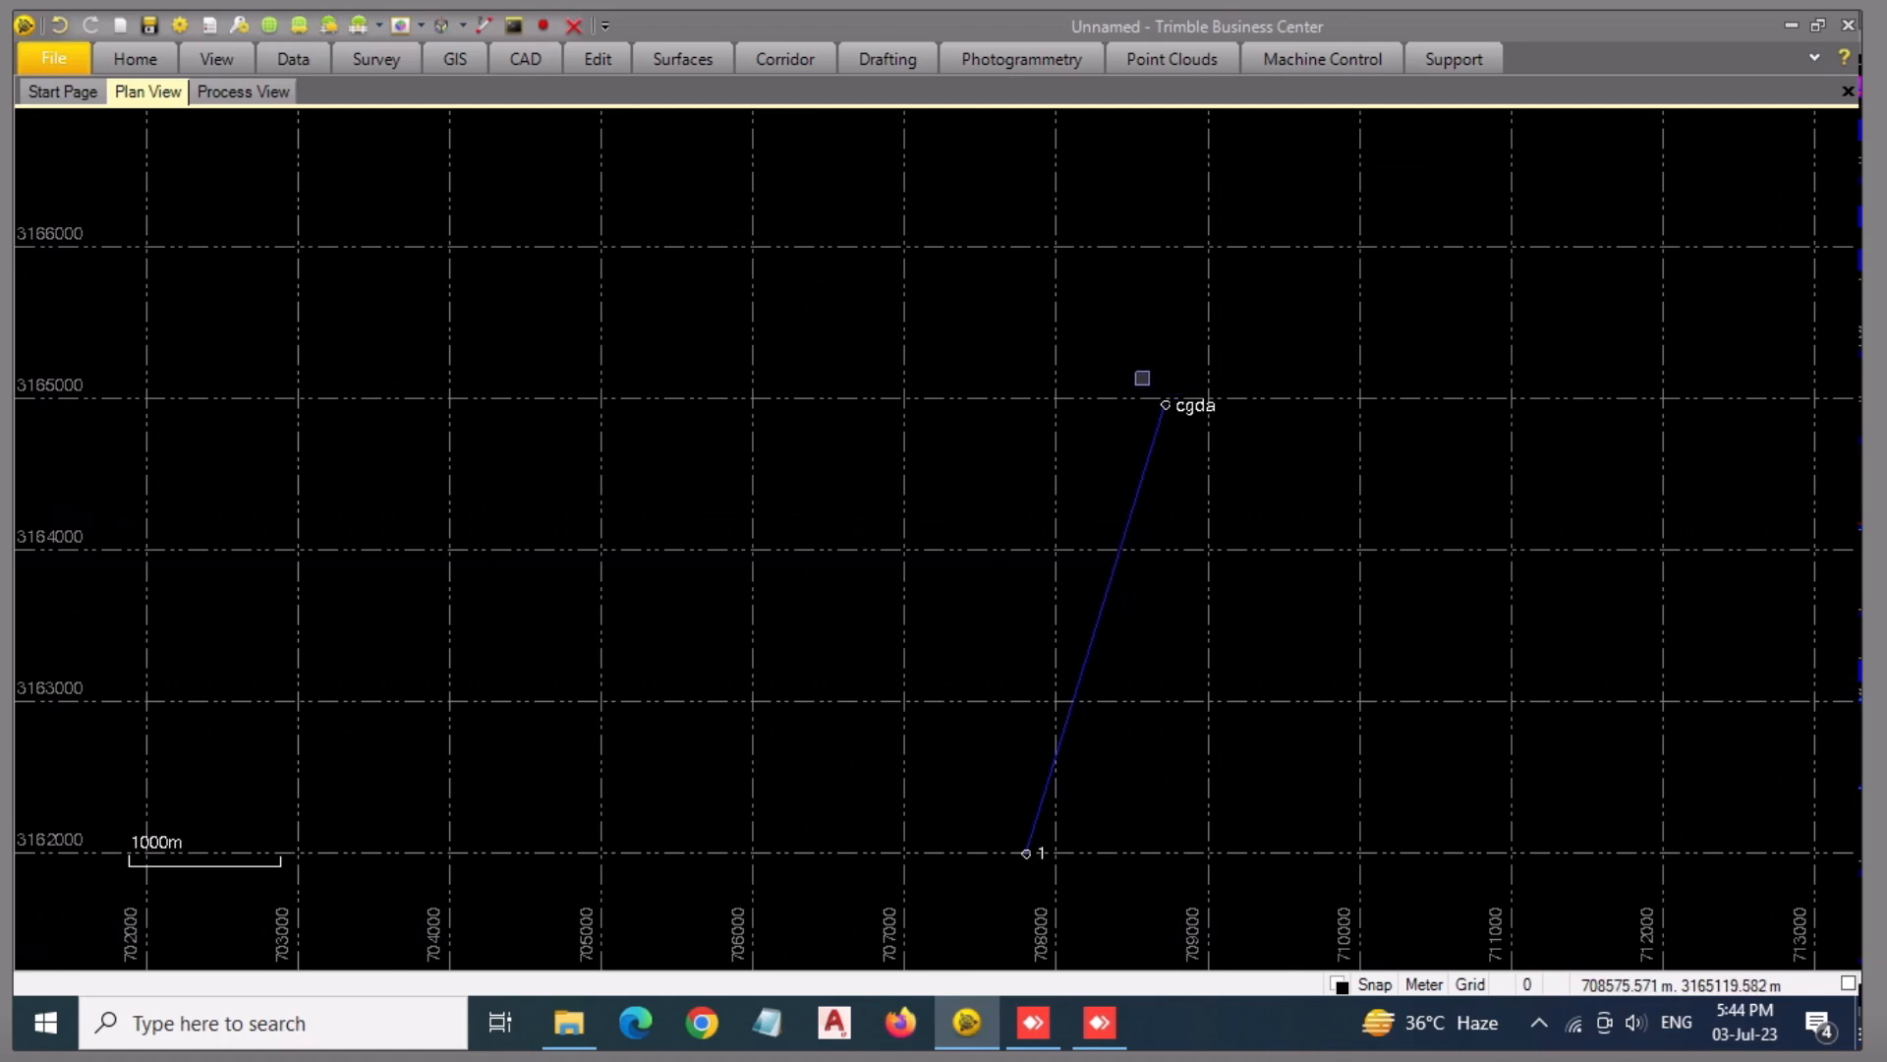
scroll(1248, 400, "up", 1)
left_click_drag(1233, 427, 1021, 375)
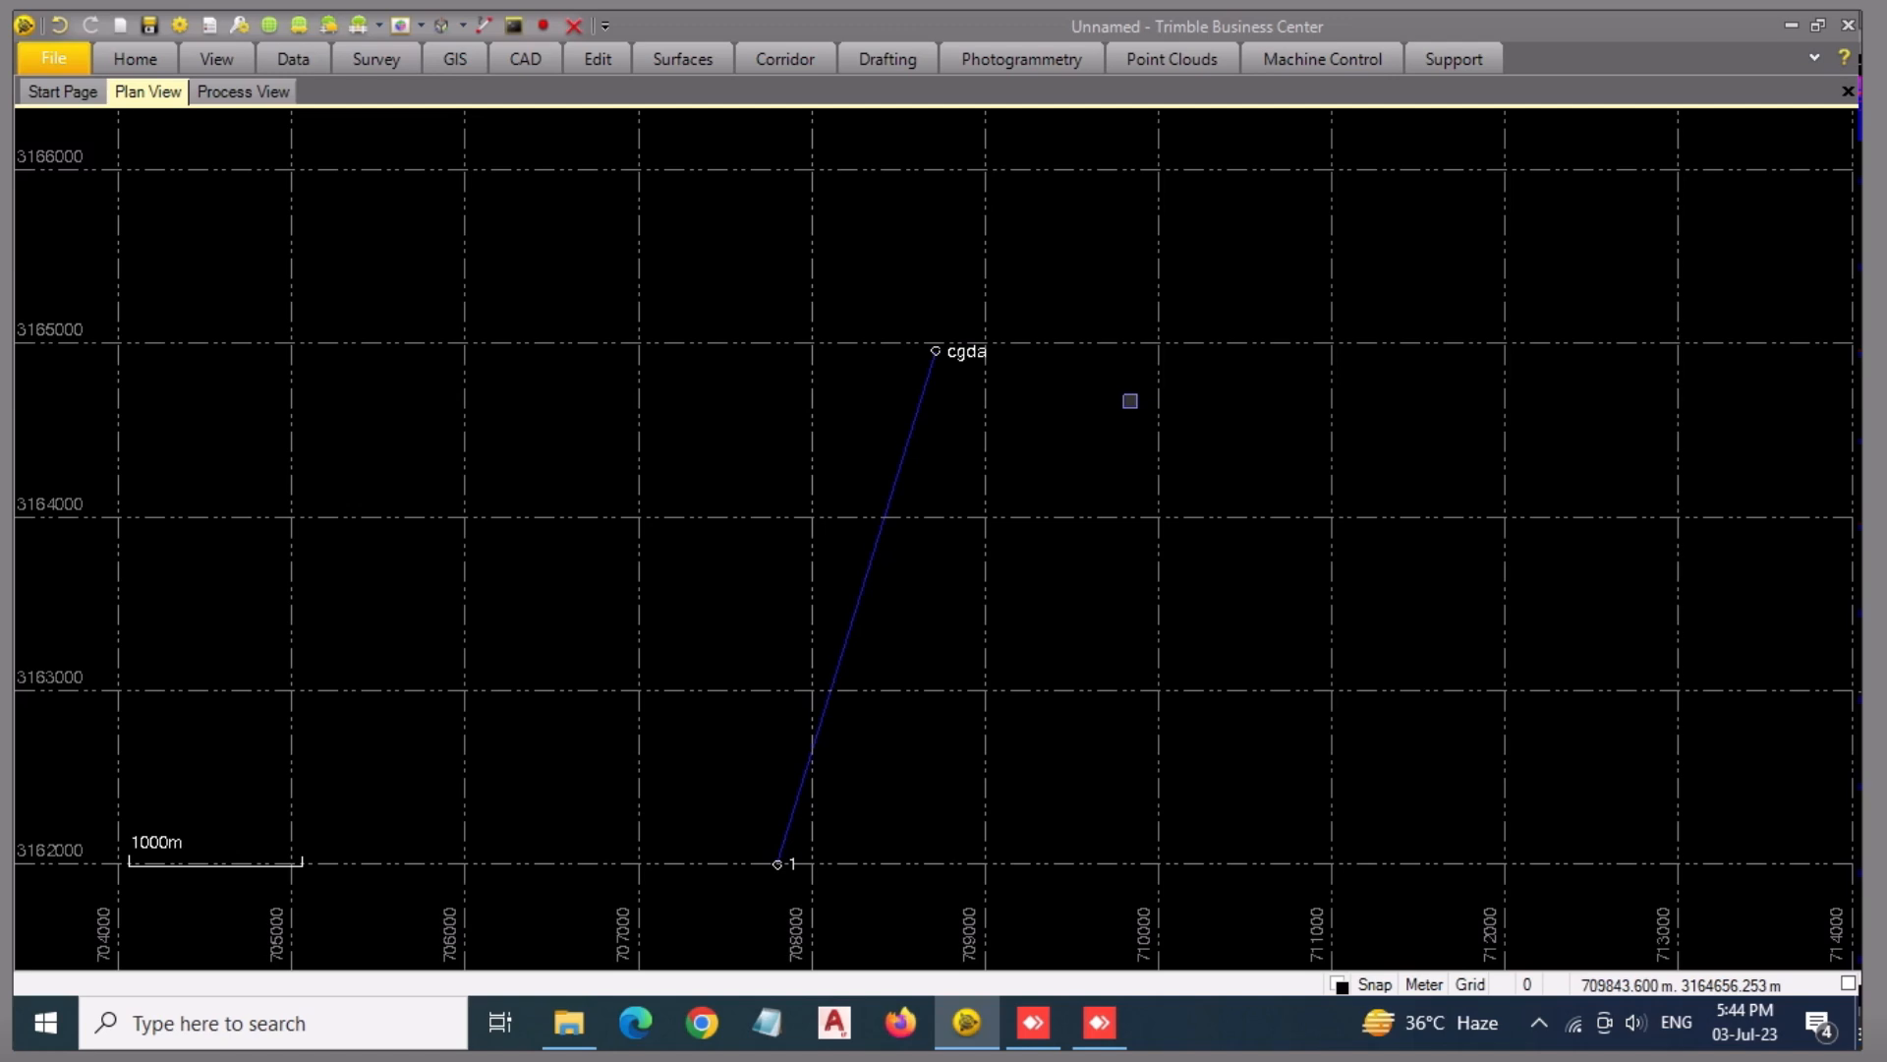
left_click_drag(926, 534, 1016, 455)
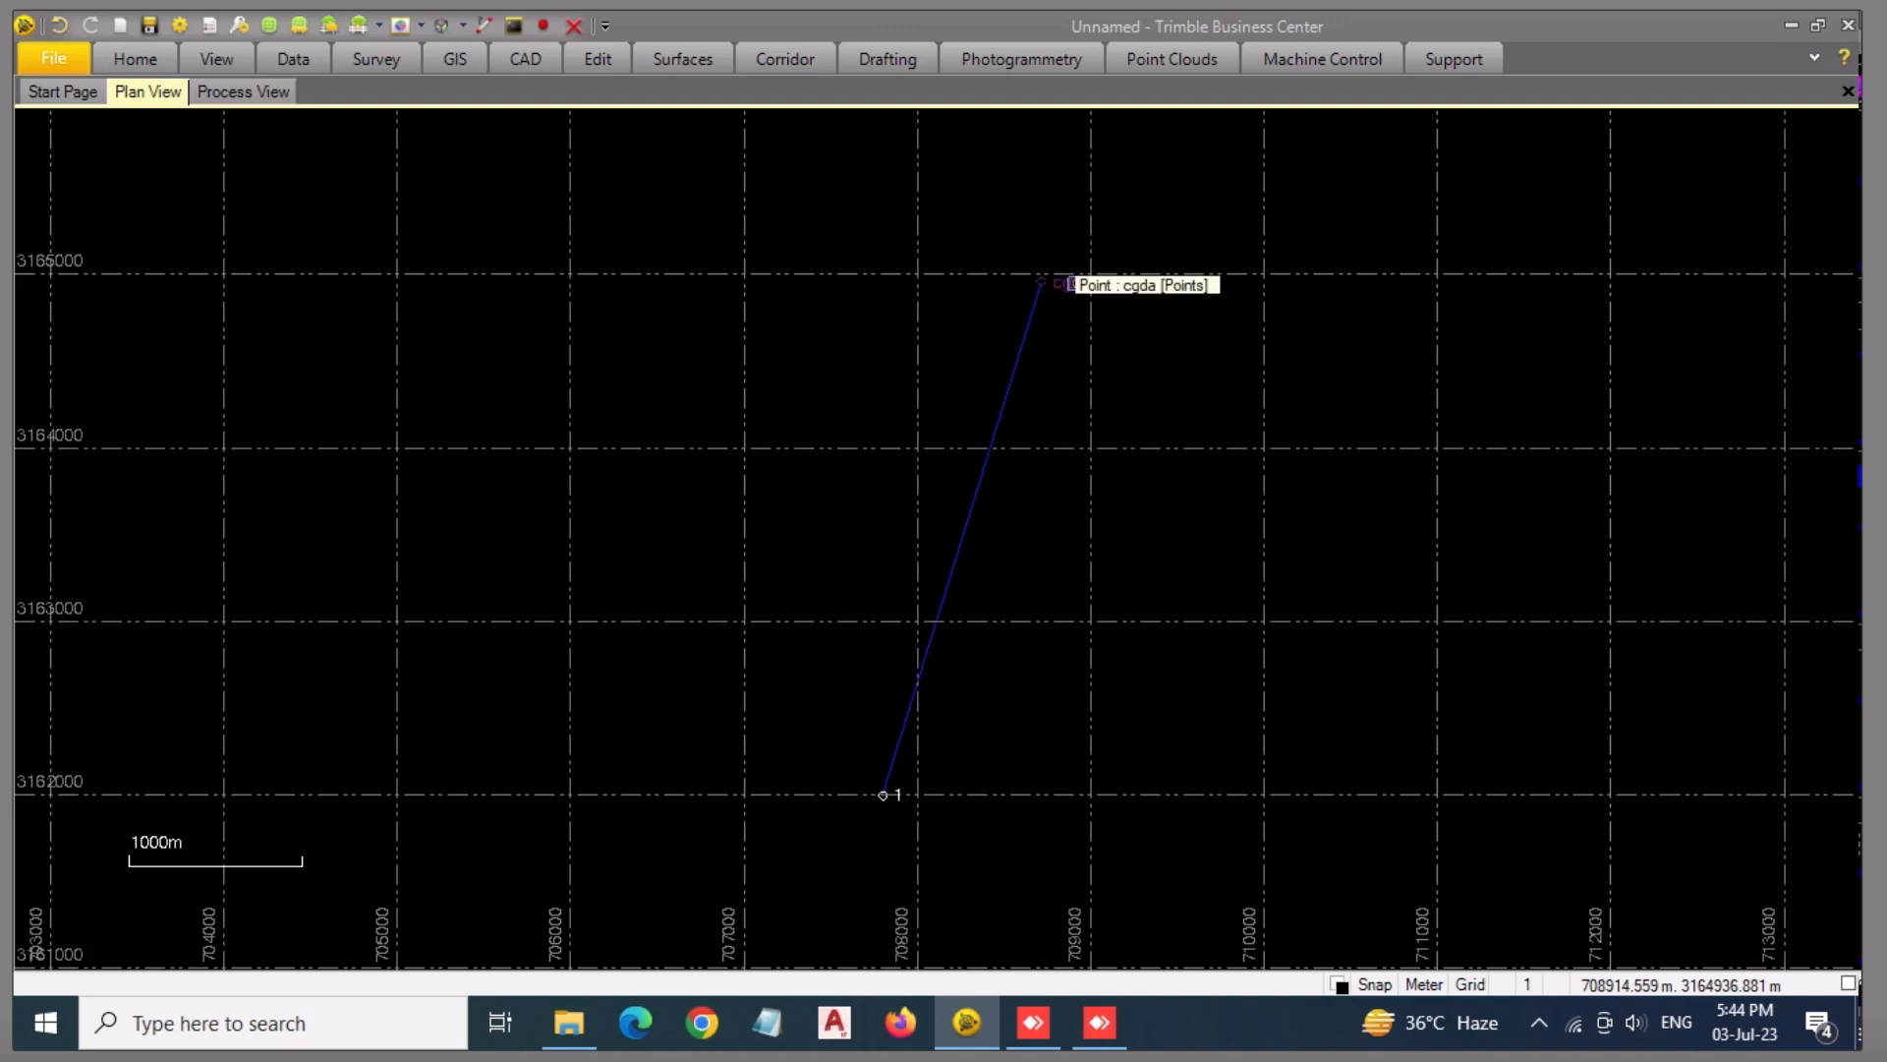
left_click(1122, 324)
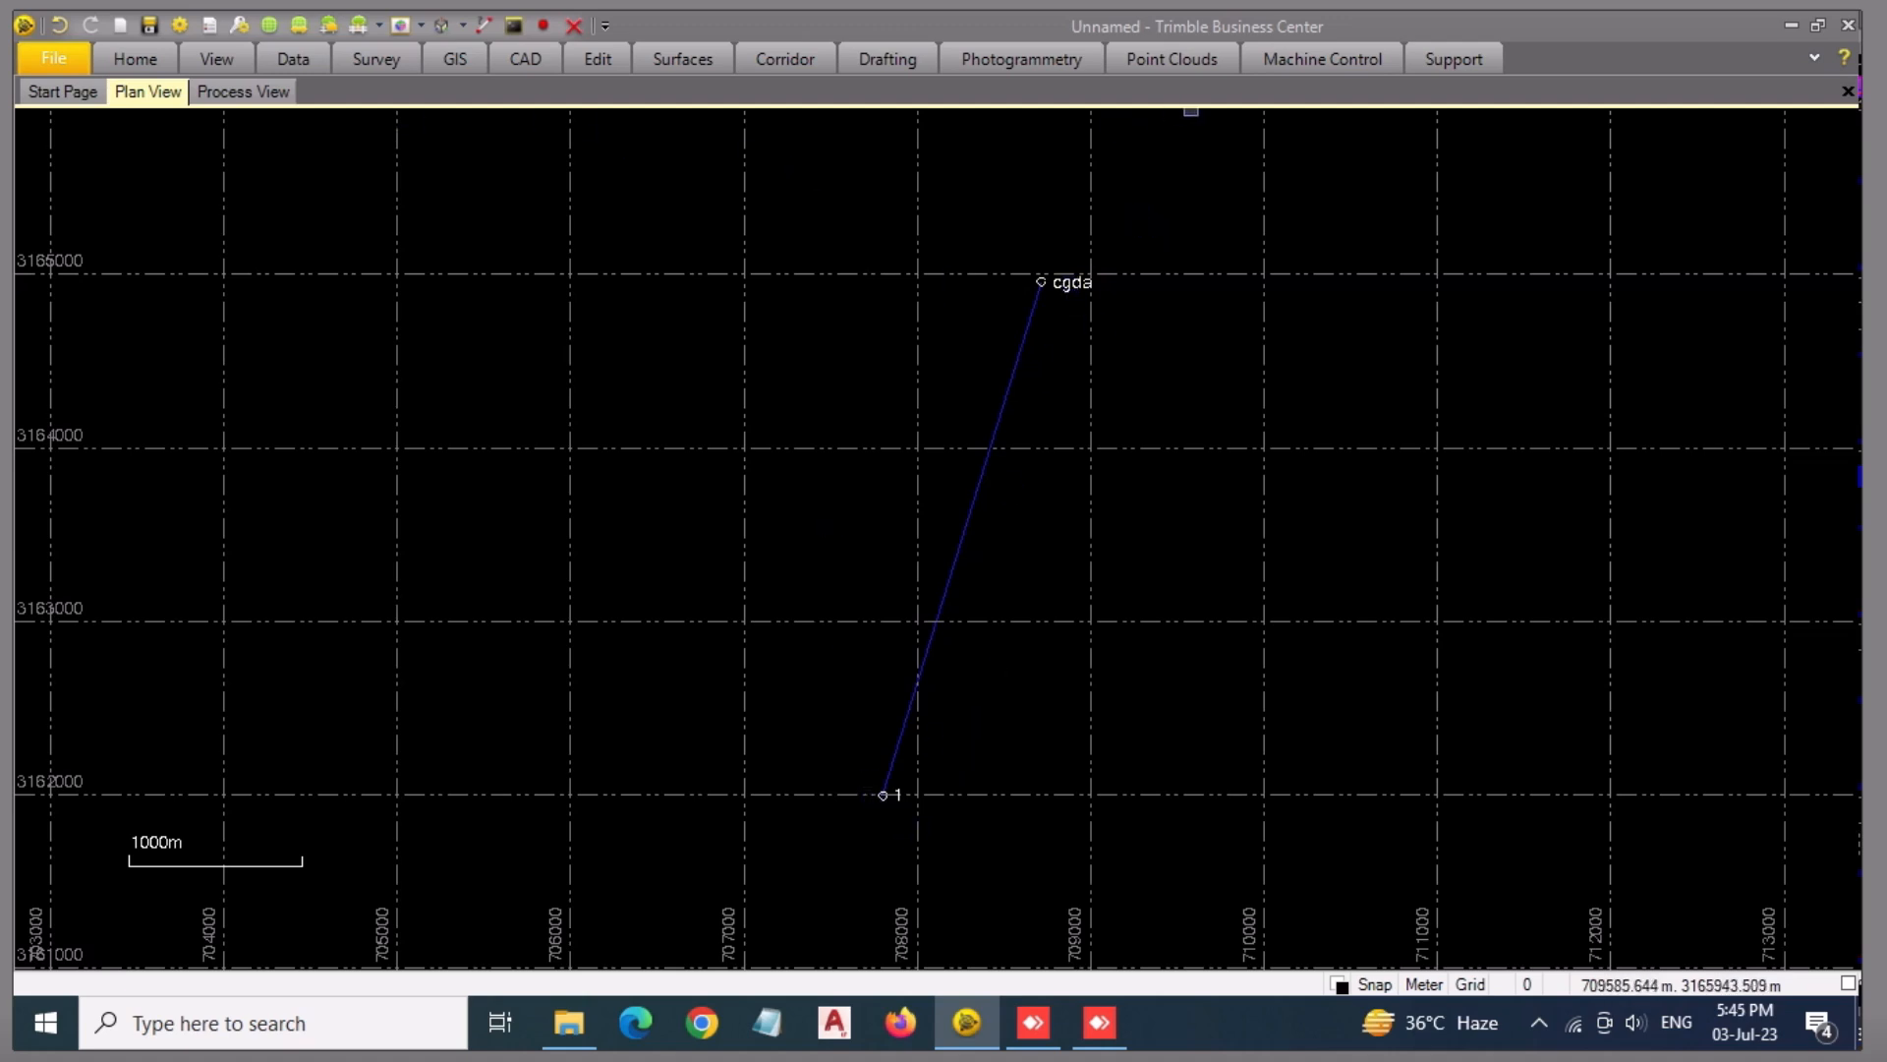
- Generate the Point List report and review the easting, northing and elevation of points 1 and cgda
left_click(358, 71)
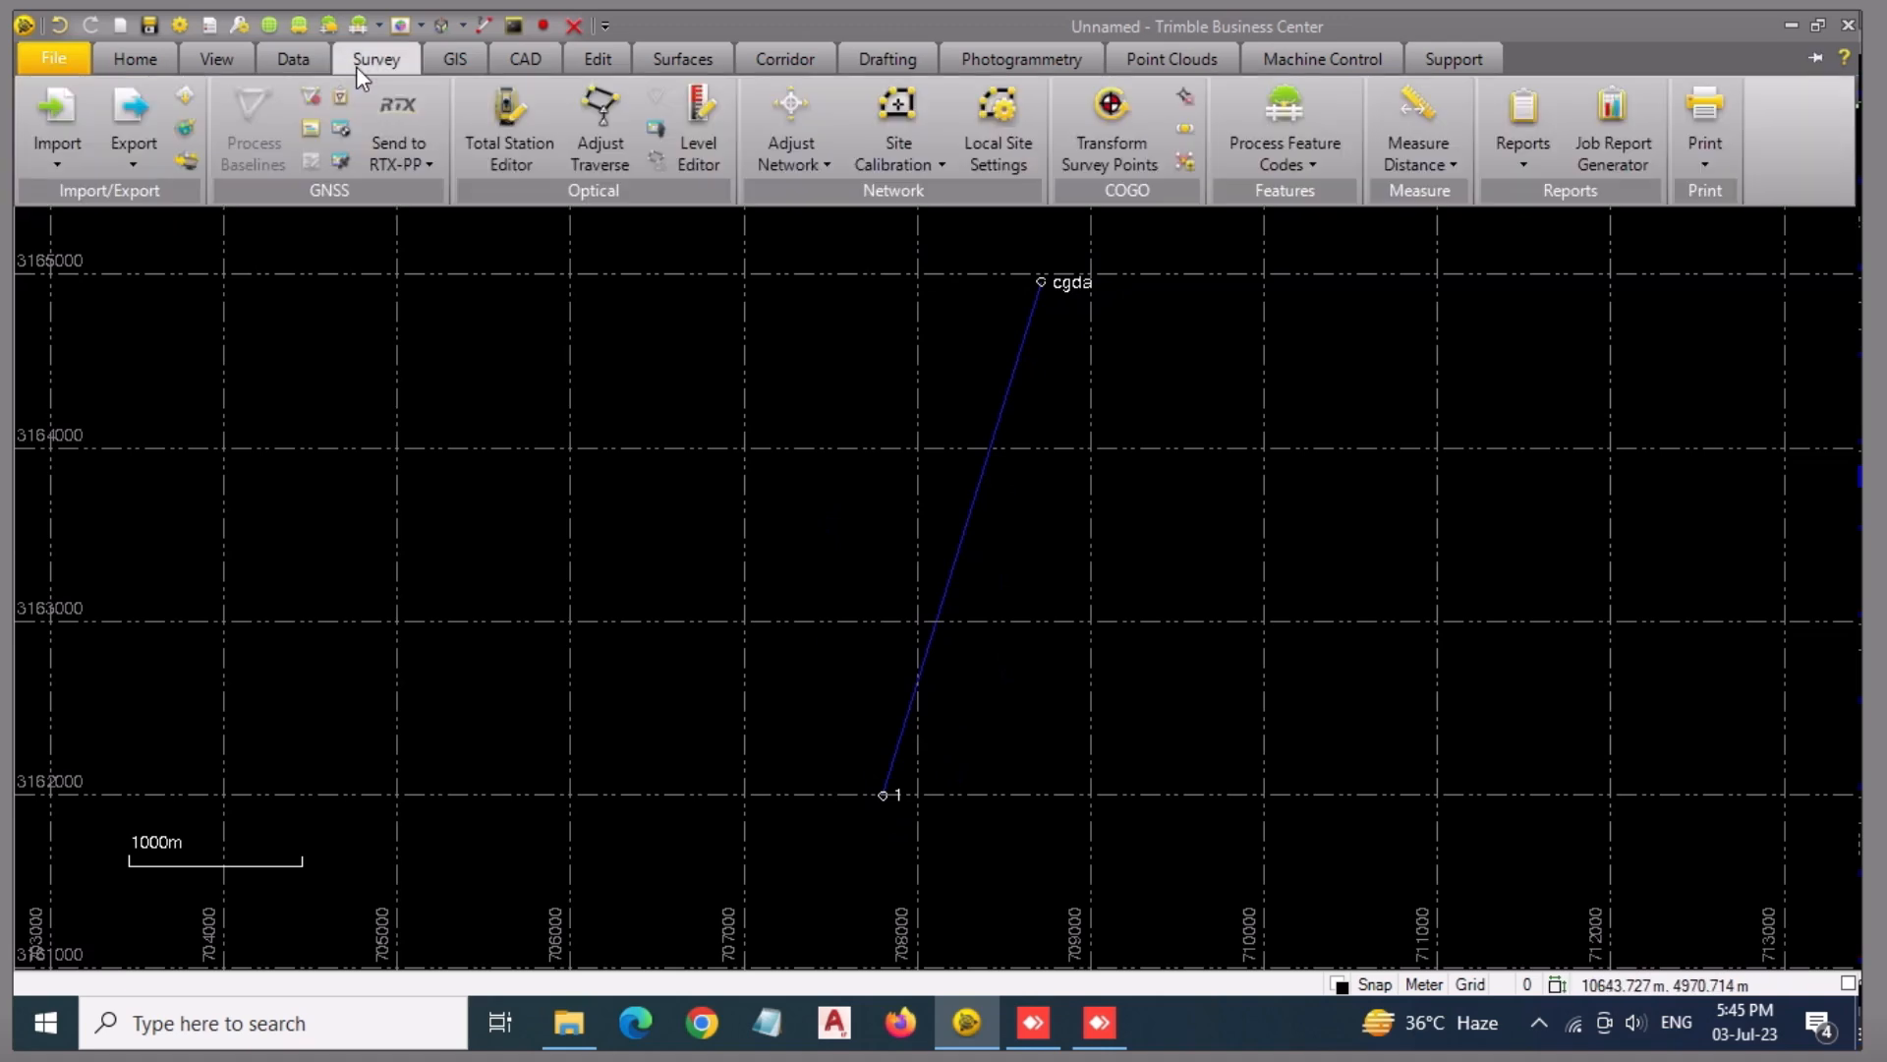
left_click(1518, 152)
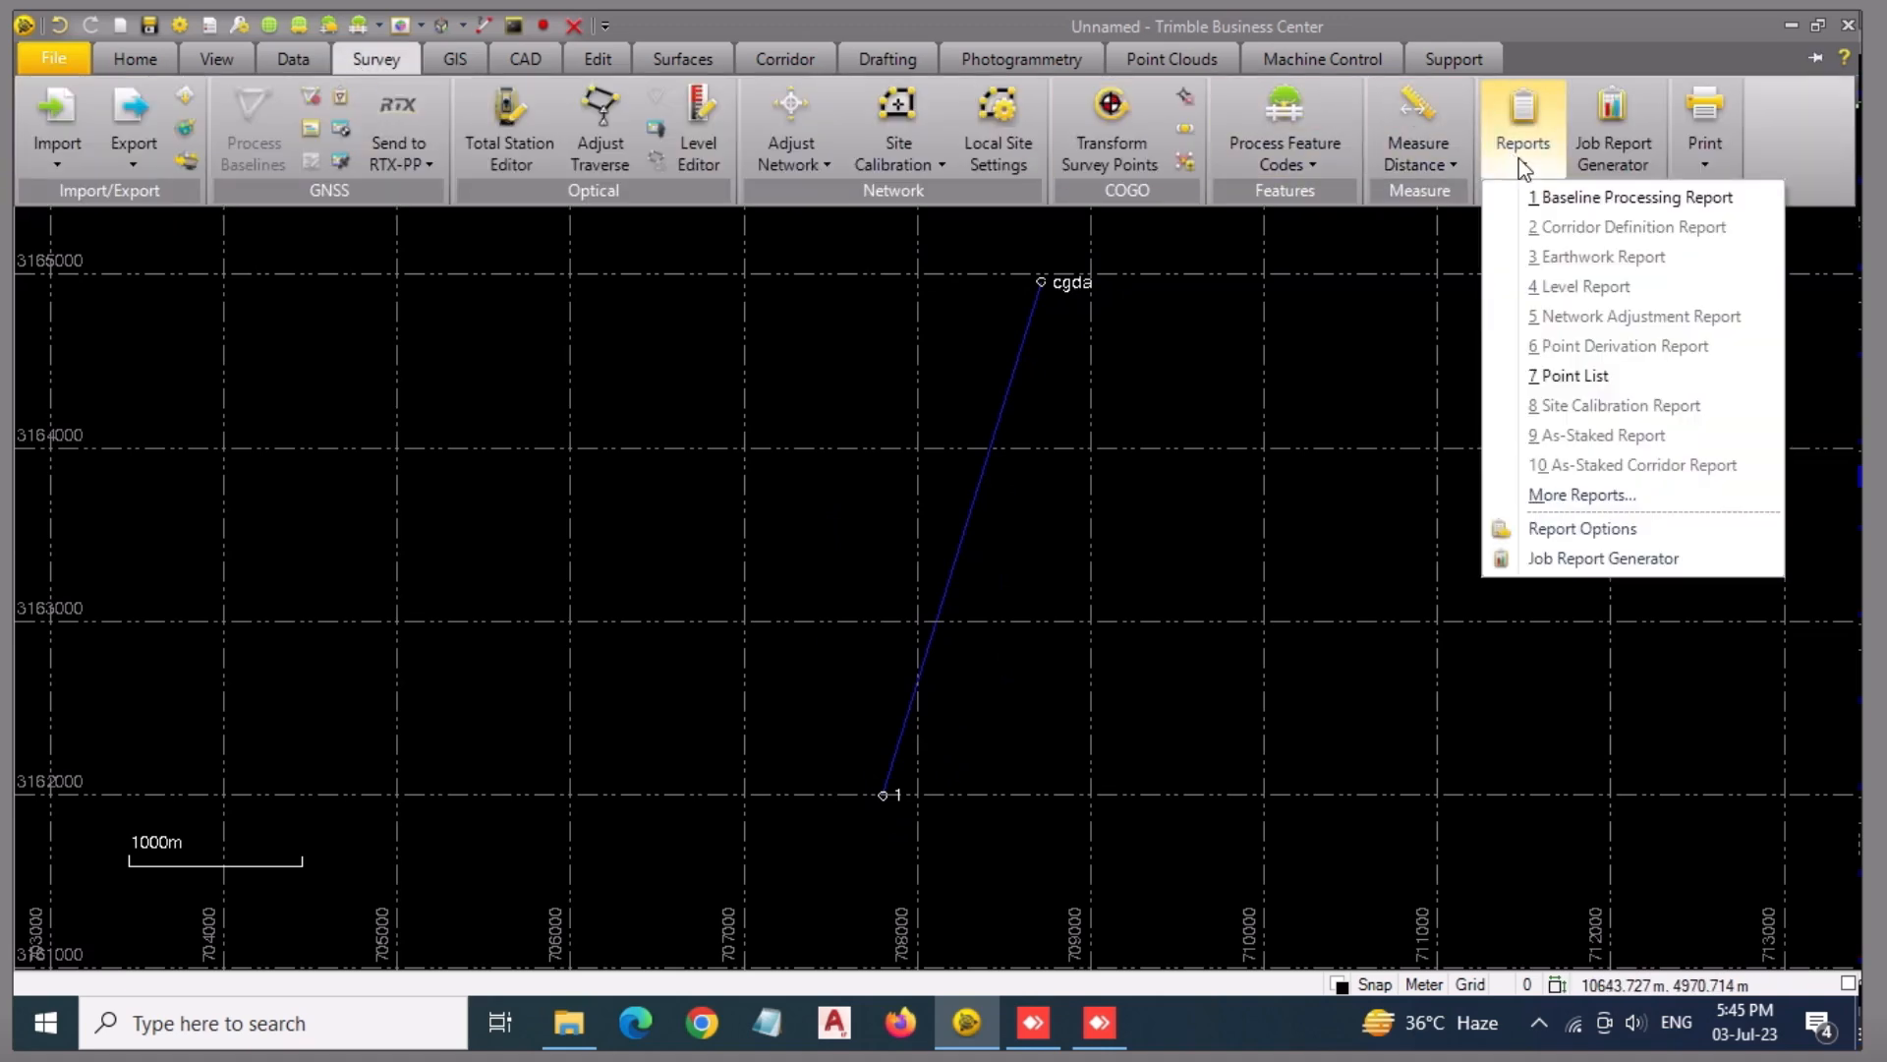
left_click(1590, 372)
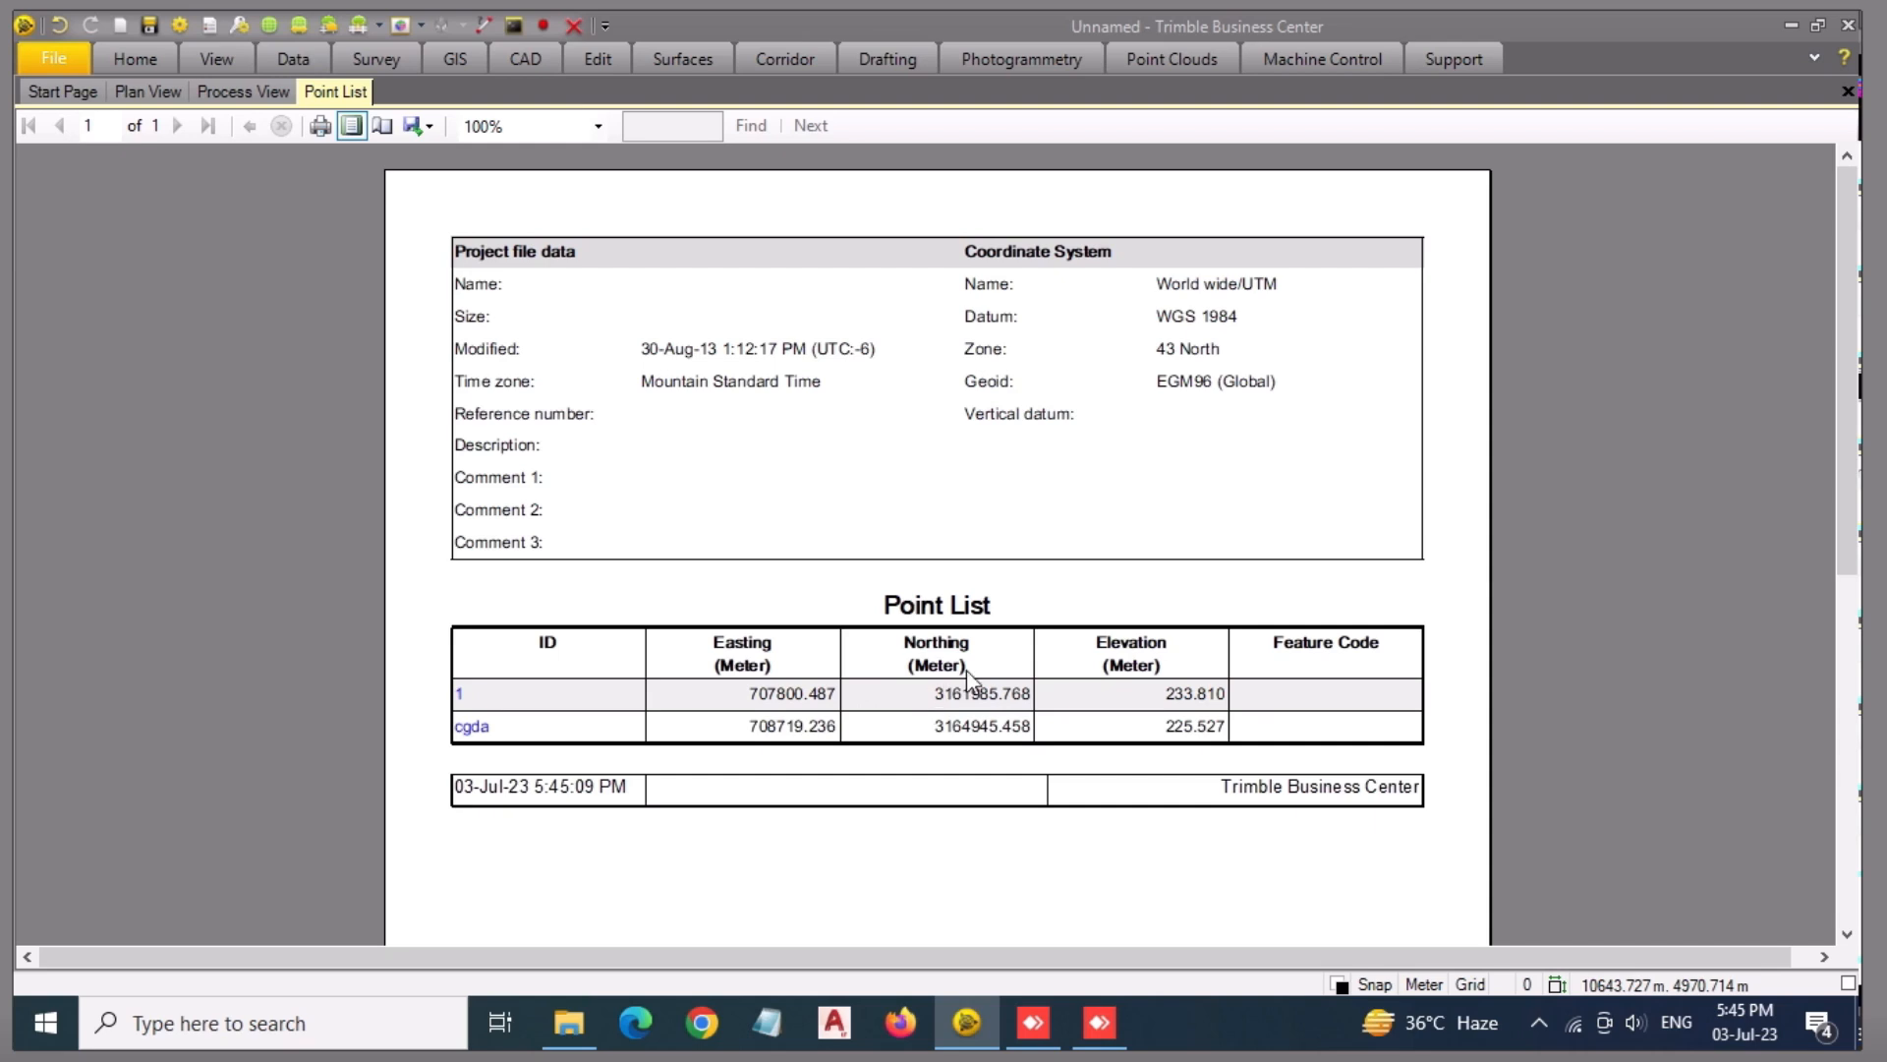
scroll(923, 688, "down", 1)
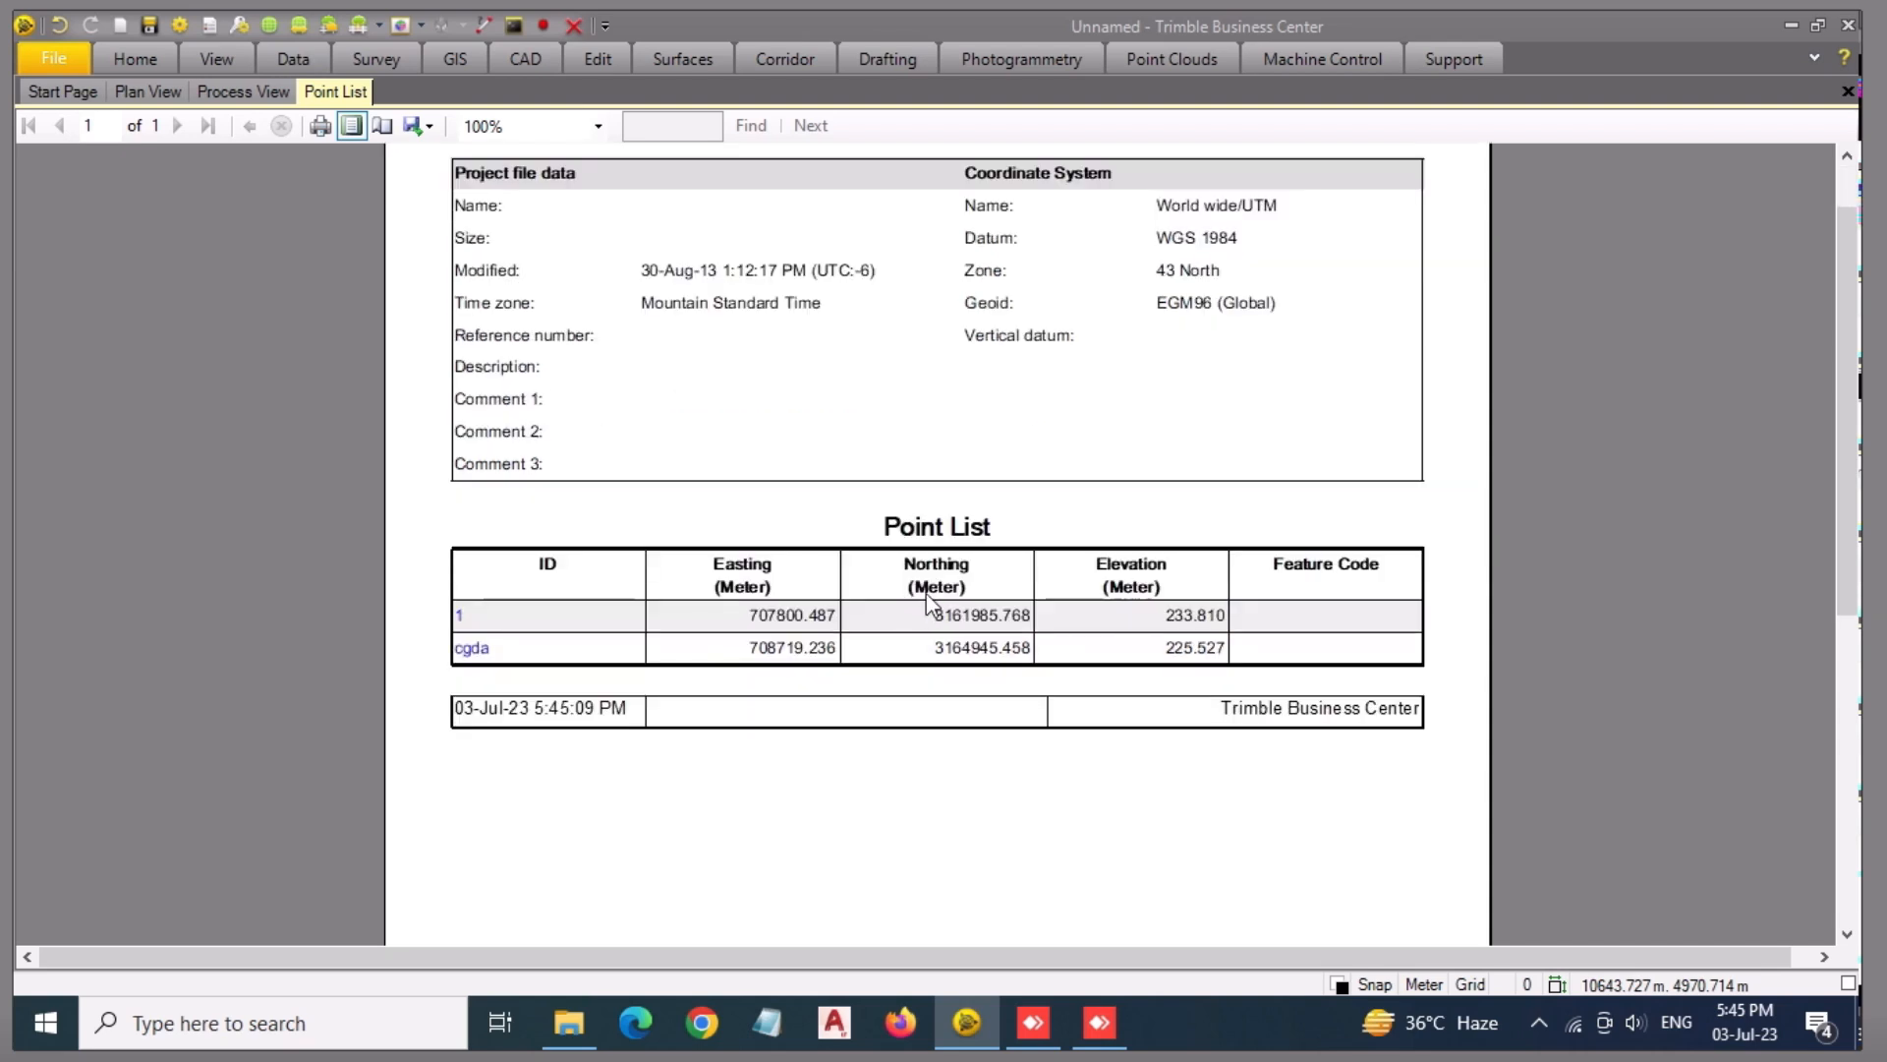
scroll(926, 592, "down", 2)
scroll(926, 592, "up", 2)
scroll(939, 595, "up", 1)
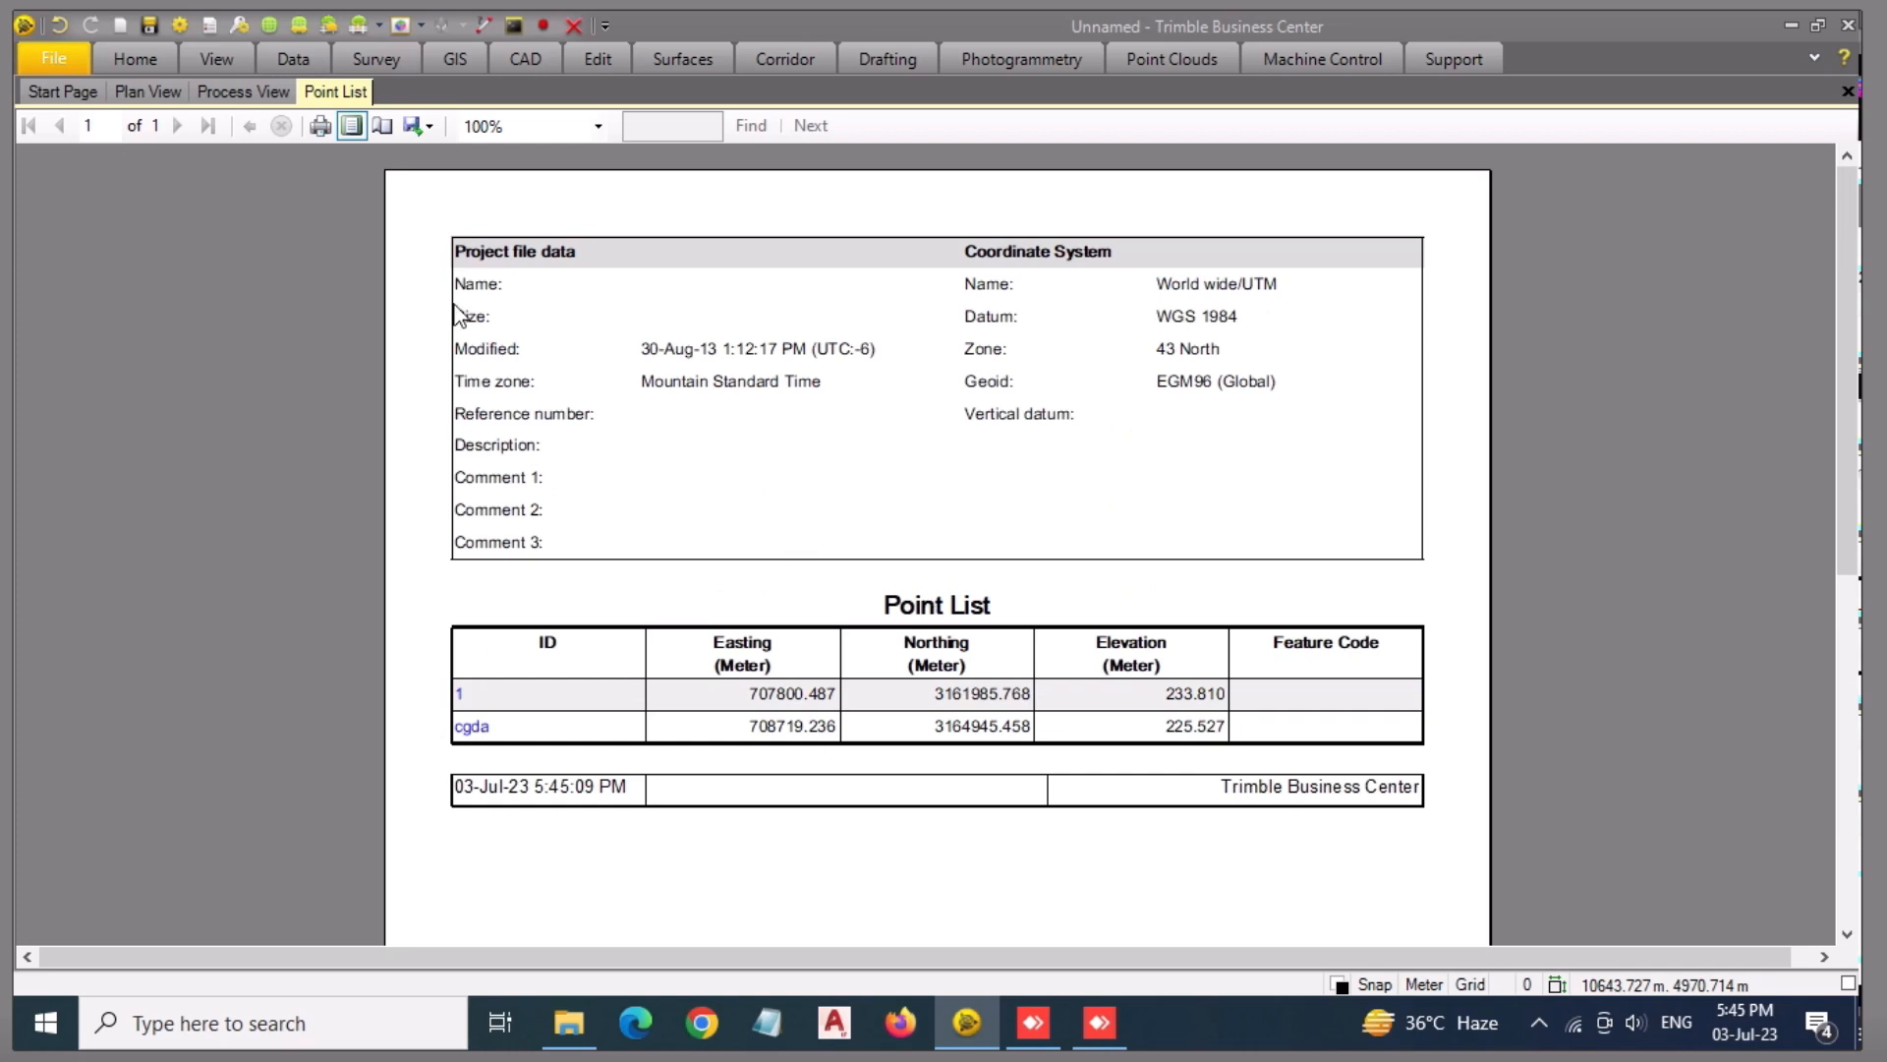
- Export the Point List report as a PDF to the Downloads folder, naming it SS Point List.pdf
left_click(423, 126)
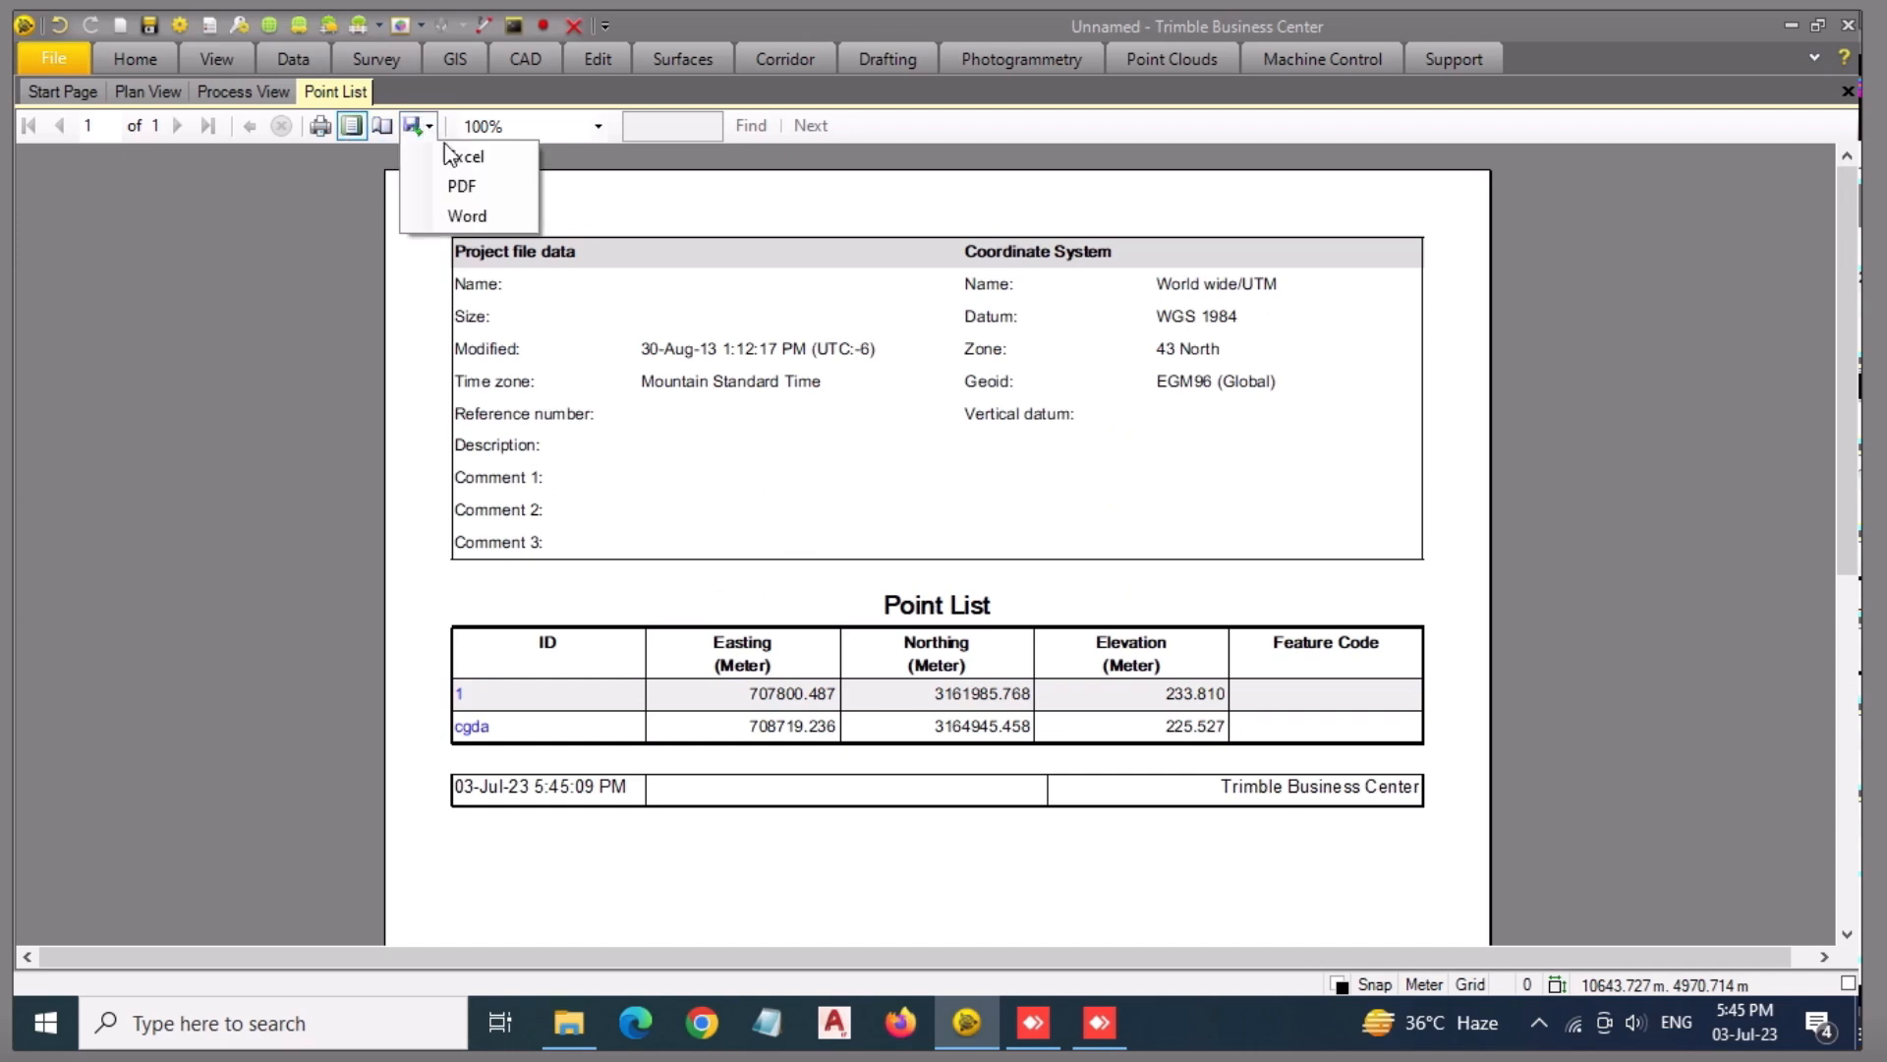
left_click(531, 197)
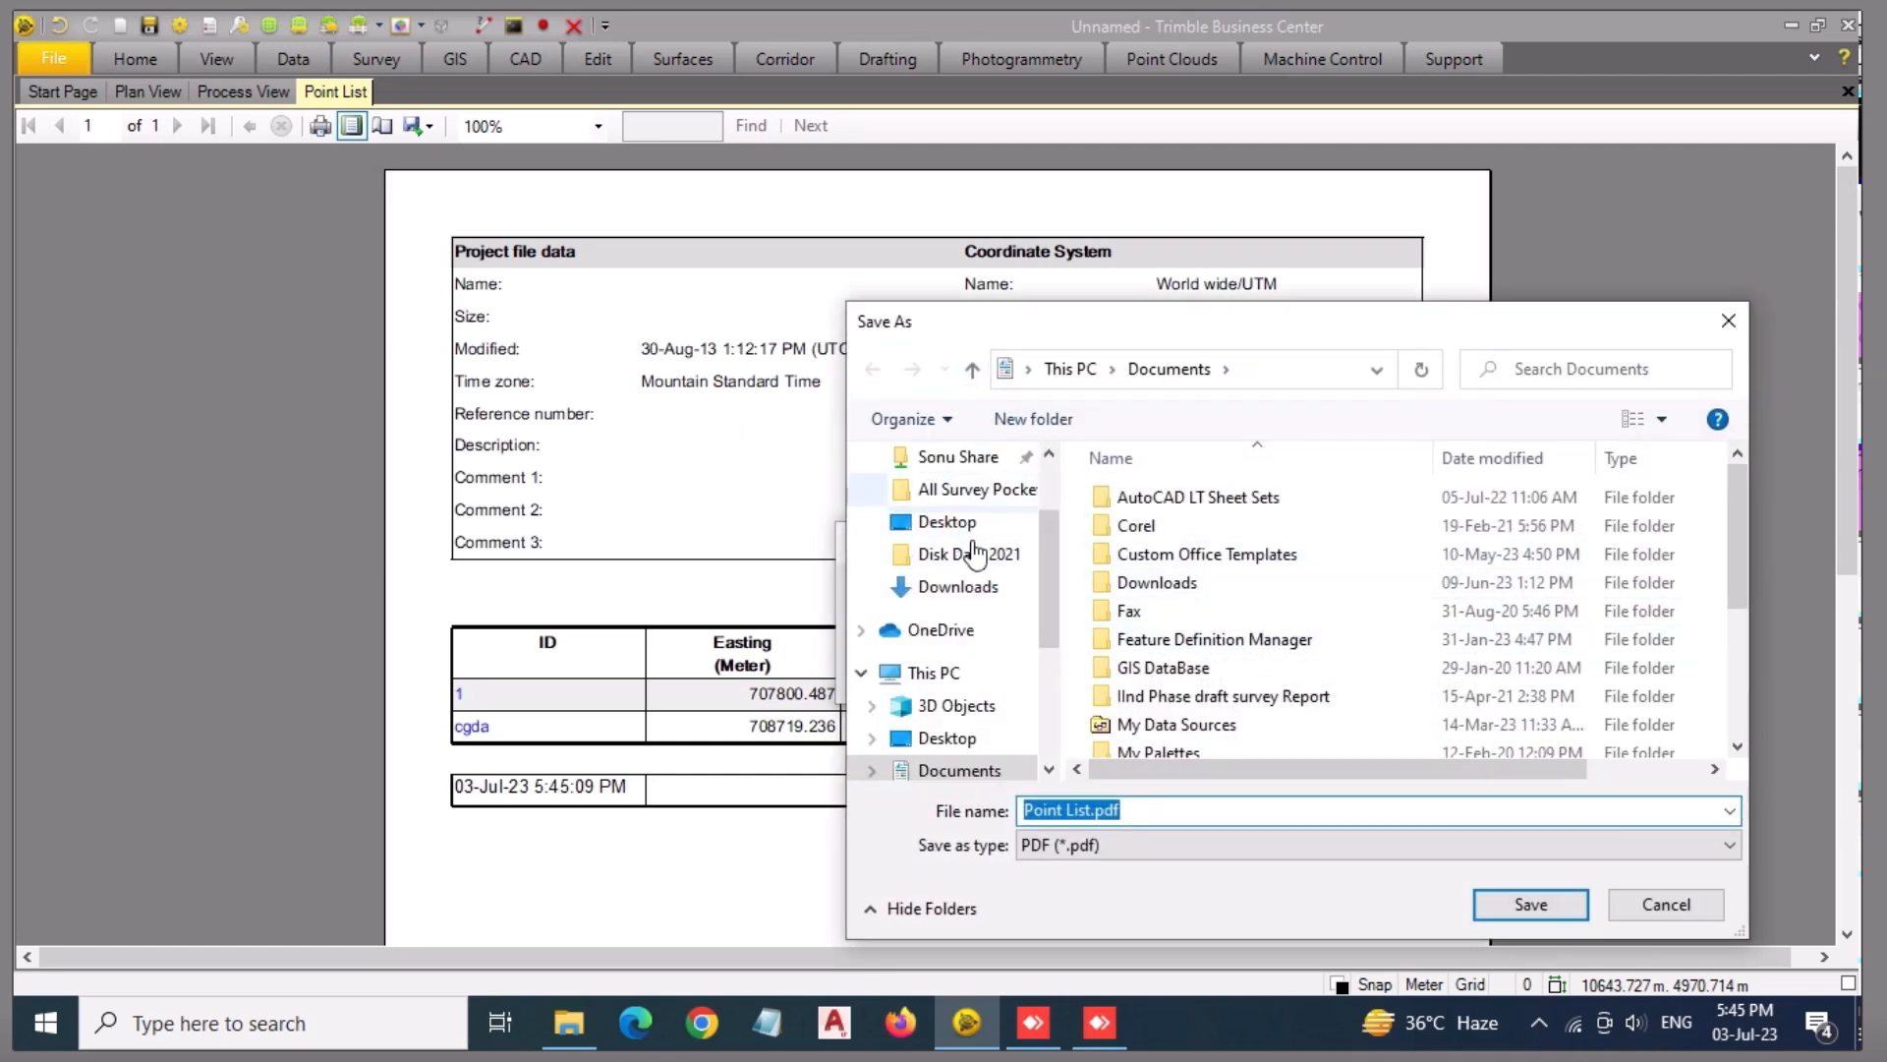
left_click(968, 586)
left_click(1108, 812)
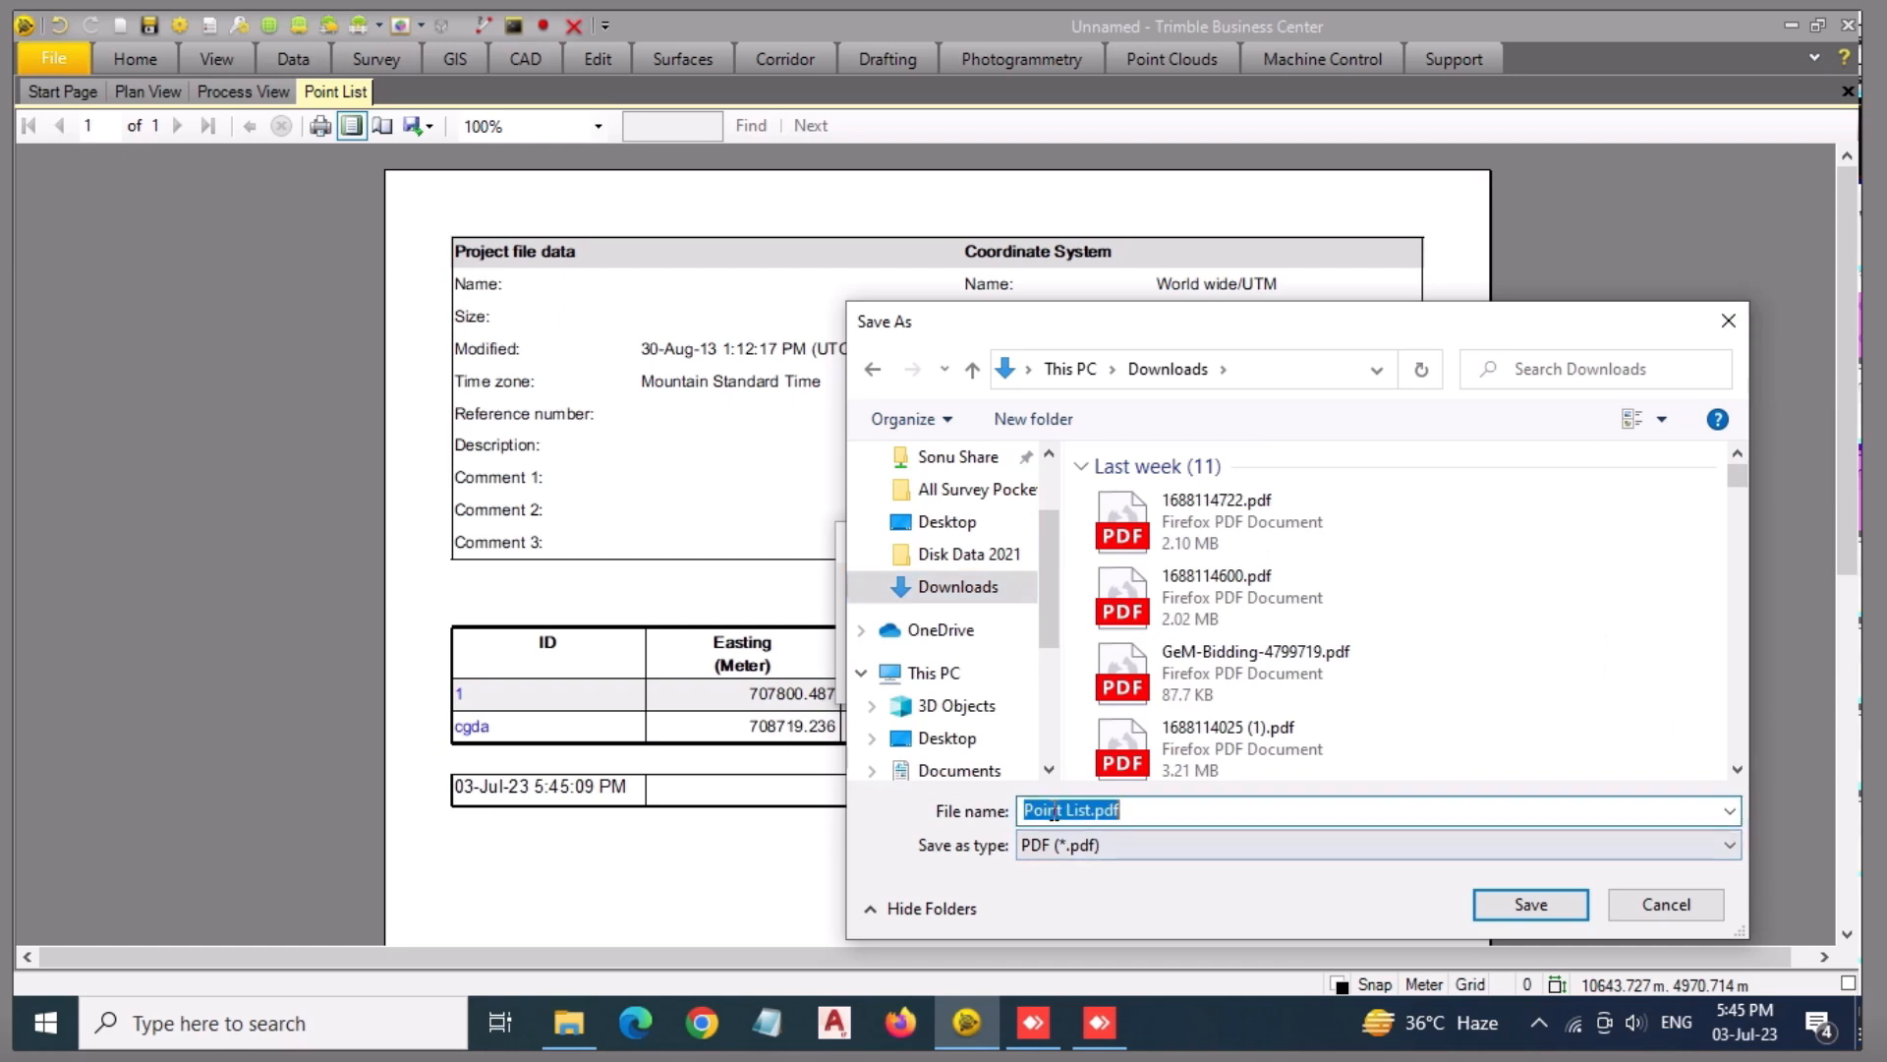
left_click(1027, 812)
type("SS")
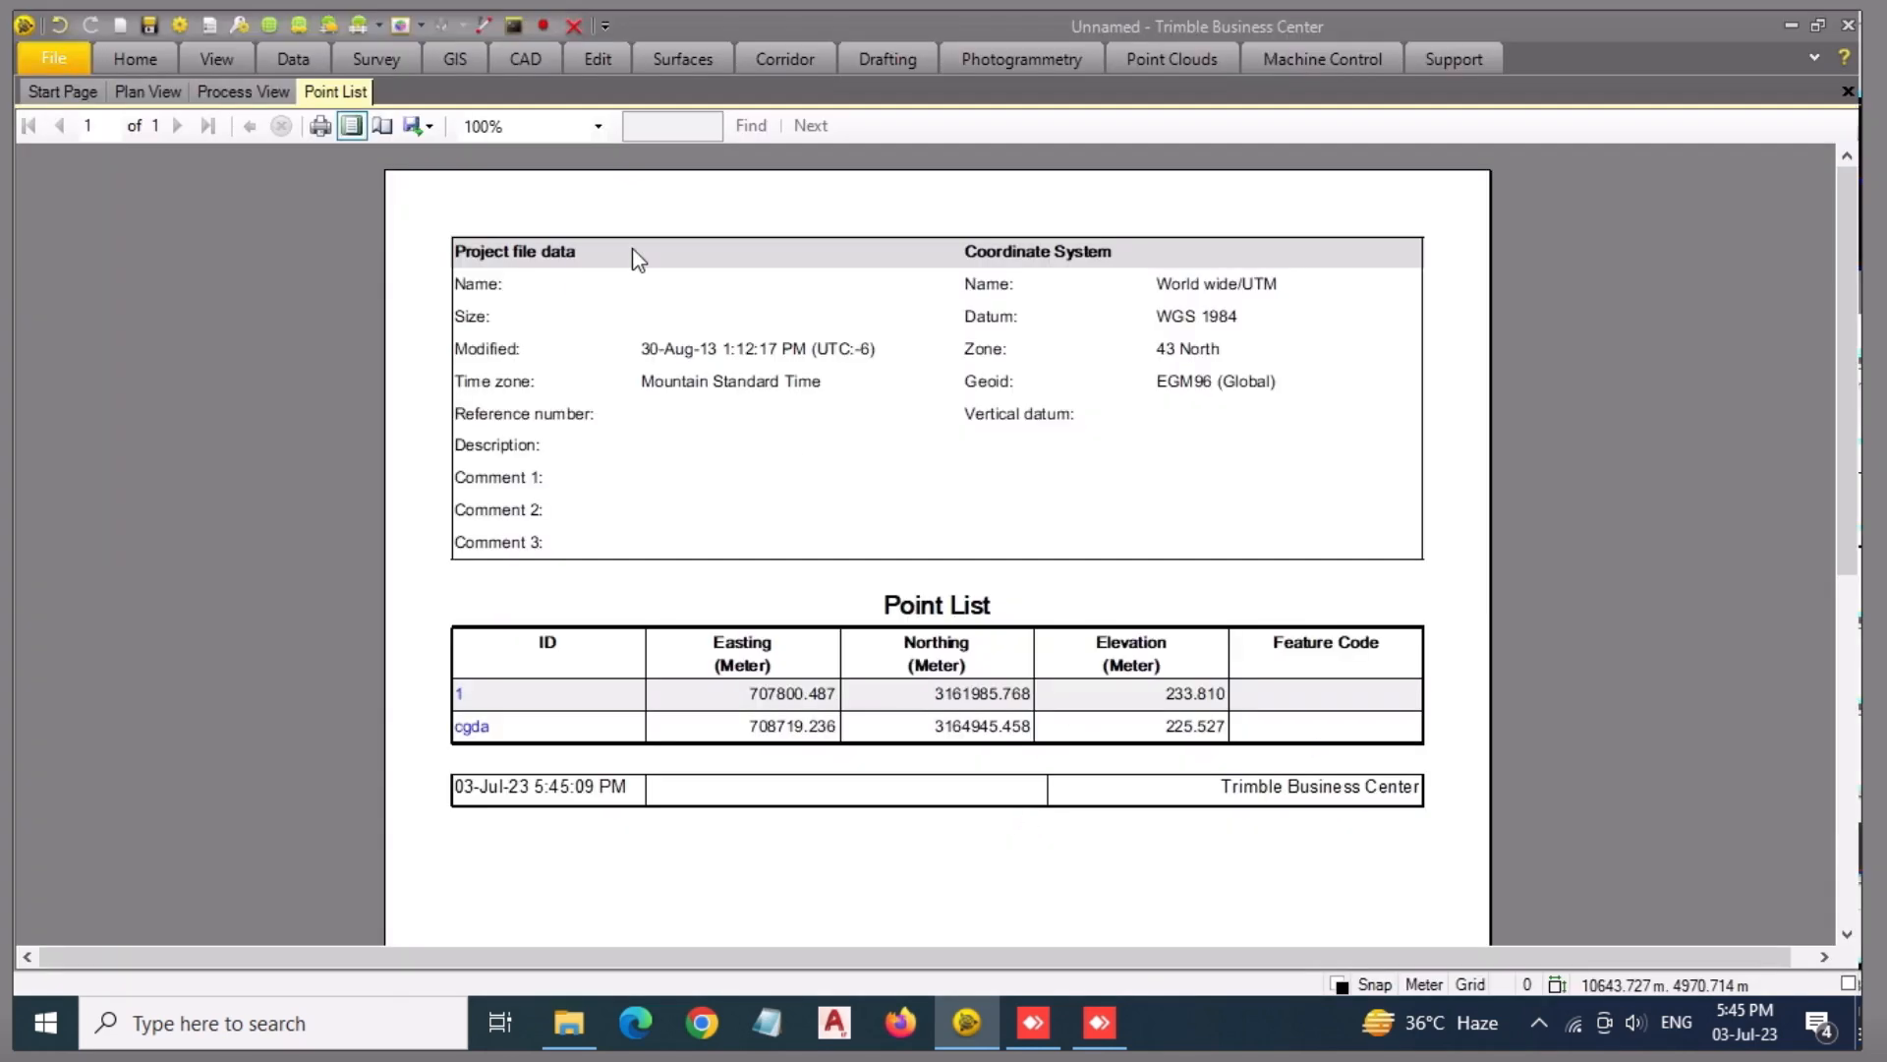
- In File Explorer, copy SS Point List.pdf from Downloads and paste it into the local DGPD Data ss folder
left_click(557, 1007)
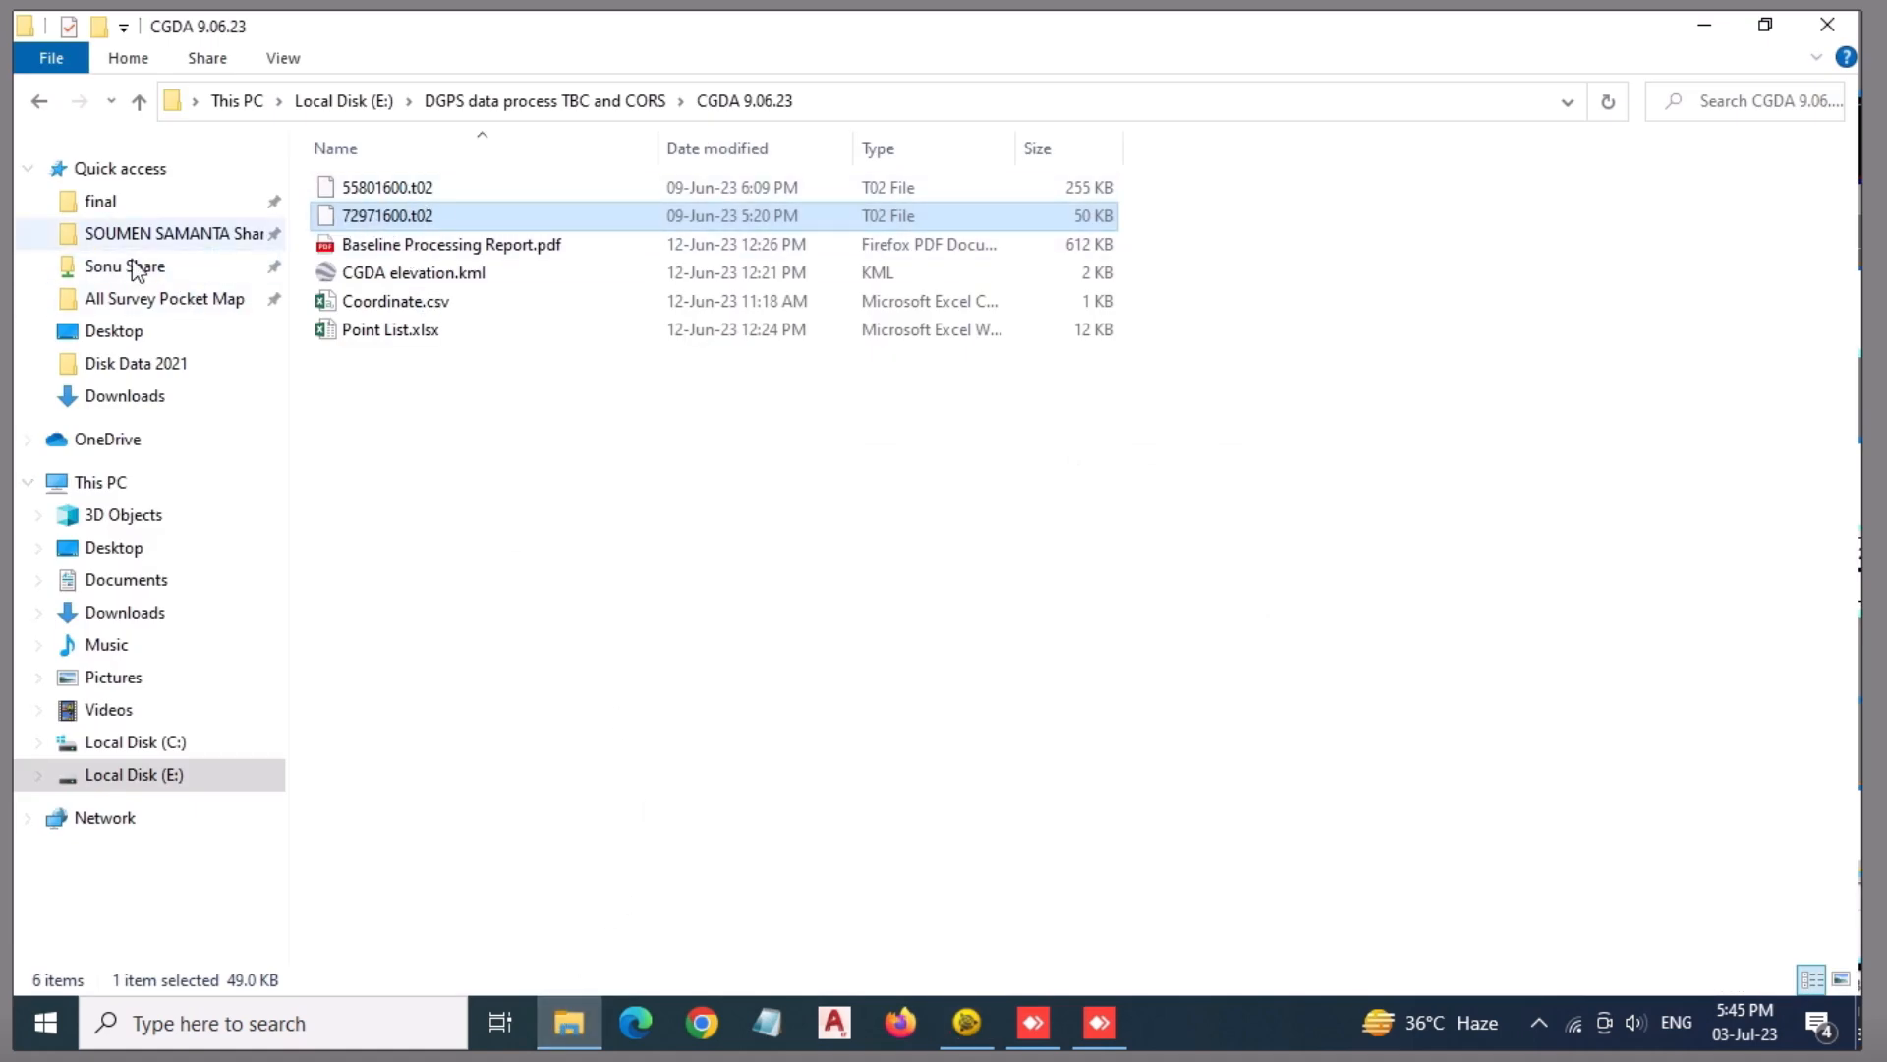
left_click(126, 397)
left_click(438, 173)
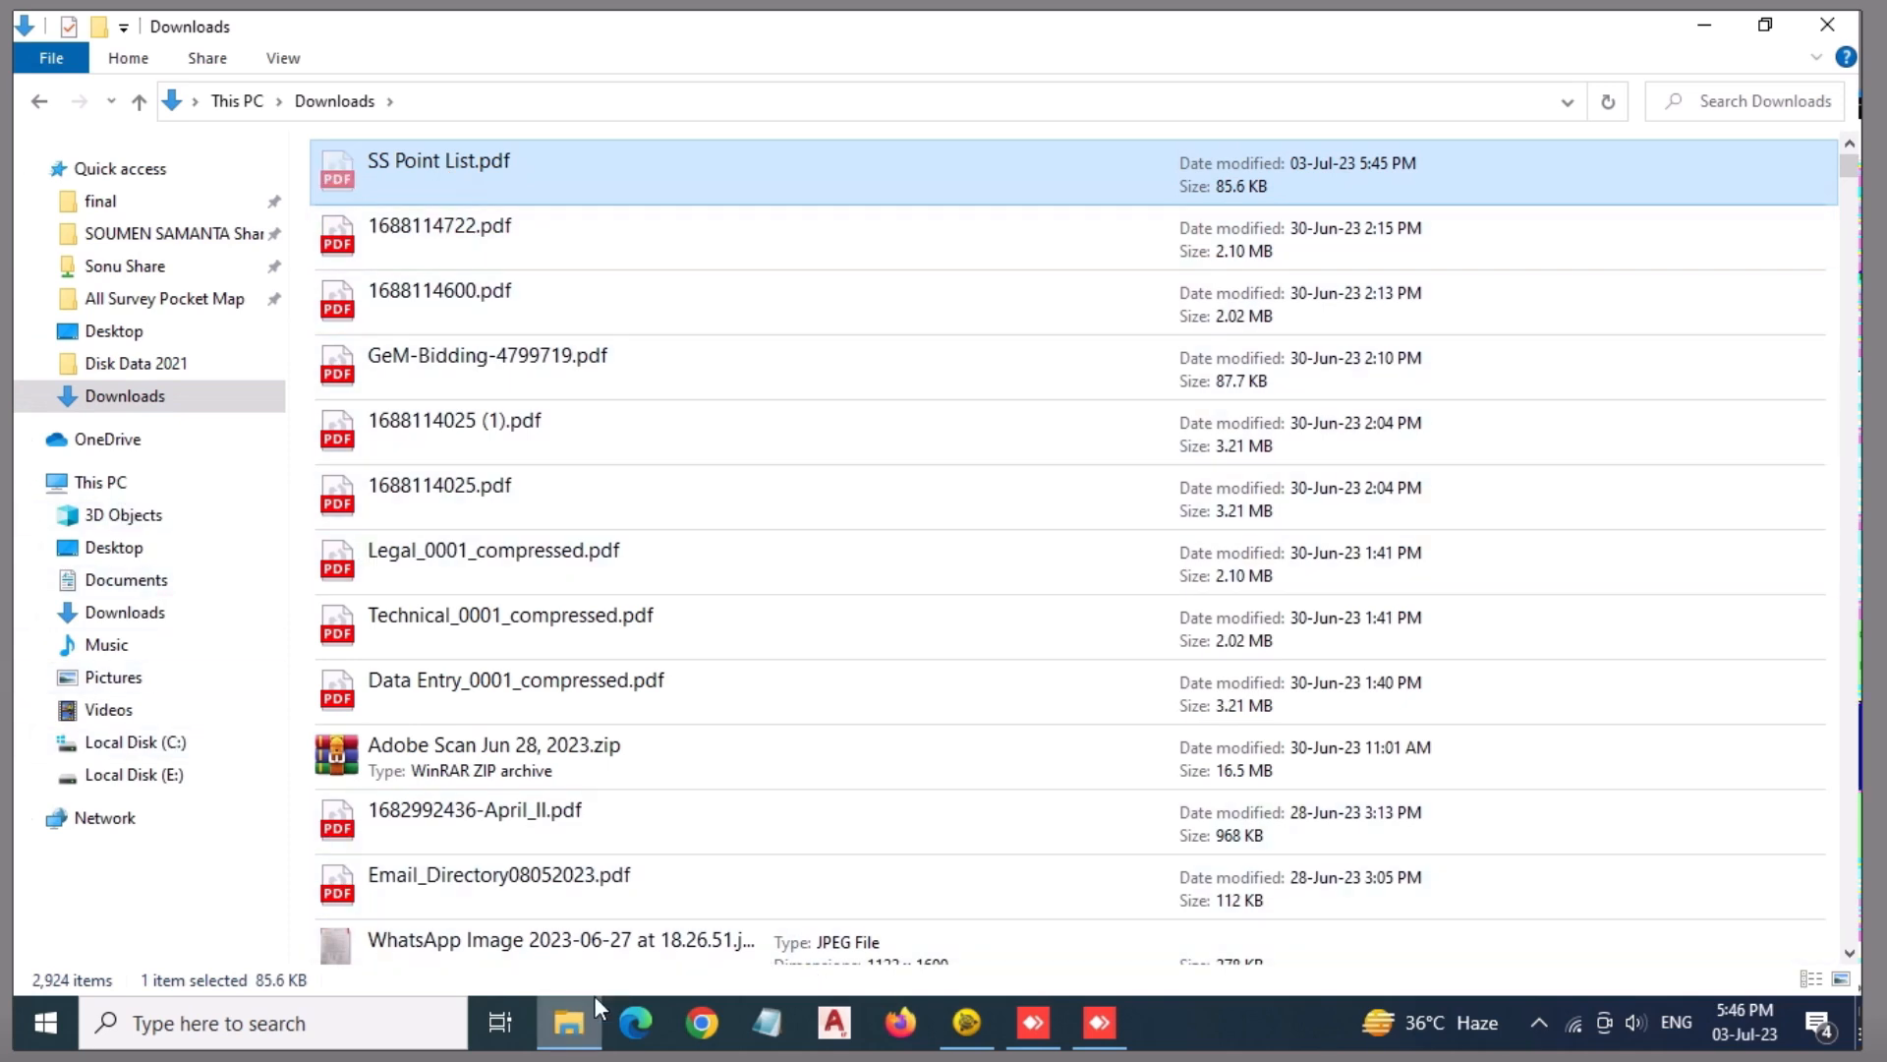
mouse_move(1000, 1057)
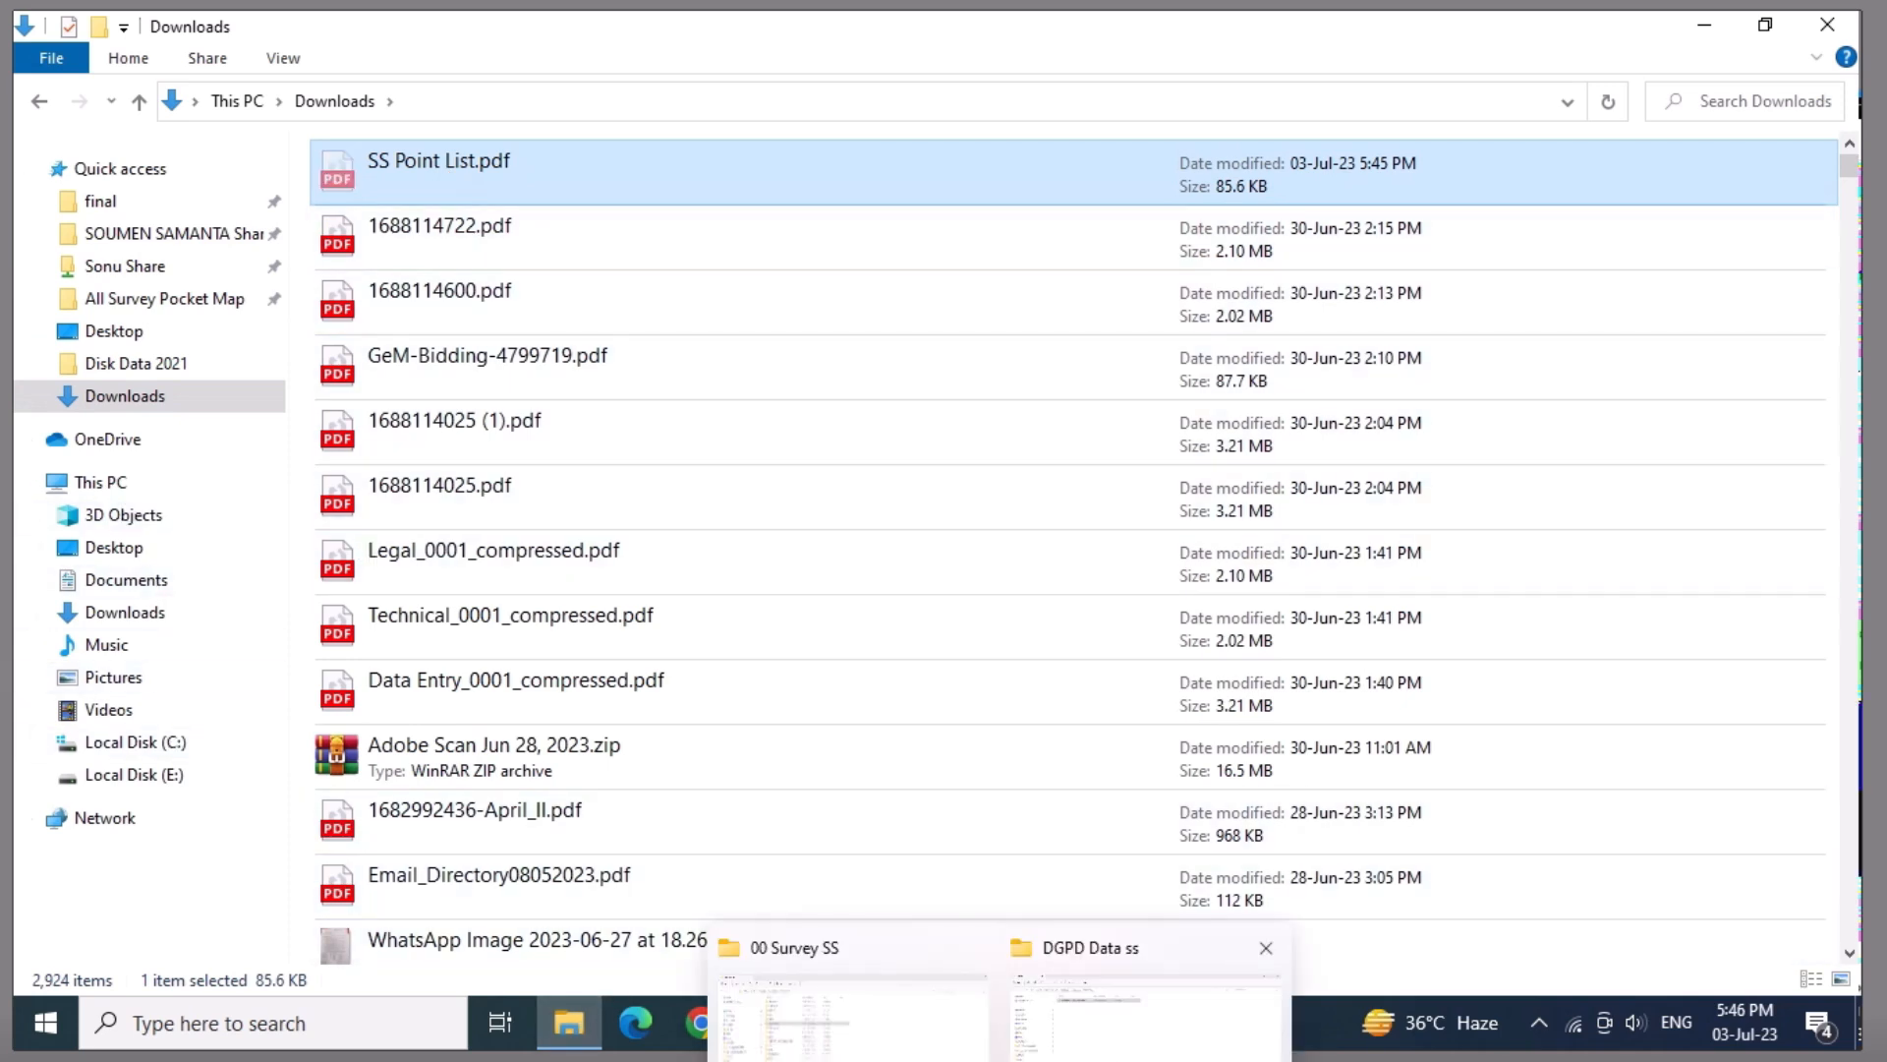
left_click(1107, 1047)
left_click(401, 246)
right_click(388, 200)
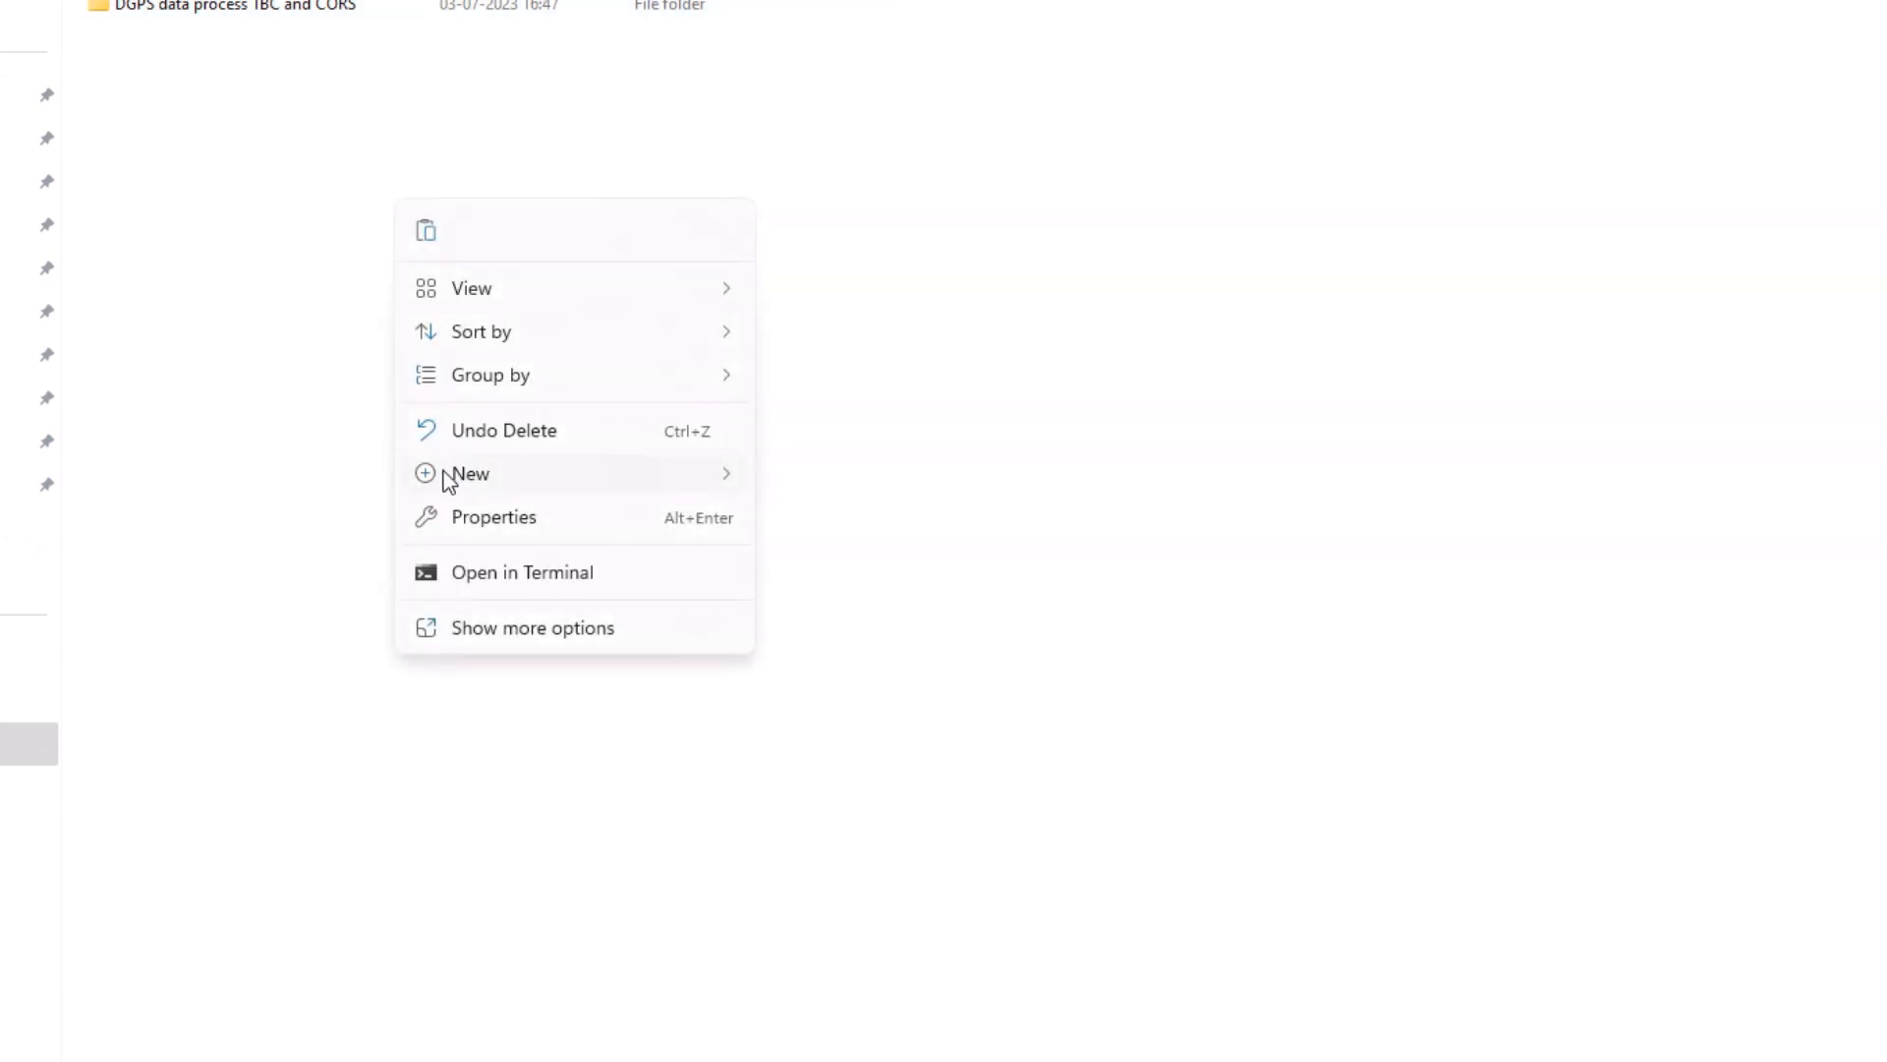
left_click(429, 236)
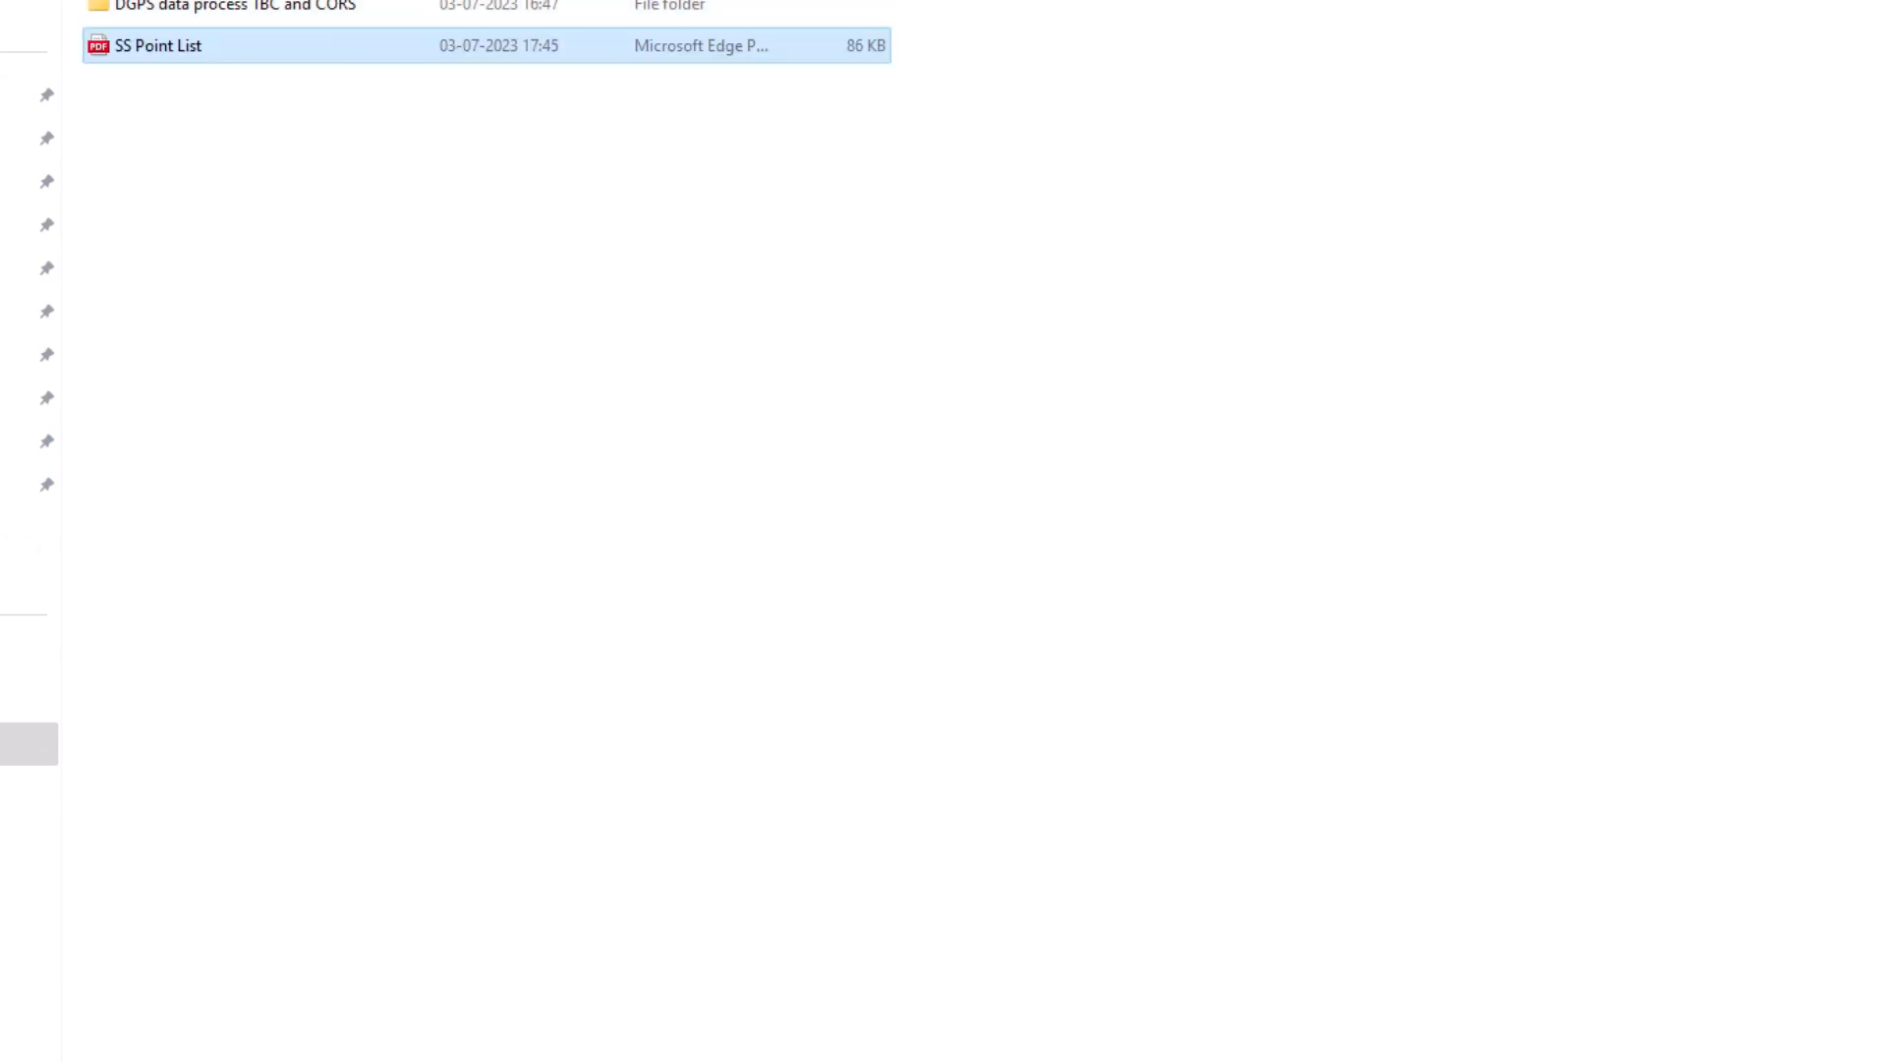
- Go up from the DGPD Data ss folder, open the CGDA 9.06.23 folder and select 72971600.t02
key("alt+Up")
double_click(207, 213)
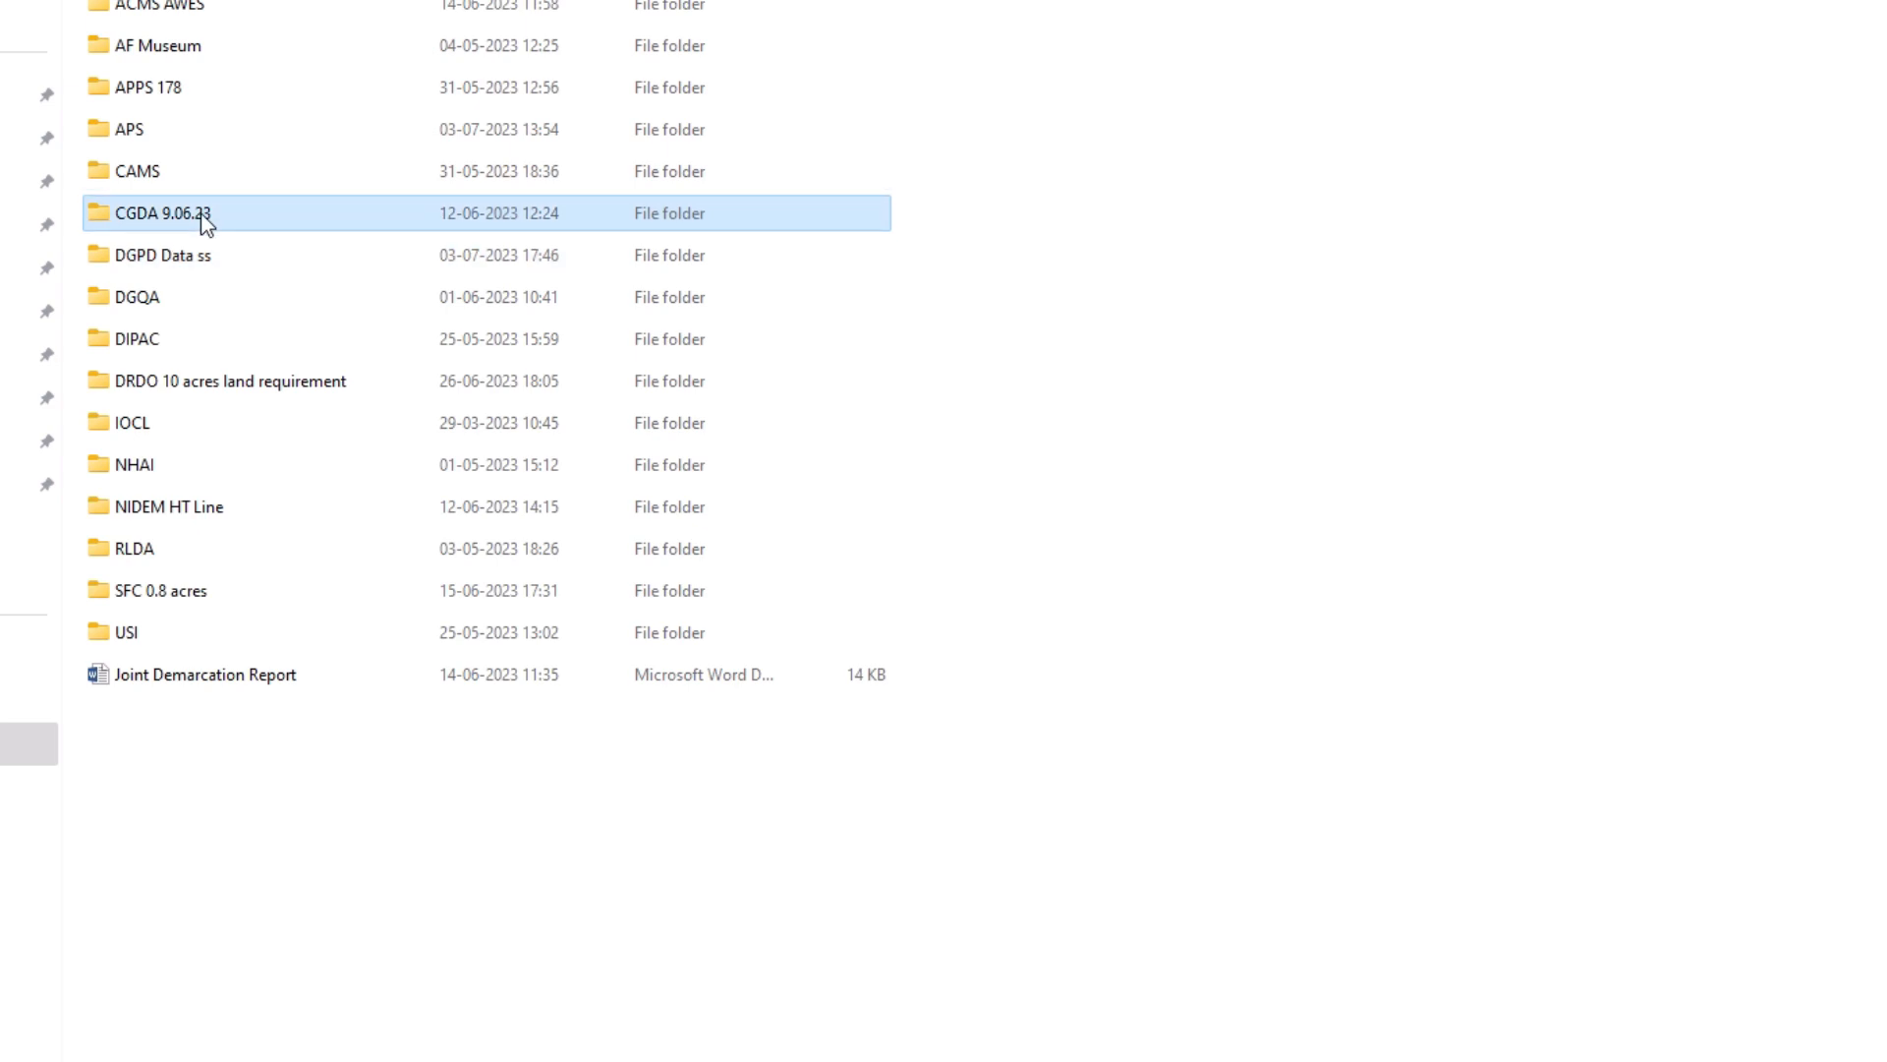
left_click(224, 39)
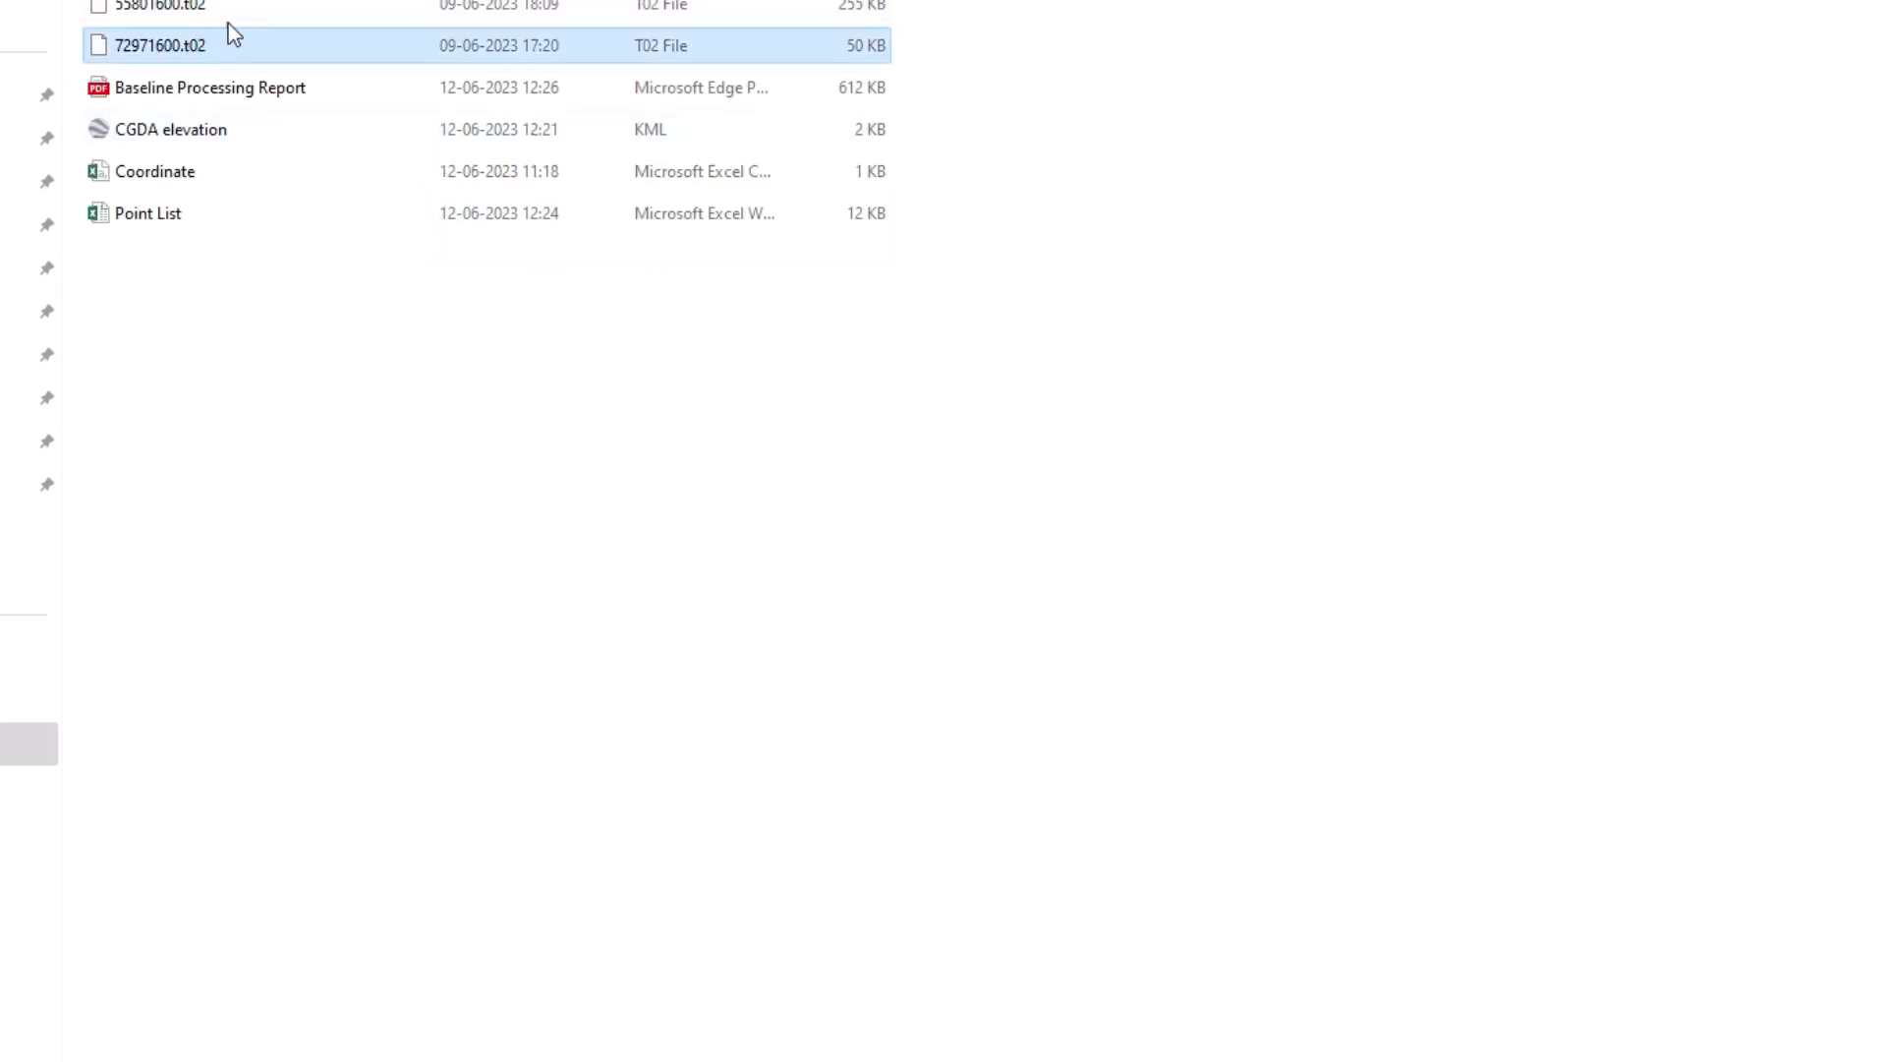
- Switch to the Trimble Pivot Web orders page in the browser and download the PDF report for 72971600.t02
mouse_move(1118, 1056)
left_click(1117, 1012)
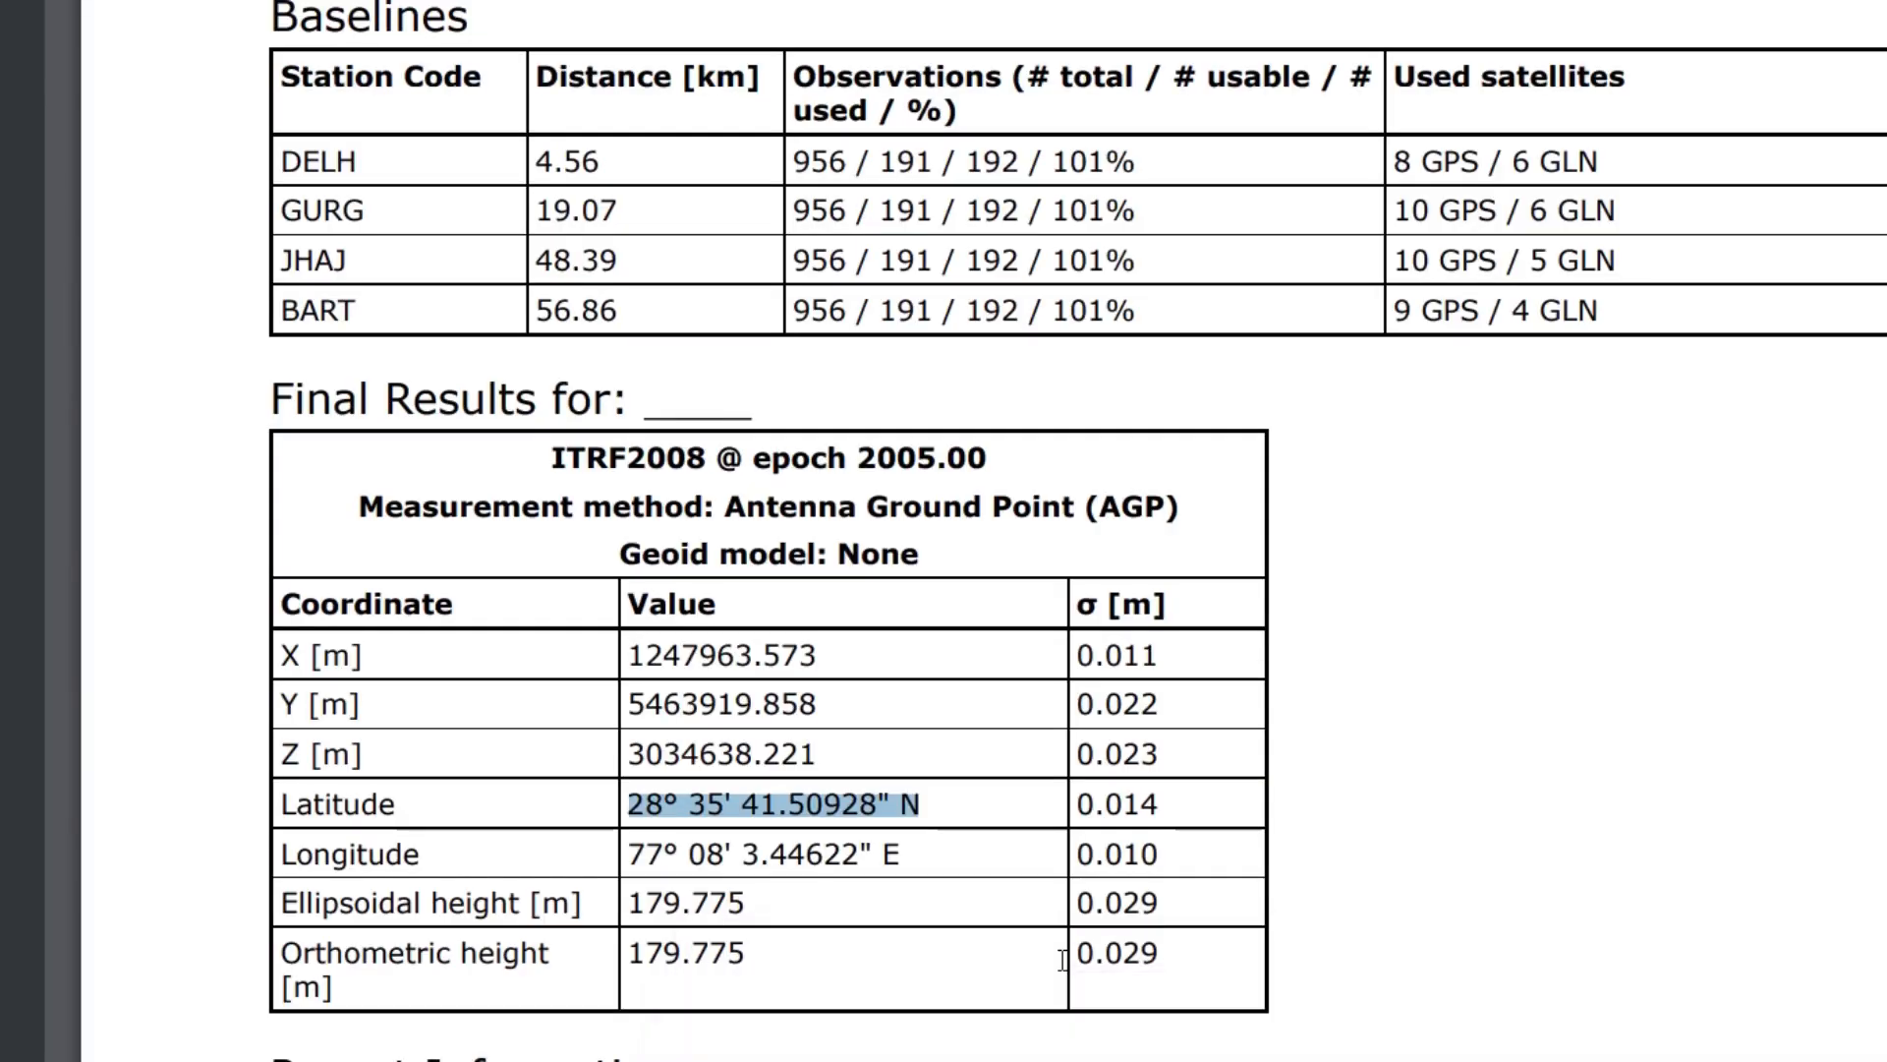
key("alt+Tab")
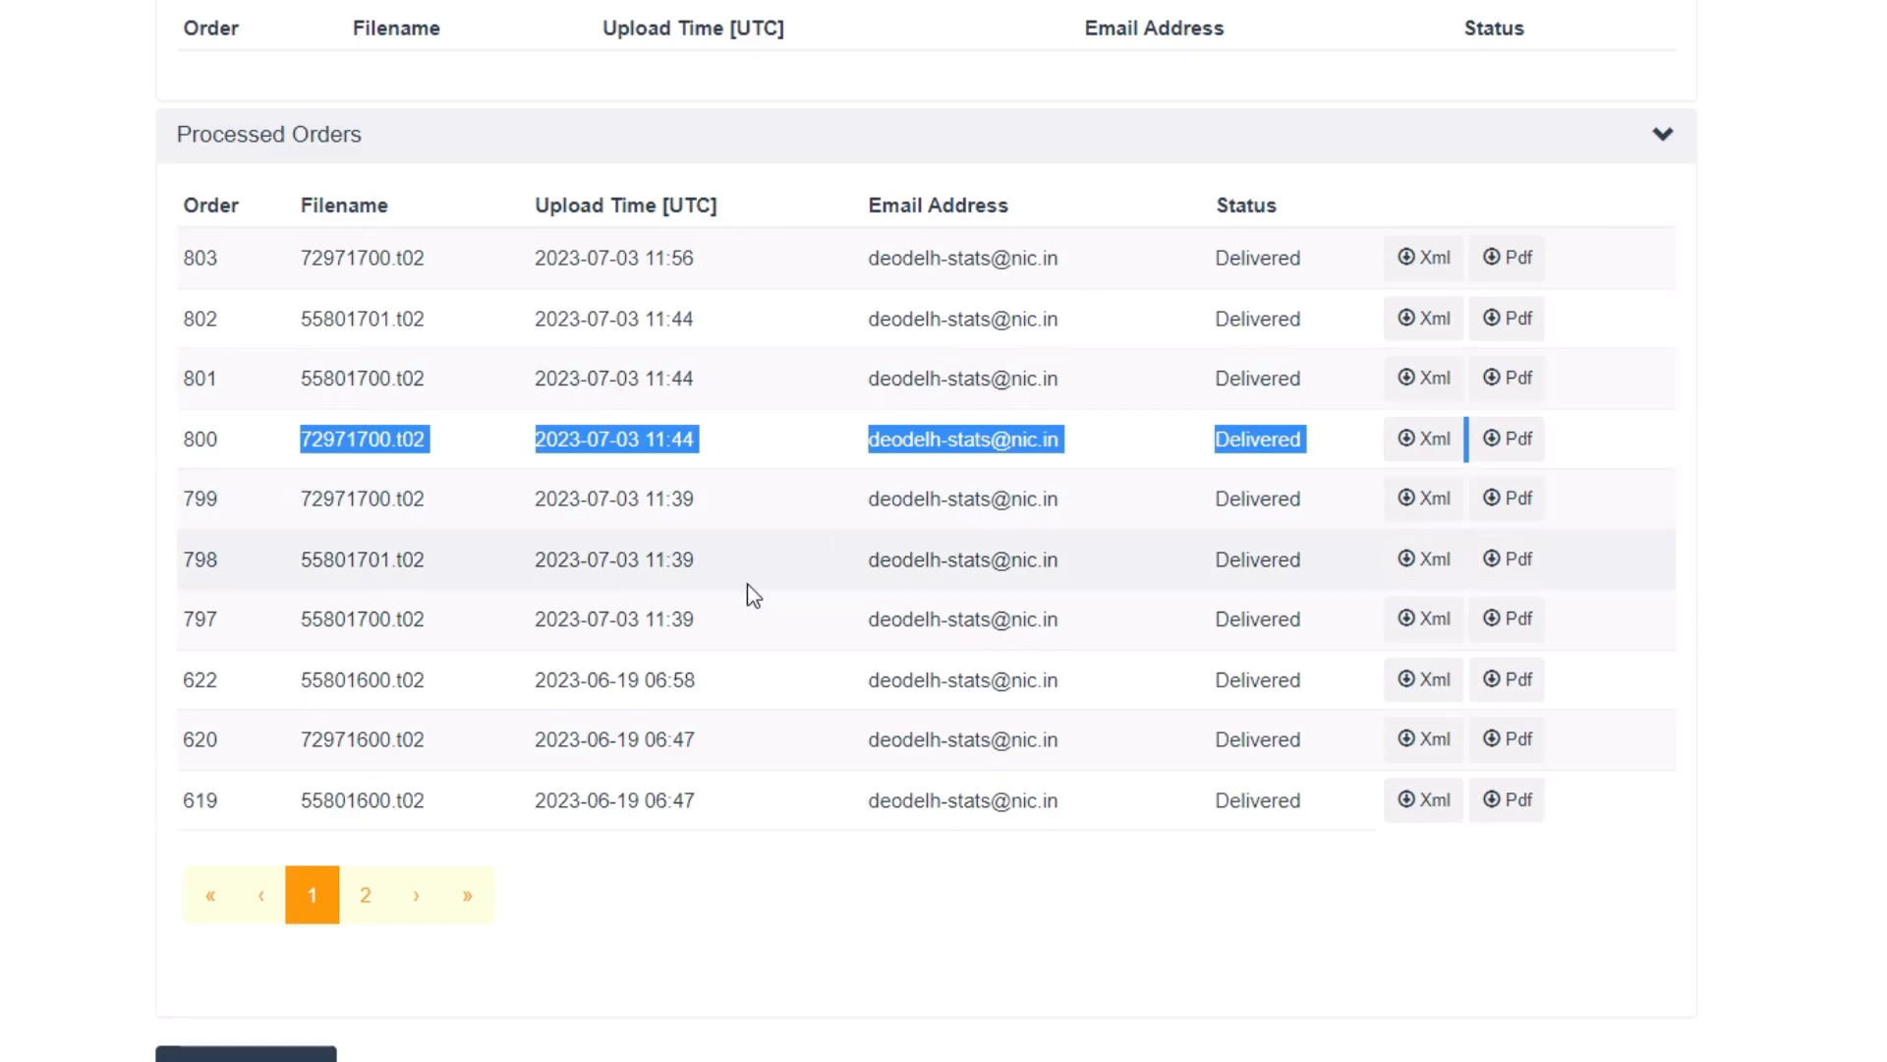
left_click(69, 661)
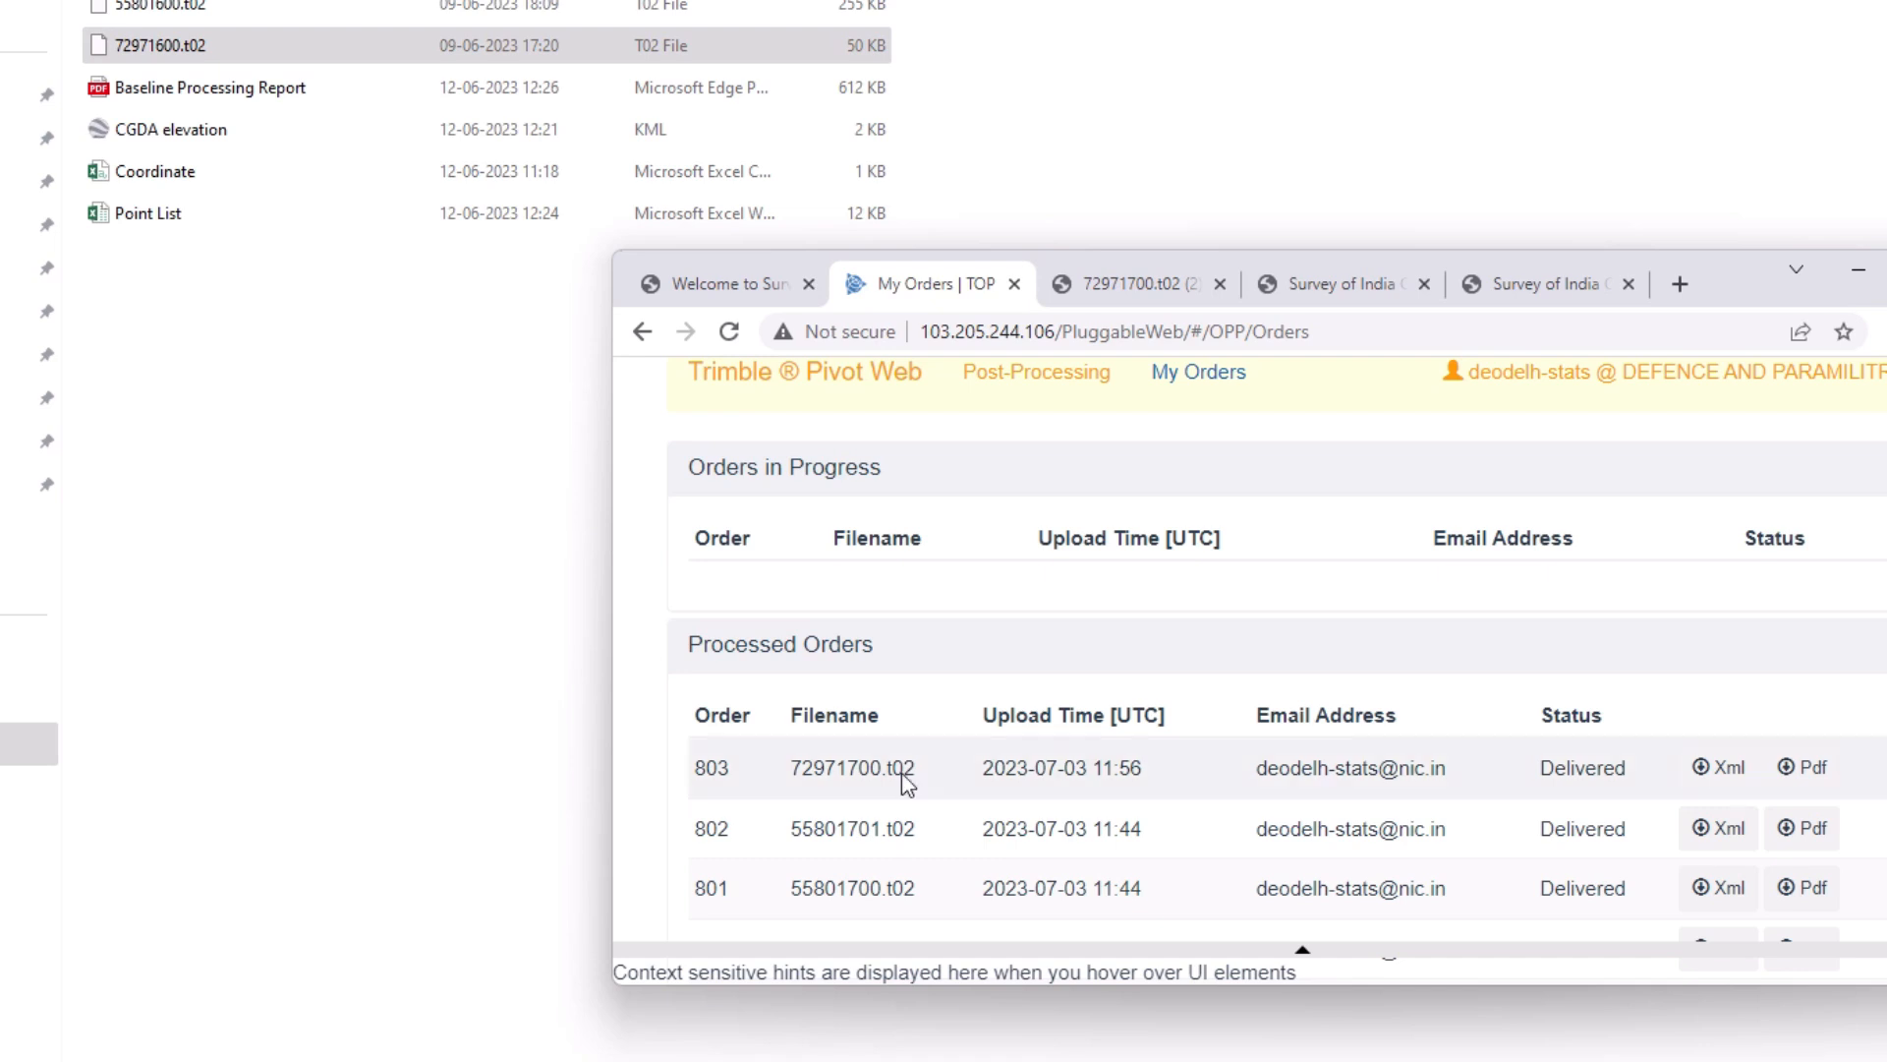
scroll(870, 786, "down", 1)
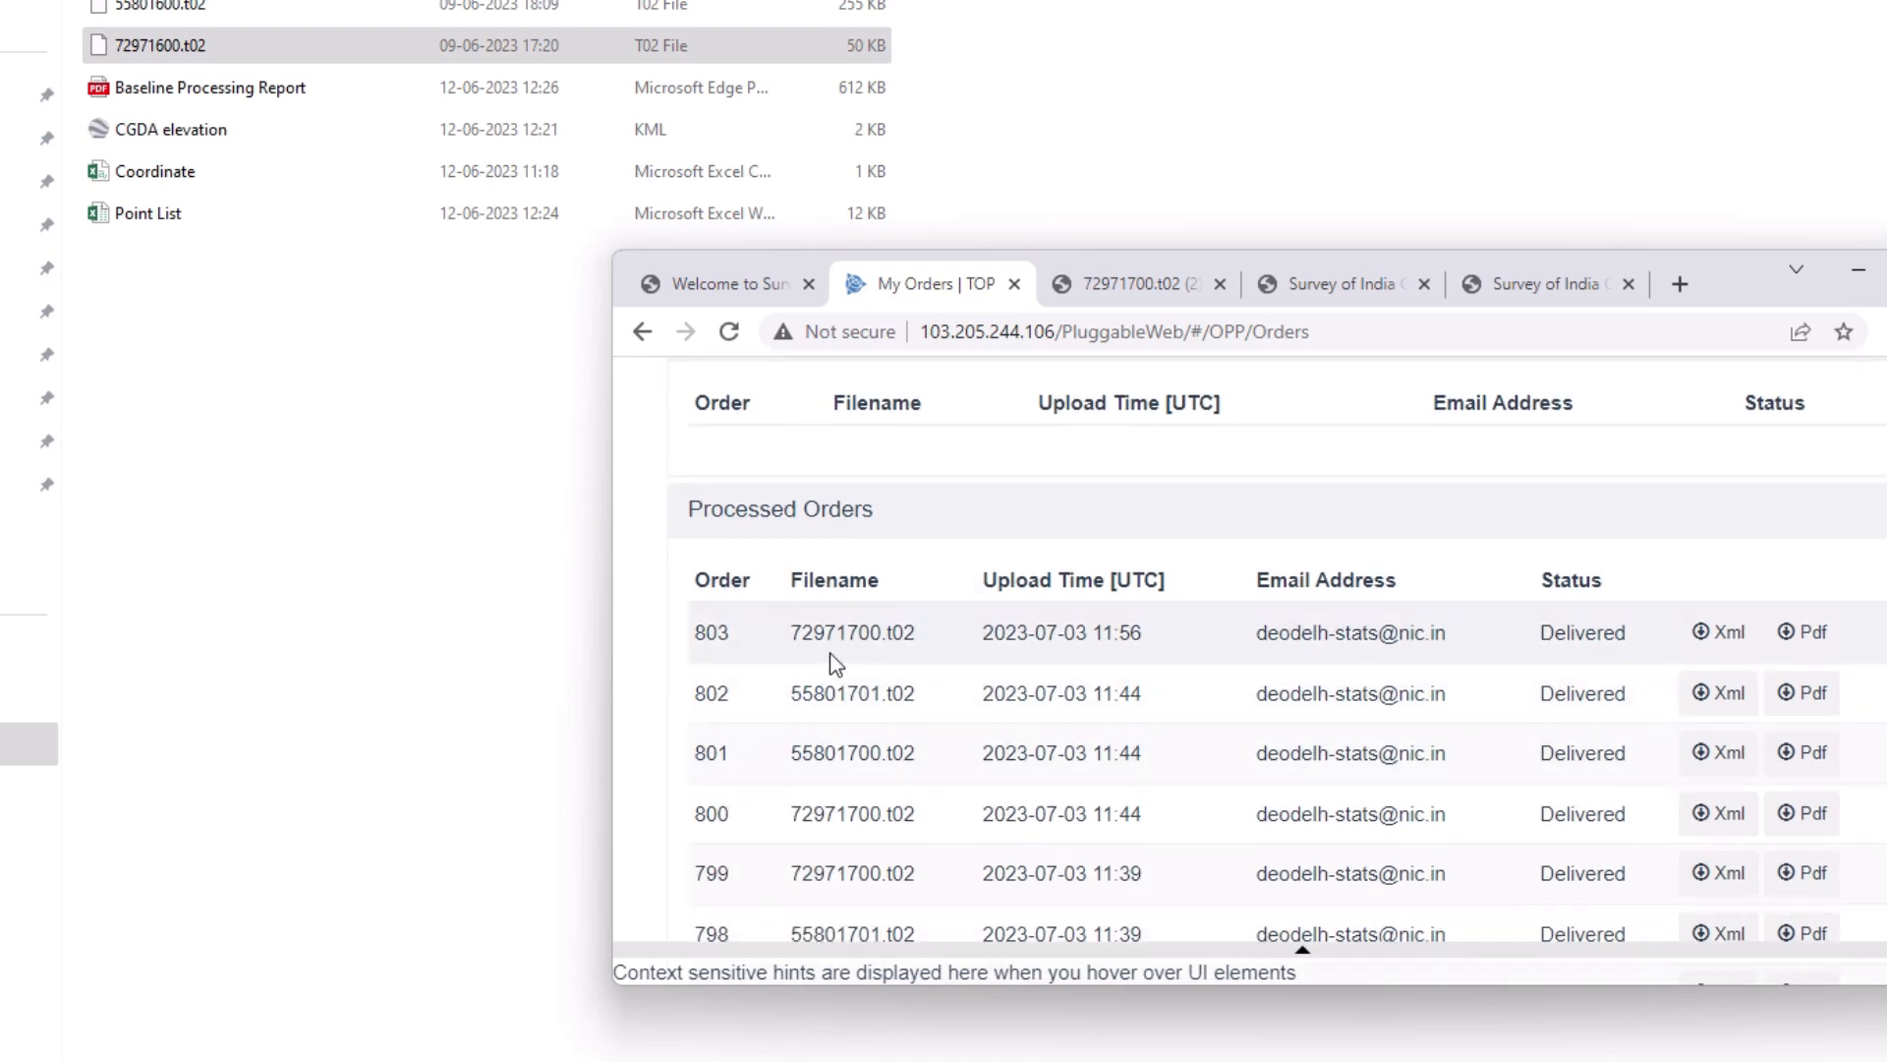
scroll(856, 644, "down", 4)
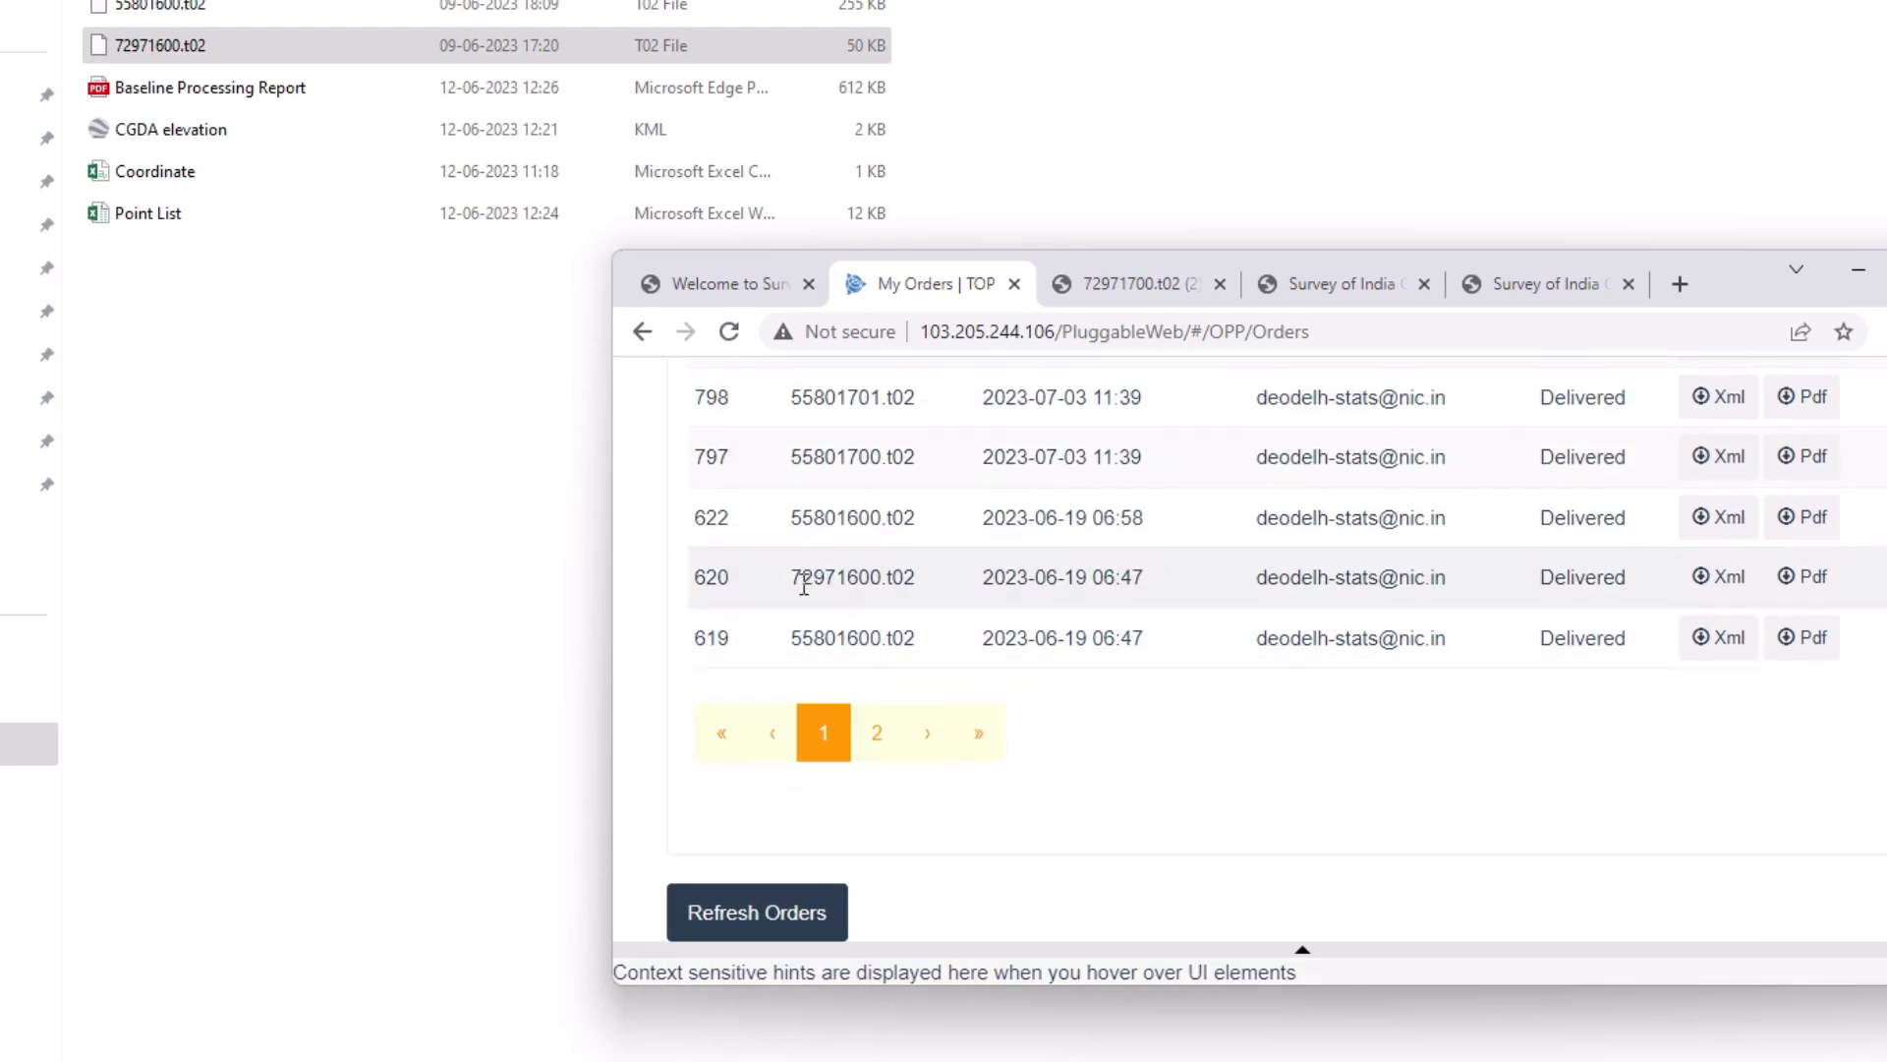
left_click_drag(822, 584, 959, 600)
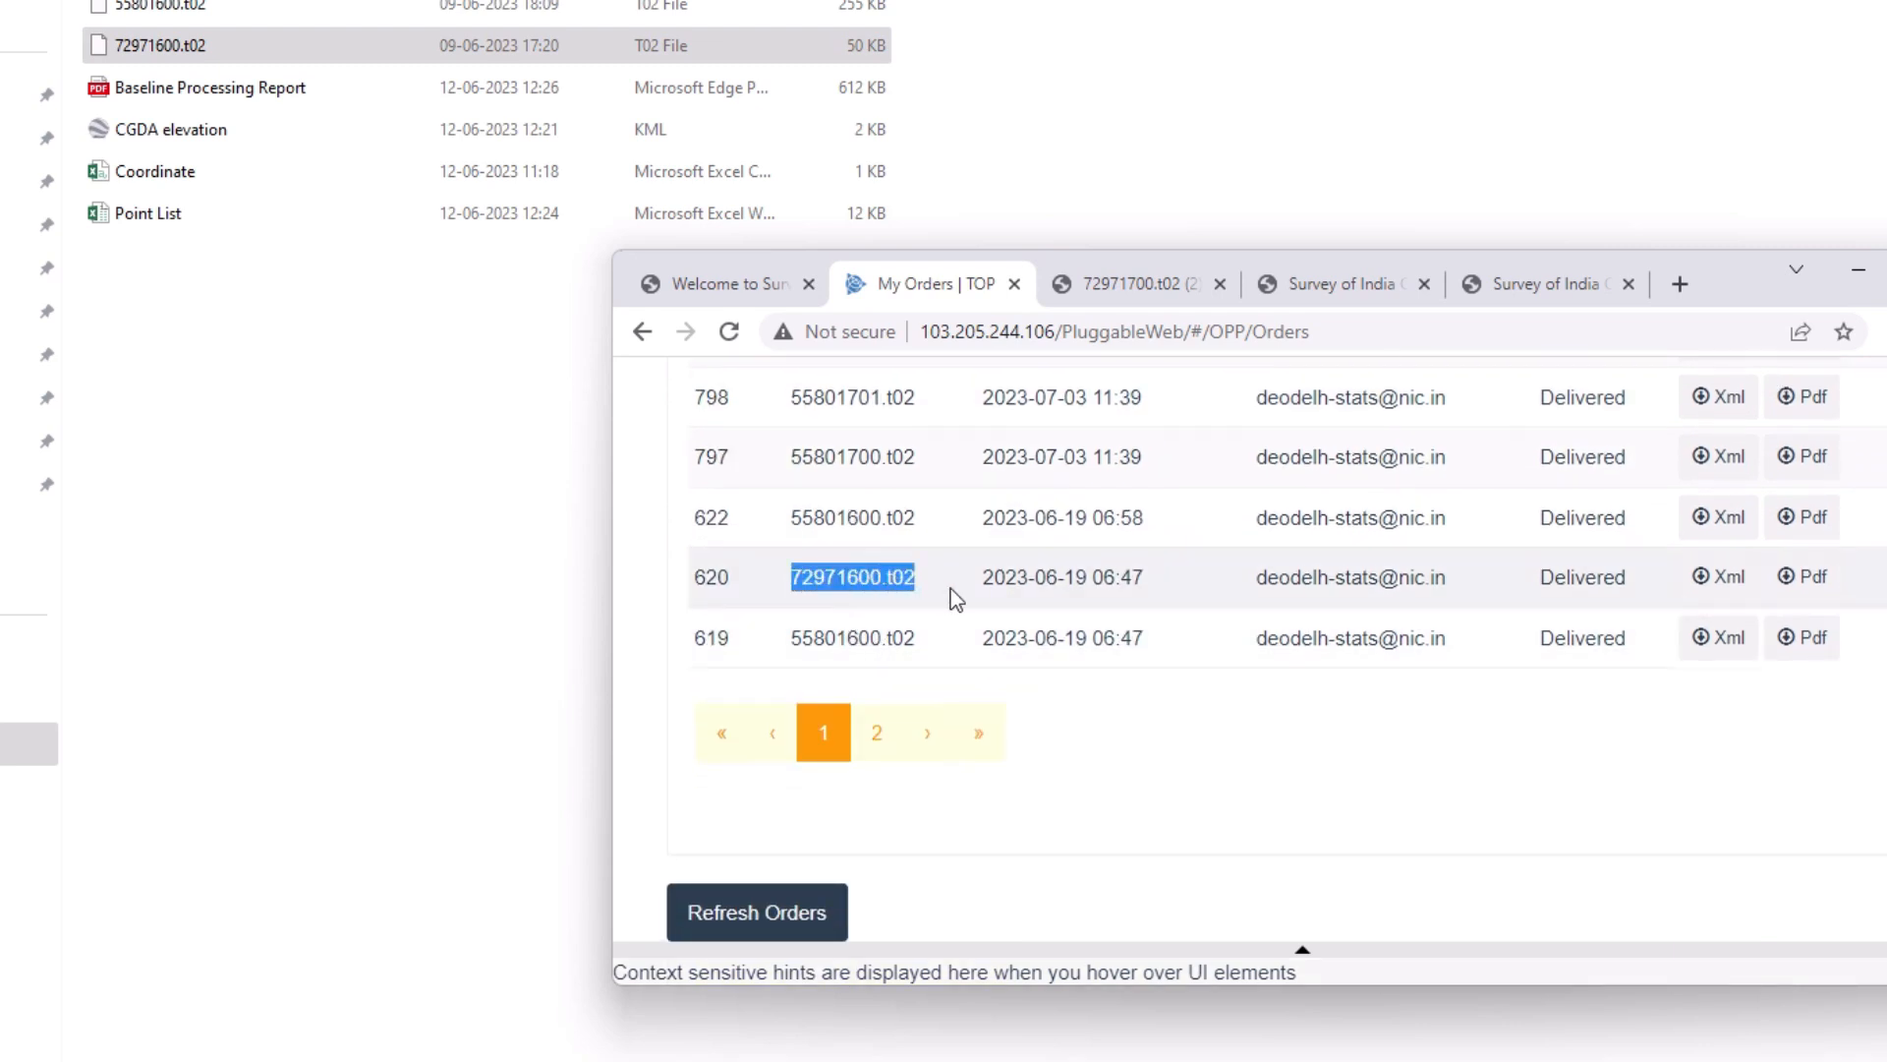
left_click(1804, 578)
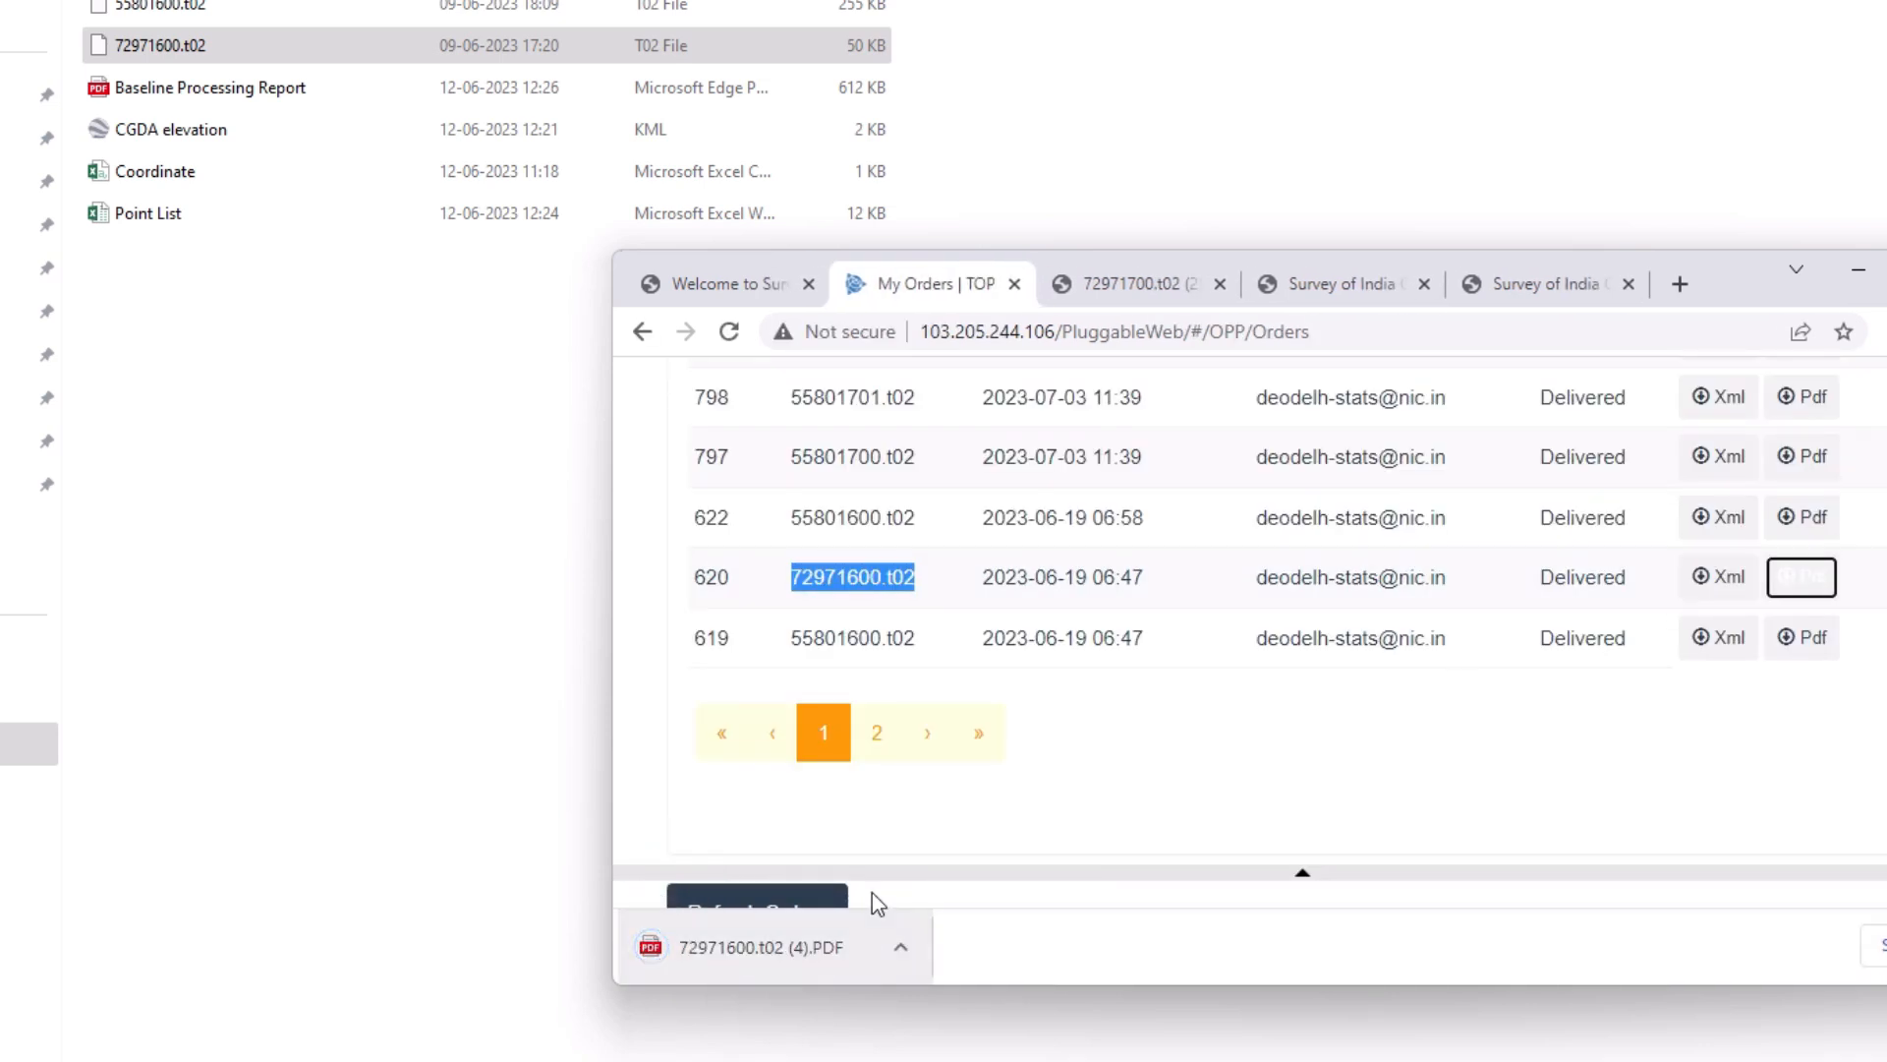
- Open the downloaded 72971600.t02 post-processing report and examine the latitude and longitude in its final results
key("F11")
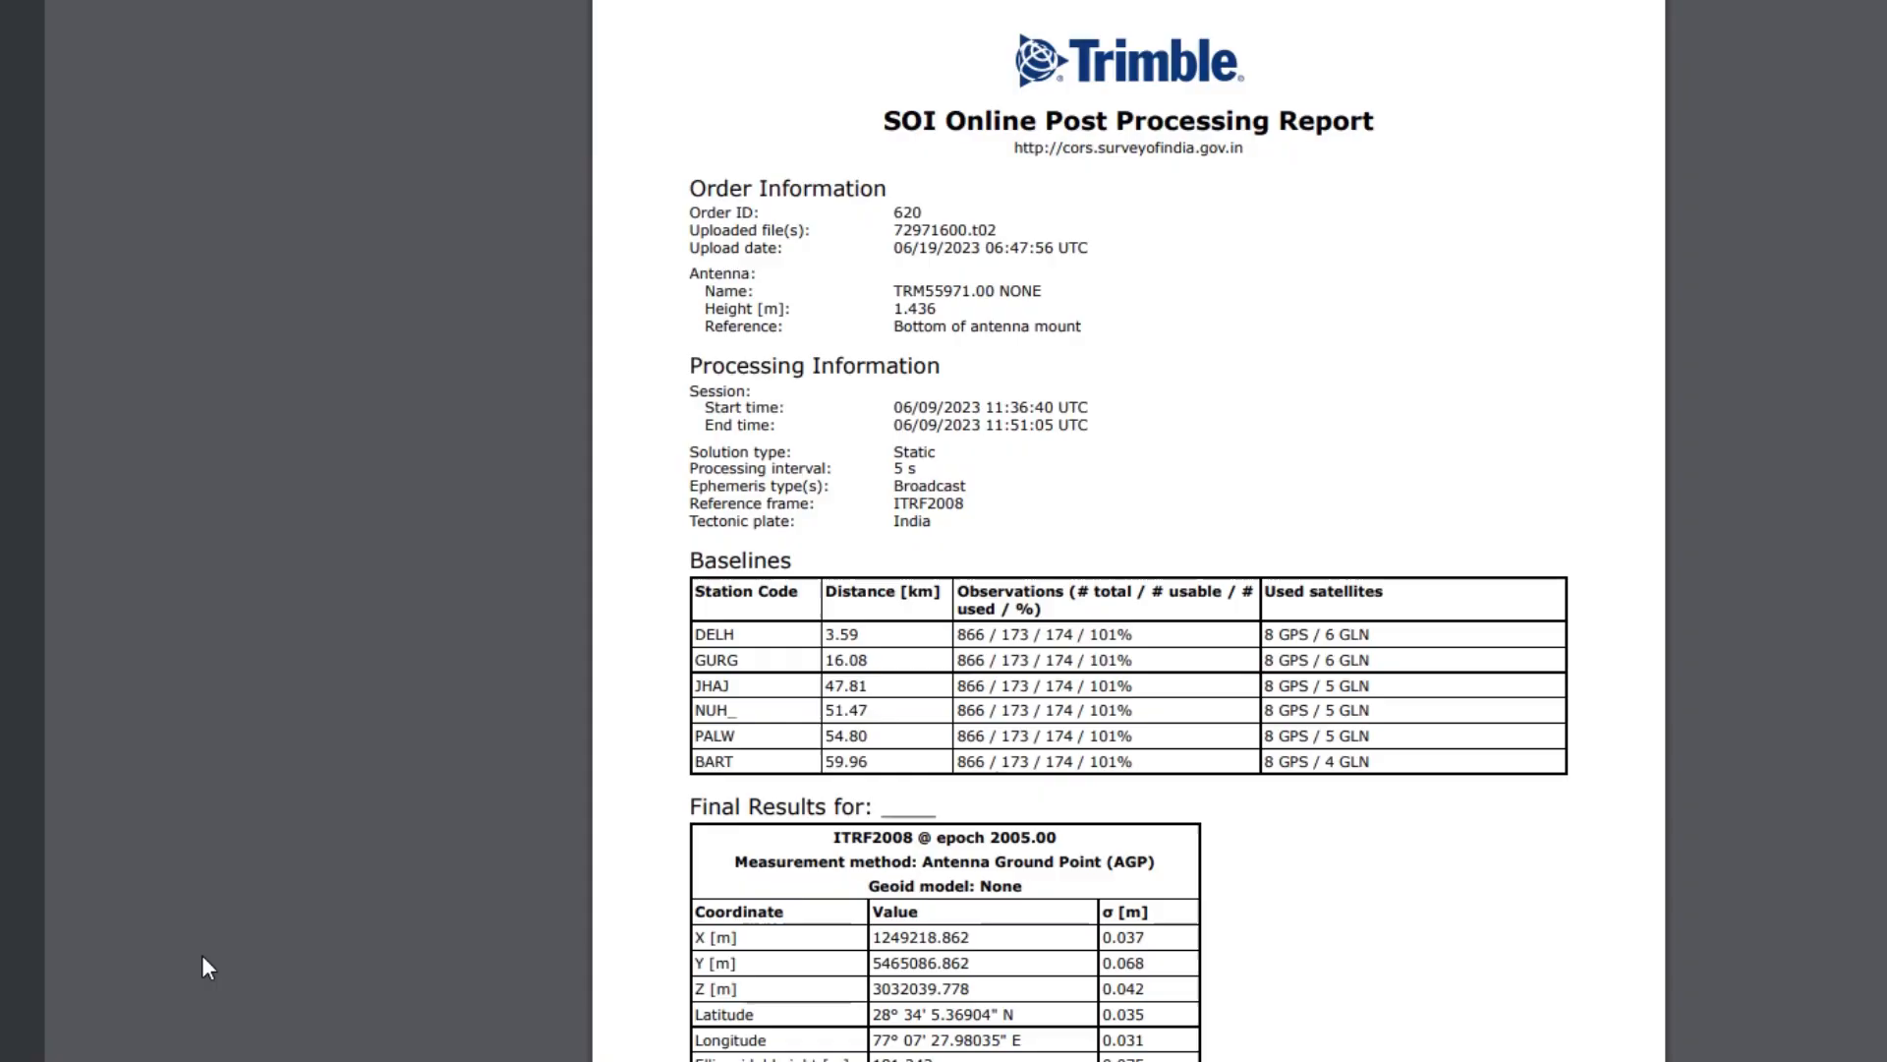
scroll(967, 614, "down", 4)
left_click_drag(872, 634, 1025, 712)
scroll(1027, 626, "up", 1)
left_click(874, 718)
mouse_move(873, 706)
left_mouse_down()
mouse_move(1011, 700)
mouse_move(939, 735)
mouse_move(885, 731)
left_mouse_up()
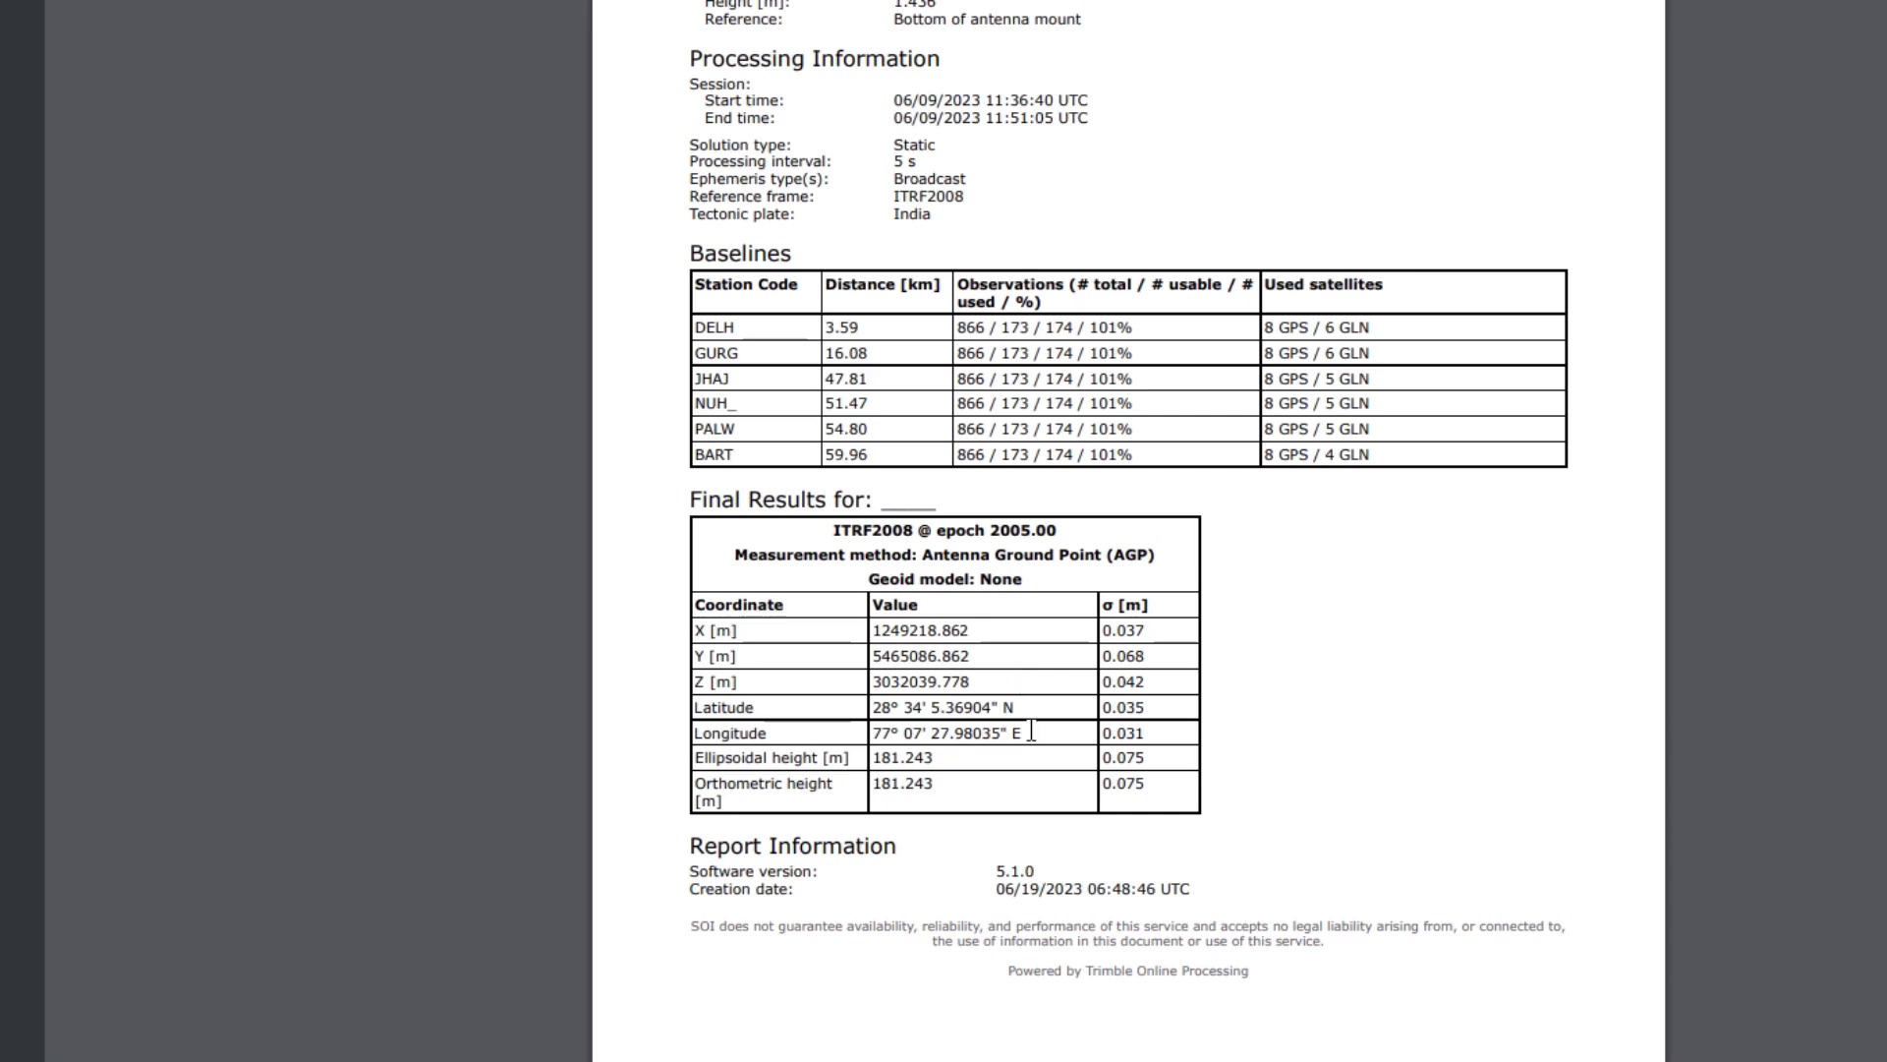
left_click_drag(1031, 732, 898, 732)
left_click_drag(1020, 707, 871, 707)
left_click_drag(1032, 732, 900, 733)
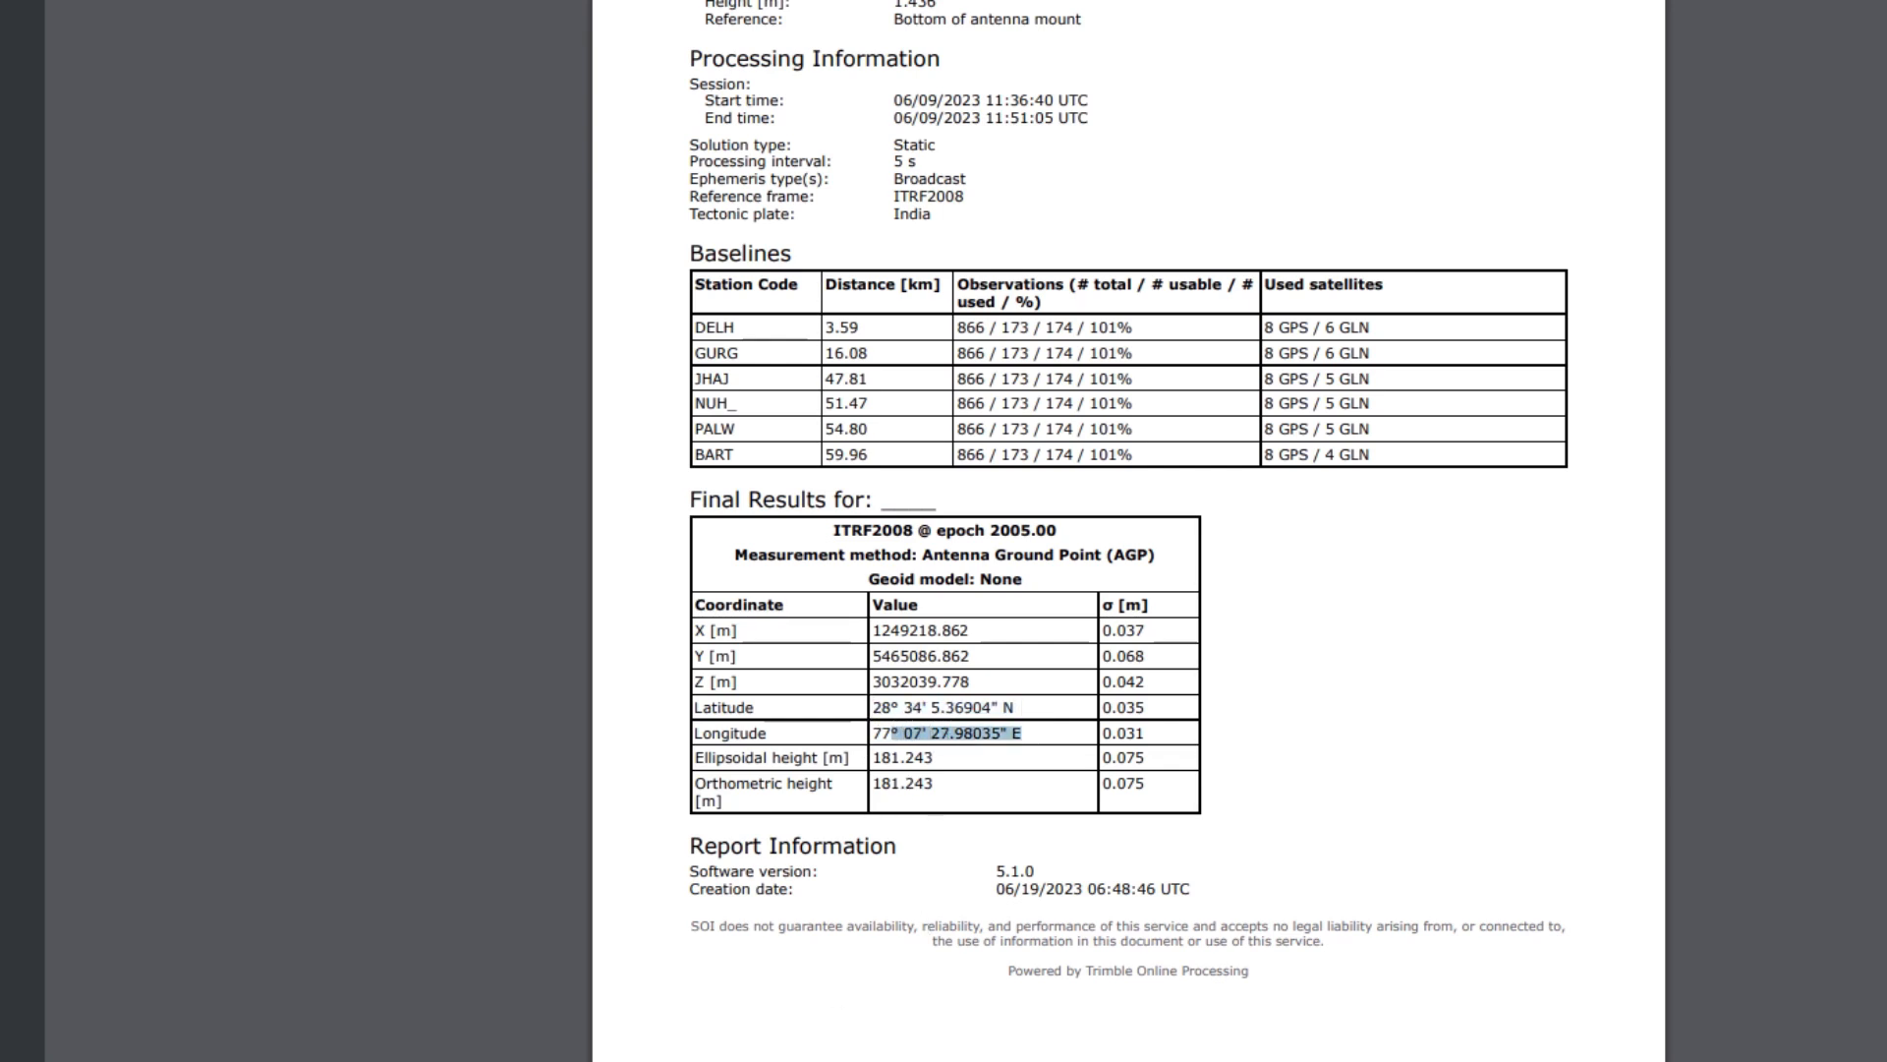
- Switch to Google Earth Pro and fly to the saved TRIMBLE placemark
key("super")
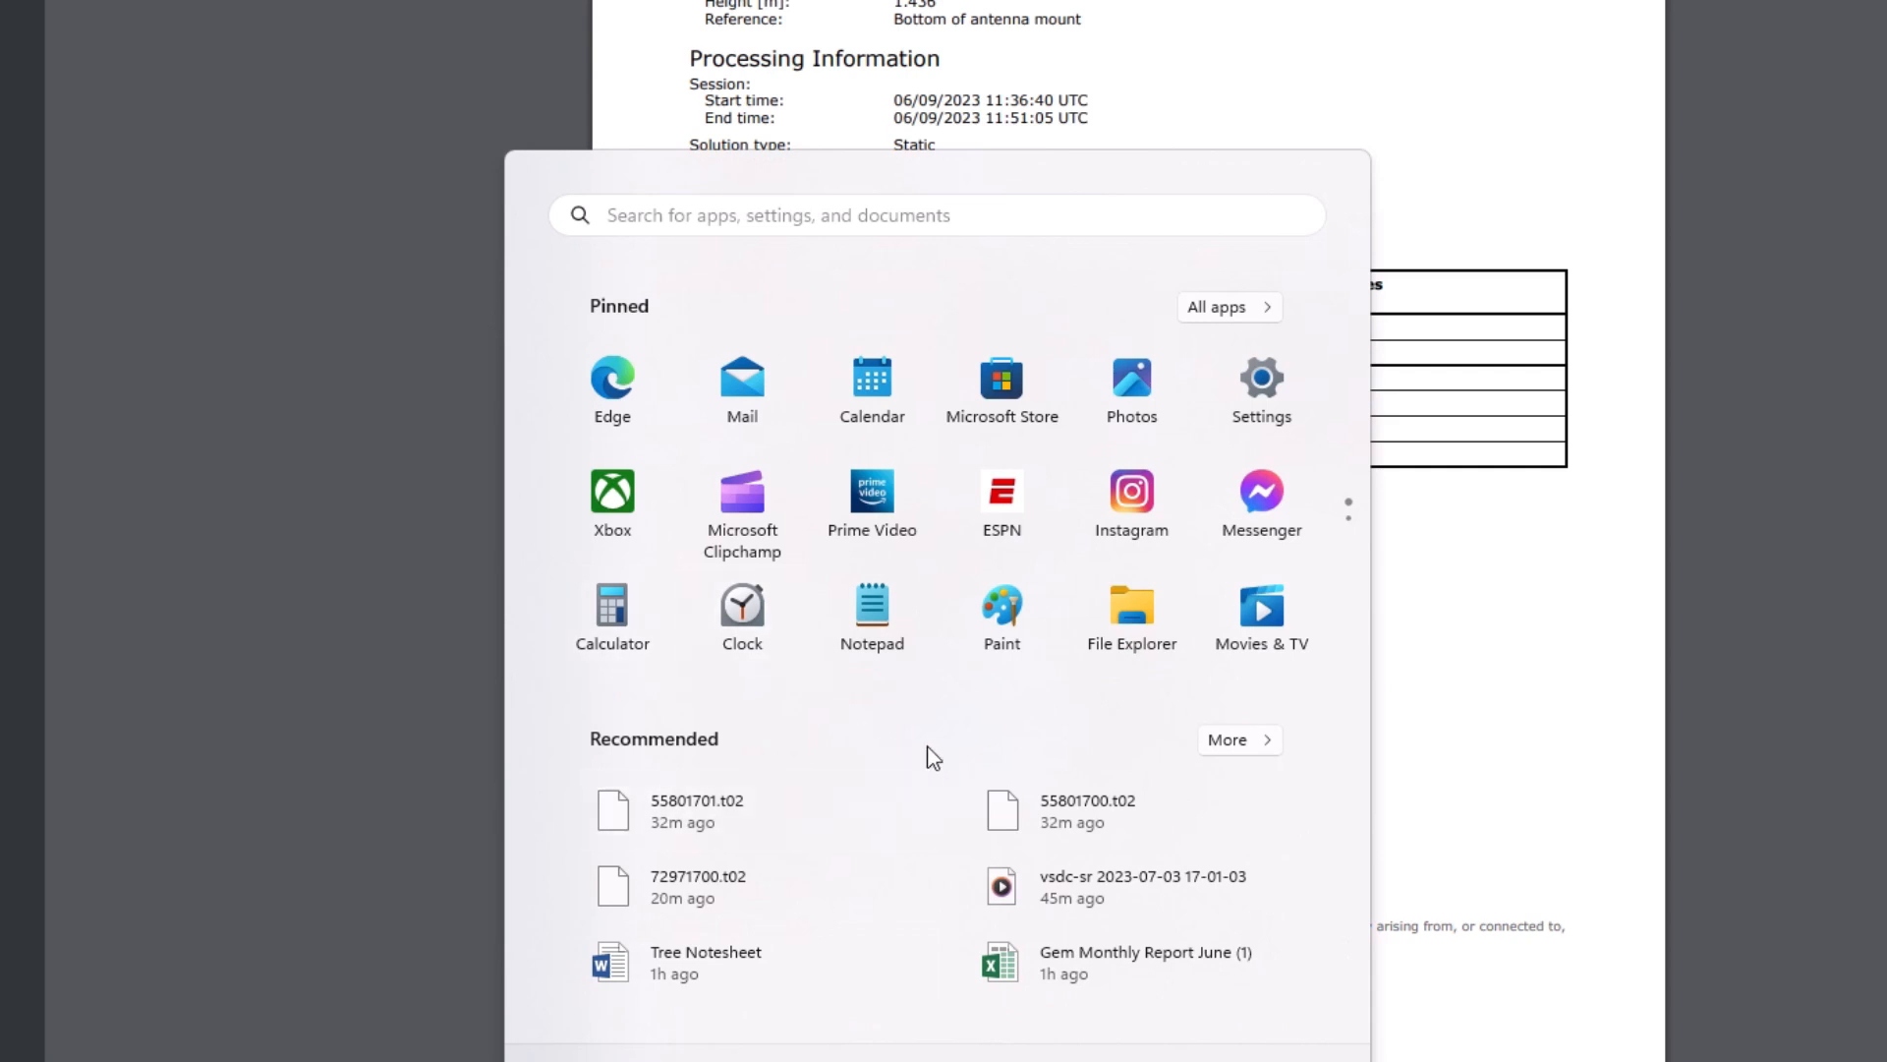
type("EART")
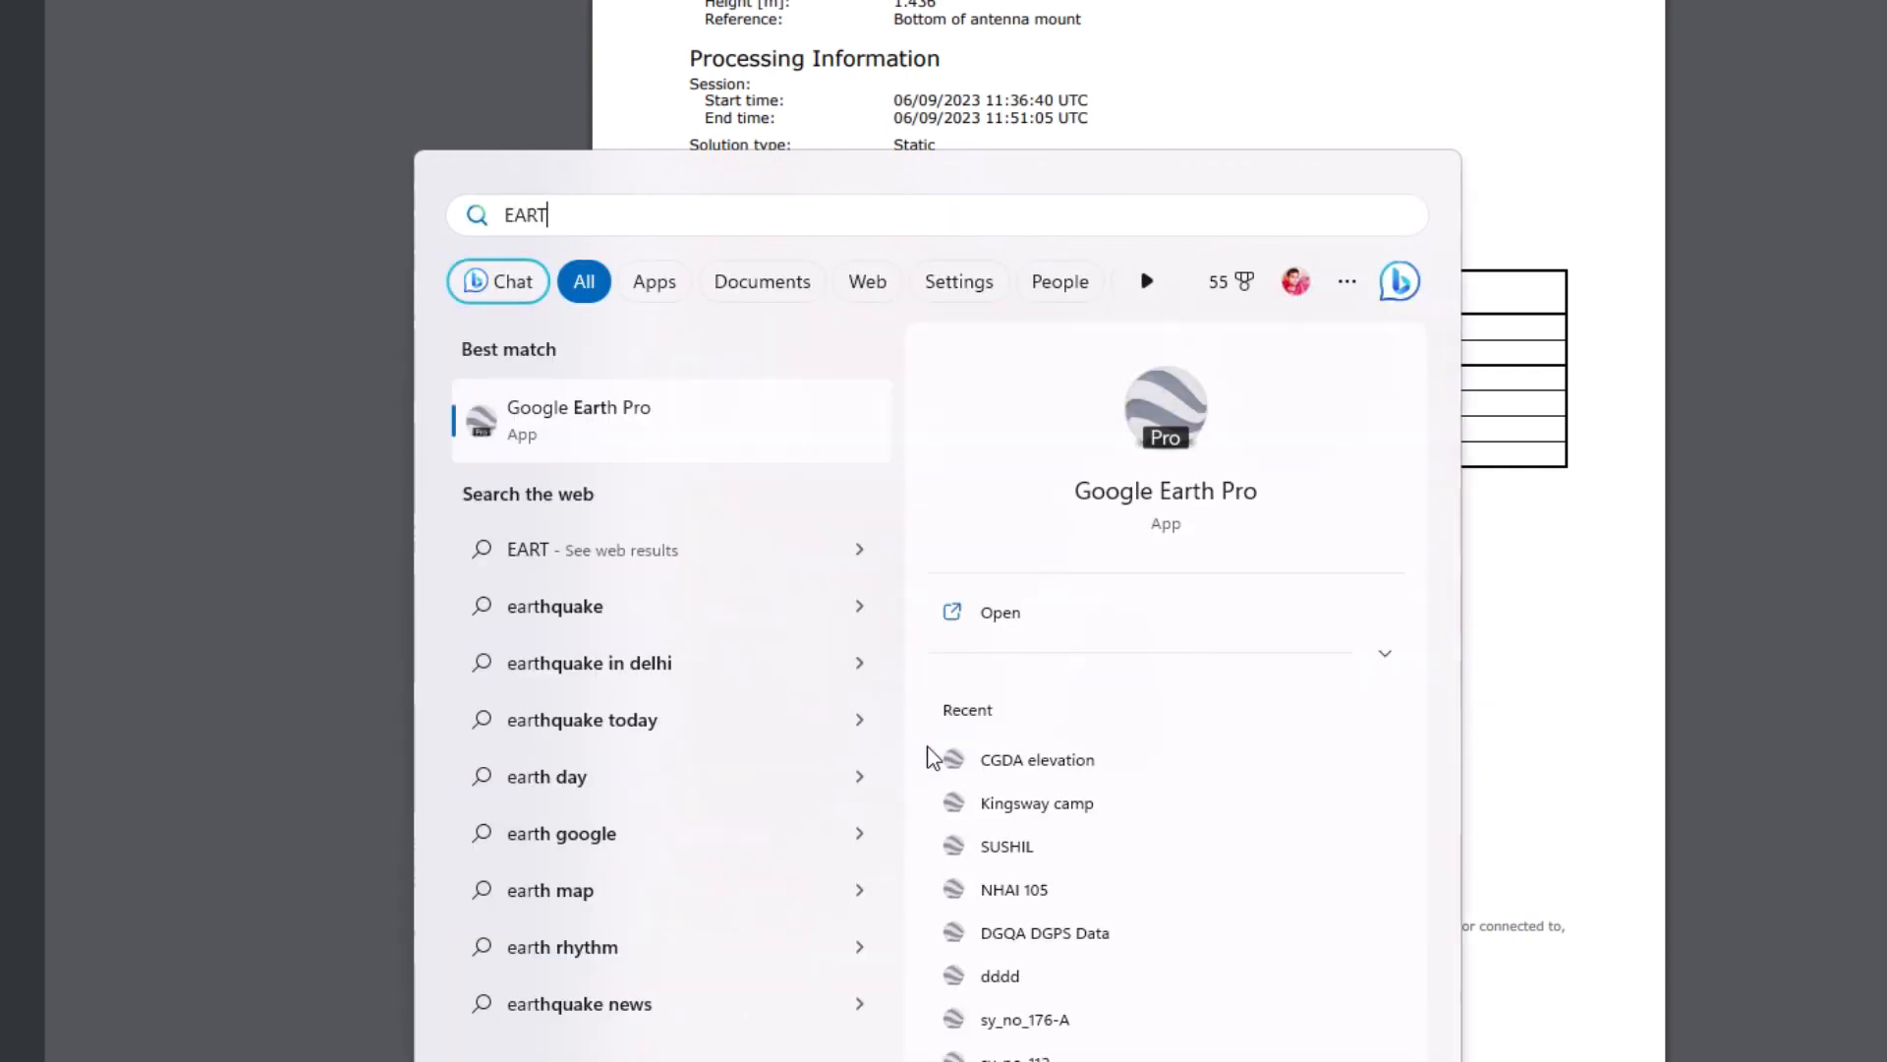
key("Return")
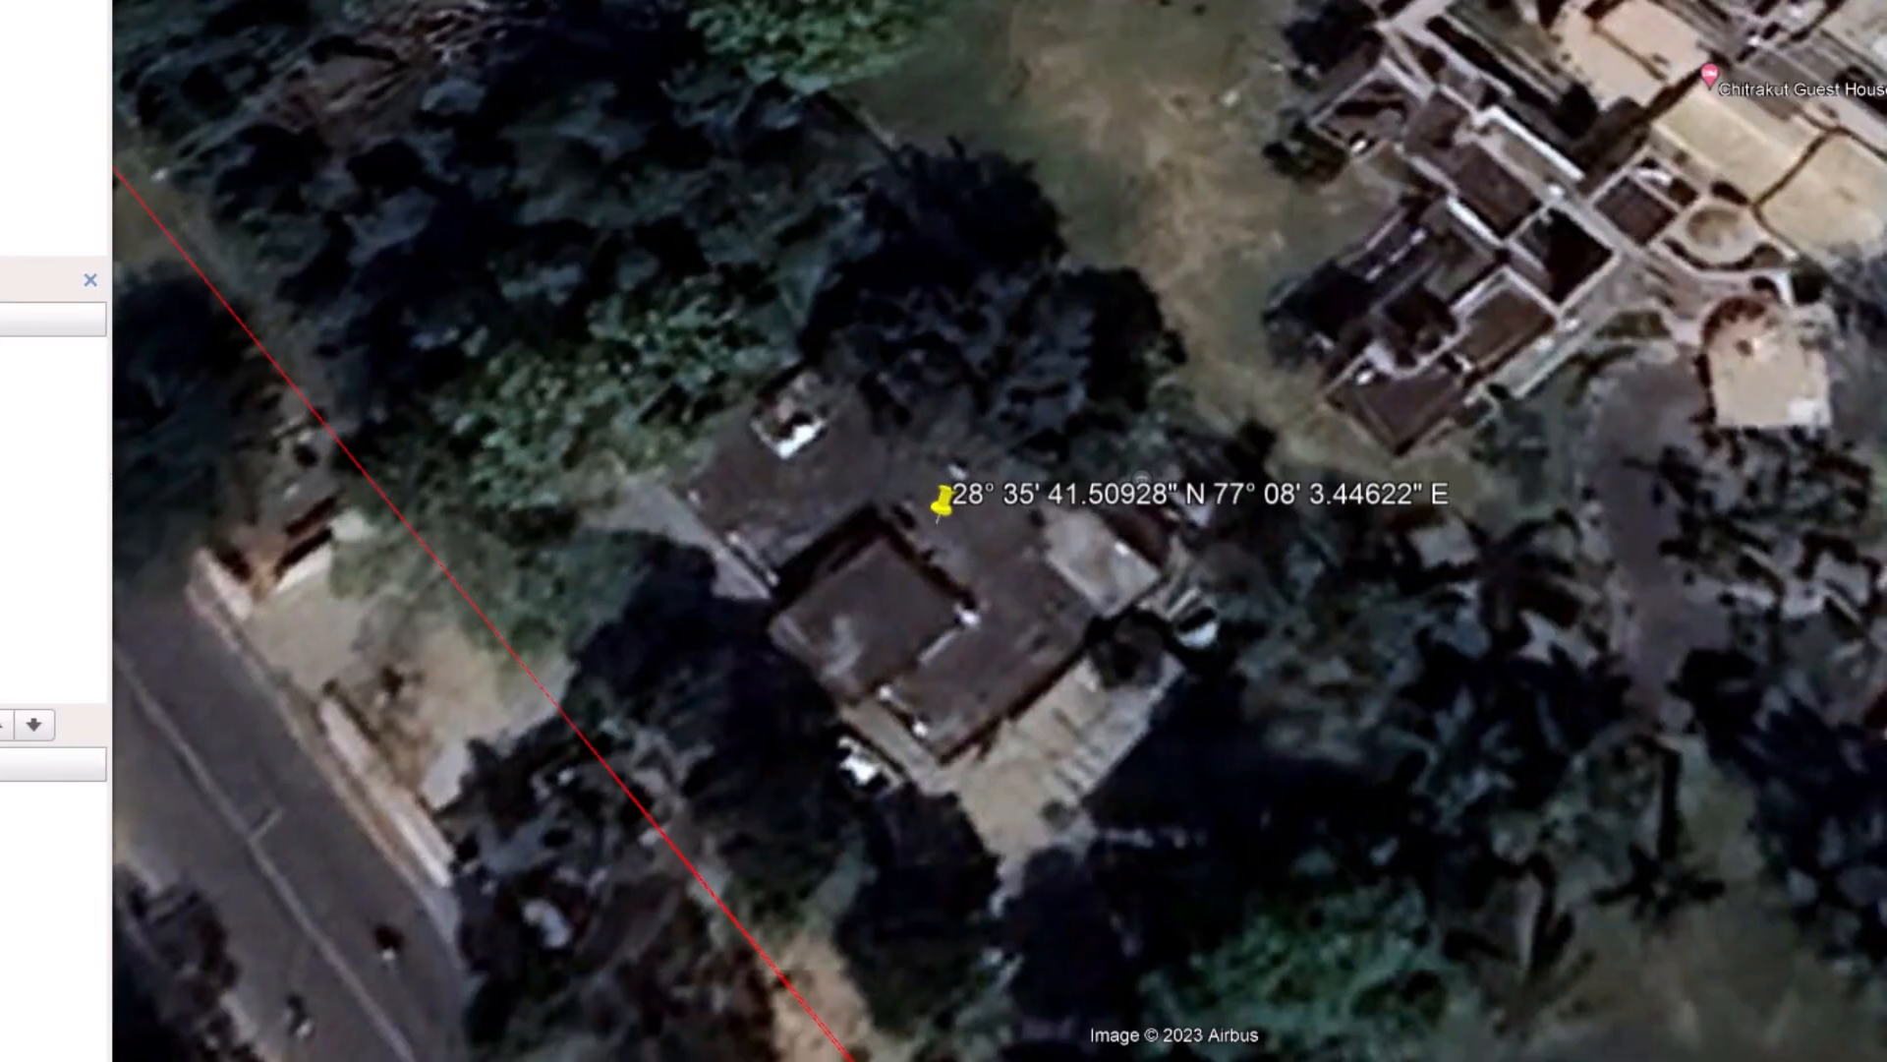
right_click(2, 488)
double_click(2, 487)
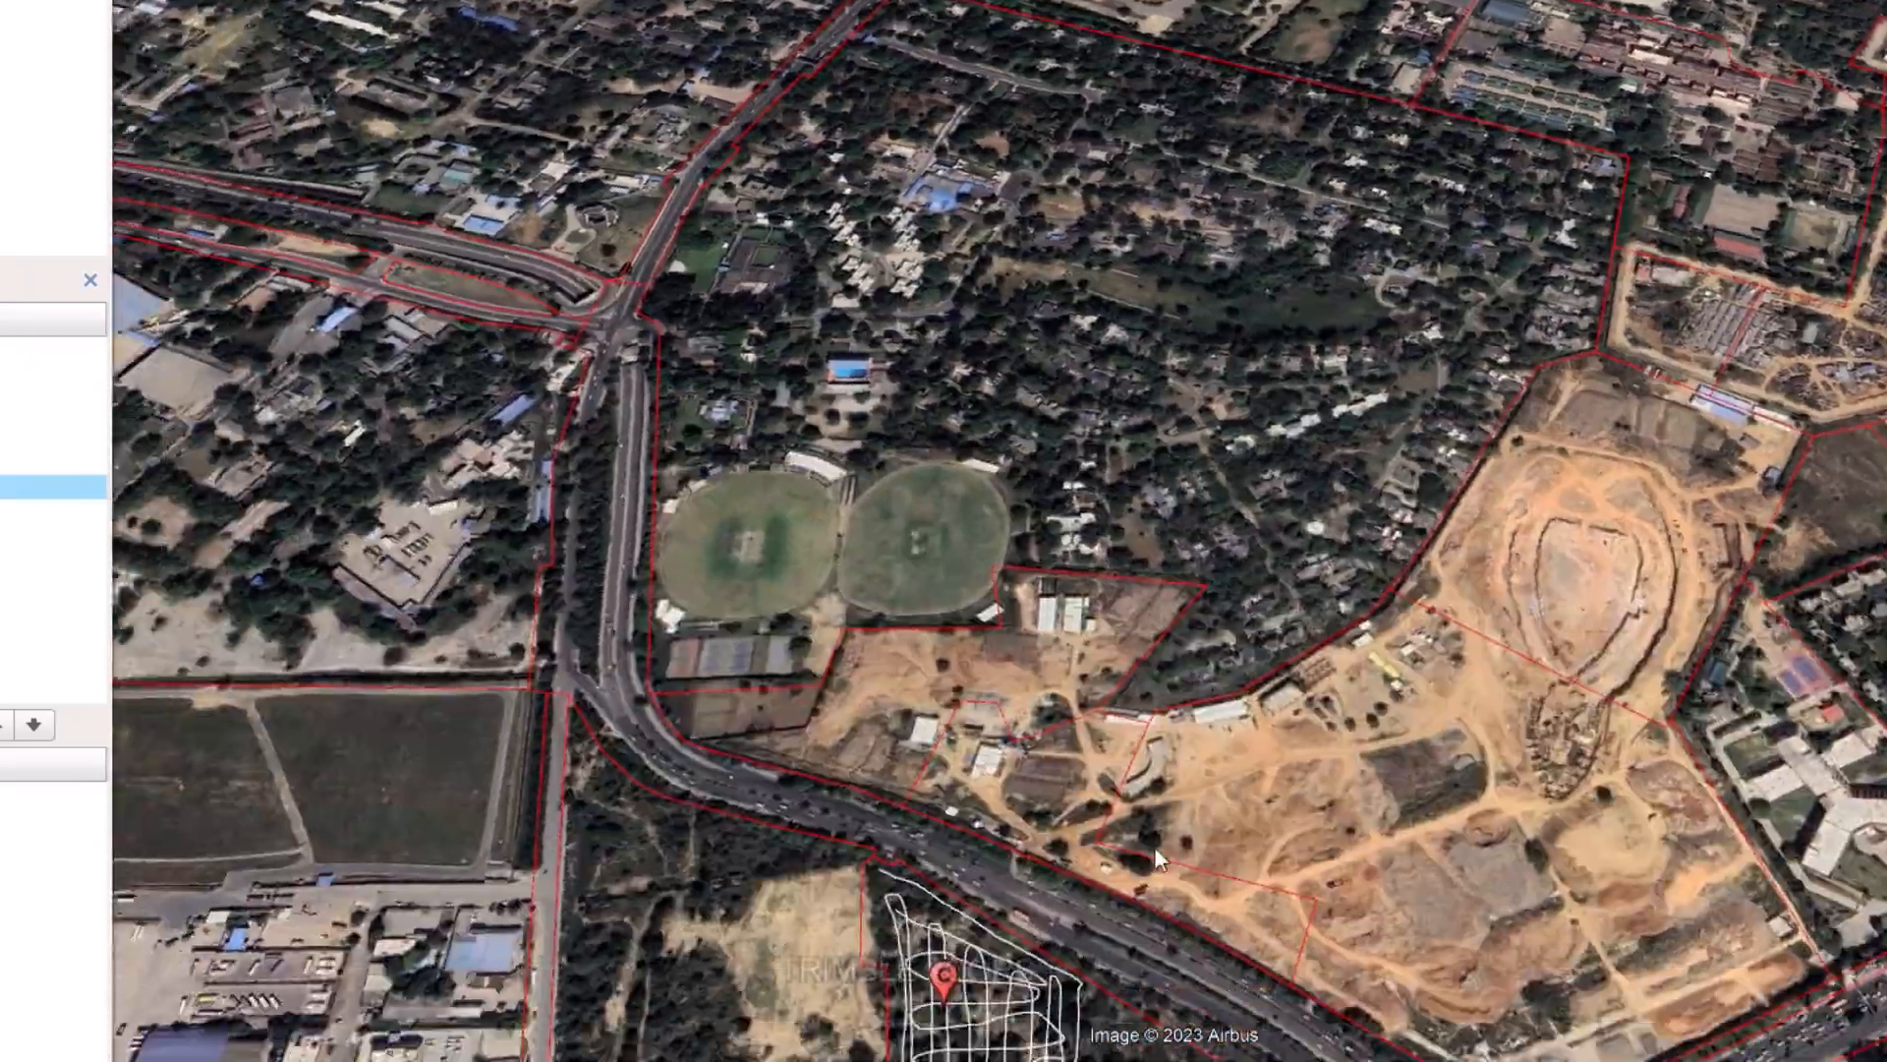
- Examine the TRIMBLE and CORS placemarks up close and from a tilted view to compare their positions
scroll(1212, 513, "up", 5)
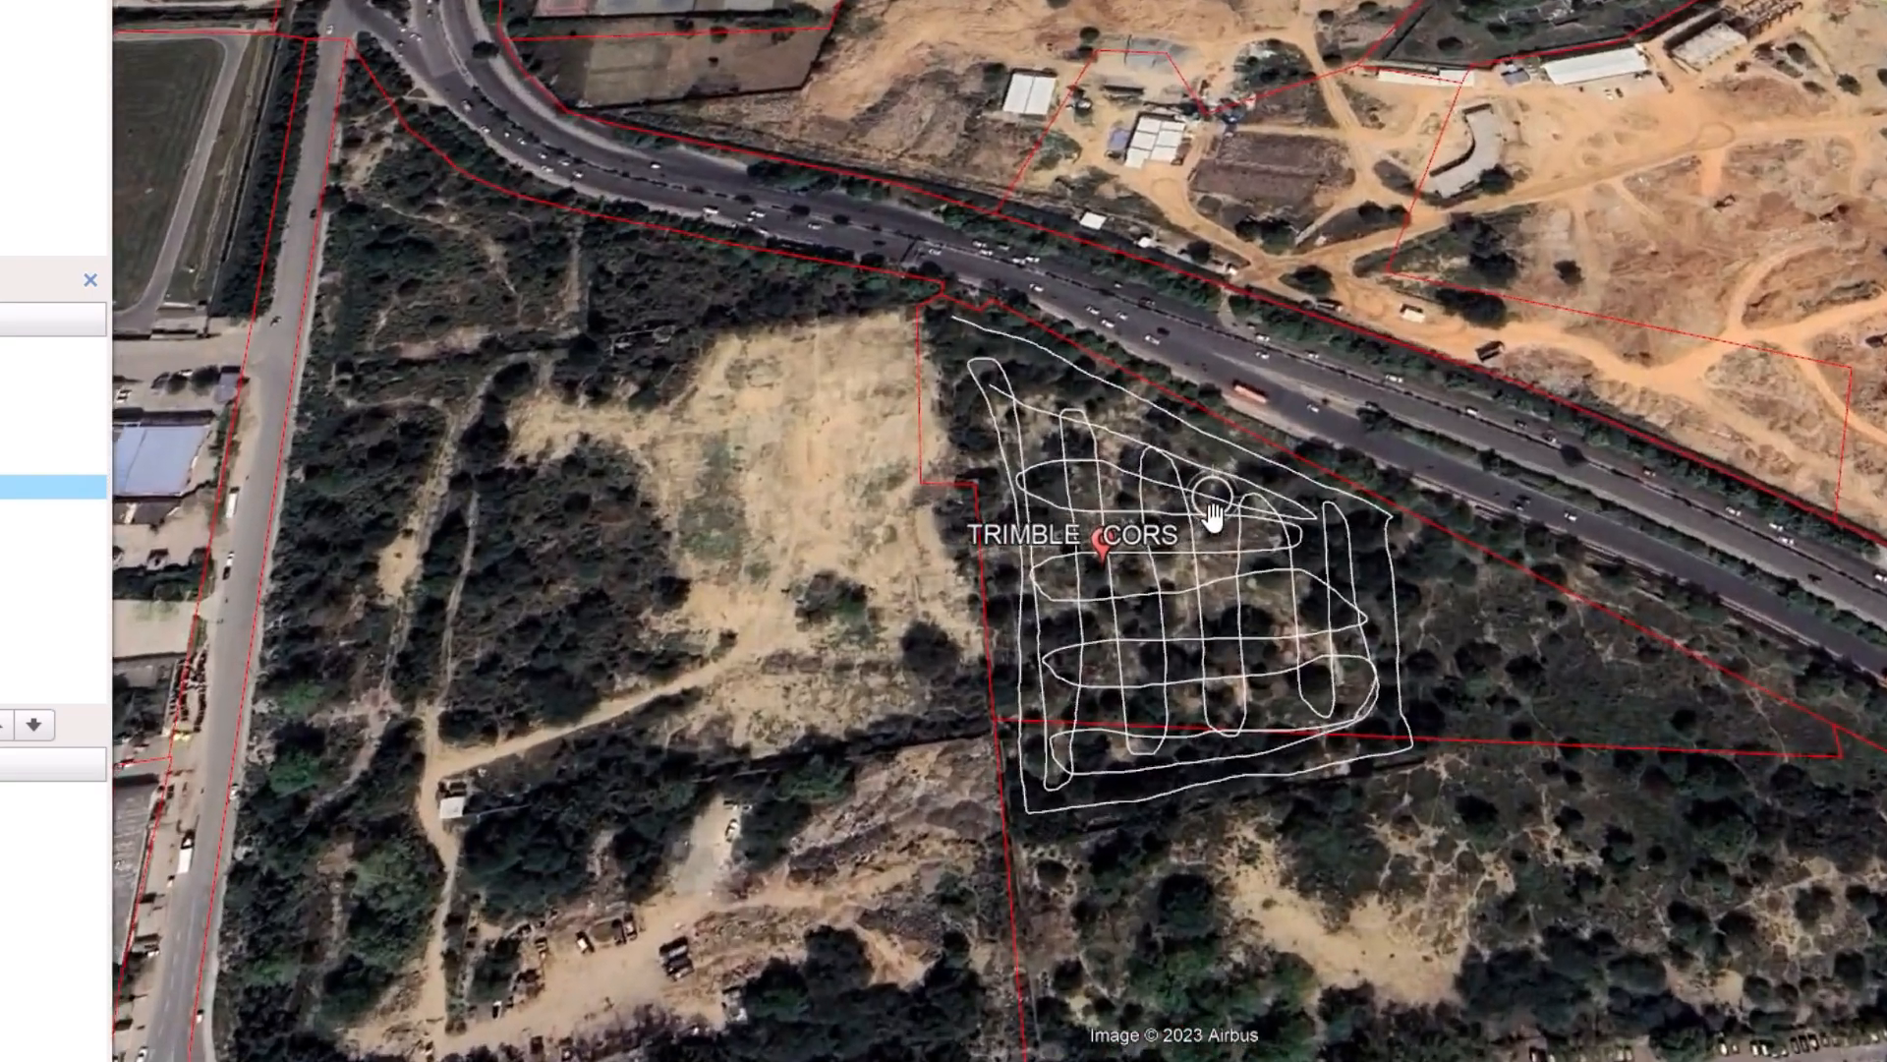
scroll(1085, 565, "up", 5)
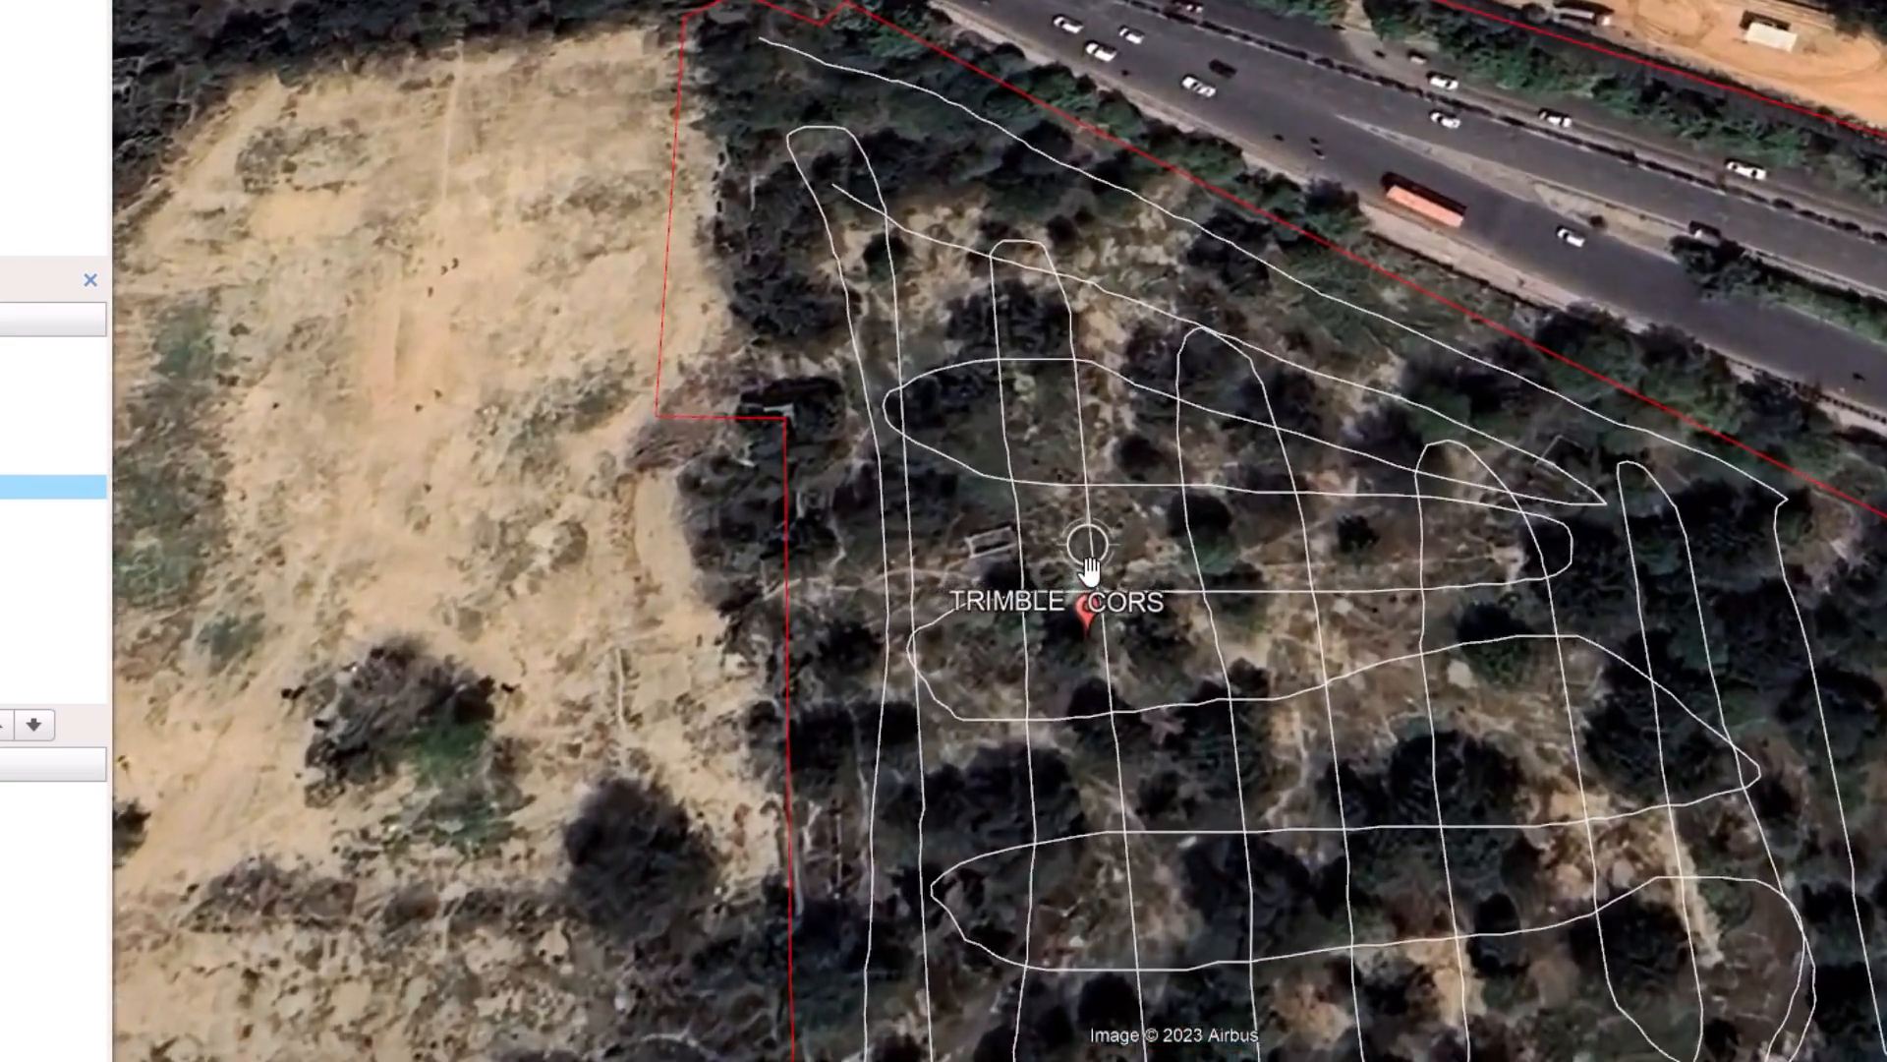
scroll(1071, 641, "up", 5)
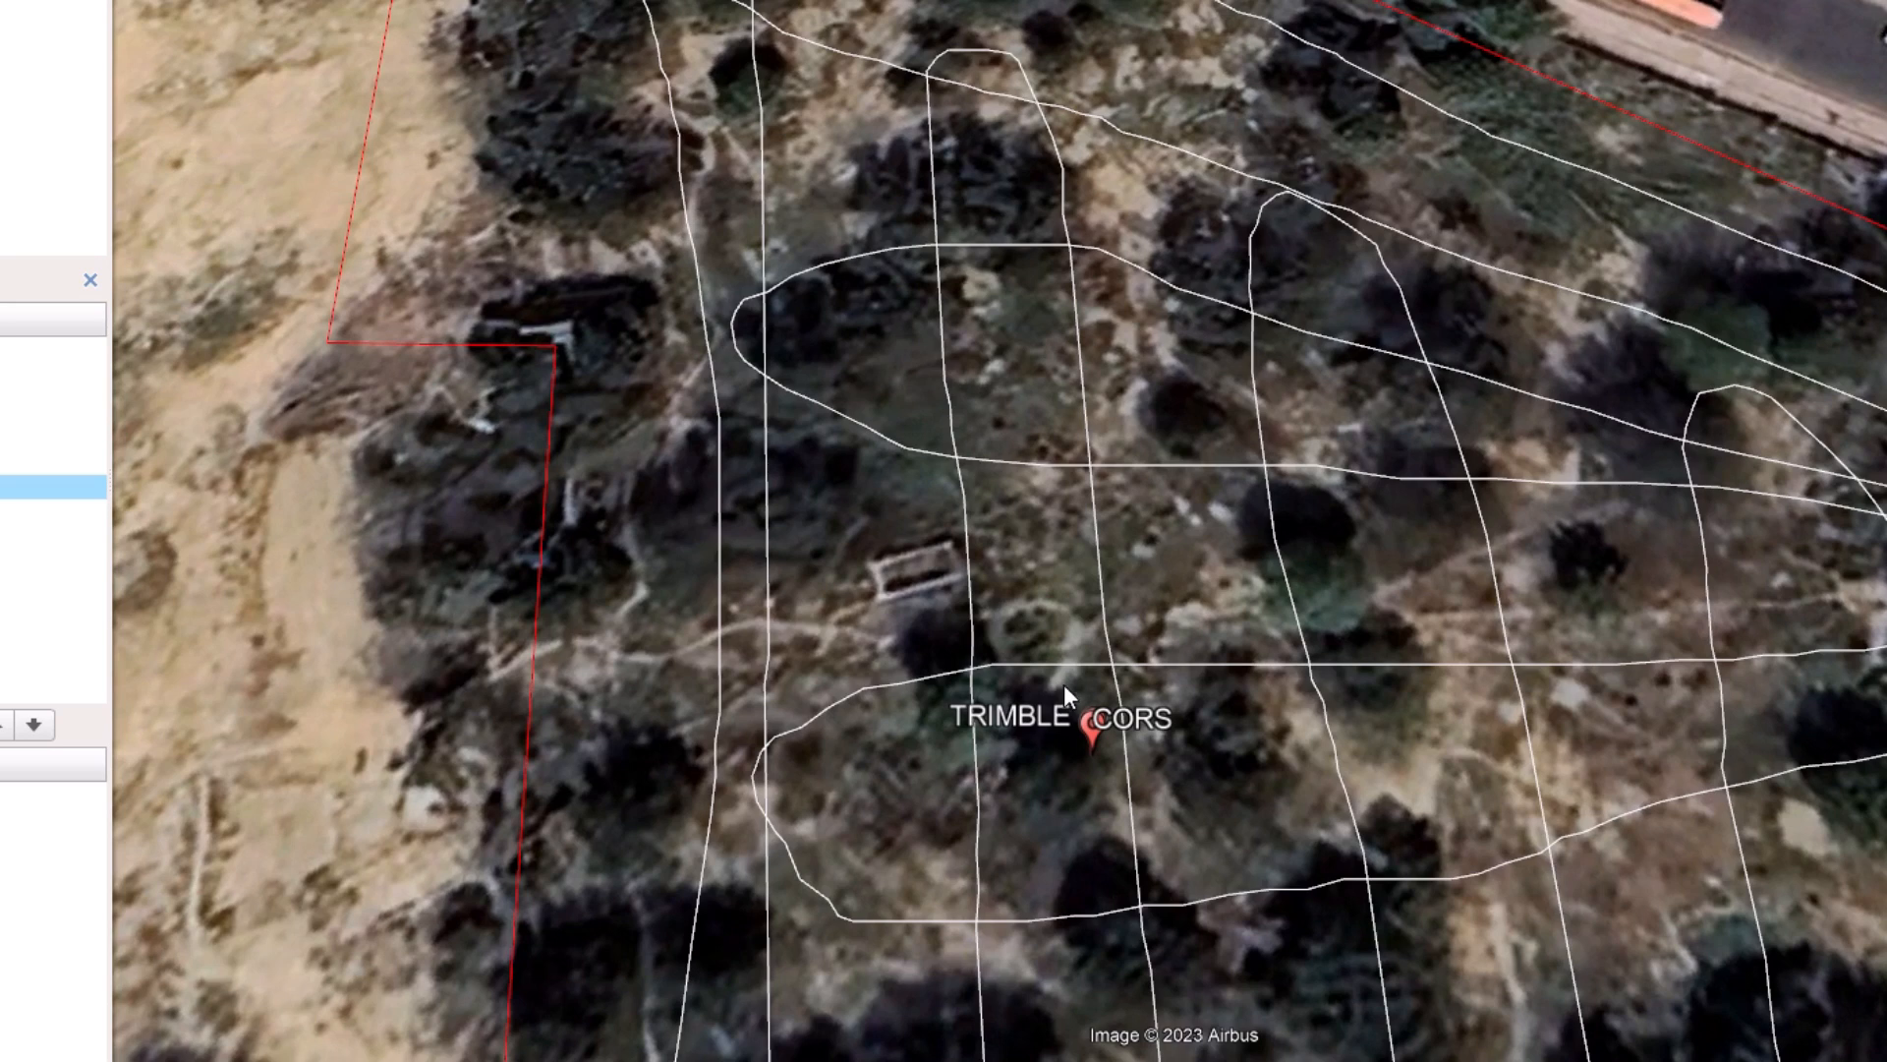
scroll(1081, 532, "up", 5)
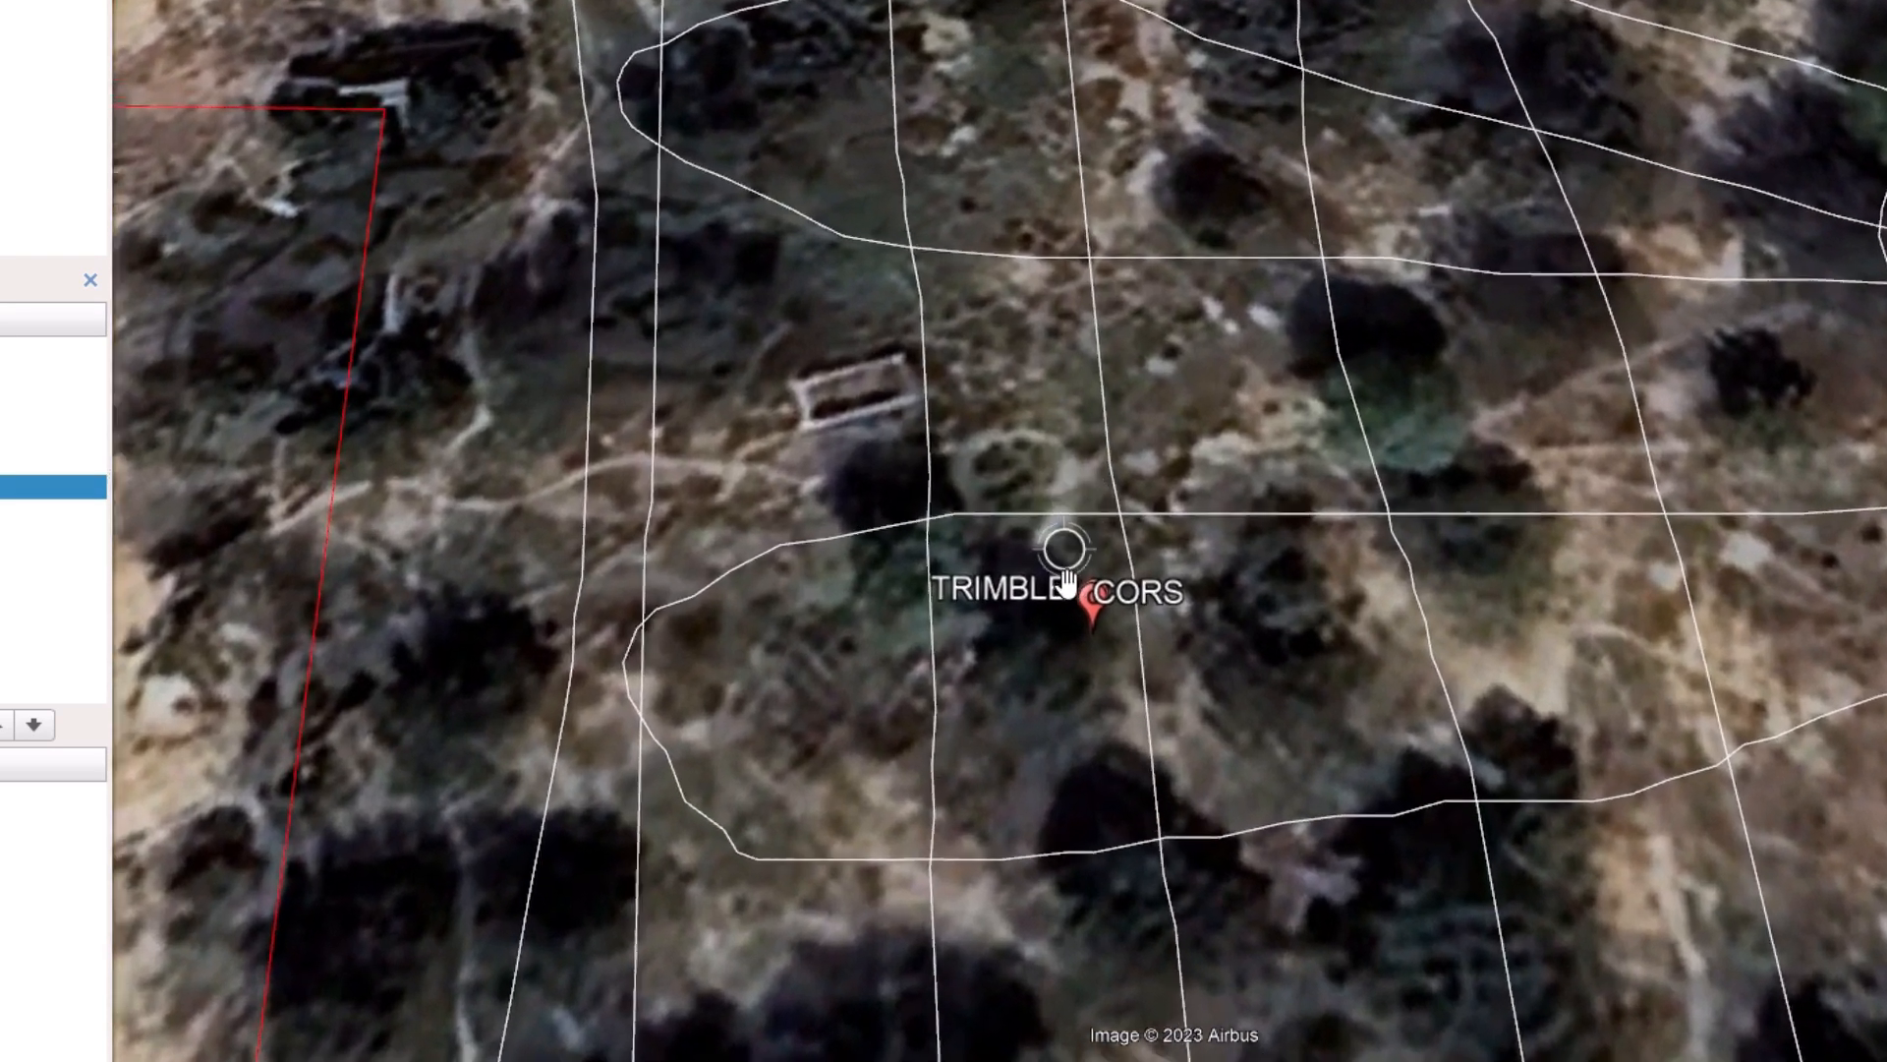
scroll(1217, 674, "up", 3)
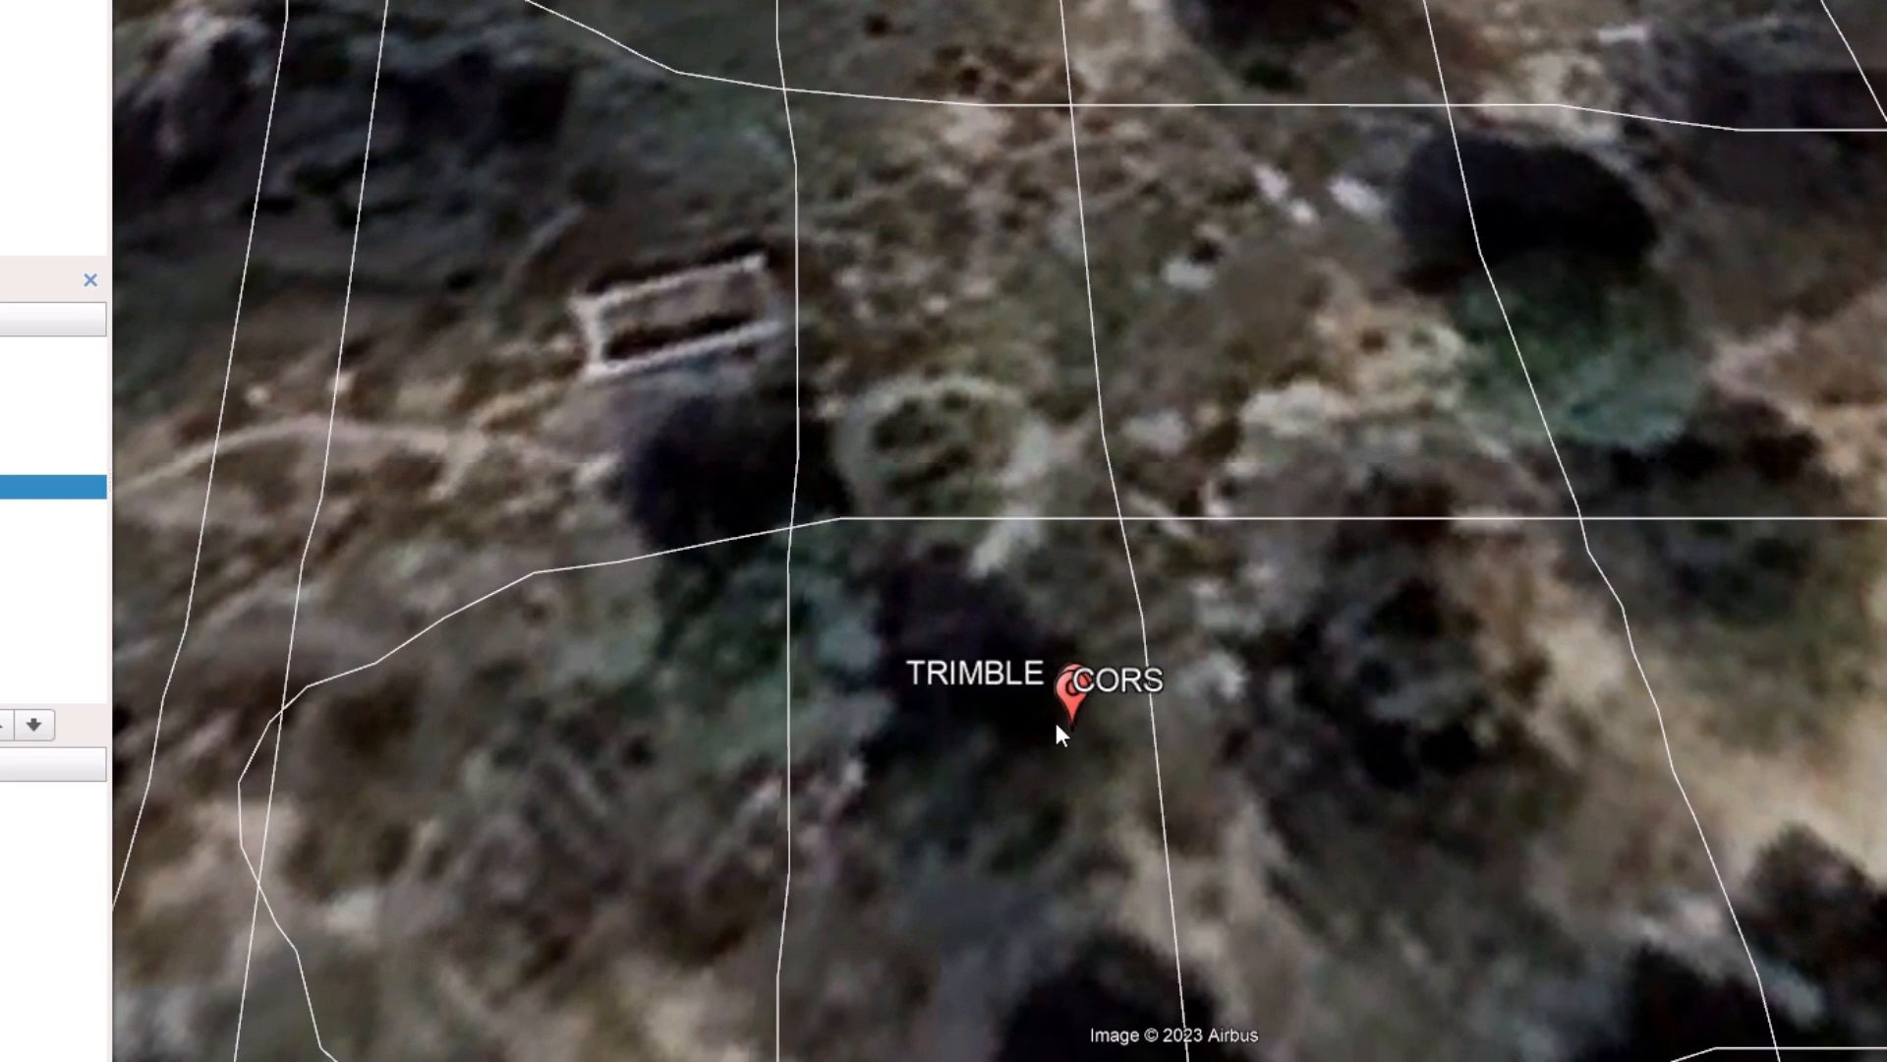
scroll(1075, 739, "up", 5)
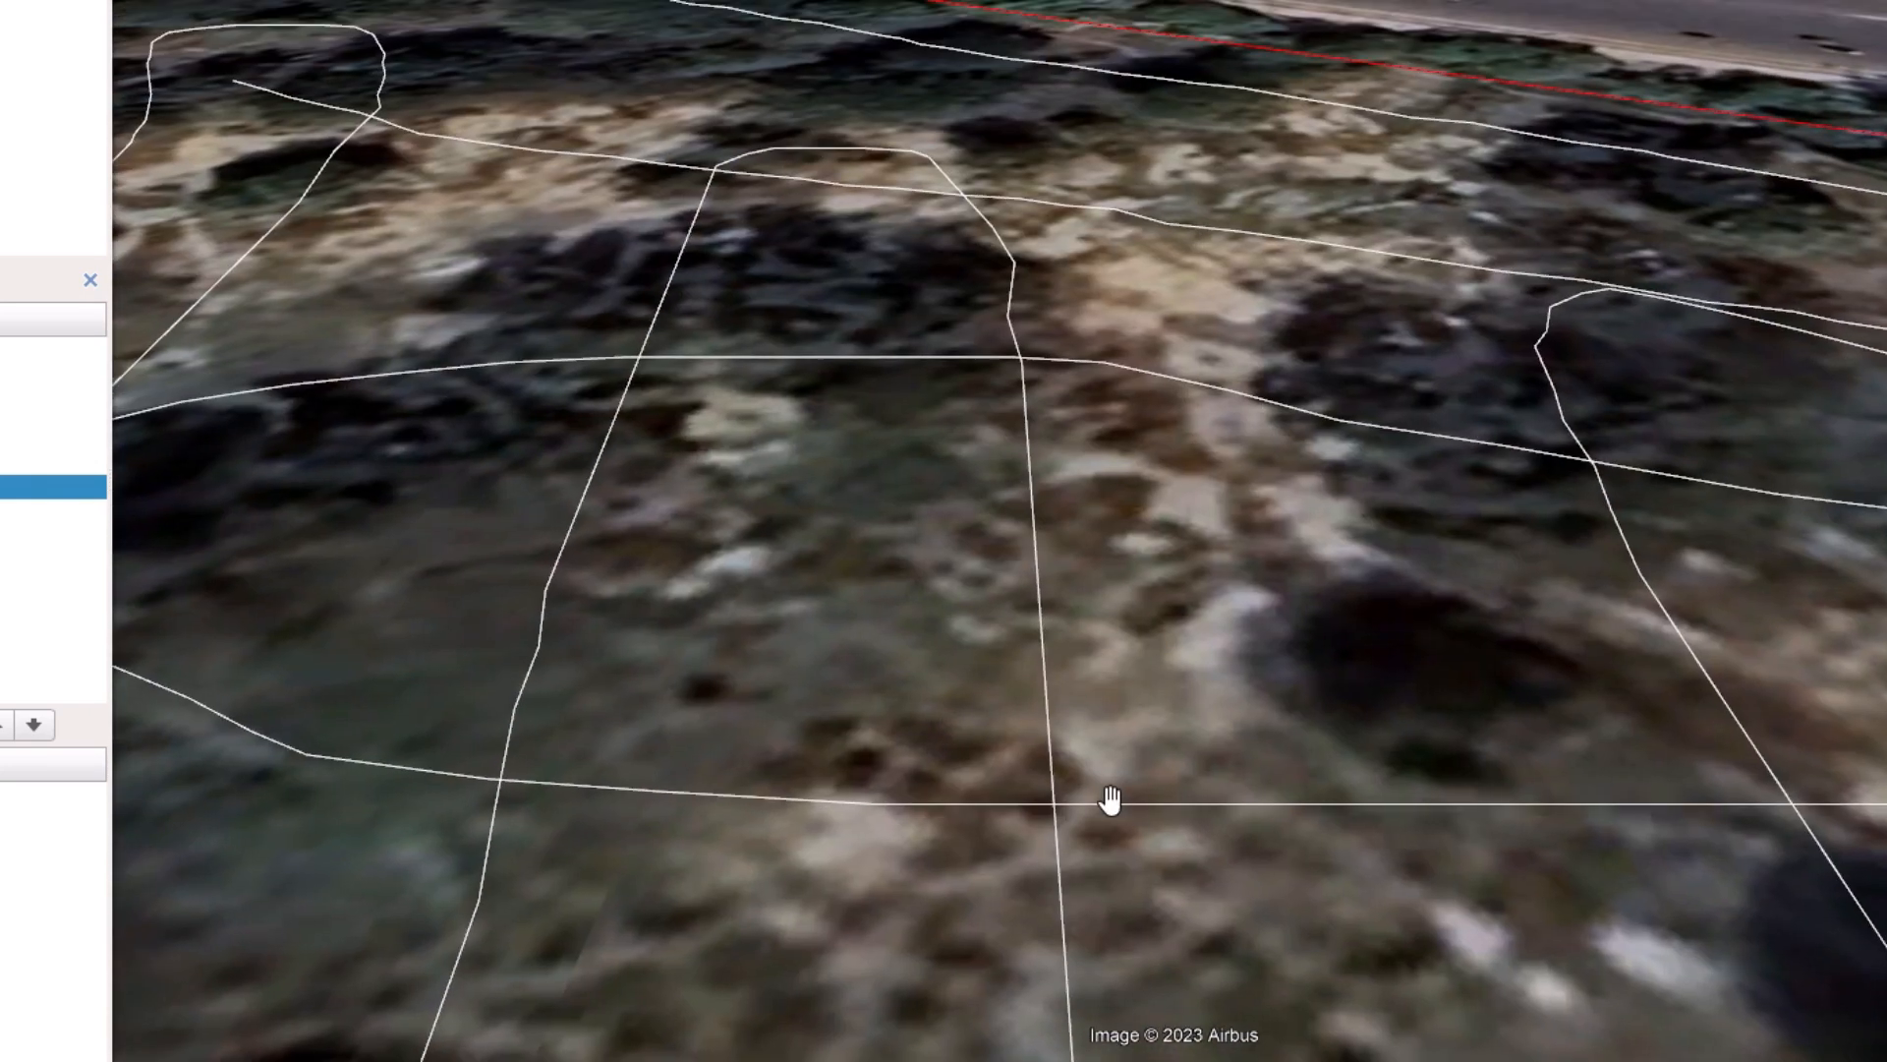
left_click_drag(988, 908, 1126, 262)
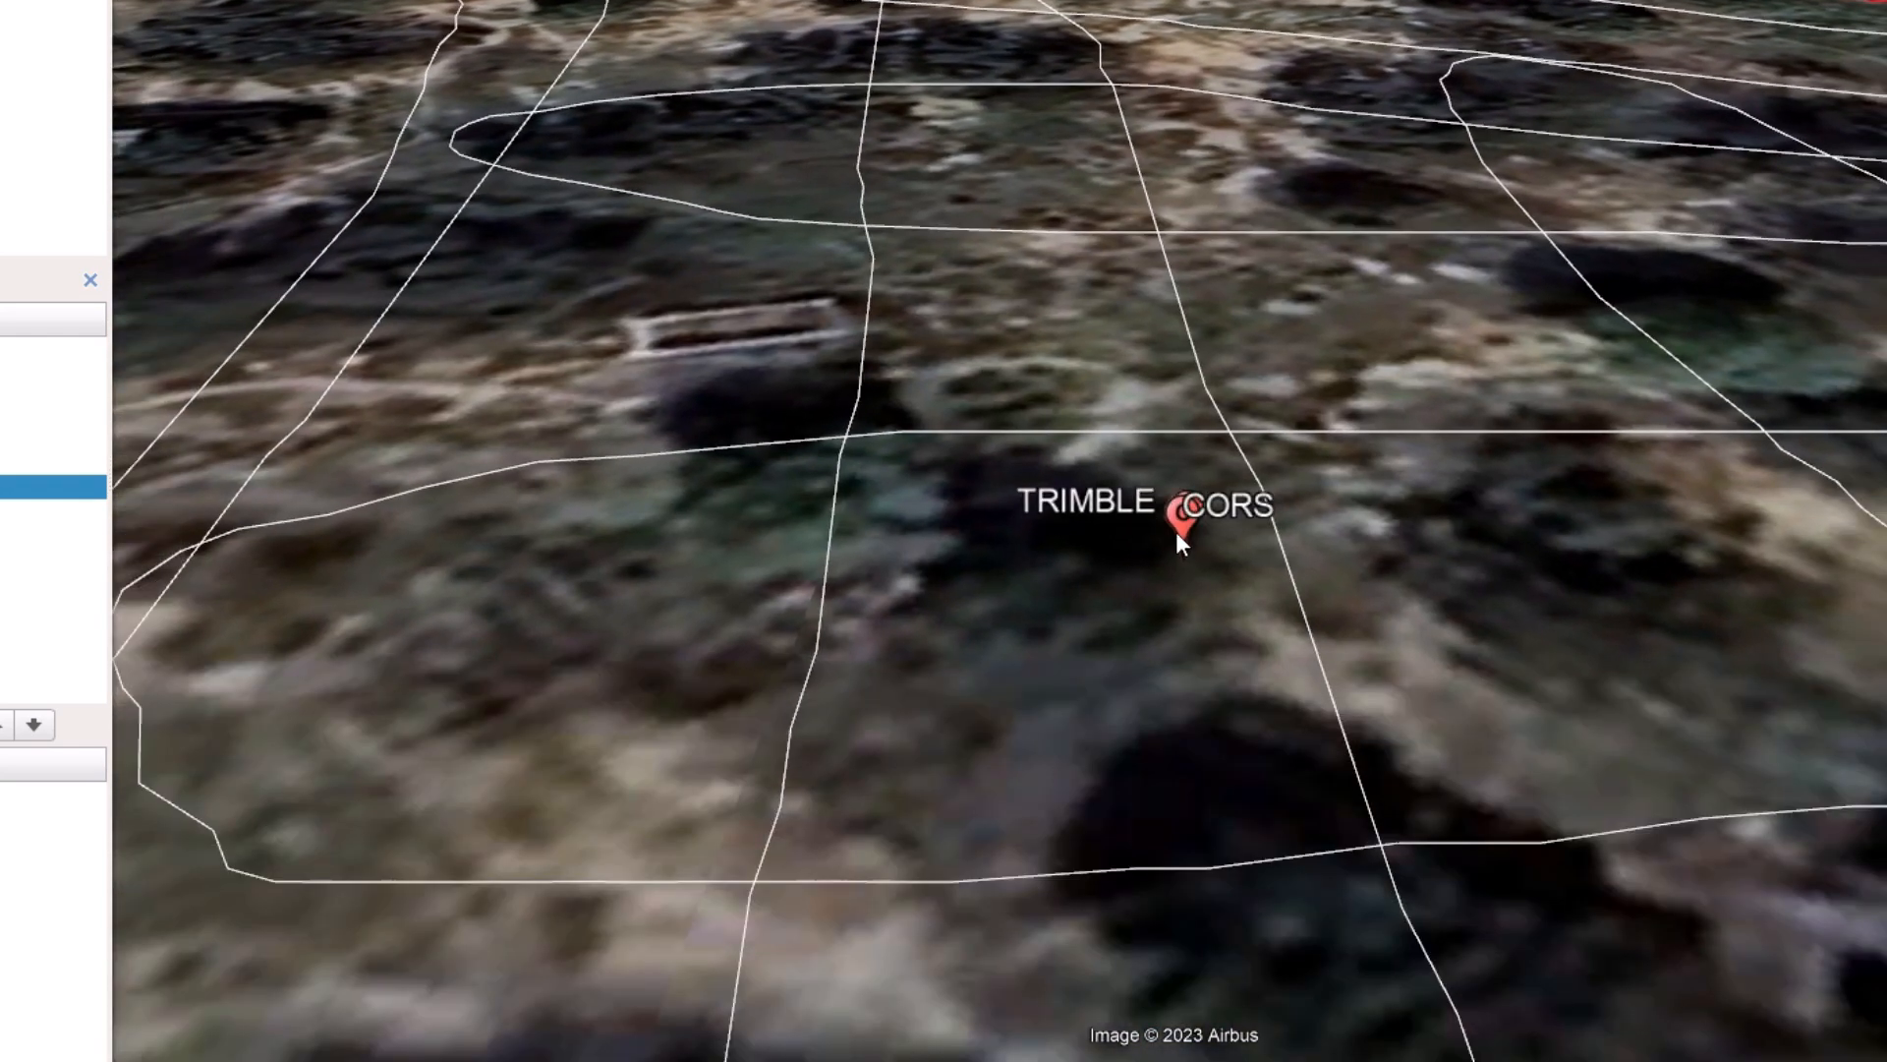
scroll(1257, 550, "up", 2)
scroll(1240, 580, "down", 4)
left_click_drag(1243, 653, 1226, 535)
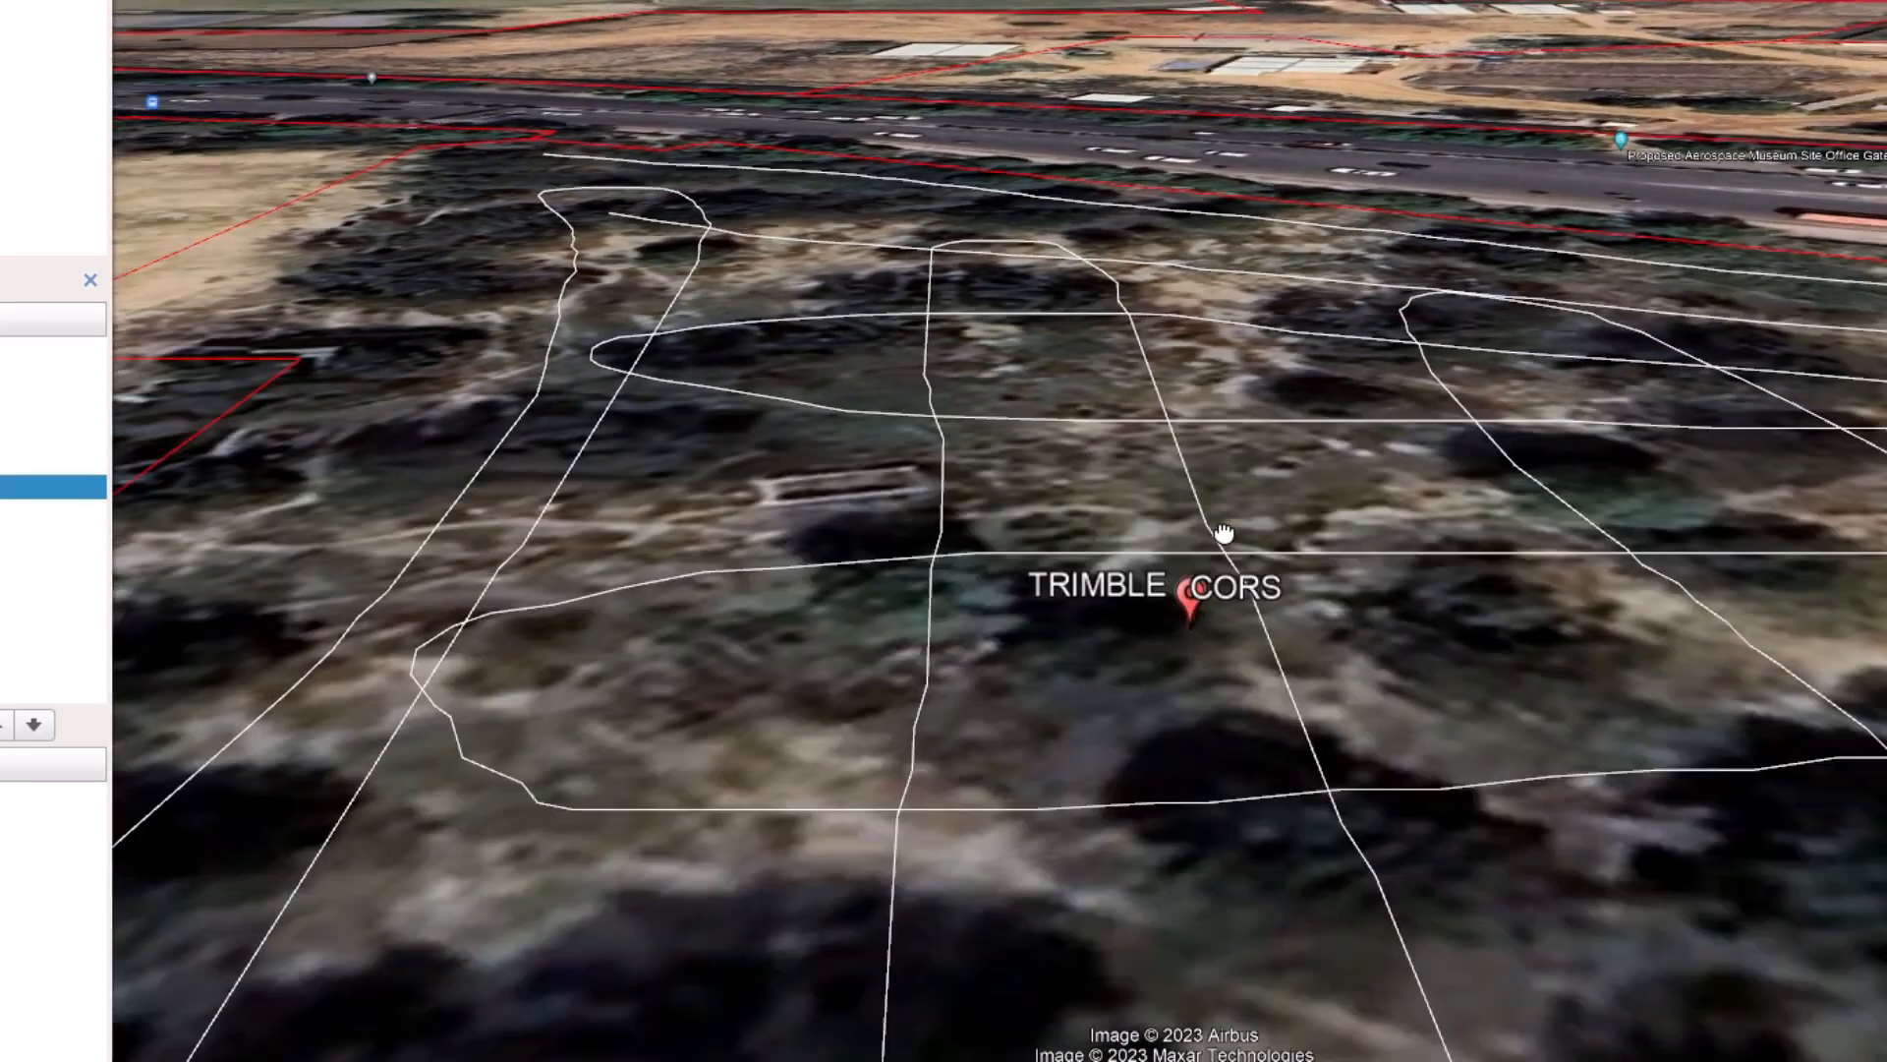
scroll(1212, 539, "up", 3)
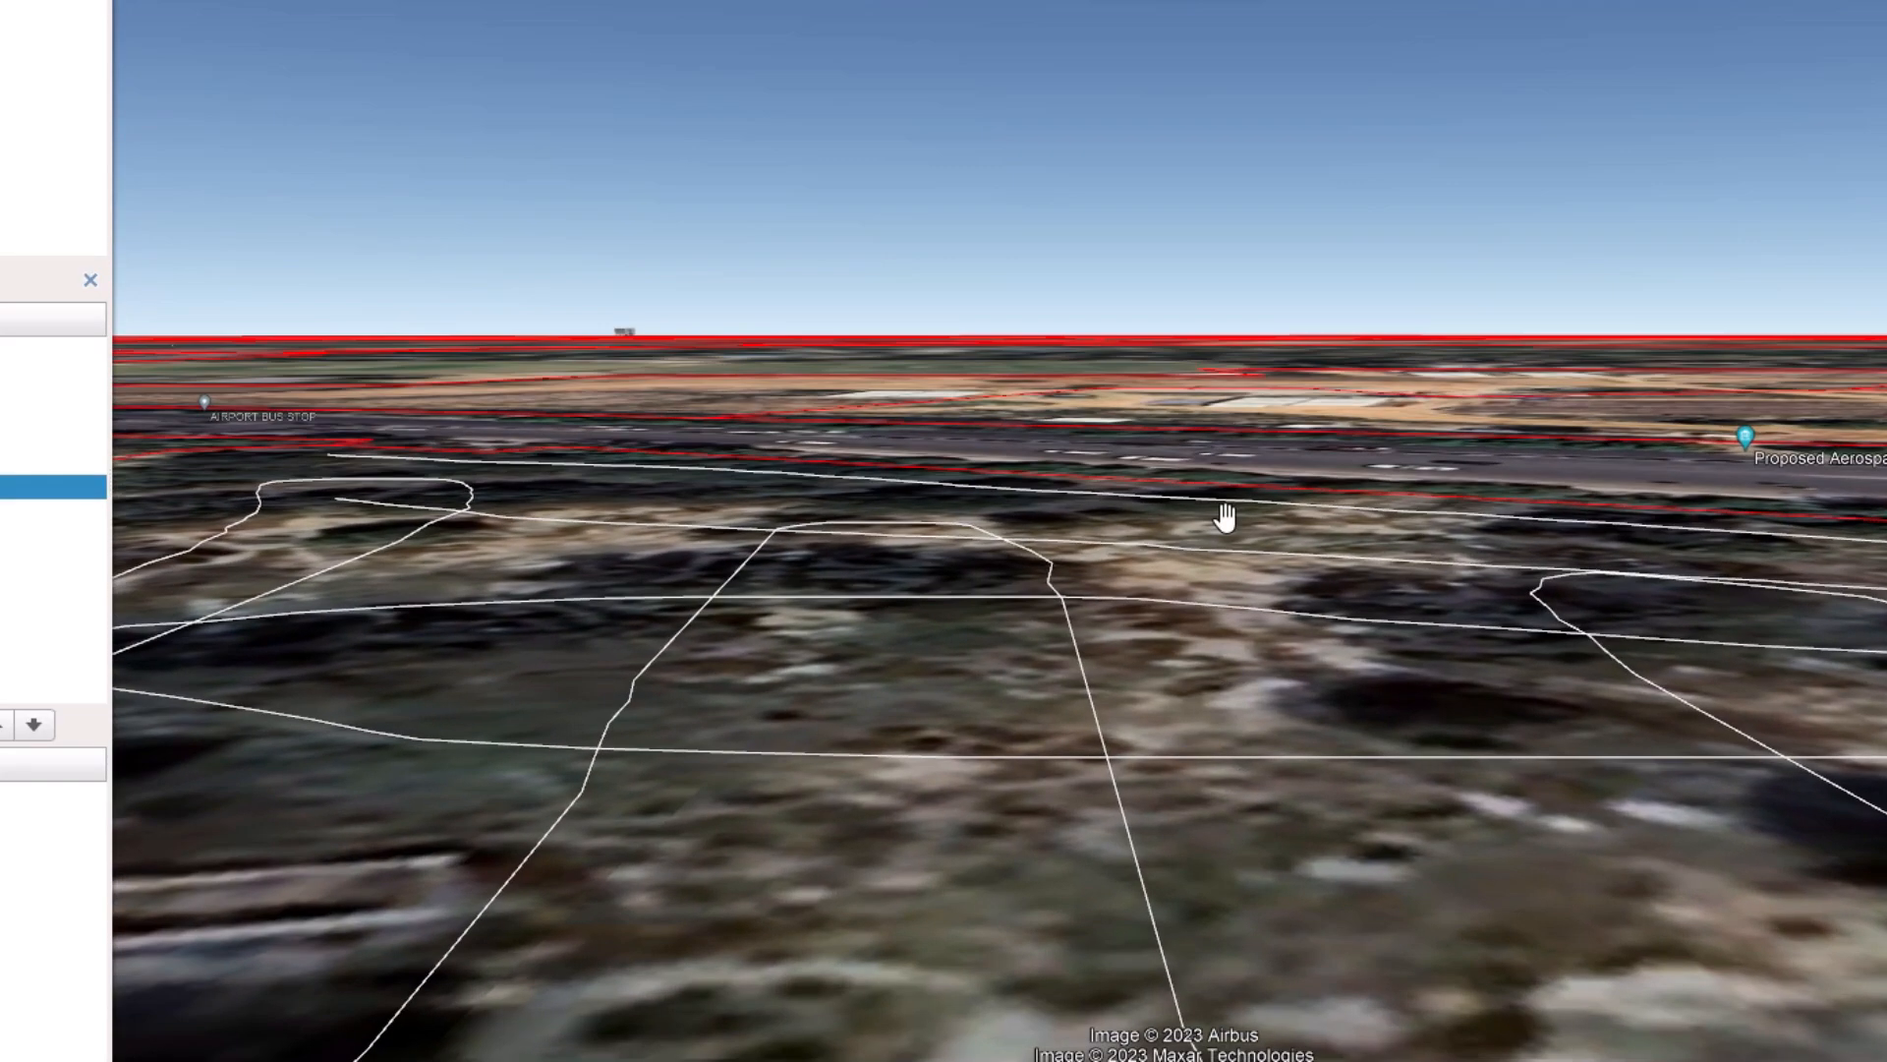
scroll(1236, 629, "down", 3)
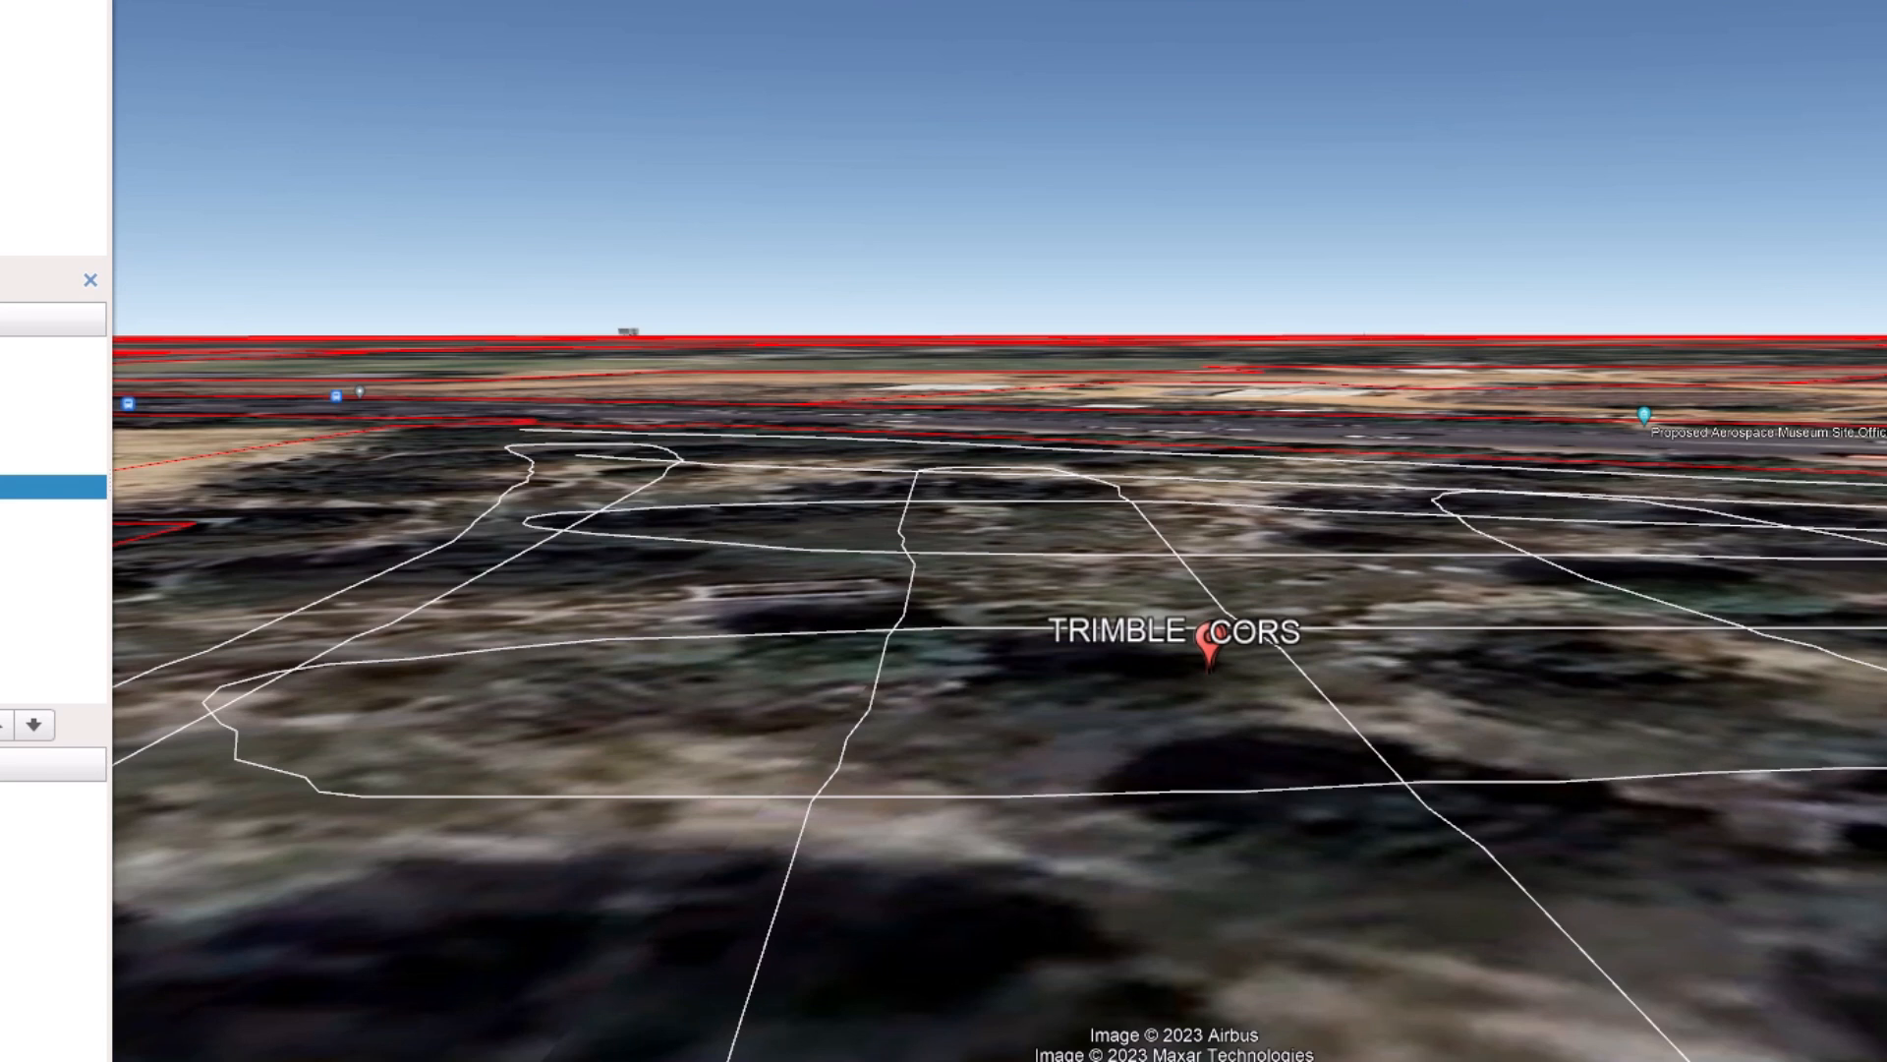
- Show the CORS and TRIMBLE placemarks alternately, one at a time, to compare where each point lies
left_click(10, 511)
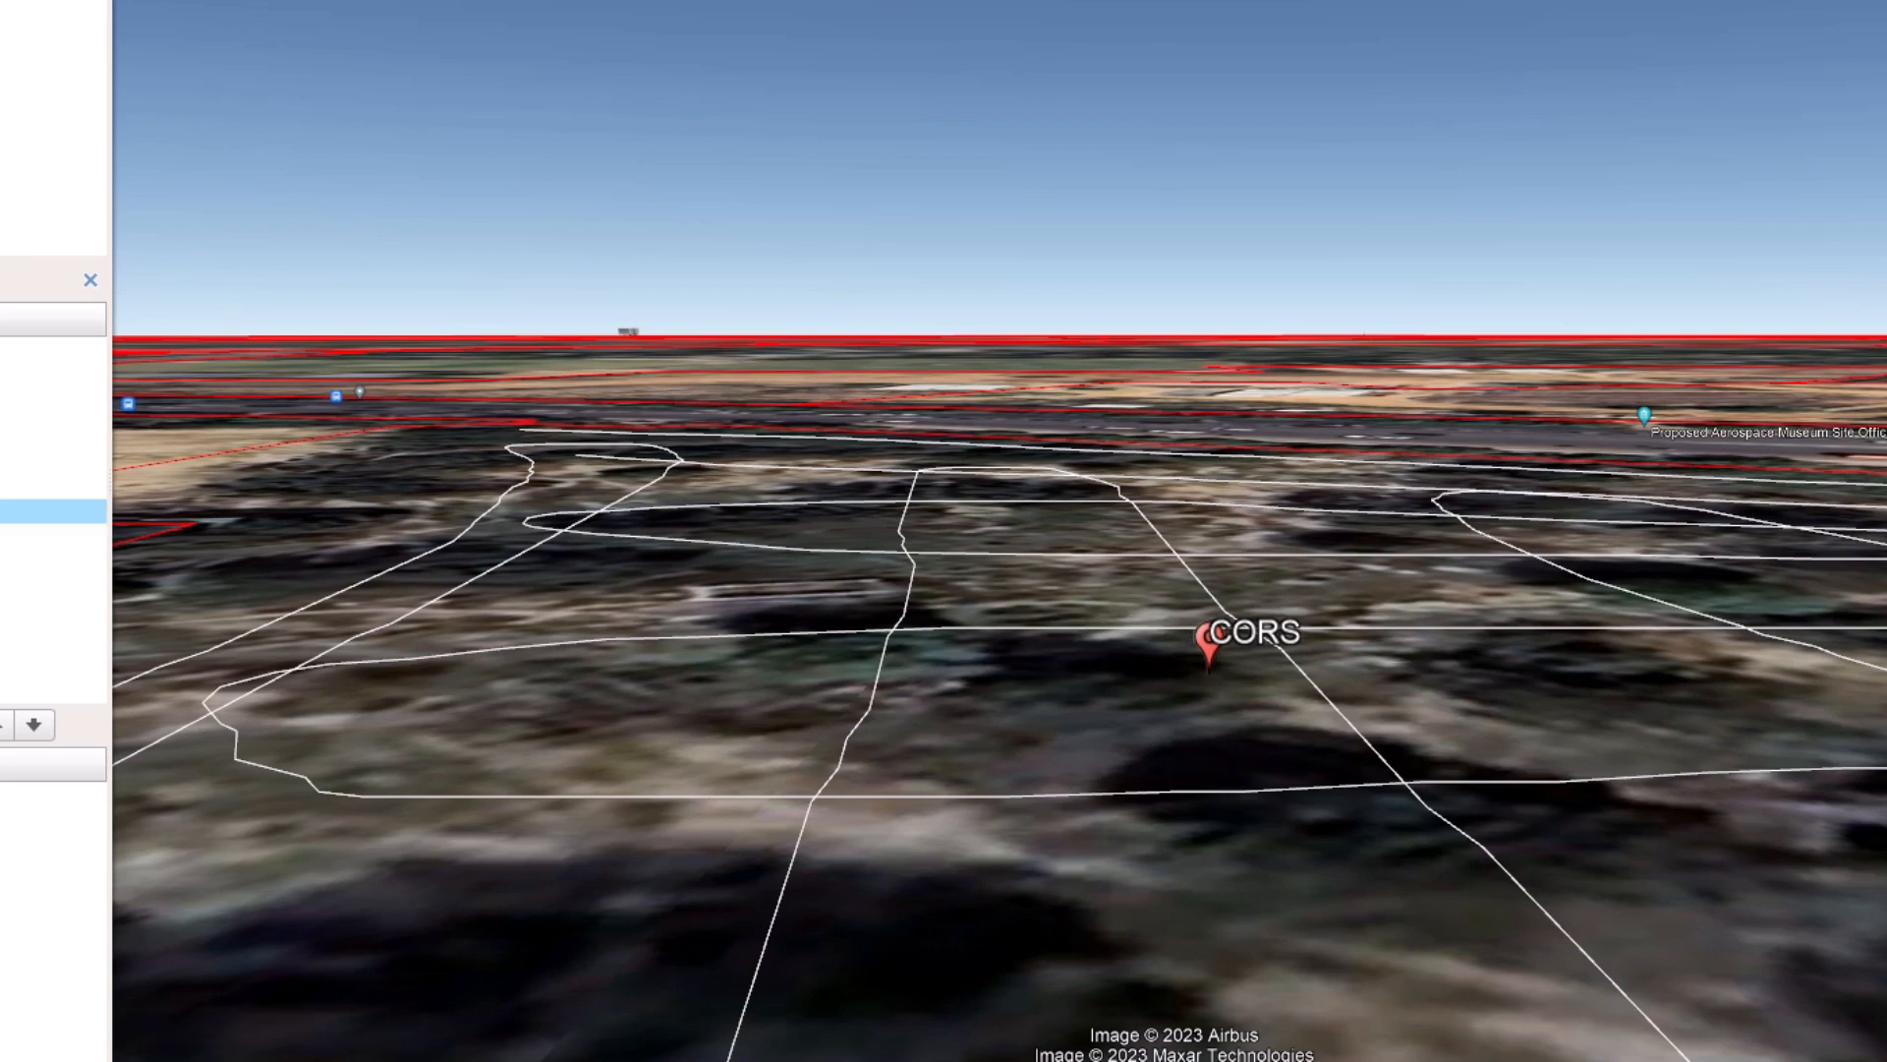
left_click(10, 511)
left_click(10, 486)
left_click(10, 486)
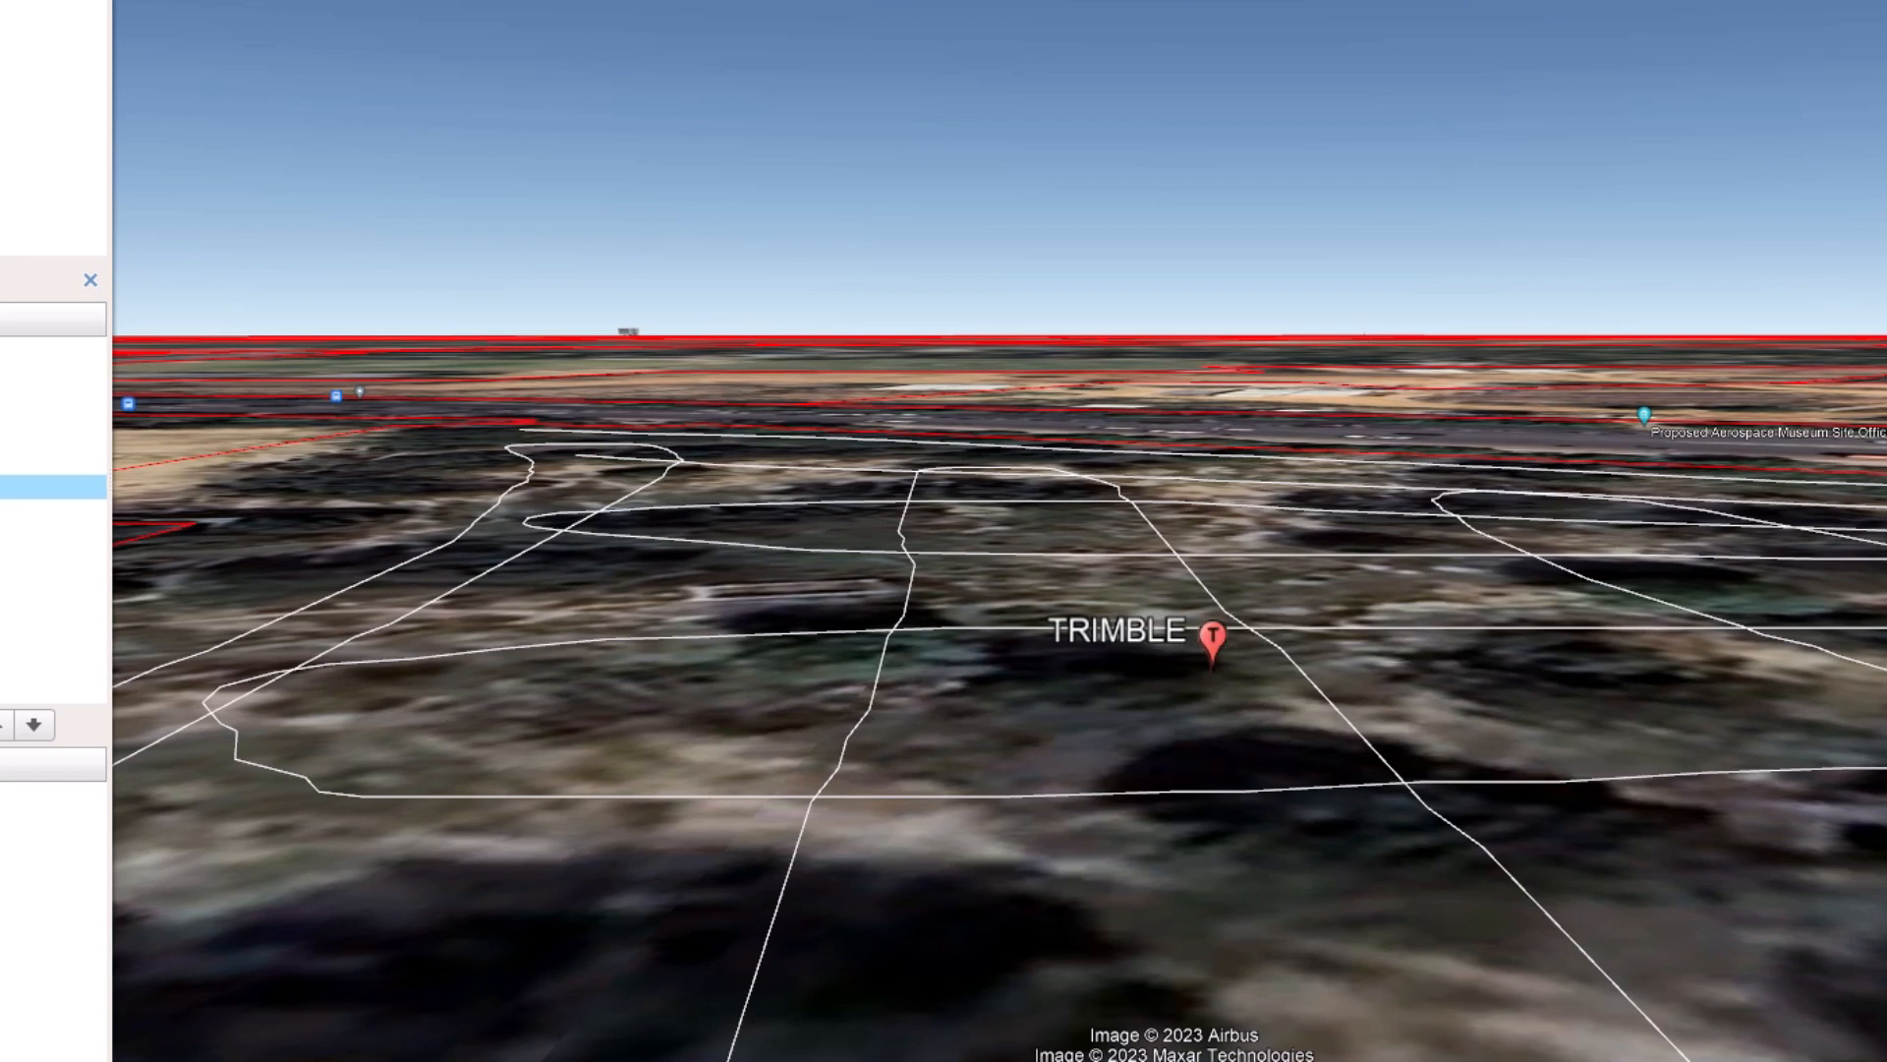